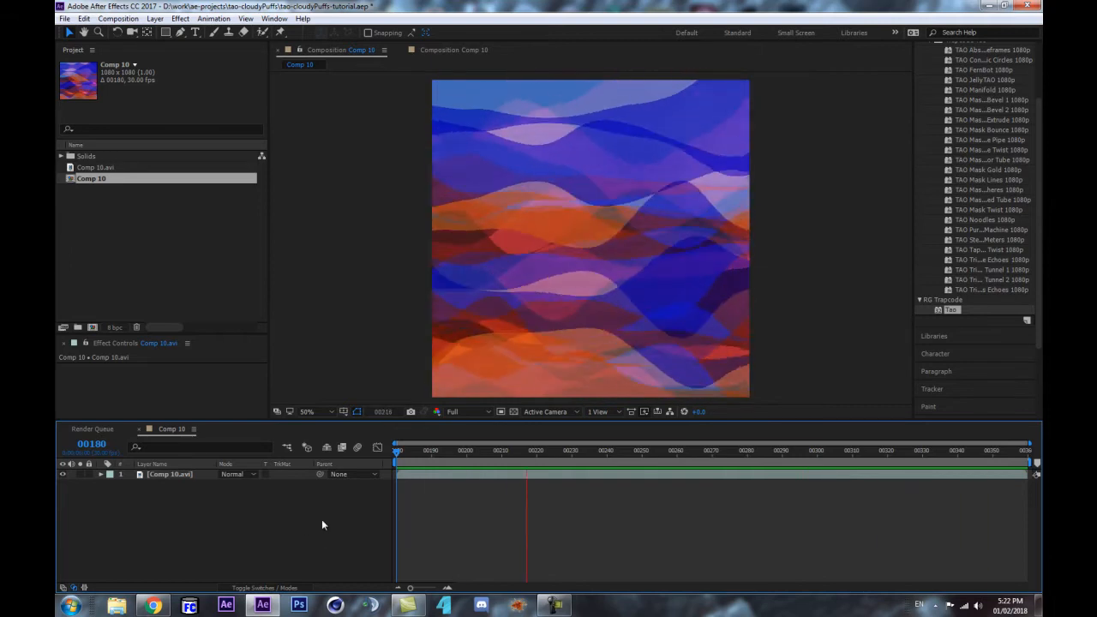
# Step: Scrub through the finished wave animation in Comp 10 to frame 210
pyautogui.click(431, 453)
pyautogui.moveTo(435, 462); pyautogui.dragTo(502, 432)
pyautogui.click(116, 223)
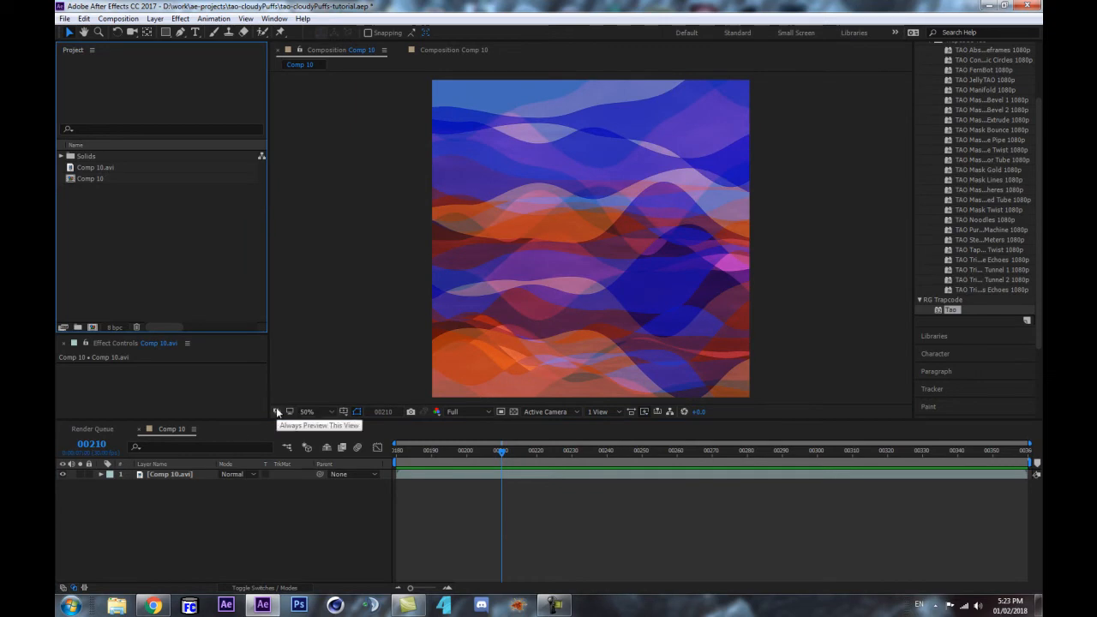
# Step: Create a new 1920 x 1080 composition named Comp 11 at 30 fps with a duration of 2000 frames
pyautogui.hotkey('ctrl', 'n')
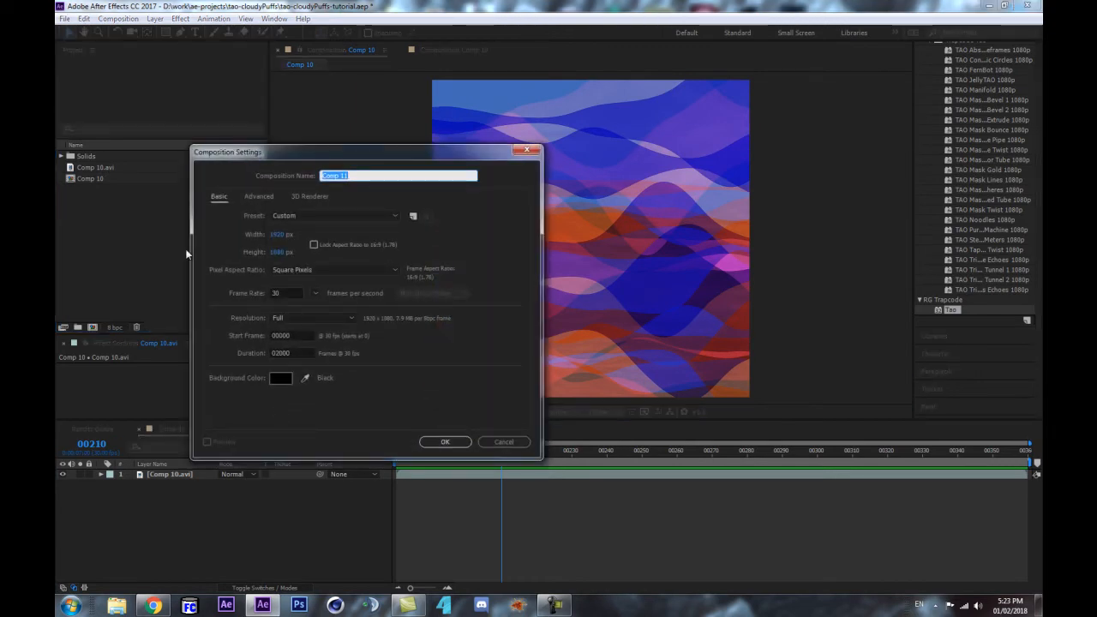
pyautogui.press('Return')
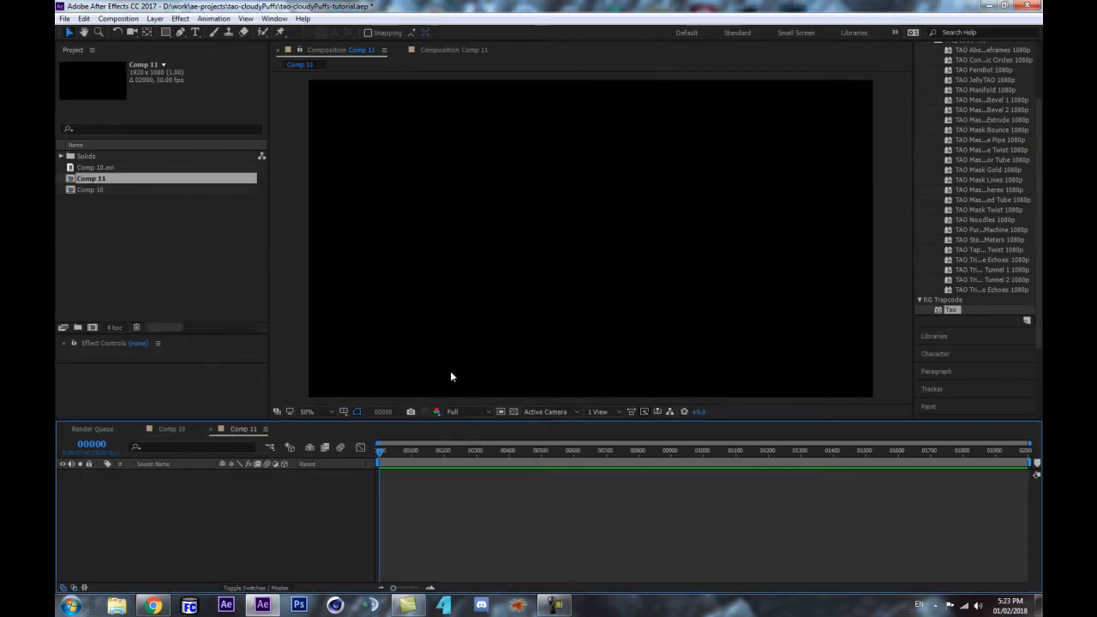
pyautogui.click(123, 180)
pyautogui.scroll(-1, 610, 183)
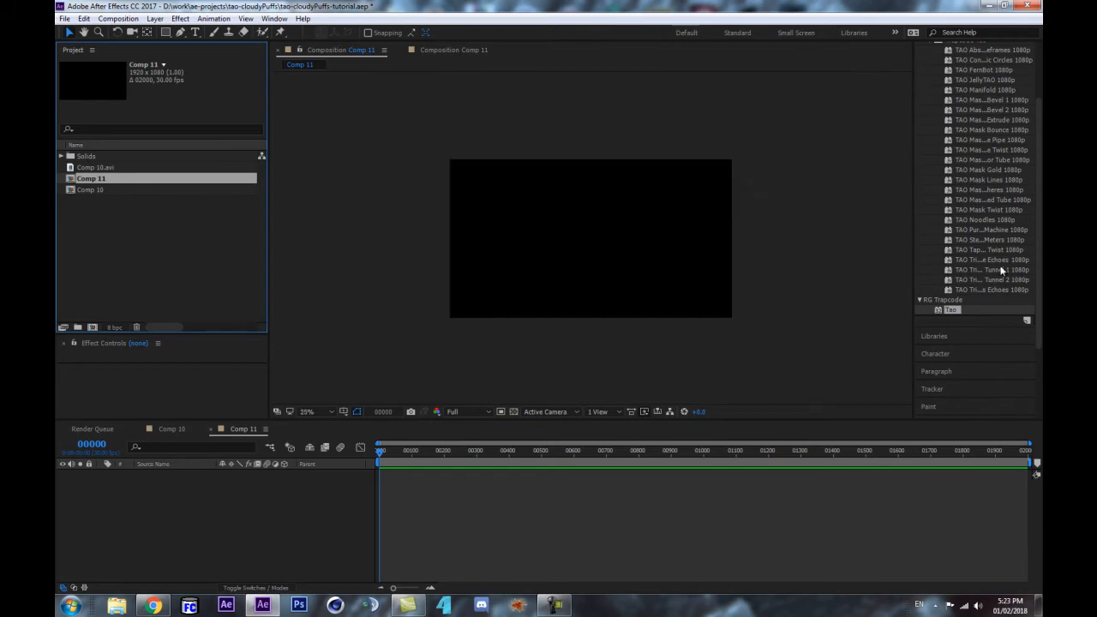
# Step: Add a white solid layer named TAO to Comp 11
pyautogui.scroll(-3, 1034, 292)
pyautogui.scroll(5, 1036, 198)
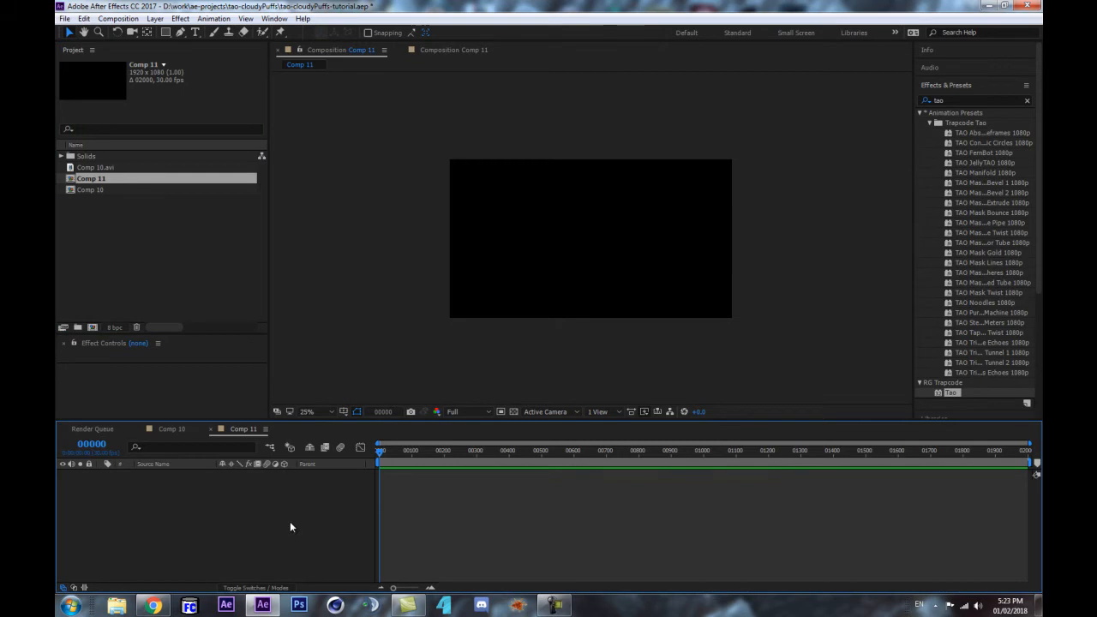
pyautogui.hotkey('ctrl', 'y')
pyautogui.write('TAO')
pyautogui.press('Return')
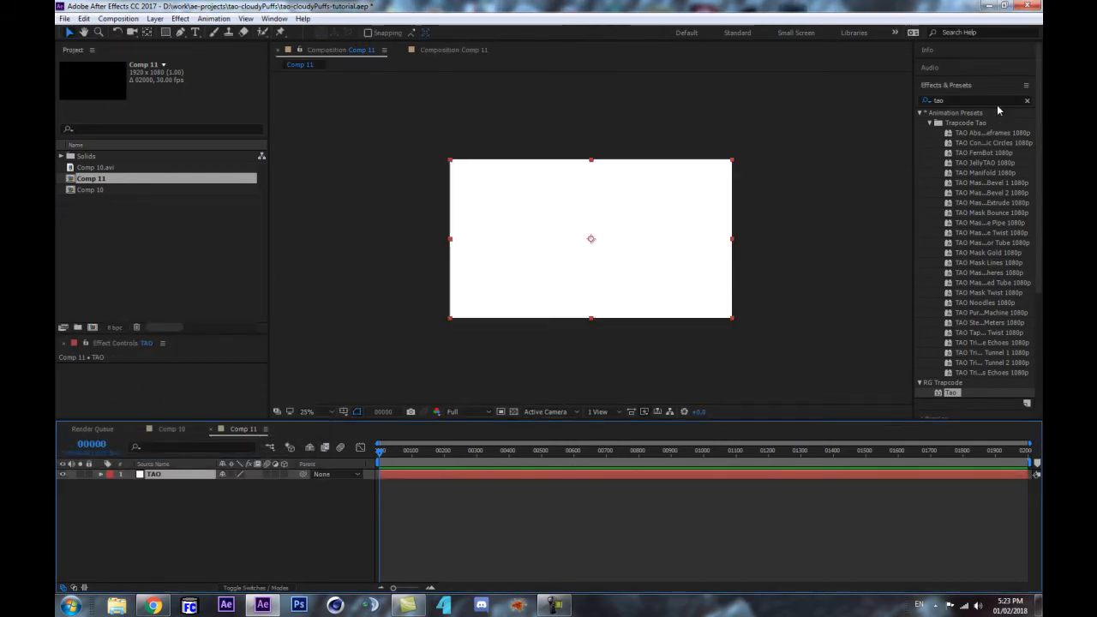
# Step: Apply the RG Trapcode Tao effect to the TAO solid
pyautogui.moveTo(962, 100); pyautogui.dragTo(909, 103)
pyautogui.scroll(-3, 1025, 282)
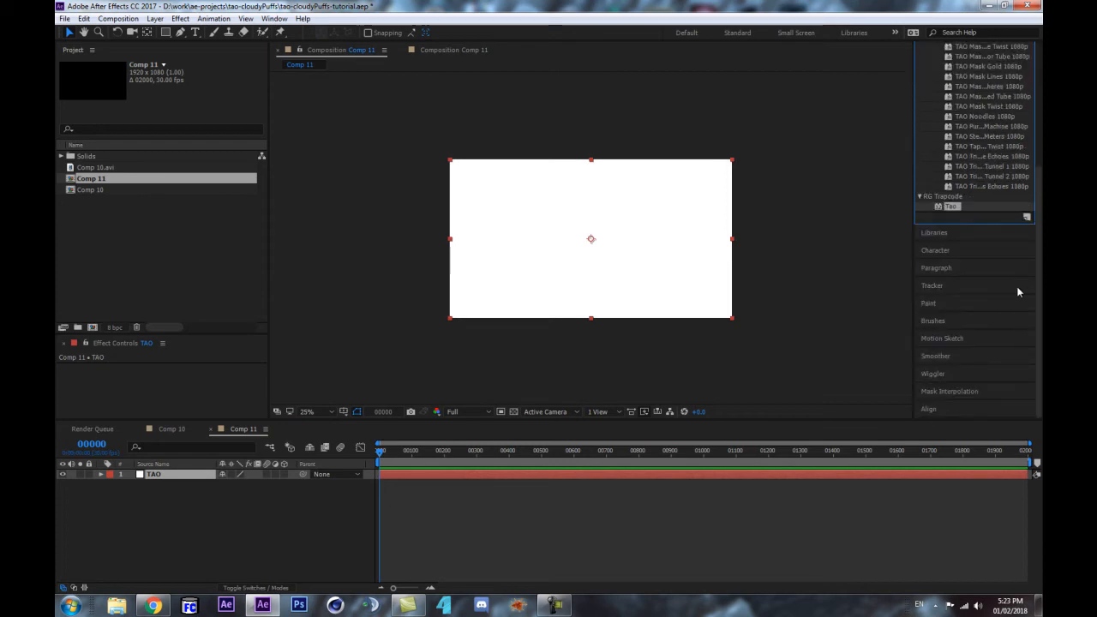
pyautogui.moveTo(949, 209); pyautogui.dragTo(186, 472)
pyautogui.scroll(1, 564, 329)
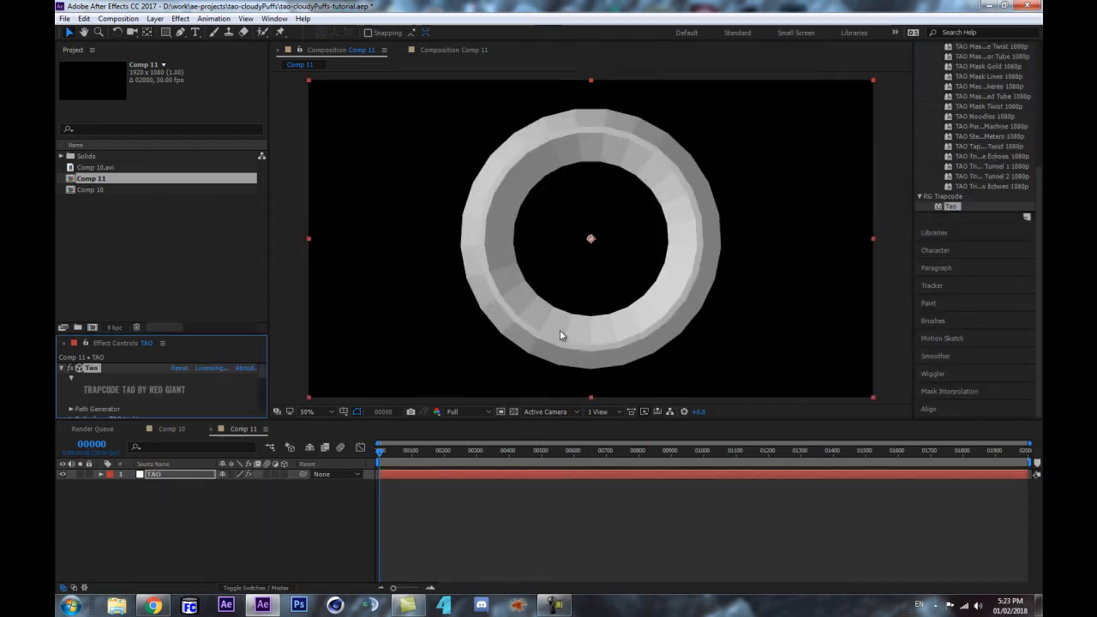
# Step: Enlarge the effect settings area and turn off Generate Path in the Tao effect's Path Generator
pyautogui.moveTo(209, 335); pyautogui.dragTo(210, 225)
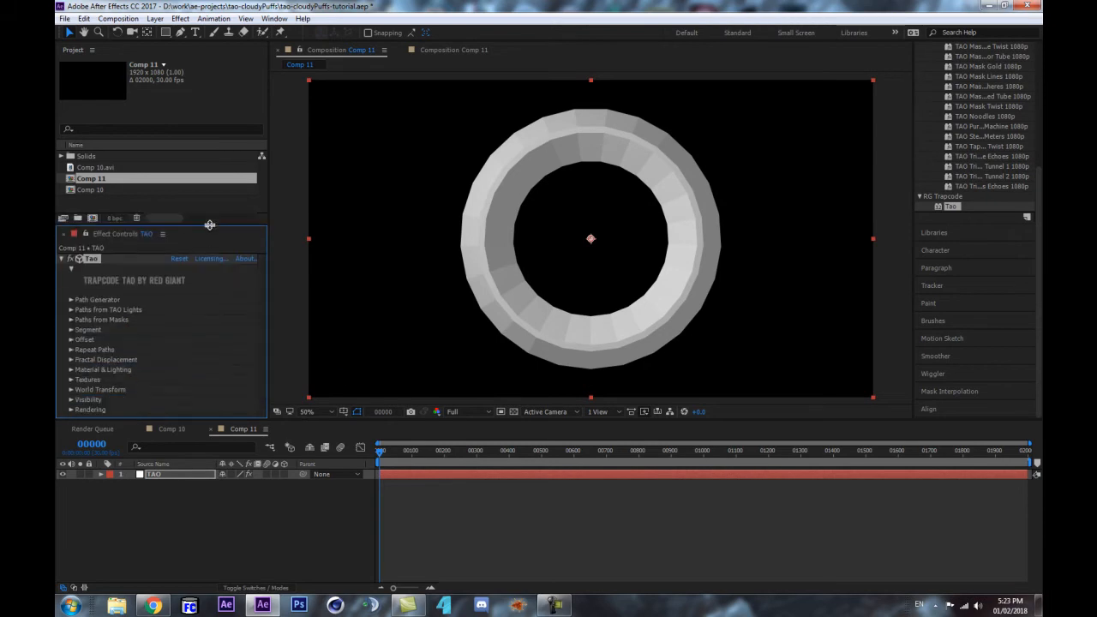
pyautogui.click(71, 300)
pyautogui.scroll(-1, 168, 279)
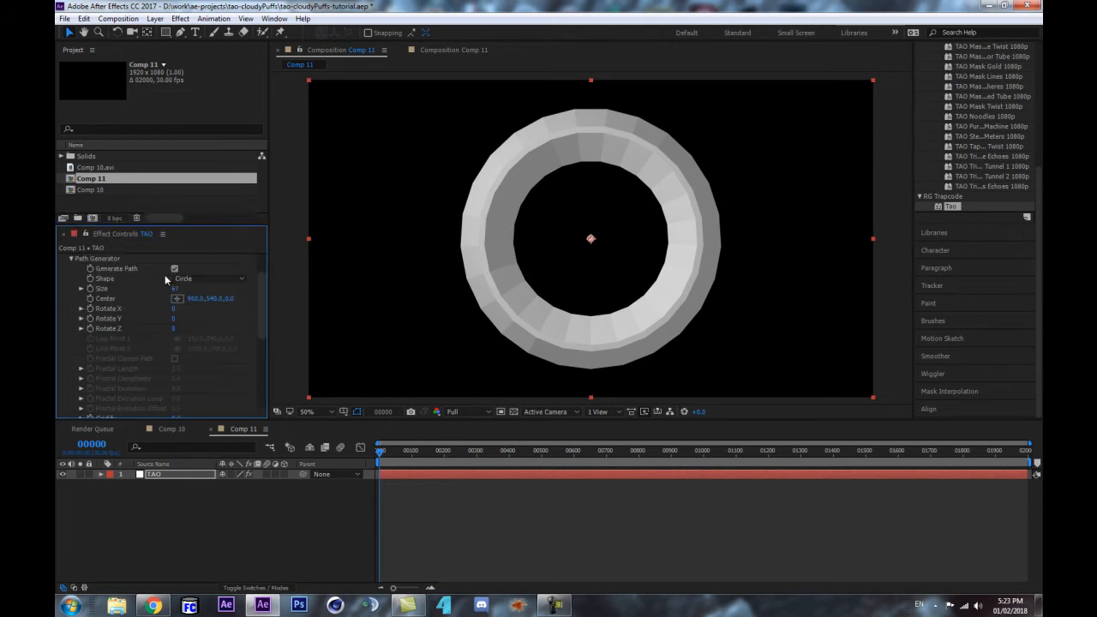
pyautogui.click(175, 268)
pyautogui.scroll(1, 124, 333)
pyautogui.click(71, 300)
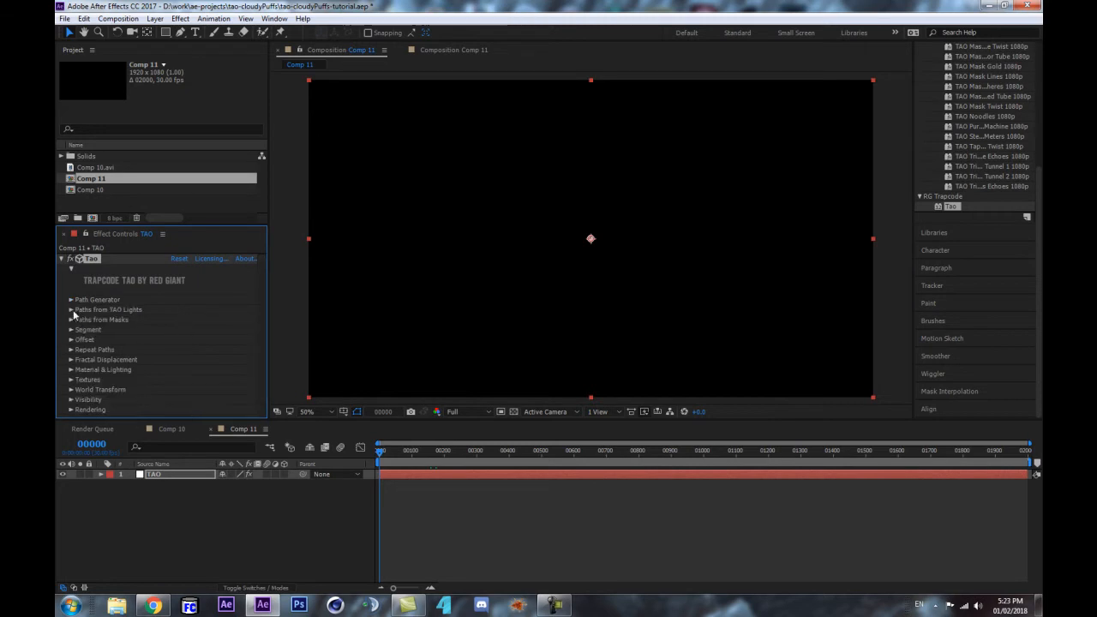
# Step: Create a Spot light named TAO in Comp 11
pyautogui.click(197, 533)
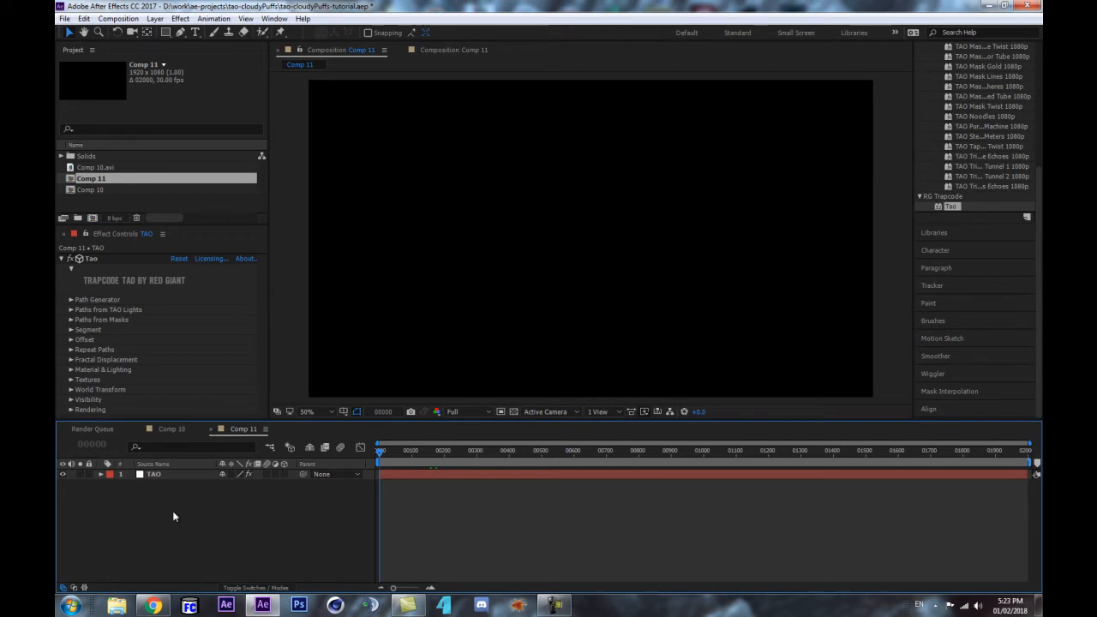
pyautogui.hotkey('ctrl', 'alt', 'shift', 'l')
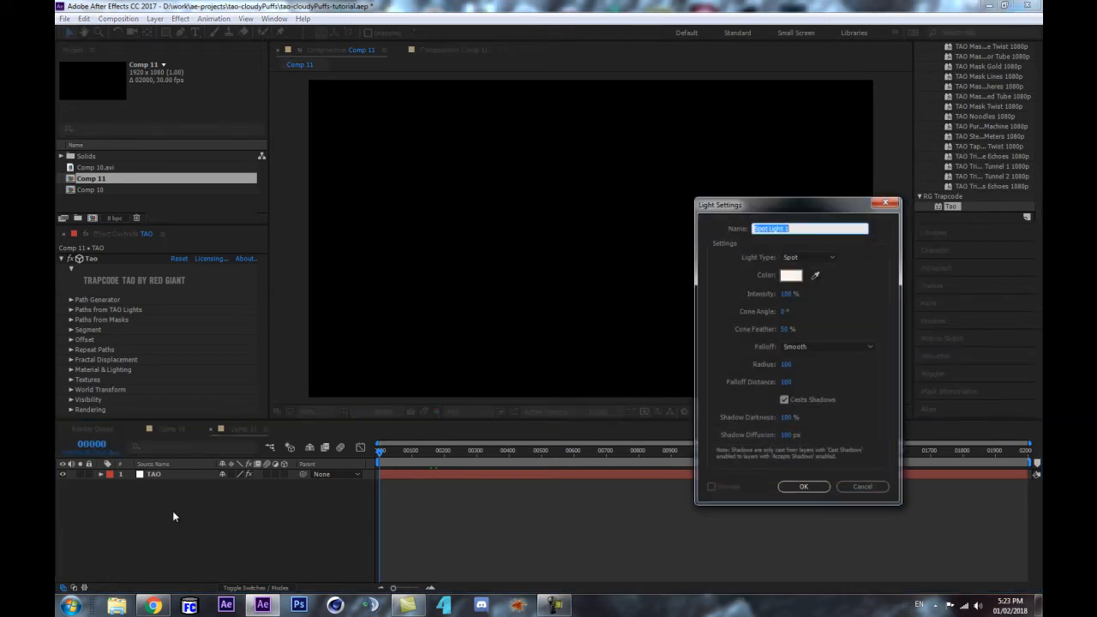
pyautogui.click(806, 257)
pyautogui.click(809, 285)
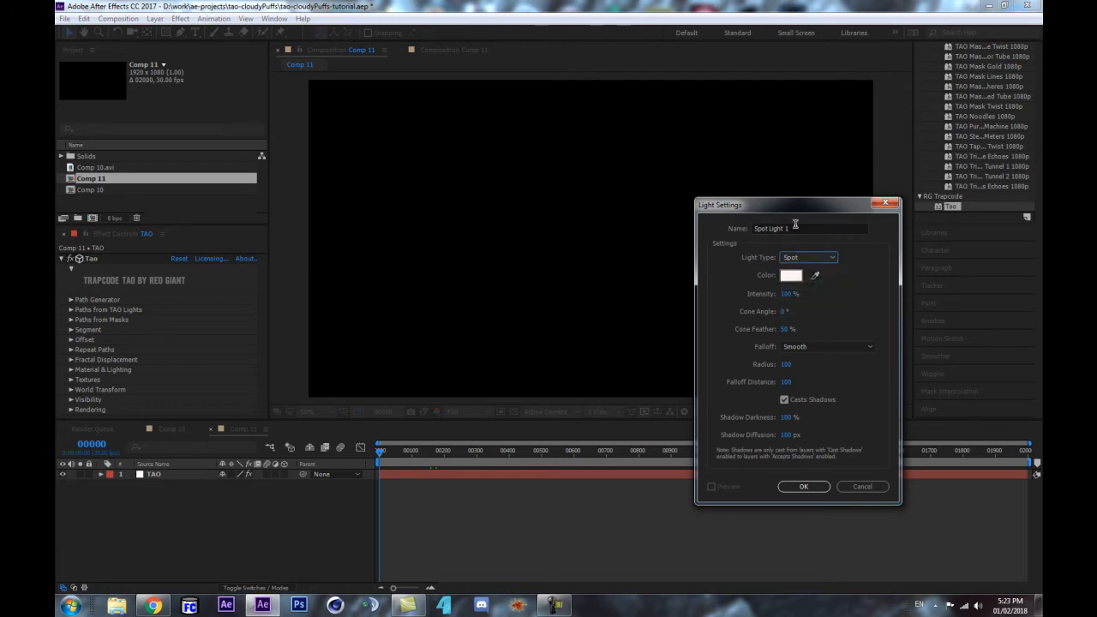
pyautogui.click(798, 230)
pyautogui.write('TAO')
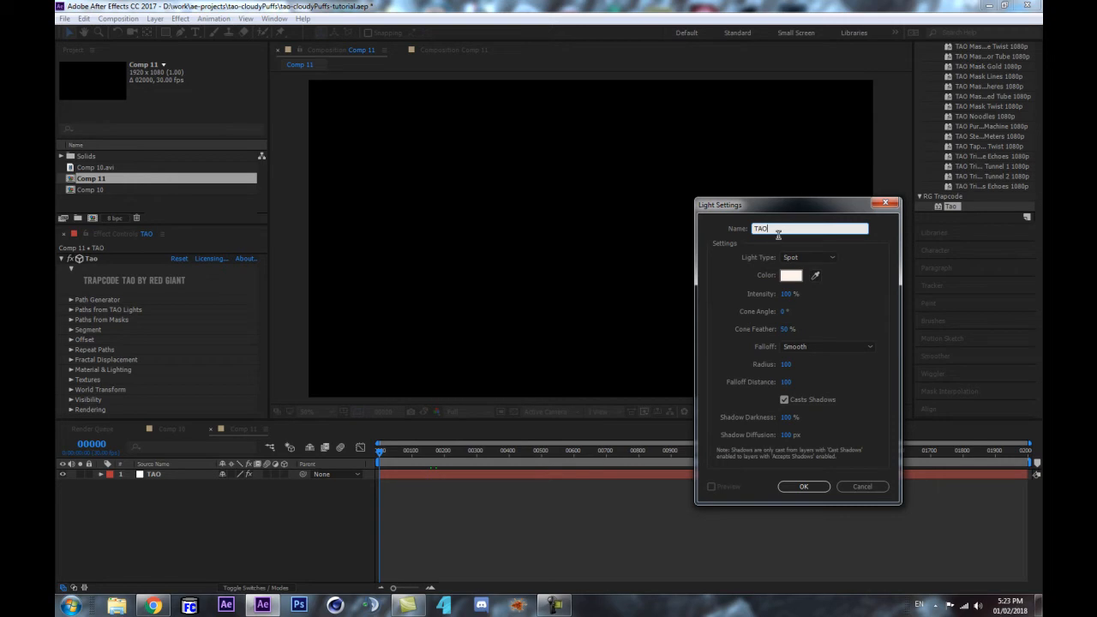
pyautogui.moveTo(781, 228); pyautogui.dragTo(723, 226)
pyautogui.click(786, 364)
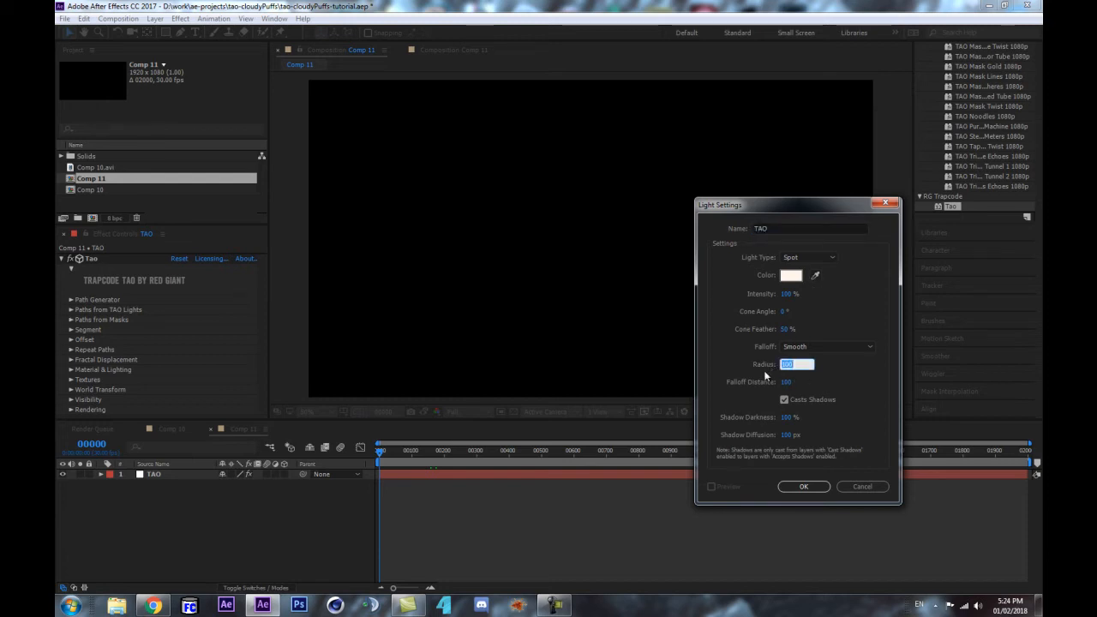
pyautogui.click(762, 365)
pyautogui.click(795, 486)
# Step: Show only the TAO light's Position property and set its X value to 960
pyautogui.press('a')
pyautogui.press('a')
pyautogui.moveTo(226, 515); pyautogui.dragTo(197, 508)
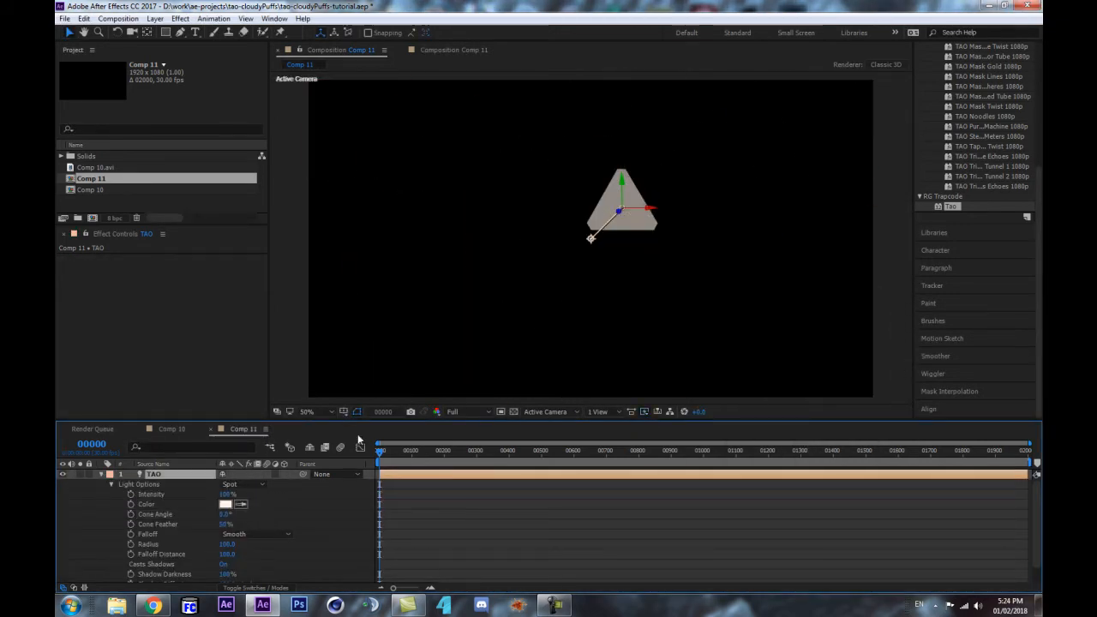
pyautogui.click(99, 478)
pyautogui.press('p')
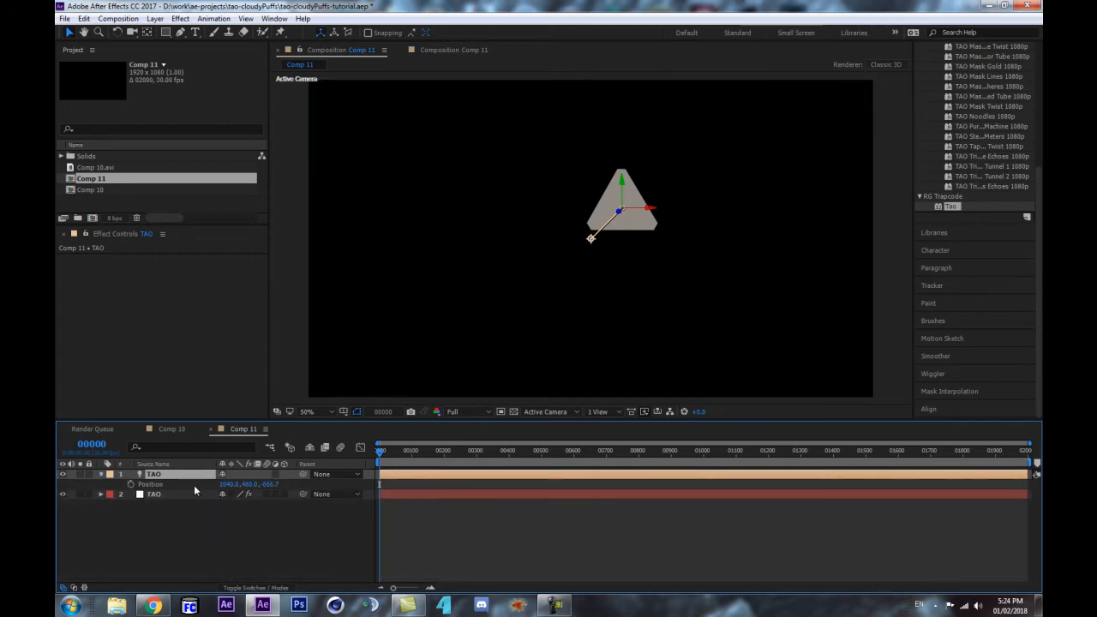
pyautogui.click(194, 485)
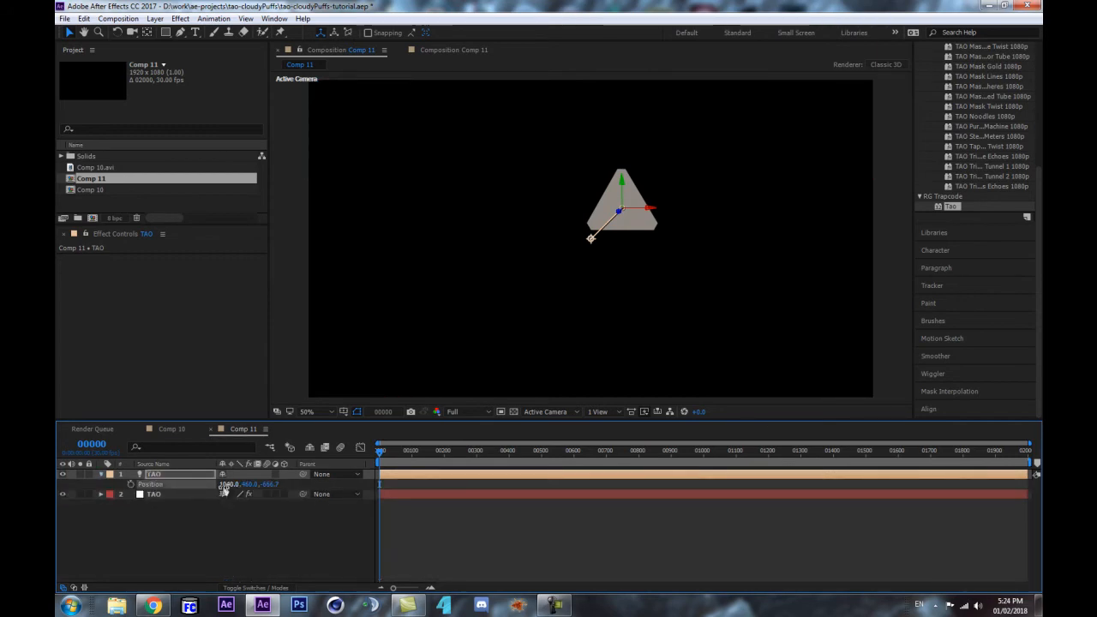
pyautogui.click(223, 485)
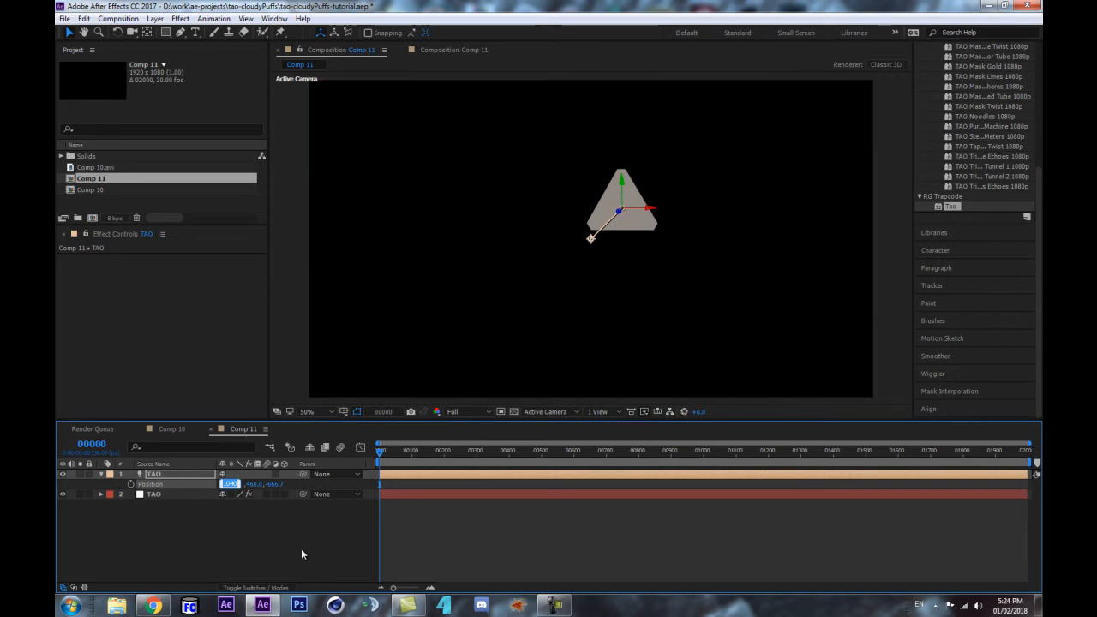
pyautogui.write('960')
pyautogui.press('Return')
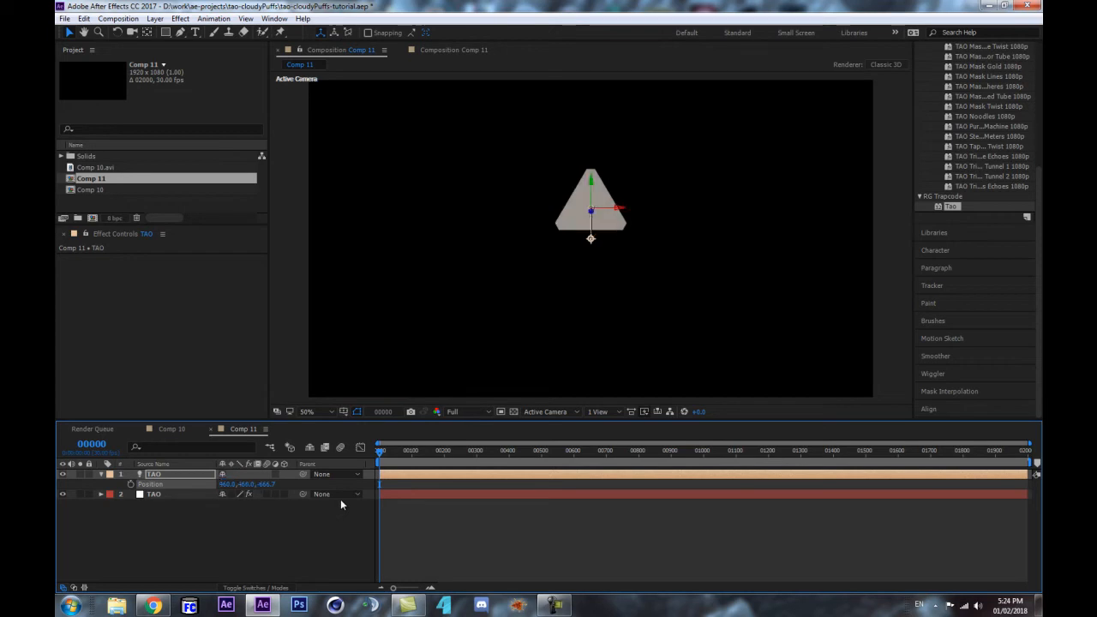
# Step: Set the TAO light's Y position to 1080/2 and its Z position to 0
pyautogui.click(246, 485)
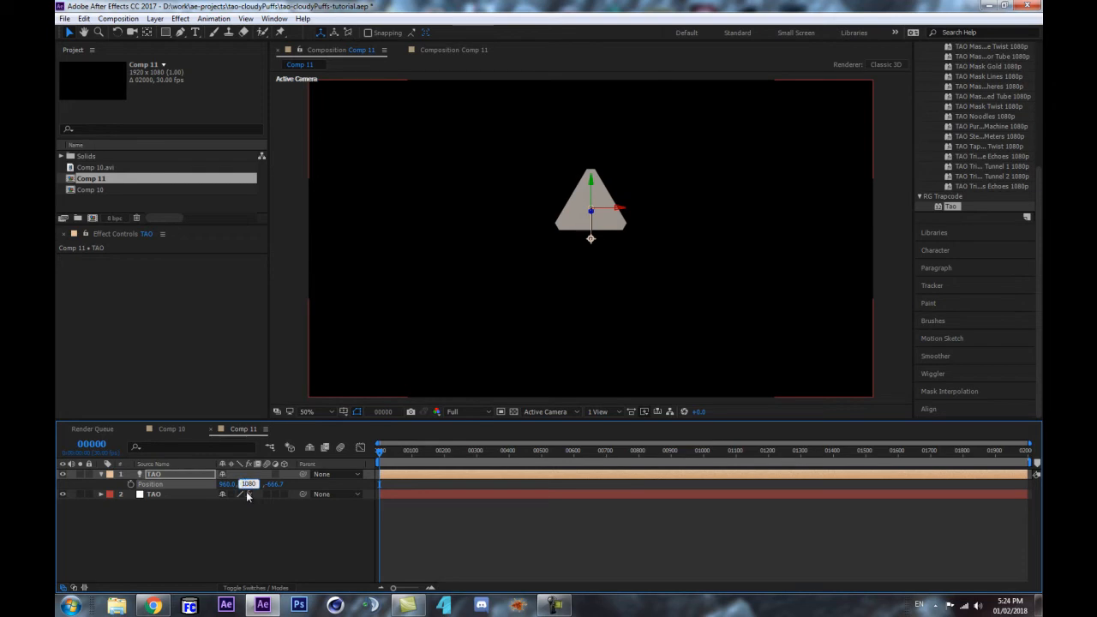
pyautogui.write('1080/2')
pyautogui.press('Return')
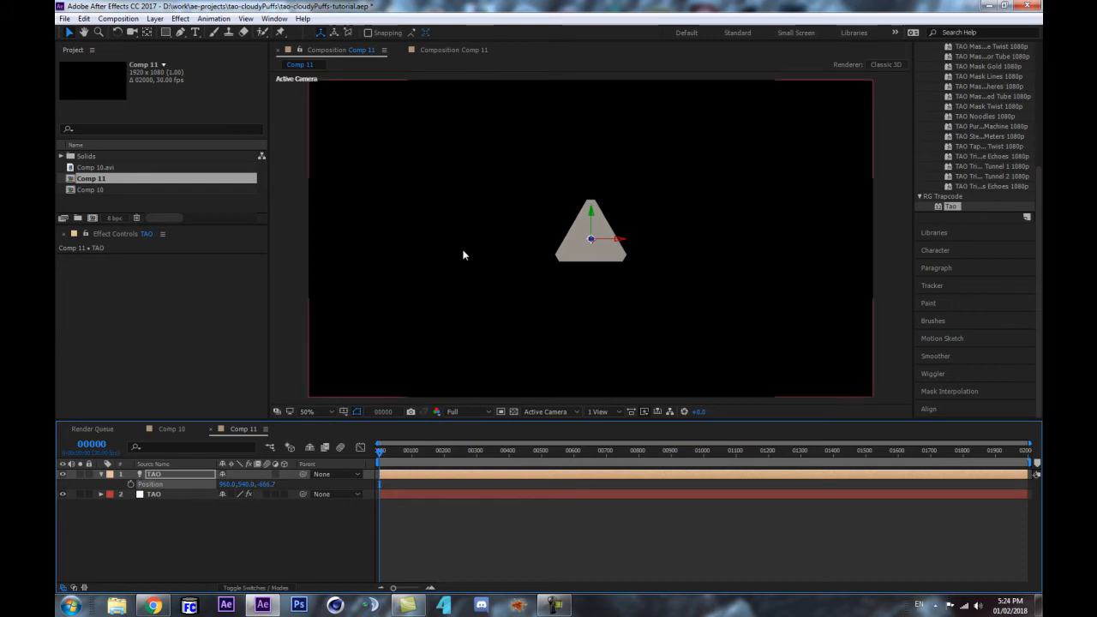
pyautogui.press(',')
pyautogui.click(266, 485)
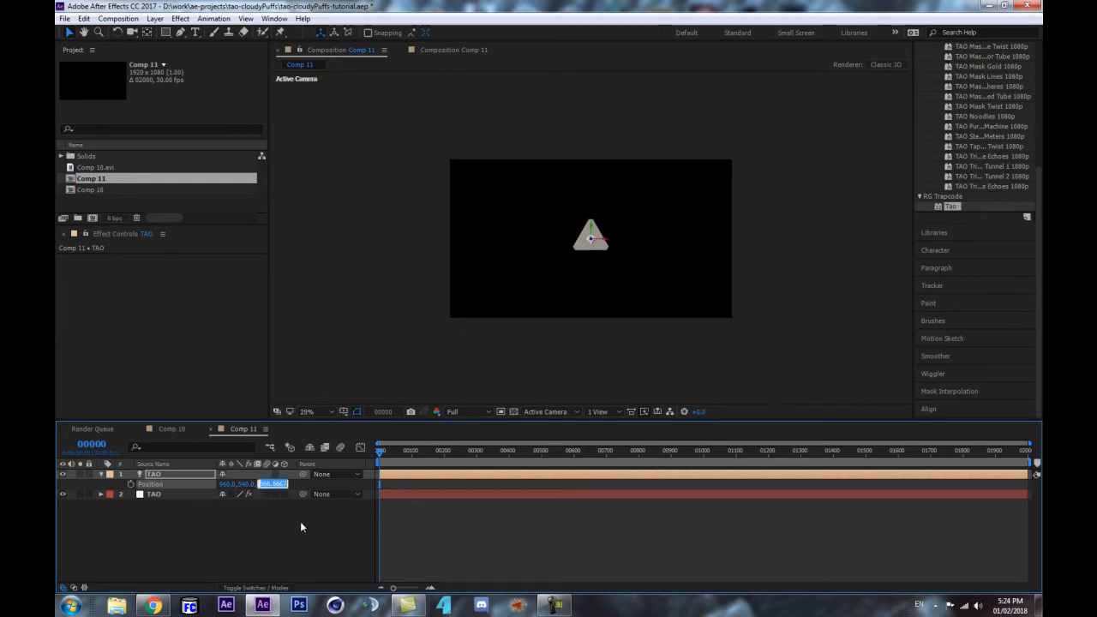
pyautogui.write('0')
pyautogui.press('Return')
pyautogui.press('.')
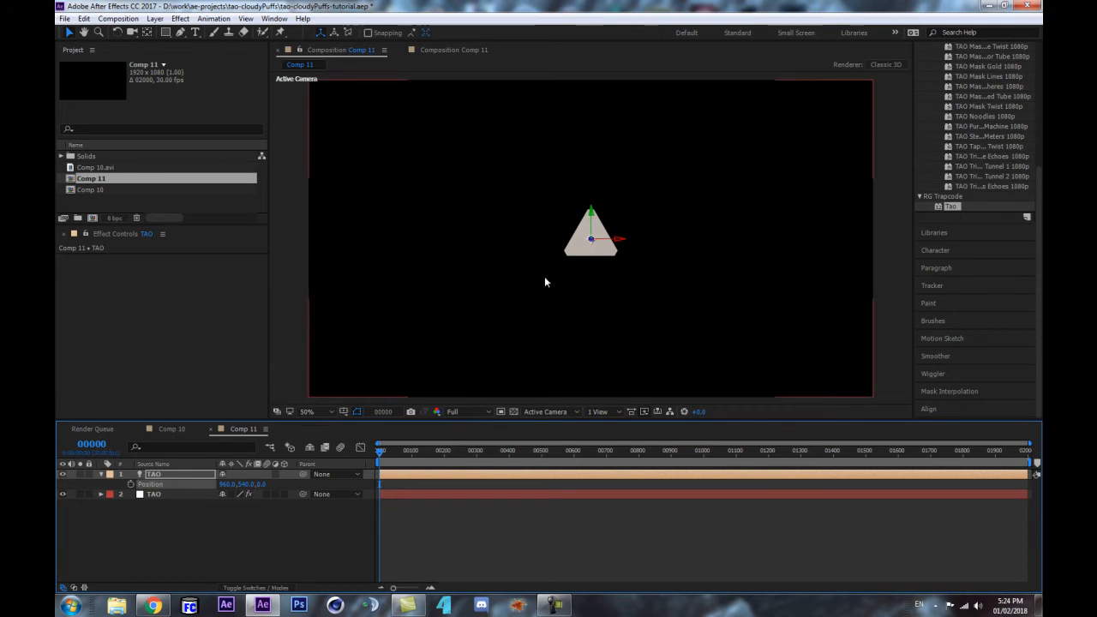
pyautogui.click(607, 269)
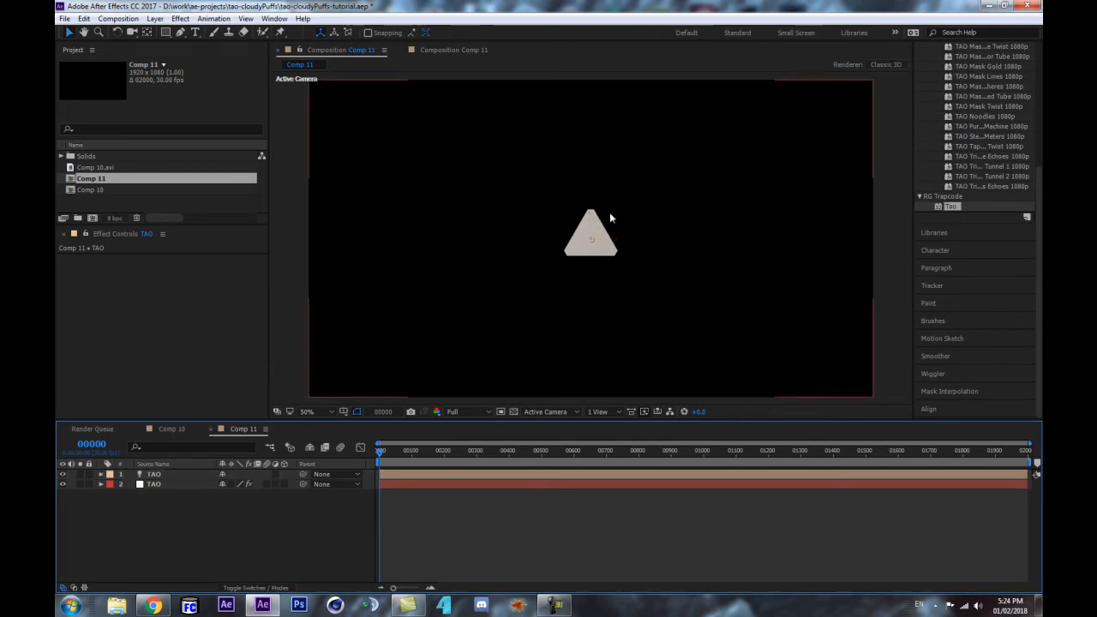
# Step: Activate the Offset Animation Sequence in the Offset group of the TAO solid's Tao effect
pyautogui.click(176, 485)
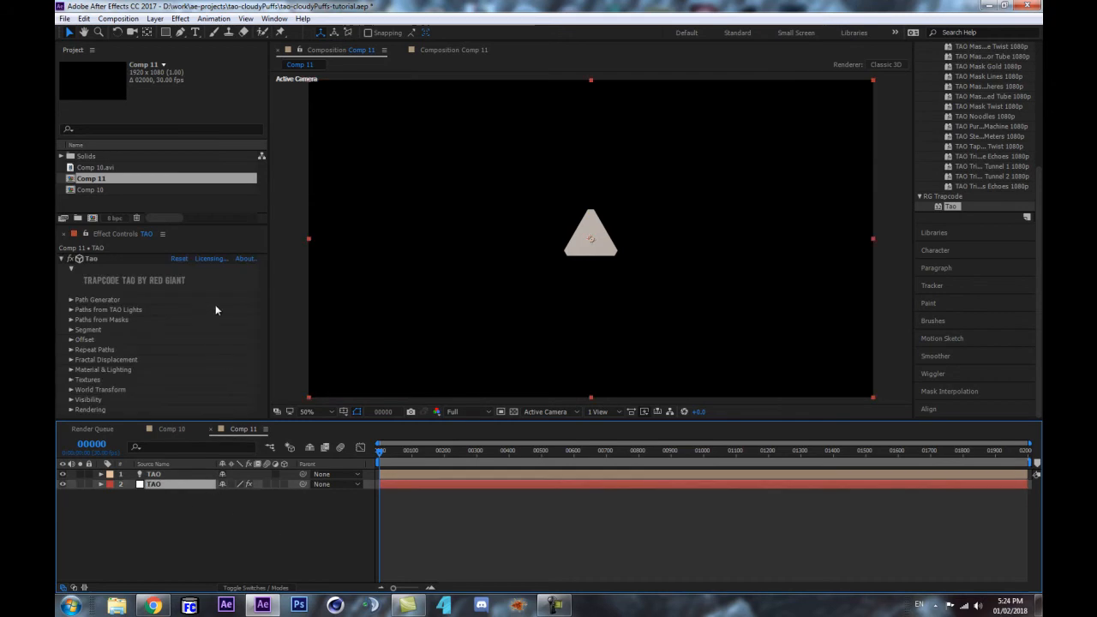
pyautogui.click(70, 340)
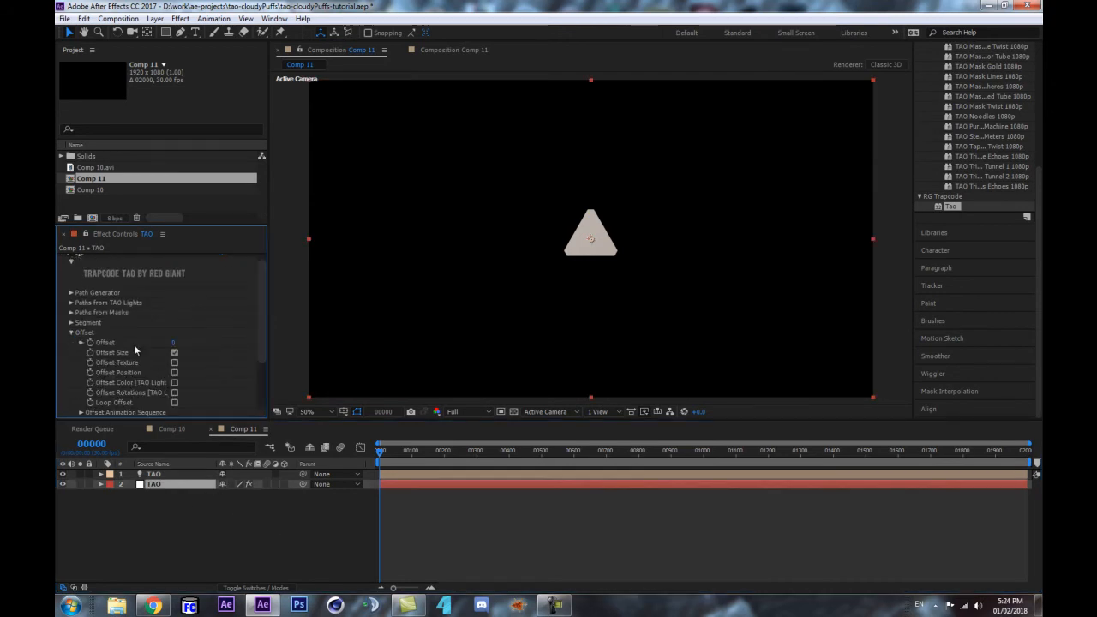
pyautogui.scroll(-1, 116, 345)
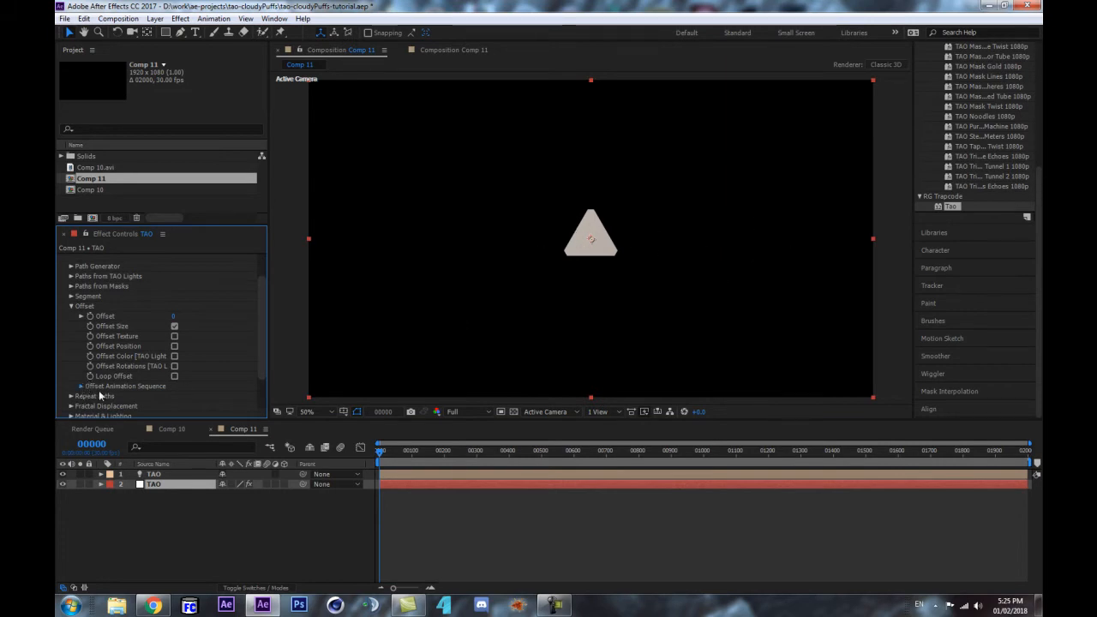
pyautogui.click(81, 387)
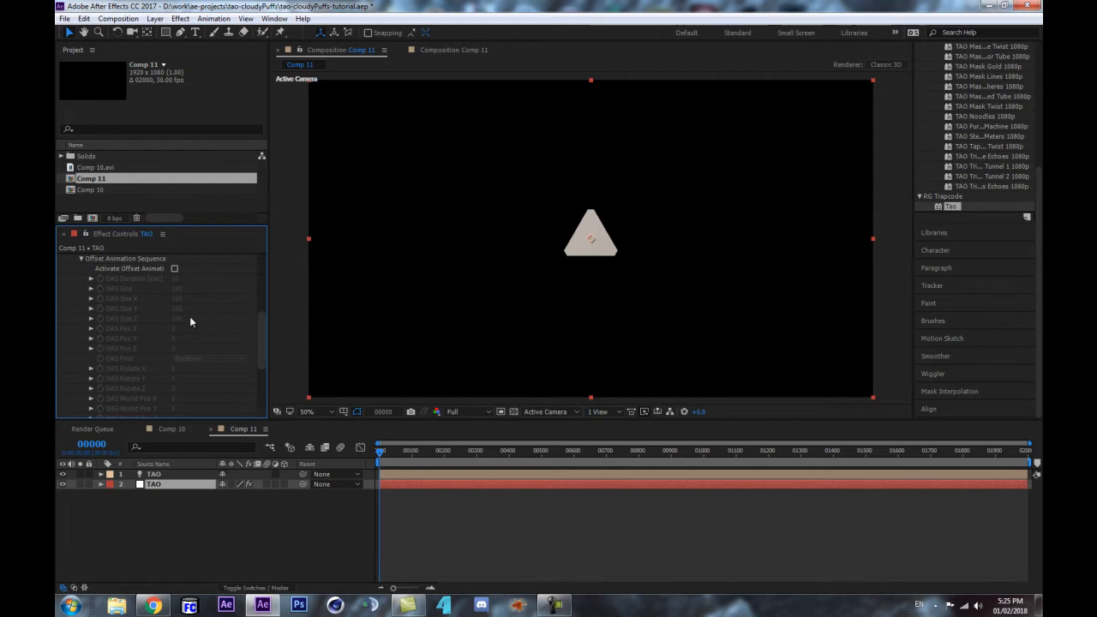
pyautogui.click(175, 269)
pyautogui.scroll(2, 214, 311)
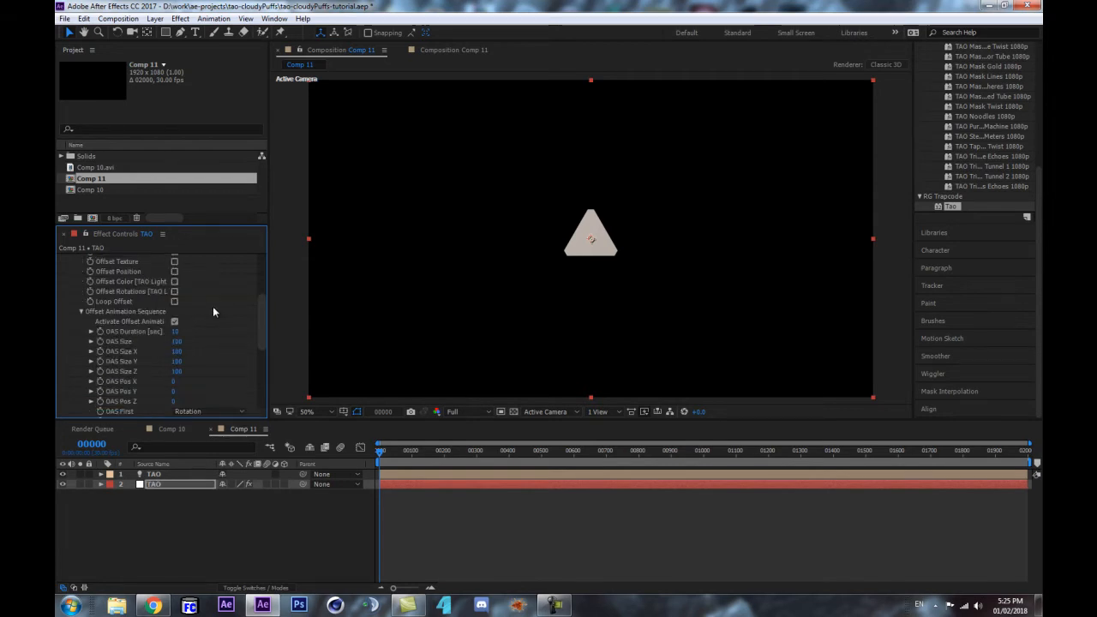
# Step: Give OAS World Pos X in the TAO solid's Tao effect the expression time*100 and scrub the start of the timeline
pyautogui.scroll(-4, 109, 349)
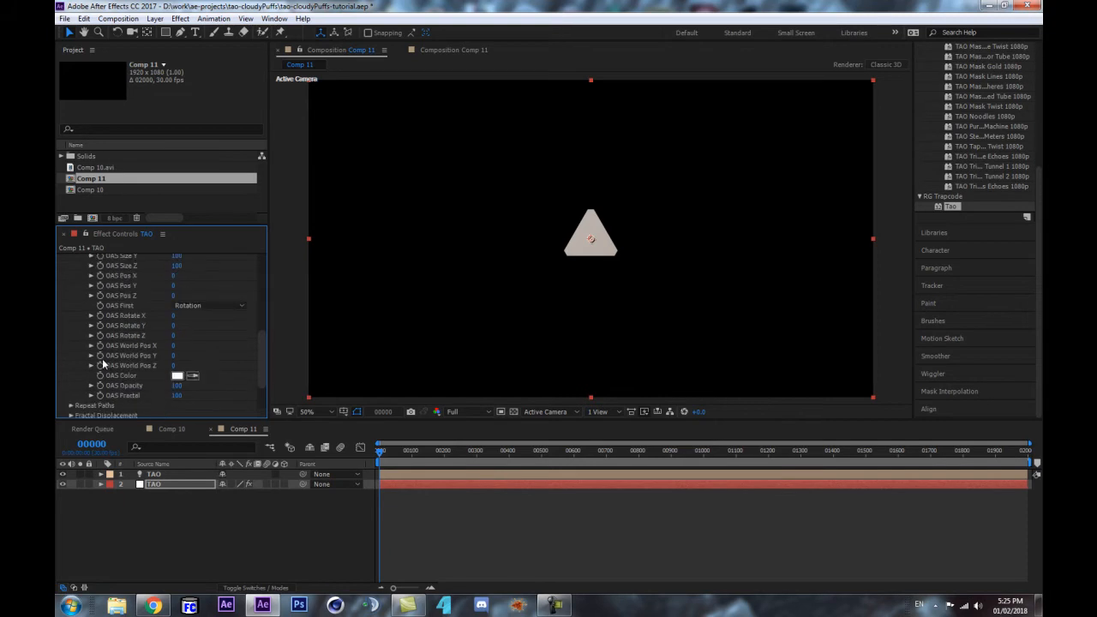
pyautogui.moveTo(172, 345); pyautogui.dragTo(199, 340)
pyautogui.hotkey('ctrl', 'z')
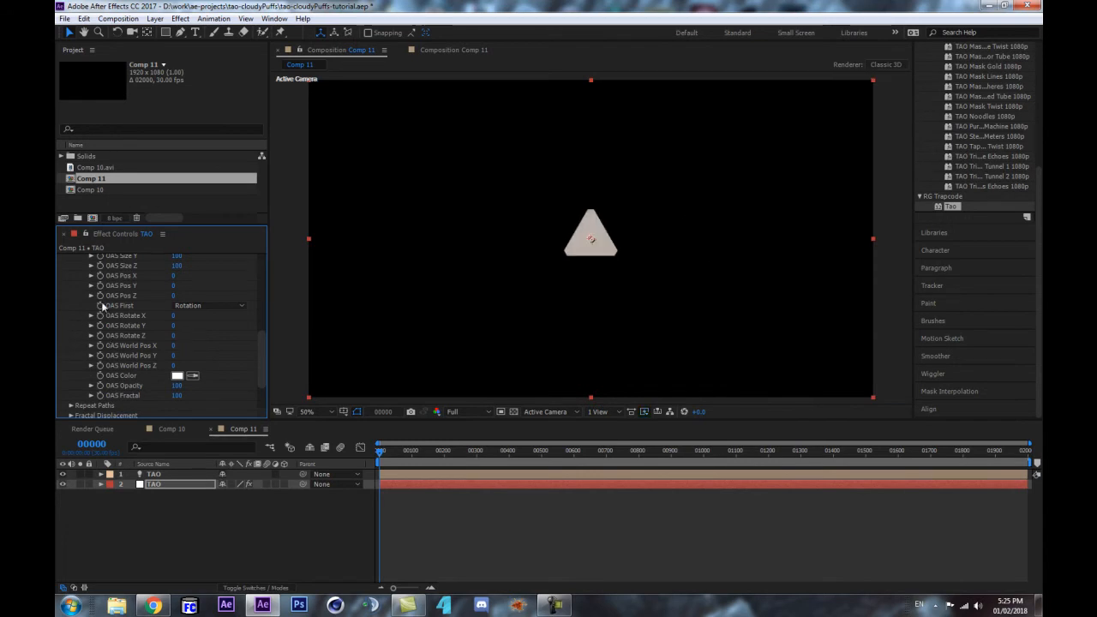
pyautogui.keyDown('alt'); pyautogui.click(100, 345); pyautogui.keyUp('alt')
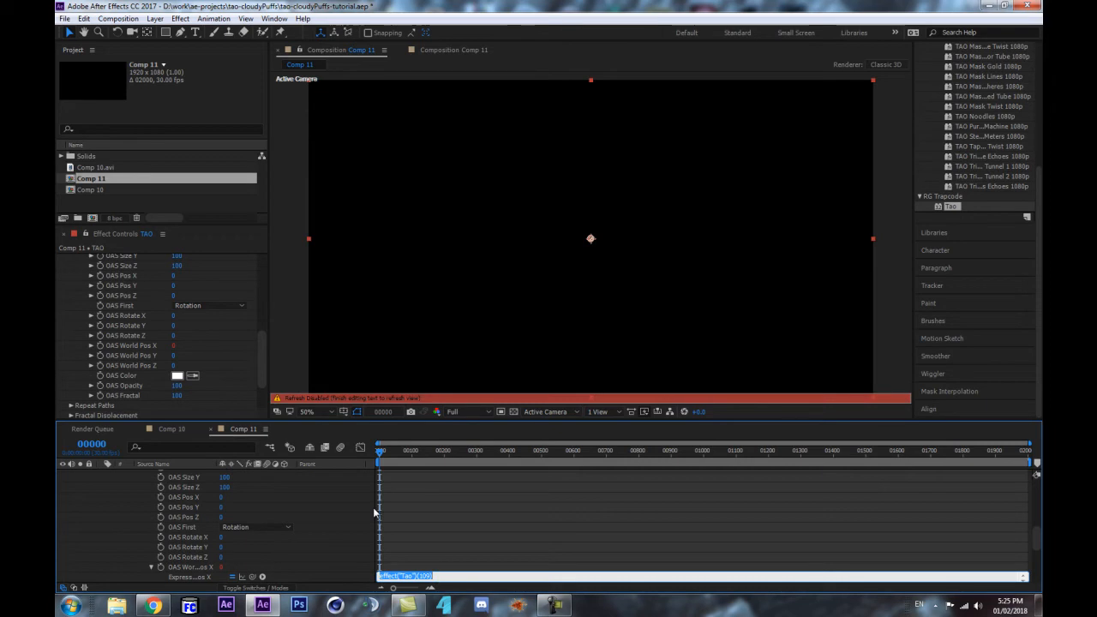
pyautogui.write('time')
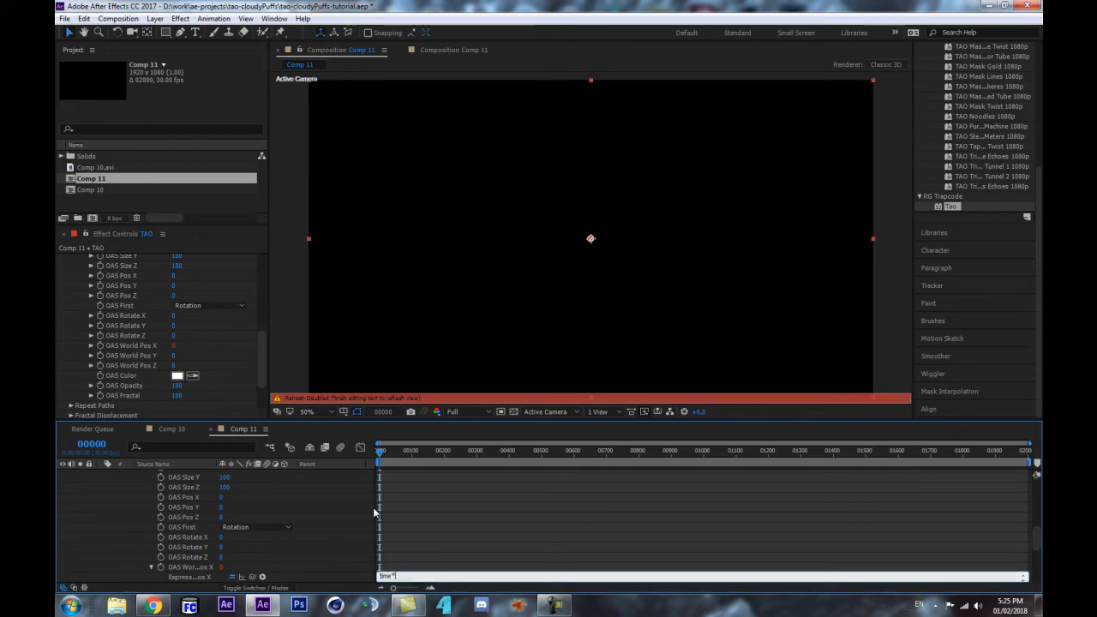
pyautogui.write('*100')
pyautogui.click(348, 470)
pyautogui.moveTo(381, 453); pyautogui.dragTo(393, 471)
pyautogui.scroll(-2, 660, 198)
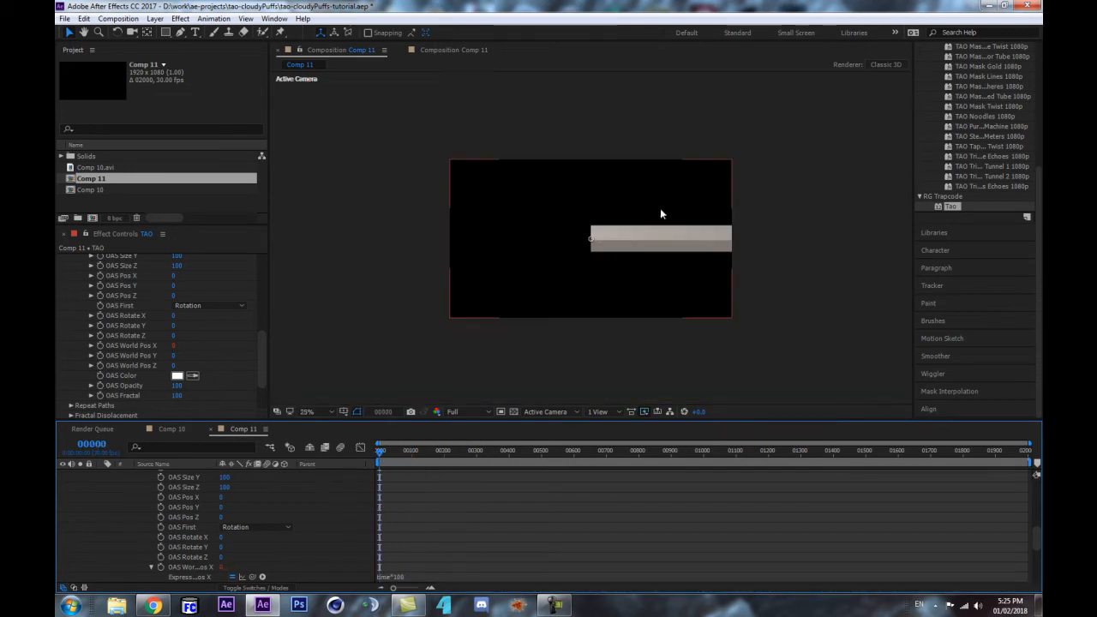
# Step: Set the X value of the TAO light's Position to 0
pyautogui.scroll(4, 174, 354)
pyautogui.scroll(-3, 175, 356)
pyautogui.scroll(10, 203, 487)
pyautogui.click(184, 484)
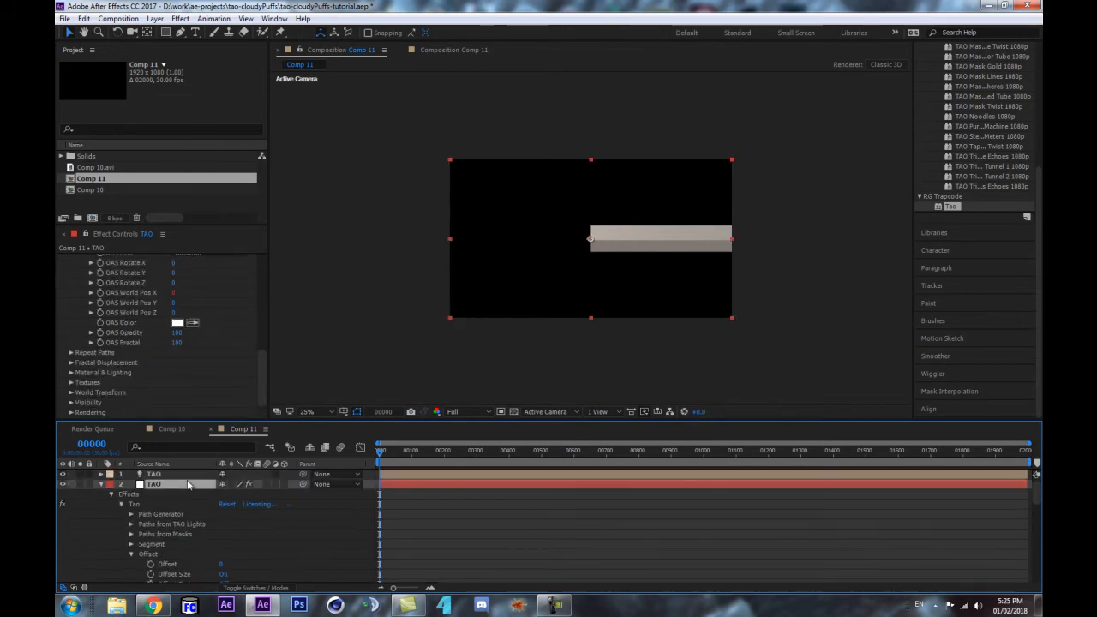
pyautogui.click(192, 474)
pyautogui.press('p')
pyautogui.moveTo(243, 487); pyautogui.dragTo(79, 492)
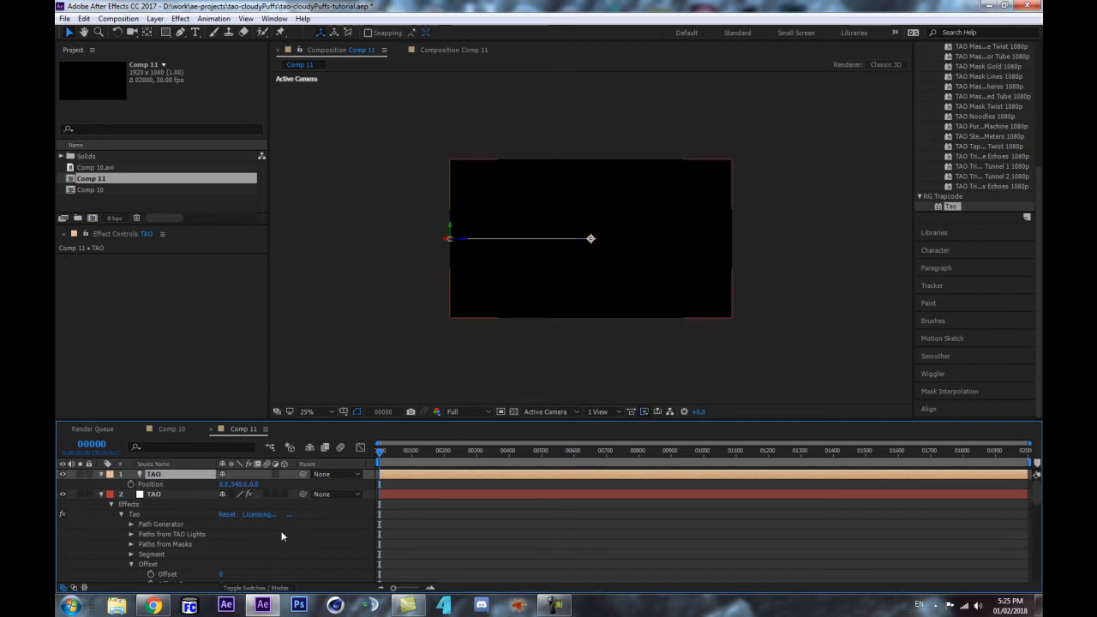
# Step: Collapse both TAO layers and set the TAO light's Auto-Orientation to Off
pyautogui.click(101, 495)
pyautogui.click(102, 474)
pyautogui.hotkey('ctrl', 'alt', 'o')
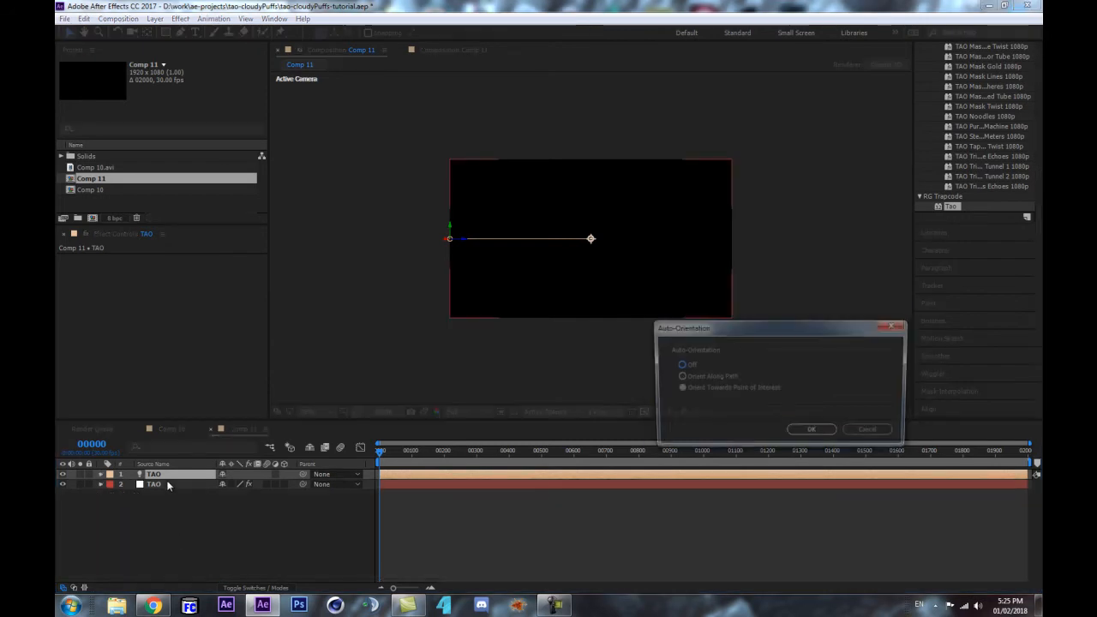
pyautogui.click(689, 366)
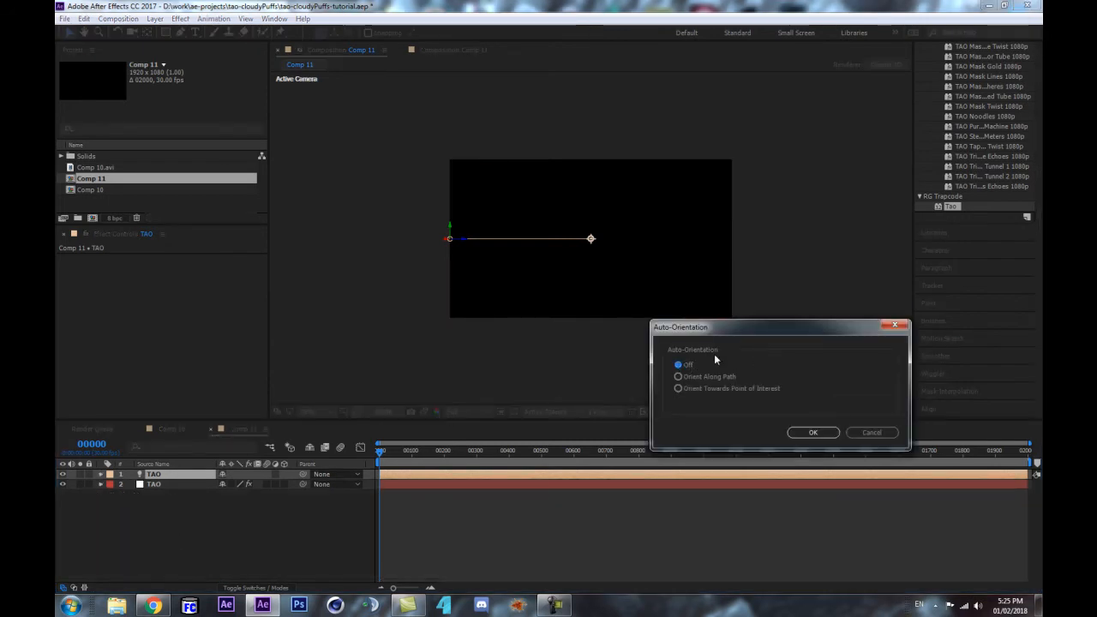
pyautogui.click(811, 433)
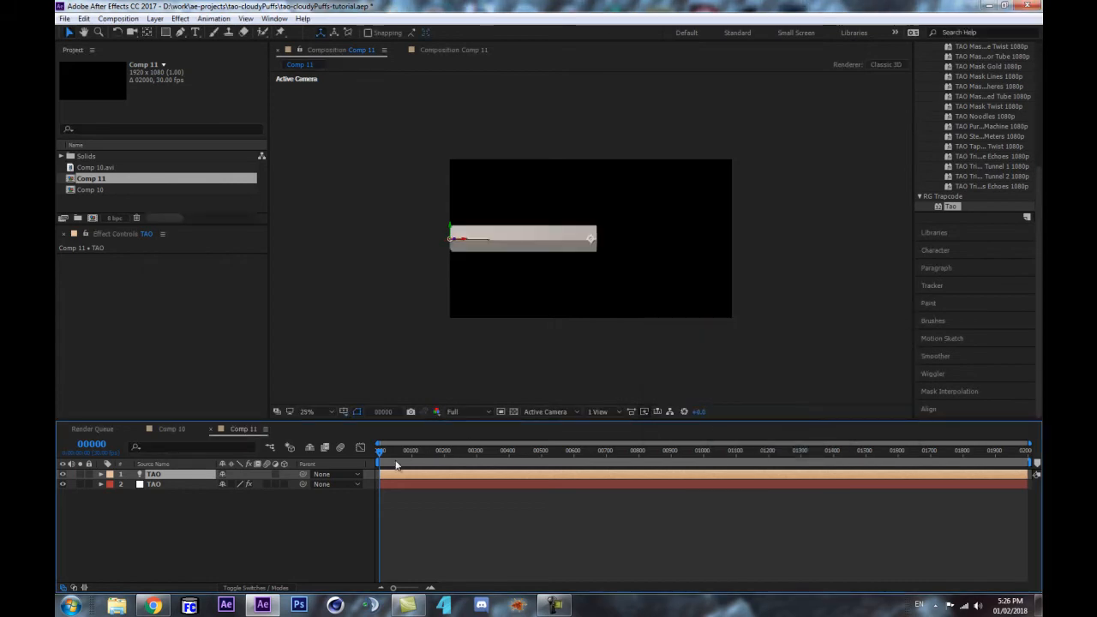
# Step: Reveal the TAO solid's modified properties and change the OAS World Pos X expression to time*200
pyautogui.click(172, 485)
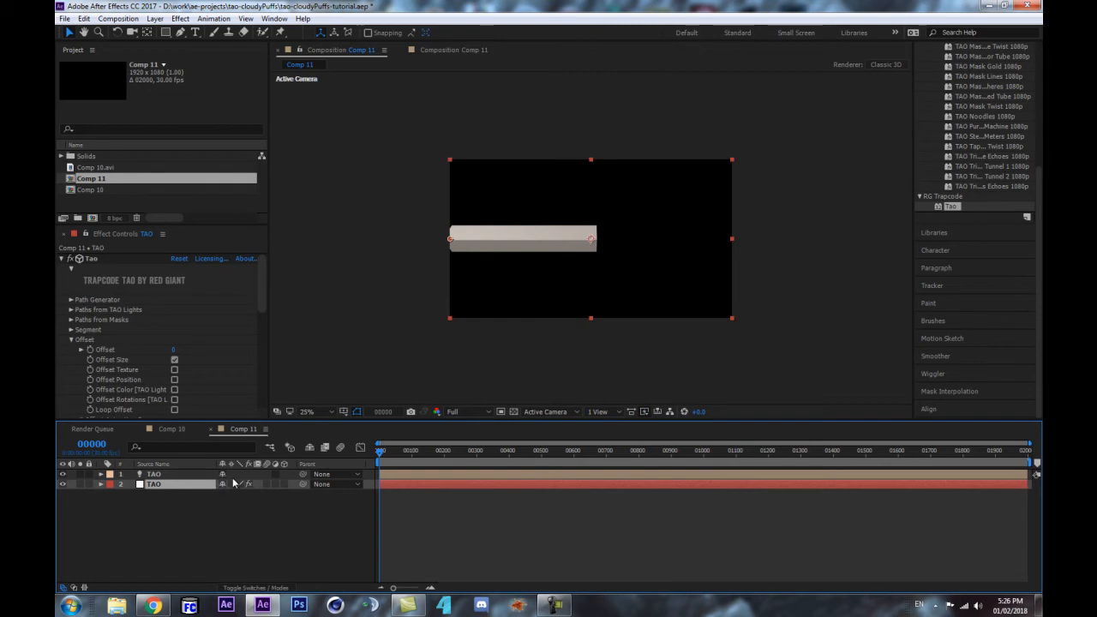
pyautogui.press('u')
pyautogui.press('u')
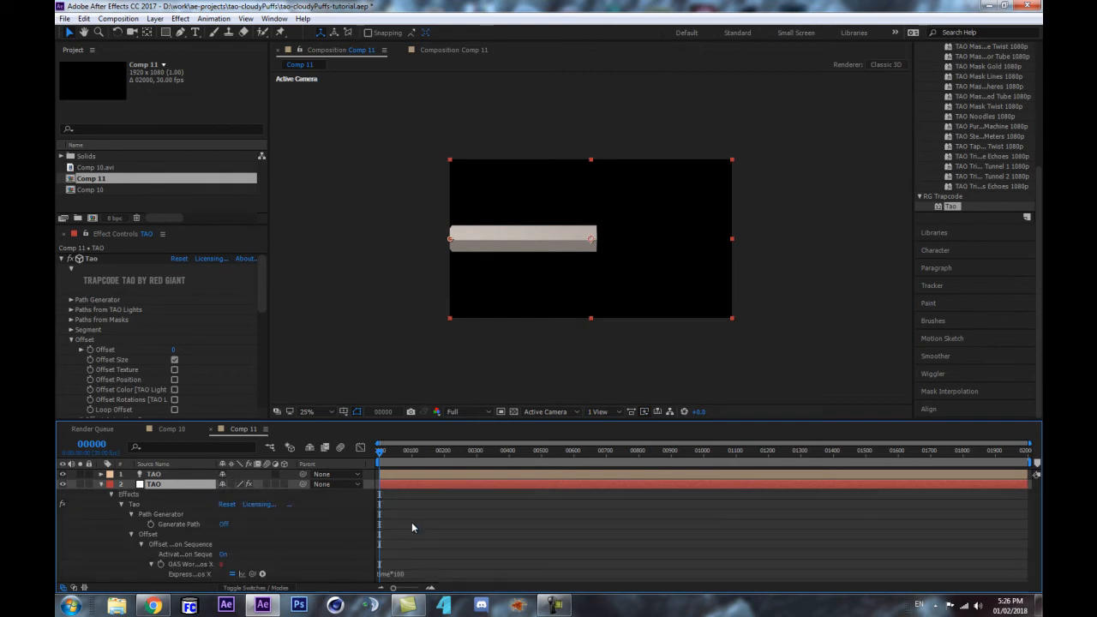
pyautogui.click(399, 574)
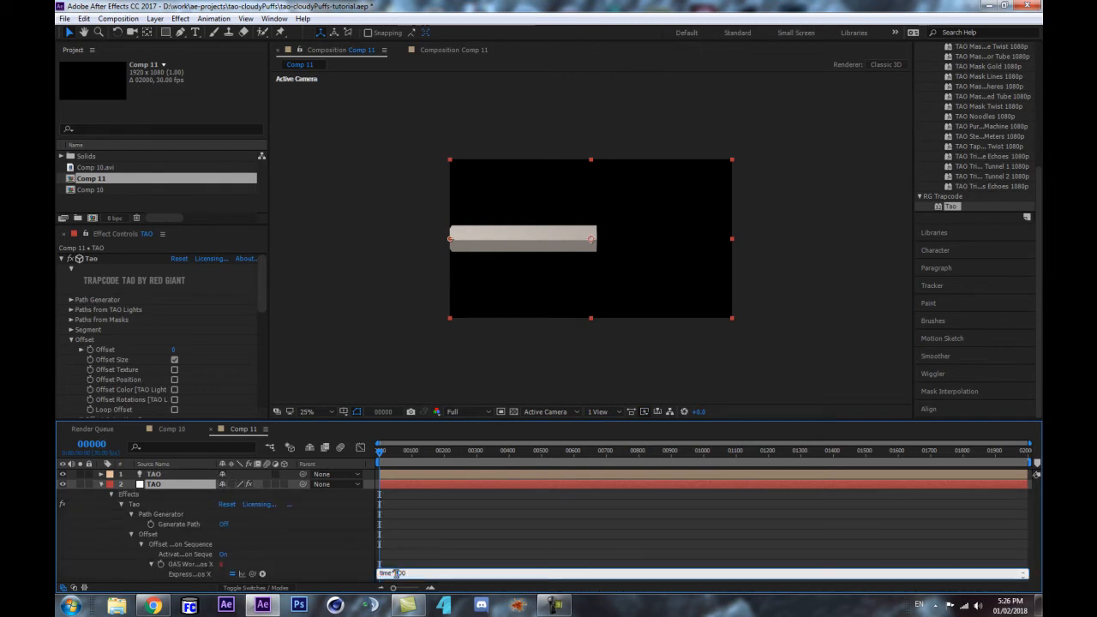
pyautogui.write('2')
pyautogui.click(317, 530)
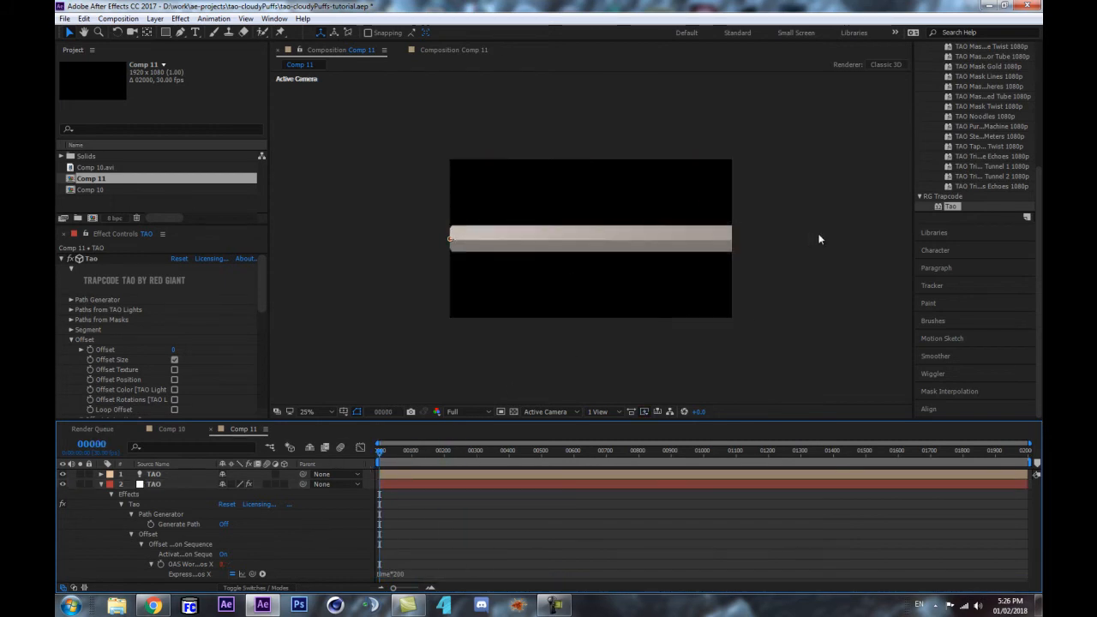
# Step: Set TAO Lights Mode in the Paths from TAO Lights group to Build-up and preview the animation
pyautogui.scroll(-3, 91, 347)
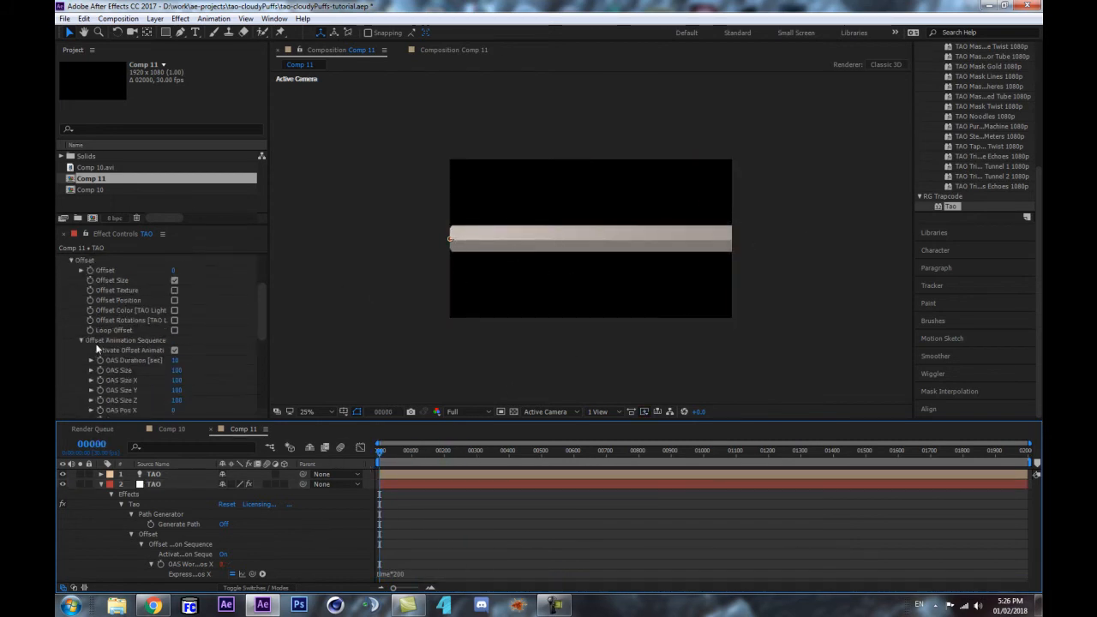
pyautogui.scroll(3, 128, 314)
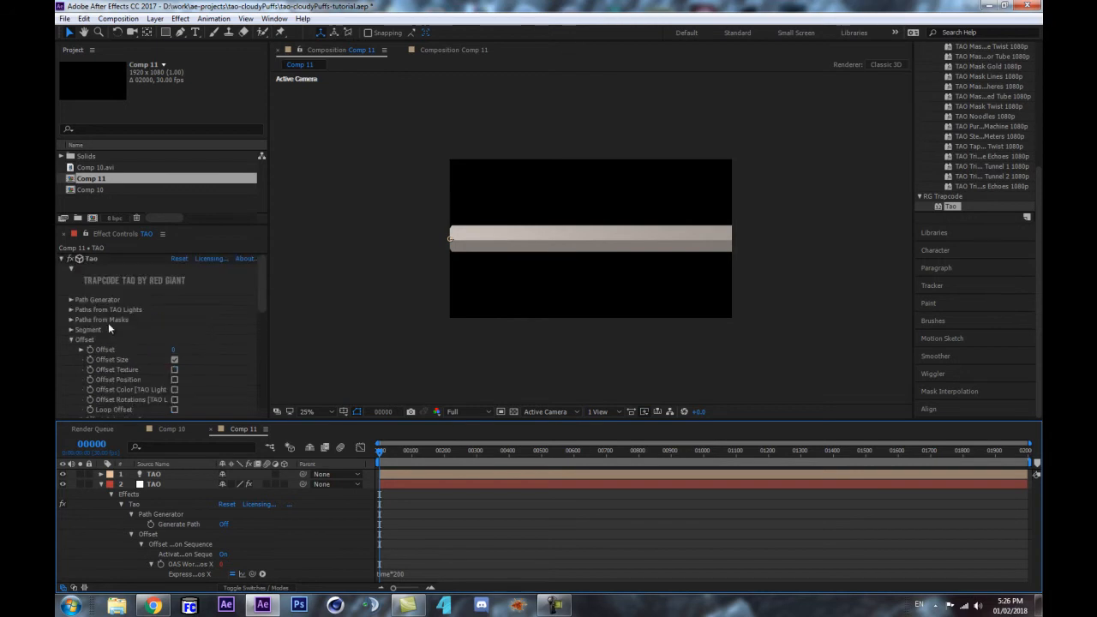
pyautogui.click(72, 310)
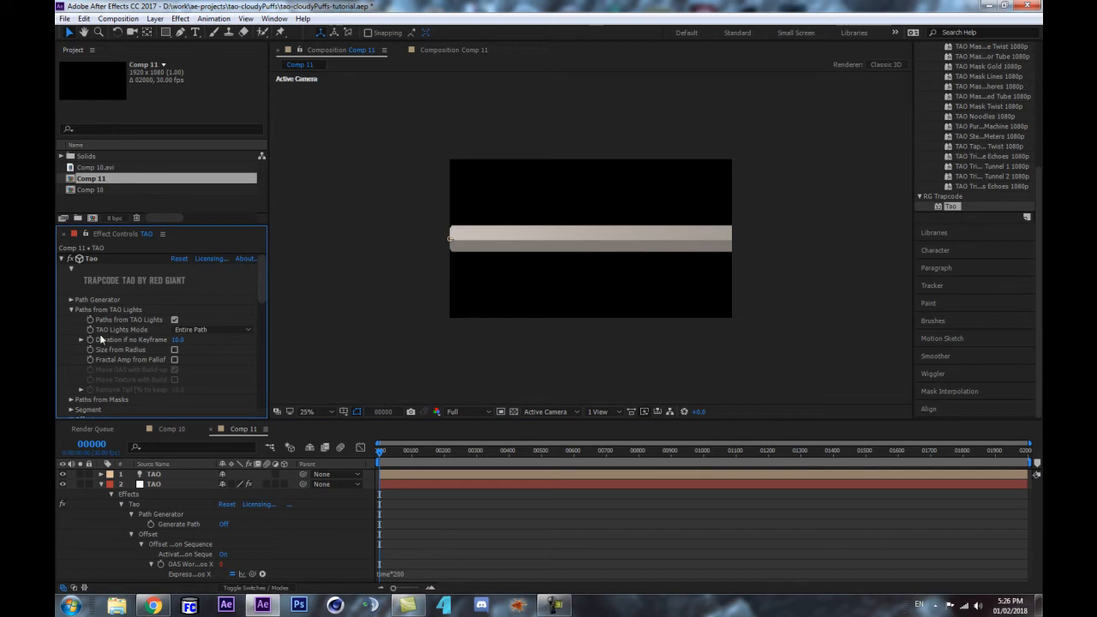
pyautogui.click(214, 329)
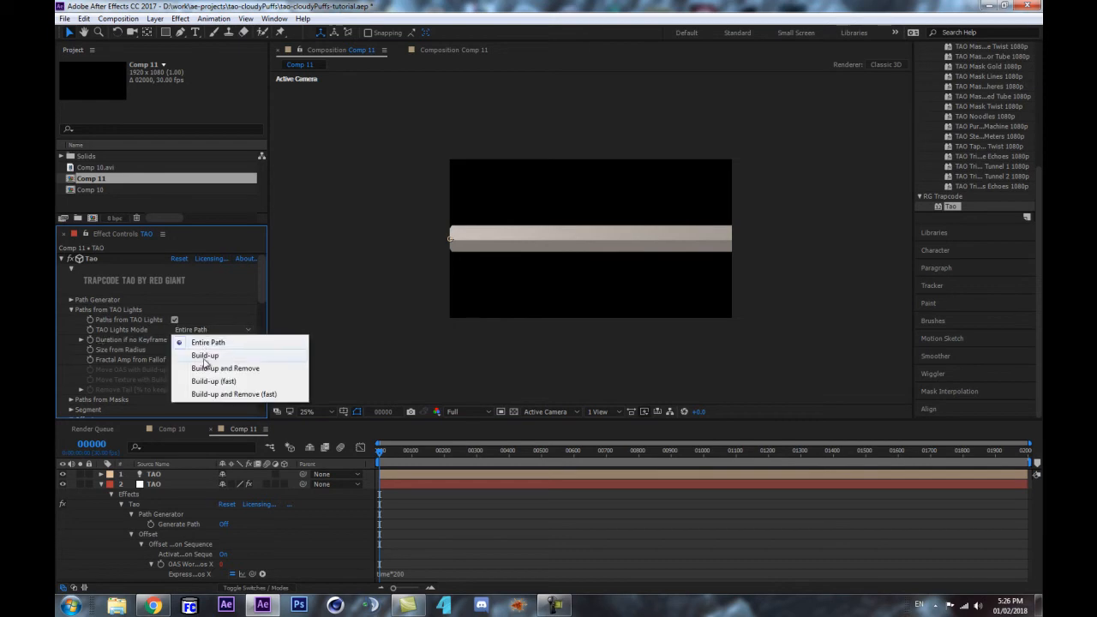
pyautogui.click(237, 355)
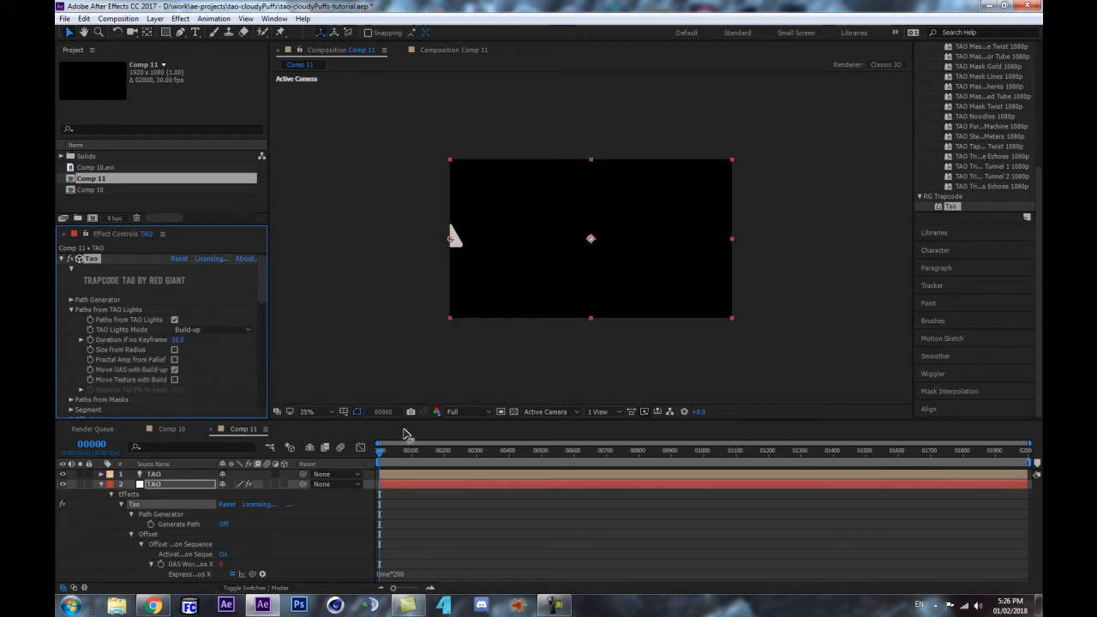
pyautogui.moveTo(386, 460)
pyautogui.mouseDown()
pyautogui.moveTo(441, 452)
pyautogui.moveTo(373, 444)
pyautogui.mouseUp()
pyautogui.moveTo(382, 452)
pyautogui.mouseDown()
pyautogui.moveTo(495, 455)
pyautogui.moveTo(373, 457)
pyautogui.mouseUp()
pyautogui.press('space')
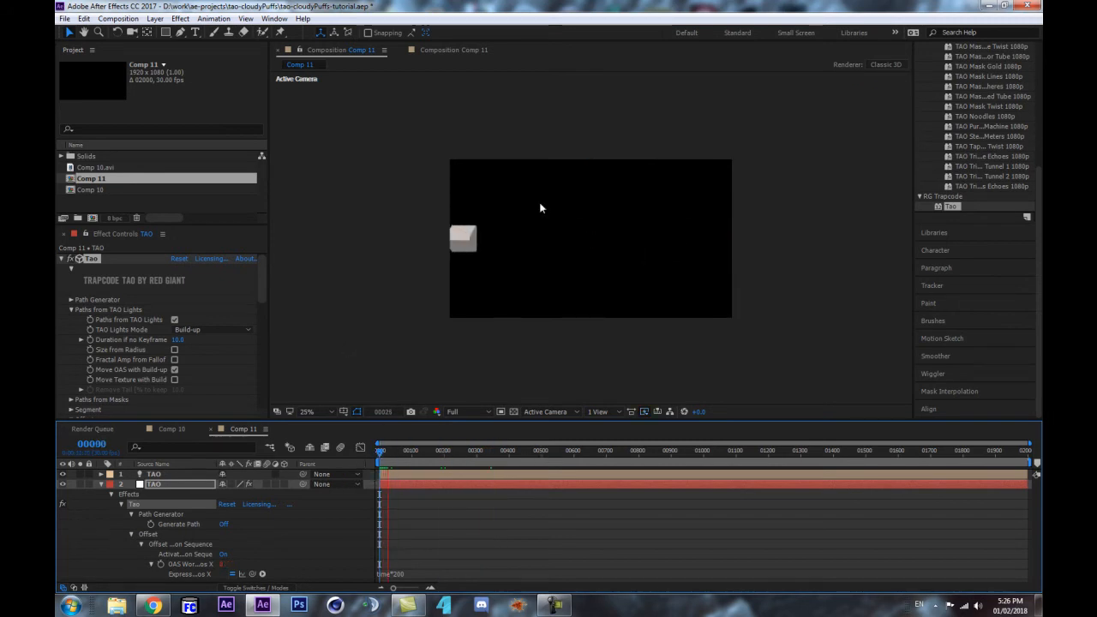
pyautogui.press('space')
pyautogui.moveTo(377, 454); pyautogui.dragTo(400, 454)
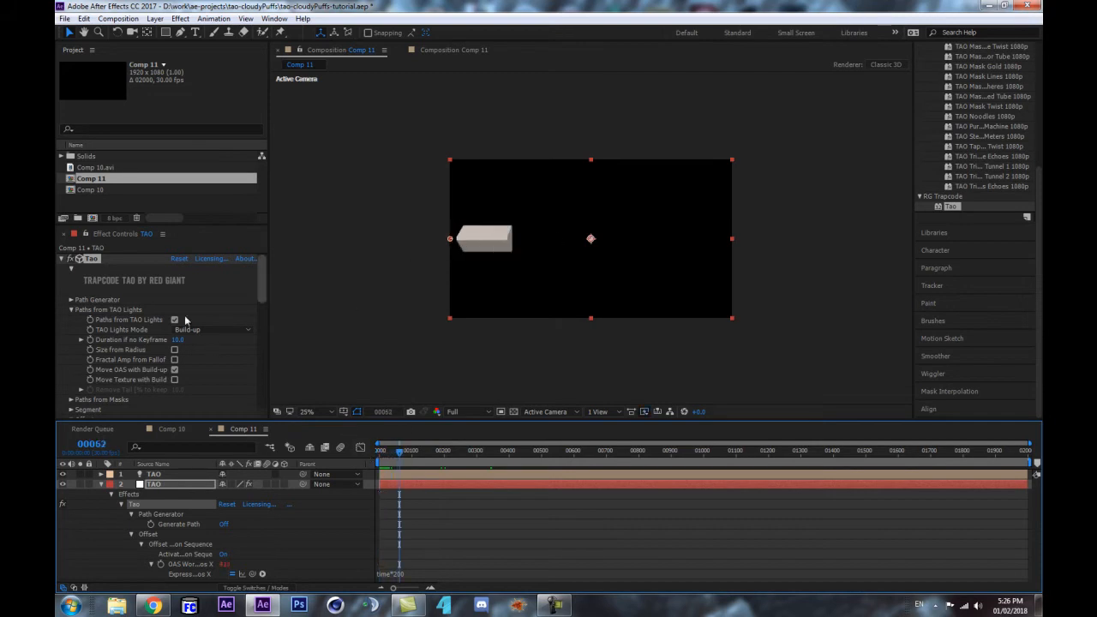
# Step: Set Segments in the Tao effect's Segment group to 840, preview the animation, and move to frame 285
pyautogui.scroll(-2, 245, 304)
pyautogui.scroll(-2, 118, 354)
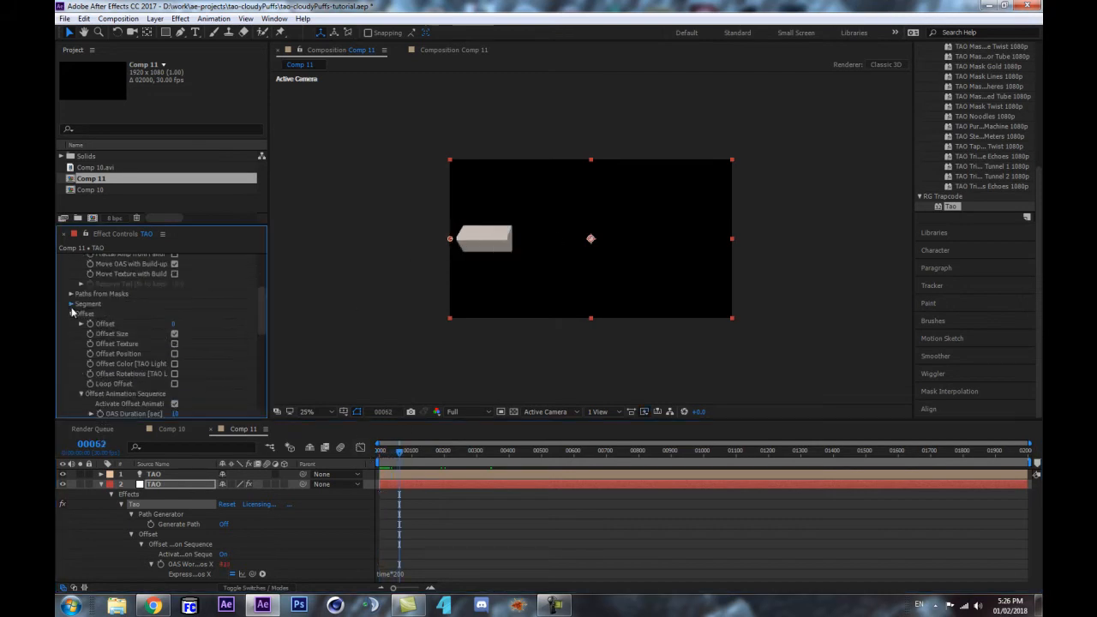
pyautogui.click(72, 304)
pyautogui.scroll(-2, 95, 305)
pyautogui.moveTo(174, 280); pyautogui.dragTo(610, 235)
pyautogui.moveTo(402, 460); pyautogui.dragTo(380, 458)
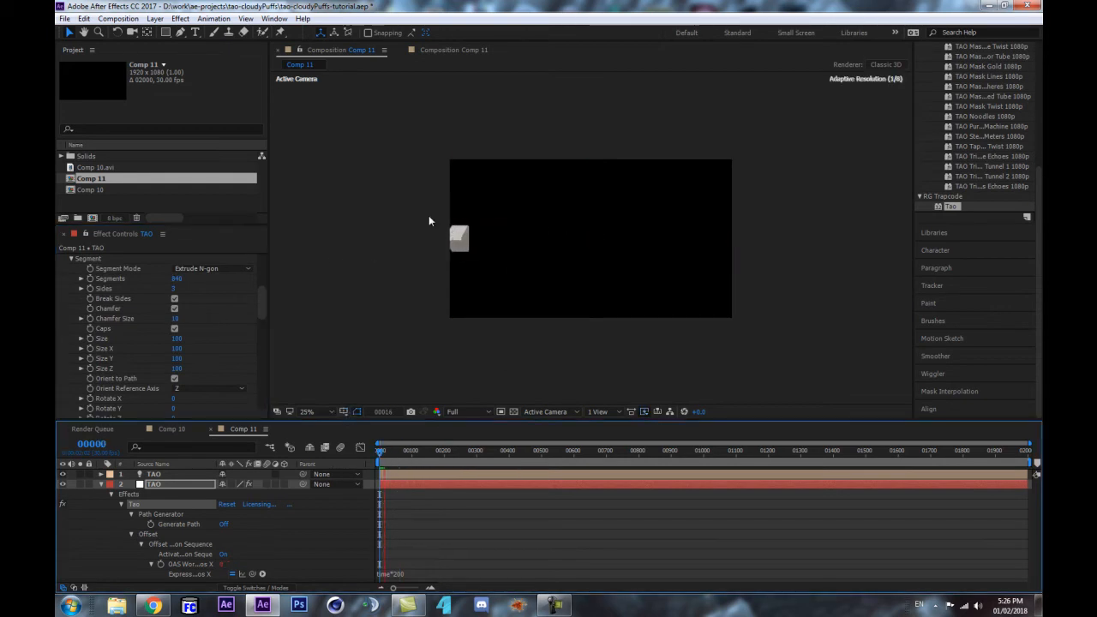
pyautogui.click(375, 449)
pyautogui.moveTo(379, 449); pyautogui.dragTo(472, 471)
pyautogui.scroll(2, 611, 243)
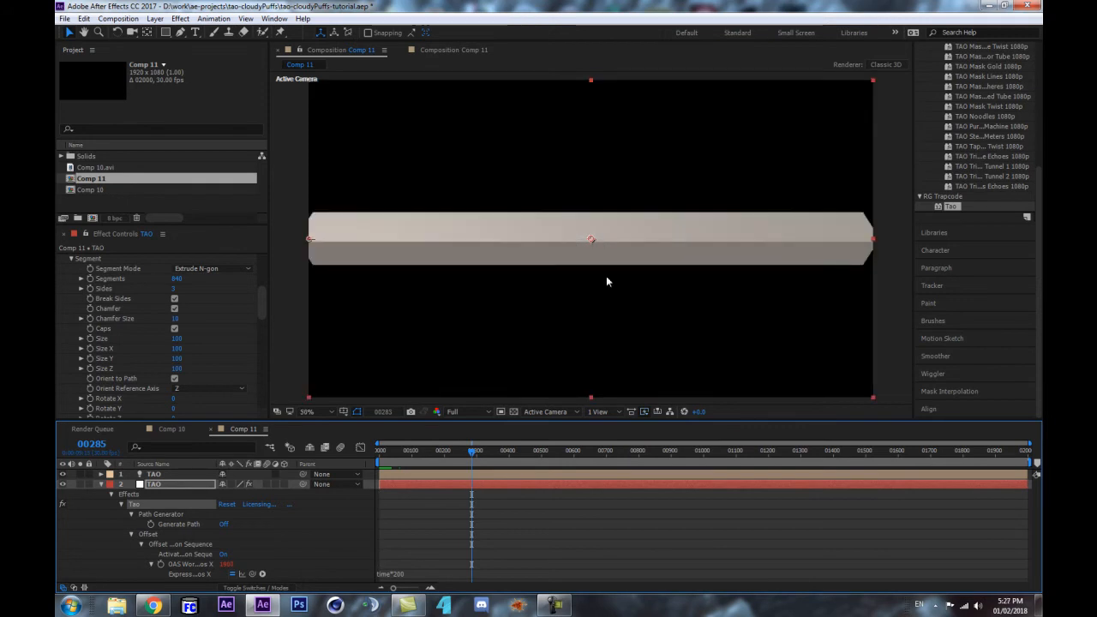
# Step: Set W Rotate Y in the Tao effect's World Transform group to about -55 to view the shape at an angle
pyautogui.scroll(1, 139, 313)
pyautogui.scroll(-1, 140, 327)
pyautogui.scroll(1, 141, 327)
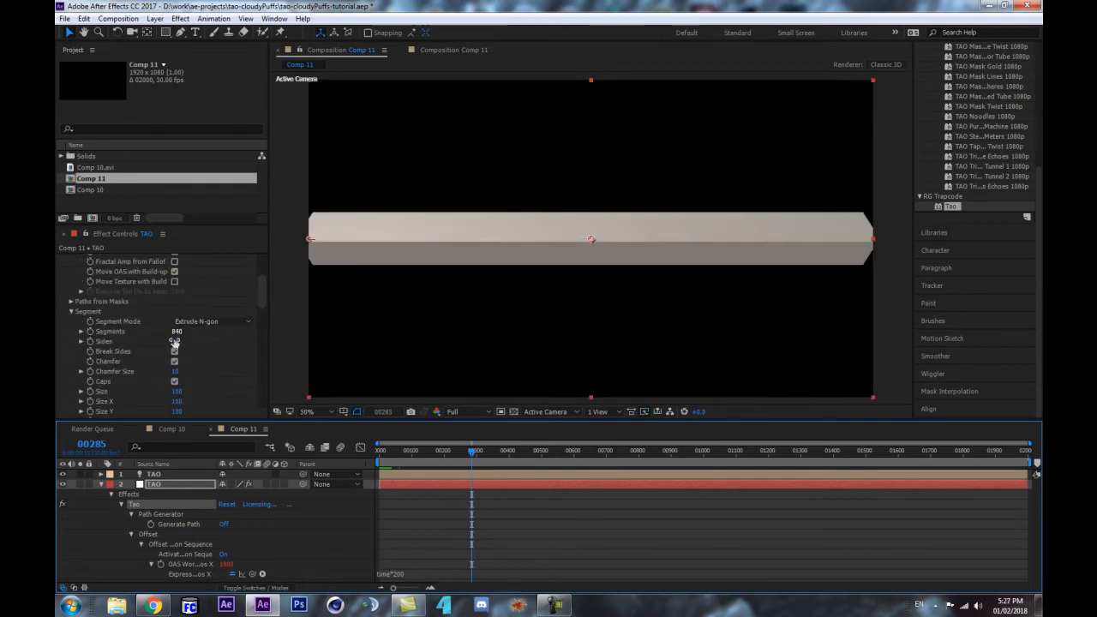
pyautogui.scroll(-8, 97, 380)
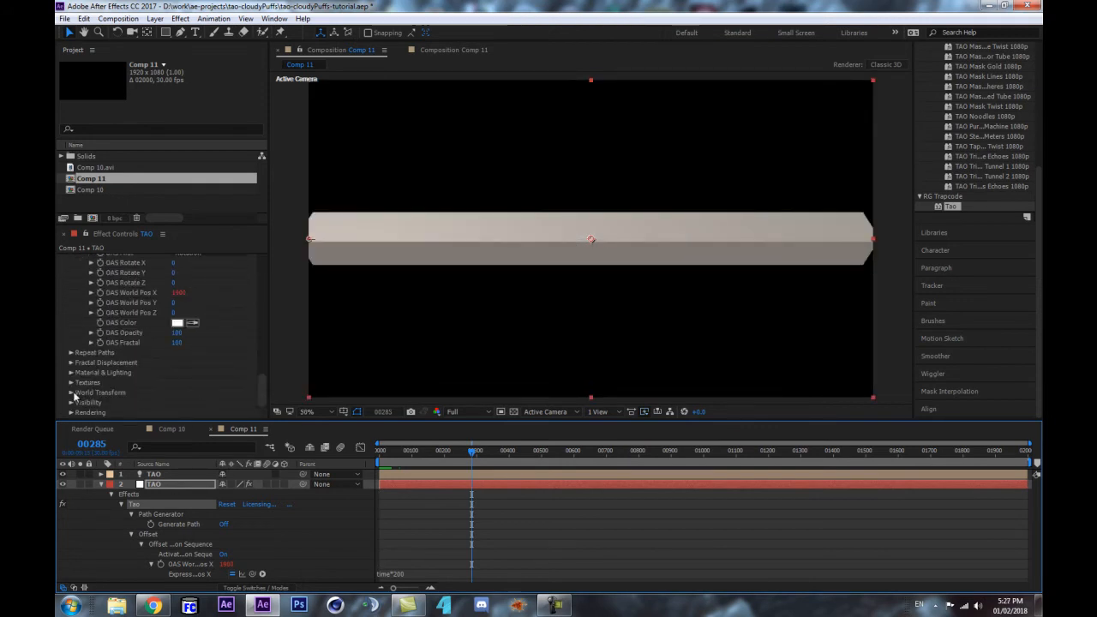
pyautogui.click(70, 394)
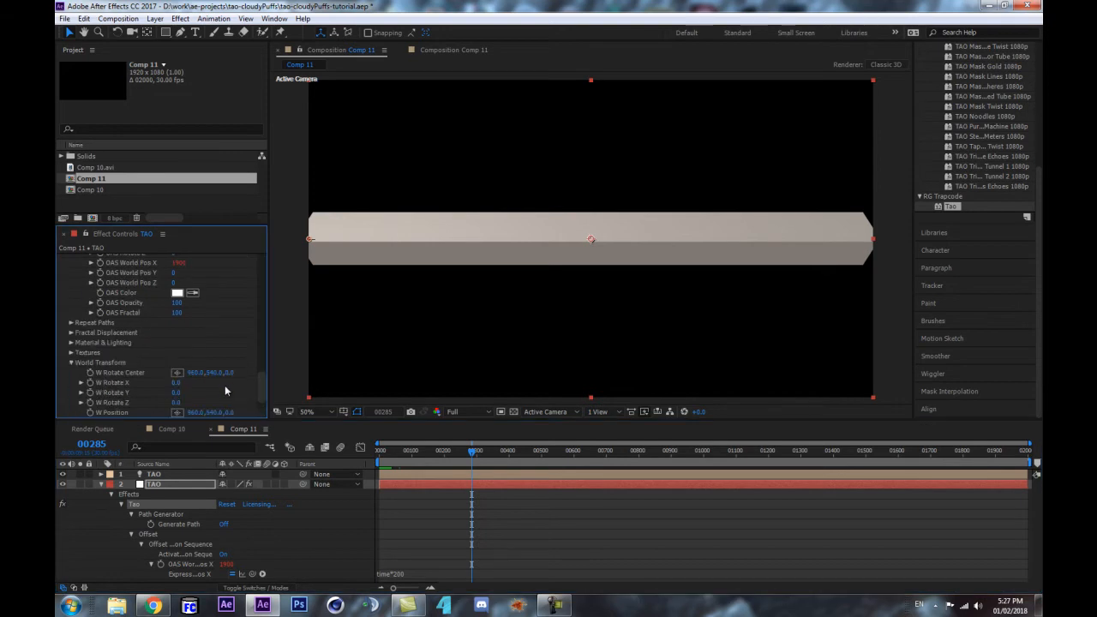
pyautogui.moveTo(176, 393); pyautogui.dragTo(137, 393)
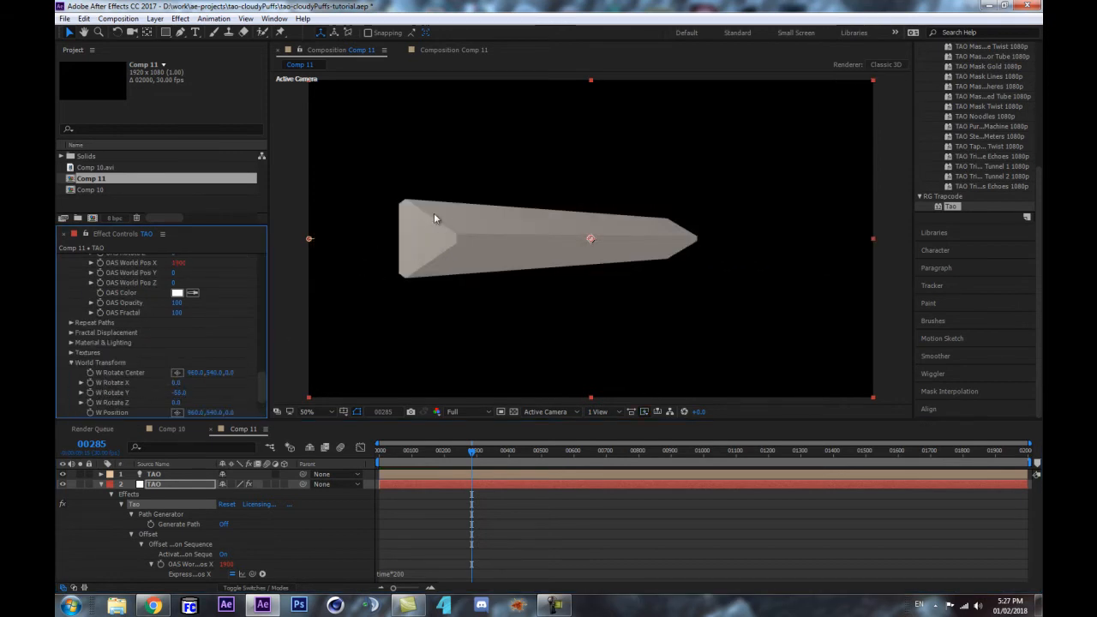
# Step: Set Sides in the Segment group to 4 and turn off Chamfer
pyautogui.scroll(8, 110, 377)
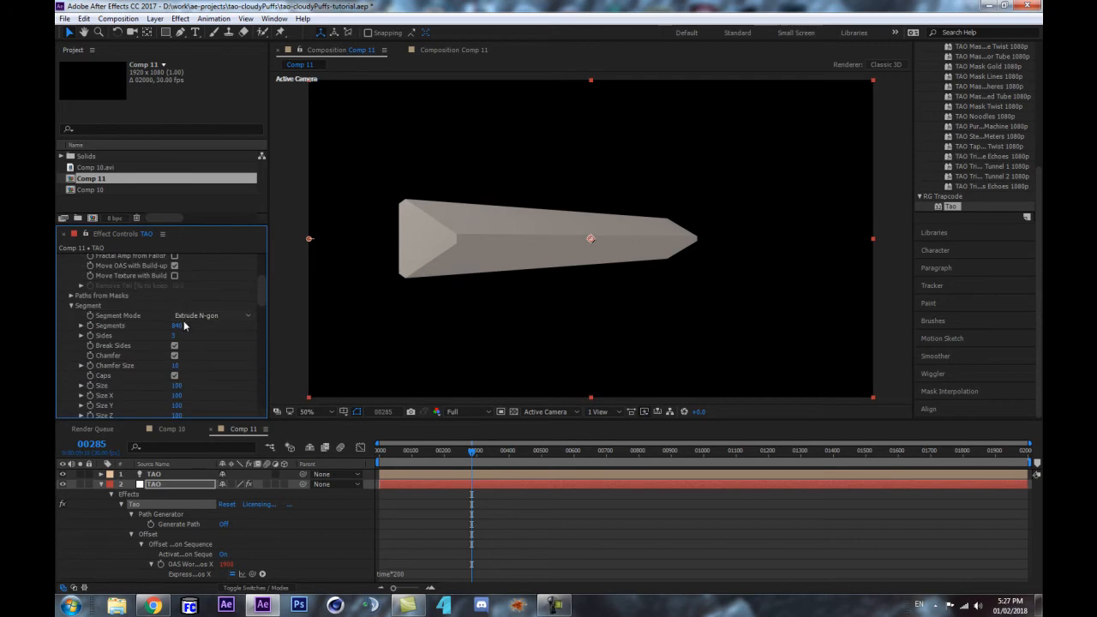
pyautogui.click(174, 336)
pyautogui.write('4')
pyautogui.click(245, 339)
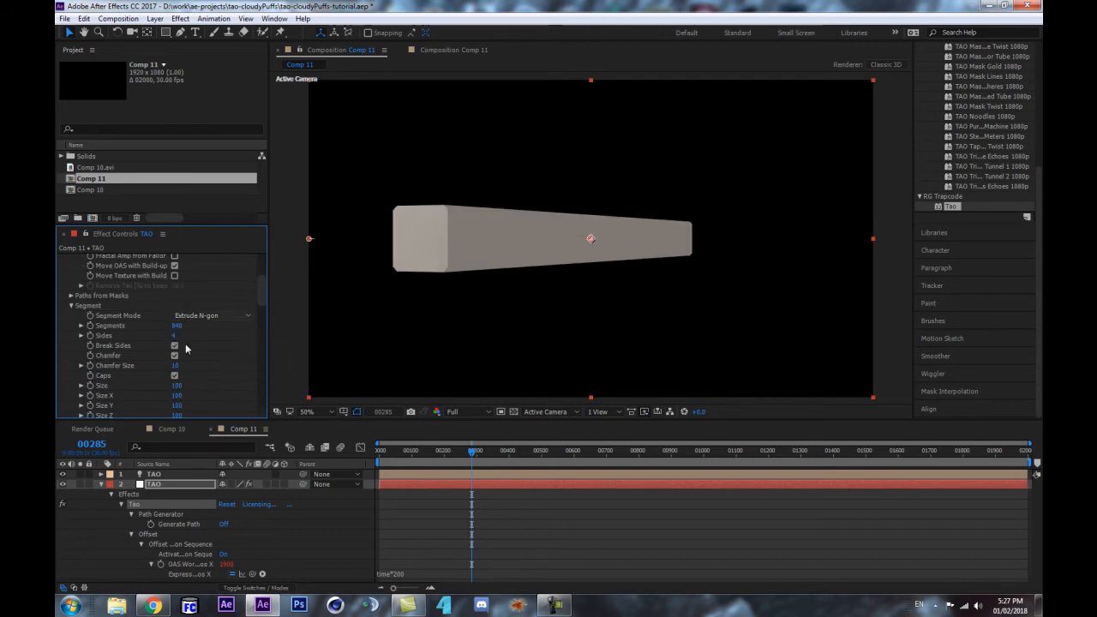
pyautogui.click(174, 356)
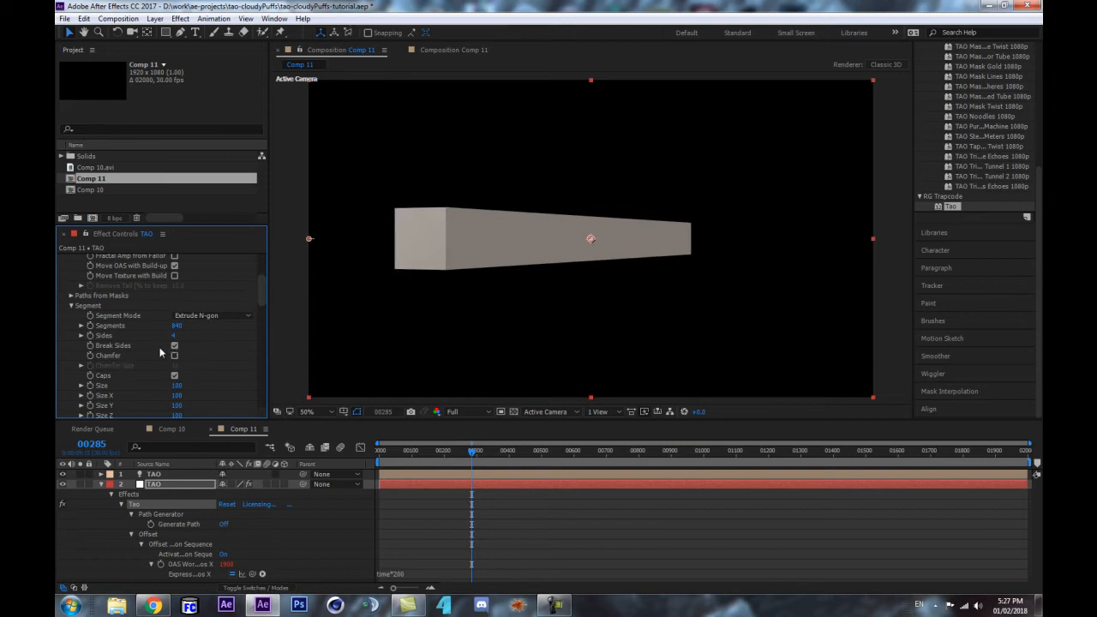
# Step: Set Size Y in the Segment group to 0 to flatten the extruded shape
pyautogui.scroll(-2, 193, 366)
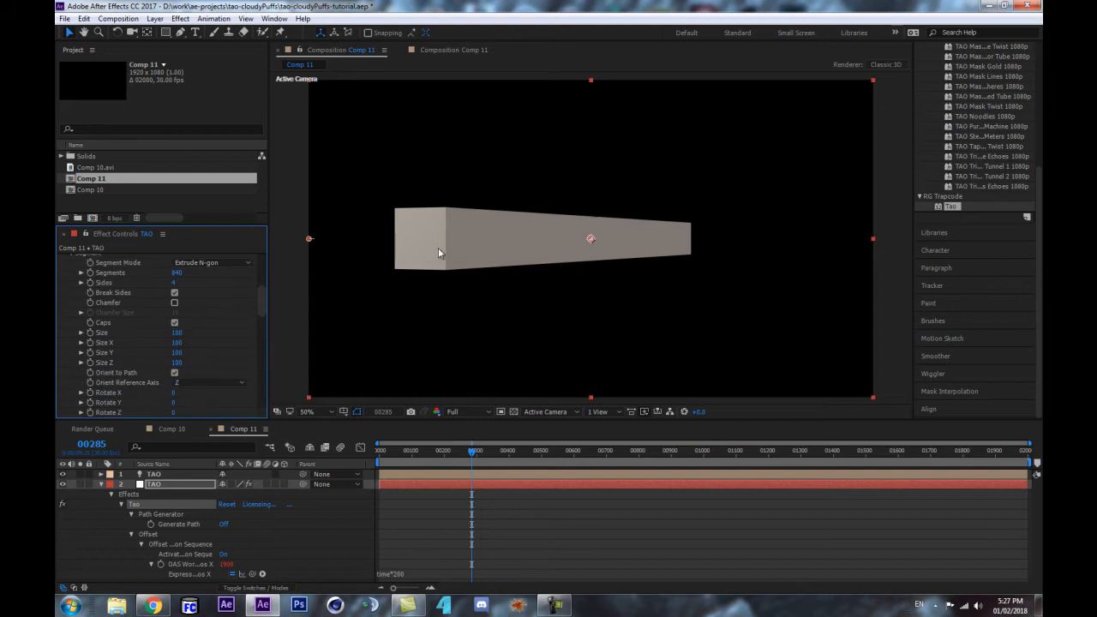
pyautogui.click(178, 352)
pyautogui.moveTo(166, 356); pyautogui.dragTo(106, 363)
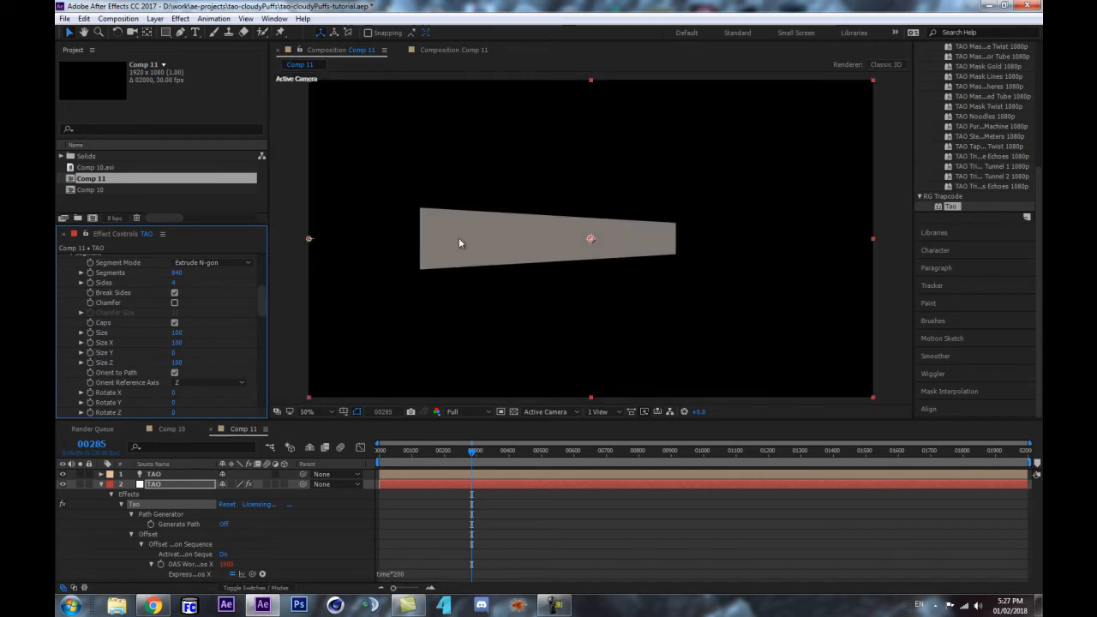
# Step: Set W Rotate Y in the Tao effect's World Transform group to 0
pyautogui.scroll(-15, 111, 330)
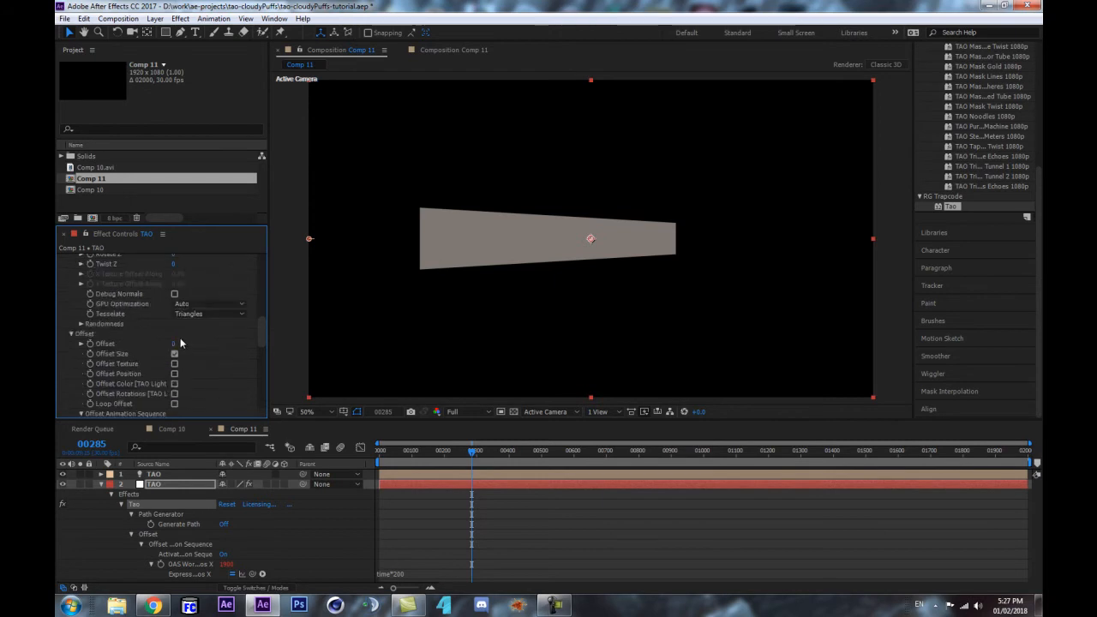
pyautogui.click(178, 373)
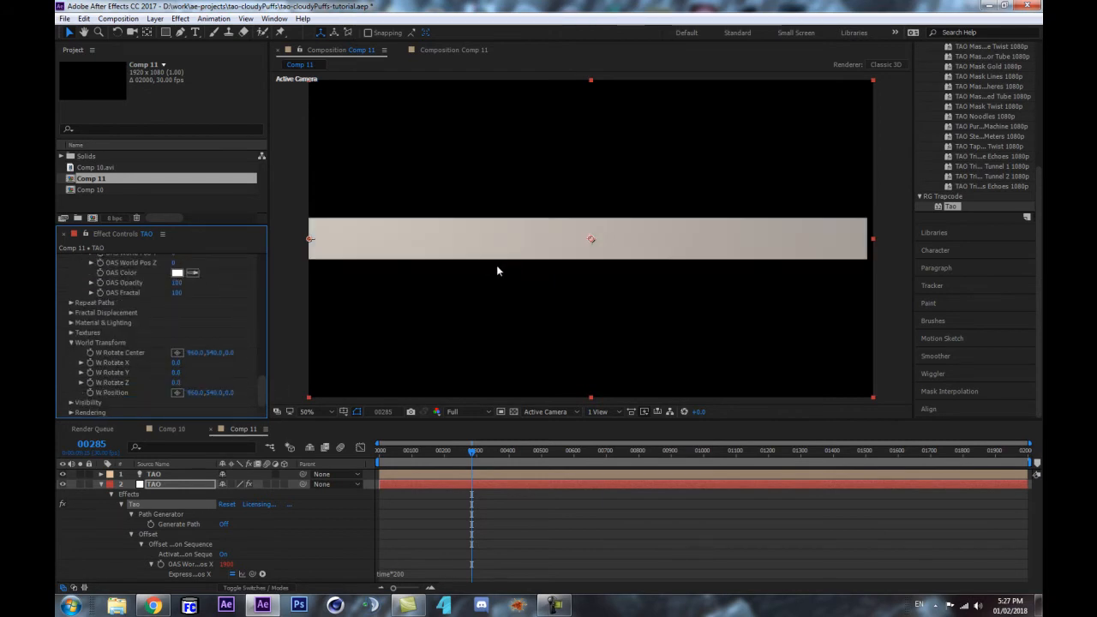
# Step: Review the ribbon build-up from frame 0 past frame 300 and check the Tao effect's light path and Segment settings
pyautogui.moveTo(452, 447); pyautogui.dragTo(381, 487)
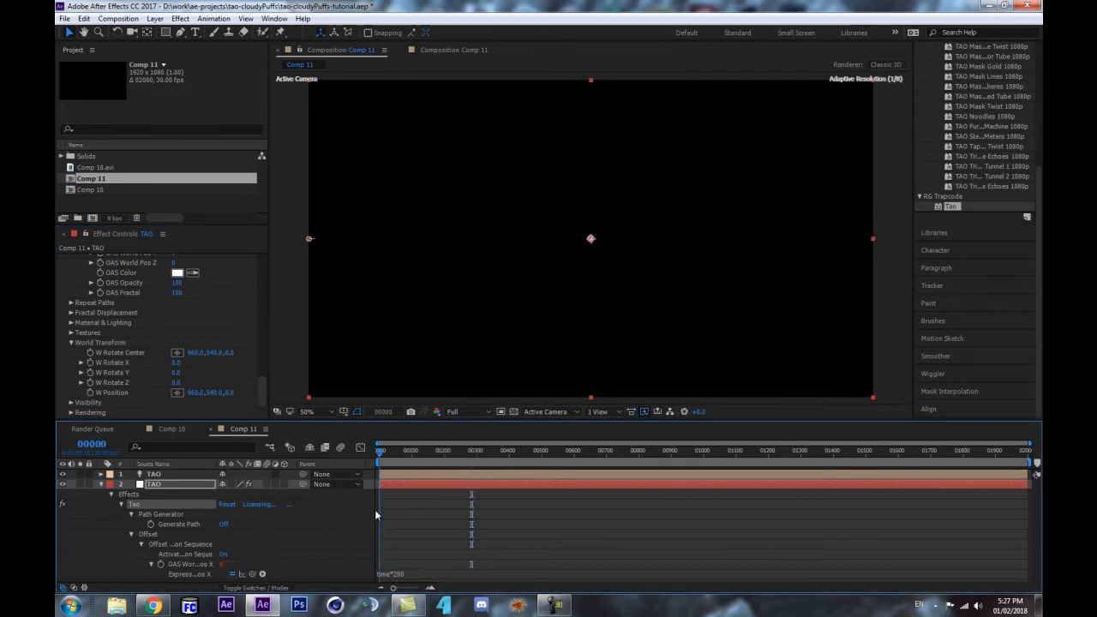
pyautogui.click(410, 451)
pyautogui.moveTo(409, 451); pyautogui.dragTo(460, 459)
pyautogui.scroll(-5, 152, 338)
pyautogui.scroll(10, 150, 334)
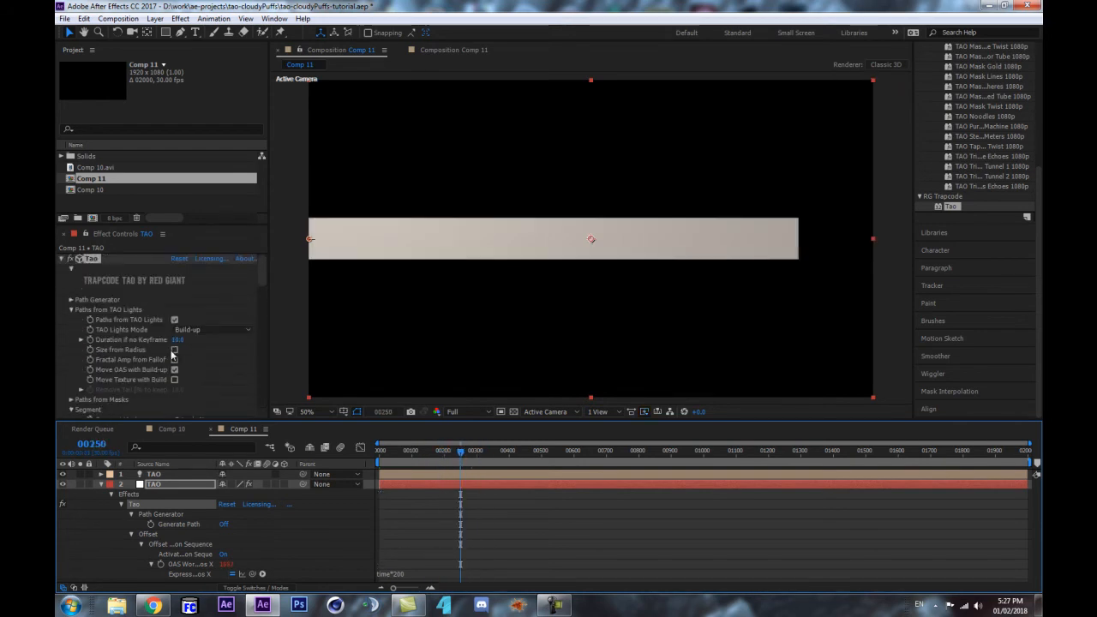
pyautogui.scroll(-3, 184, 352)
pyautogui.moveTo(459, 459)
pyautogui.mouseDown()
pyautogui.moveTo(379, 460)
pyautogui.moveTo(462, 463)
pyautogui.mouseUp()
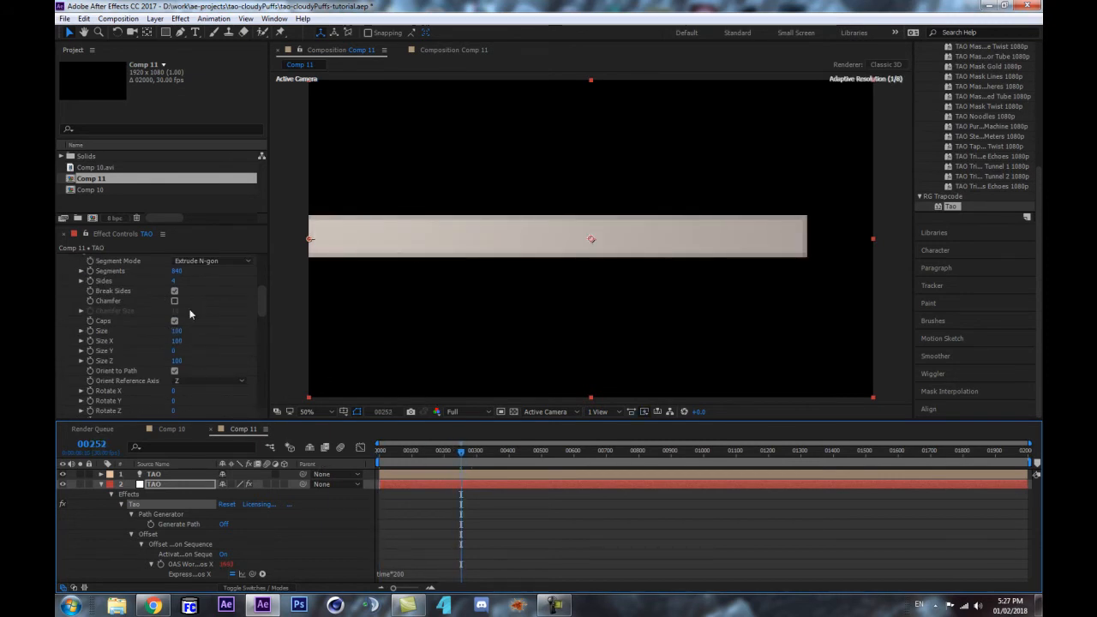
pyautogui.scroll(3, 142, 307)
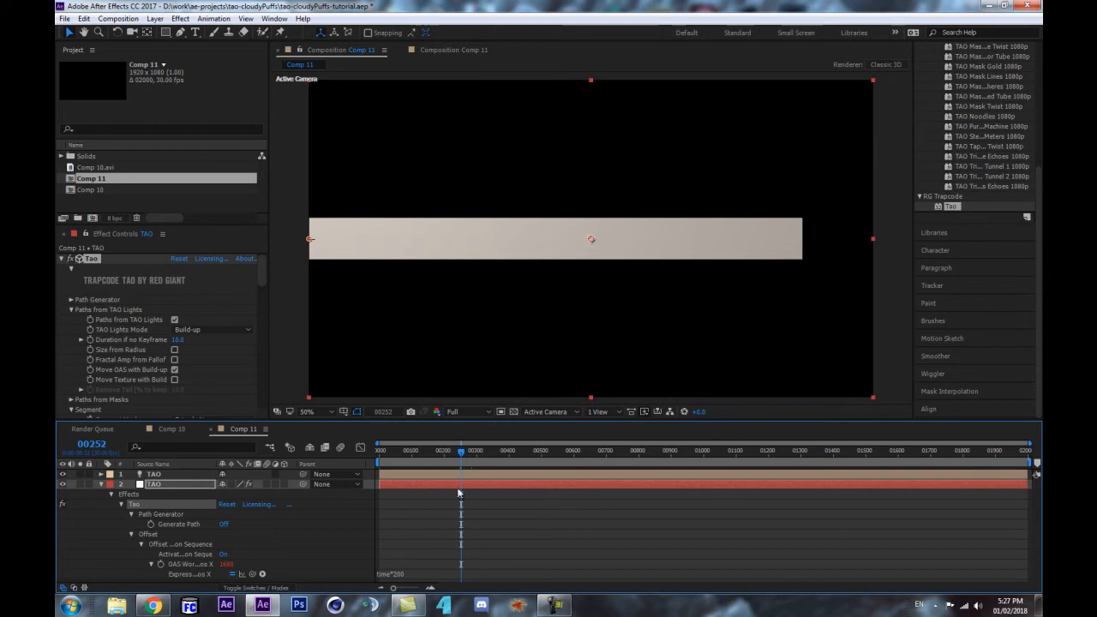
pyautogui.press('space')
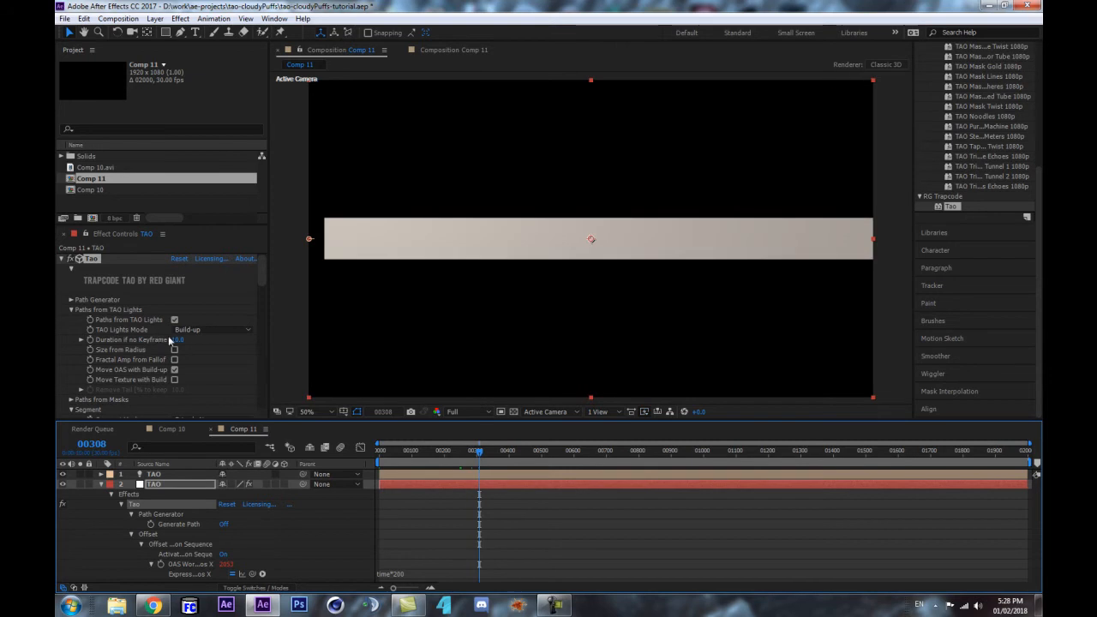
# Step: Set Duration if no Keyframe under Paths from TAO Lights to 12 and place timeline marker 0 at frame 360
pyautogui.click(177, 340)
pyautogui.write('12')
pyautogui.press('Return')
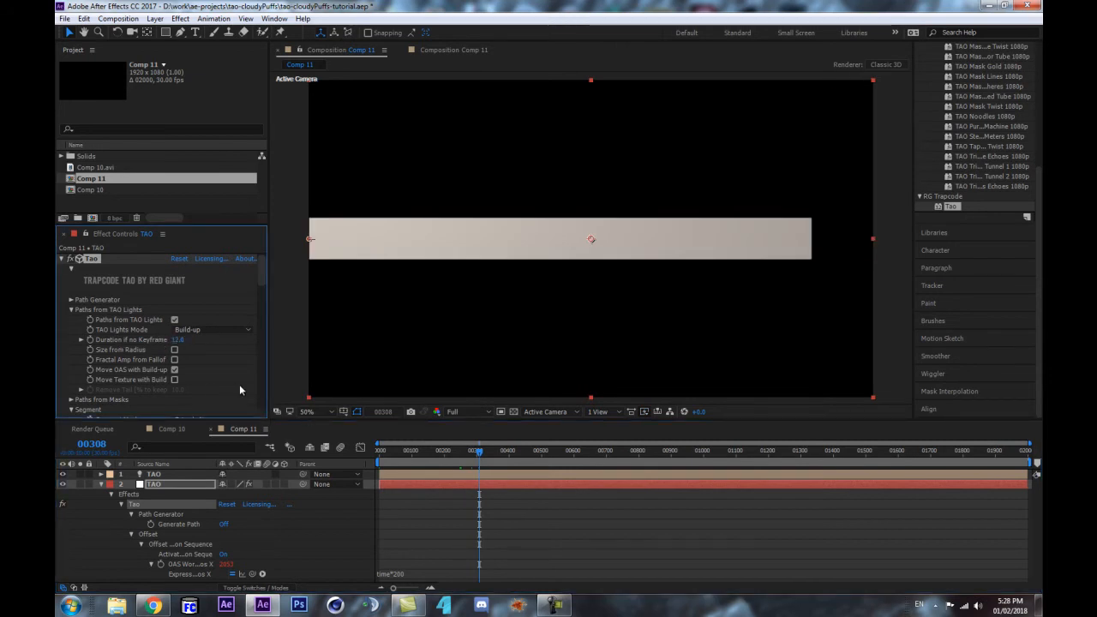
pyautogui.click(91, 444)
pyautogui.write('360')
pyautogui.press('Return')
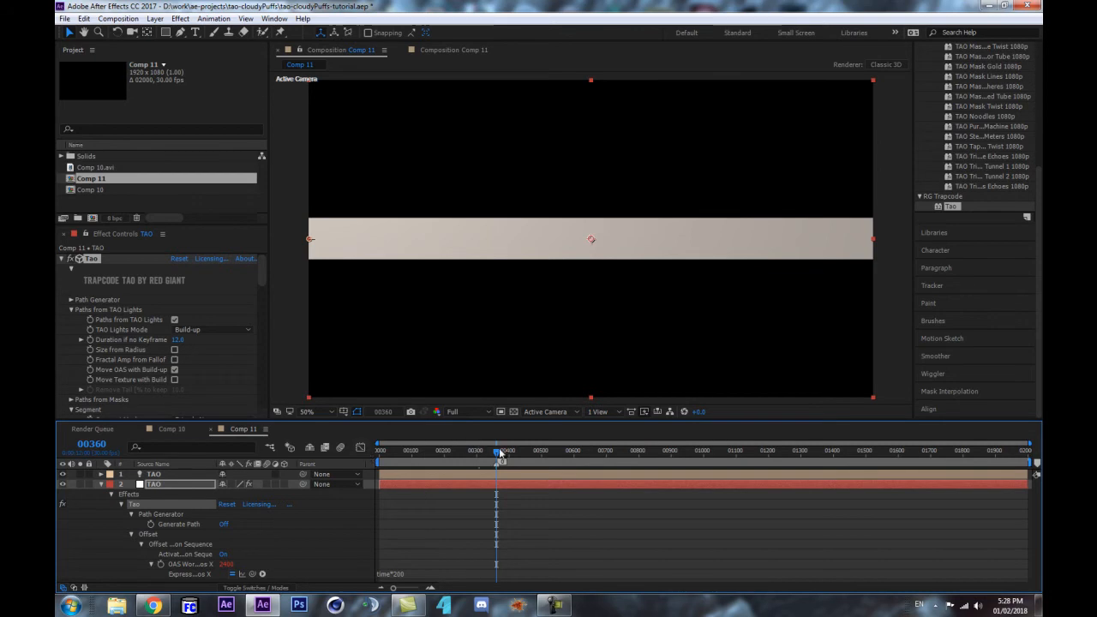
# Step: Set OAS Duration in the Tao effect's Offset Animation Sequence to 12 seconds
pyautogui.scroll(-8, 168, 350)
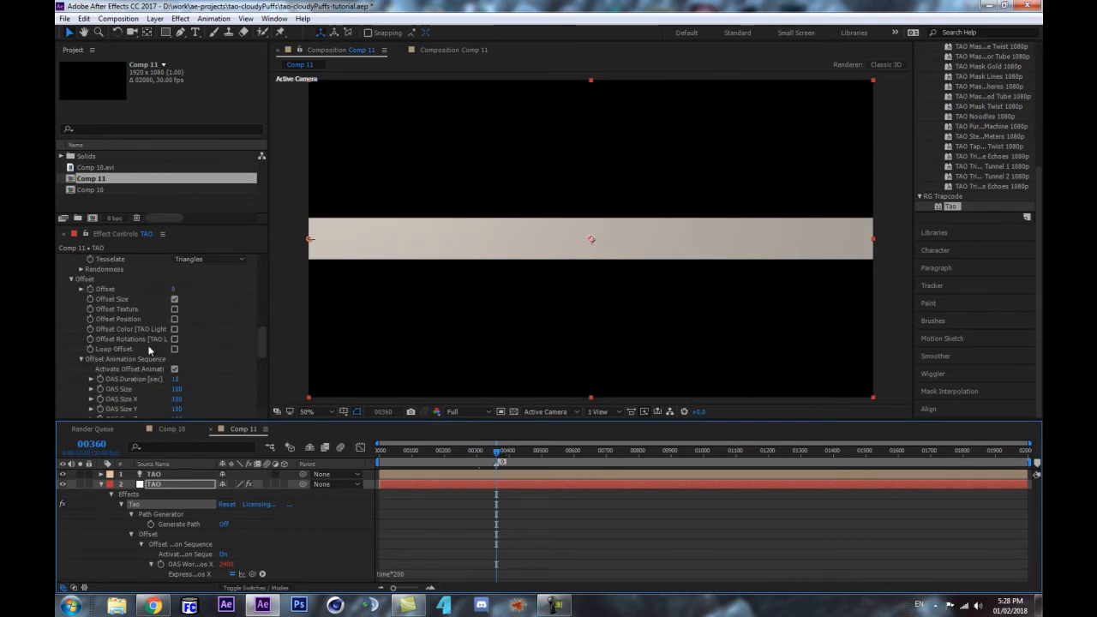
pyautogui.scroll(-2, 180, 349)
pyautogui.click(178, 328)
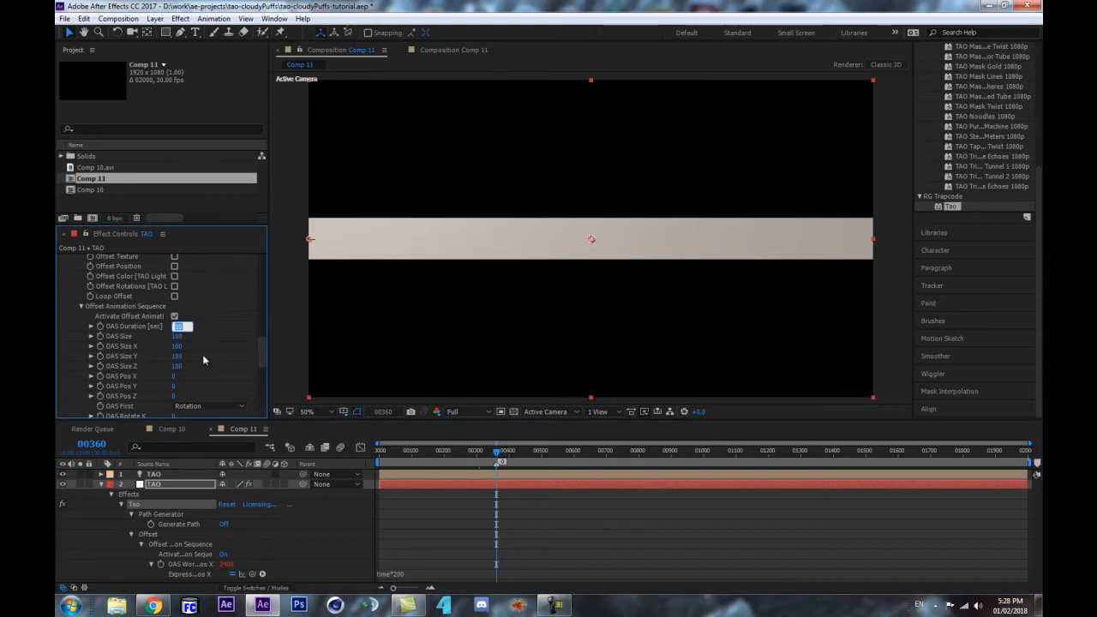
pyautogui.press('Escape')
# Step: Place timeline marker 1 at frame 180, start the work area there, and preview the ribbon from that frame
pyautogui.click(86, 444)
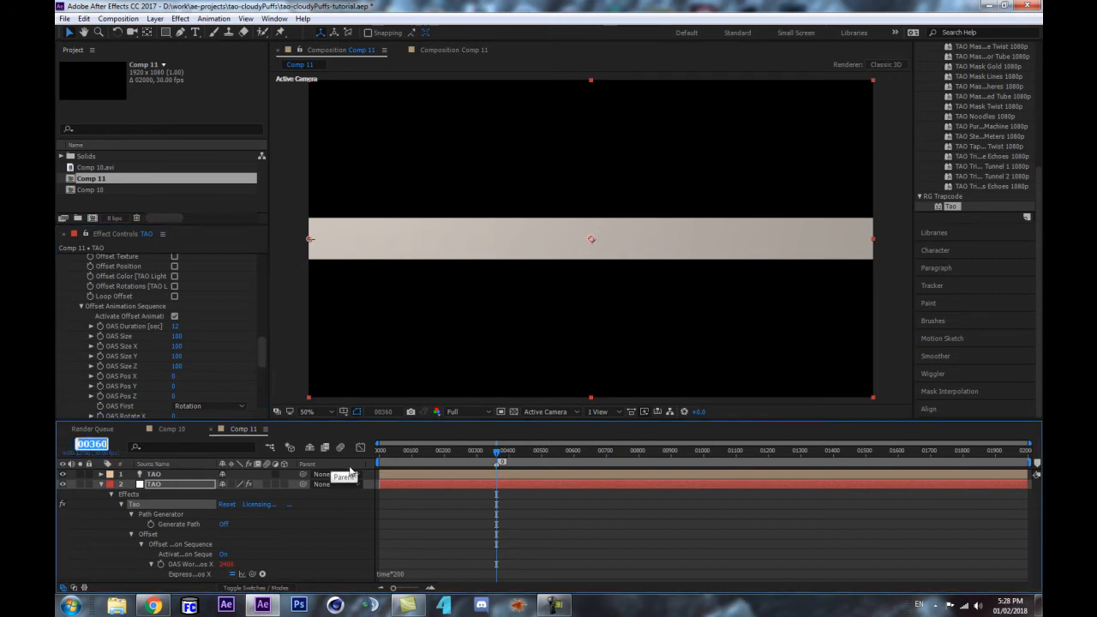
pyautogui.write('180')
pyautogui.press('Return')
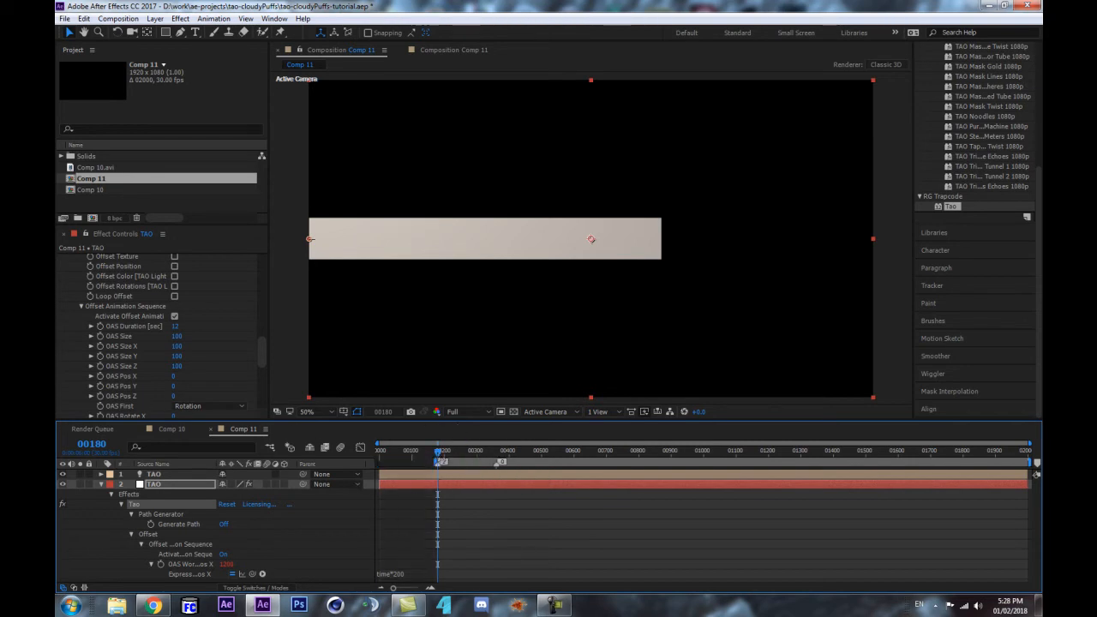
pyautogui.moveTo(441, 459)
pyautogui.mouseDown()
pyautogui.moveTo(509, 456)
pyautogui.moveTo(439, 458)
pyautogui.mouseUp()
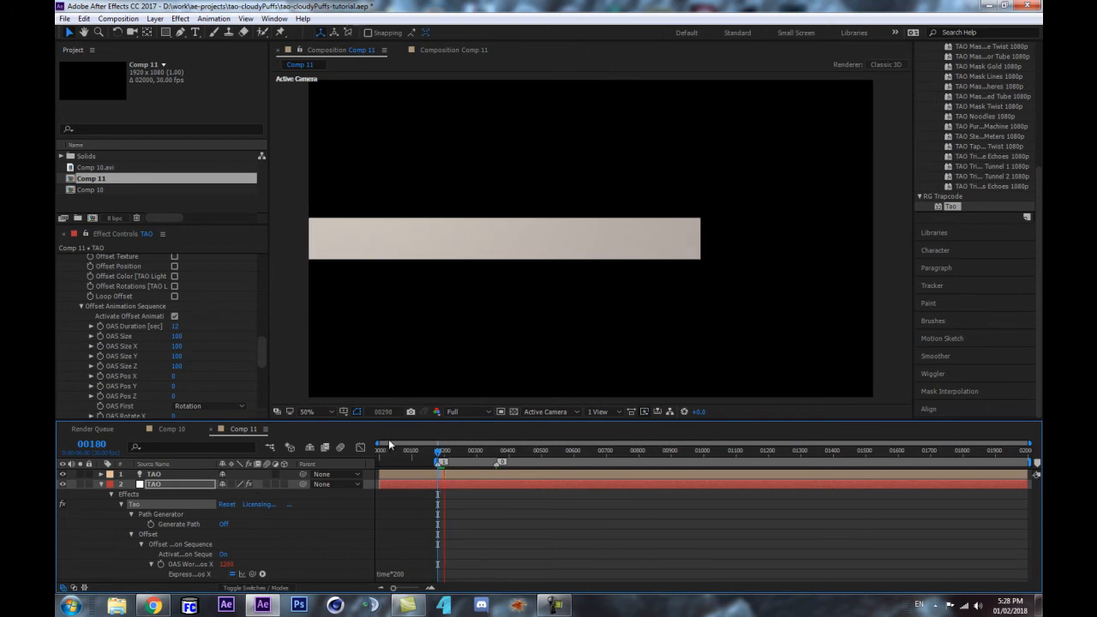
pyautogui.click(433, 457)
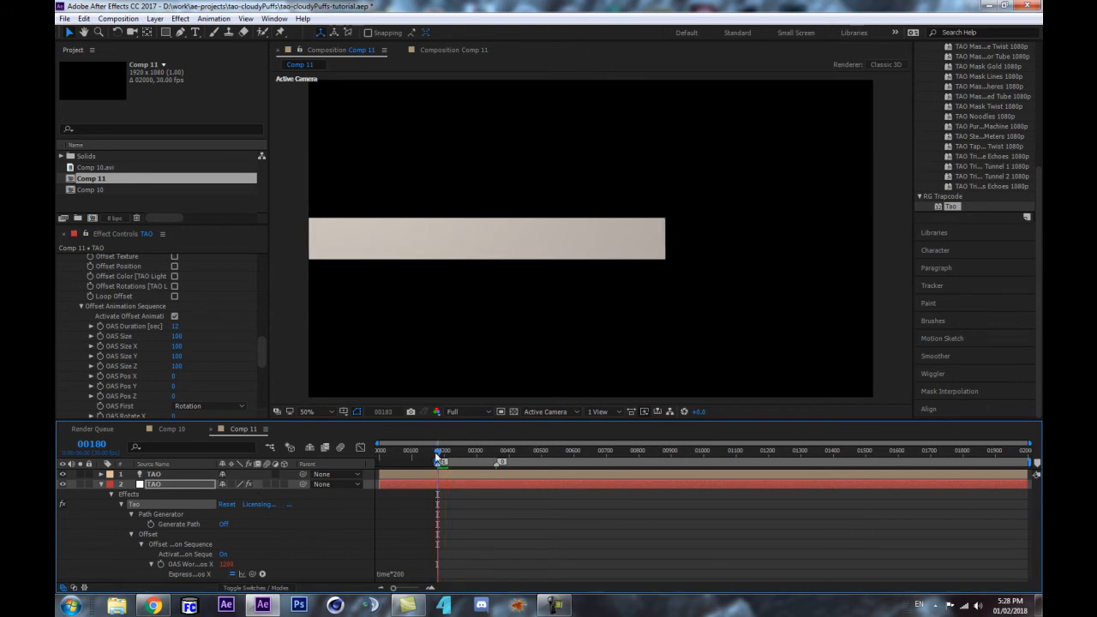
pyautogui.moveTo(433, 456); pyautogui.dragTo(501, 455)
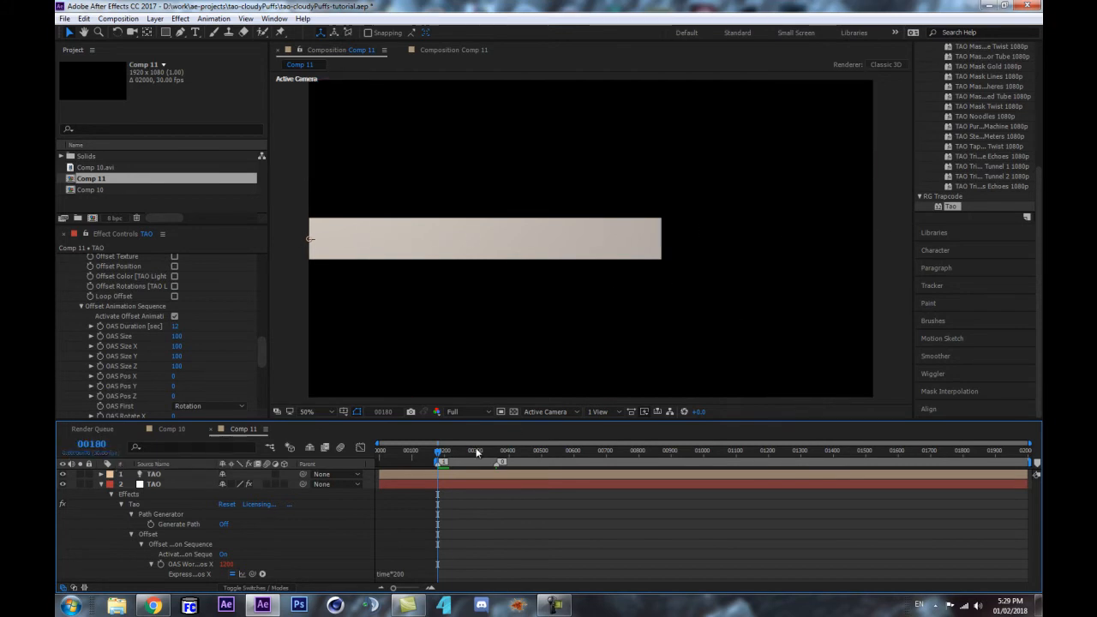
# Step: Change the OAS World Pos X expression to time*360 and compare the ribbon at frames 180 and 360
pyautogui.click(404, 573)
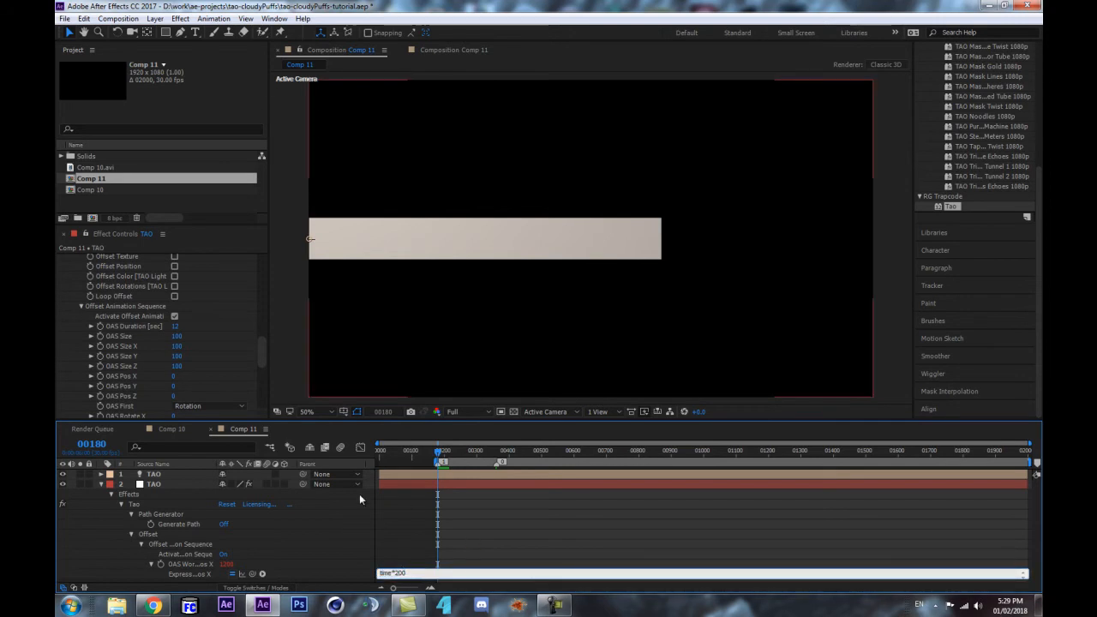
pyautogui.click(314, 533)
pyautogui.click(399, 573)
pyautogui.click(399, 574)
pyautogui.write('6')
pyautogui.click(320, 563)
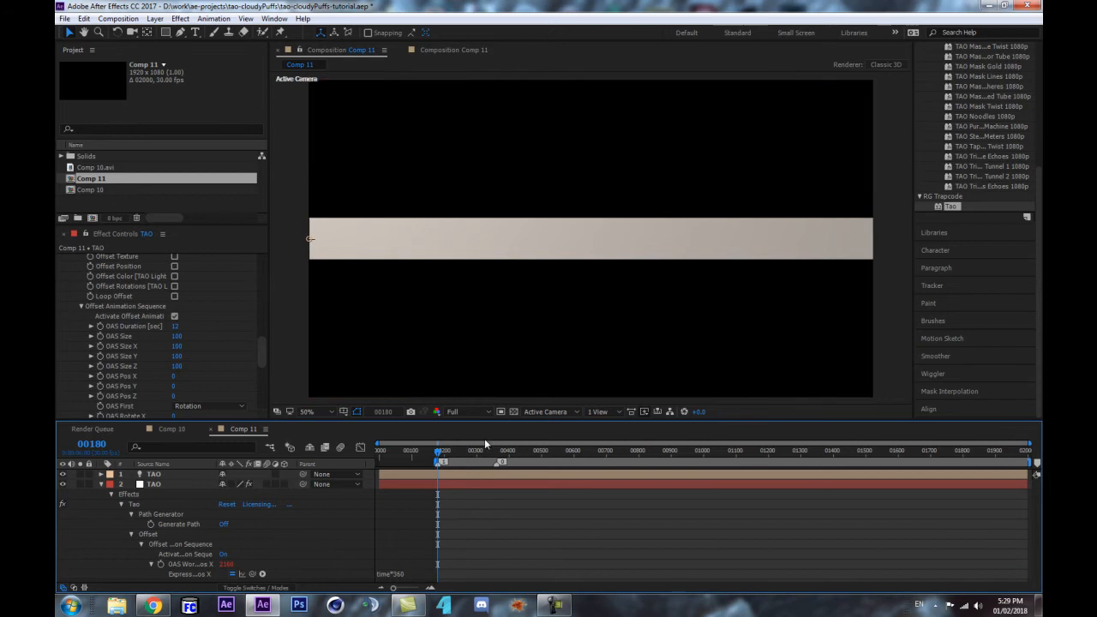
pyautogui.moveTo(440, 451)
pyautogui.mouseDown()
pyautogui.moveTo(372, 459)
pyautogui.moveTo(441, 457)
pyautogui.mouseUp()
pyautogui.press('0')
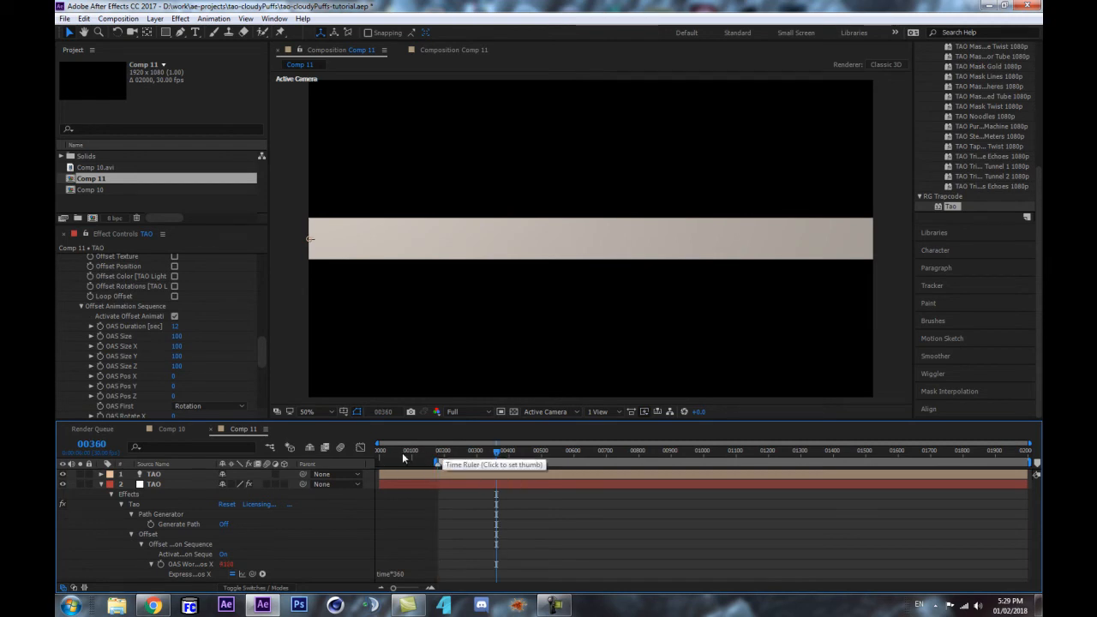
pyautogui.click(436, 450)
pyautogui.press('0')
pyautogui.press('1')
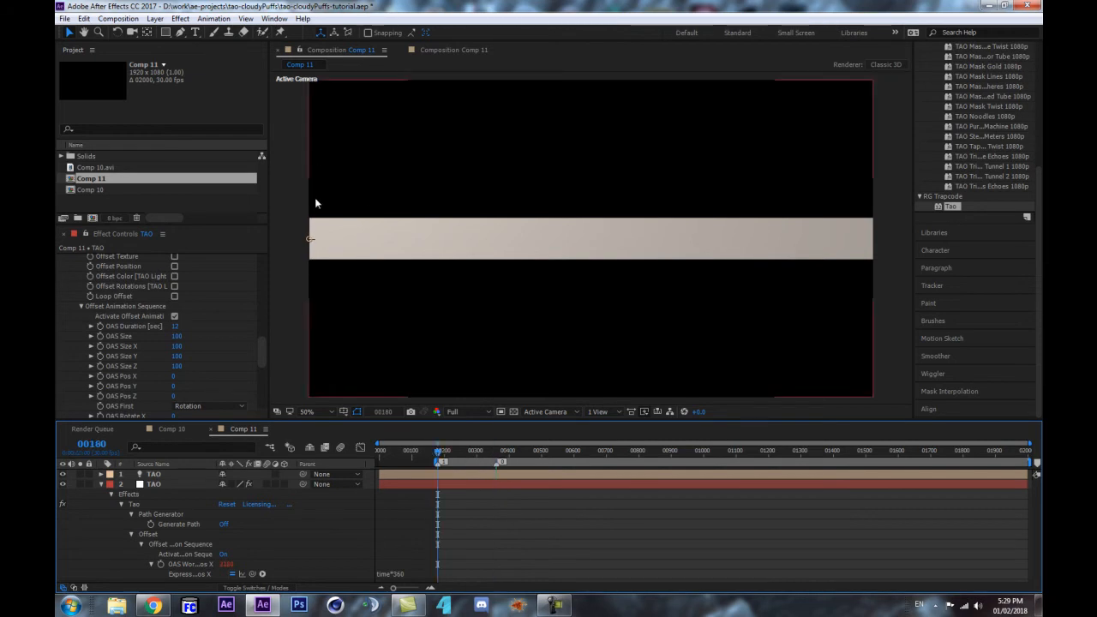
# Step: Set the TAO light's X position to -50 so the ribbon starts beyond the frame's left edge, and check the ribbon's ends
pyautogui.scroll(2, 317, 194)
pyautogui.press('space')
pyautogui.moveTo(372, 228); pyautogui.dragTo(473, 247)
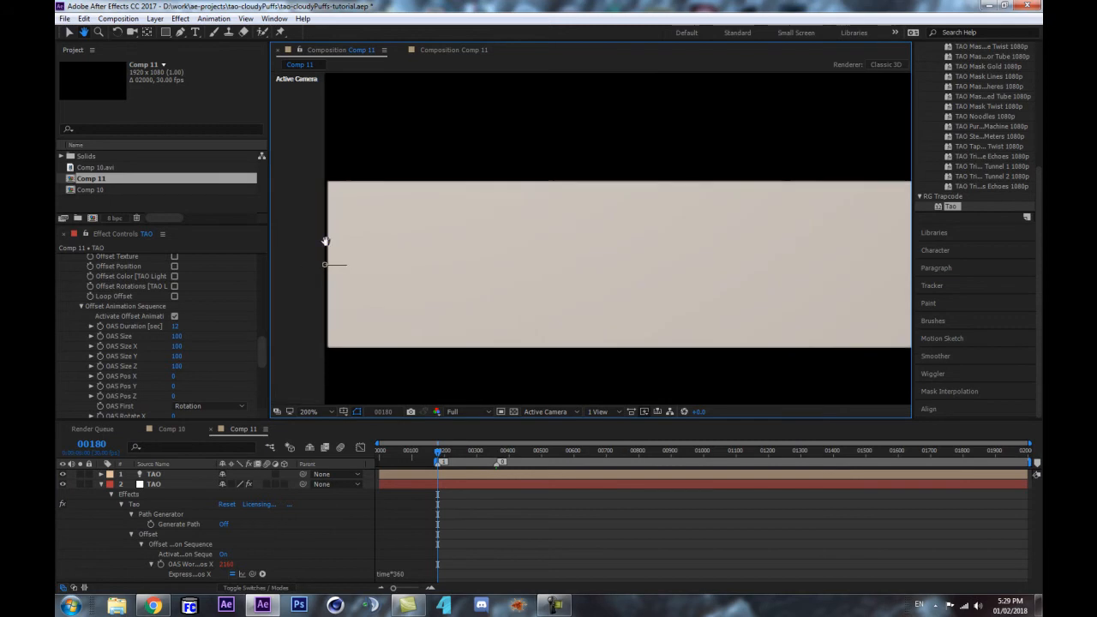
pyautogui.click(168, 475)
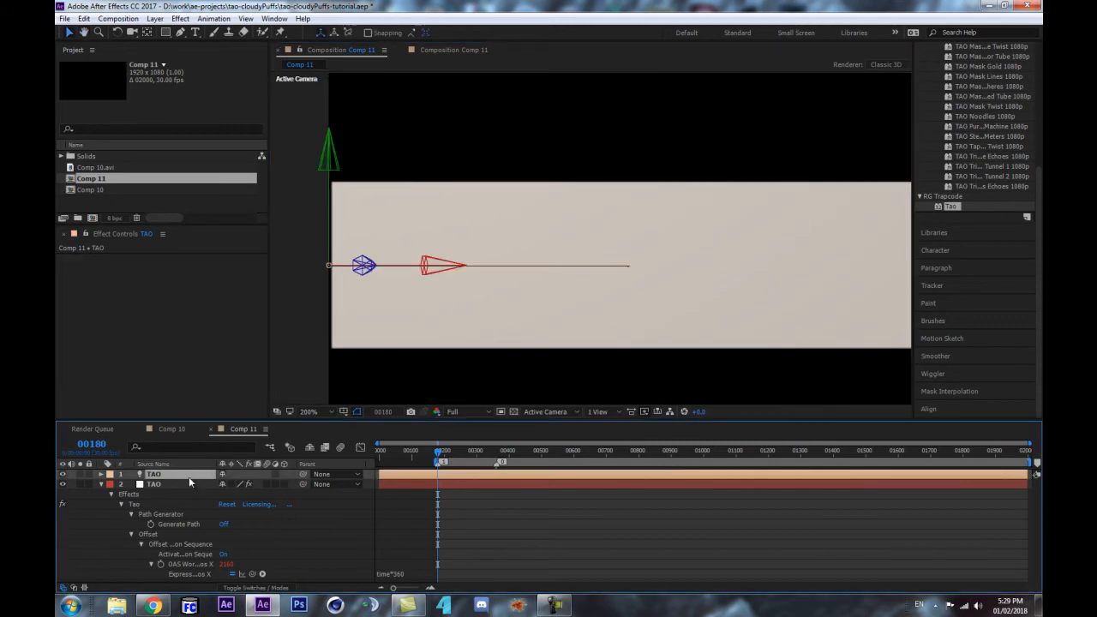
pyautogui.press('p')
pyautogui.moveTo(225, 487); pyautogui.dragTo(201, 492)
pyautogui.scroll(-4, 478, 224)
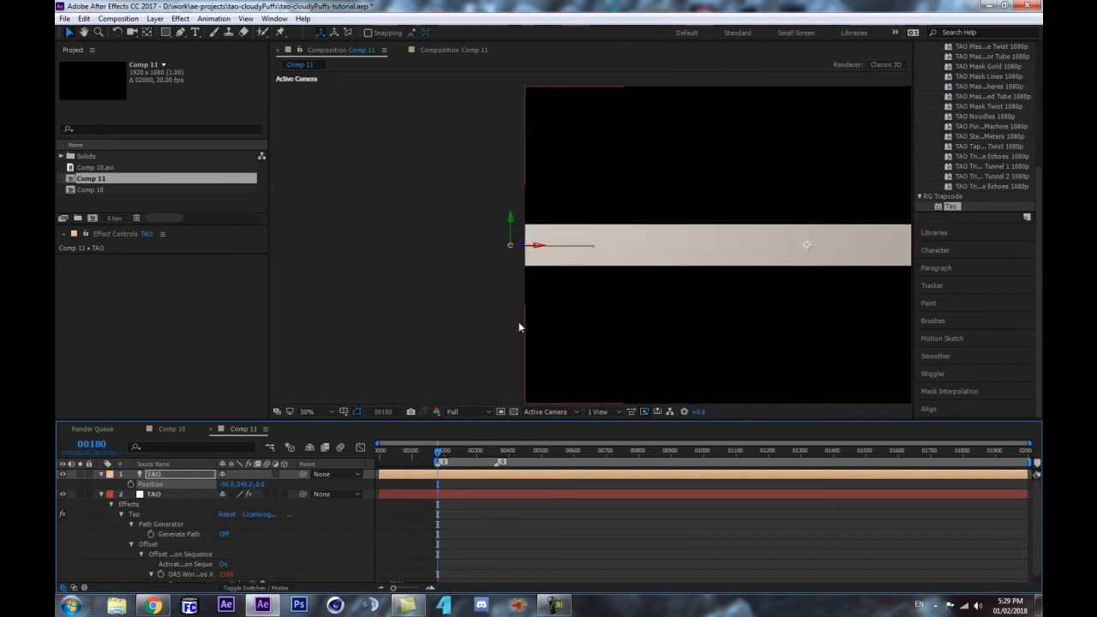
pyautogui.moveTo(726, 277); pyautogui.dragTo(473, 274)
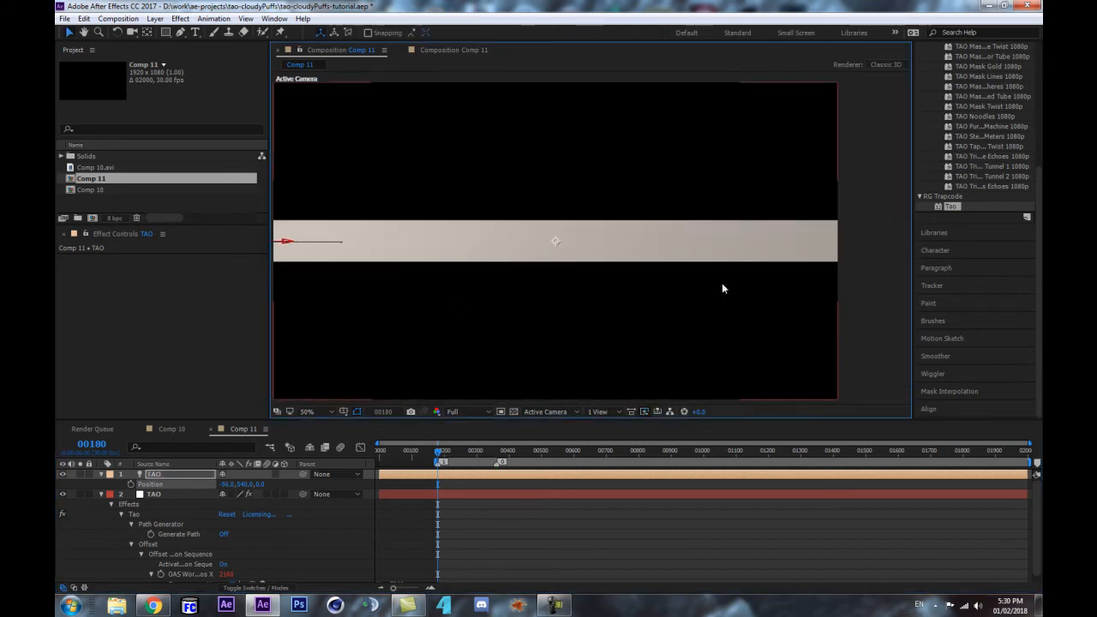
pyautogui.scroll(1, 522, 380)
pyautogui.scroll(1, 600, 304)
pyautogui.press('0')
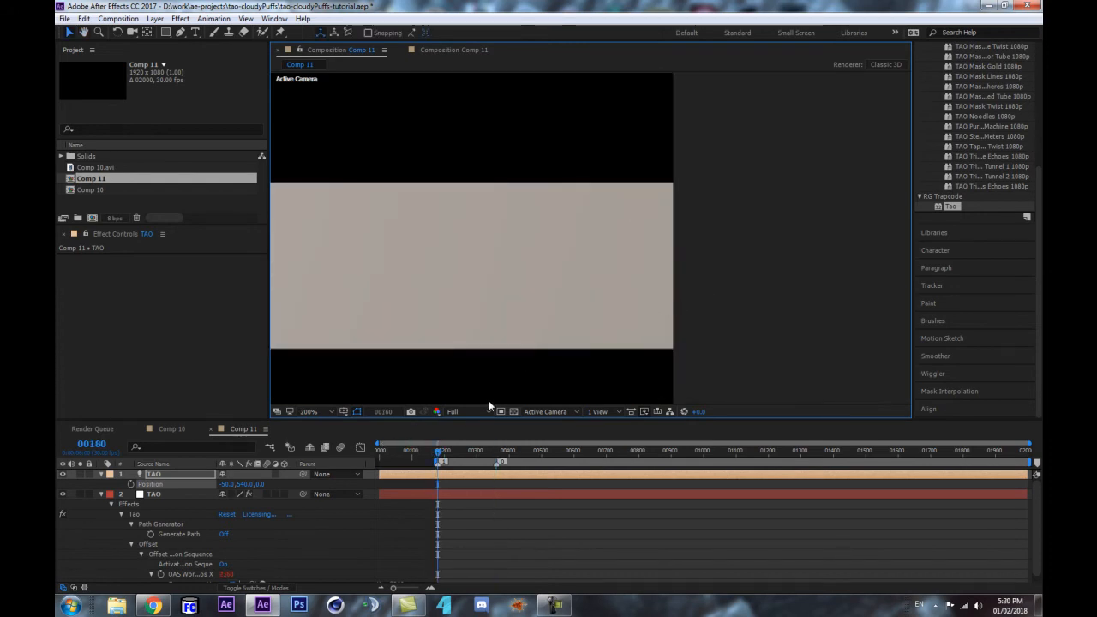
# Step: Check the whole ribbon at frame 360, then collapse and deselect both TAO layers
pyautogui.scroll(-4, 502, 265)
pyautogui.moveTo(434, 298); pyautogui.dragTo(538, 314)
pyautogui.moveTo(496, 454)
pyautogui.mouseDown()
pyautogui.moveTo(366, 464)
pyautogui.moveTo(501, 450)
pyautogui.mouseUp()
pyautogui.scroll(2, 641, 280)
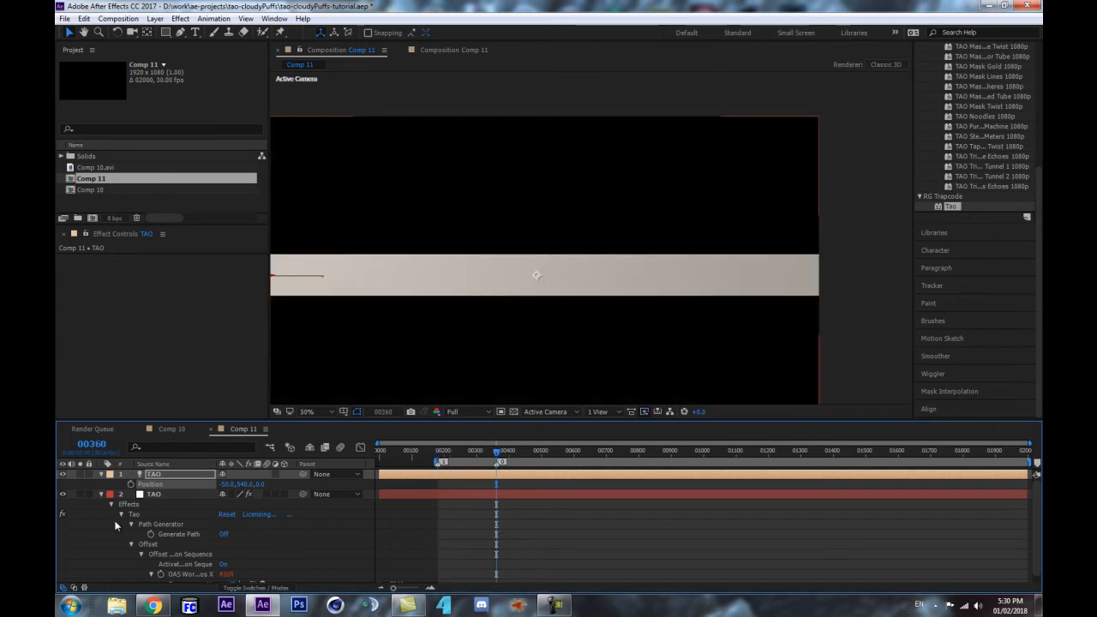
pyautogui.click(101, 474)
pyautogui.click(102, 485)
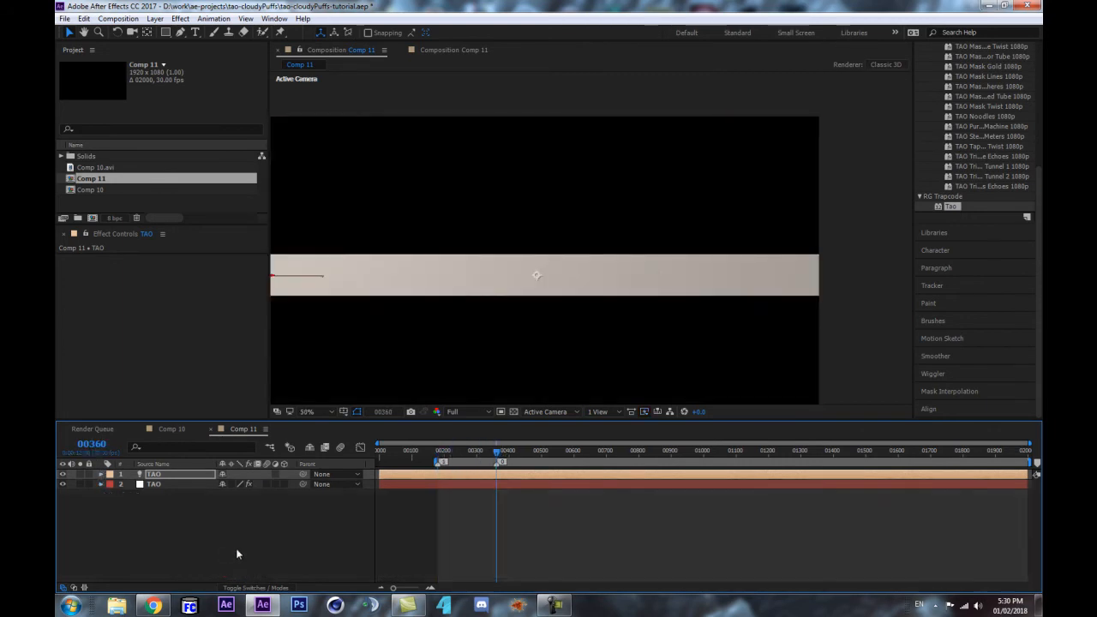
pyautogui.click(238, 554)
pyautogui.scroll(-2, 514, 317)
pyautogui.press('space')
pyautogui.moveTo(384, 341); pyautogui.dragTo(450, 348)
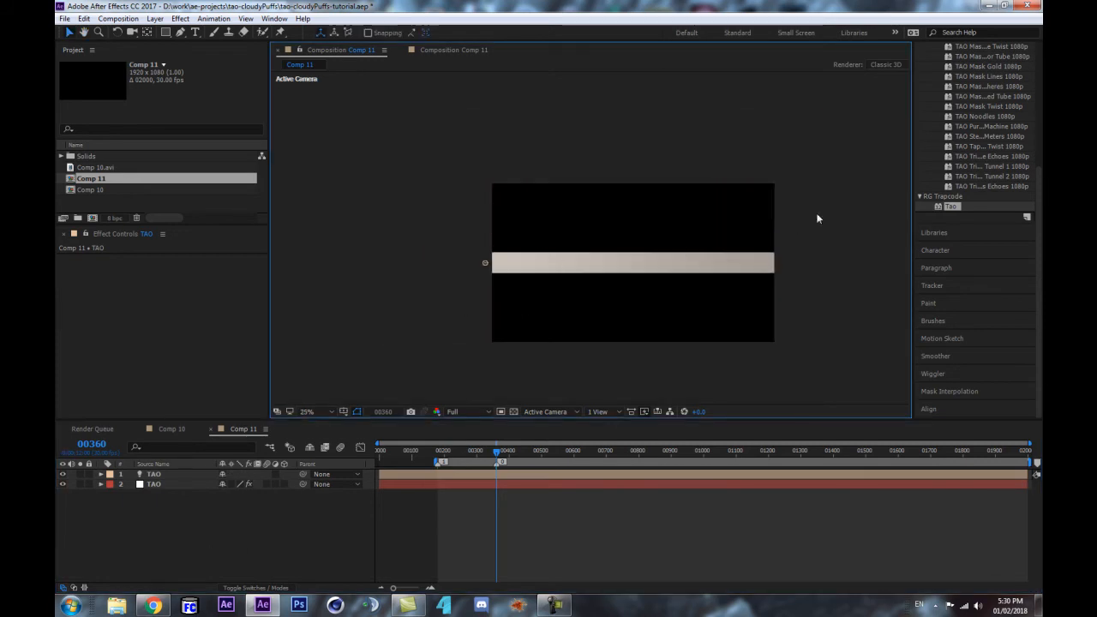
pyautogui.press('space')
pyautogui.moveTo(588, 269); pyautogui.dragTo(486, 234)
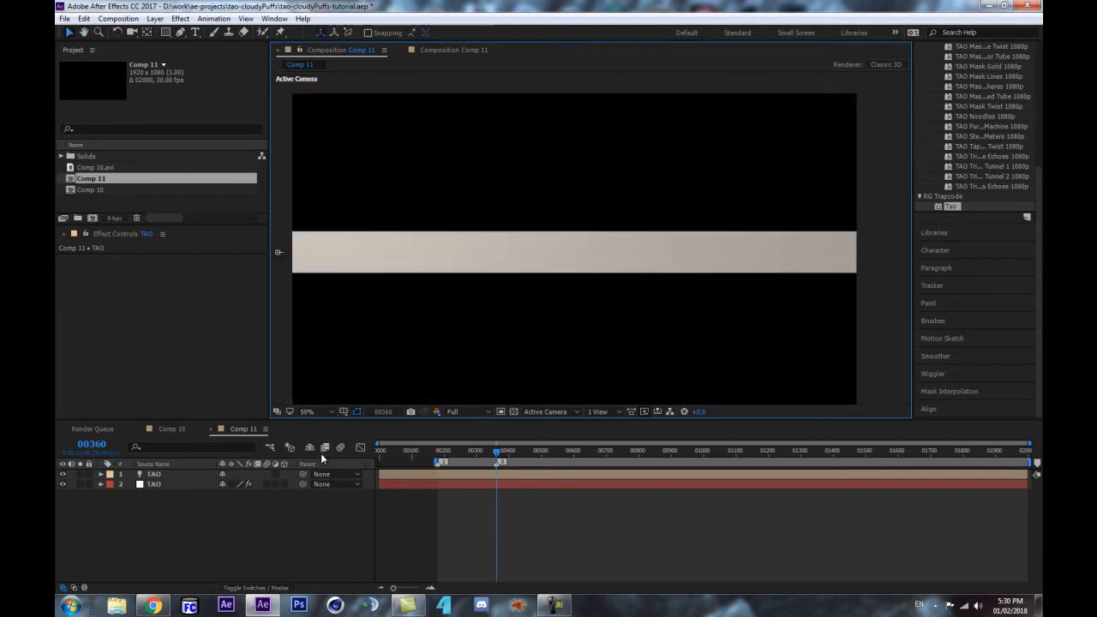
# Step: Switch to the browser, copy the looping wiggle expression from the motionscript.com page, and return to After Effects
pyautogui.click(153, 606)
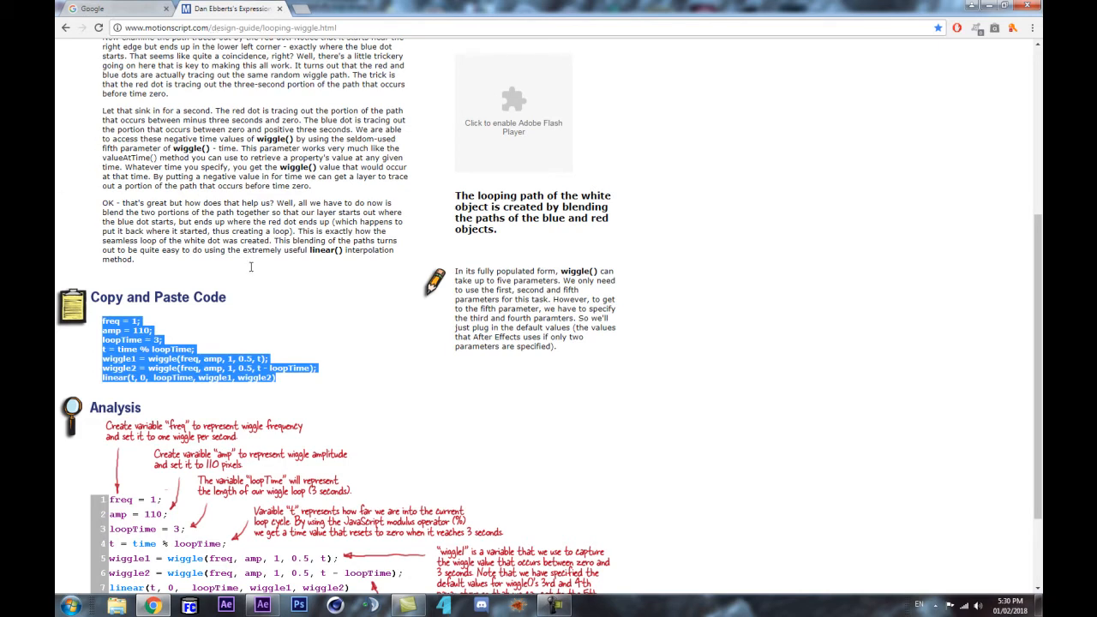
pyautogui.click(289, 395)
pyautogui.moveTo(286, 379); pyautogui.dragTo(103, 326)
pyautogui.click(264, 607)
# Step: Add the copied looping wiggle code as an expression on the TAO light's Radius
pyautogui.click(162, 474)
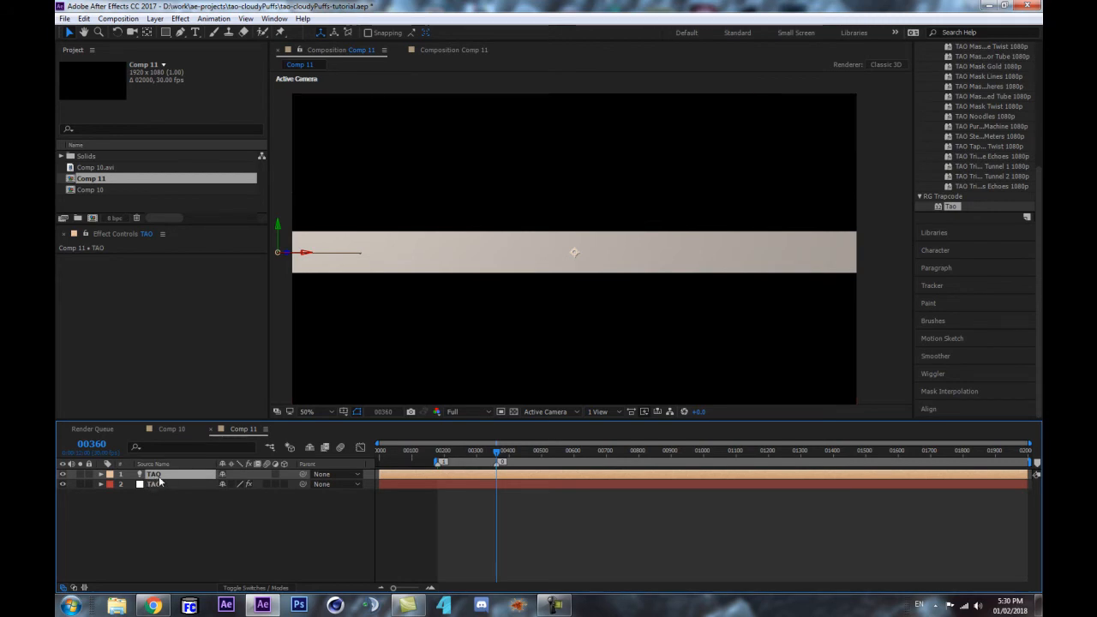
pyautogui.press('a')
pyautogui.press('a')
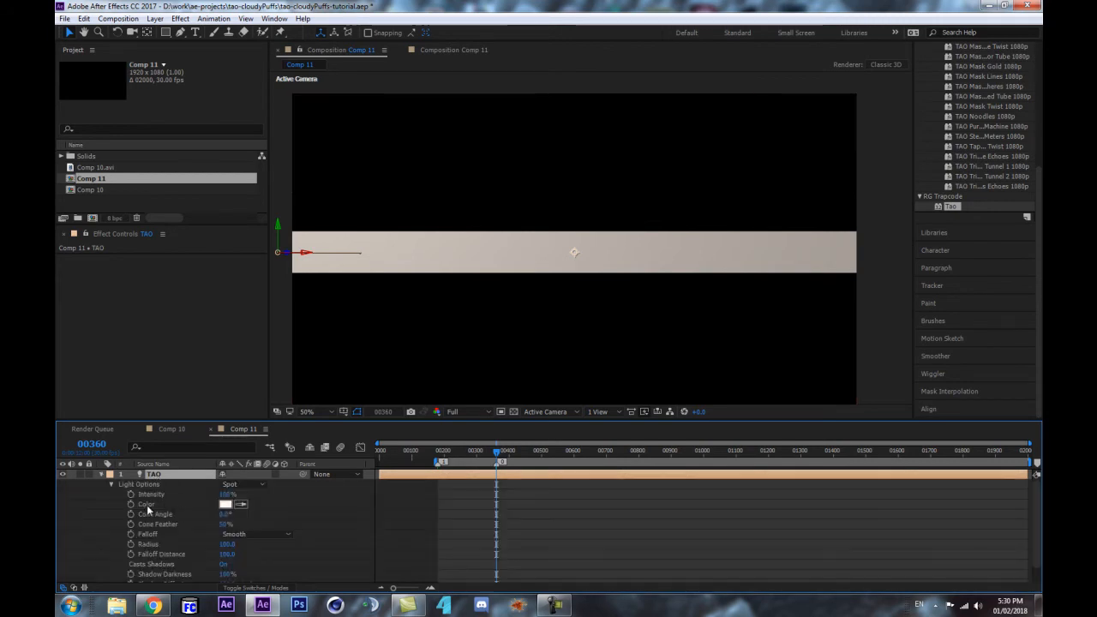
pyautogui.scroll(-1, 153, 506)
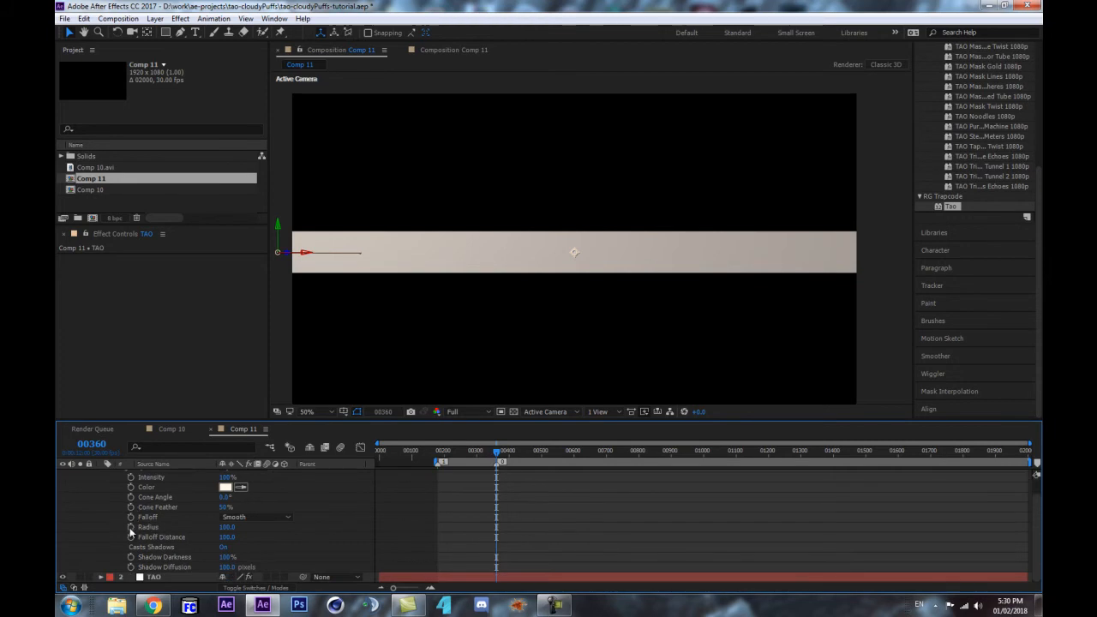
pyautogui.keyDown('alt'); pyautogui.click(130, 527); pyautogui.keyUp('alt')
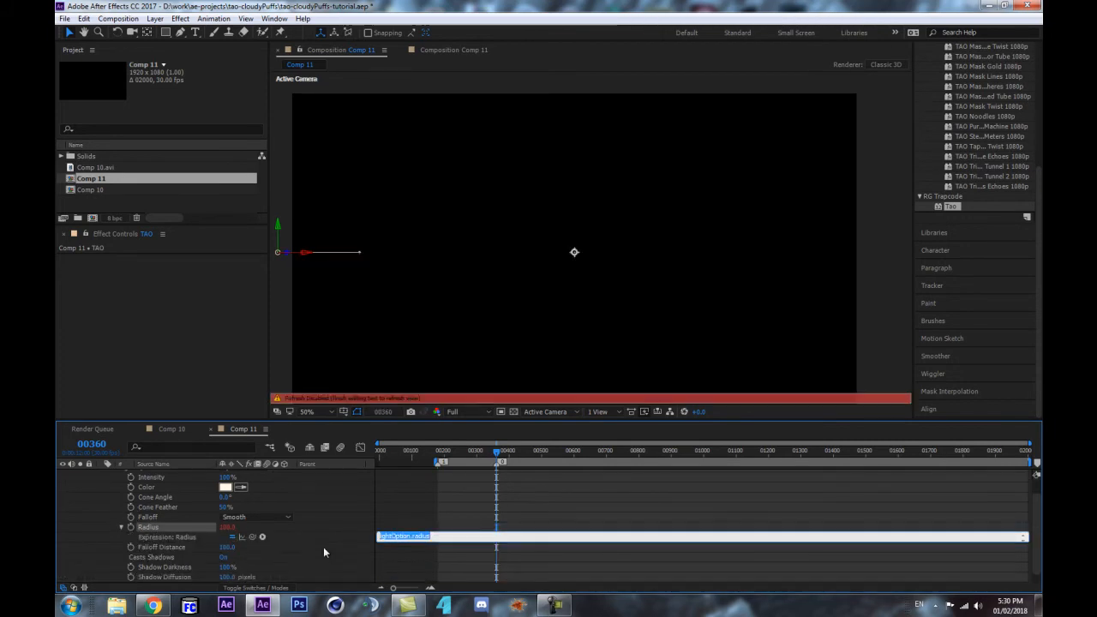
pyautogui.hotkey('ctrl', 'v')
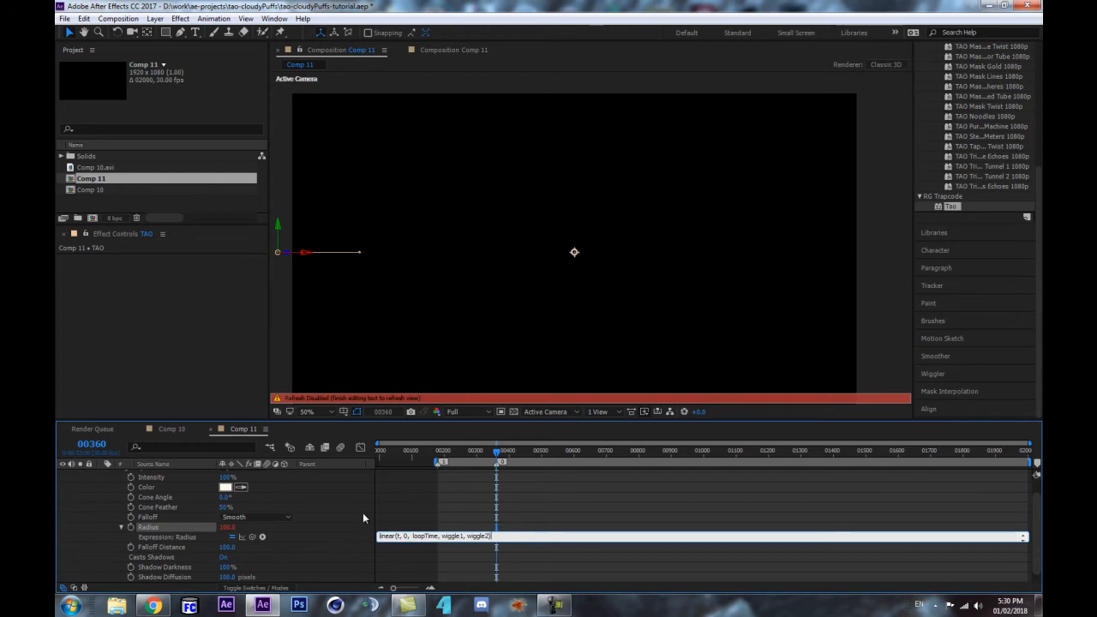
pyautogui.press('KP_Enter')
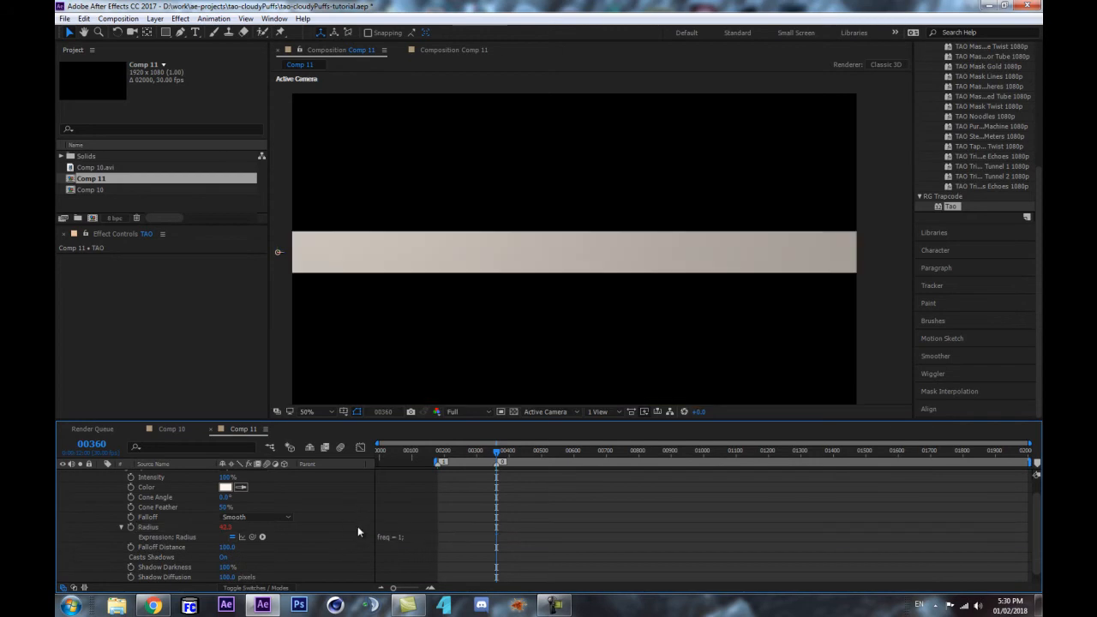
# Step: Enable Size from Radius for the paths from TAO lights in the TAO solid's Tao effect
pyautogui.scroll(-1, 347, 526)
pyautogui.click(162, 578)
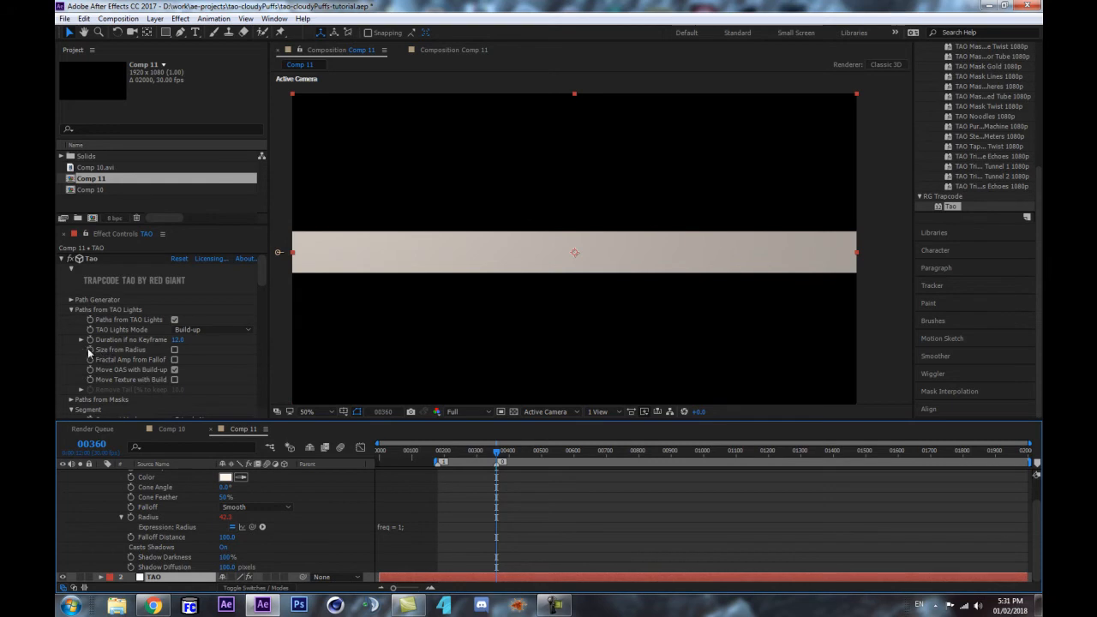
pyautogui.click(175, 351)
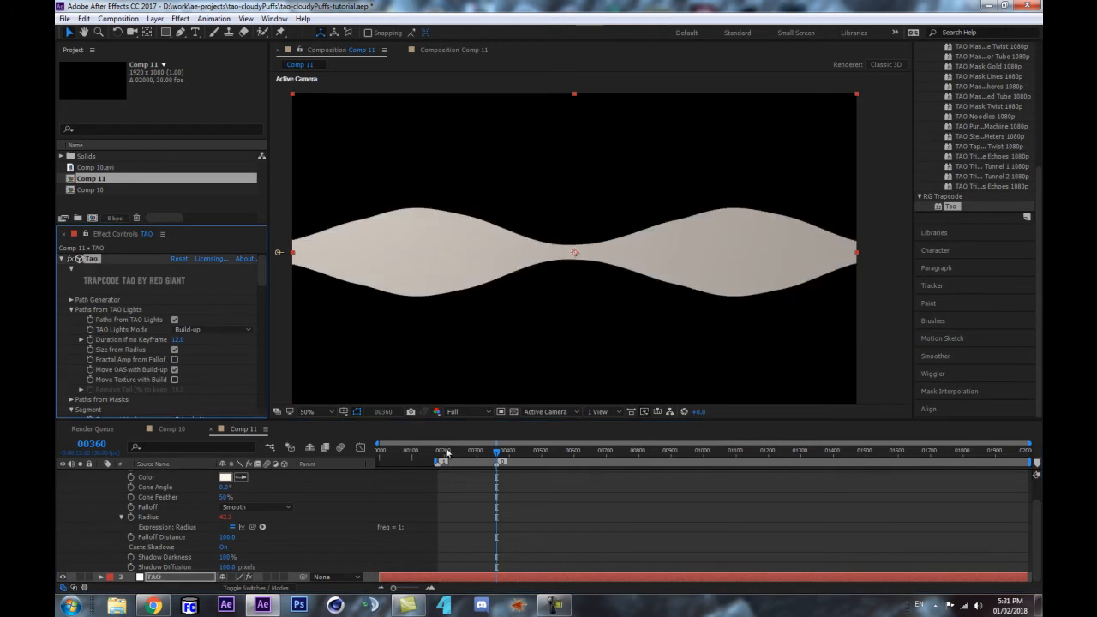
# Step: Compare the ribbon's shape at frames 180 and 360 and review the Radius expression's code
pyautogui.moveTo(491, 461); pyautogui.dragTo(438, 476)
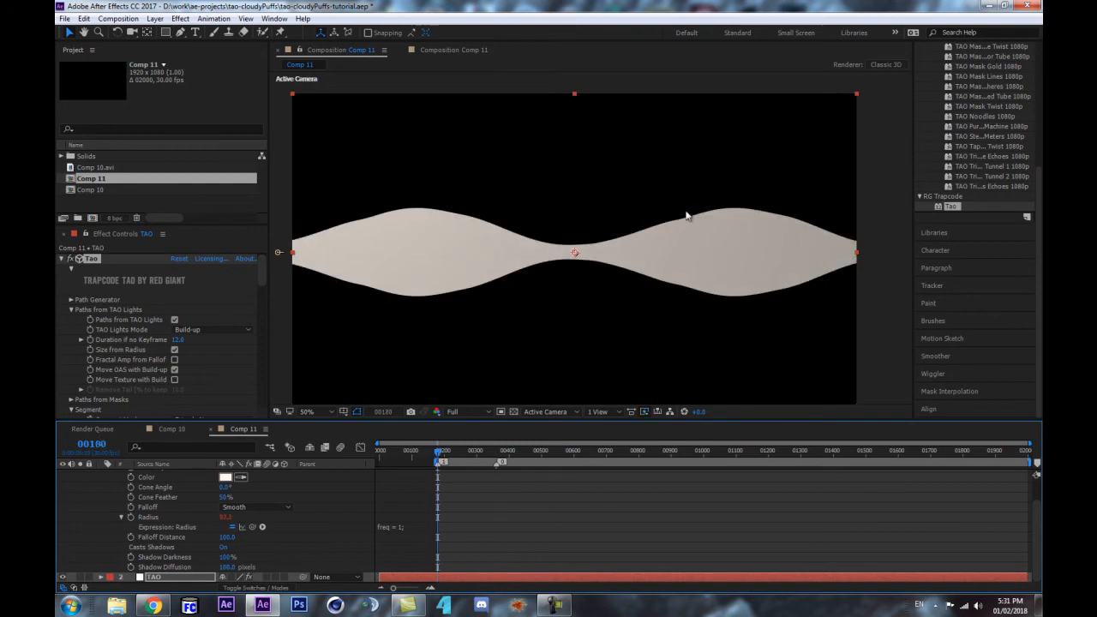
pyautogui.click(405, 530)
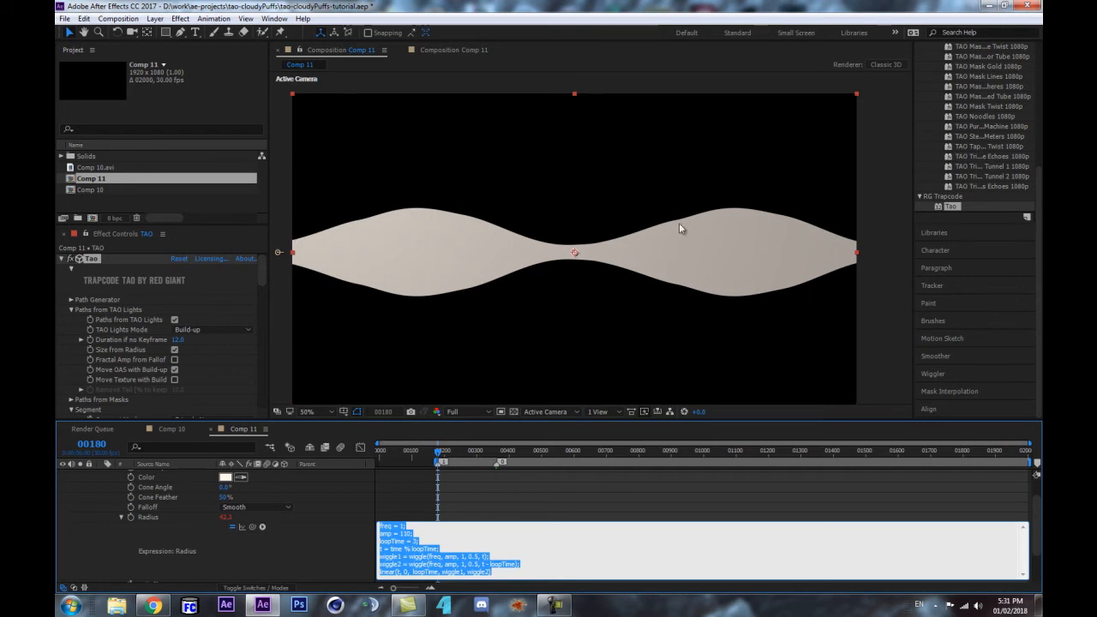
pyautogui.moveTo(438, 451); pyautogui.dragTo(488, 464)
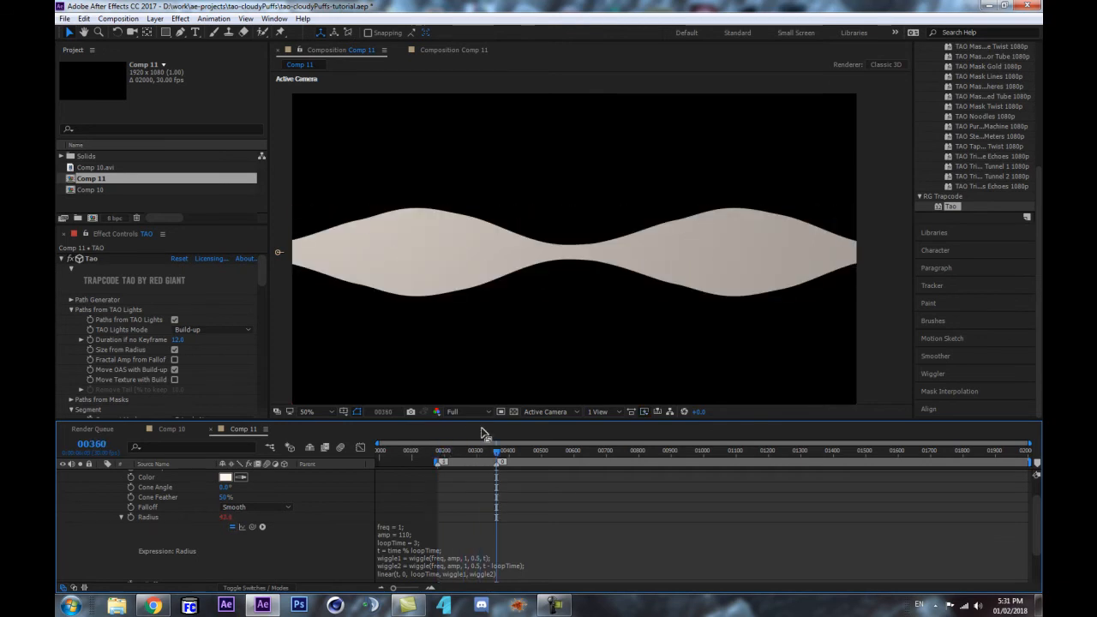
# Step: Set the work area to run from frame 180 to frame 359 and preview the looping ribbon
pyautogui.press('j')
pyautogui.press('k')
pyautogui.press('n')
pyautogui.press('space')
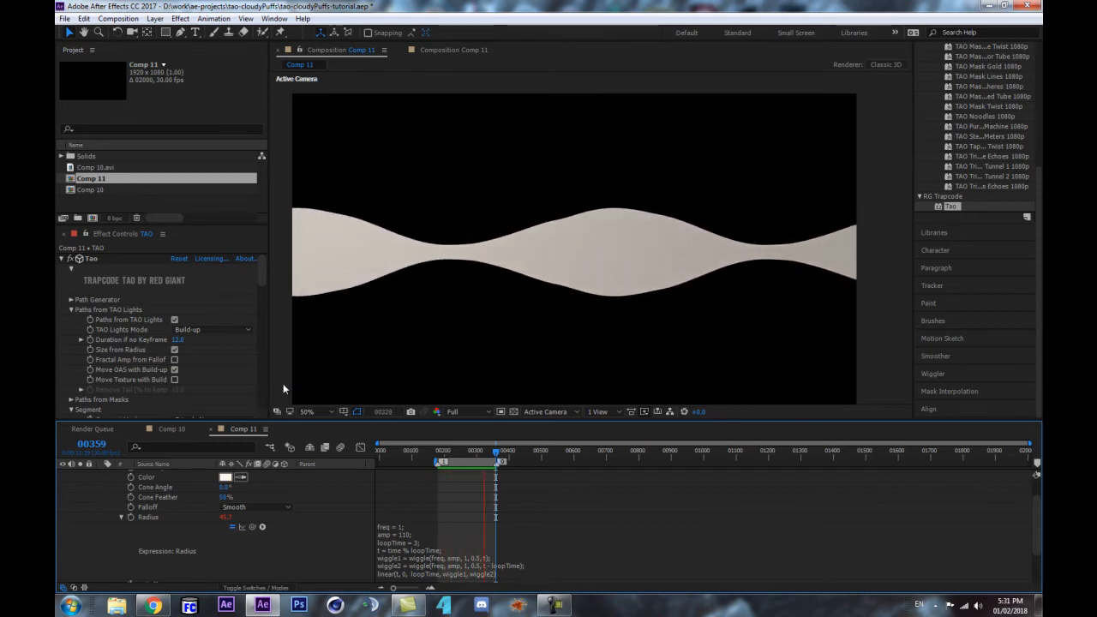
pyautogui.press('space')
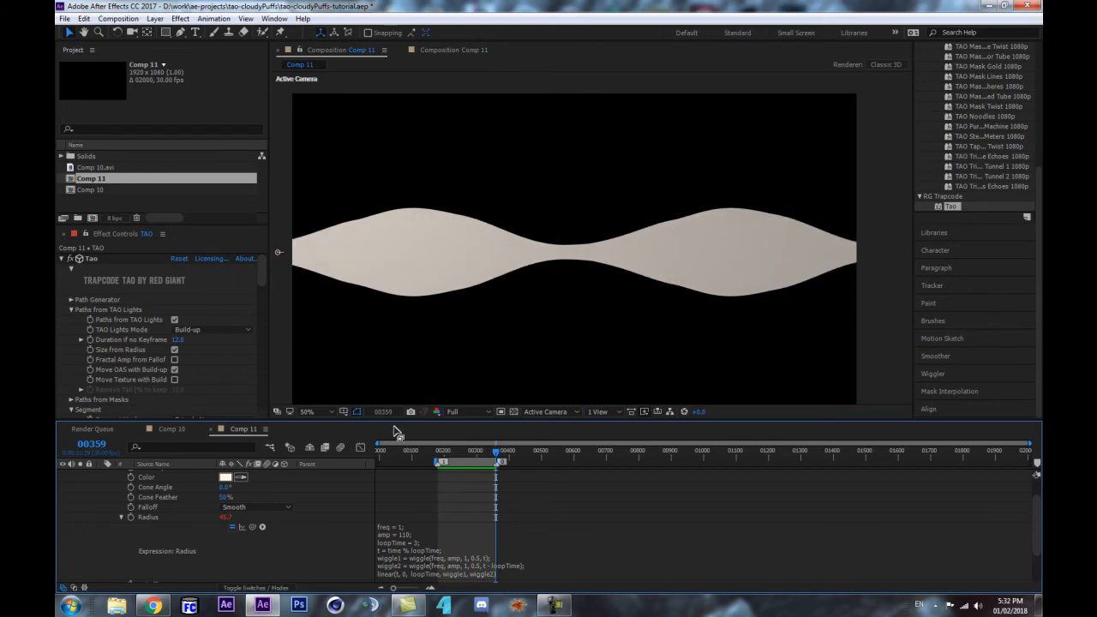
# Step: Set loopTime to 6 in the light's Radius expression and compare the ribbon at frames 360 and 180
pyautogui.press('Home')
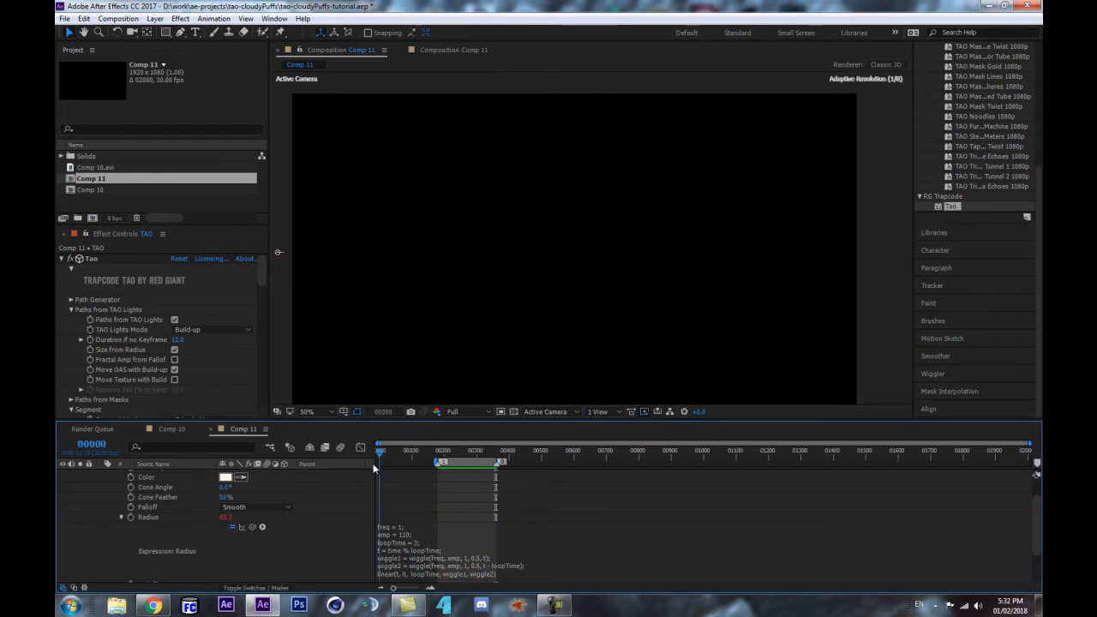
pyautogui.moveTo(497, 445)
pyautogui.mouseDown()
pyautogui.moveTo(486, 440)
pyautogui.moveTo(499, 439)
pyautogui.mouseUp()
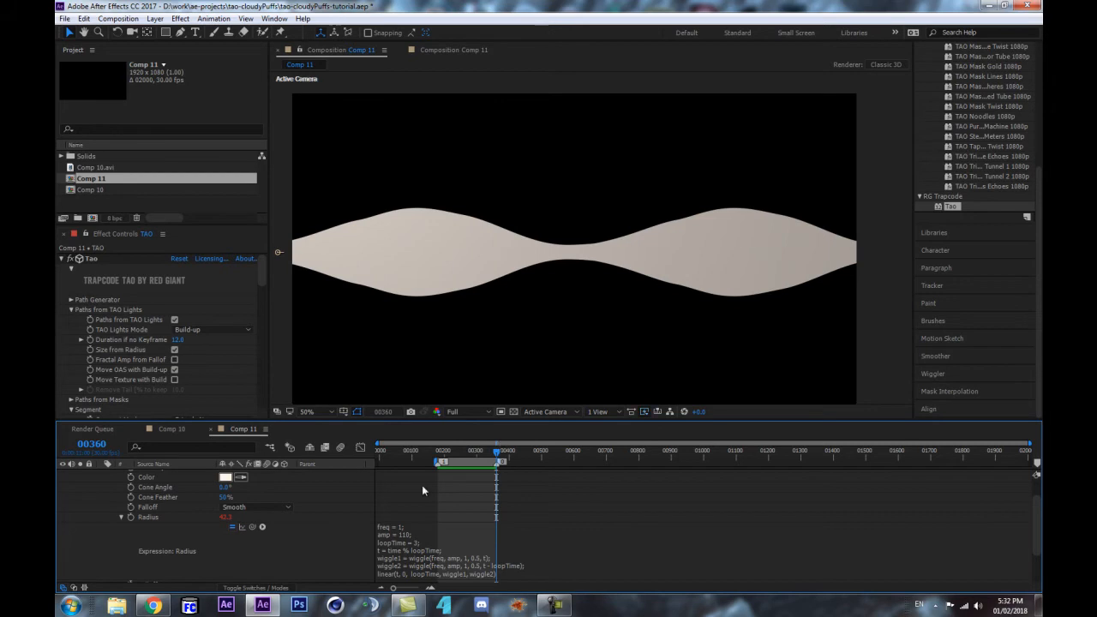
pyautogui.click(420, 546)
pyautogui.click(420, 542)
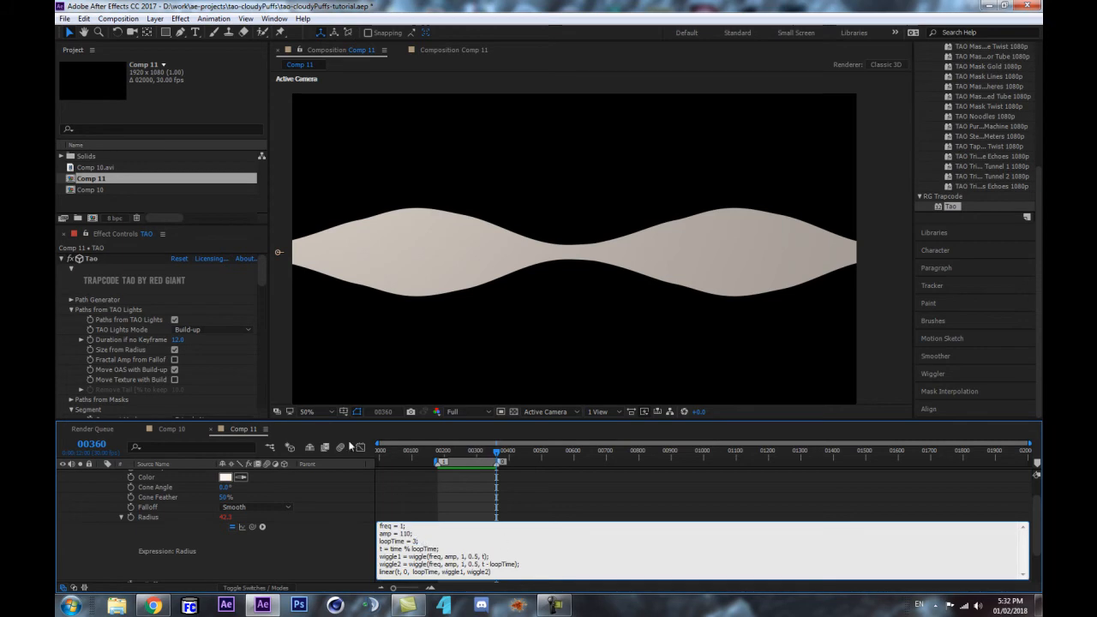
pyautogui.click(174, 369)
pyautogui.click(483, 581)
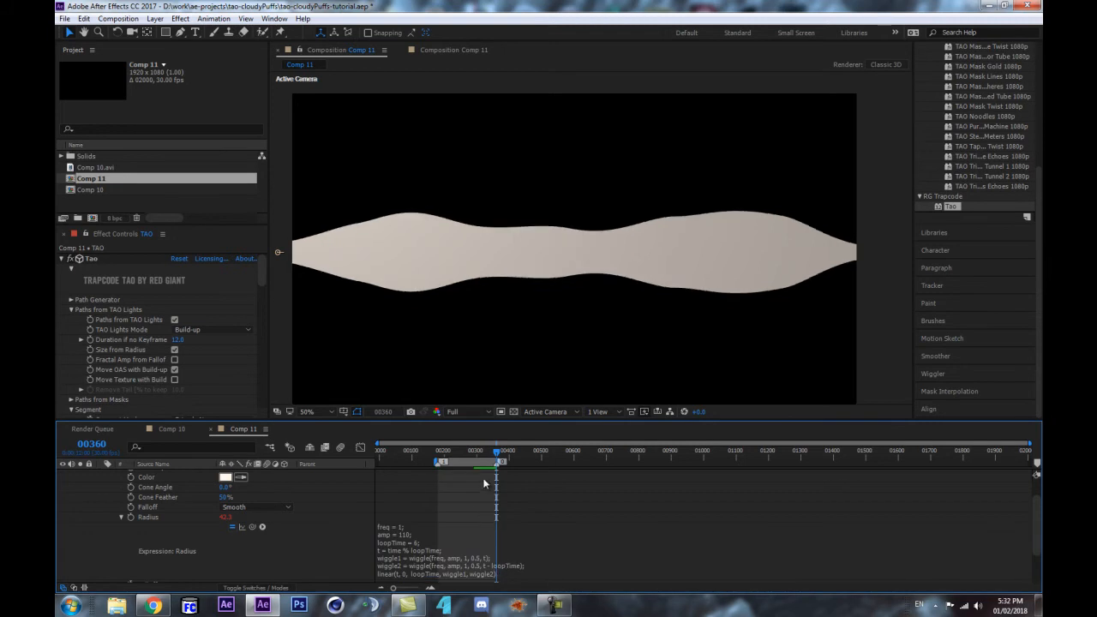
pyautogui.moveTo(502, 451)
pyautogui.mouseDown()
pyautogui.moveTo(375, 467)
pyautogui.moveTo(440, 468)
pyautogui.moveTo(380, 456)
pyautogui.moveTo(504, 454)
pyautogui.moveTo(439, 458)
pyautogui.moveTo(479, 439)
pyautogui.moveTo(493, 438)
pyautogui.moveTo(376, 472)
pyautogui.moveTo(497, 457)
pyautogui.mouseUp()
pyautogui.press('j')
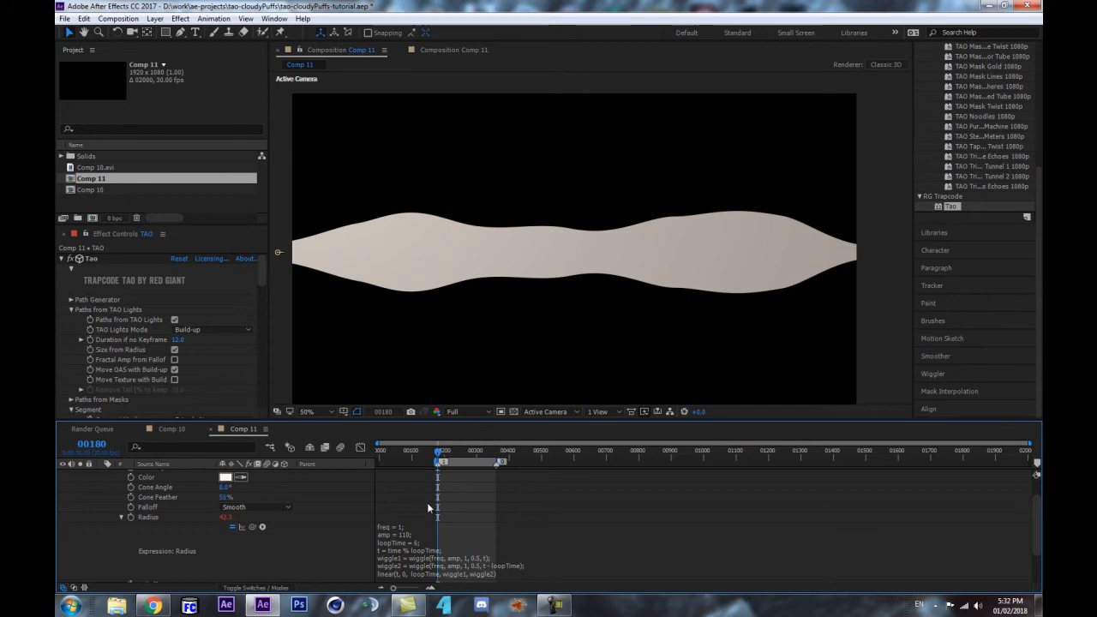
# Step: Set freq to 0.3 in the light's Radius expression to smooth out the waves
pyautogui.scroll(-1, 433, 527)
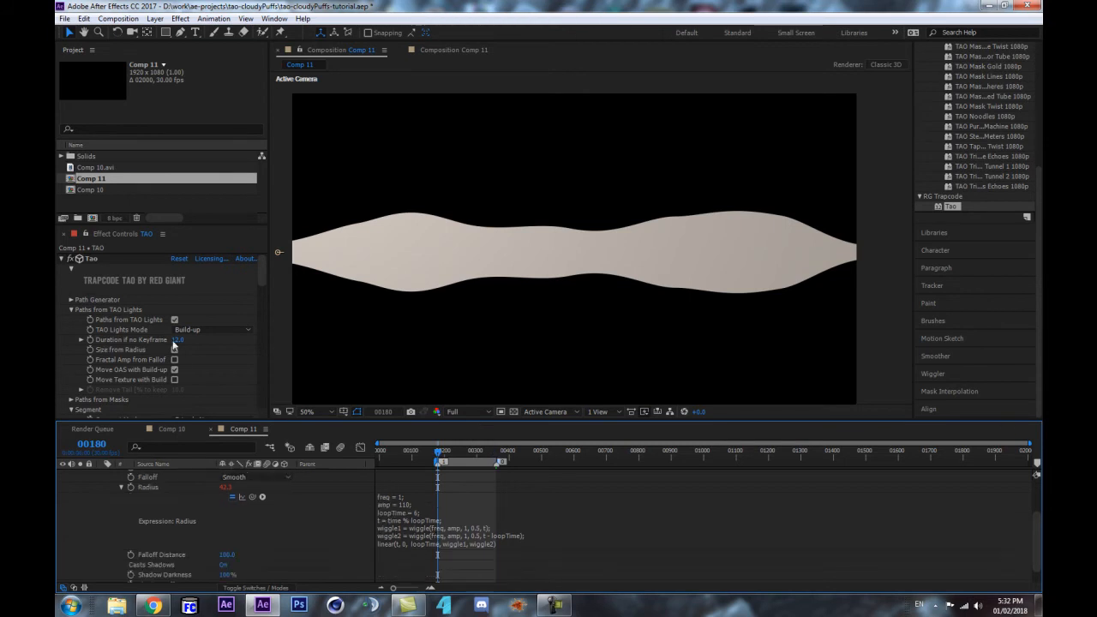
pyautogui.click(409, 509)
pyautogui.click(407, 504)
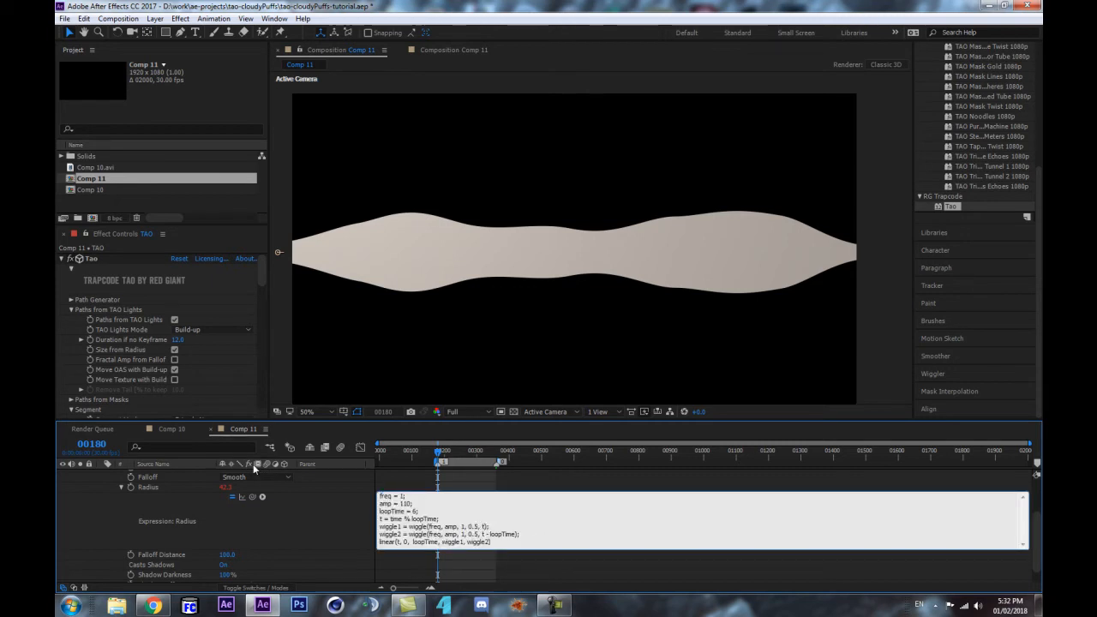
pyautogui.write(';')
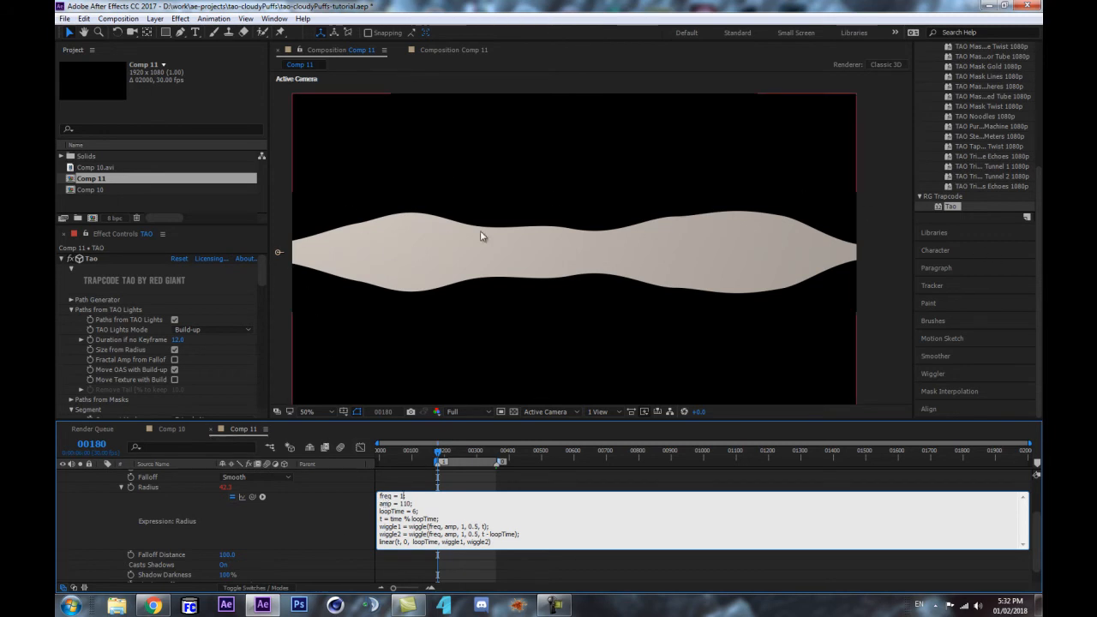
pyautogui.write('0.3')
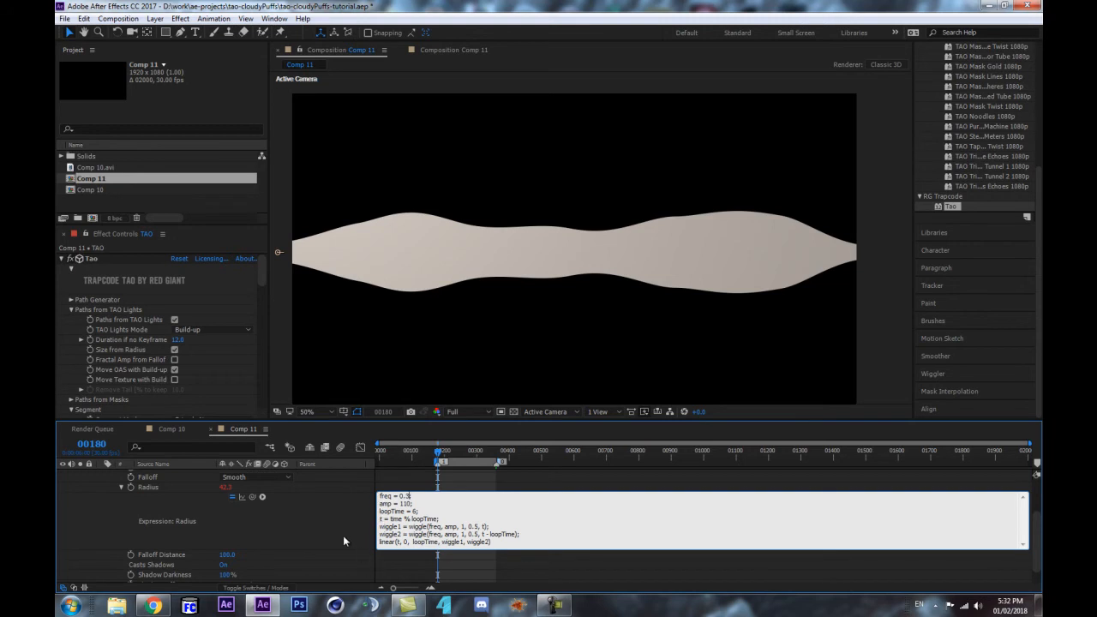
pyautogui.click(342, 534)
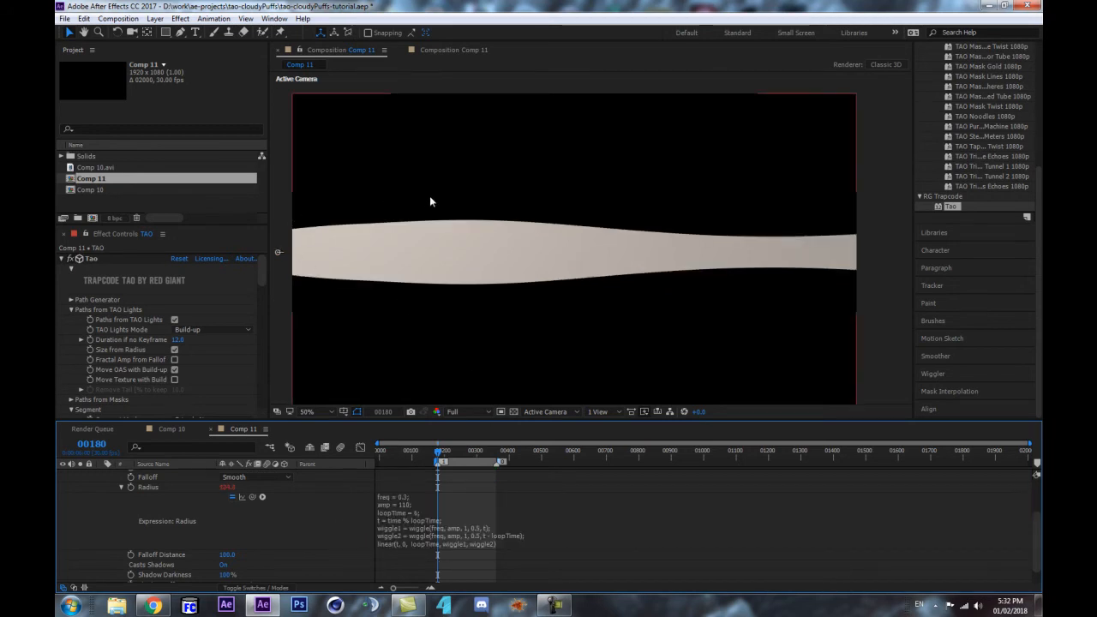
# Step: Set amp to 310 in the light's Radius expression and preview the loop
pyautogui.click(408, 513)
pyautogui.click(402, 504)
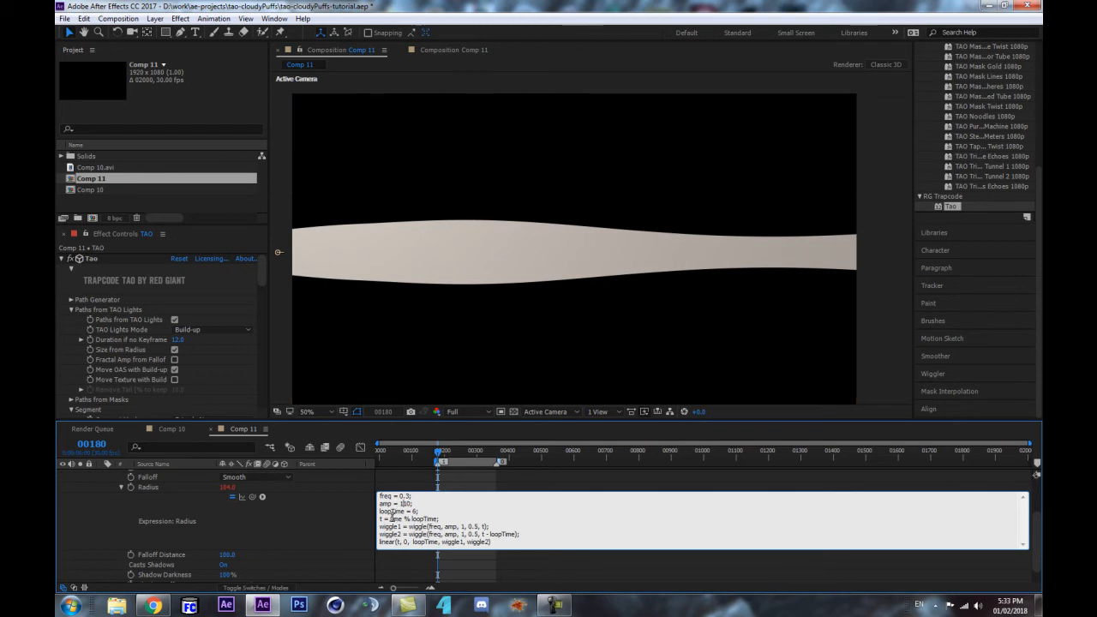
pyautogui.press('BackSpace')
pyautogui.write('3')
pyautogui.click(338, 520)
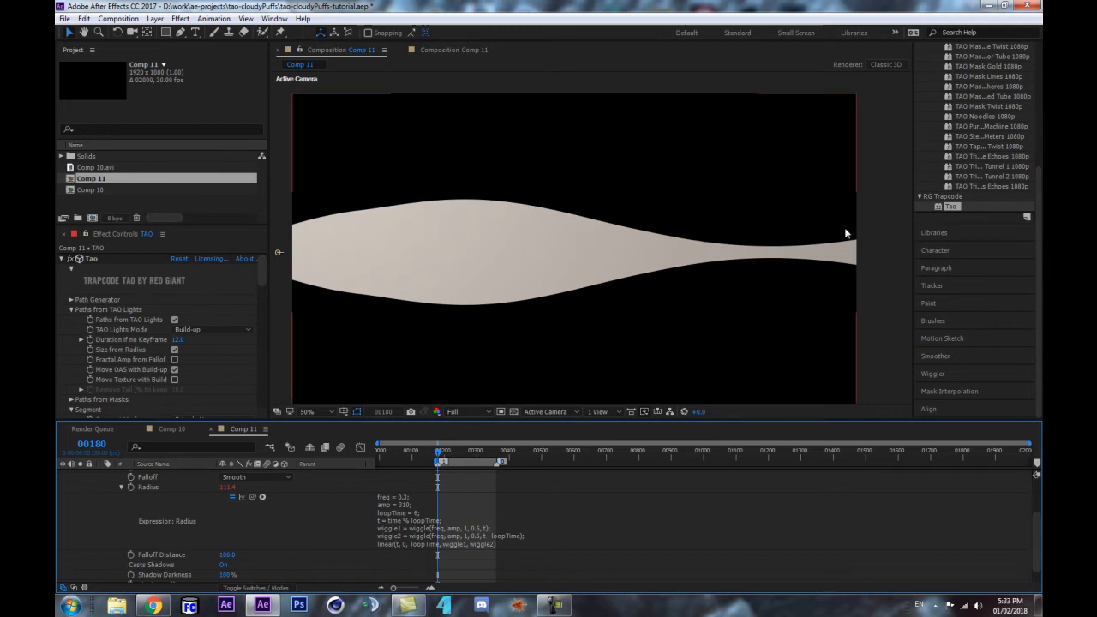
pyautogui.click(402, 450)
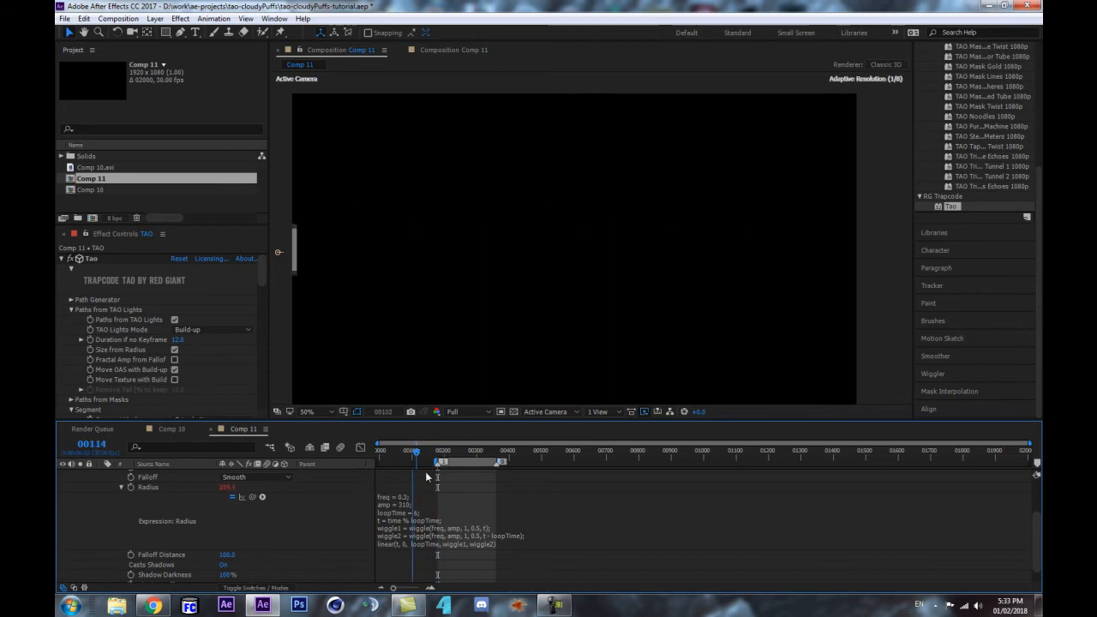
pyautogui.press('space')
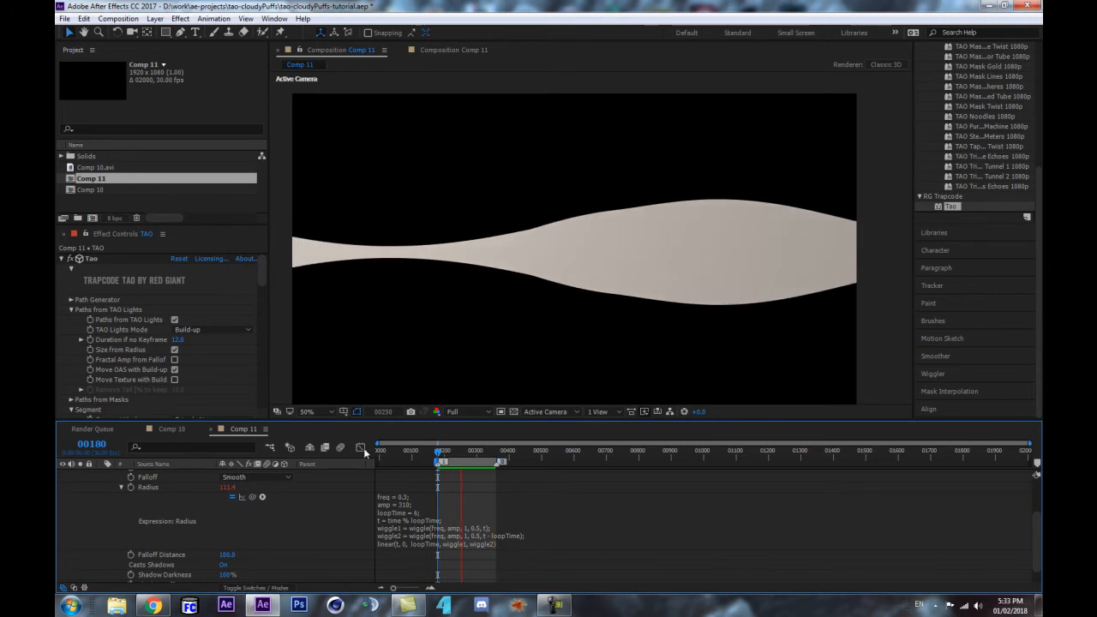
# Step: Set freq to 0.77 in the light's Radius expression
pyautogui.click(410, 499)
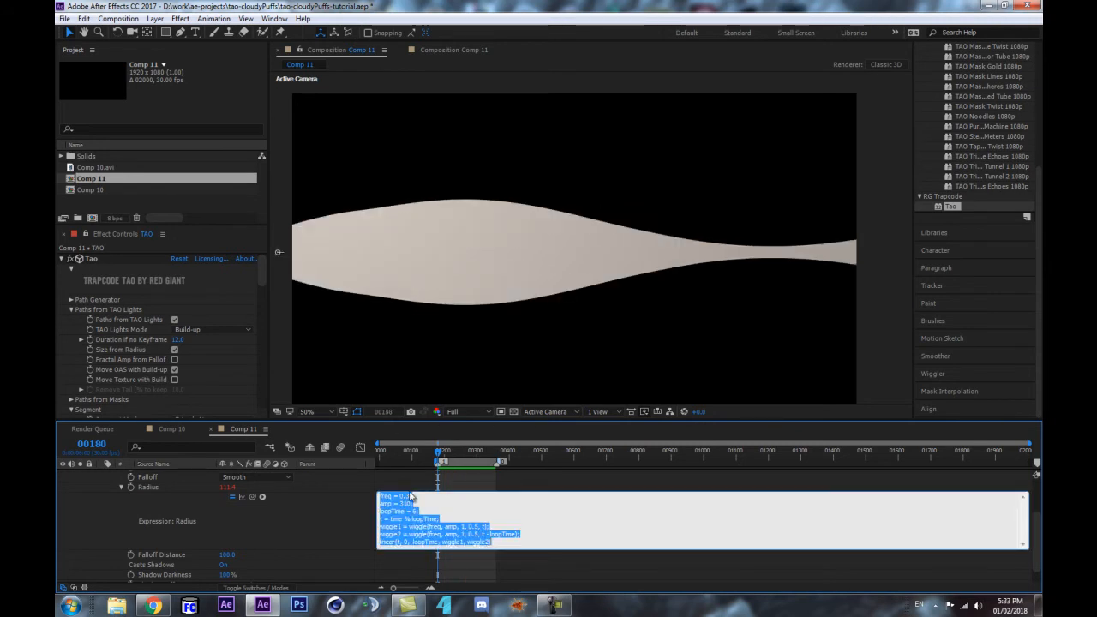
pyautogui.click(411, 496)
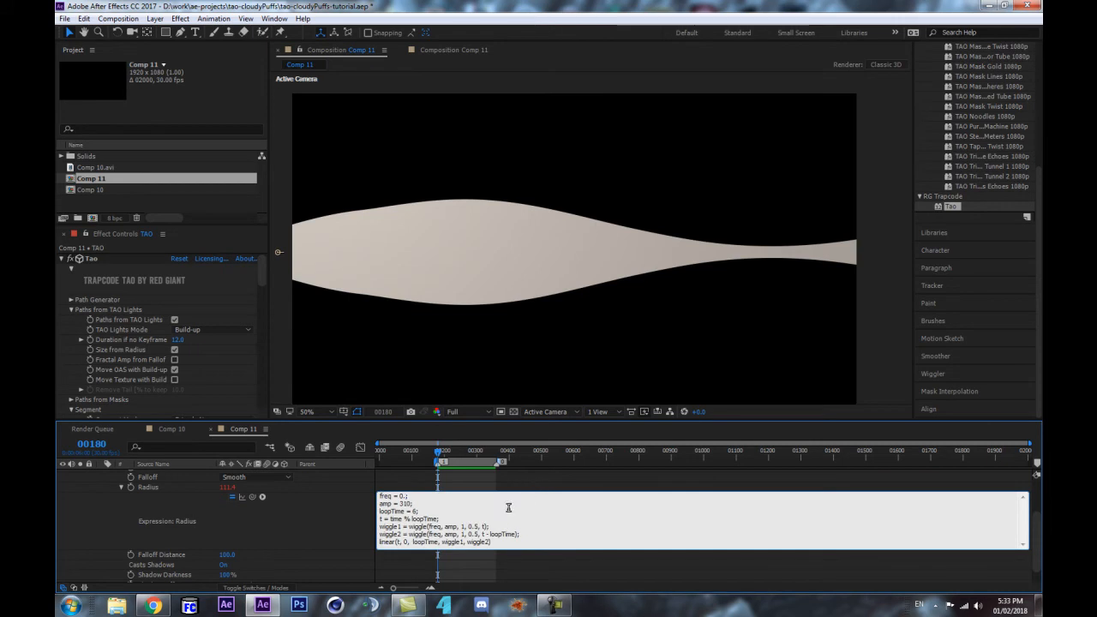
pyautogui.click(386, 555)
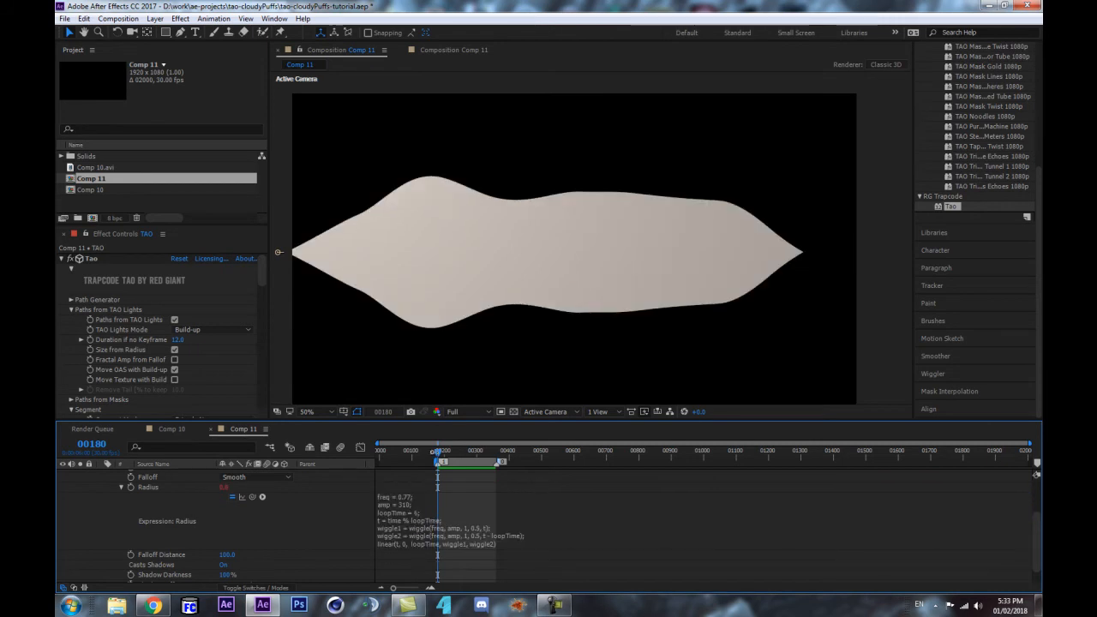
# Step: Look for gaps in the ribbon along the loop, raise the light's base Radius to close them, and recheck at frame 294
pyautogui.moveTo(448, 459); pyautogui.dragTo(461, 461)
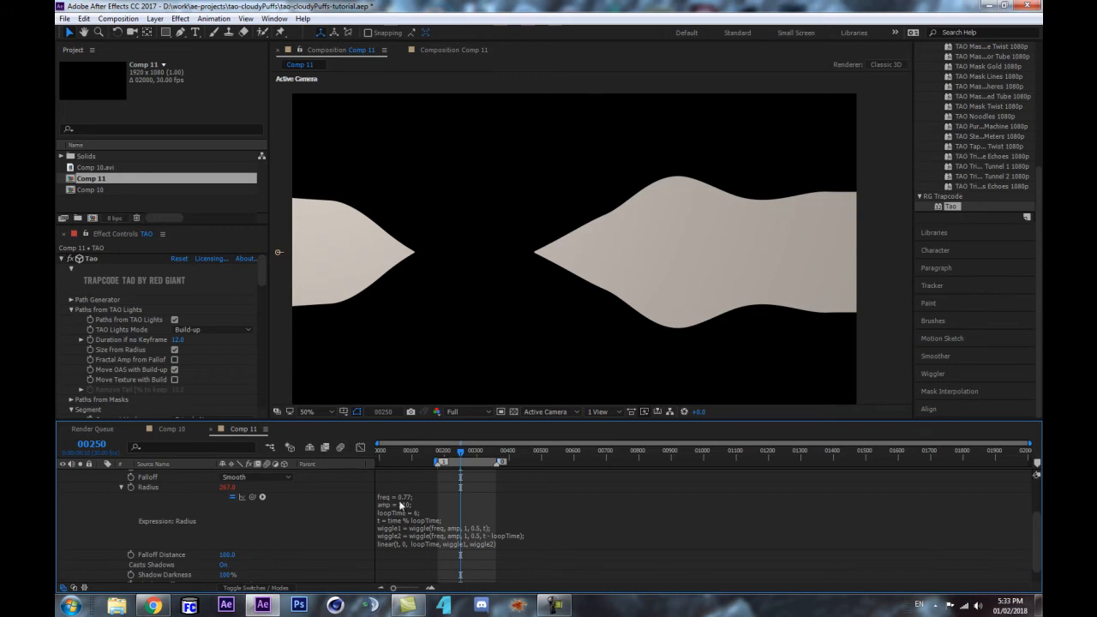
pyautogui.scroll(-3, 186, 347)
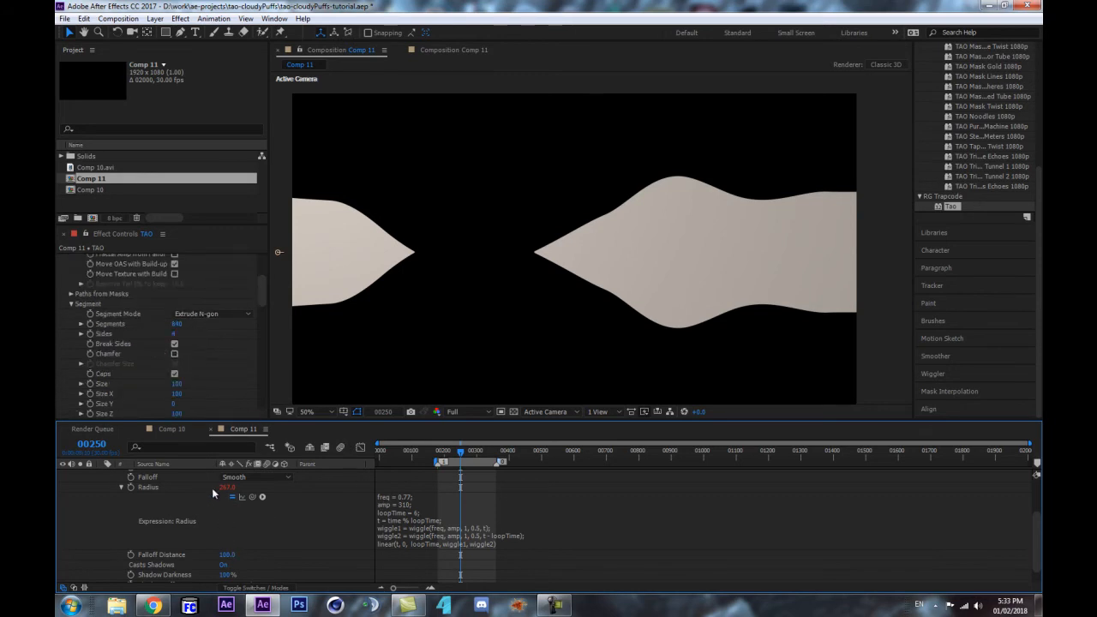
pyautogui.moveTo(442, 452)
pyautogui.mouseDown()
pyautogui.moveTo(451, 459)
pyautogui.moveTo(442, 453)
pyautogui.mouseUp()
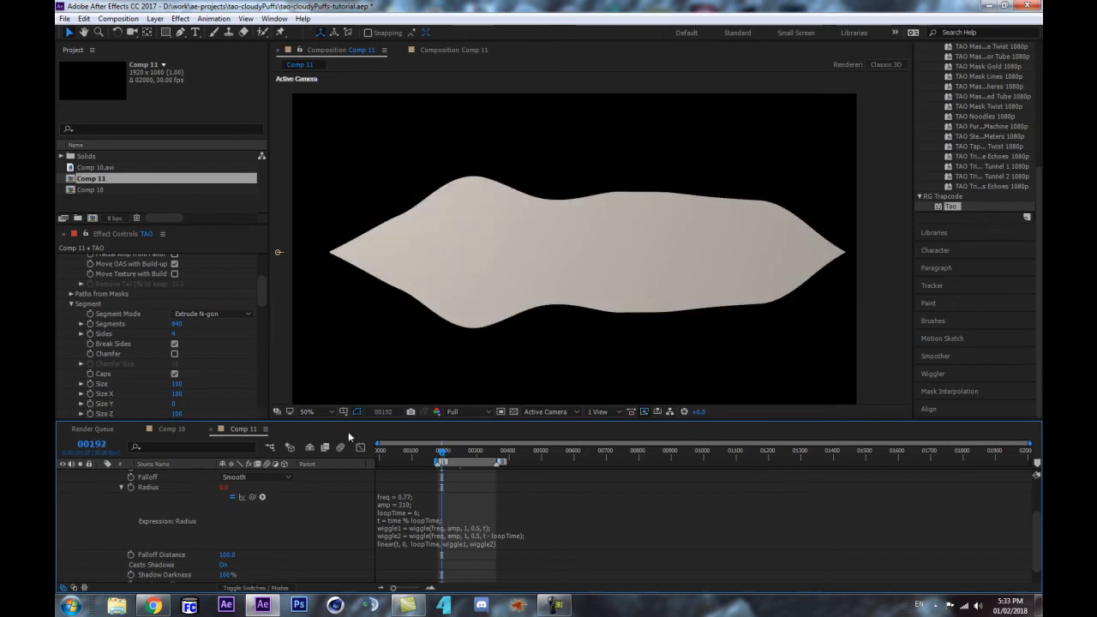
pyautogui.moveTo(441, 452); pyautogui.dragTo(445, 452)
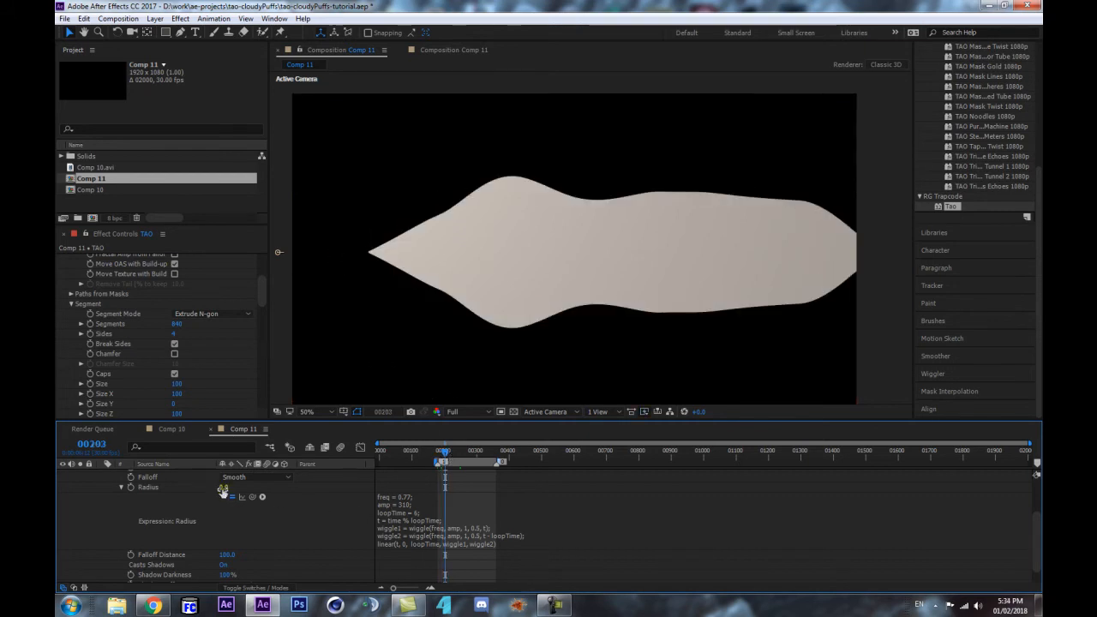
pyautogui.moveTo(222, 489); pyautogui.dragTo(274, 487)
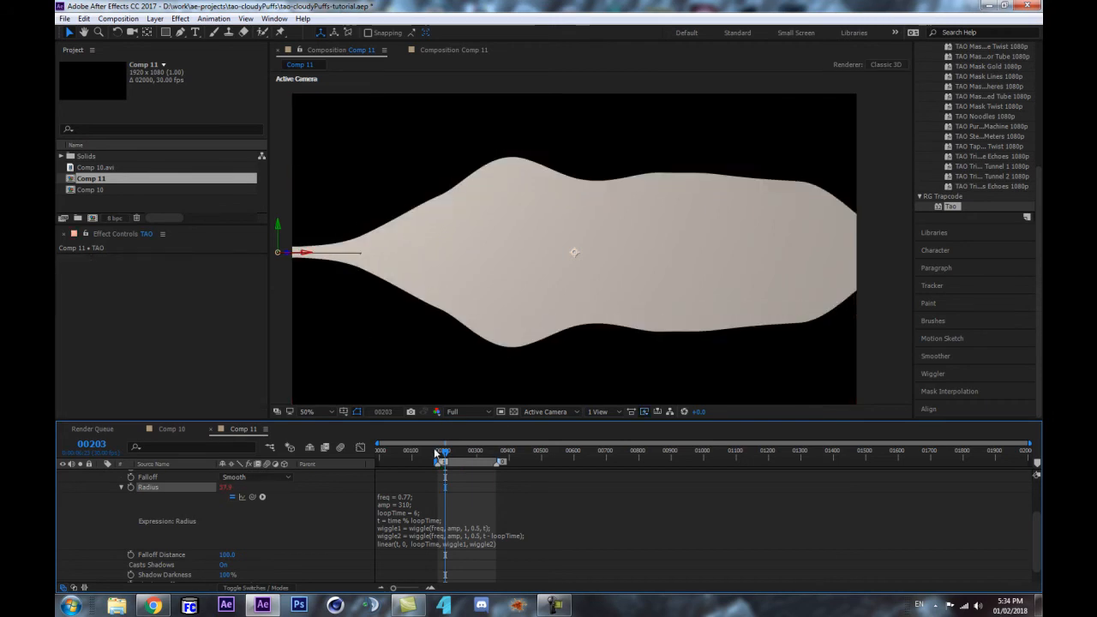
pyautogui.moveTo(444, 455); pyautogui.dragTo(475, 465)
# Step: Set amp to 210 in the light's Radius expression
pyautogui.click(525, 528)
pyautogui.click(515, 539)
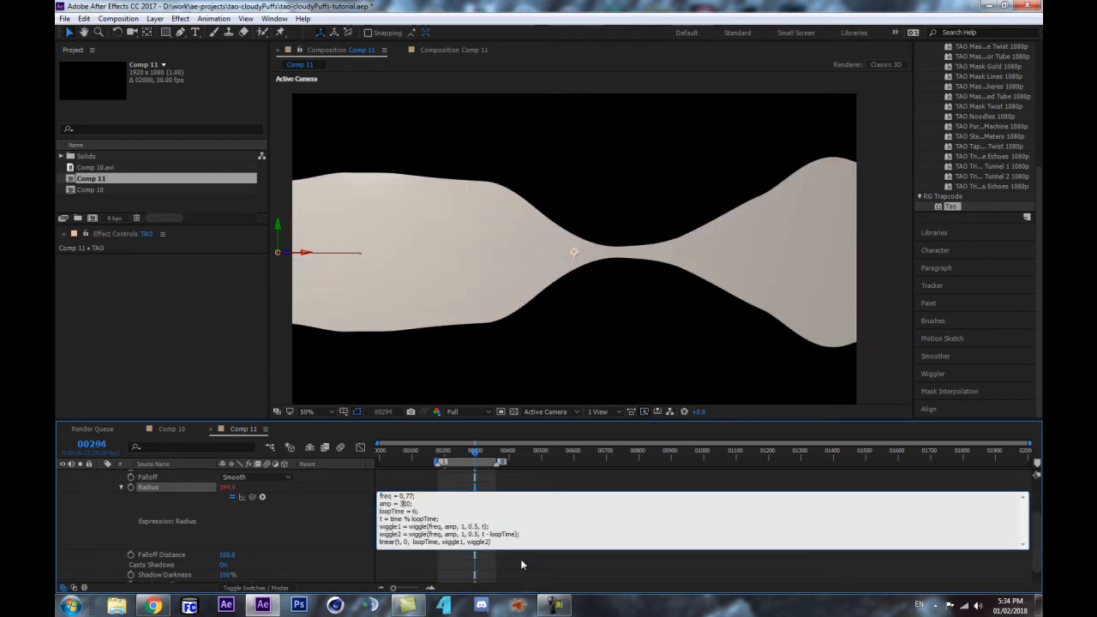
pyautogui.write('2')
pyautogui.click(324, 532)
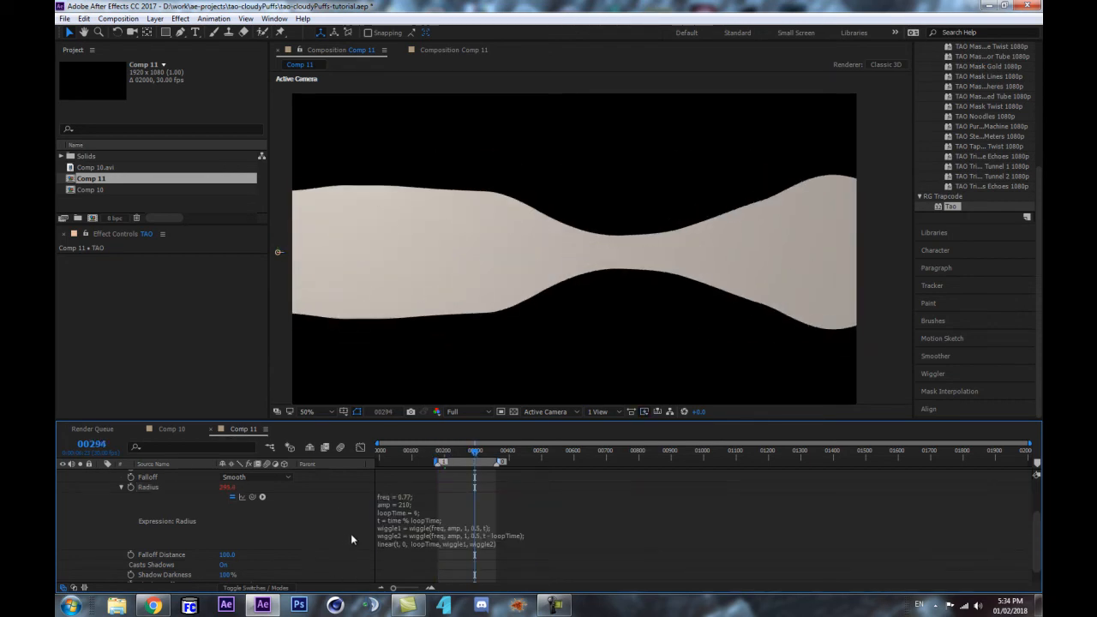
# Step: Enlarge the timeline area to show the full light options and select the TAO light layer
pyautogui.scroll(2, 429, 502)
pyautogui.scroll(-2, 417, 507)
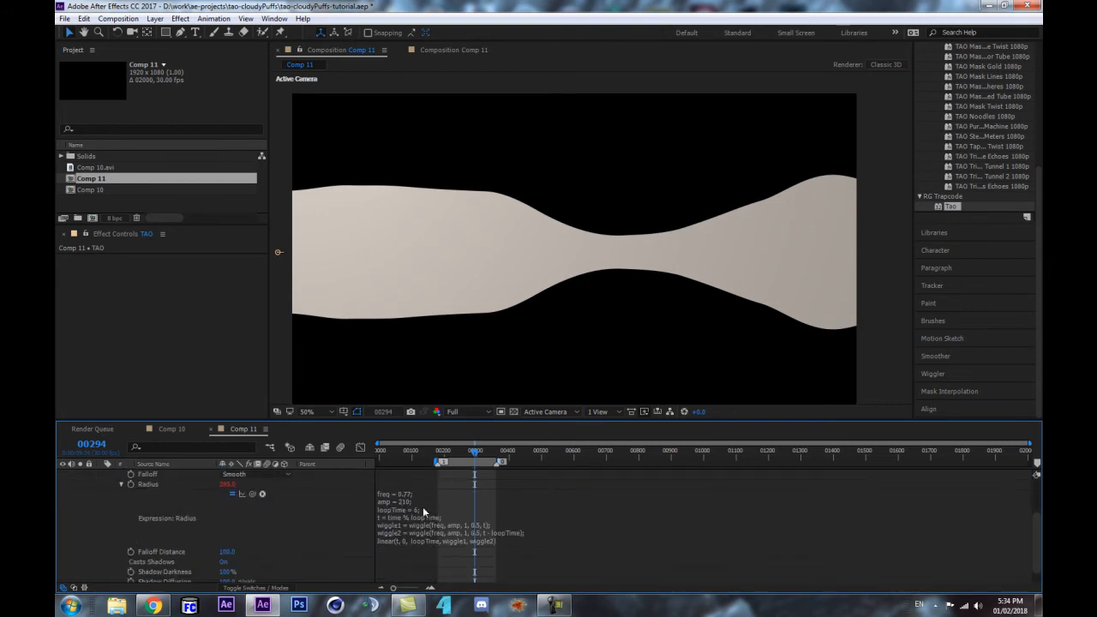
pyautogui.scroll(1, 418, 507)
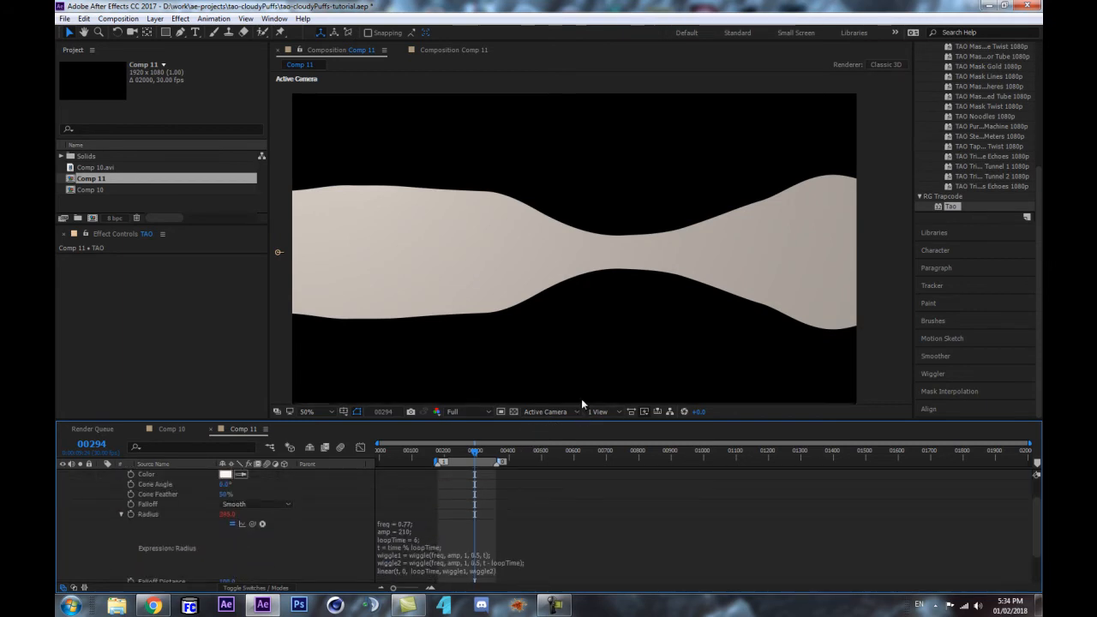
pyautogui.moveTo(583, 418); pyautogui.dragTo(584, 360)
pyautogui.scroll(3, 415, 505)
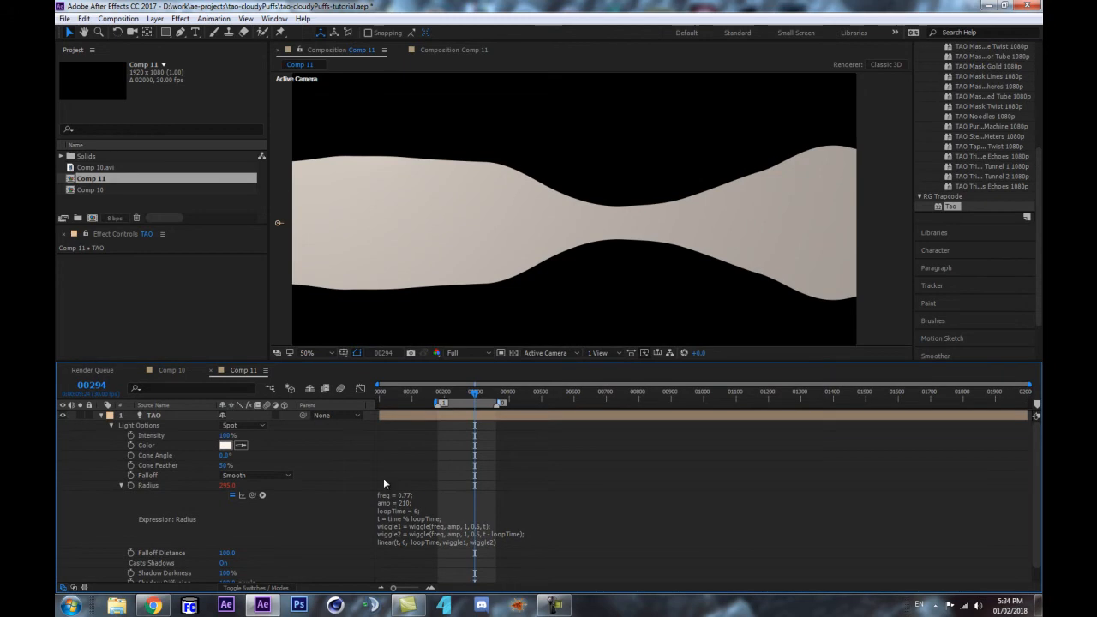
pyautogui.click(150, 415)
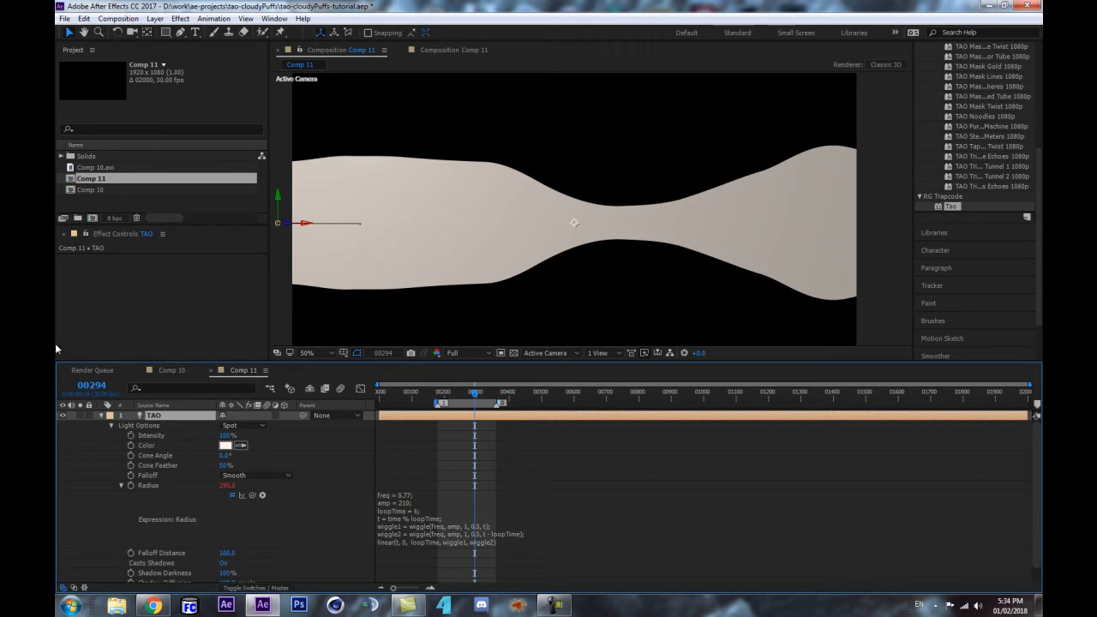
# Step: Add a 1920 x 1080 white solid above the TAO light layer and hide it
pyautogui.click(181, 19)
pyautogui.click(176, 7)
pyautogui.click(193, 398)
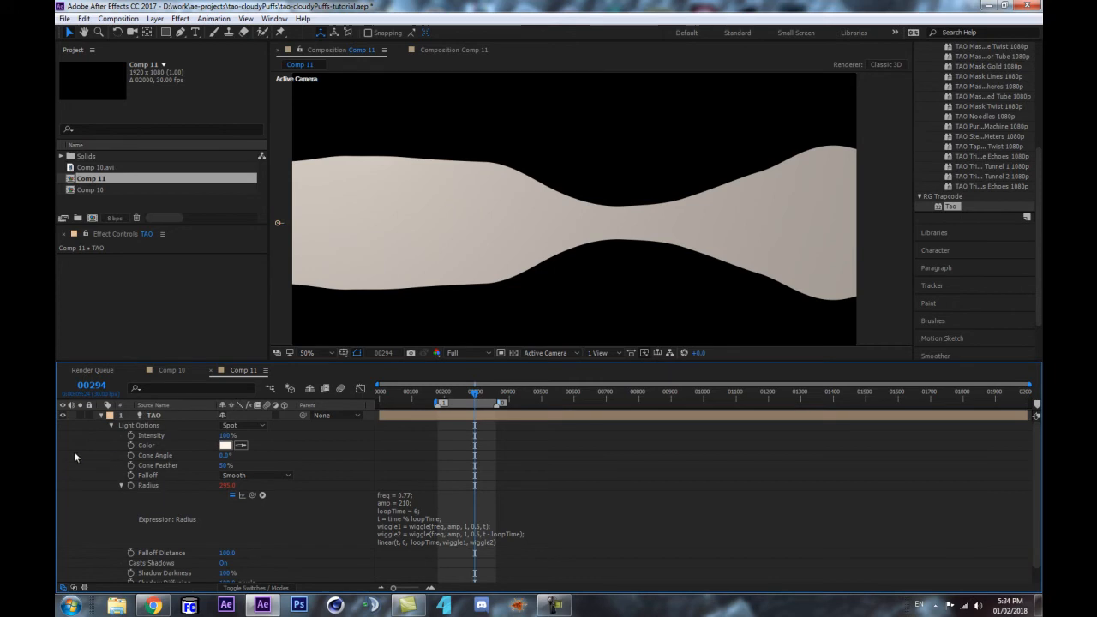
pyautogui.hotkey('ctrl', 'y')
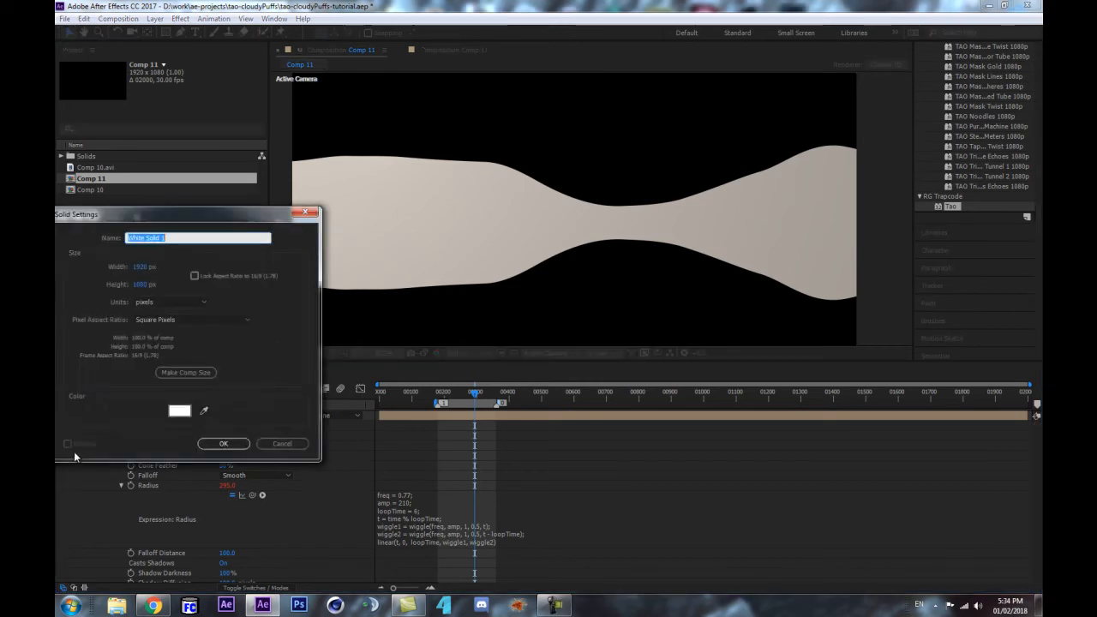
pyautogui.press('Return')
pyautogui.click(62, 415)
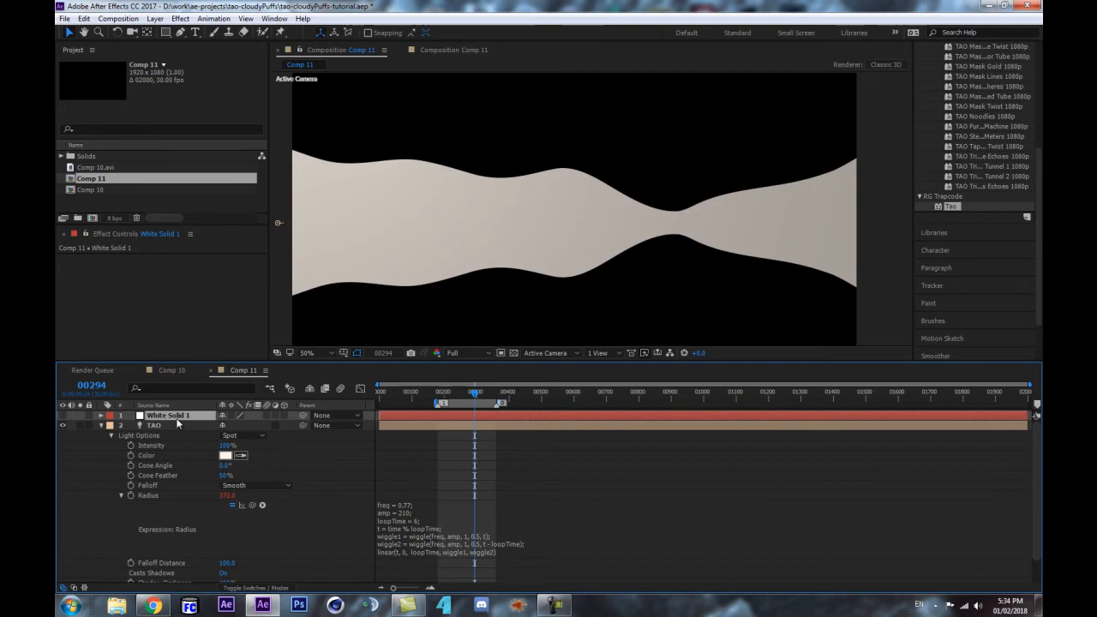
# Step: Apply a Slider Control effect to the white solid and name it freq1
pyautogui.click(180, 18)
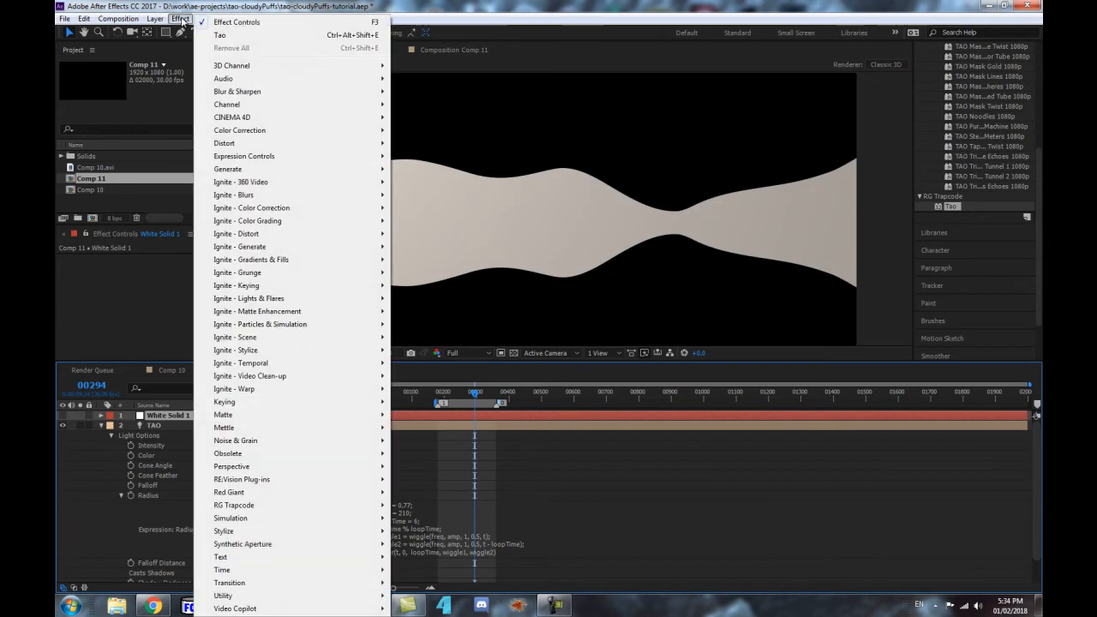
pyautogui.moveTo(241, 159)
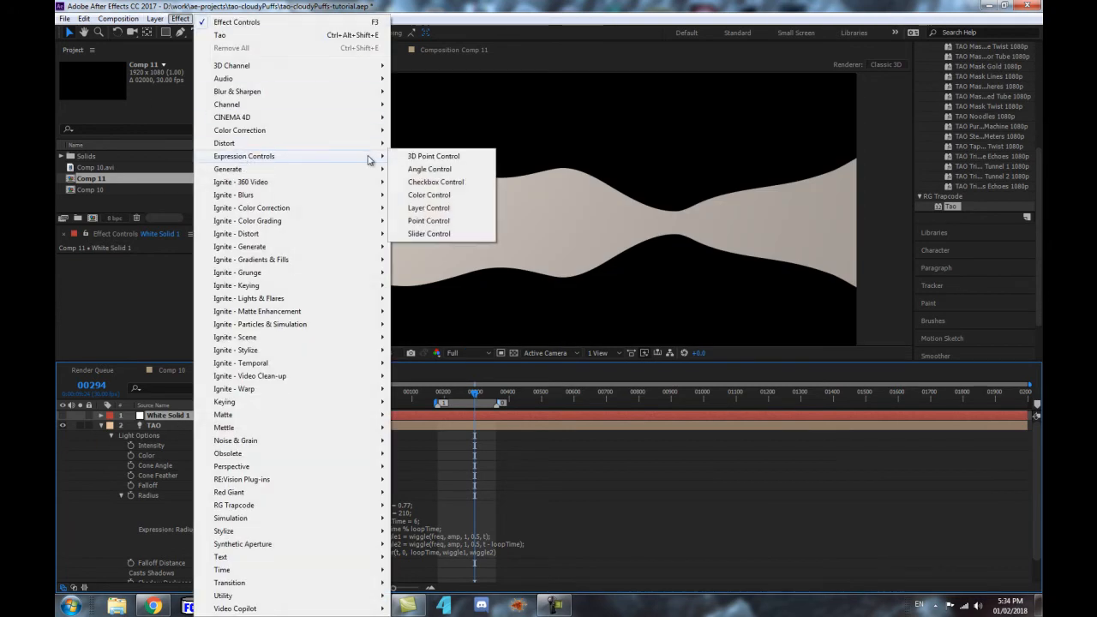
pyautogui.click(433, 234)
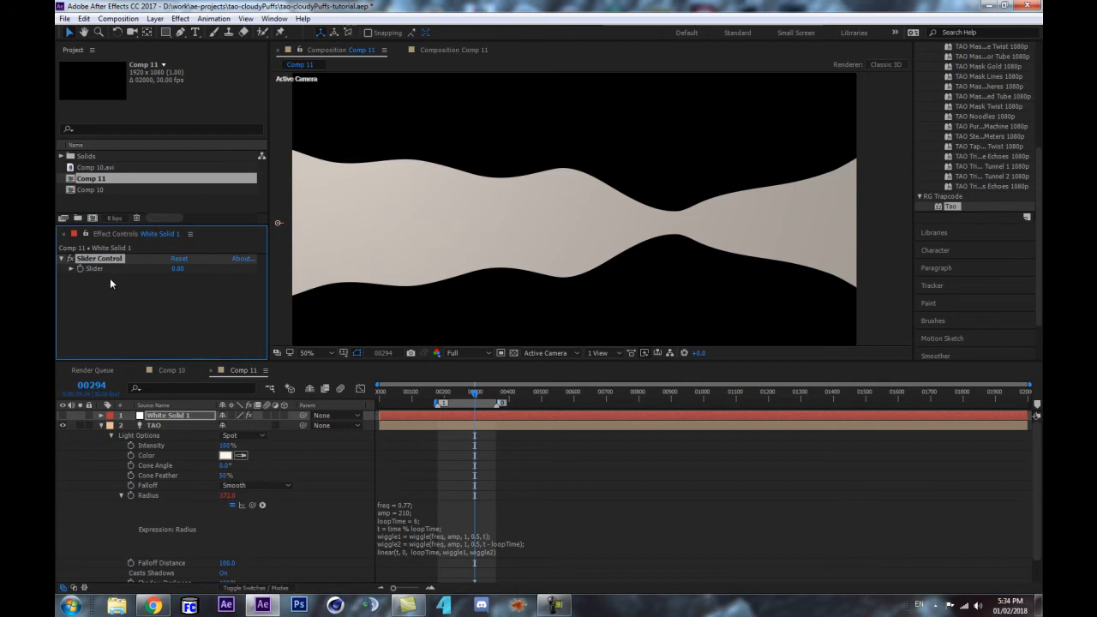
pyautogui.press('Return')
pyautogui.write('f')
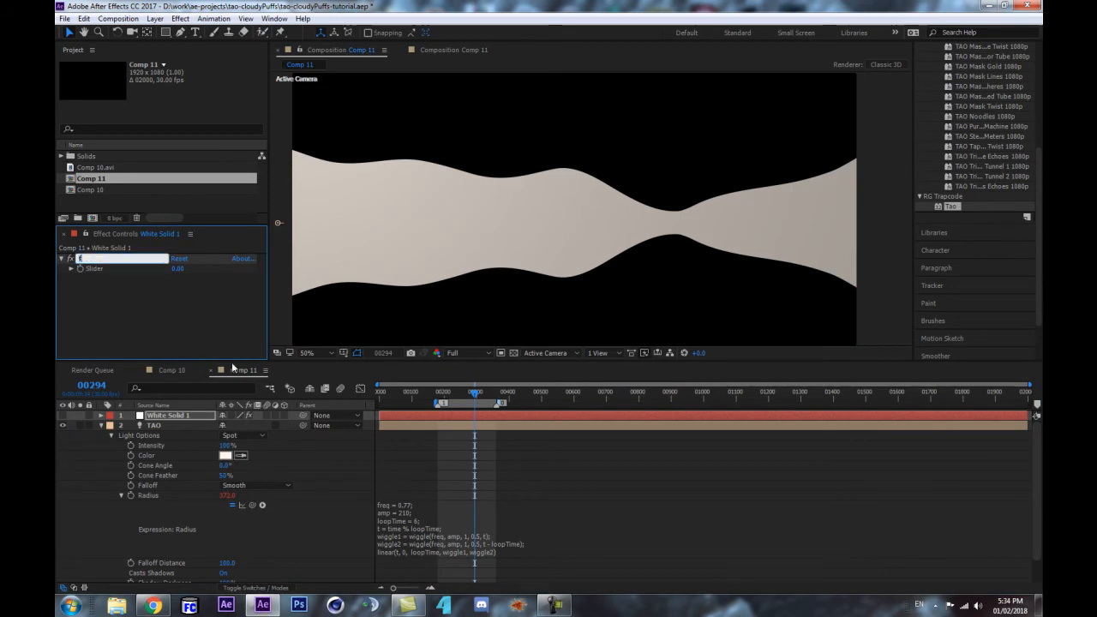
pyautogui.write('req1')
pyautogui.press('Return')
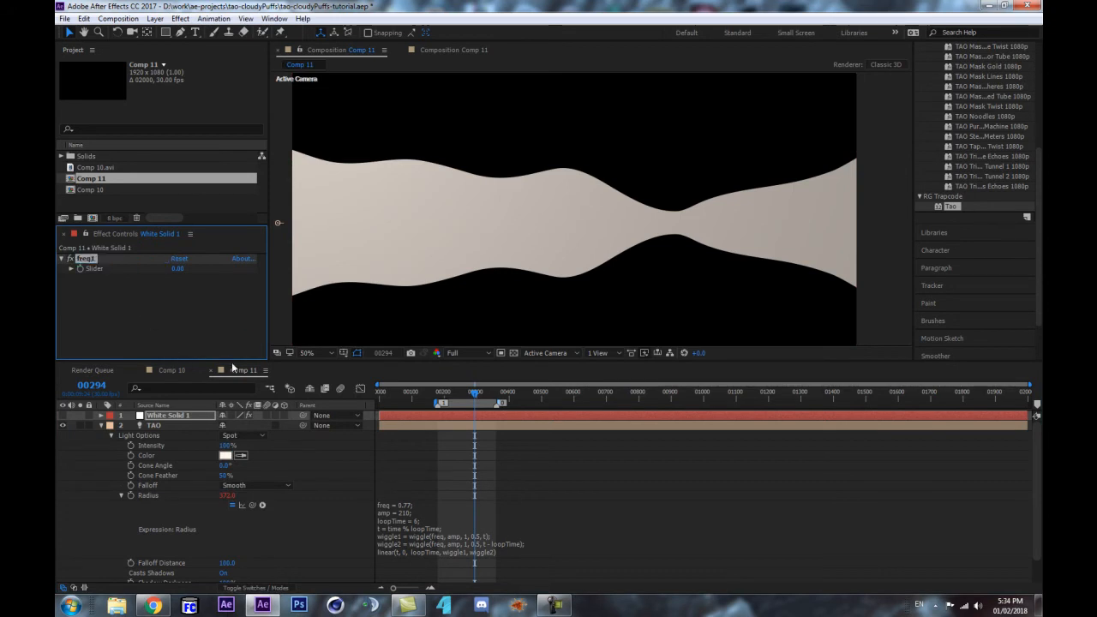
# Step: Duplicate the freq1 slider control and rename the copy amp1
pyautogui.hotkey('ctrl', 'd')
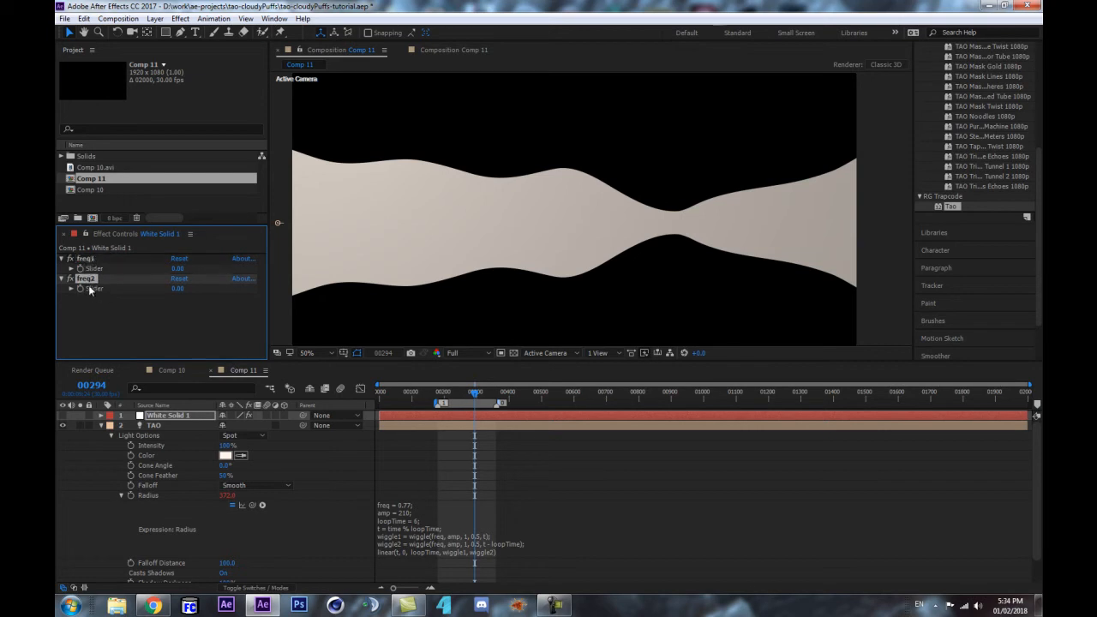
pyautogui.press('Return')
pyautogui.write('amp1')
pyautogui.press('Return')
# Step: Duplicate the amp1 slider control and rename the copy seedRandom1
pyautogui.hotkey('ctrl', 'd')
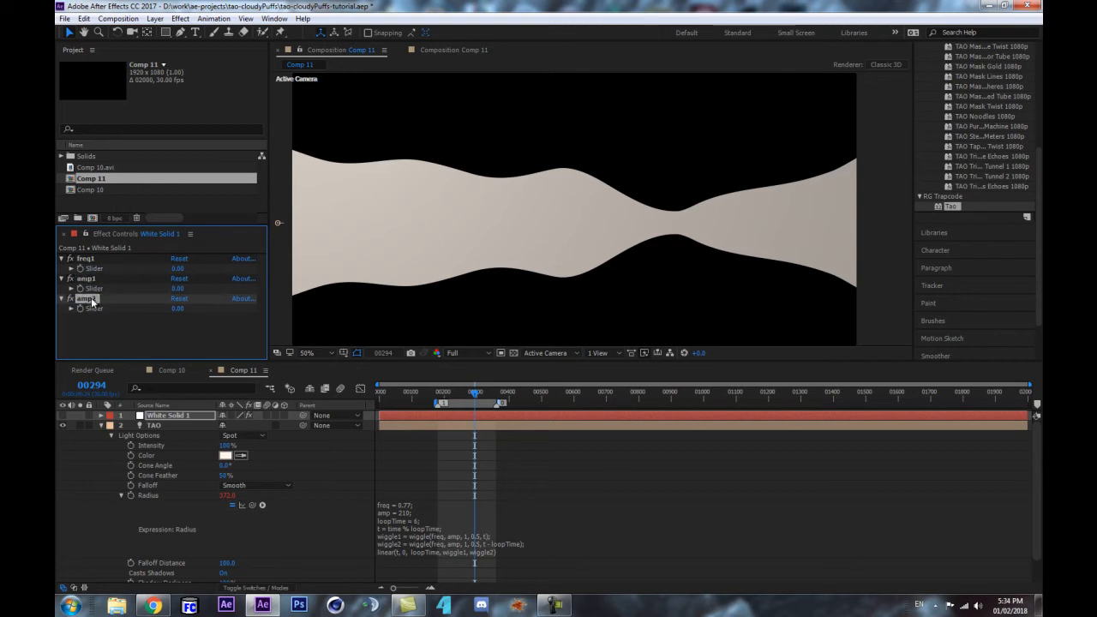
pyautogui.press('Return')
pyautogui.write('seedRandom')
pyautogui.doubleClick(126, 299)
pyautogui.click(125, 300)
pyautogui.press('Return')
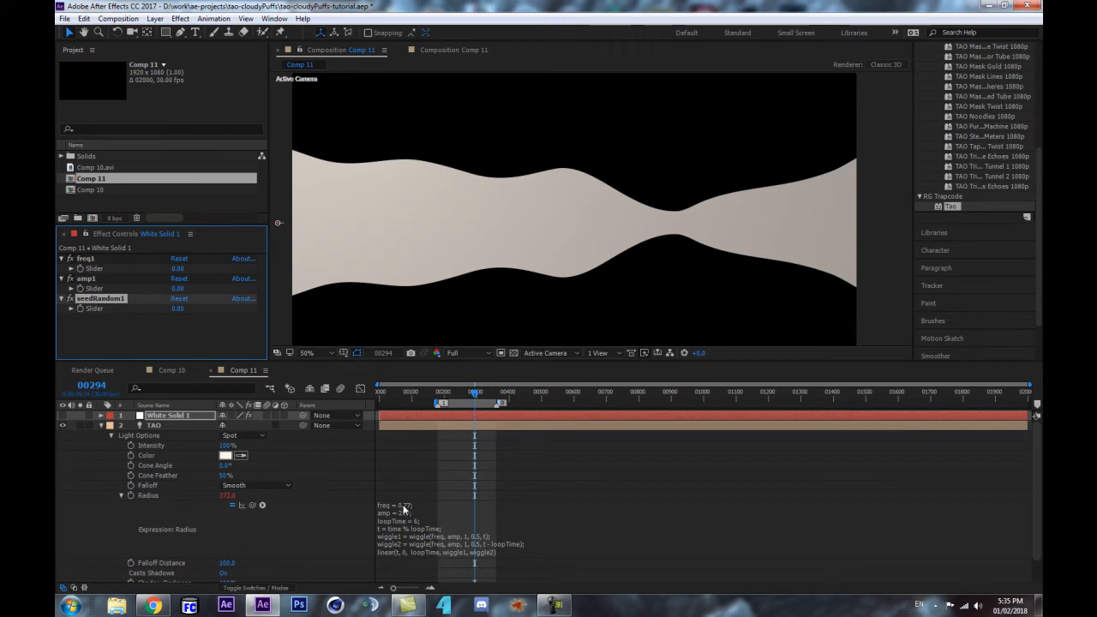
# Step: Set the freq1 slider to 0.77 and the amp1 slider to 210
pyautogui.click(178, 270)
pyautogui.write('0.77')
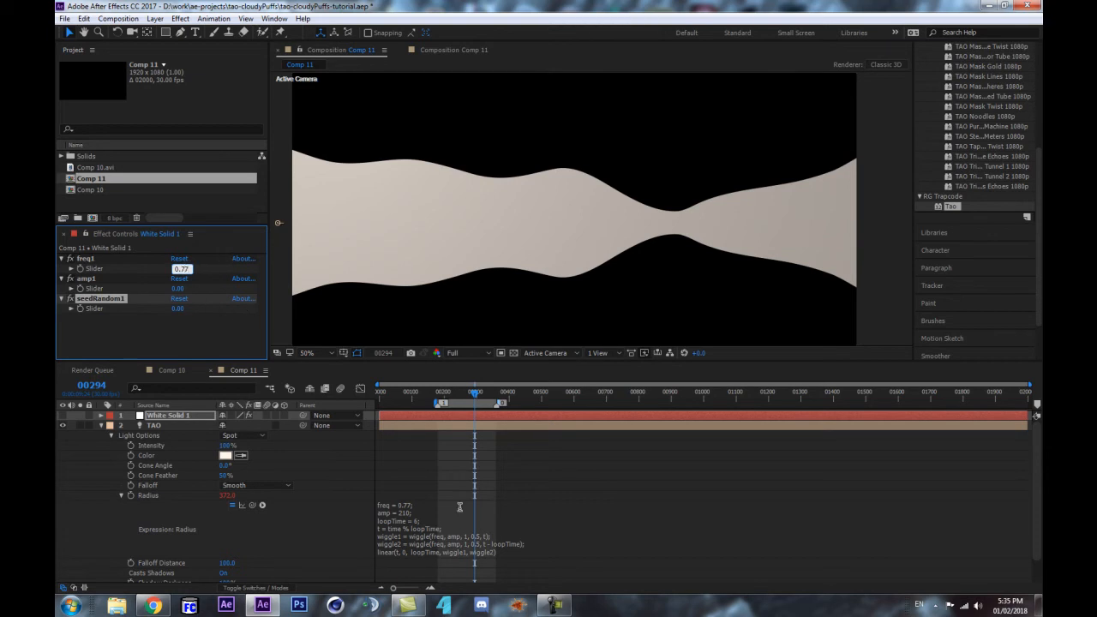
pyautogui.press('Return')
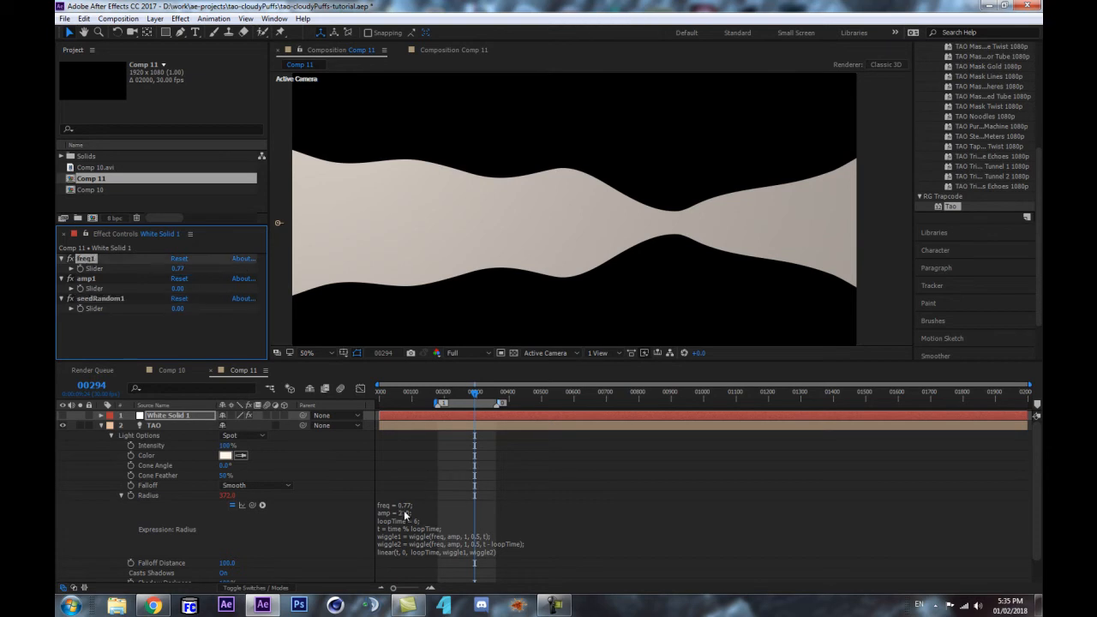
pyautogui.click(179, 288)
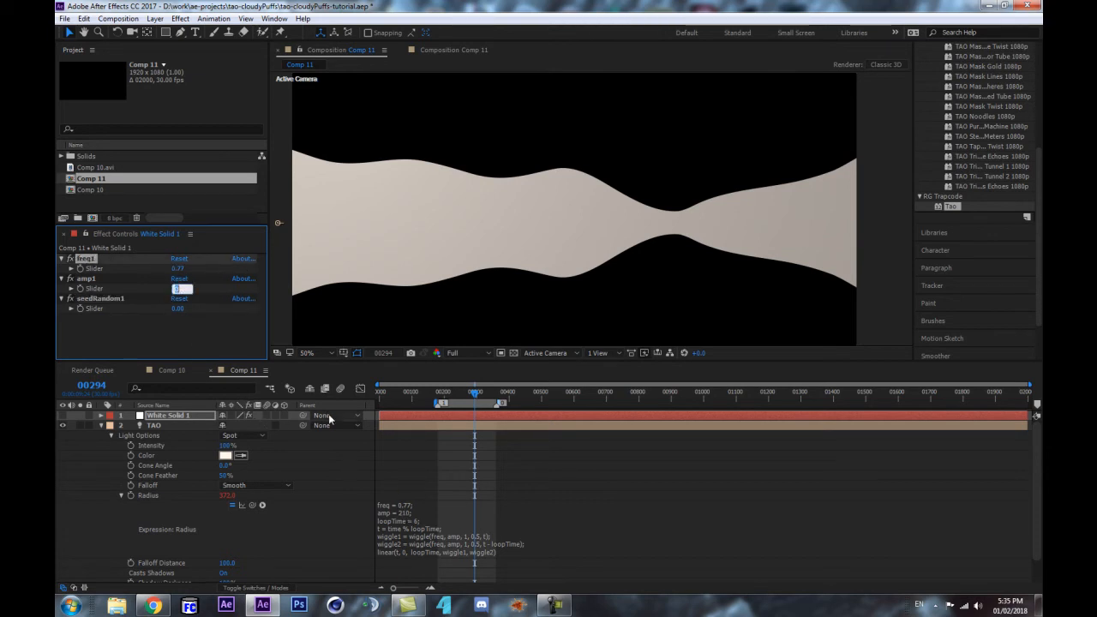
pyautogui.press('Return')
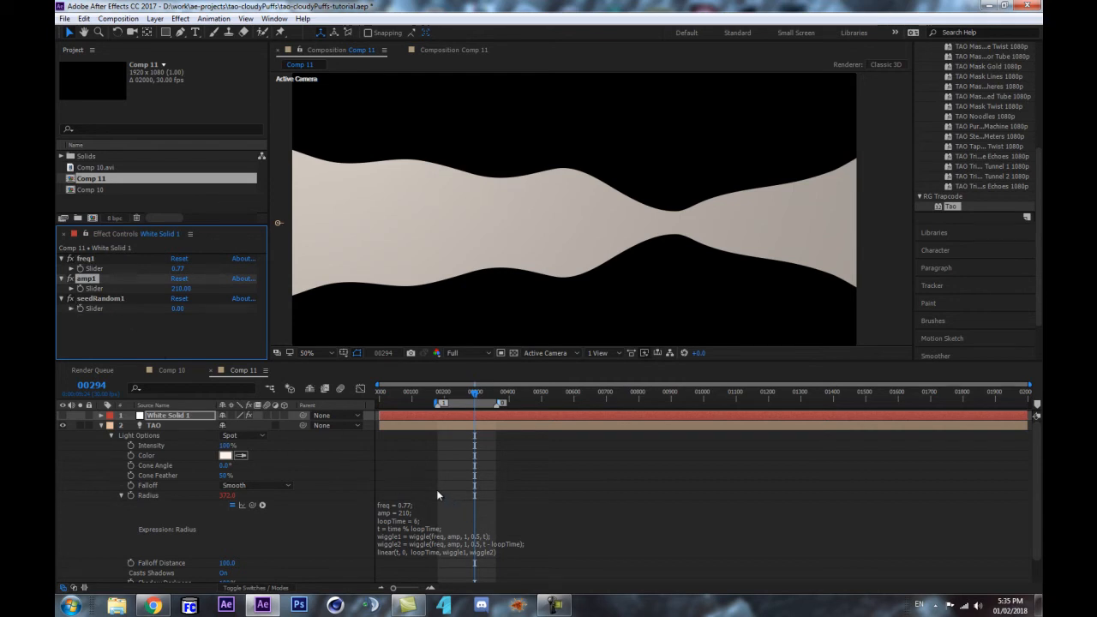
# Step: Replace the freq value in the light's Radius expression with a link to White Solid 1's freq1 slider
pyautogui.click(400, 509)
pyautogui.click(414, 506)
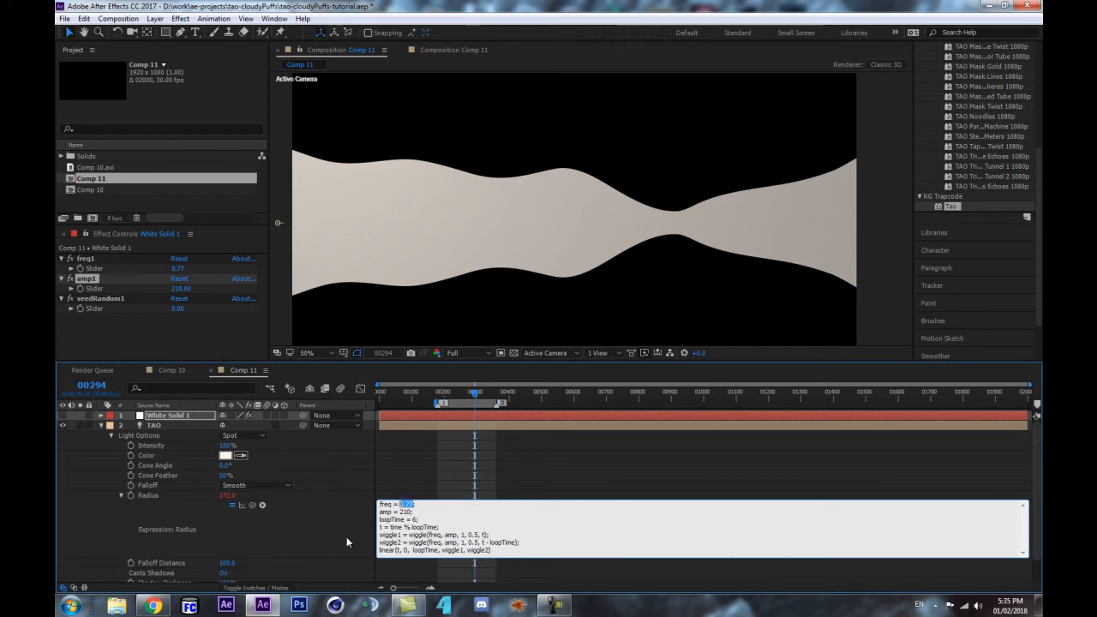
pyautogui.moveTo(407, 506); pyautogui.dragTo(417, 506)
pyautogui.moveTo(252, 506); pyautogui.dragTo(104, 268)
pyautogui.click(311, 471)
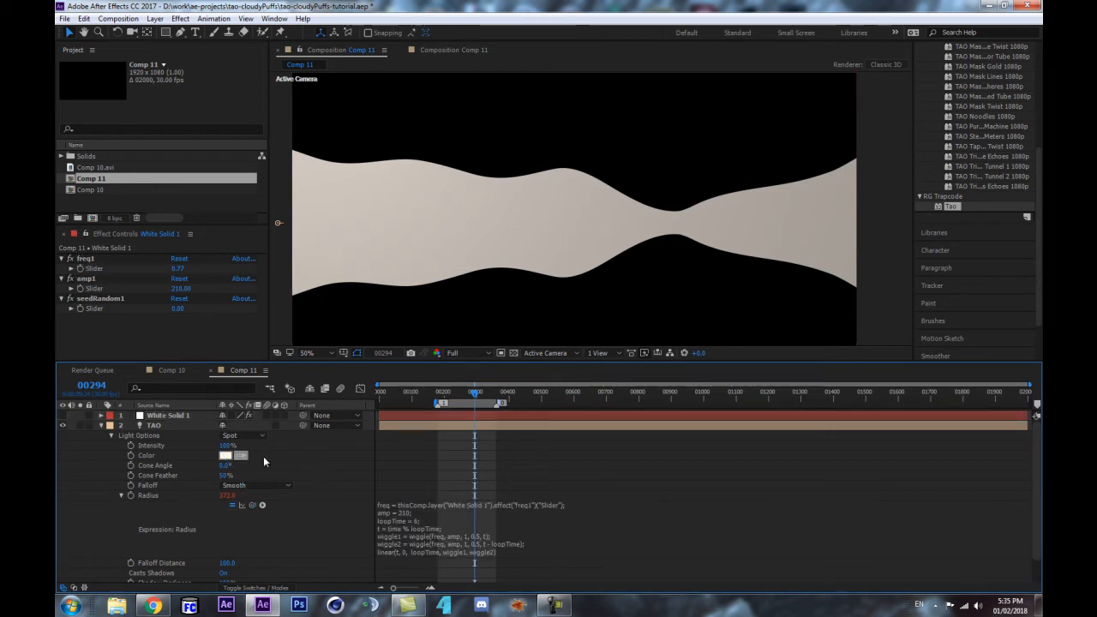
# Step: Lock the effect controls display on White Solid 1 and select the TAO light layer
pyautogui.click(151, 426)
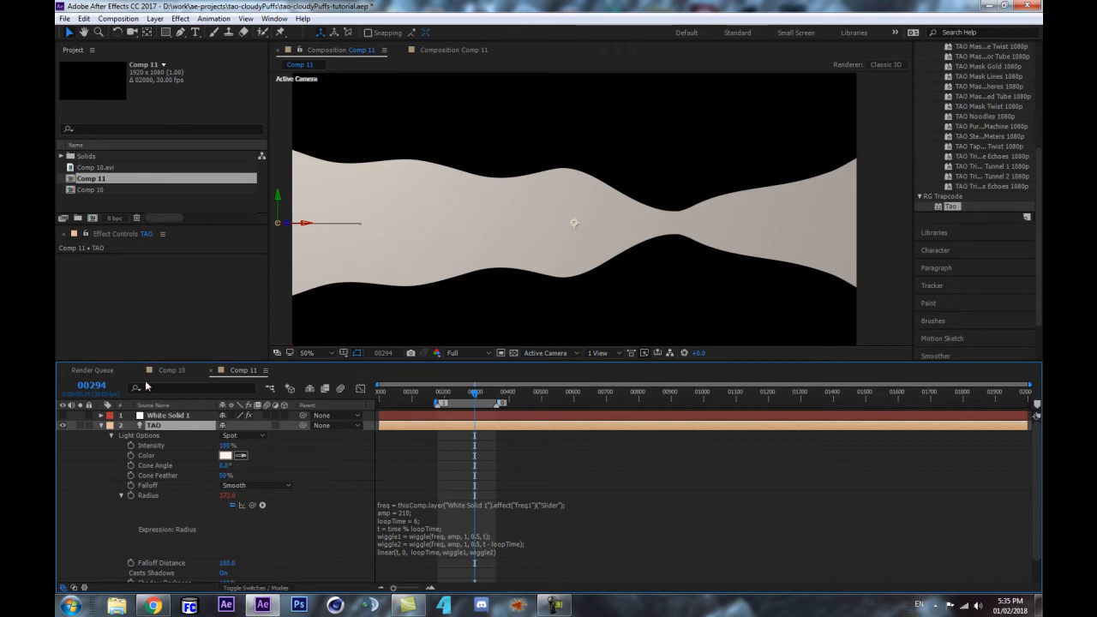
pyautogui.click(171, 416)
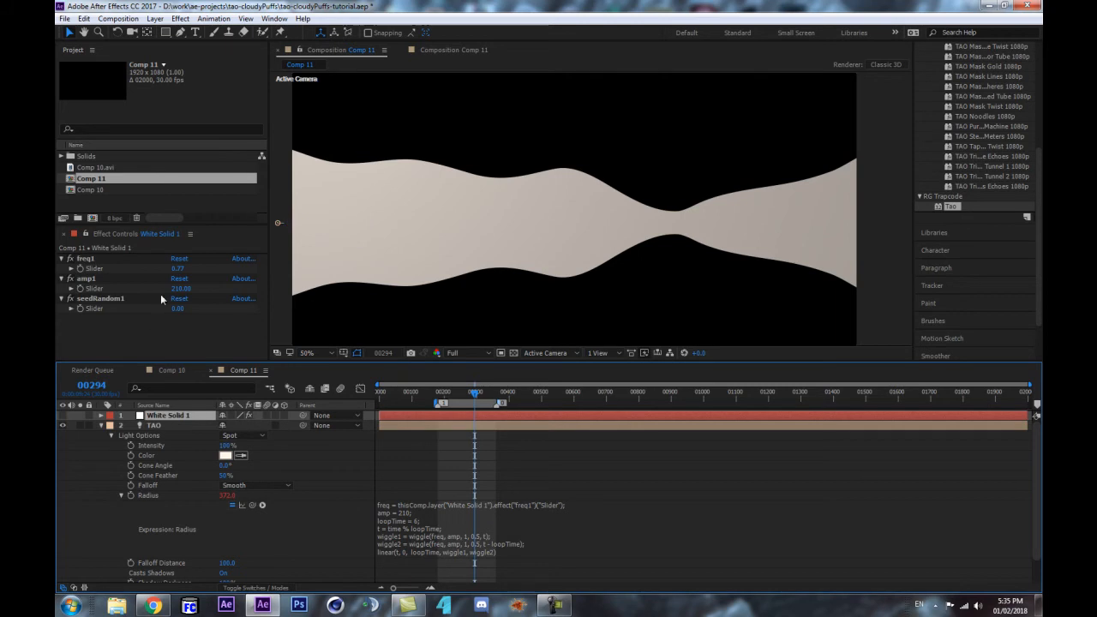
pyautogui.click(86, 237)
pyautogui.click(418, 484)
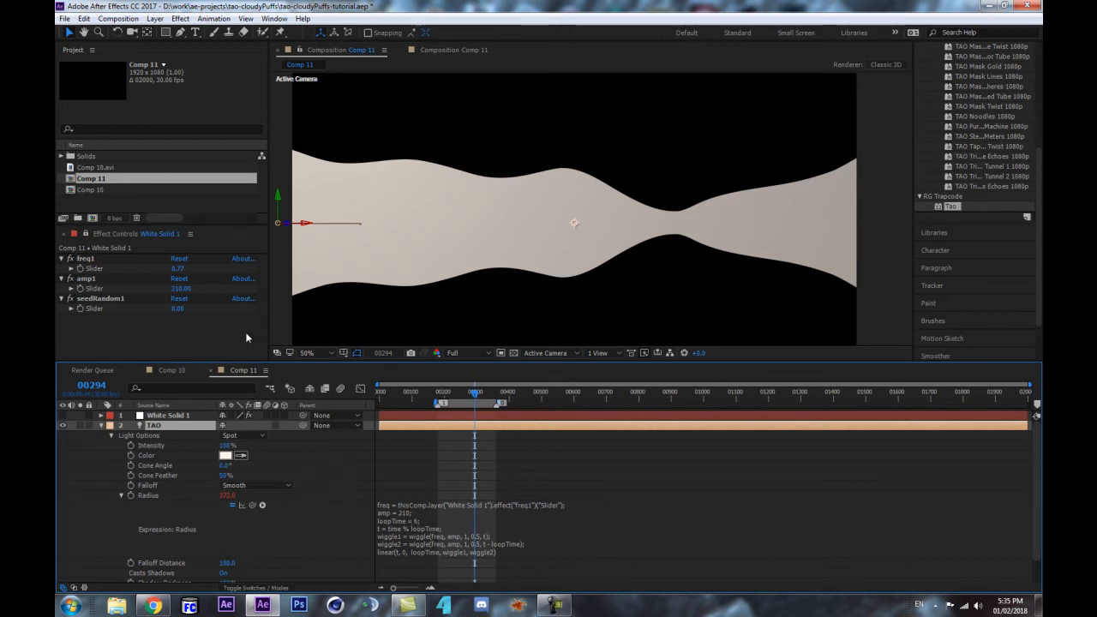
# Step: Replace the amp value in the light's Radius expression with a link to White Solid 1's amp1 slider
pyautogui.click(413, 512)
pyautogui.click(413, 512)
pyautogui.hotkey('shift', 'Left')
pyautogui.hotkey('shift', 'Left')
pyautogui.hotkey('shift', 'Left')
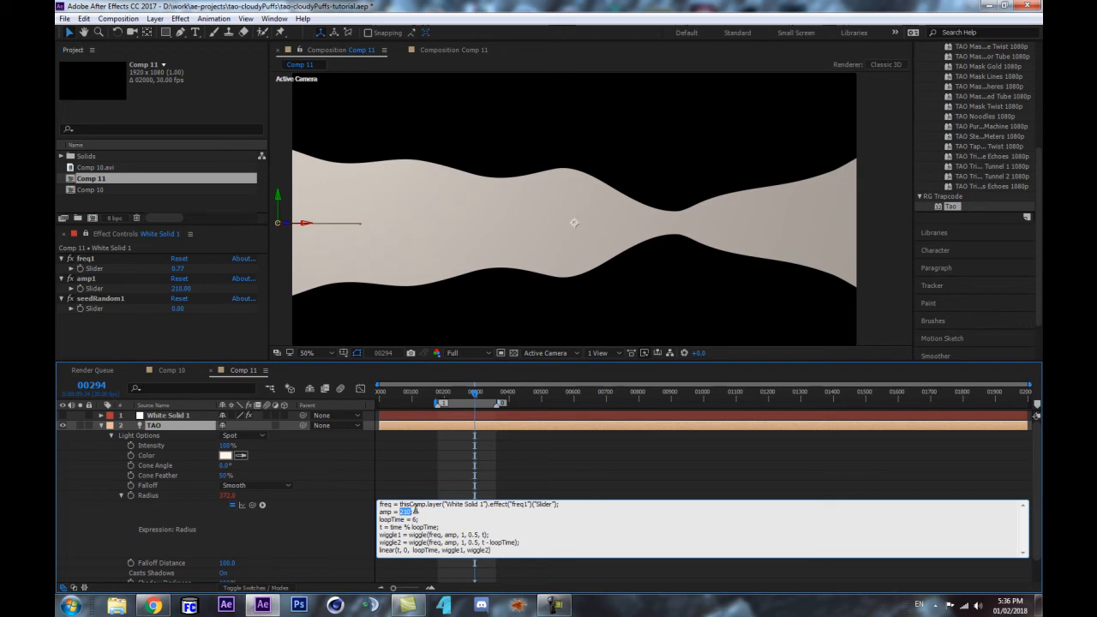
pyautogui.moveTo(252, 506); pyautogui.dragTo(101, 290)
pyautogui.click(313, 563)
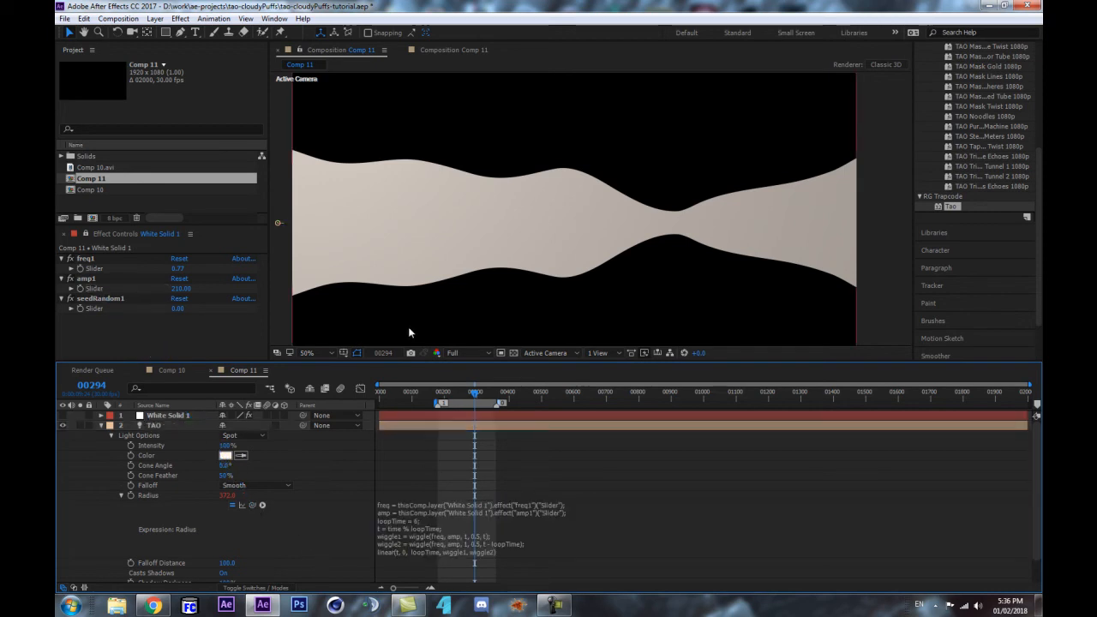
# Step: Test the linked sliders with amp1 at 259 and freq1 at 10.77, and undo the freq1 changes
pyautogui.moveTo(181, 292)
pyautogui.mouseDown()
pyautogui.moveTo(158, 276)
pyautogui.moveTo(182, 274)
pyautogui.mouseUp()
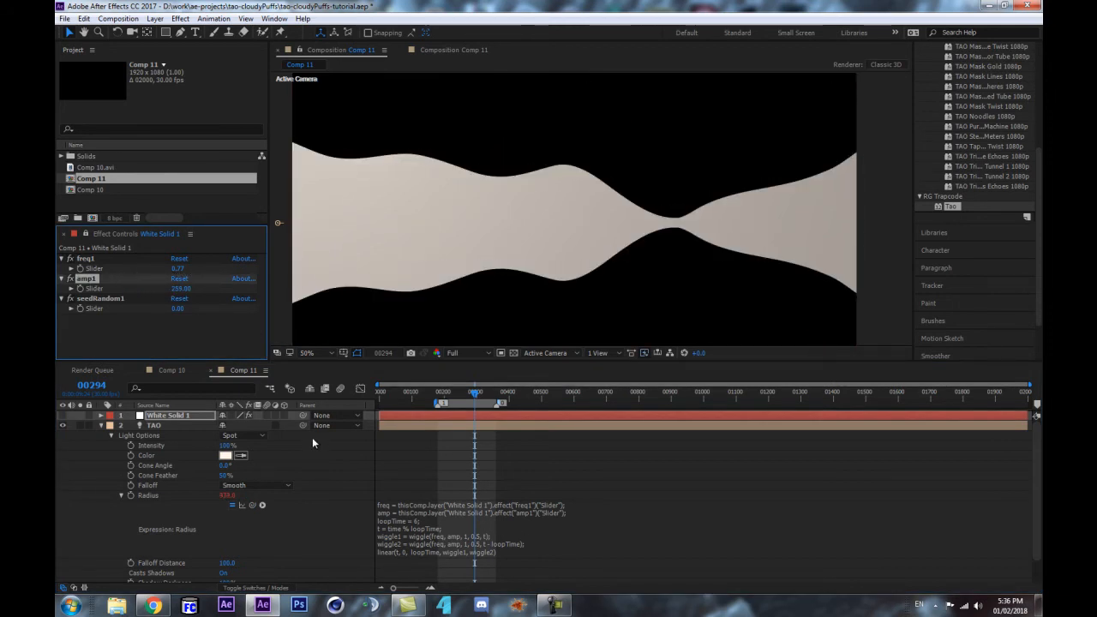
pyautogui.moveTo(178, 268); pyautogui.dragTo(188, 269)
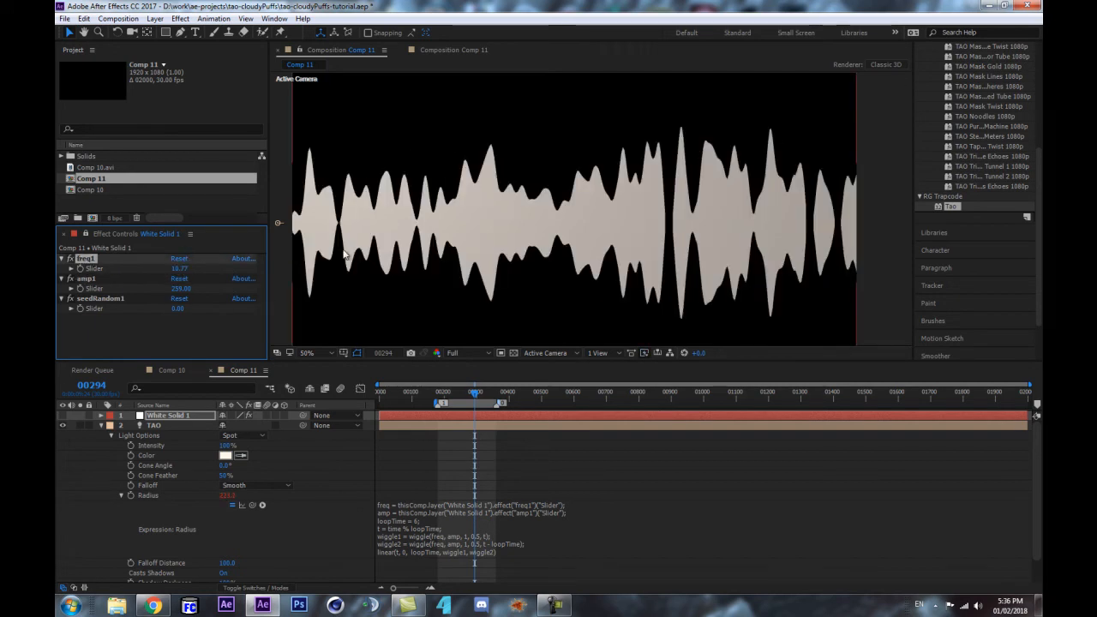
pyautogui.press(',')
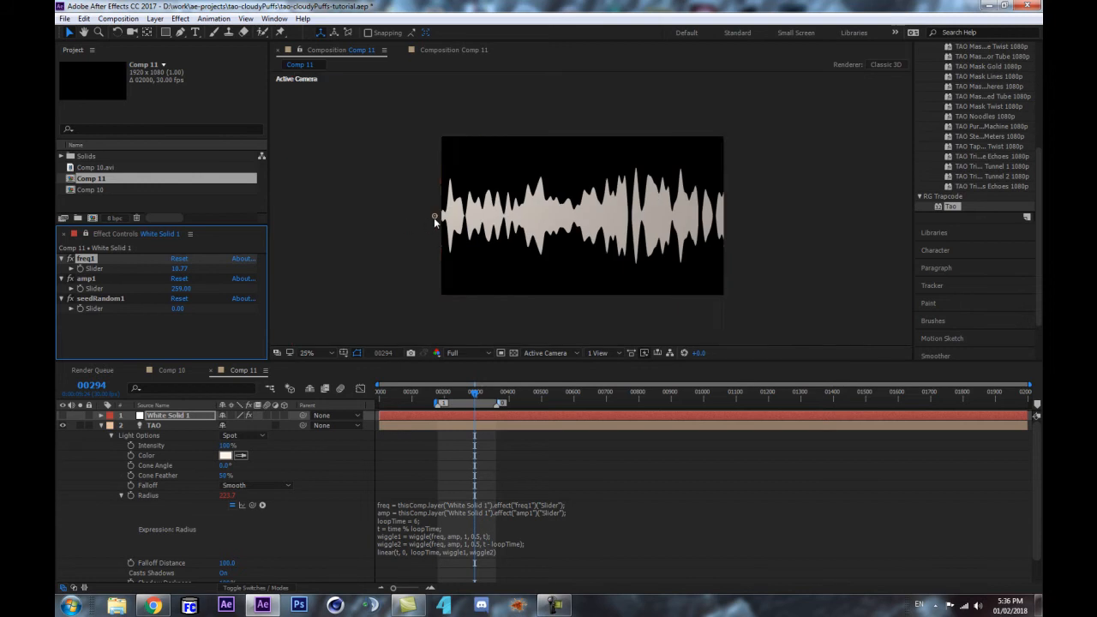
pyautogui.press('.')
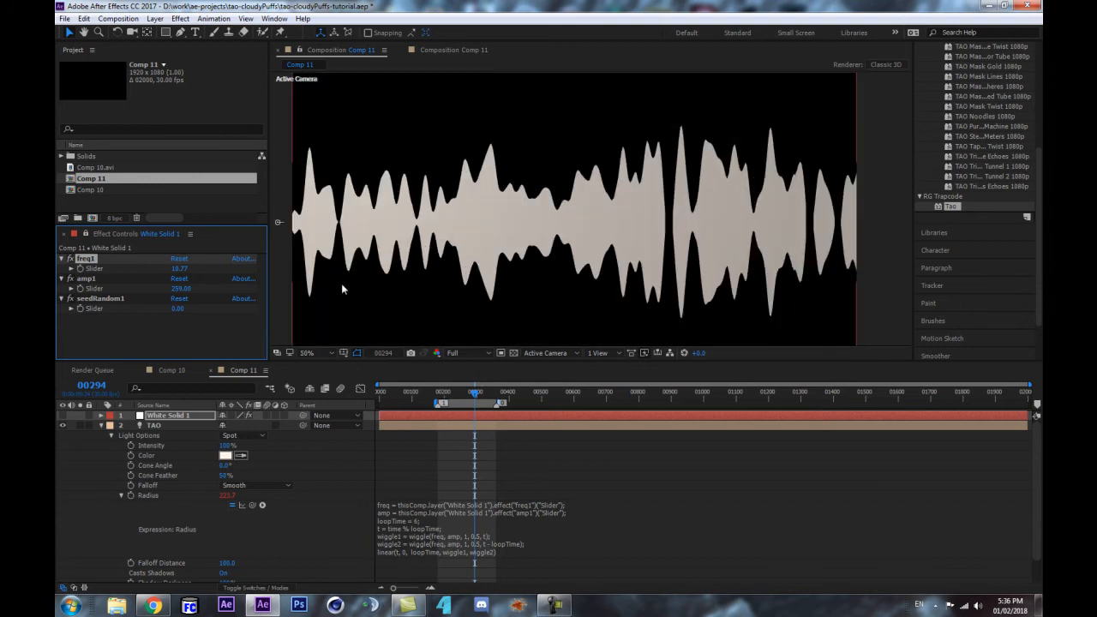
pyautogui.press('Delete')
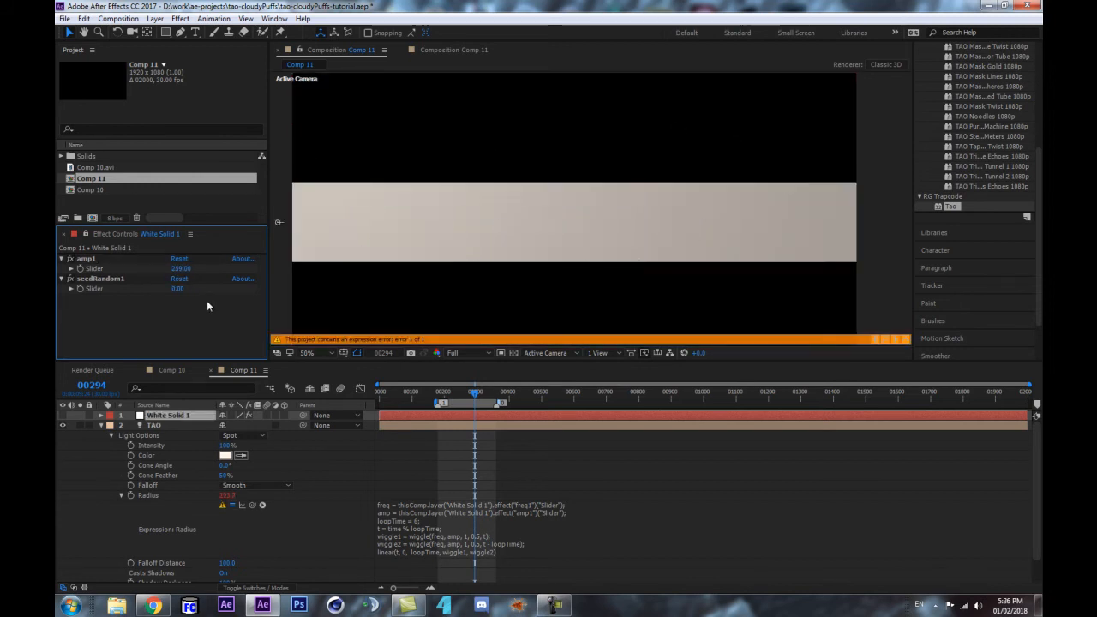
pyautogui.hotkey('ctrl', 'z')
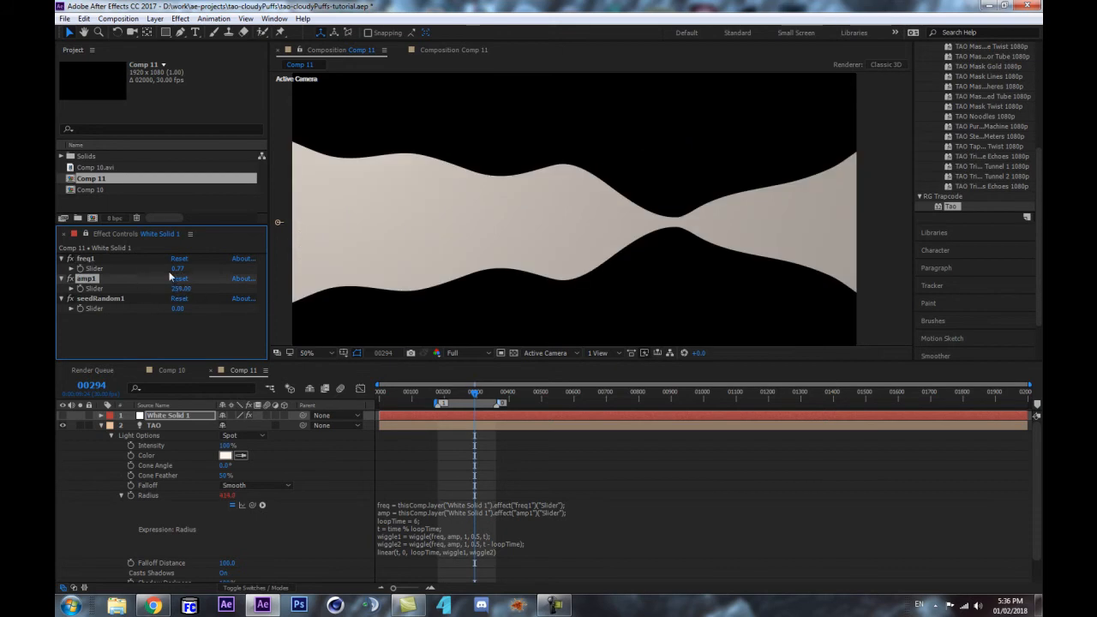
# Step: Set the amp1 slider to 176 and lower the light's base Radius to make the ribbon thinner
pyautogui.moveTo(180, 288); pyautogui.dragTo(133, 288)
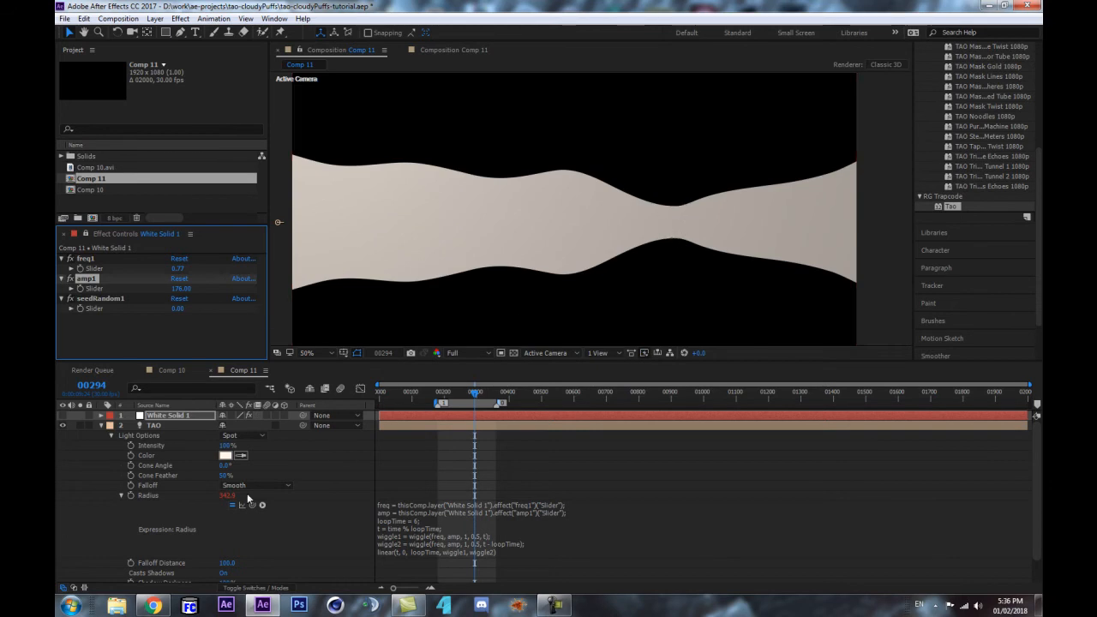
pyautogui.moveTo(227, 496); pyautogui.dragTo(206, 511)
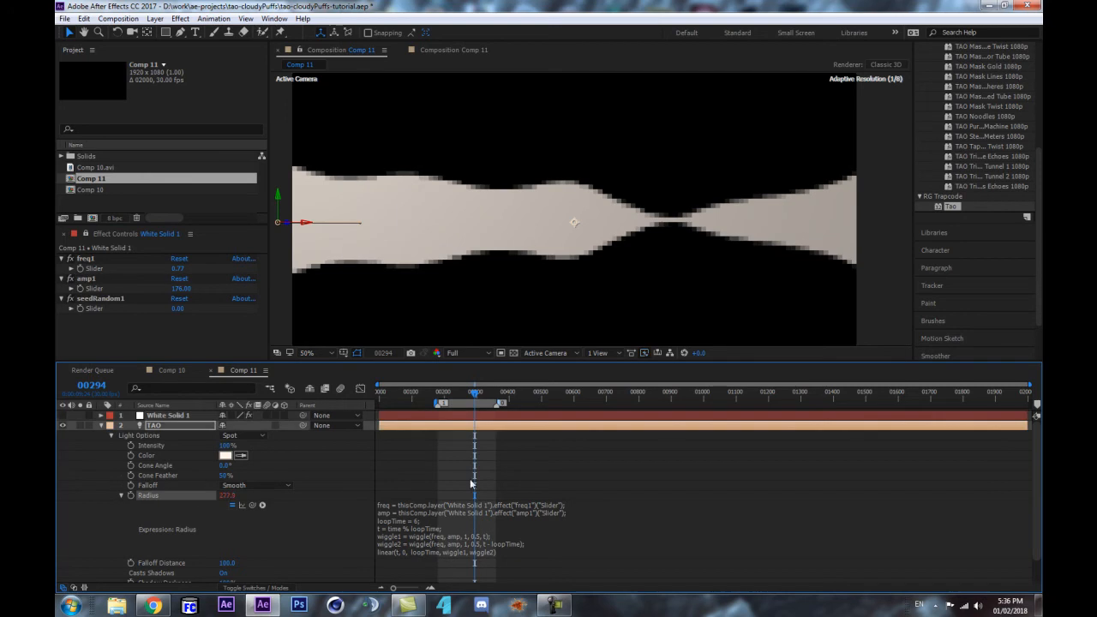
# Step: Preview the looping ribbon and scrub through the work area to examine its shape and movement
pyautogui.moveTo(474, 397); pyautogui.dragTo(477, 405)
pyautogui.press('space')
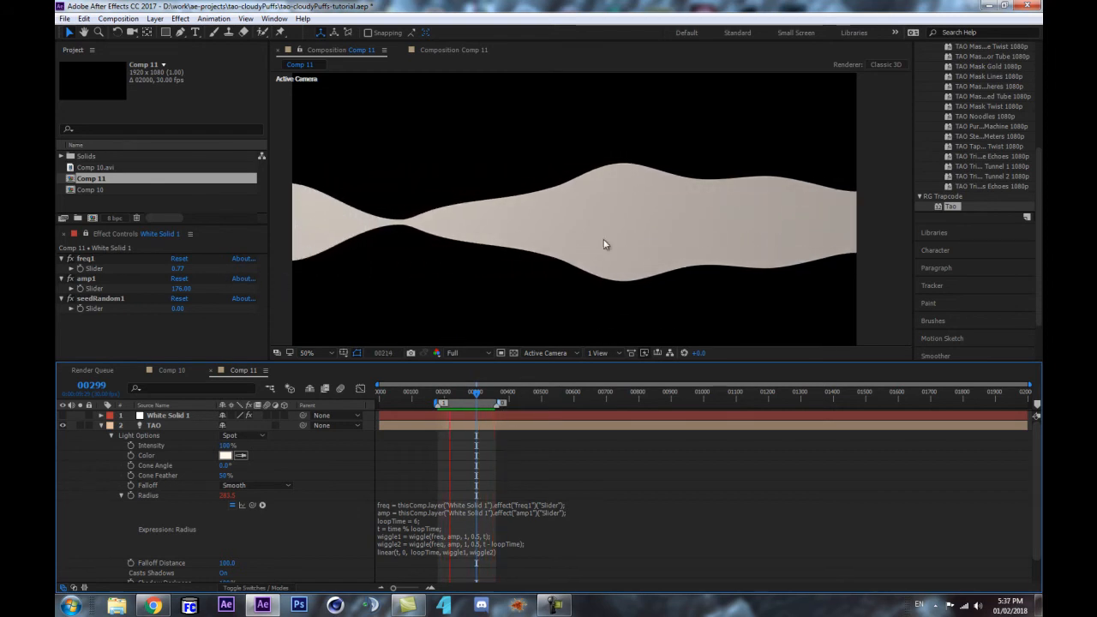
pyautogui.click(471, 394)
pyautogui.moveTo(470, 394); pyautogui.dragTo(476, 393)
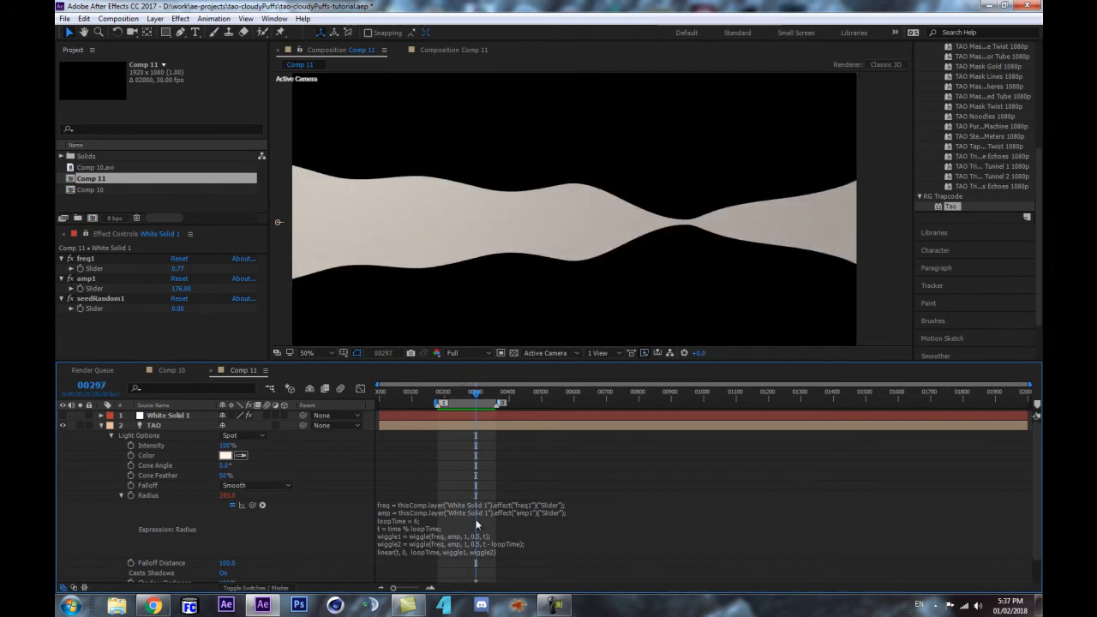
pyautogui.scroll(-2, 632, 243)
pyautogui.click(485, 394)
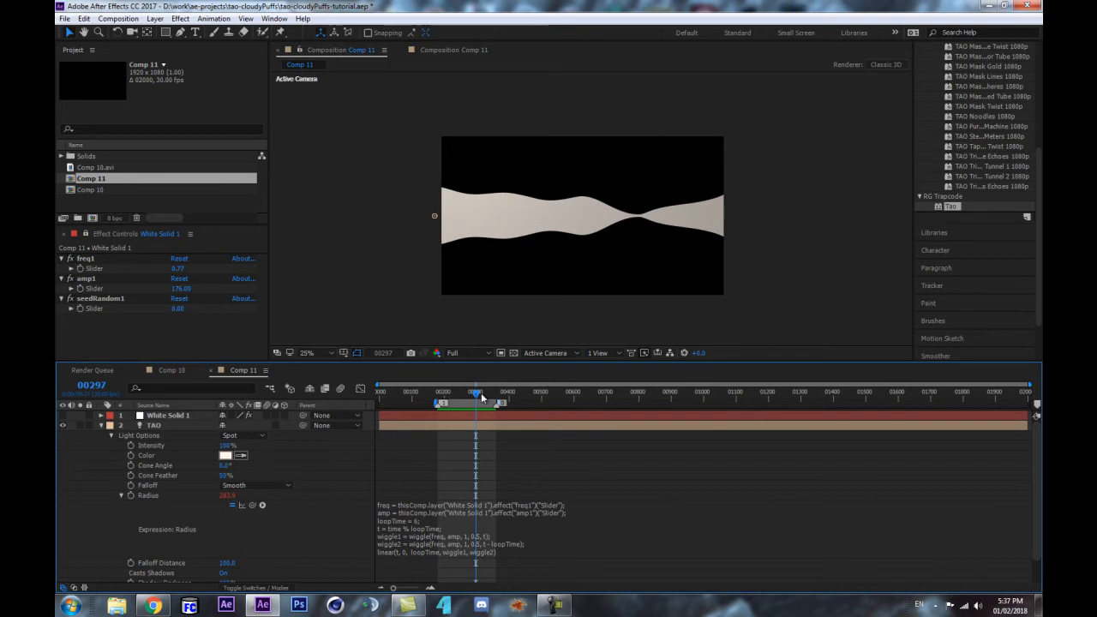
pyautogui.moveTo(481, 395); pyautogui.dragTo(466, 422)
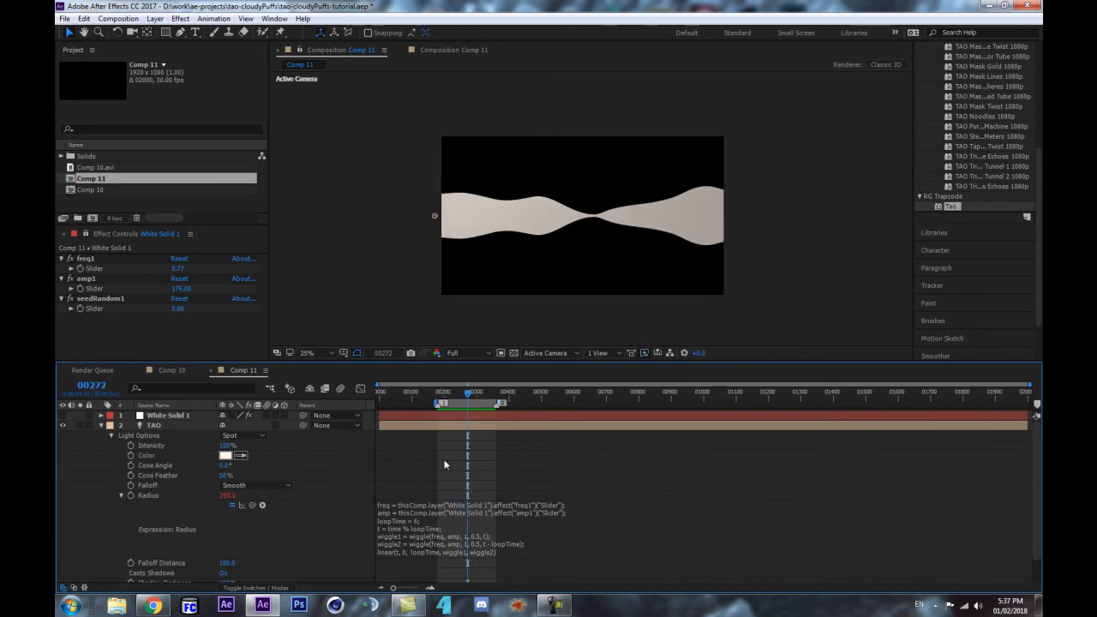
# Step: Insert the line seedRandom(0); at the start of the light's Radius expression and scrub the timeline to check the ribbon
pyautogui.click(381, 513)
pyautogui.click(540, 540)
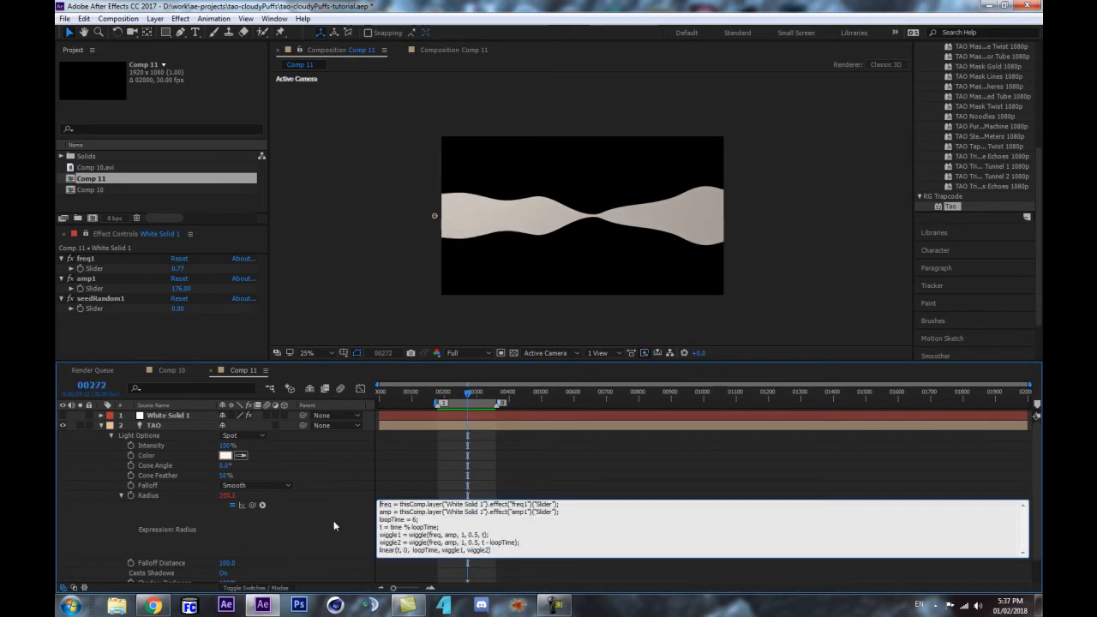
pyautogui.press('Return')
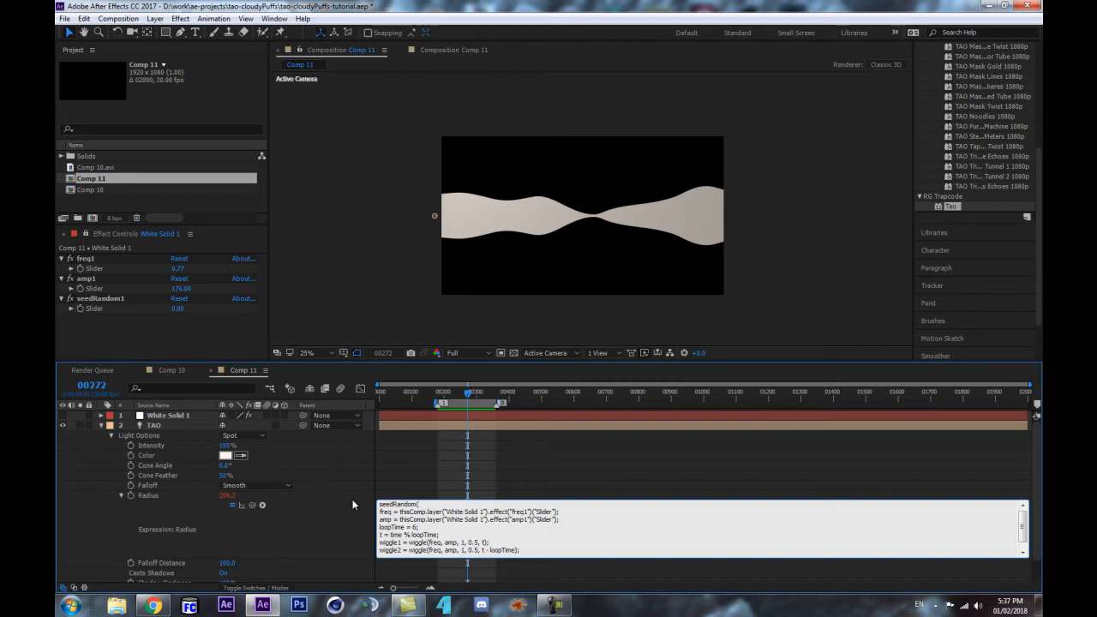
pyautogui.write(');')
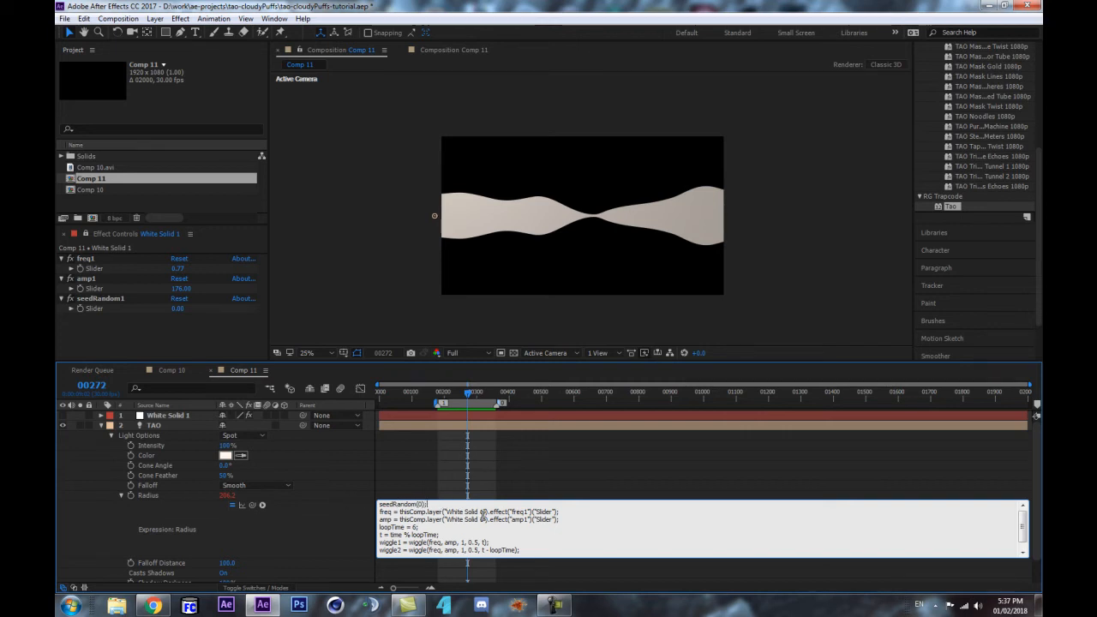
pyautogui.click(304, 544)
pyautogui.moveTo(489, 392); pyautogui.dragTo(463, 390)
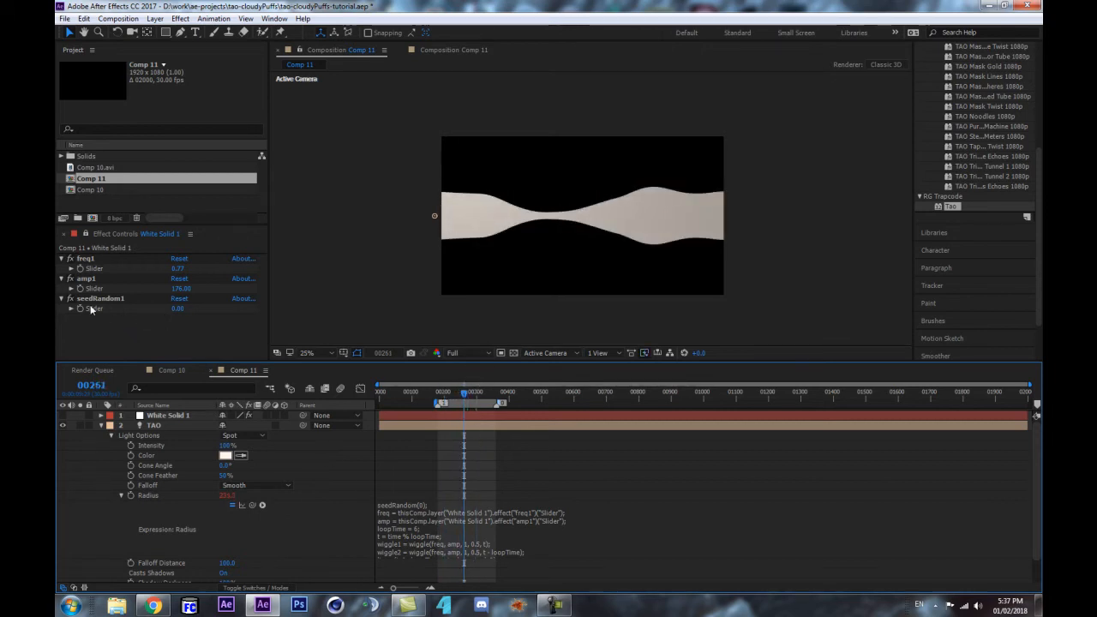
# Step: Replace the 0 in the Radius expression's seedRandom() with a link to White Solid 1's seedRandom1 slider
pyautogui.click(420, 500)
pyautogui.click(439, 512)
pyautogui.doubleClick(420, 504)
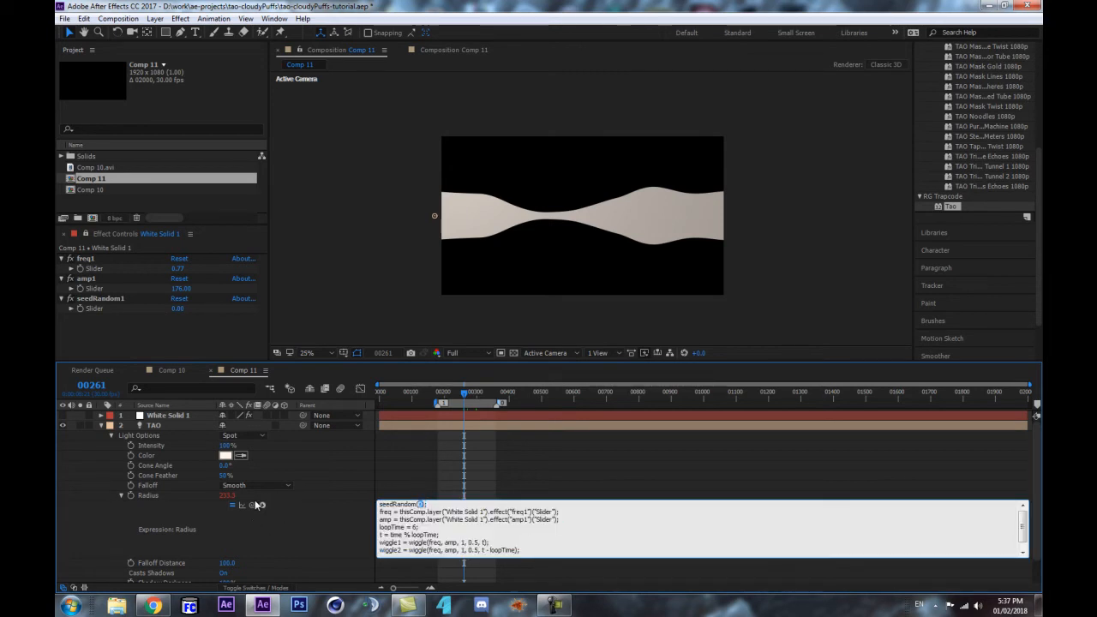
pyautogui.moveTo(262, 505); pyautogui.dragTo(125, 310)
pyautogui.click(326, 514)
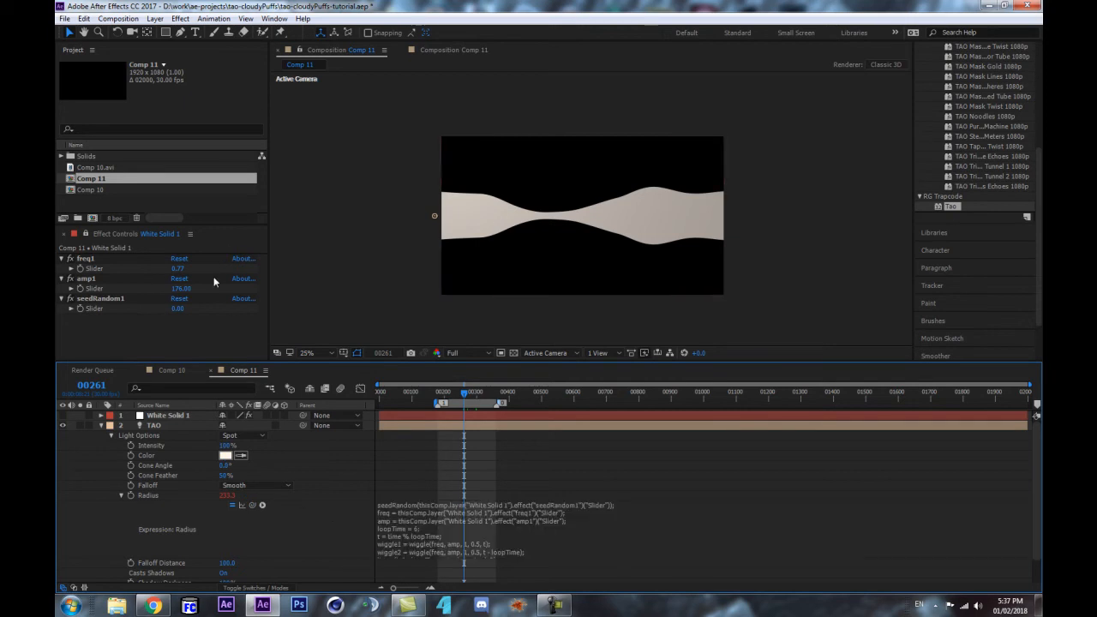
# Step: Raise the seedRandom1 slider for a different wave and increase the light's base Radius to close the gap in the ribbon
pyautogui.moveTo(178, 311); pyautogui.dragTo(186, 311)
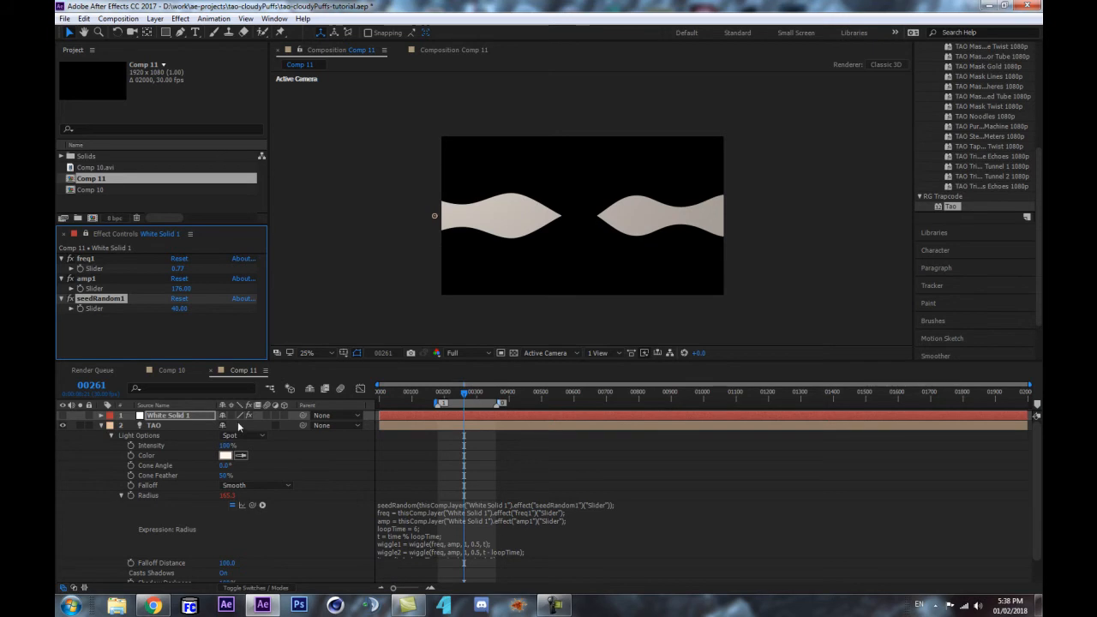
pyautogui.click(212, 496)
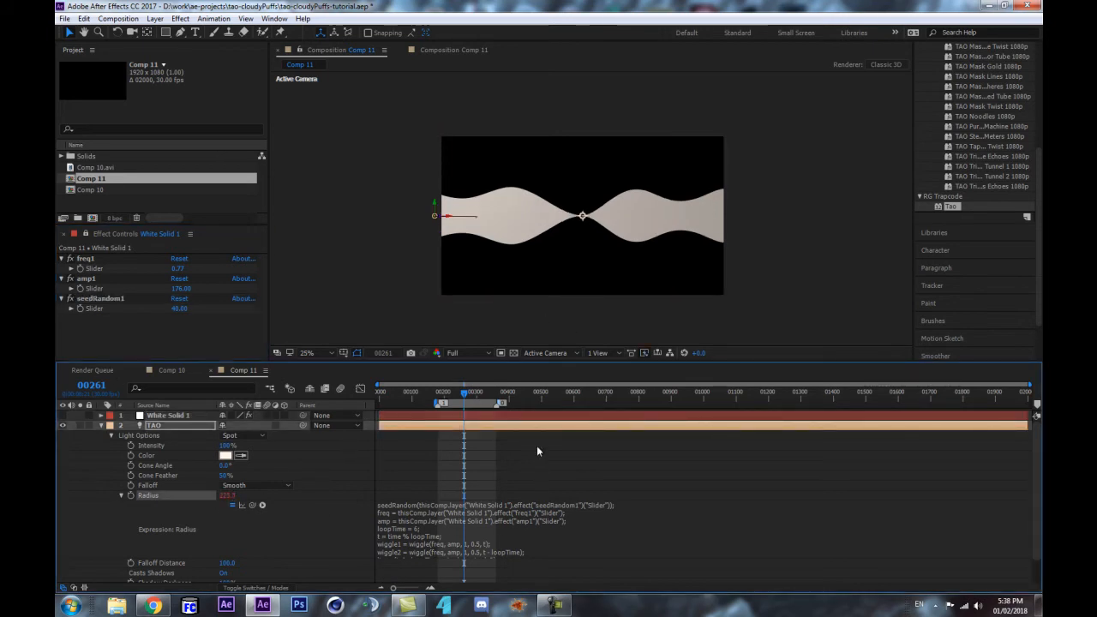
pyautogui.press('/')
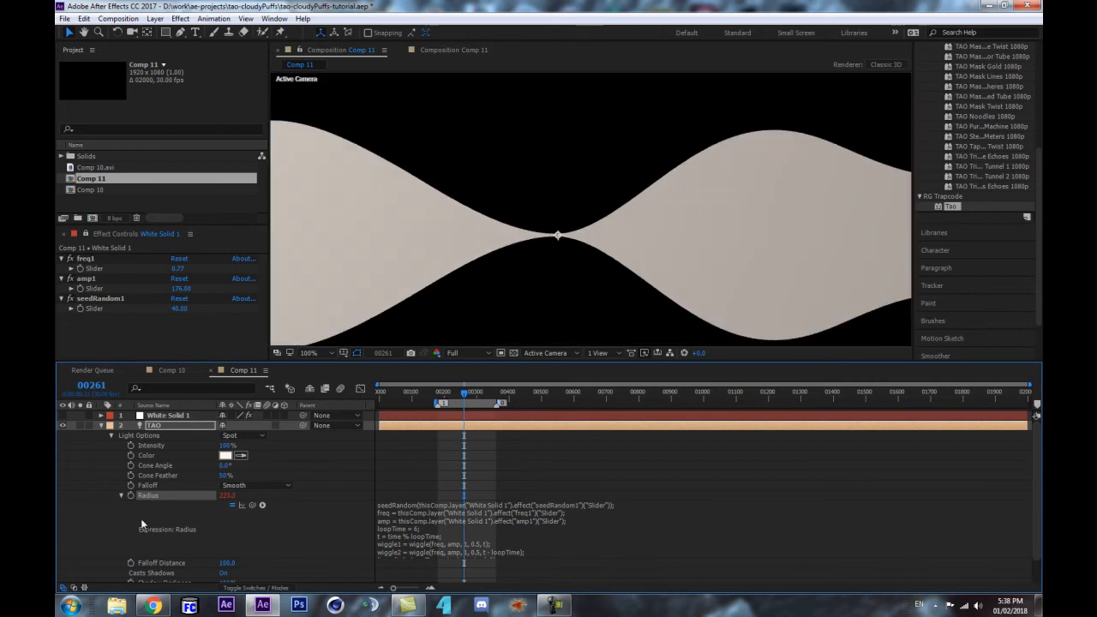
pyautogui.scroll(-2, 686, 270)
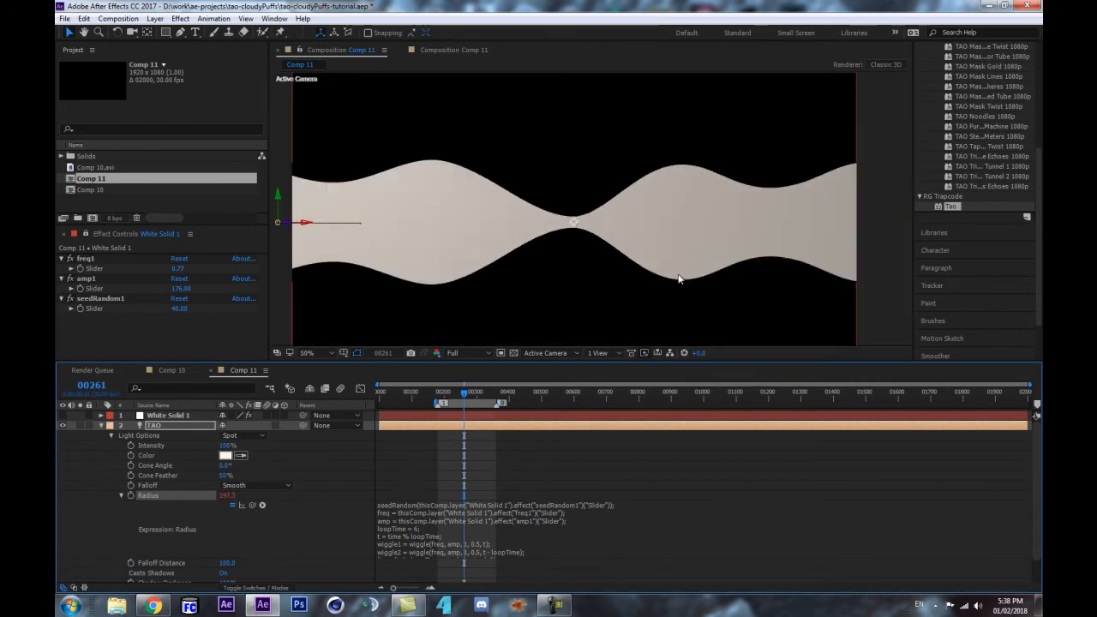
pyautogui.moveTo(464, 391)
pyautogui.mouseDown()
pyautogui.moveTo(445, 391)
pyautogui.moveTo(486, 391)
pyautogui.moveTo(458, 392)
pyautogui.moveTo(474, 392)
pyautogui.mouseUp()
pyautogui.scroll(-2, 549, 317)
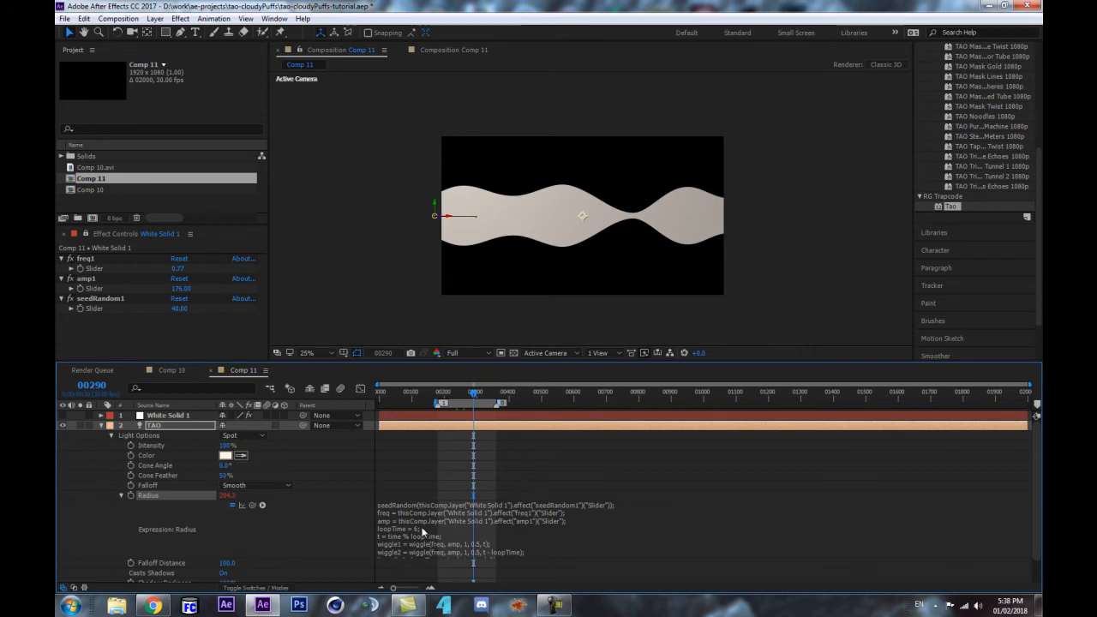
# Step: Set the freq1 slider to 1.2 and preview the looping ribbon
pyautogui.click(180, 268)
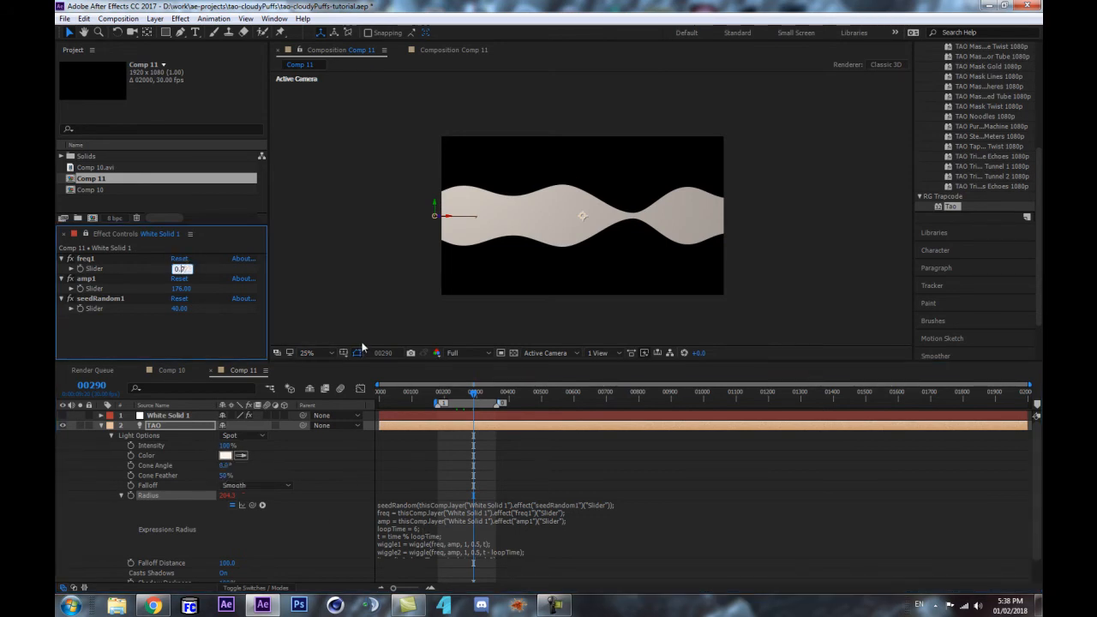
pyautogui.write('0.87')
pyautogui.press('Return')
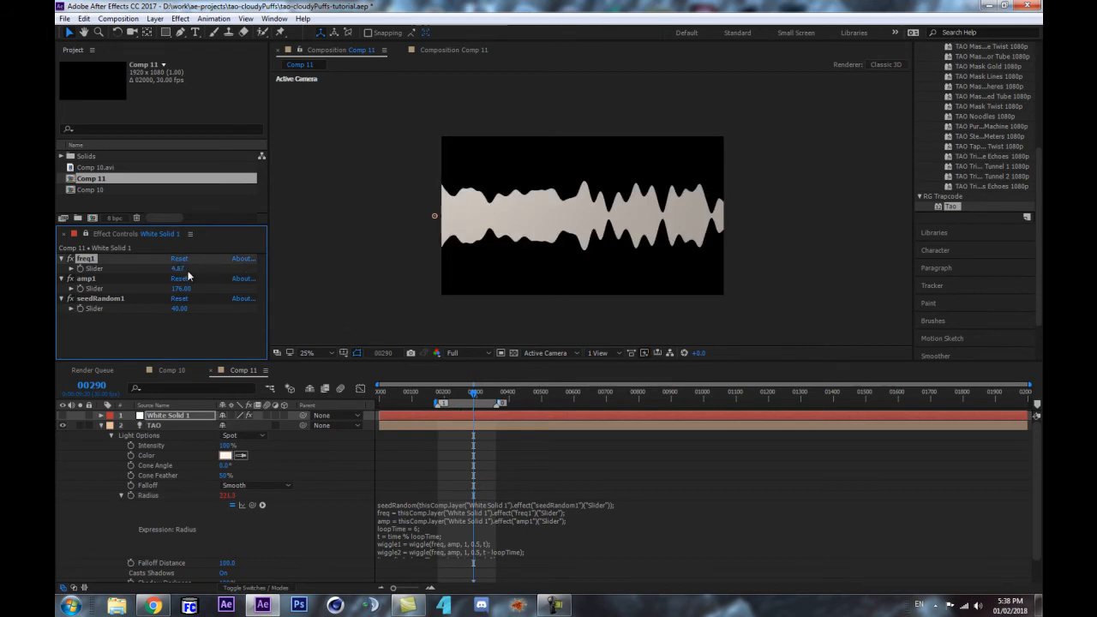
pyautogui.click(180, 269)
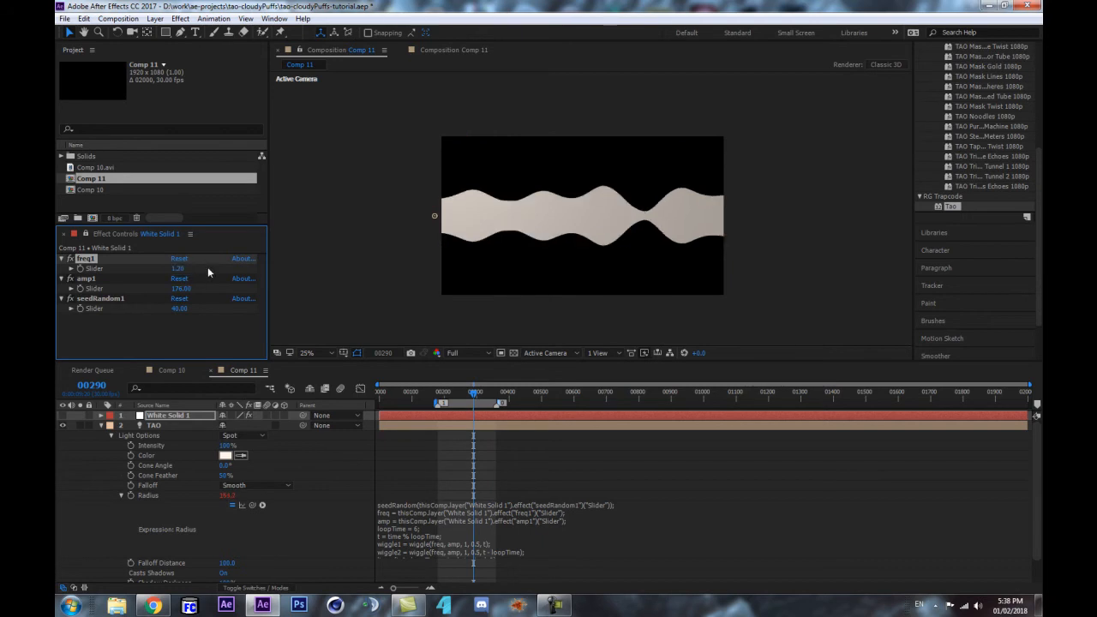
pyautogui.moveTo(474, 393)
pyautogui.mouseDown()
pyautogui.moveTo(442, 398)
pyautogui.moveTo(487, 403)
pyautogui.moveTo(473, 398)
pyautogui.mouseUp()
pyautogui.press('space')
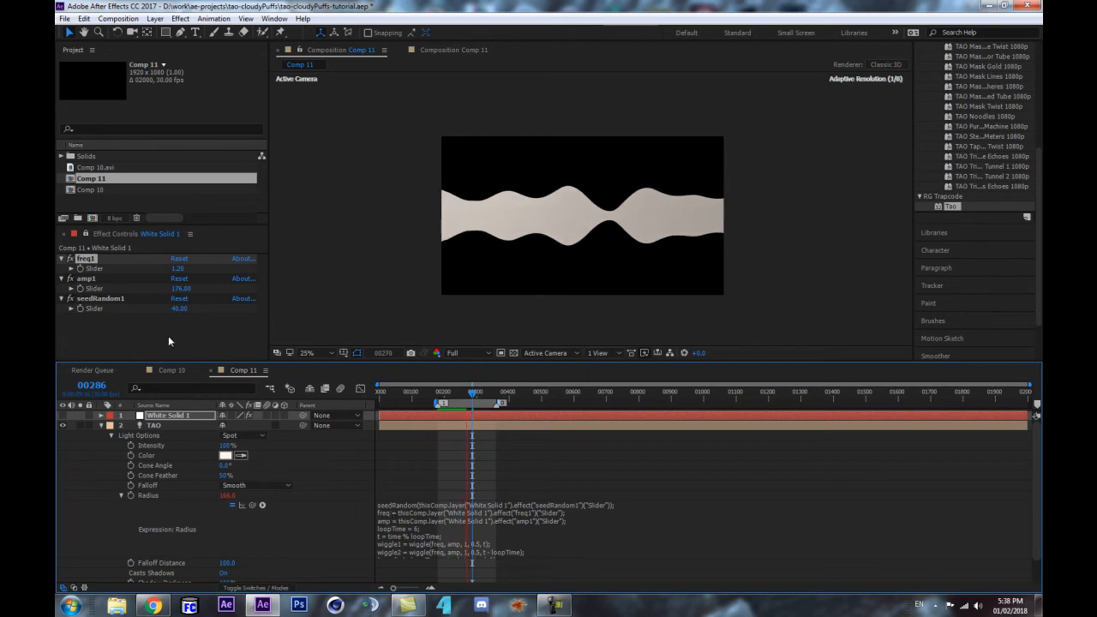
# Step: Try several seedRandom1 values for different wave shapes, ending with the slider set to 129
pyautogui.moveTo(178, 313)
pyautogui.mouseDown()
pyautogui.moveTo(190, 305)
pyautogui.moveTo(184, 313)
pyautogui.mouseUp()
pyautogui.click(182, 312)
pyautogui.write('67')
pyautogui.press('Return')
pyautogui.click(177, 309)
pyautogui.write('77')
pyautogui.press('Return')
pyautogui.click(185, 311)
pyautogui.write('86')
pyautogui.press('Return')
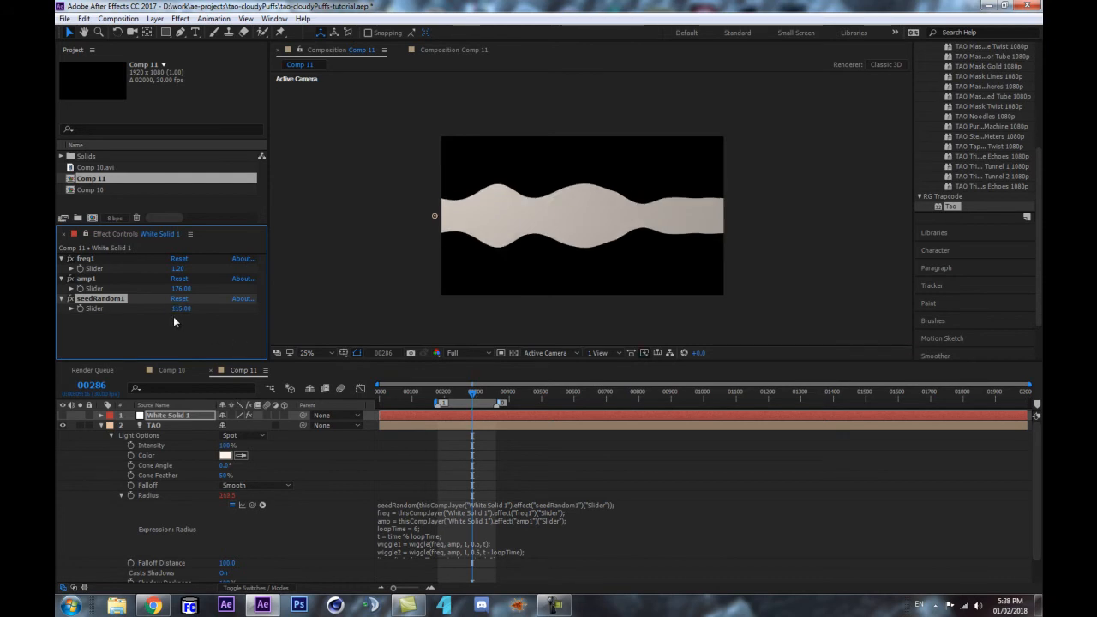
pyautogui.click(185, 311)
pyautogui.write('129')
pyautogui.press('Return')
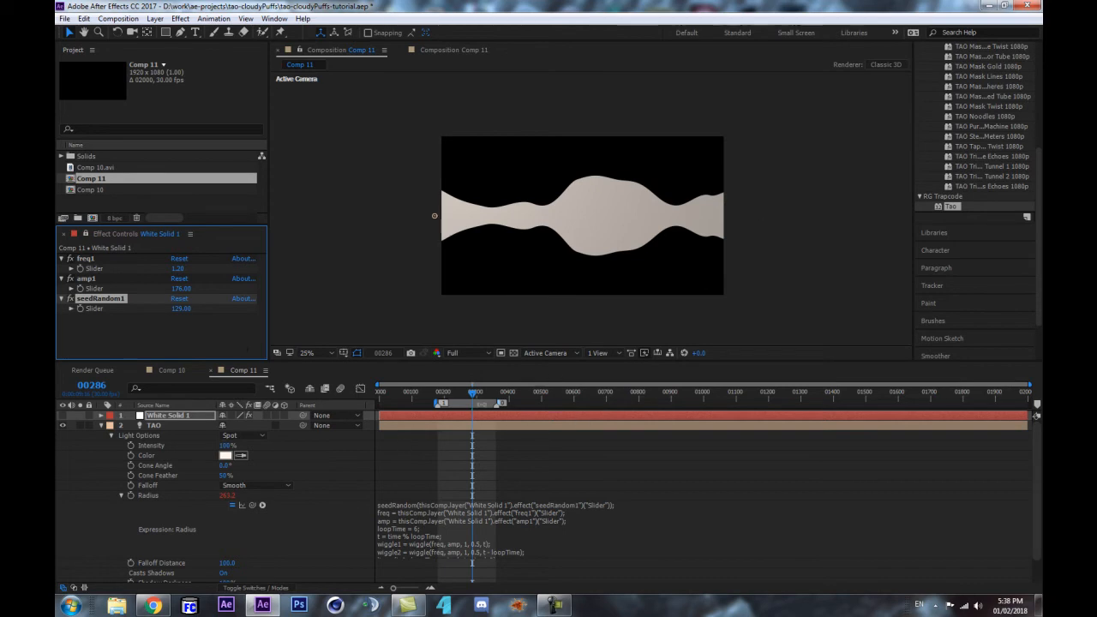
# Step: Preview the new wave pattern and lower the light's base Radius to slim the ribbon
pyautogui.click(462, 394)
pyautogui.moveTo(462, 396); pyautogui.dragTo(470, 396)
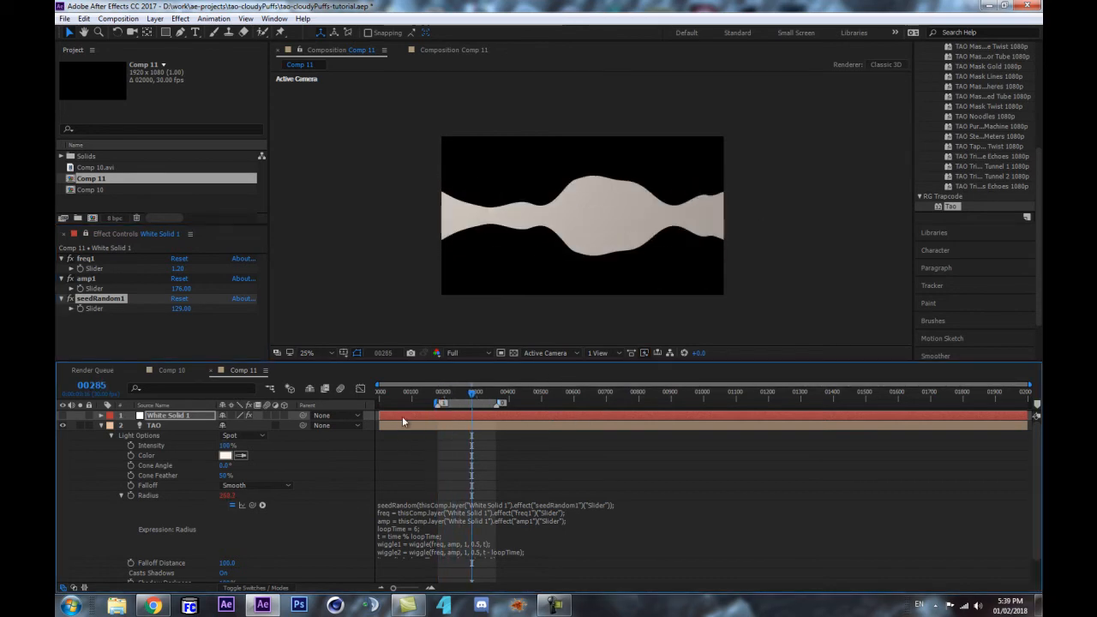
pyautogui.press('space')
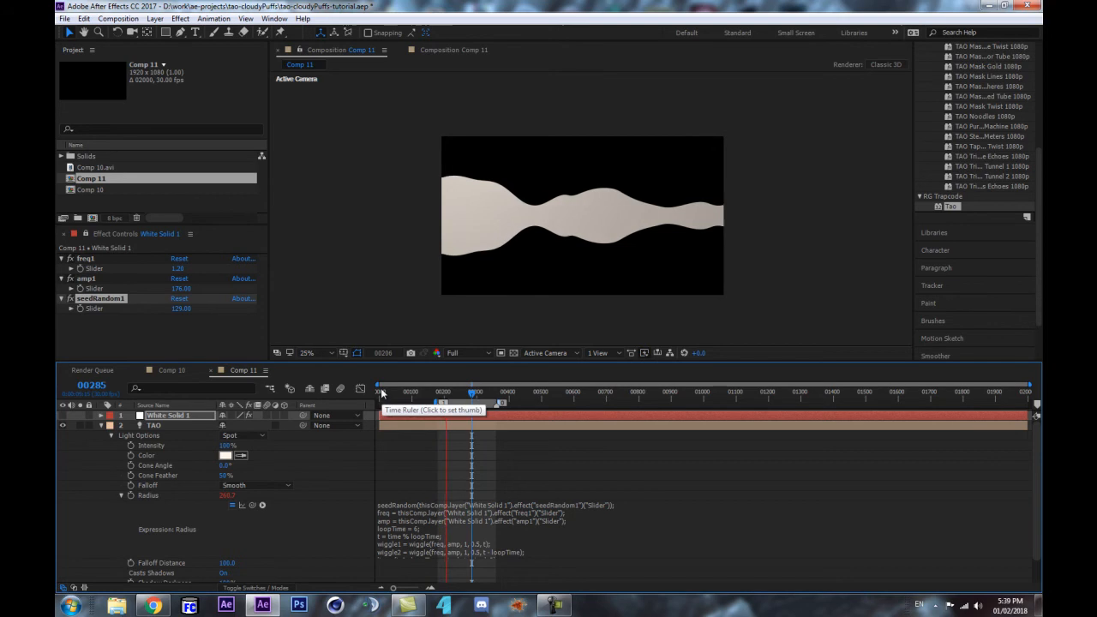
pyautogui.press('space')
pyautogui.moveTo(226, 499); pyautogui.dragTo(204, 505)
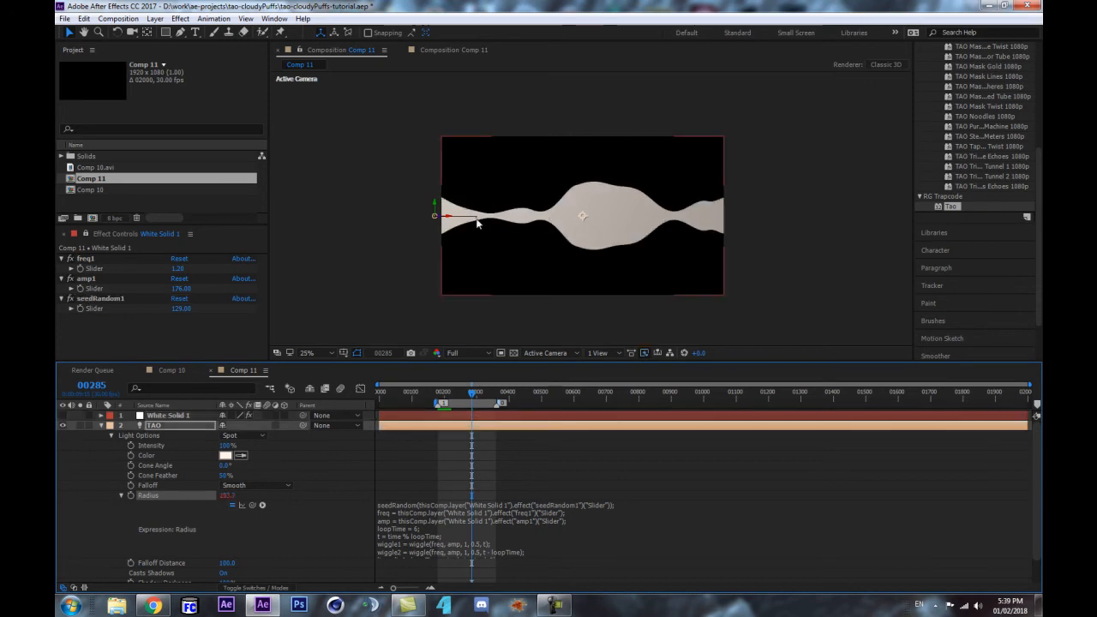
pyautogui.moveTo(462, 393); pyautogui.dragTo(460, 394)
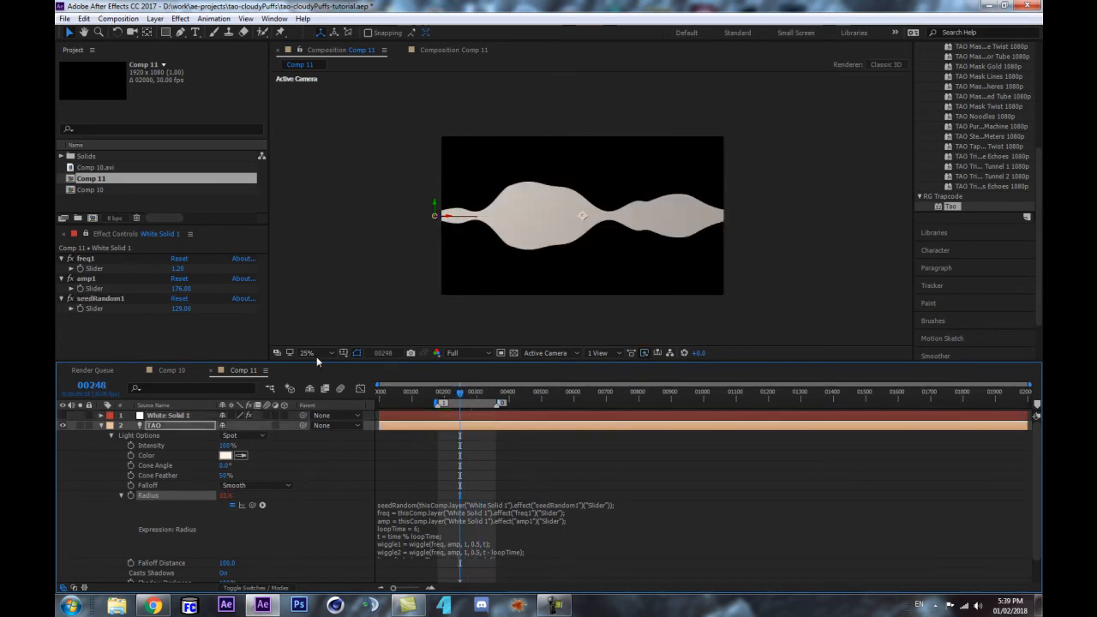
# Step: Collapse the TAO light's properties and preview the slimmer looping ribbon
pyautogui.click(100, 426)
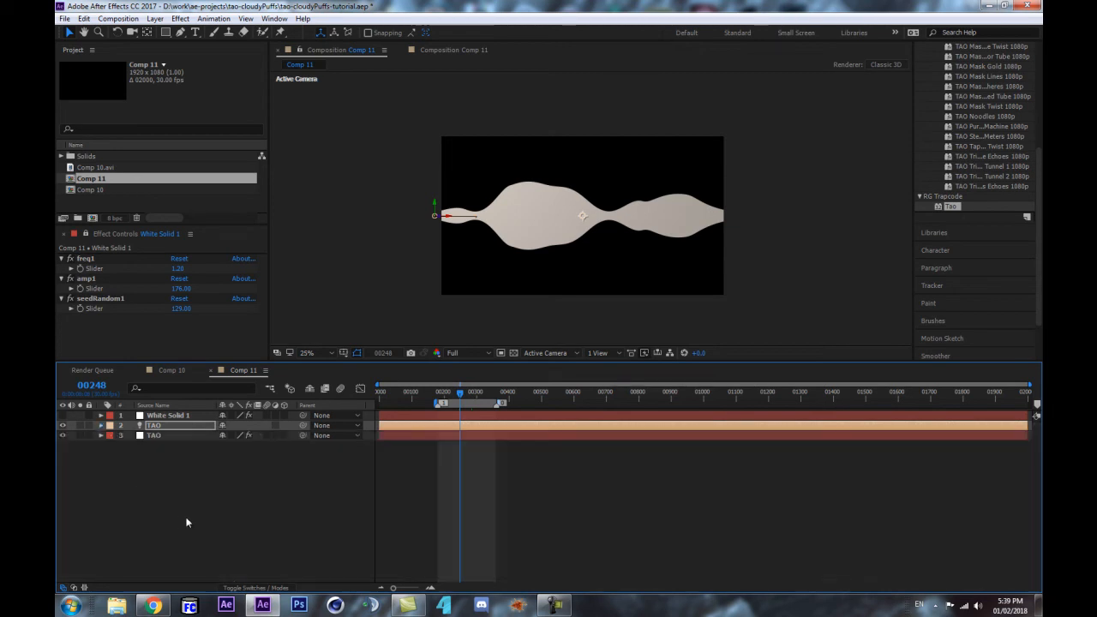
pyautogui.click(185, 516)
pyautogui.moveTo(460, 394); pyautogui.dragTo(470, 393)
pyautogui.press('space')
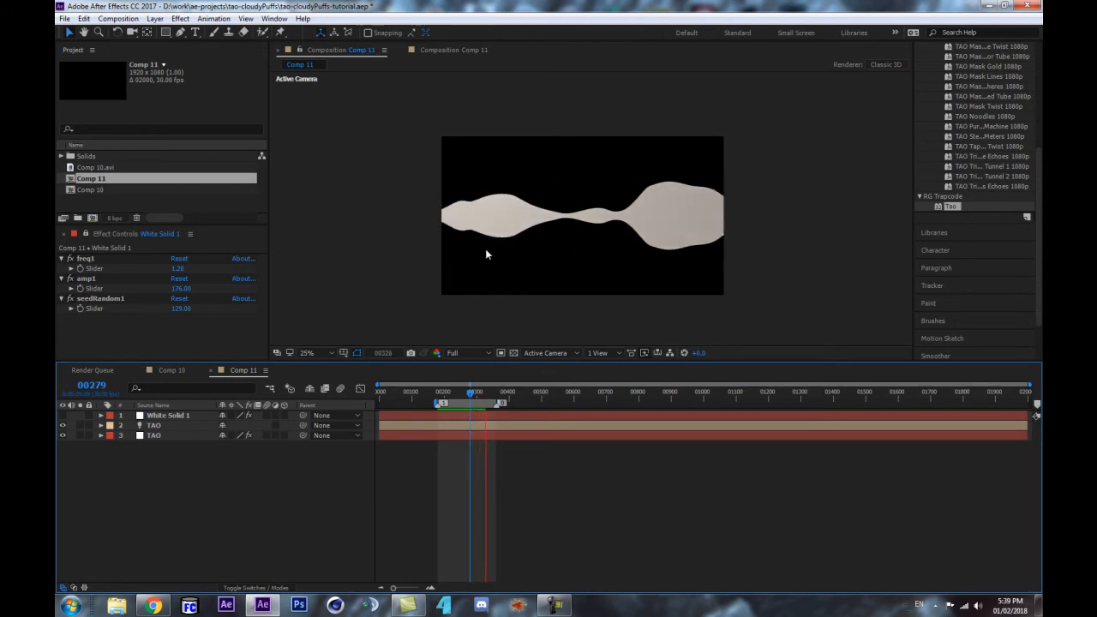
pyautogui.click(462, 392)
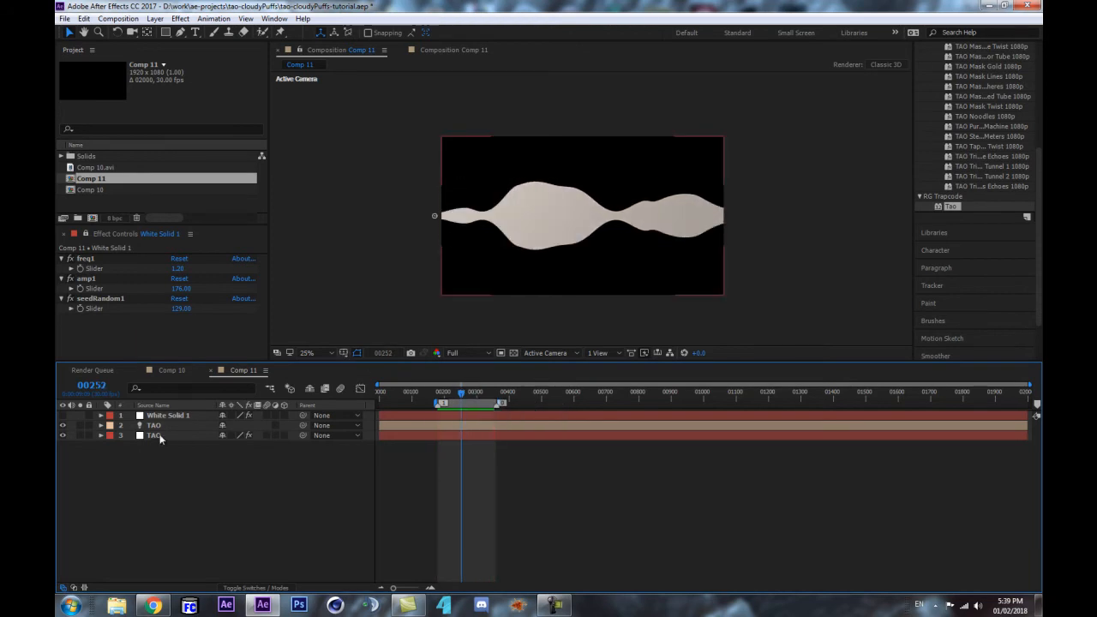
# Step: Unlock the effect controls with the TAO solid selected and bring up its Offset Animation Sequence settings
pyautogui.click(179, 436)
pyautogui.moveTo(248, 360); pyautogui.dragTo(248, 395)
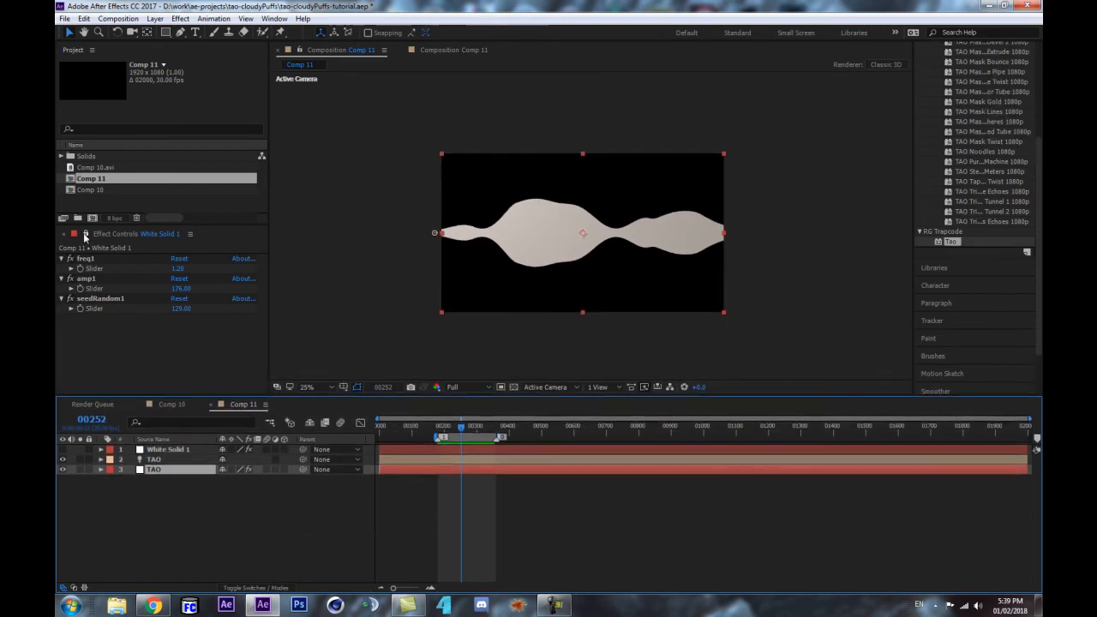
pyautogui.click(84, 234)
pyautogui.scroll(-8, 158, 317)
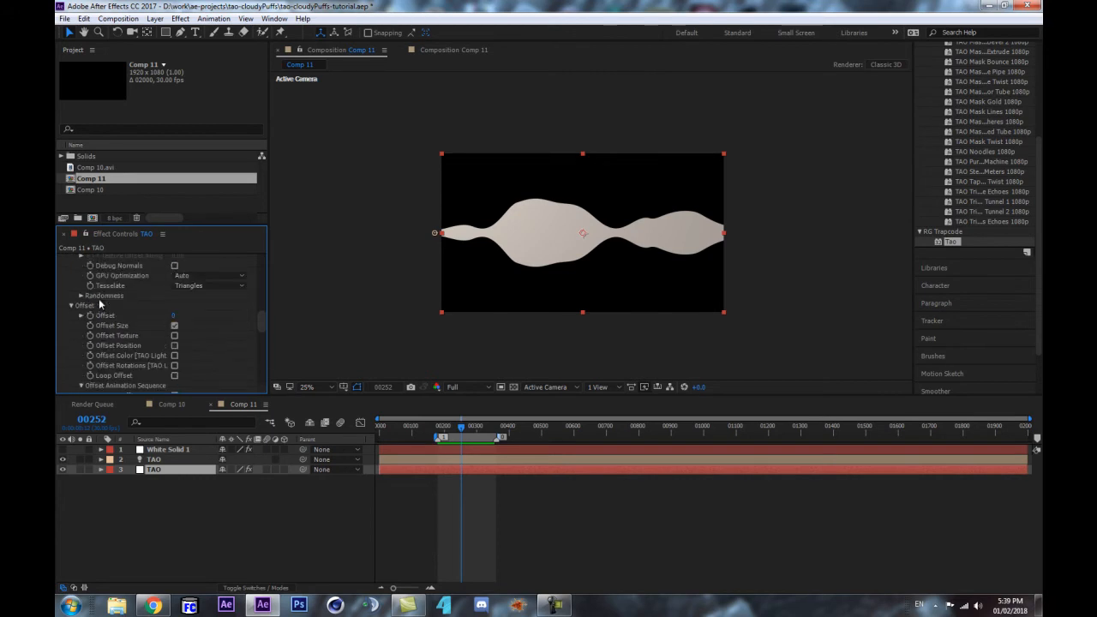
pyautogui.scroll(-1, 144, 330)
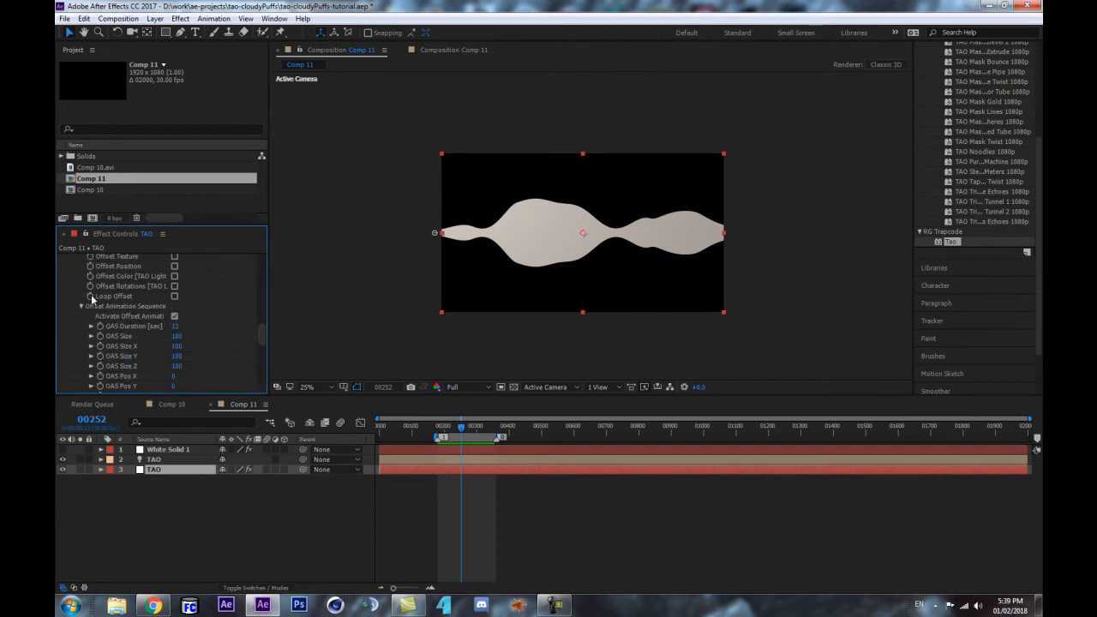
pyautogui.scroll(-4, 137, 326)
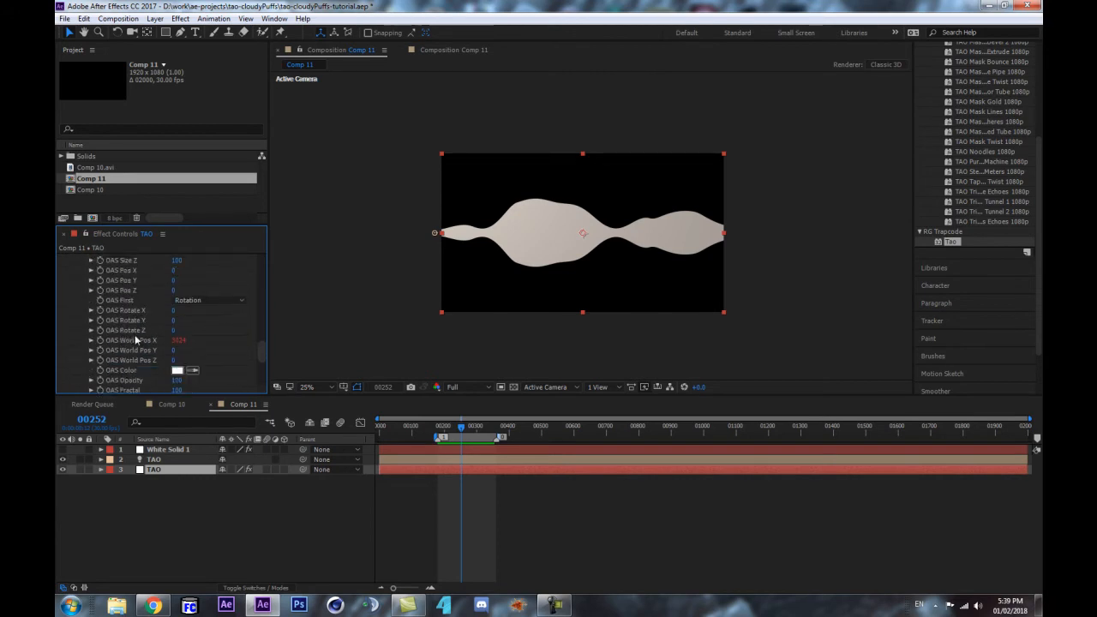
pyautogui.scroll(2, 138, 336)
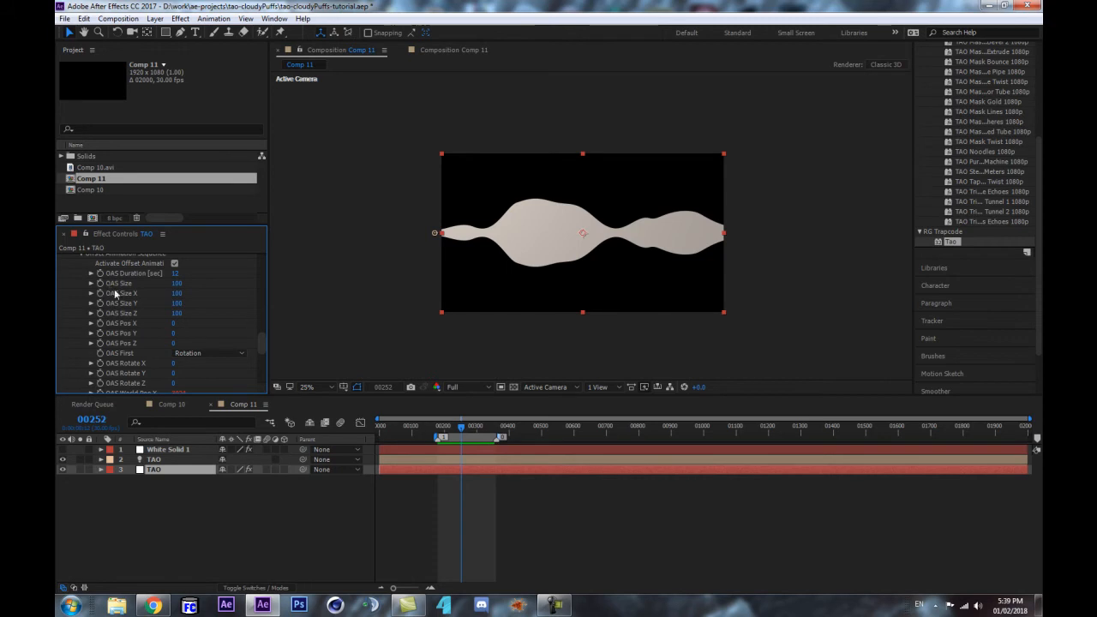
# Step: Test OAS Size Y at 0 and OAS Size X at 0 and other reduced values, undoing each change
pyautogui.click(176, 303)
pyautogui.write('0')
pyautogui.press('Return')
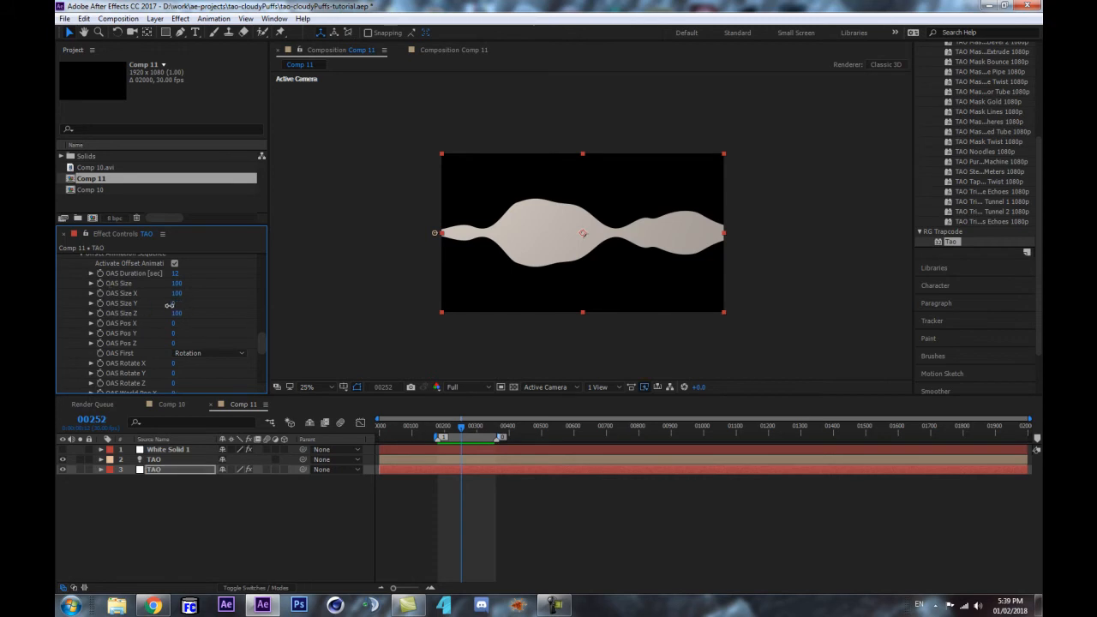
pyautogui.hotkey('ctrl', 'z')
pyautogui.click(175, 293)
pyautogui.write('0')
pyautogui.press('Return')
pyautogui.hotkey('ctrl', 'z')
pyautogui.click(176, 284)
pyautogui.click(220, 298)
pyautogui.moveTo(176, 296); pyautogui.dragTo(170, 297)
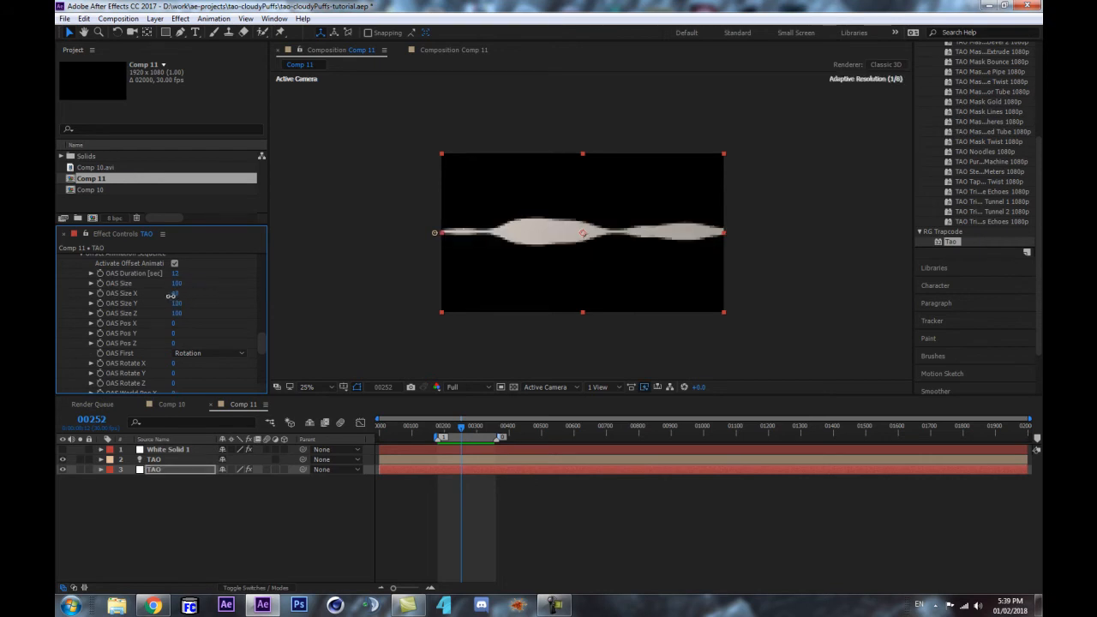
pyautogui.hotkey('ctrl', 'z')
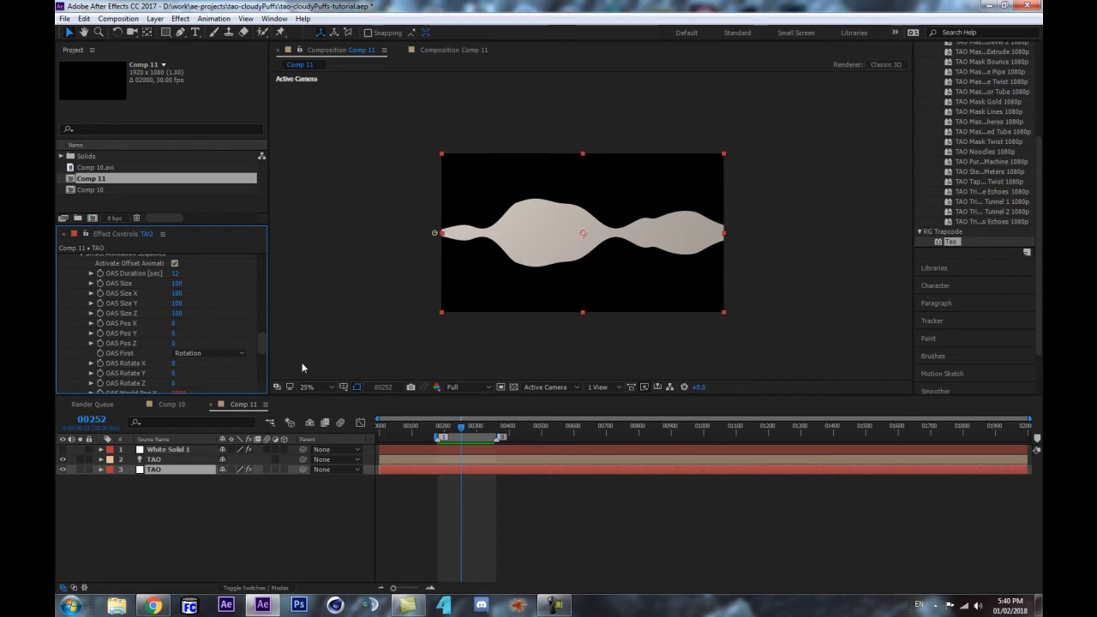
# Step: Check the looping wiggle code on the motionscript page in the browser, and return to the TAO solid's Offset Animation Sequence settings in After Effects
pyautogui.click(152, 606)
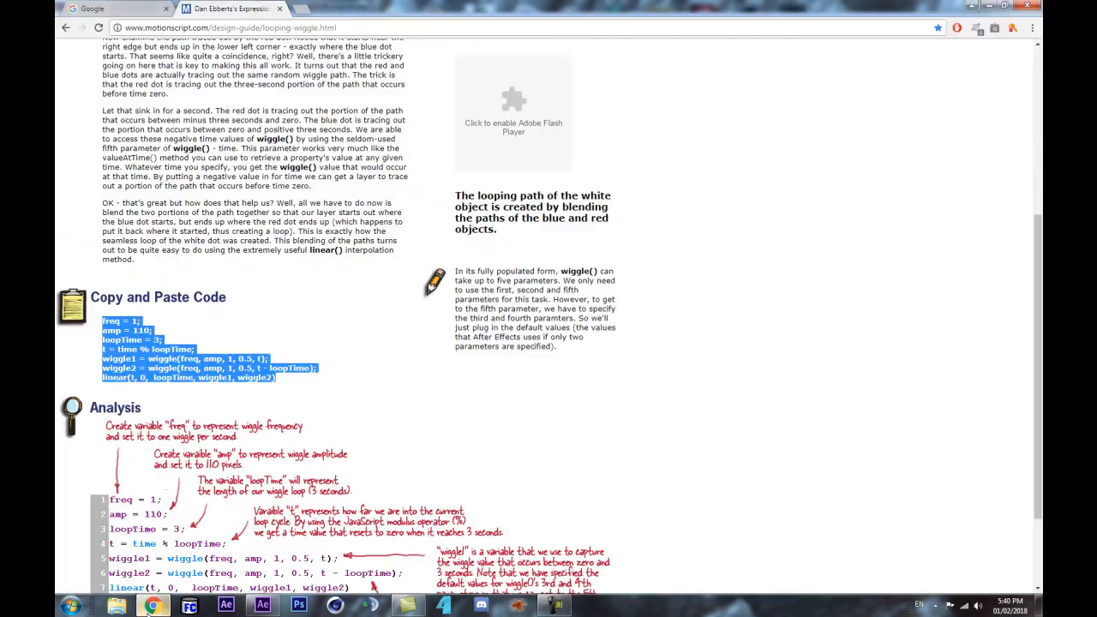
pyautogui.click(152, 606)
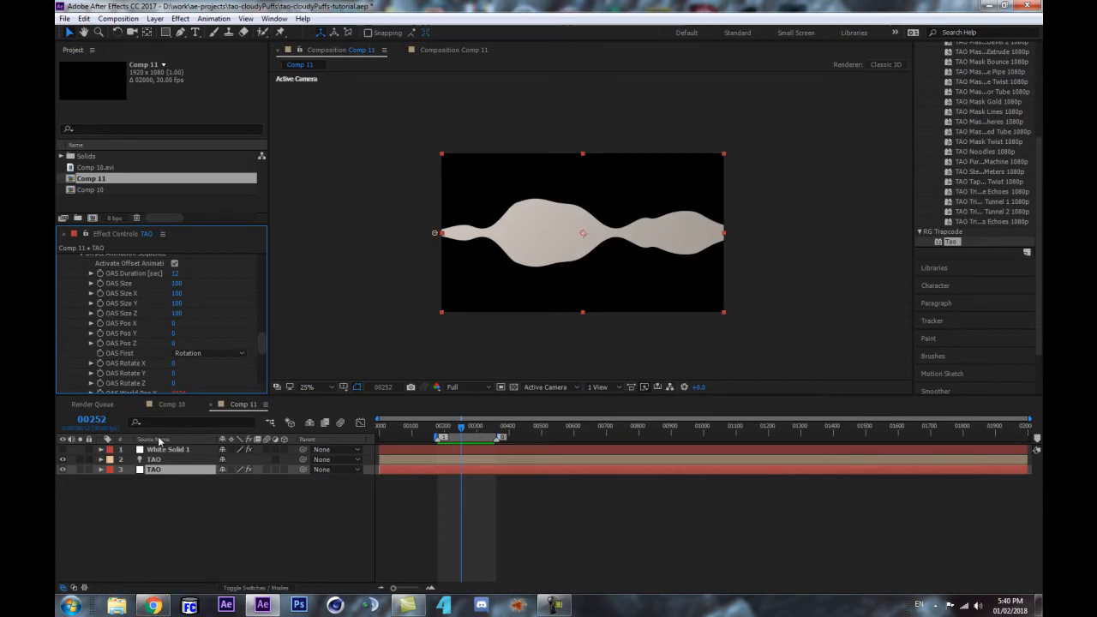
pyautogui.click(185, 496)
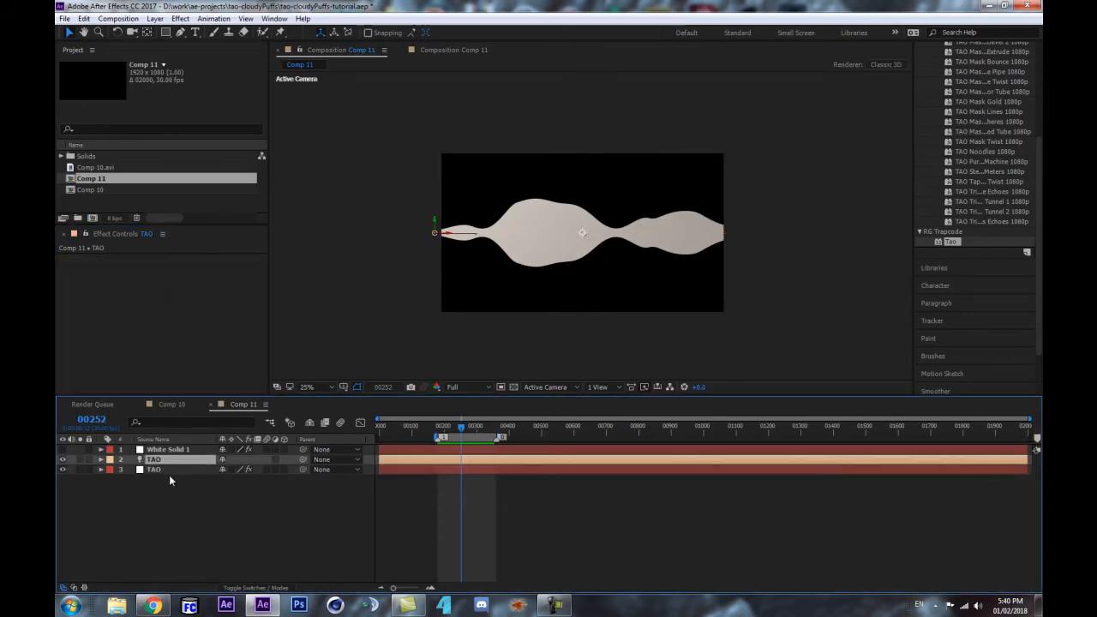
pyautogui.click(171, 469)
pyautogui.scroll(-5, 141, 359)
pyautogui.scroll(-10, 141, 354)
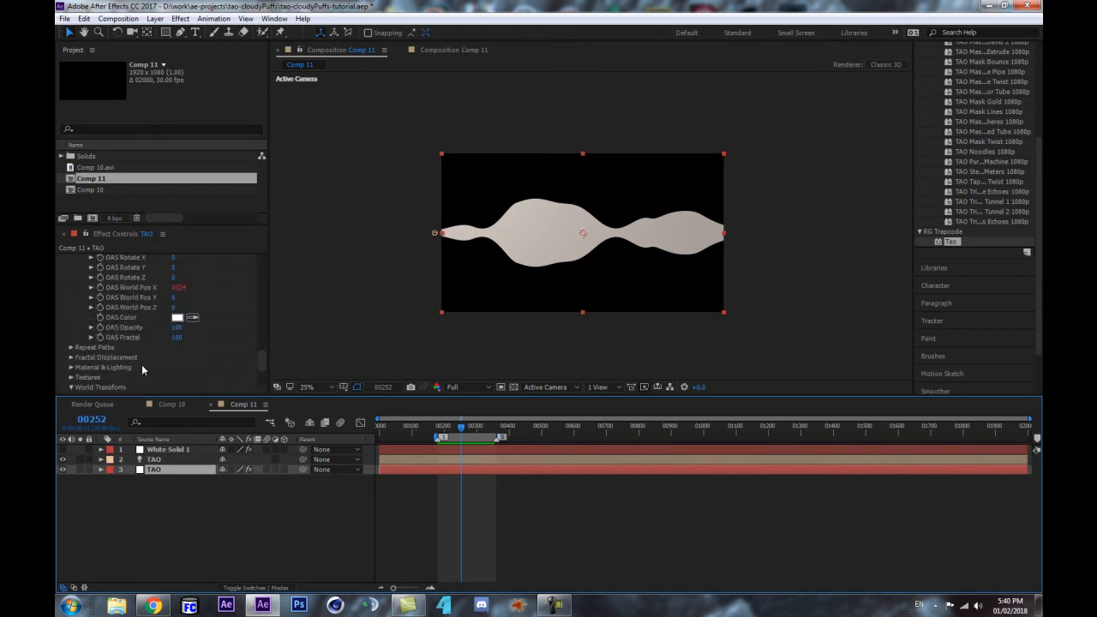
pyautogui.scroll(1, 106, 357)
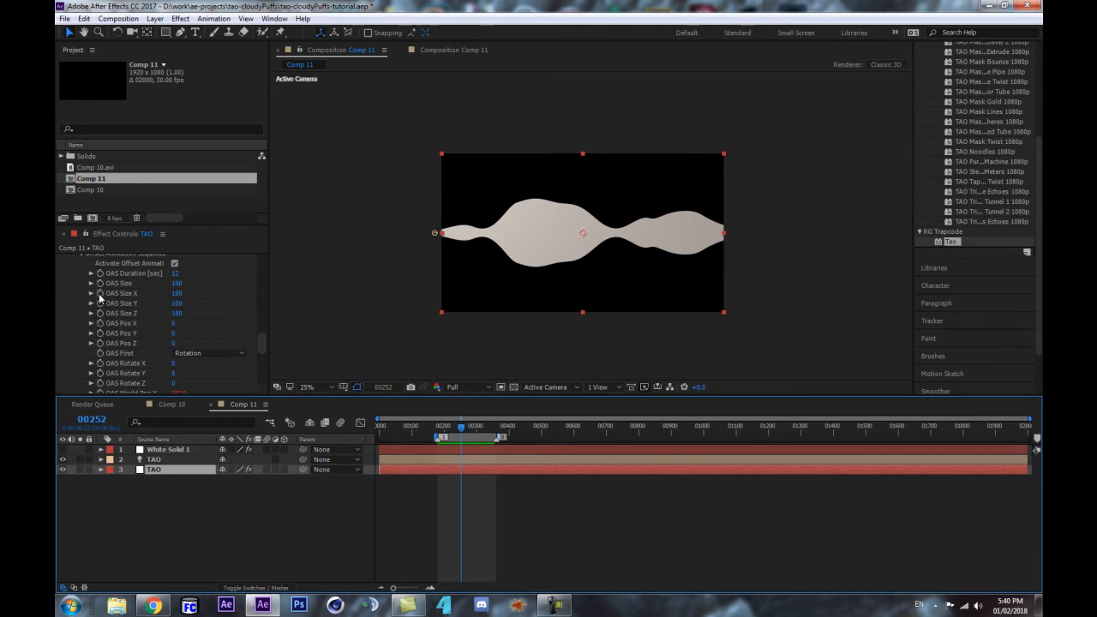
# Step: Paste the looping wiggle code as an expression on the TAO solid's OAS Size X and preview the motion
pyautogui.keyDown('alt'); pyautogui.click(99, 294); pyautogui.keyUp('alt')
pyautogui.hotkey('ctrl', 'v')
pyautogui.click(350, 515)
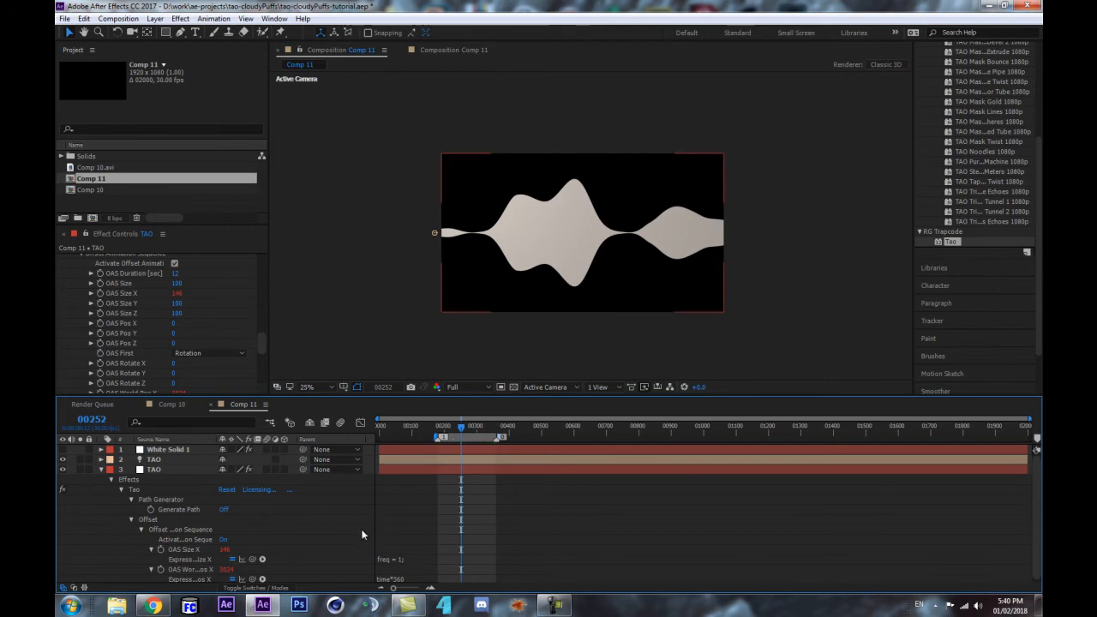
pyautogui.press('space')
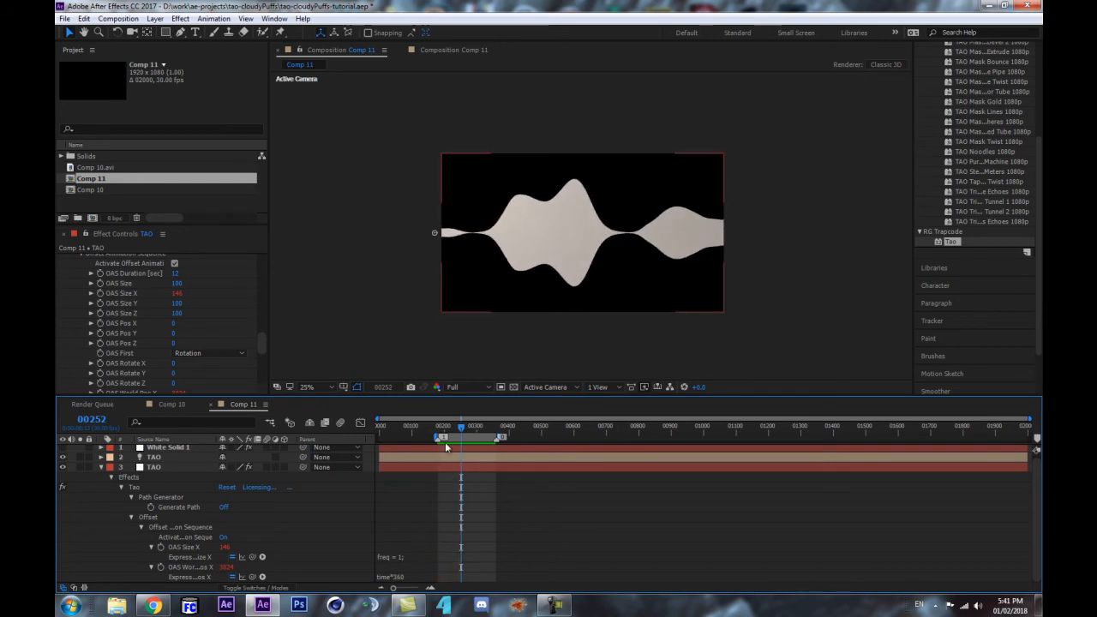
# Step: Enlarge the timeline area and expand the OAS Size X expression so all its lines are readable
pyautogui.moveTo(447, 397)
pyautogui.mouseDown()
pyautogui.moveTo(448, 307)
pyautogui.moveTo(459, 397)
pyautogui.mouseUp()
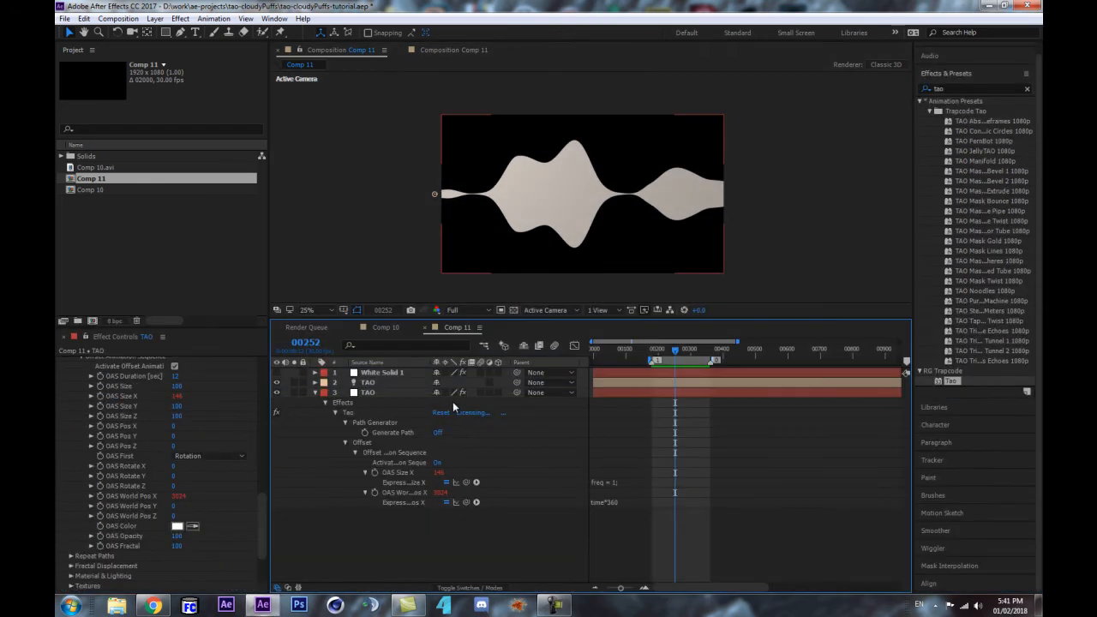
pyautogui.moveTo(568, 334); pyautogui.dragTo(501, 591)
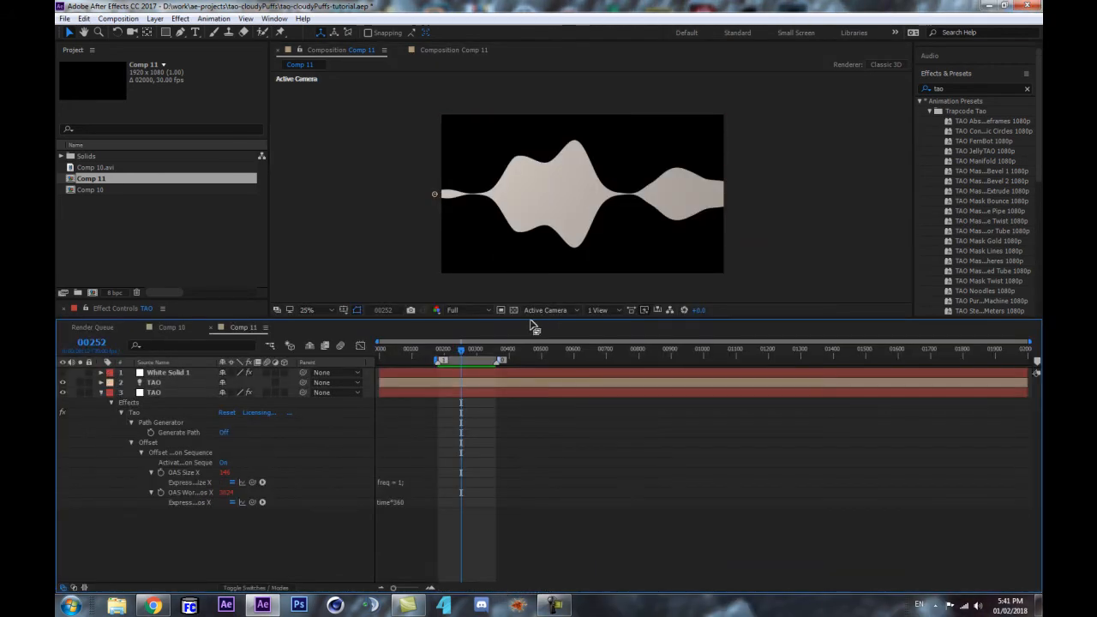
pyautogui.moveTo(530, 316); pyautogui.dragTo(524, 343)
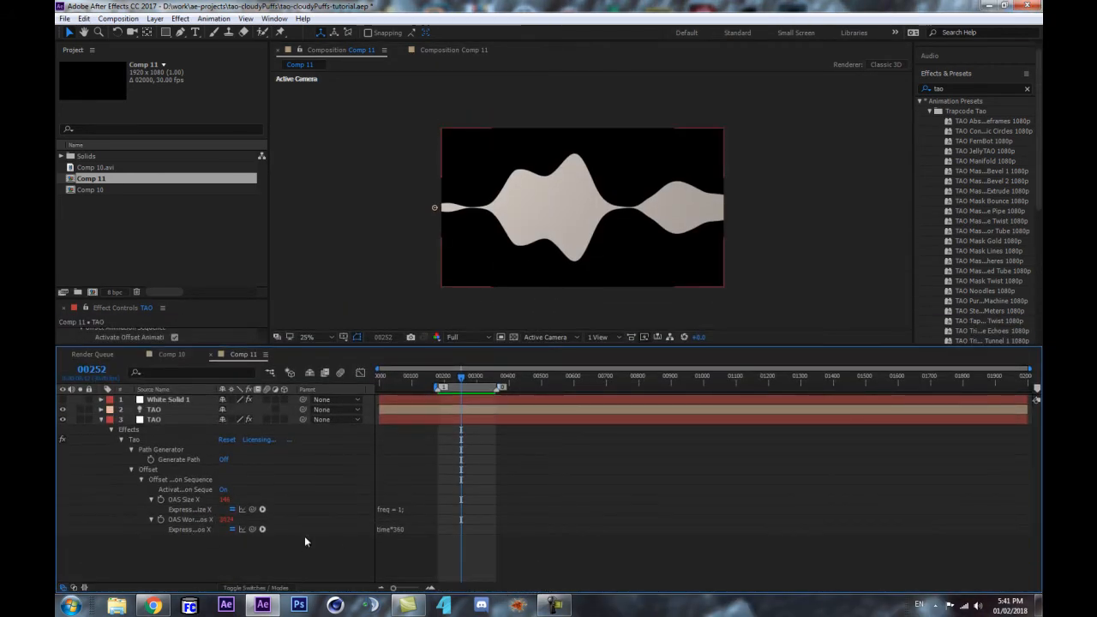
pyautogui.click(412, 529)
pyautogui.click(409, 510)
pyautogui.click(342, 540)
# Step: Try time*320 as the OAS World Pos X expression, settle on time*340, and check the ribbon from marker 1 onward
pyautogui.click(399, 575)
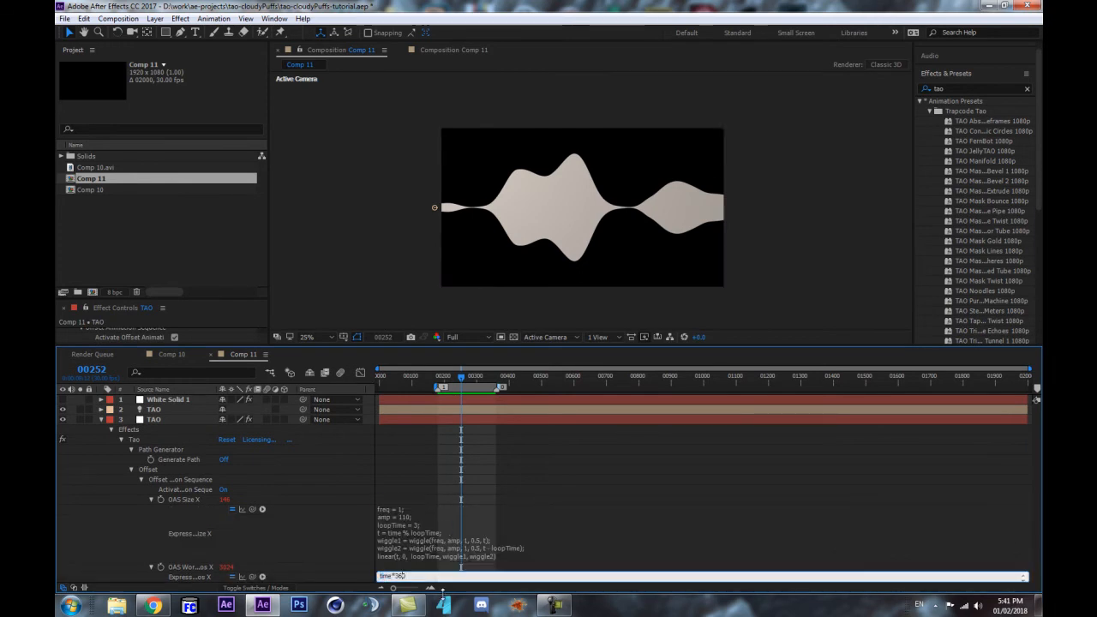
pyautogui.click(310, 495)
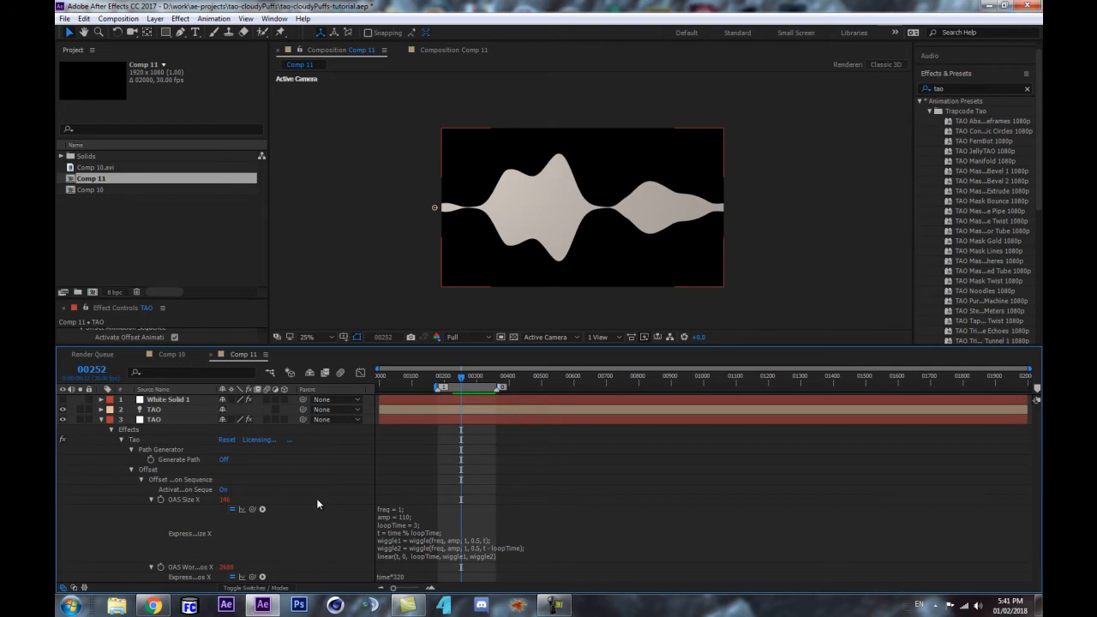
pyautogui.press('1')
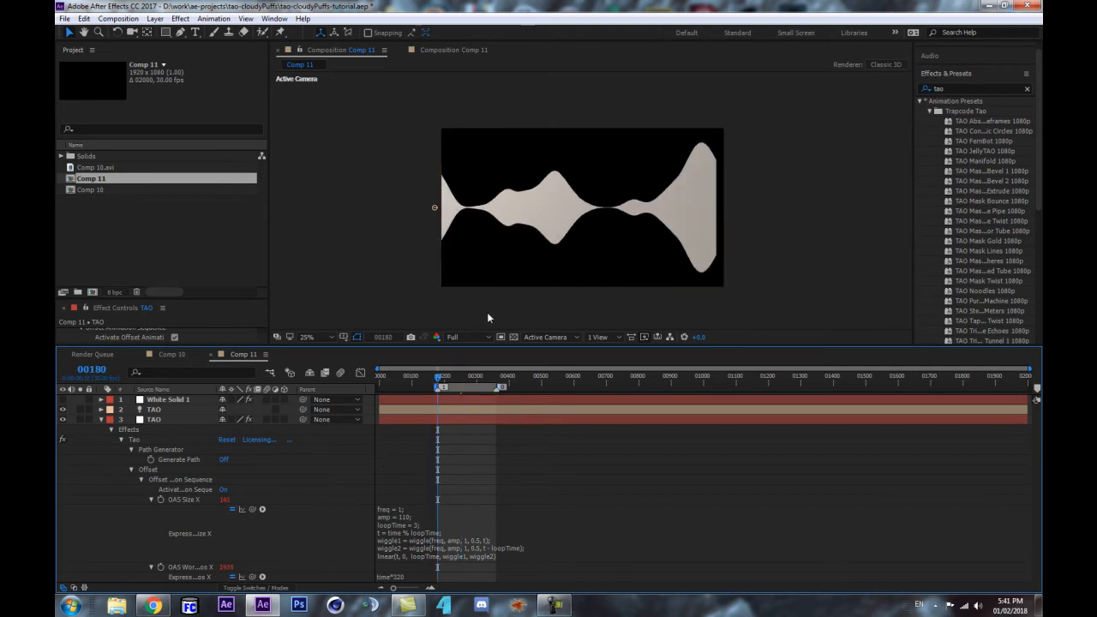
pyautogui.click(400, 576)
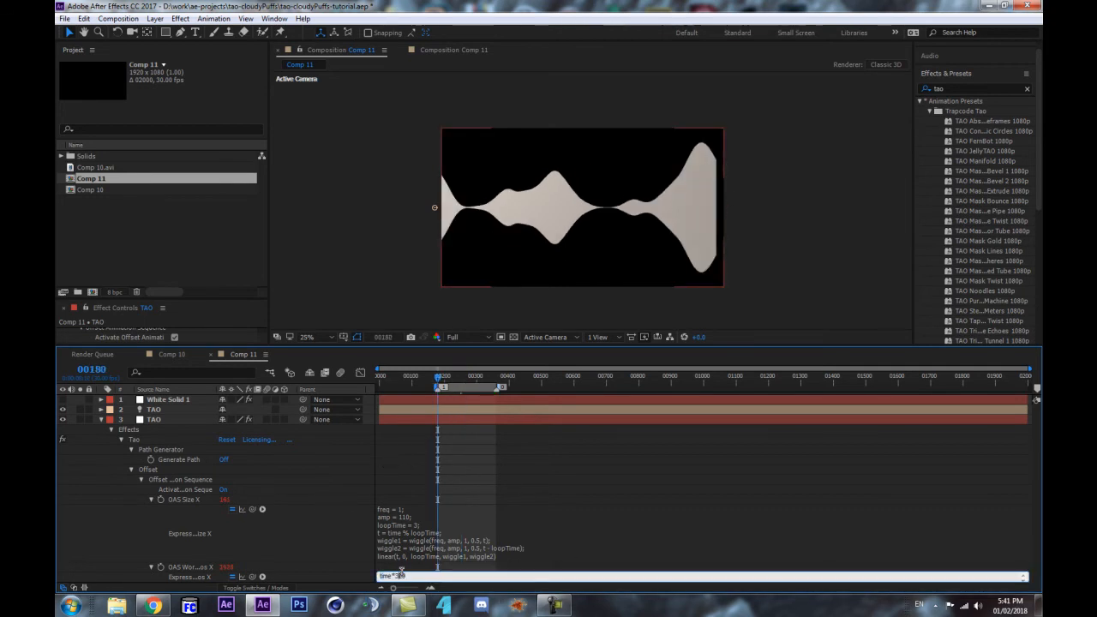
pyautogui.click(348, 549)
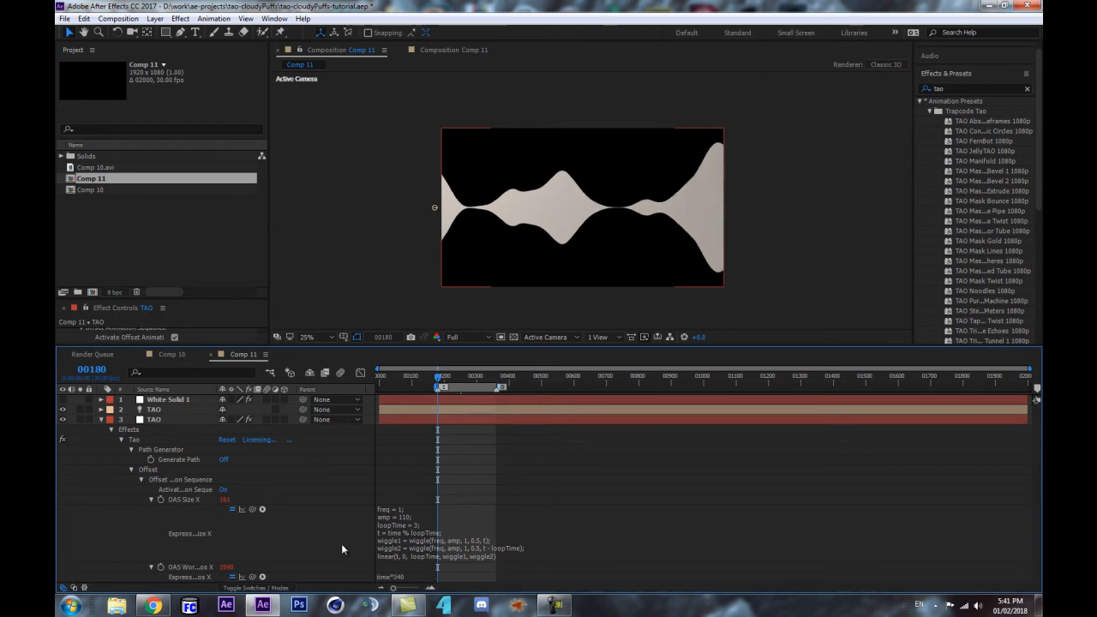
pyautogui.moveTo(439, 378); pyautogui.dragTo(469, 384)
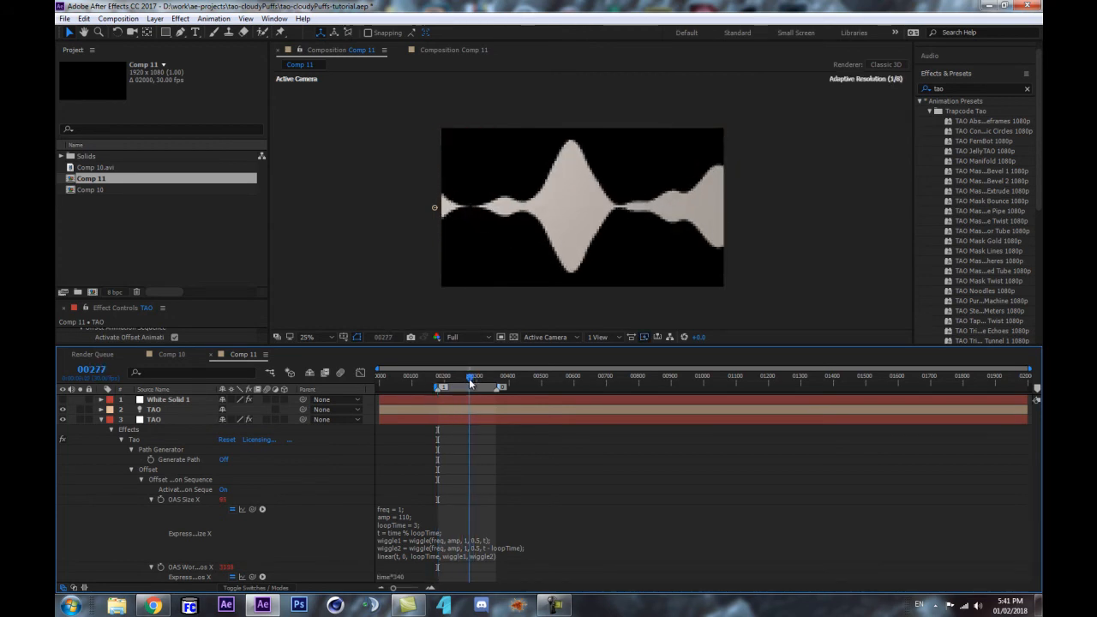
# Step: Set loopTime to 6 in the OAS Size X expression and preview the loop
pyautogui.click(414, 531)
pyautogui.click(420, 530)
pyautogui.click(391, 497)
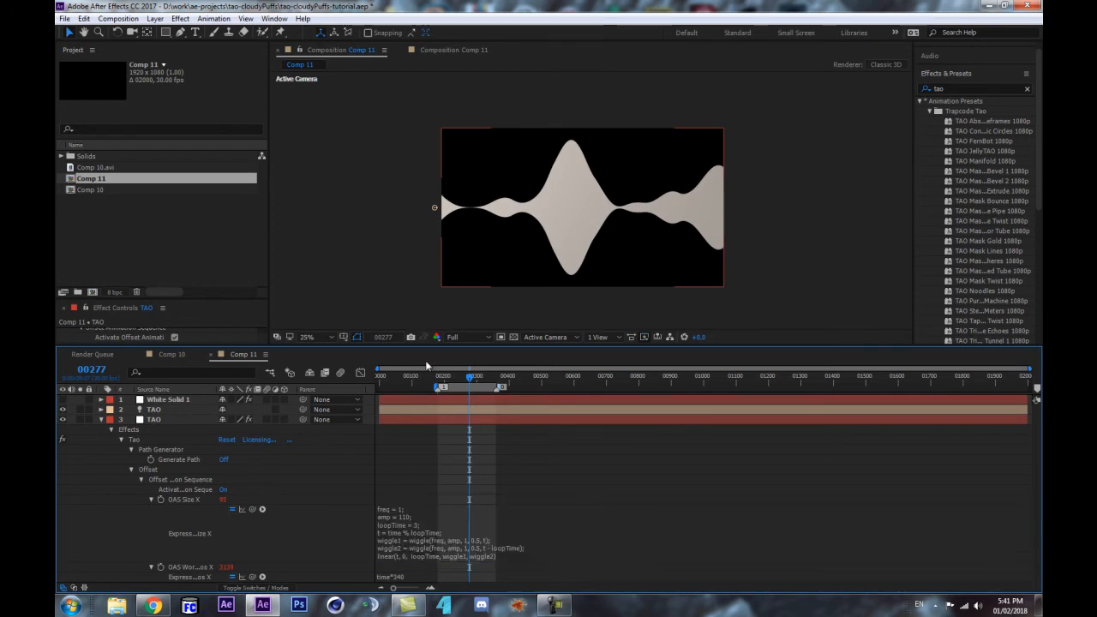
pyautogui.moveTo(411, 391); pyautogui.dragTo(463, 386)
pyautogui.click(419, 523)
pyautogui.click(419, 524)
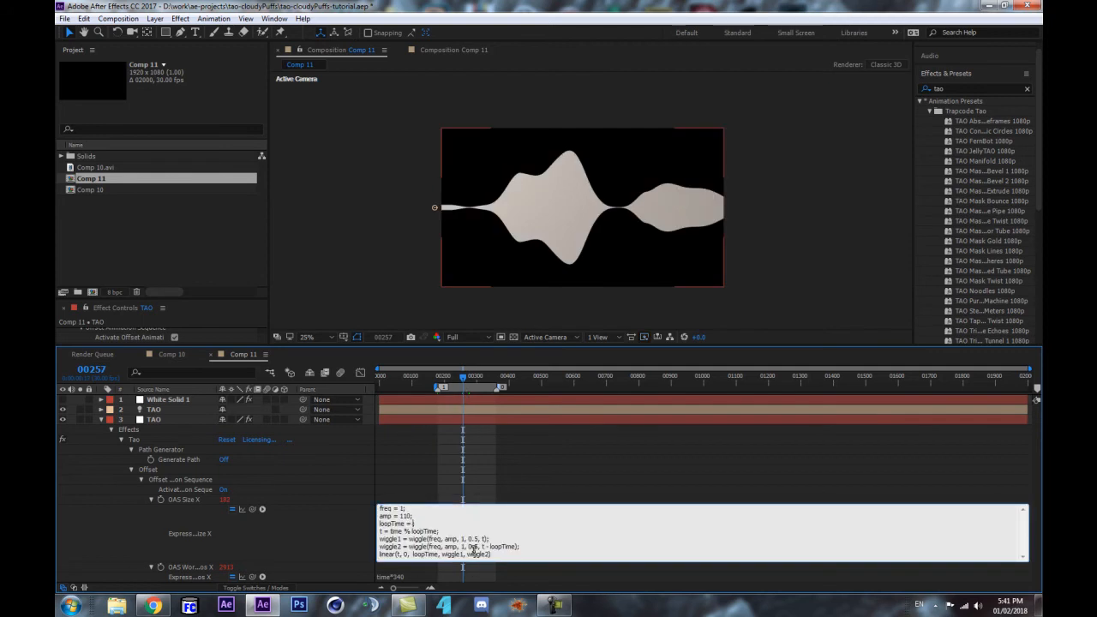
pyautogui.click(290, 563)
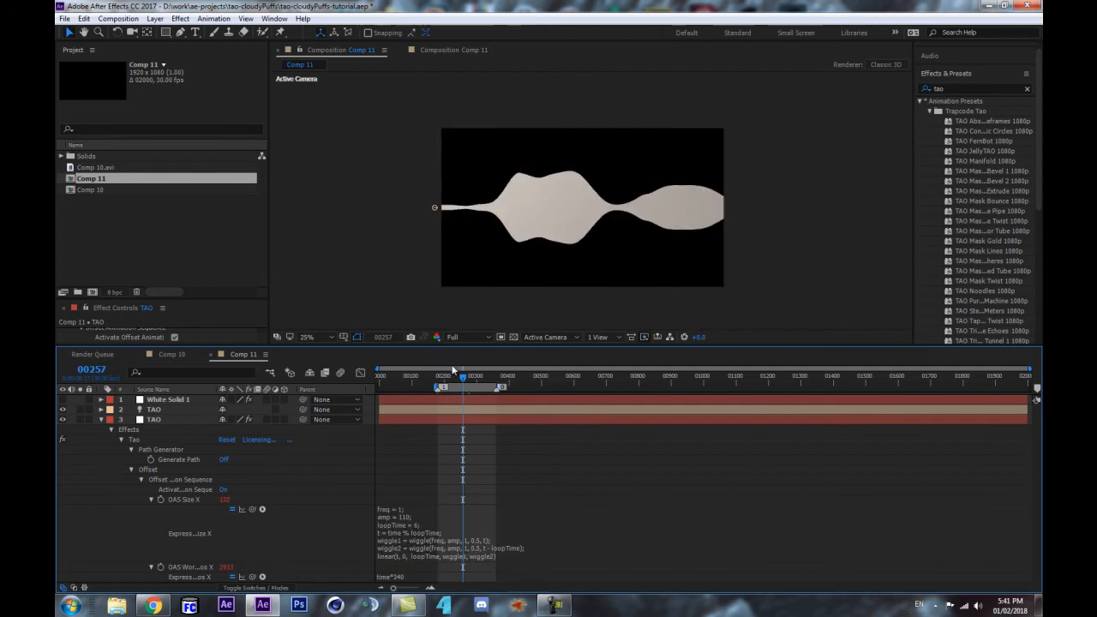
pyautogui.moveTo(445, 378); pyautogui.dragTo(469, 378)
pyautogui.press('space')
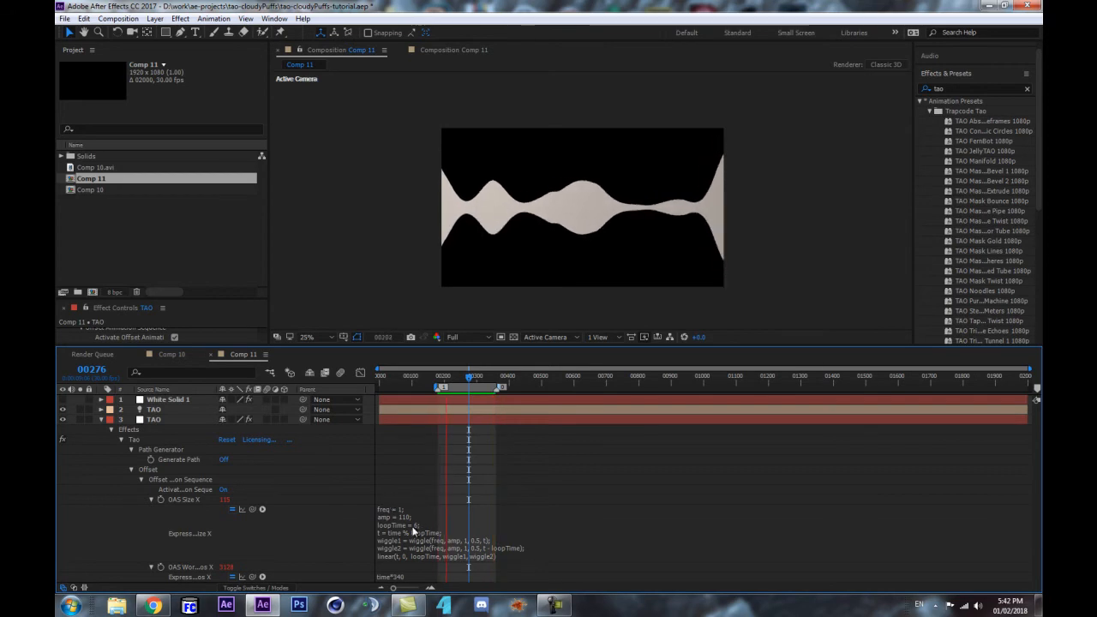
pyautogui.press('space')
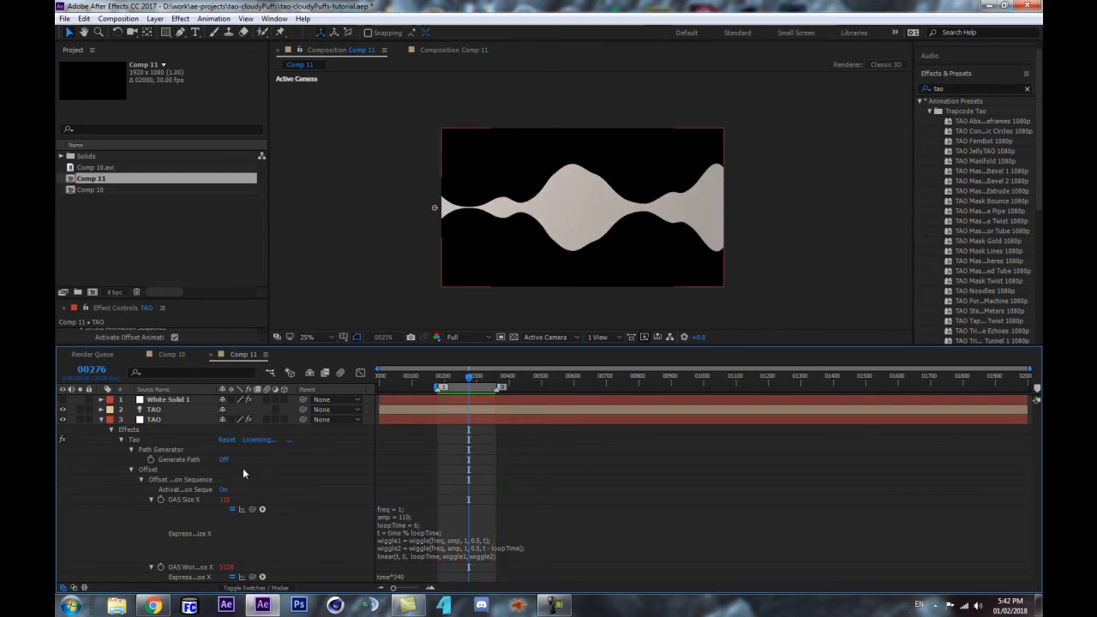
# Step: Temporarily disable the TAO light's Radius expression to preview the Size X wiggle alone, and re-enable it
pyautogui.click(156, 410)
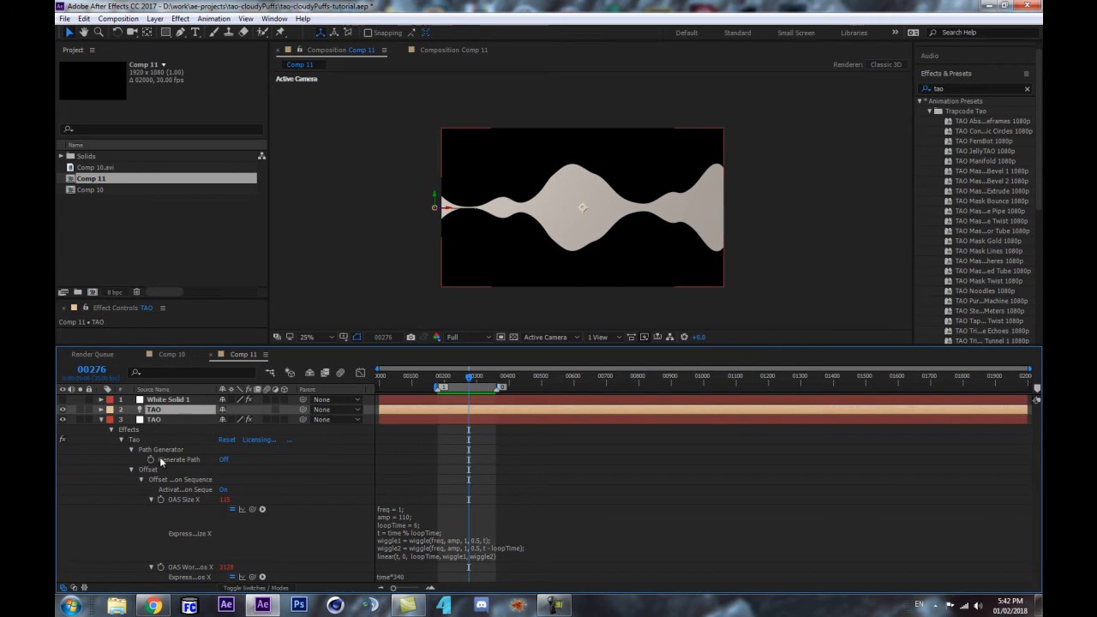
pyautogui.press('u')
pyautogui.press('u')
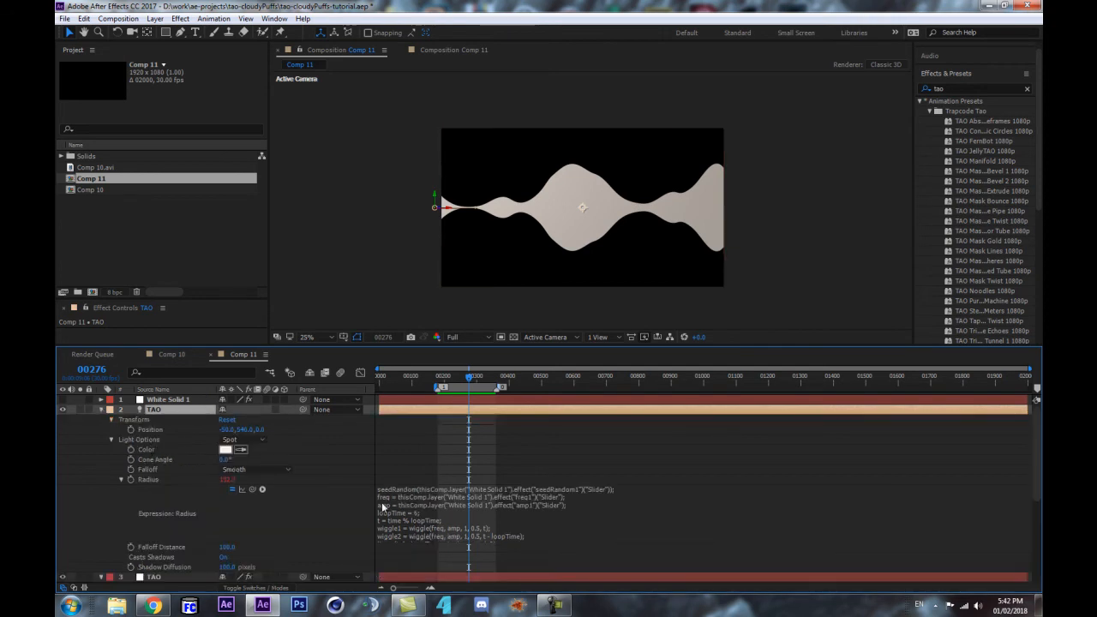
pyautogui.click(231, 490)
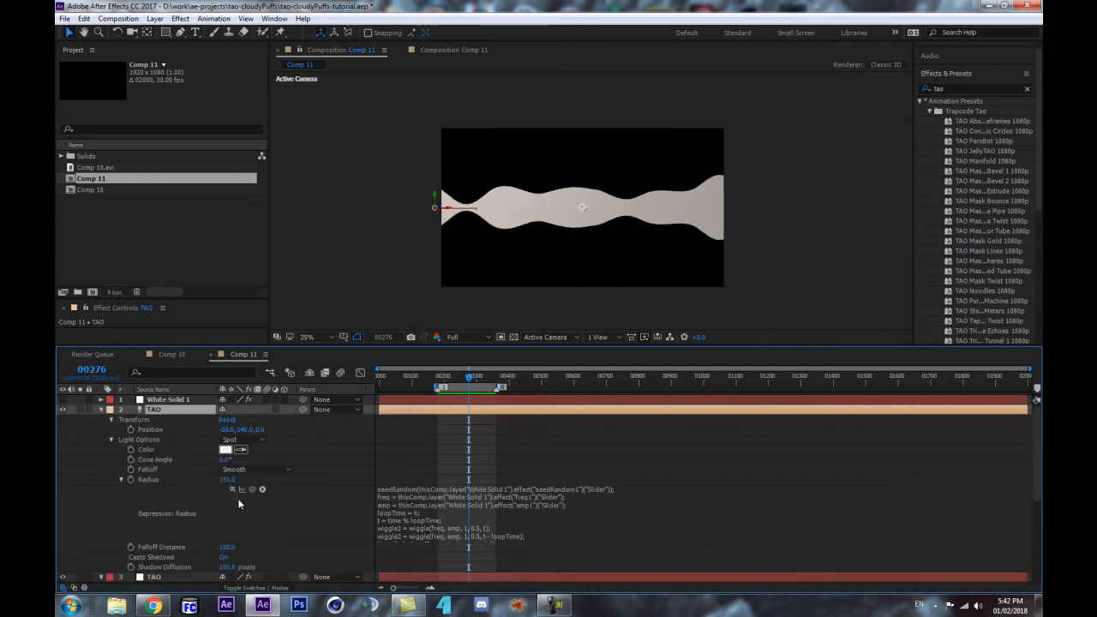
pyautogui.click(304, 539)
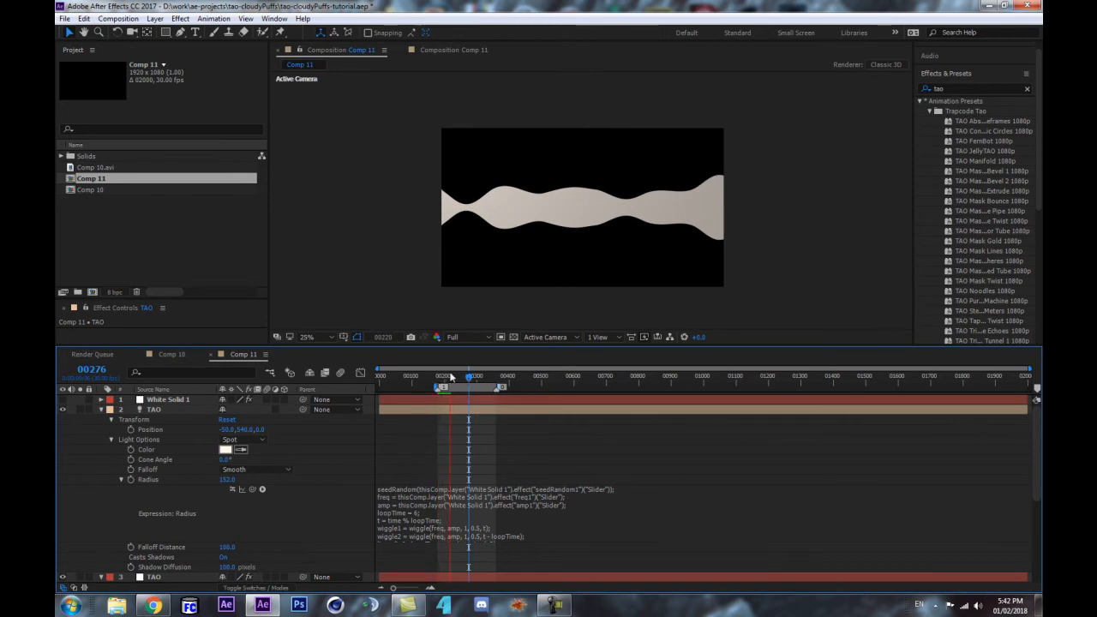
pyautogui.moveTo(450, 378); pyautogui.dragTo(491, 394)
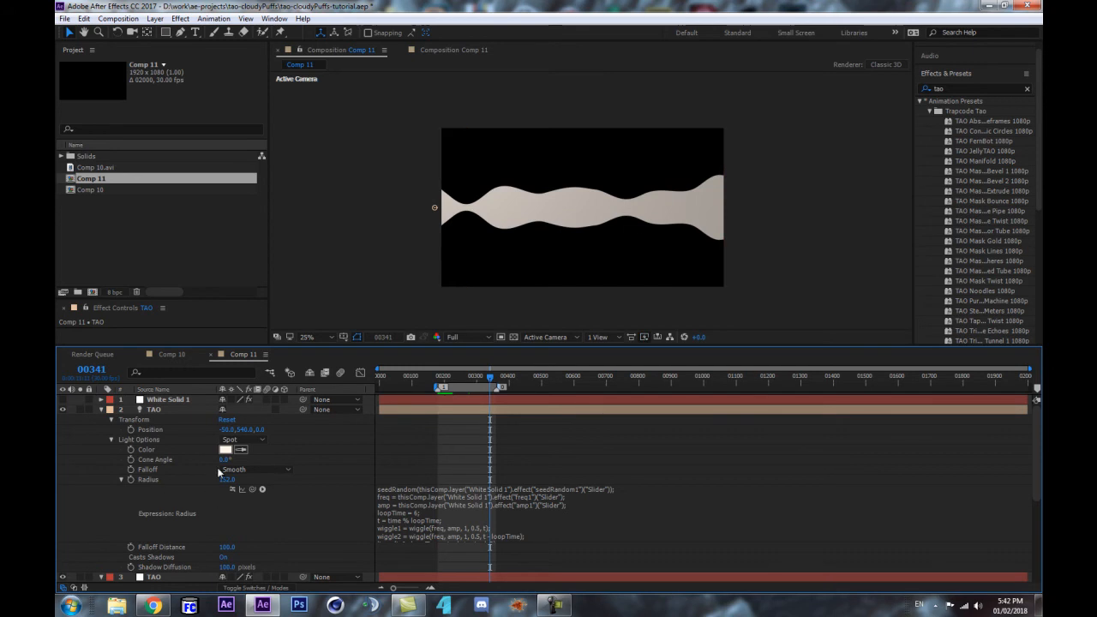
pyautogui.press('space')
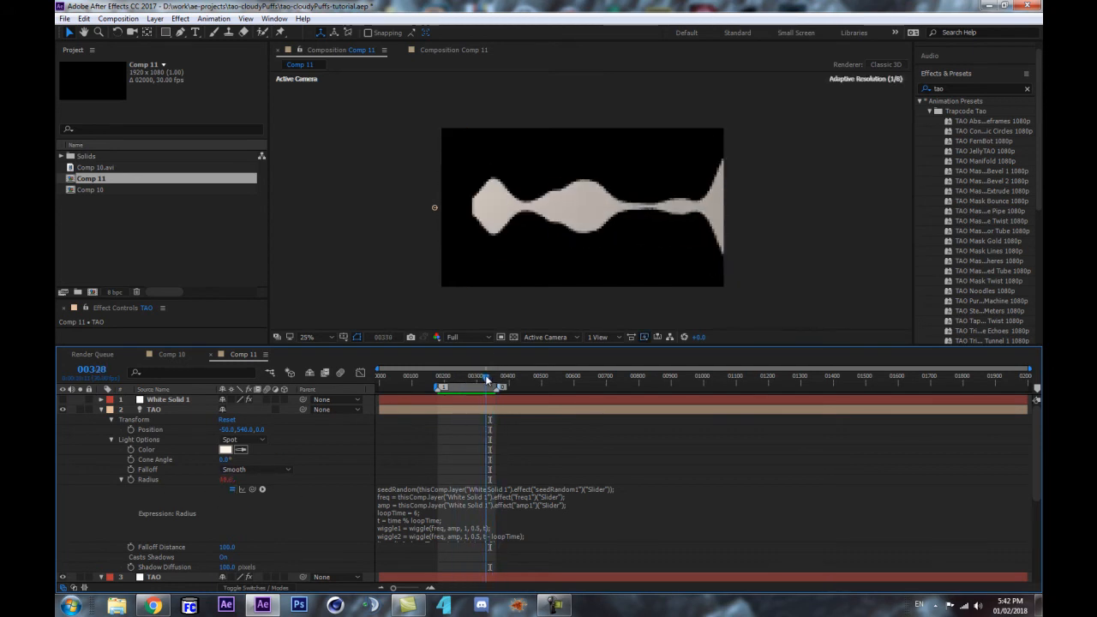
# Step: Set amp to 56 and freq to 0.44 in the OAS Size X expression and preview the calmer wave
pyautogui.scroll(-5, 457, 486)
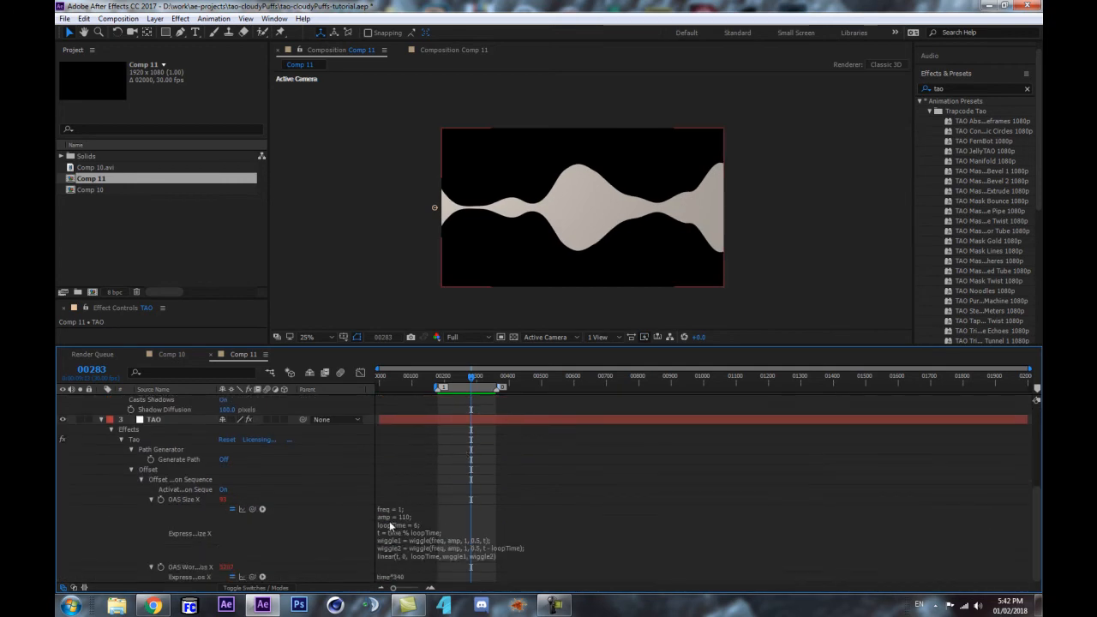
pyautogui.click(380, 511)
pyautogui.click(415, 516)
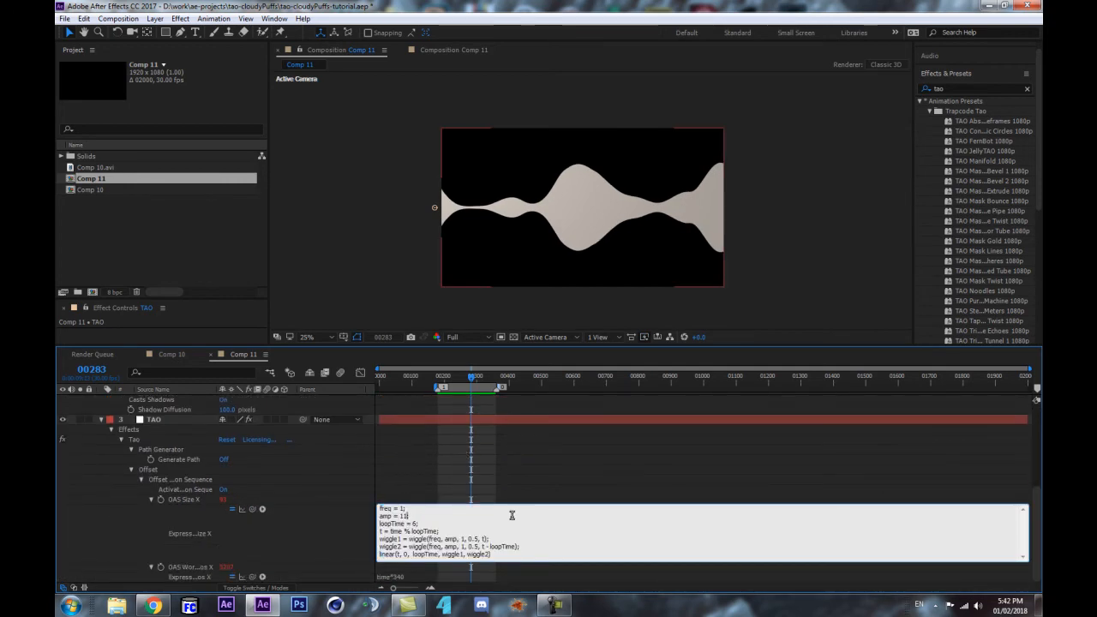
pyautogui.click(325, 537)
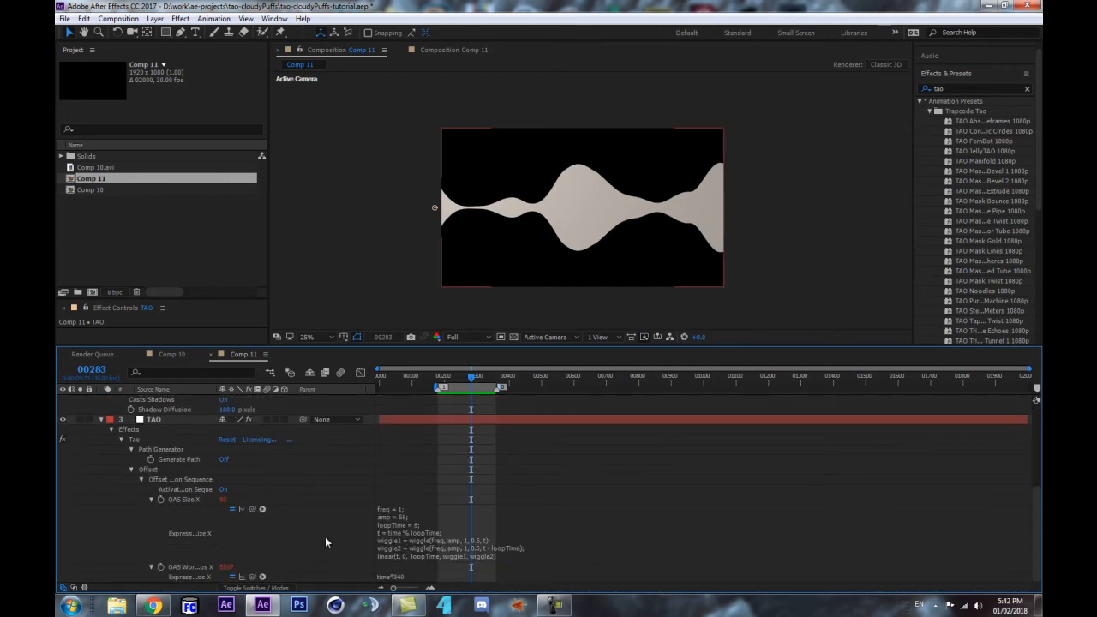
pyautogui.click(398, 518)
pyautogui.click(401, 509)
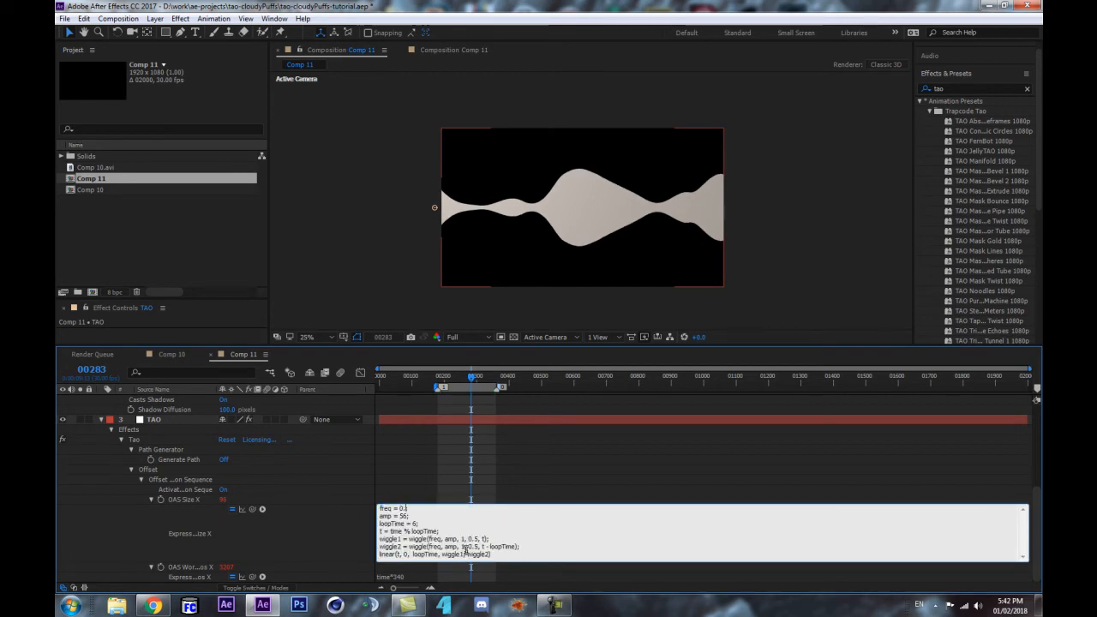
pyautogui.click(339, 537)
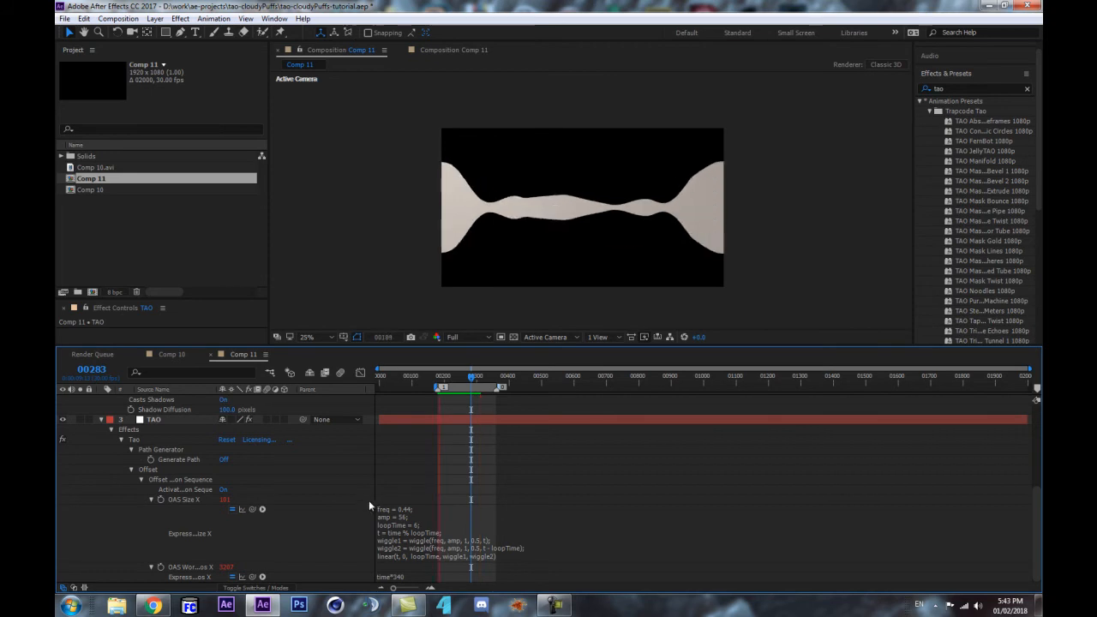
pyautogui.press('space')
# Step: Add the line seedRandom(145435); at the start of the OAS Size X expression
pyautogui.click(397, 513)
pyautogui.click(452, 539)
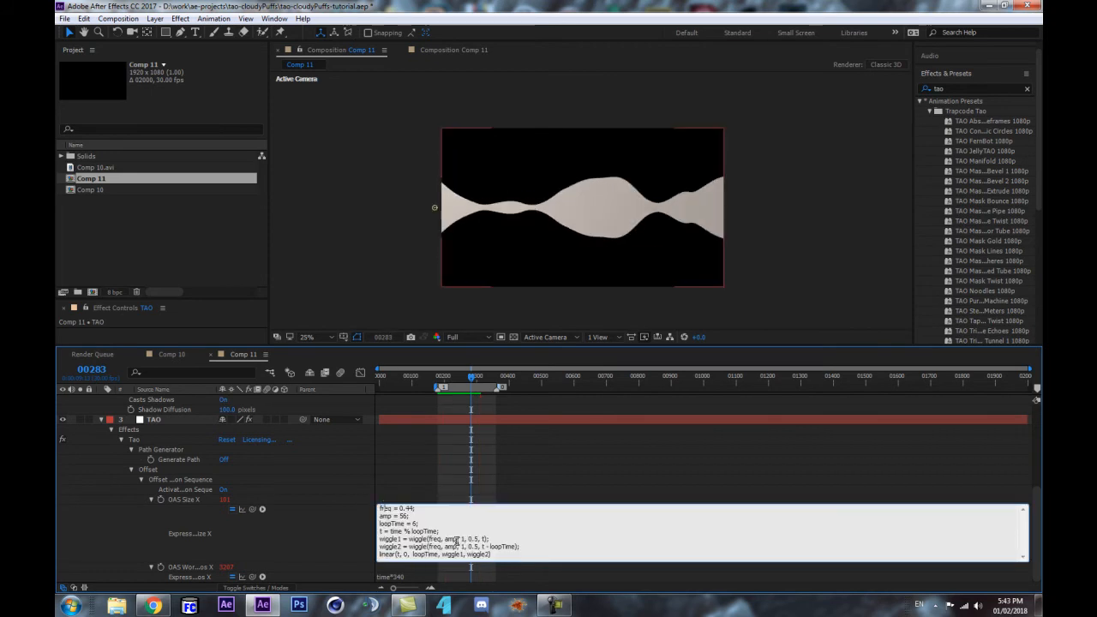
pyautogui.press('Return')
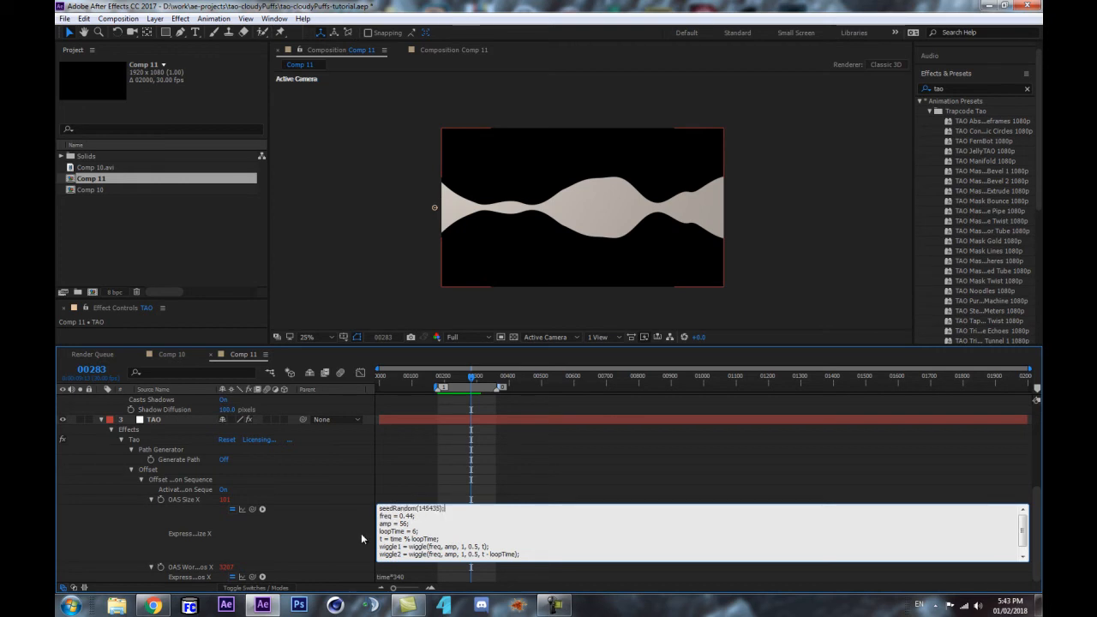
pyautogui.click(308, 557)
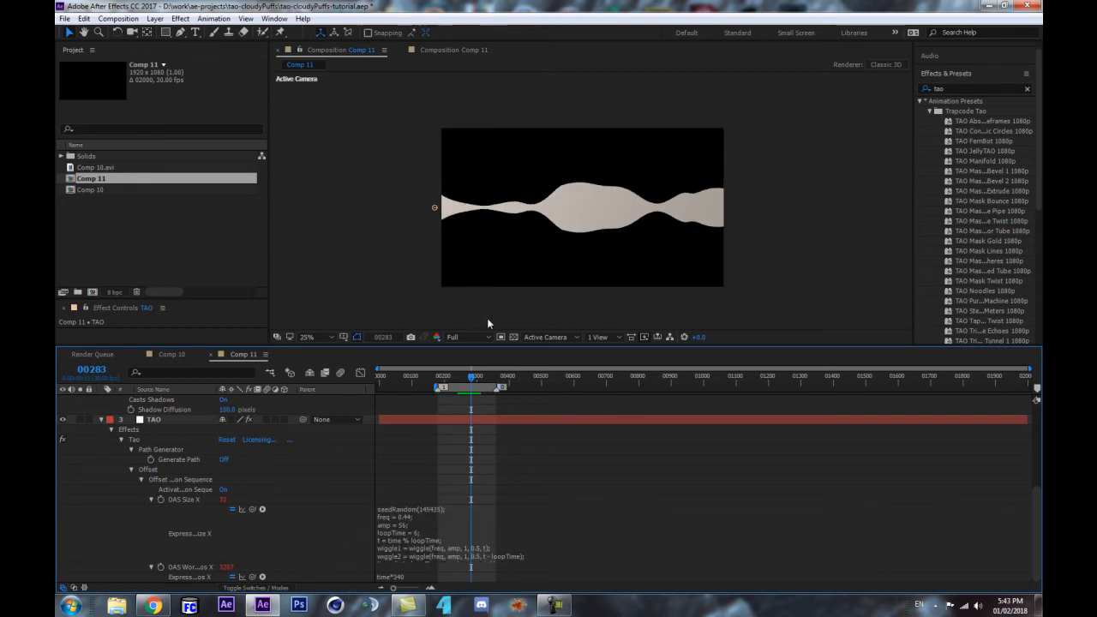
# Step: Set amp to 86 and freq to 0.94 in the OAS Size X expression, previewing the wave after each change
pyautogui.click(407, 526)
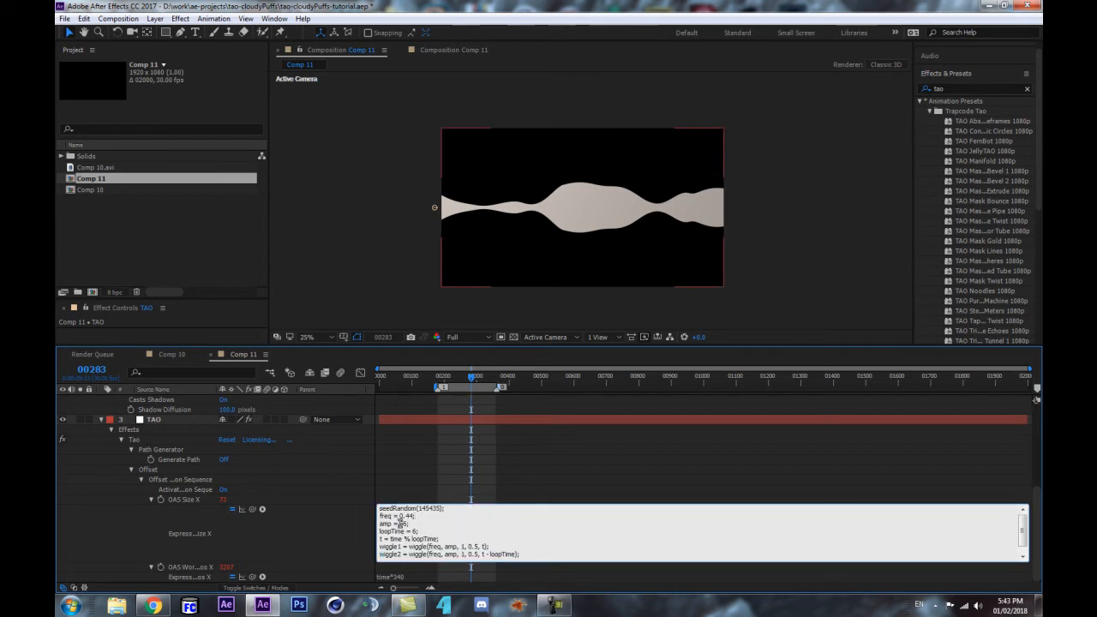
pyautogui.click(326, 541)
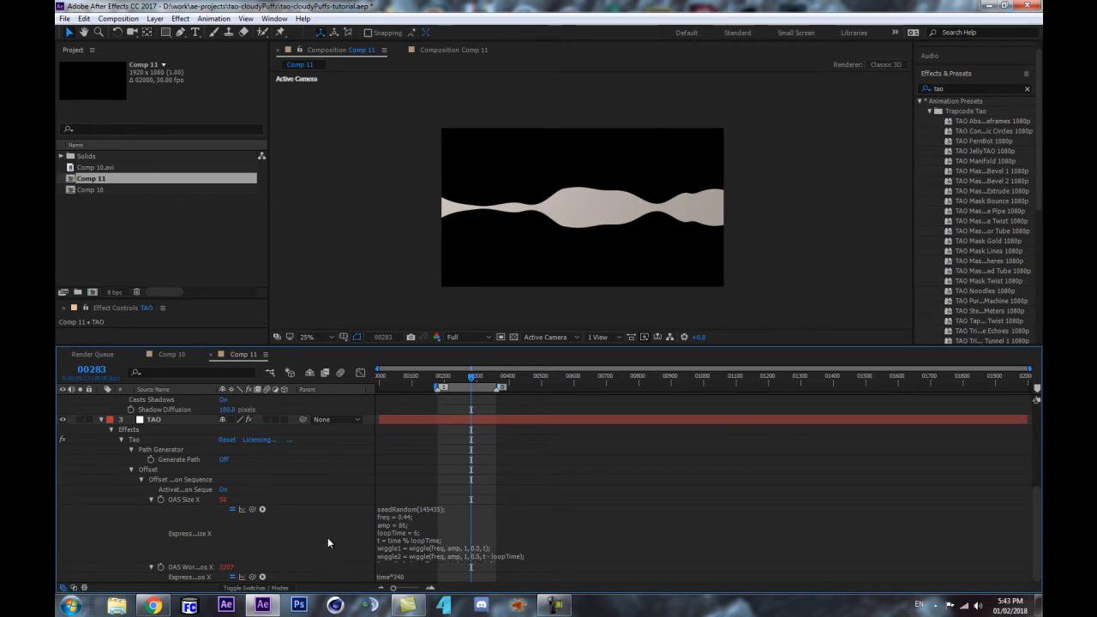
pyautogui.press('space')
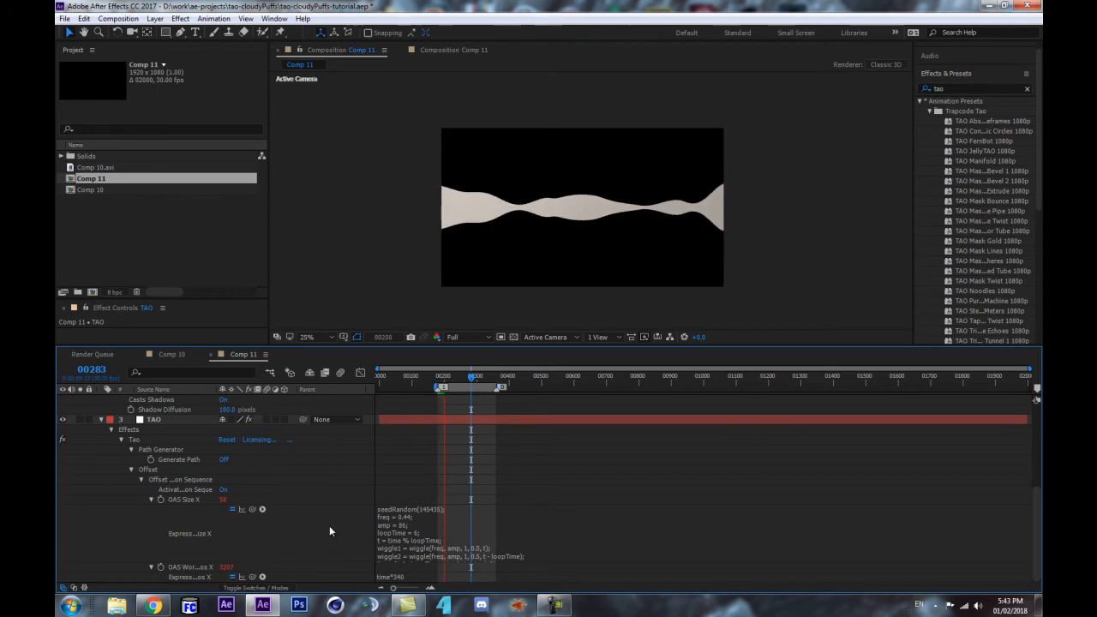
pyautogui.press('space')
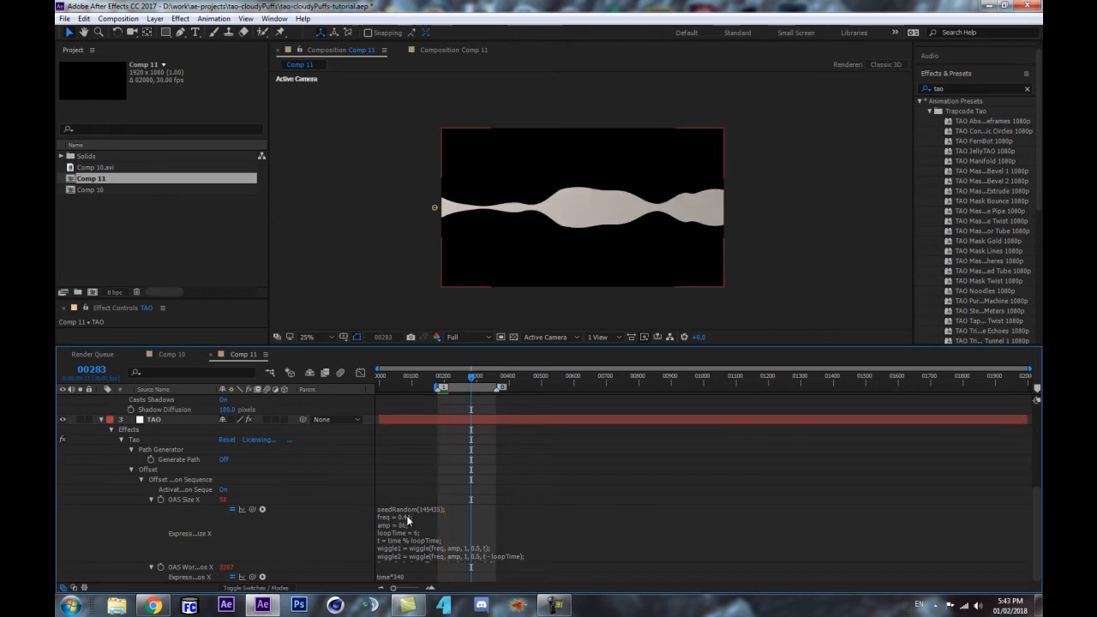
pyautogui.click(406, 516)
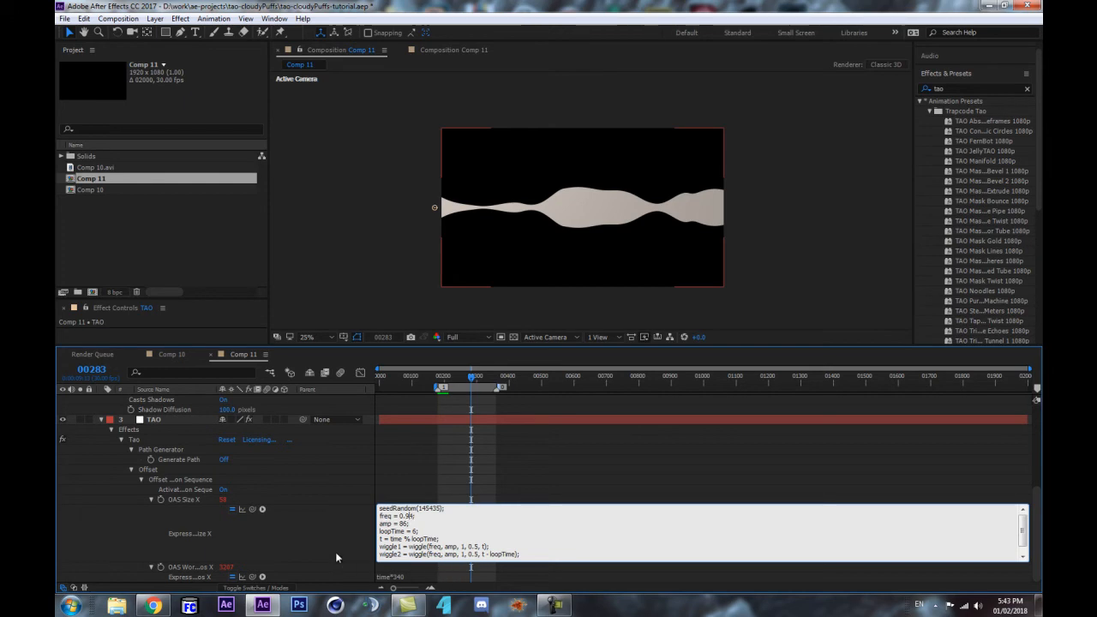
pyautogui.click(337, 526)
pyautogui.press('space')
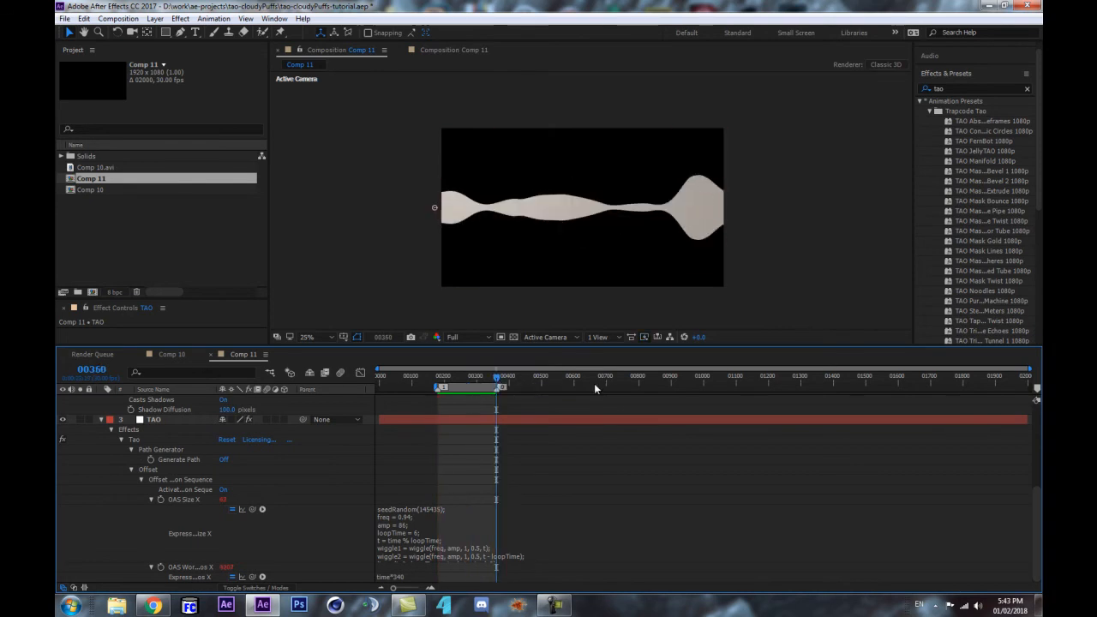
# Step: Trim the end of the work area to frame 359 and preview the loop
pyautogui.press('=')
pyautogui.press('=')
pyautogui.press('=')
pyautogui.press('=')
pyautogui.press('=')
pyautogui.press('=')
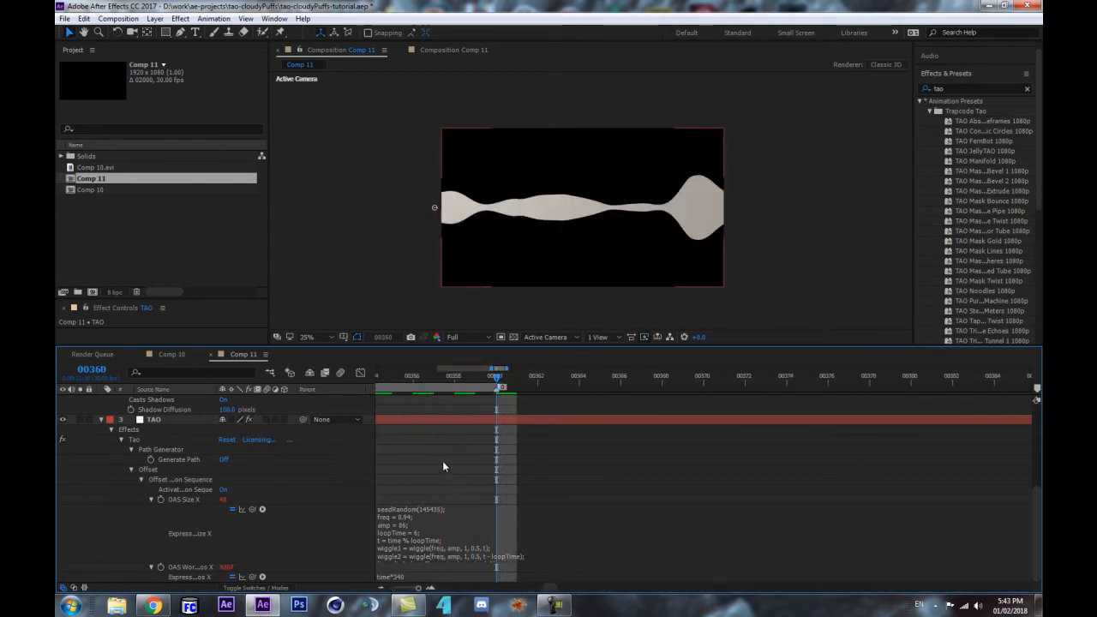
pyautogui.press('pageup')
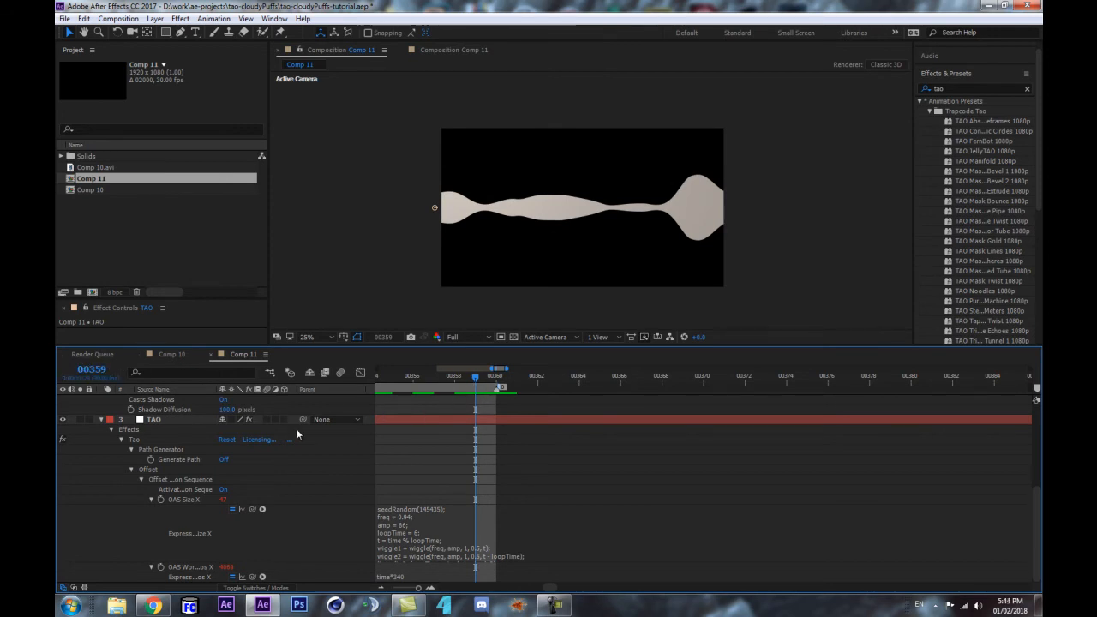
pyautogui.press('-')
pyautogui.press('-')
pyautogui.press('-')
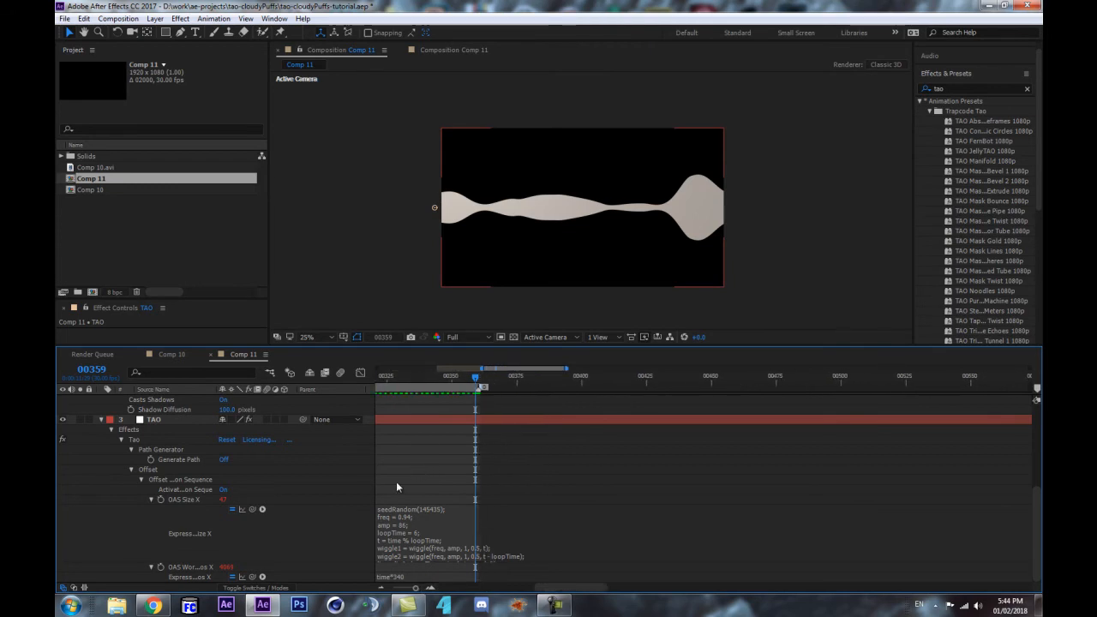
pyautogui.press('space')
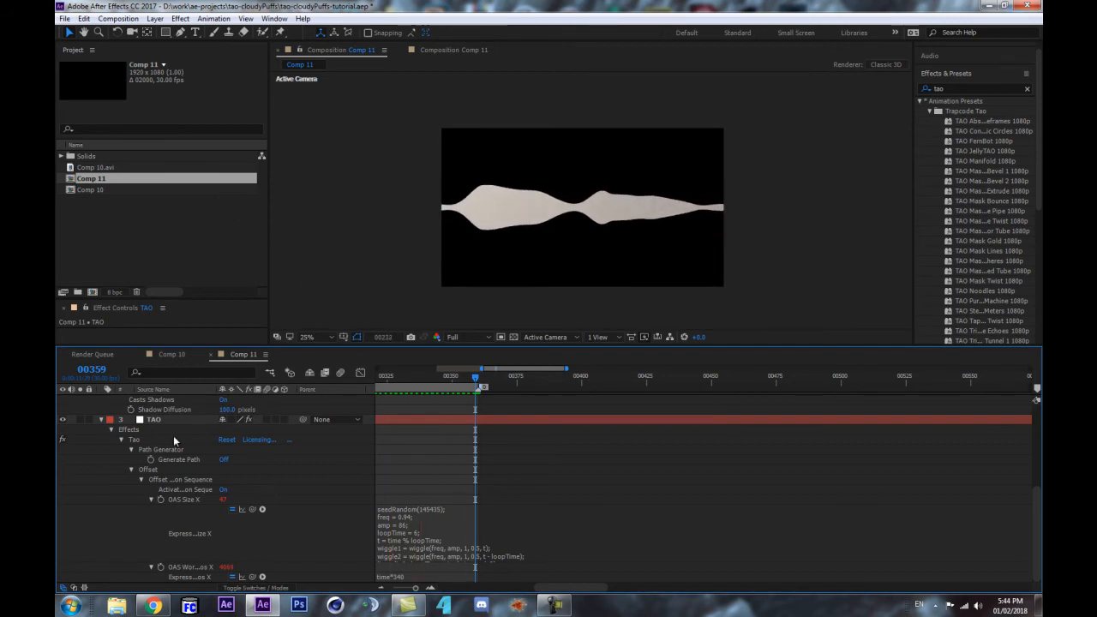
pyautogui.press('space')
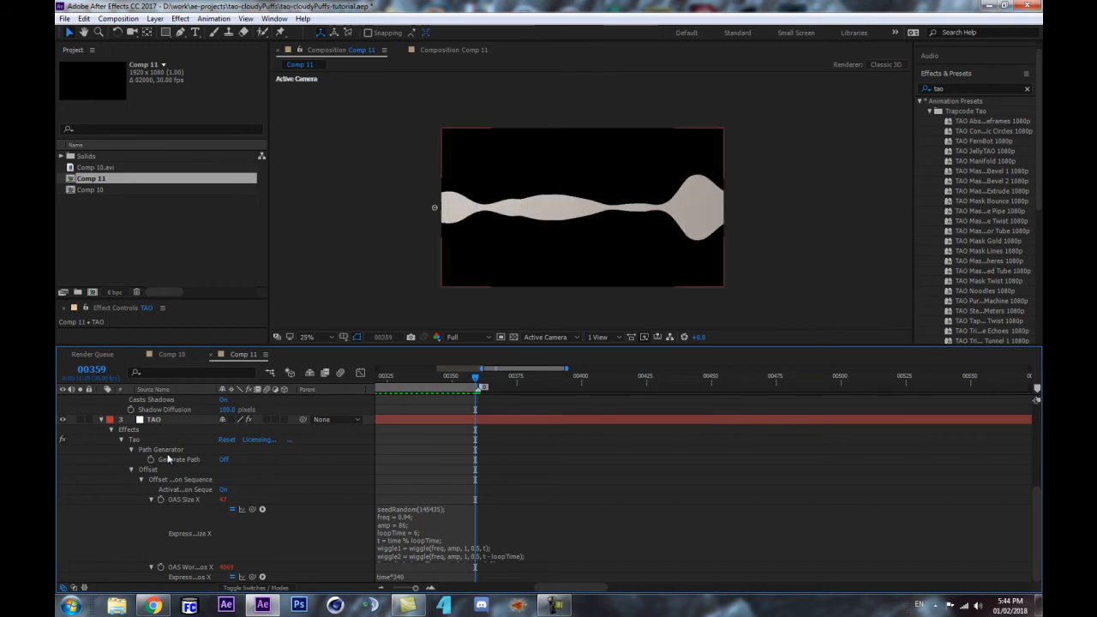
# Step: Duplicate the TAO light and raise the copy to a Y position of 170
pyautogui.click(101, 419)
pyautogui.click(157, 519)
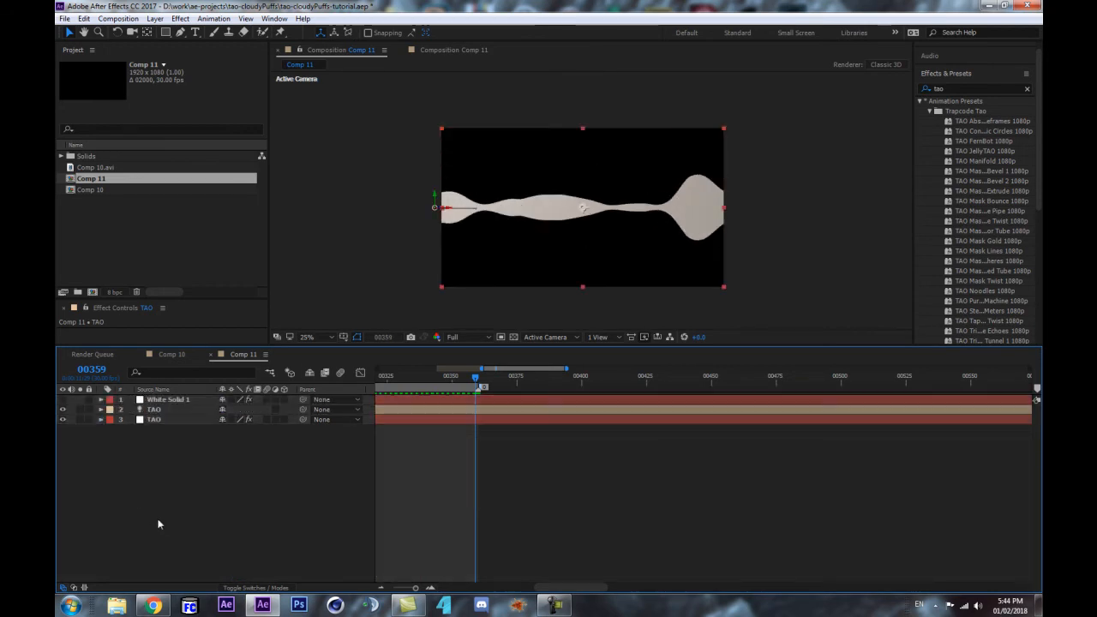
pyautogui.click(176, 399)
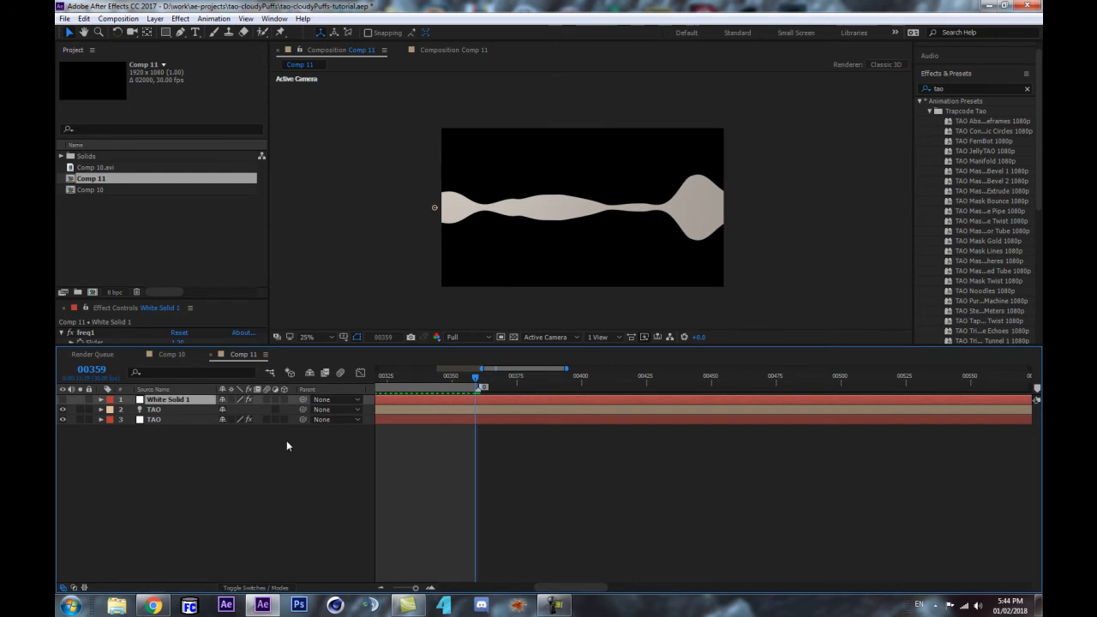
pyautogui.click(161, 409)
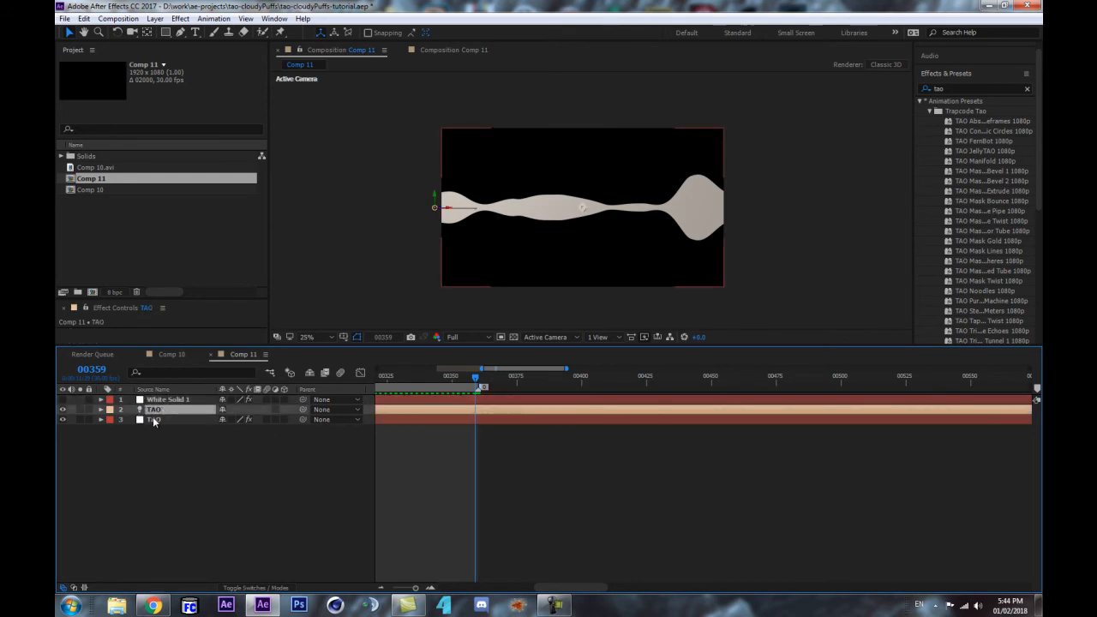
pyautogui.hotkey('ctrl', 'd')
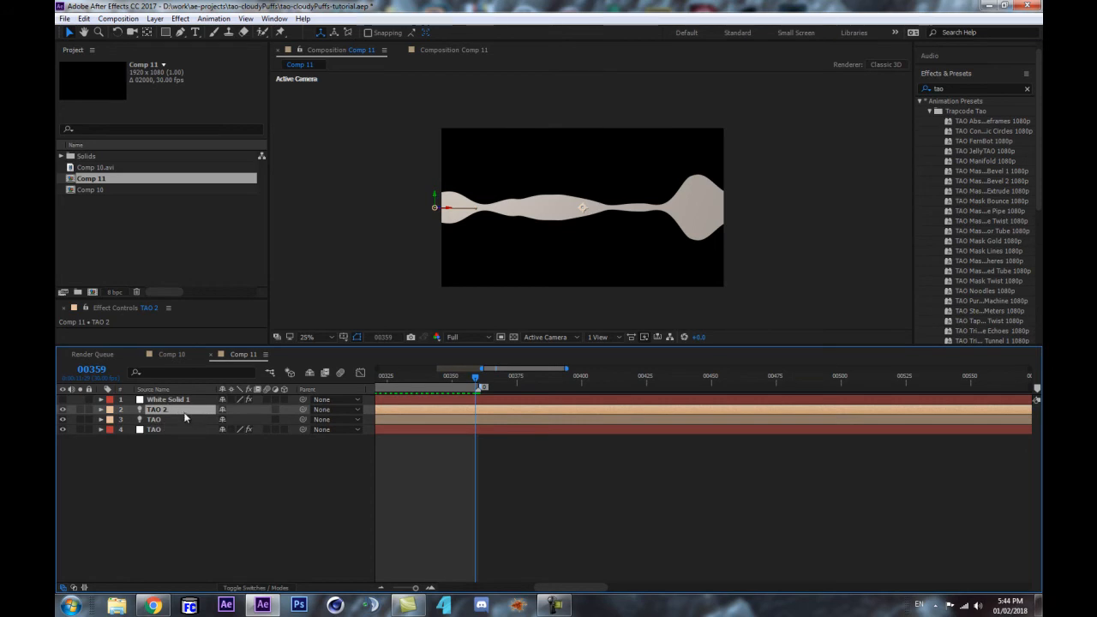
pyautogui.press('p')
pyautogui.moveTo(230, 419); pyautogui.dragTo(232, 418)
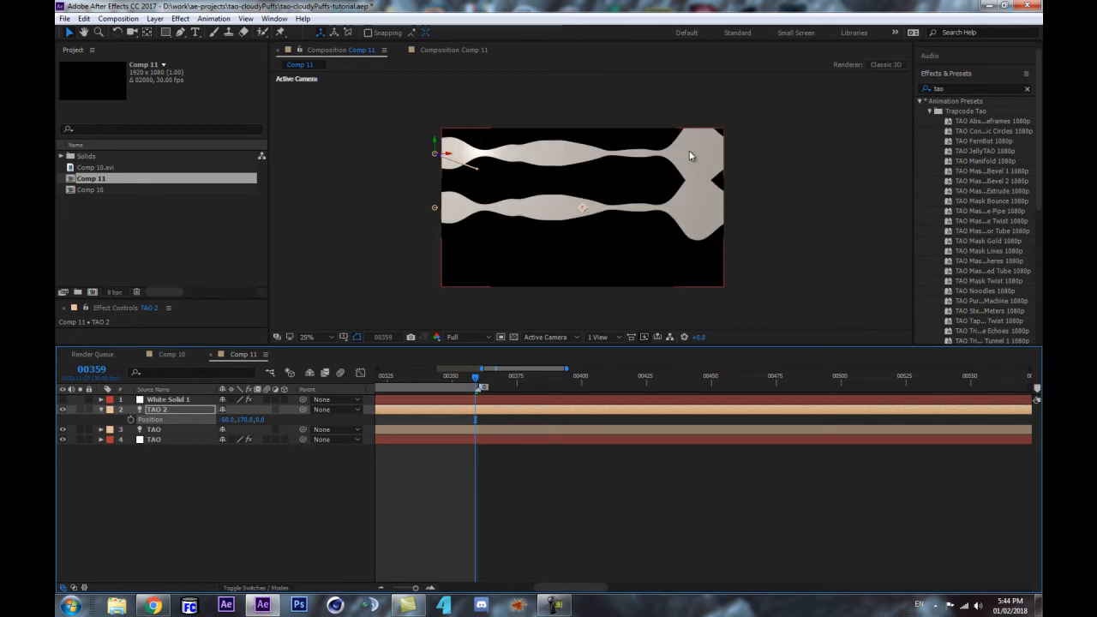
# Step: Reveal the TAO 2 light's modified properties and expand its Radius expression to show more lines
pyautogui.click(180, 411)
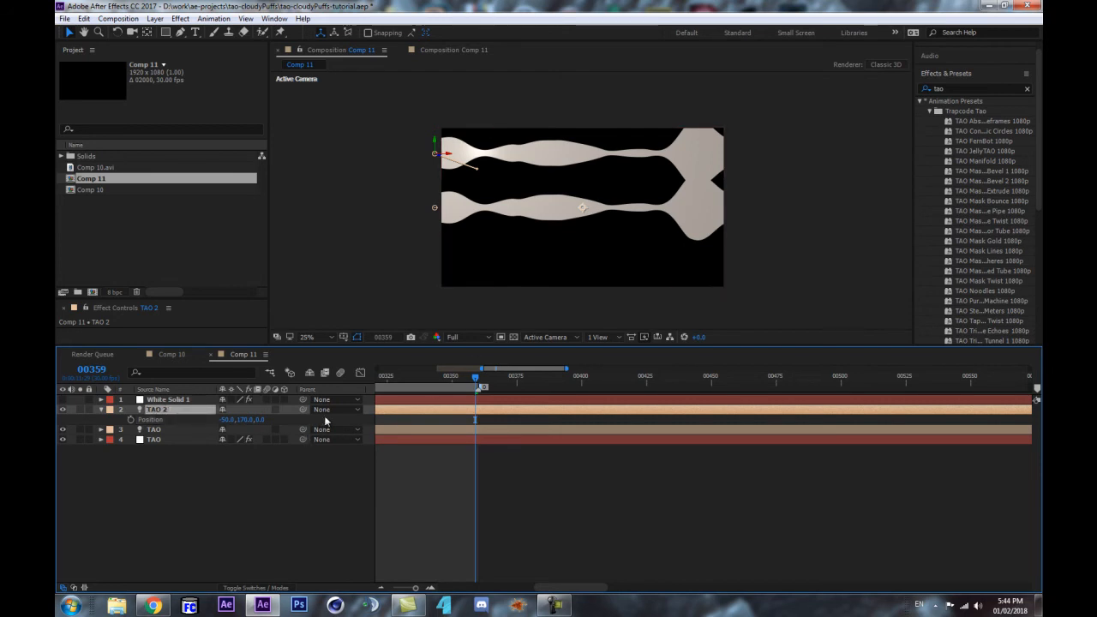
pyautogui.press('u')
pyautogui.press('u')
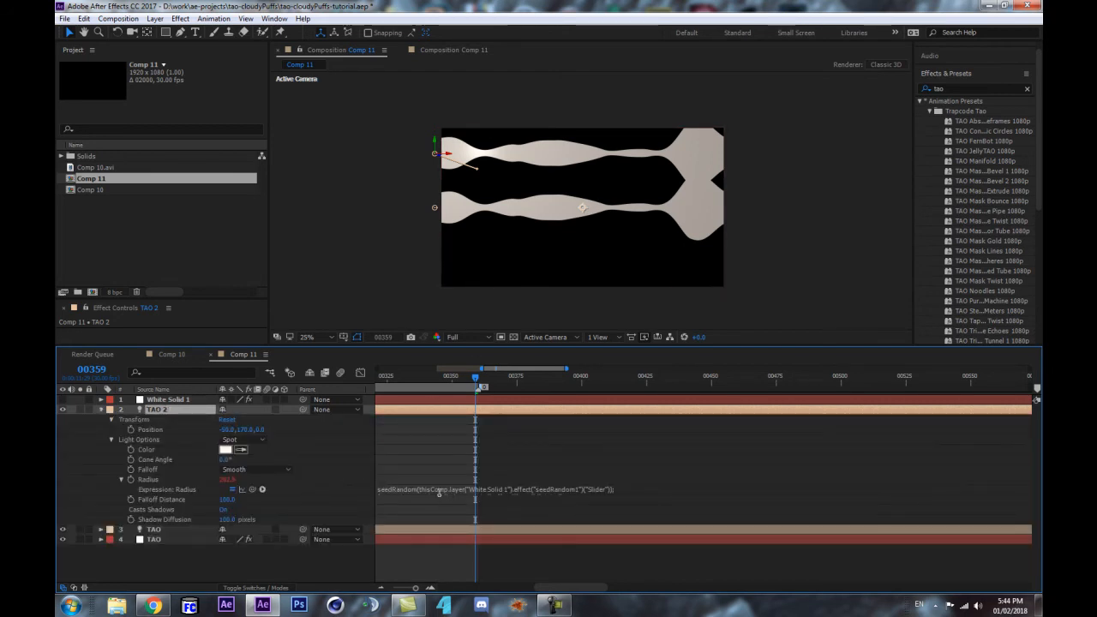
pyautogui.click(446, 490)
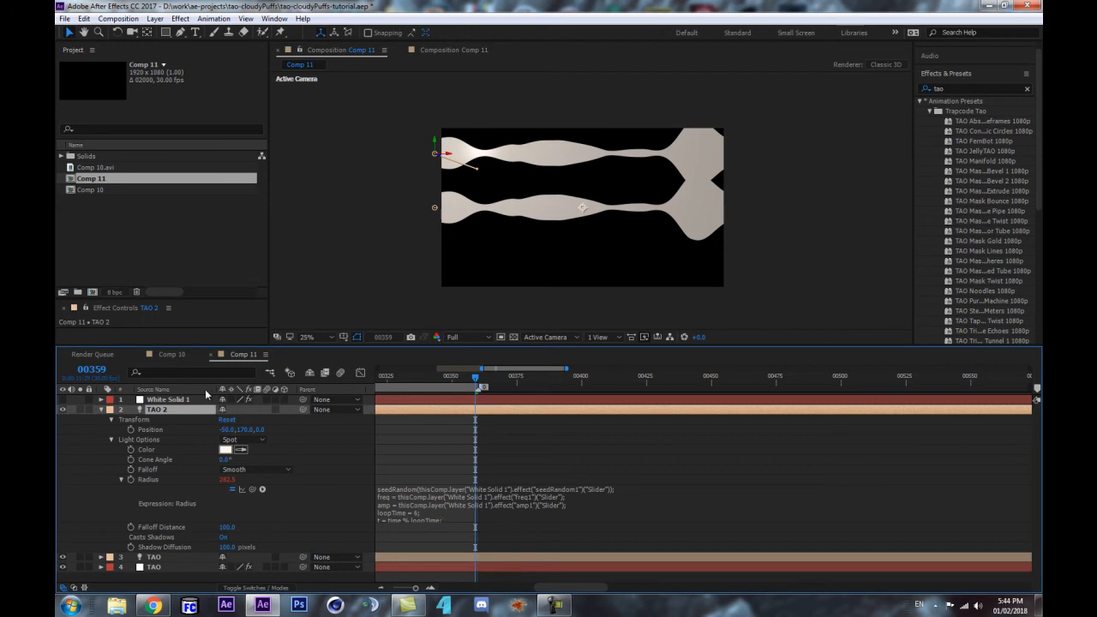
# Step: Duplicate the freq1, amp1 and seedRandom1 sliders on White Solid 1 and group the copies below the originals
pyautogui.click(170, 400)
pyautogui.moveTo(197, 299); pyautogui.dragTo(206, 189)
pyautogui.click(84, 224)
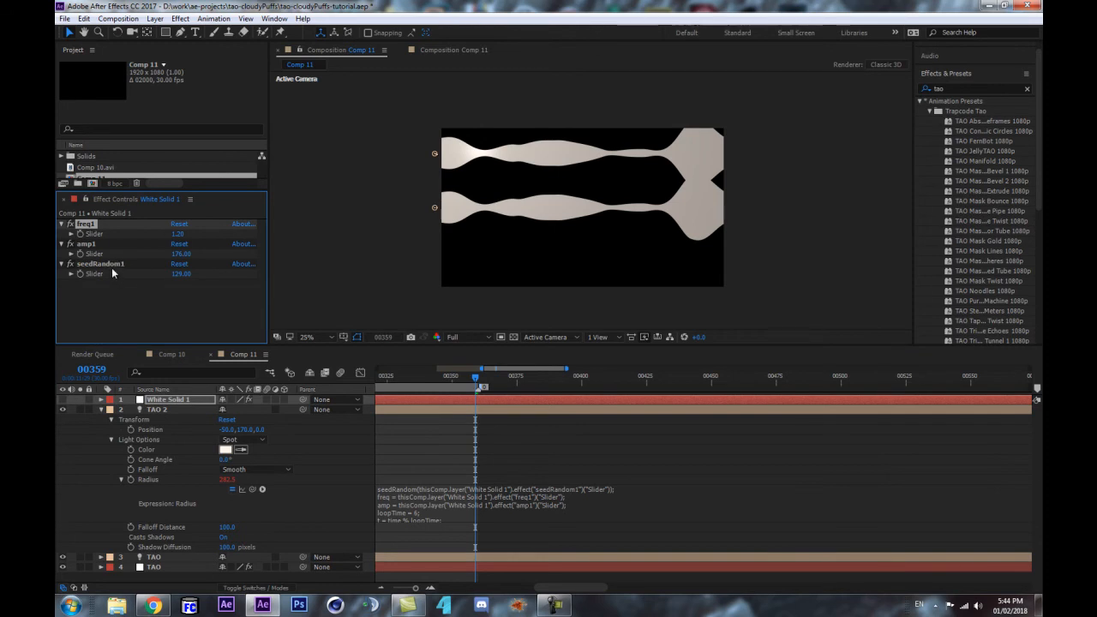
pyautogui.keyDown('shift'); pyautogui.click(94, 265); pyautogui.keyUp('shift')
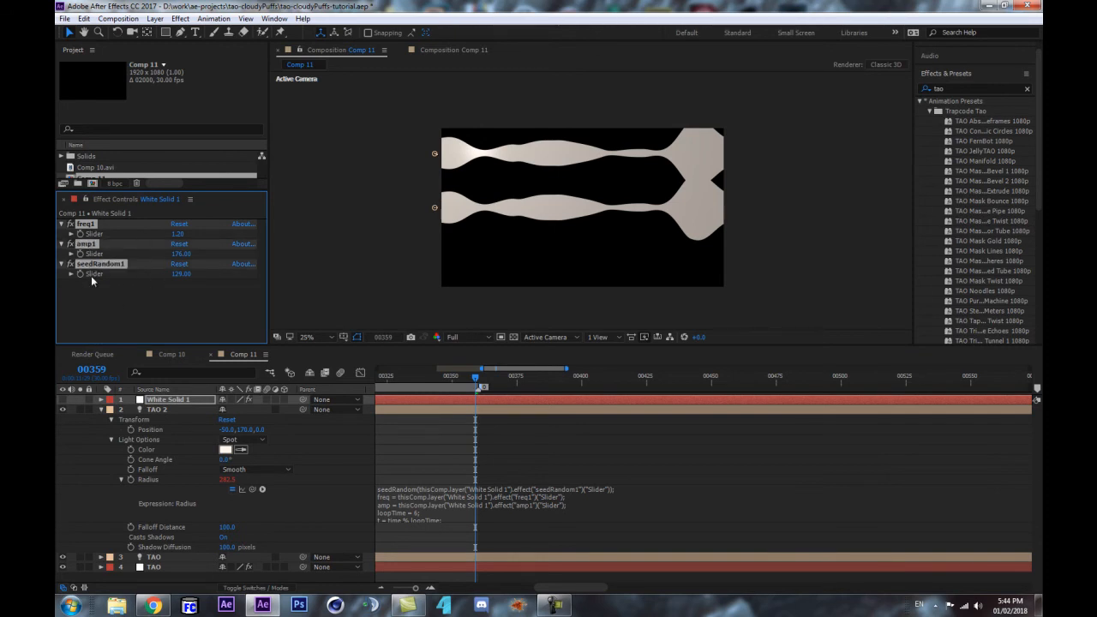
pyautogui.hotkey('ctrl', 'd')
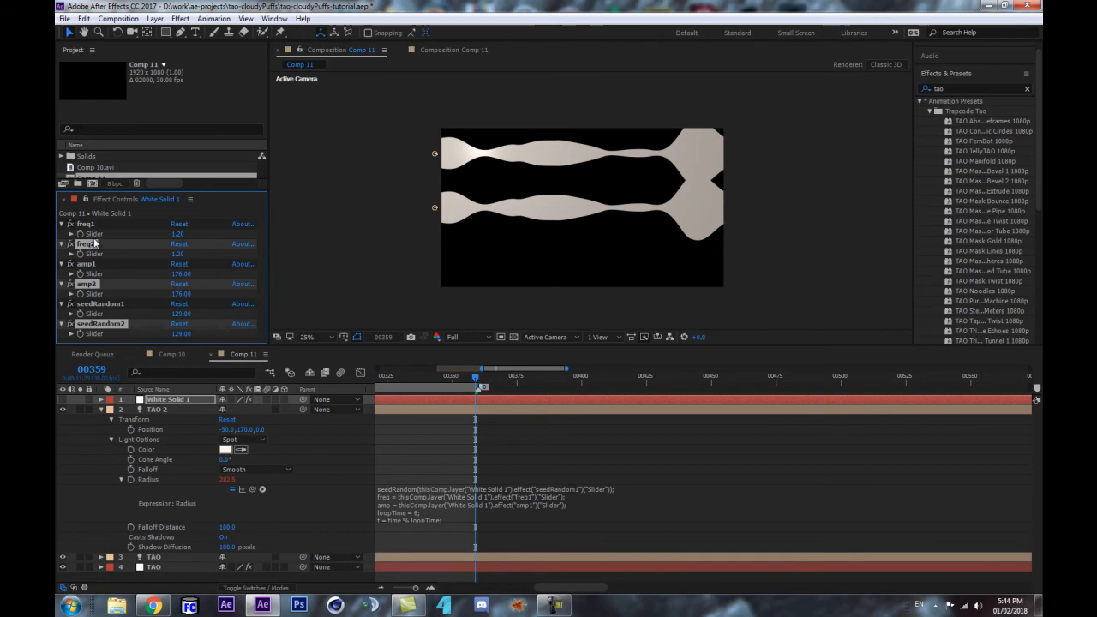
pyautogui.moveTo(90, 245); pyautogui.dragTo(101, 287)
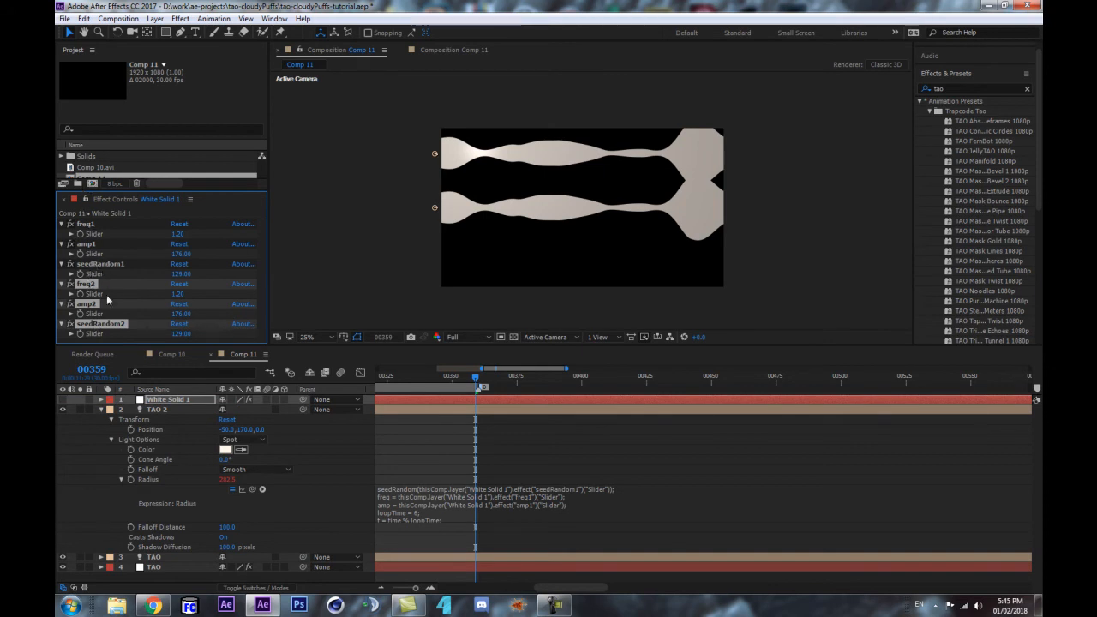
# Step: Link the TAO 2 light's Radius expression to the seedRandom2, freq2 and amp2 sliders
pyautogui.click(298, 461)
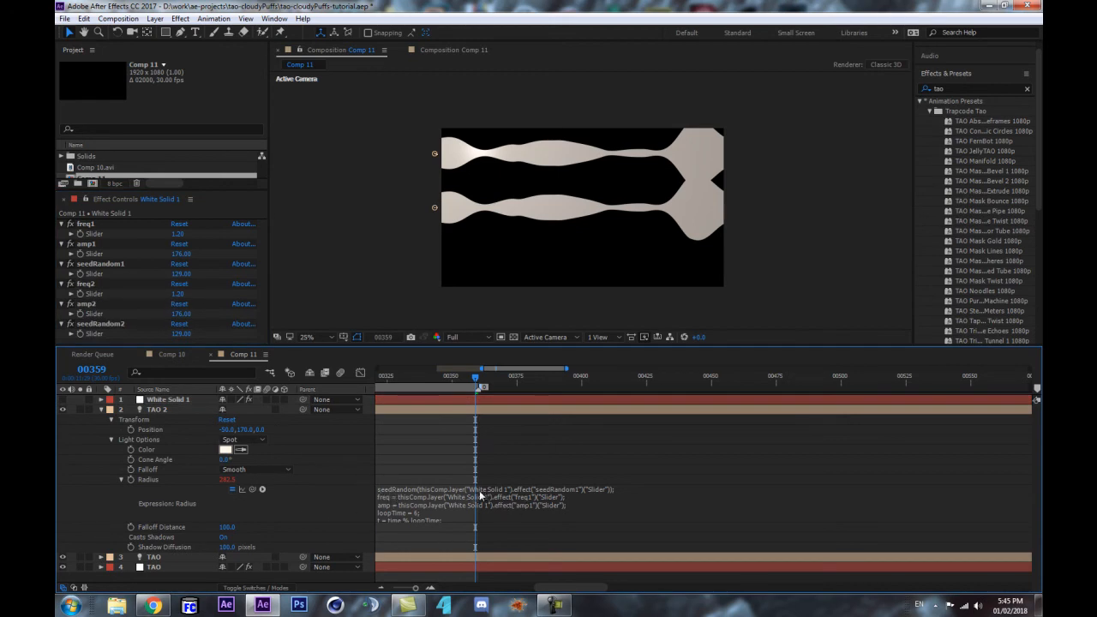
pyautogui.click(559, 499)
pyautogui.click(575, 490)
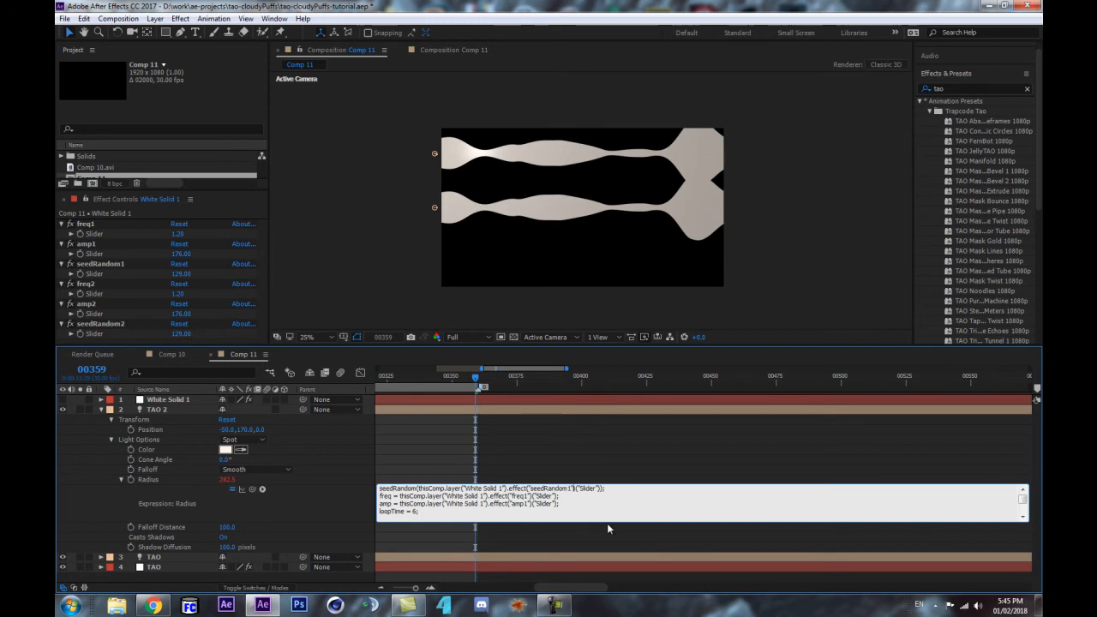
pyautogui.press('BackSpace')
pyautogui.write('2')
pyautogui.click(525, 496)
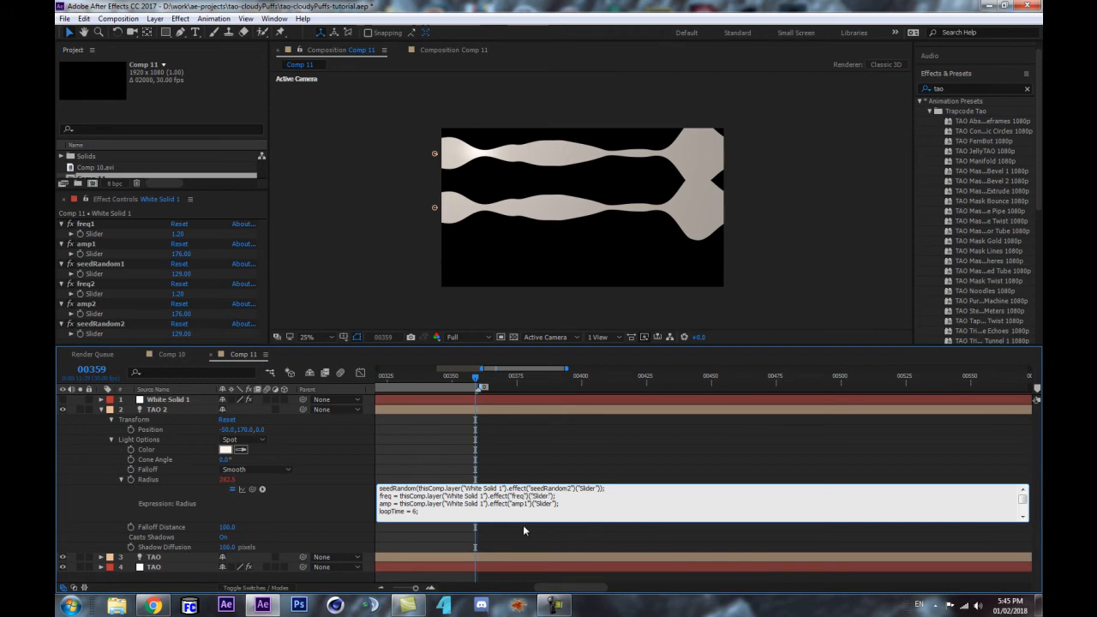
pyautogui.click(528, 503)
pyautogui.press('BackSpace')
pyautogui.write('2')
pyautogui.click(344, 507)
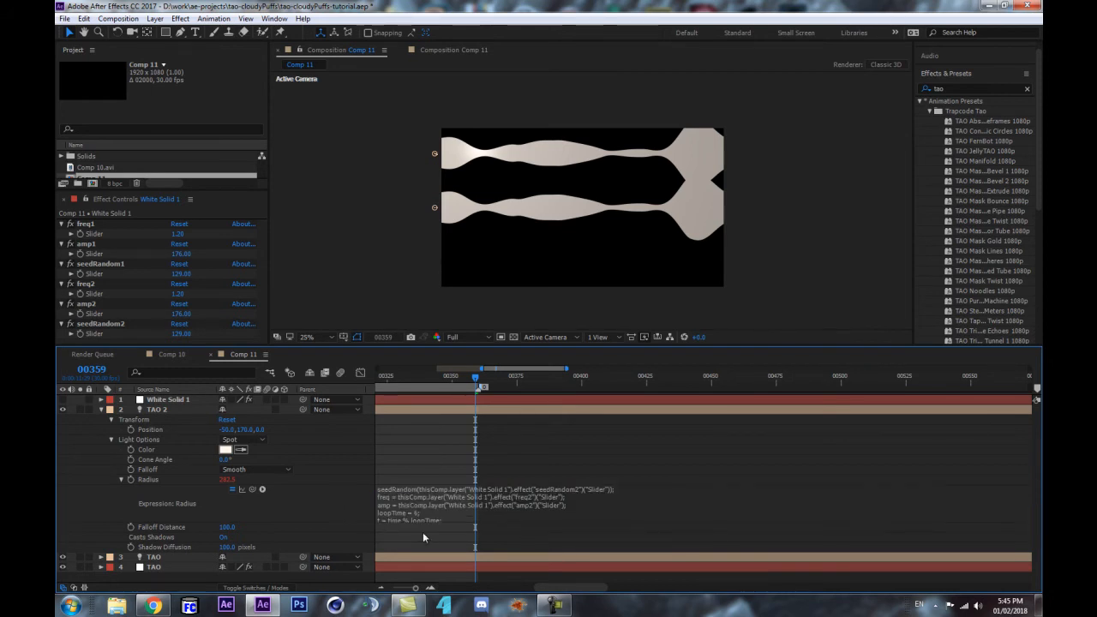
# Step: Set White Solid 1's freq2 to 0.8, seedRandom2 to 196 and amp2 to 191
pyautogui.click(180, 294)
pyautogui.write('0.8')
pyautogui.press('Return')
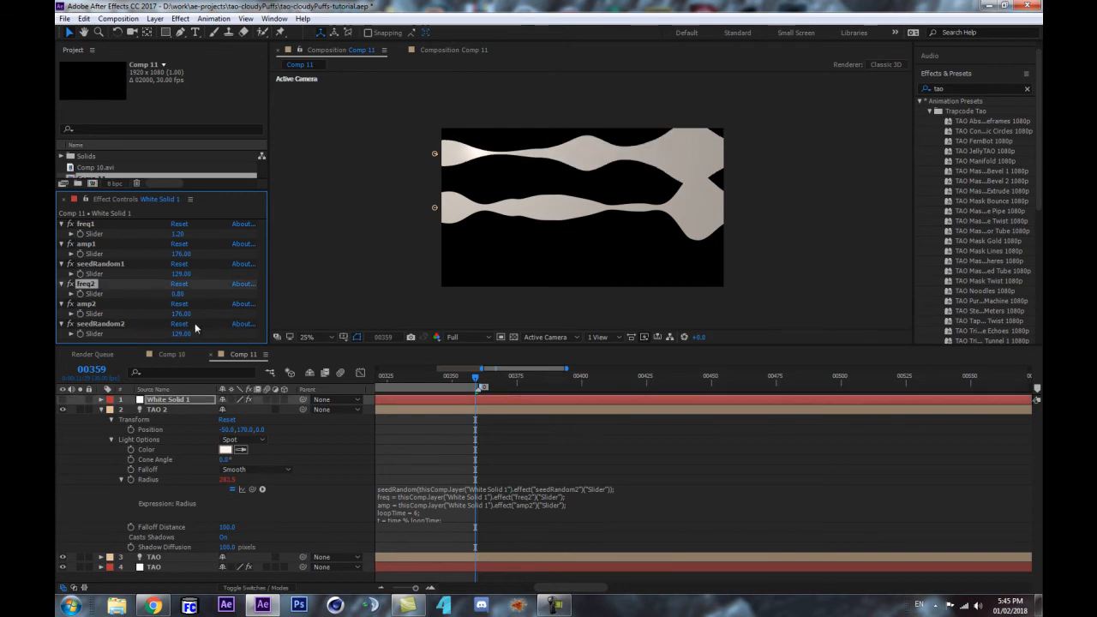
pyautogui.moveTo(181, 334); pyautogui.dragTo(338, 360)
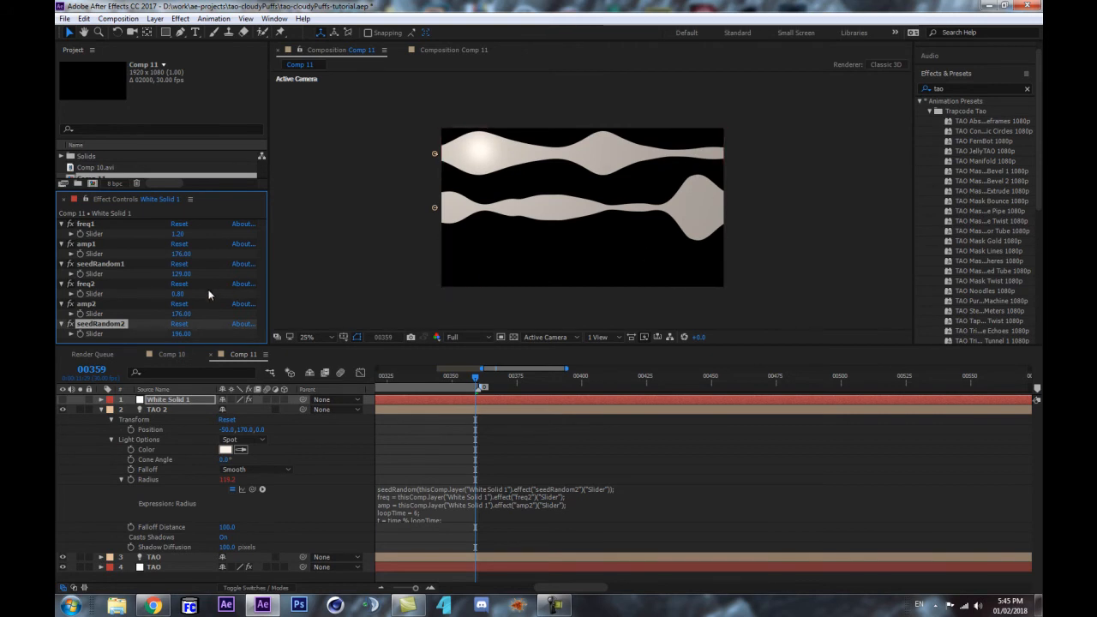
pyautogui.click(178, 313)
pyautogui.moveTo(178, 315); pyautogui.dragTo(184, 316)
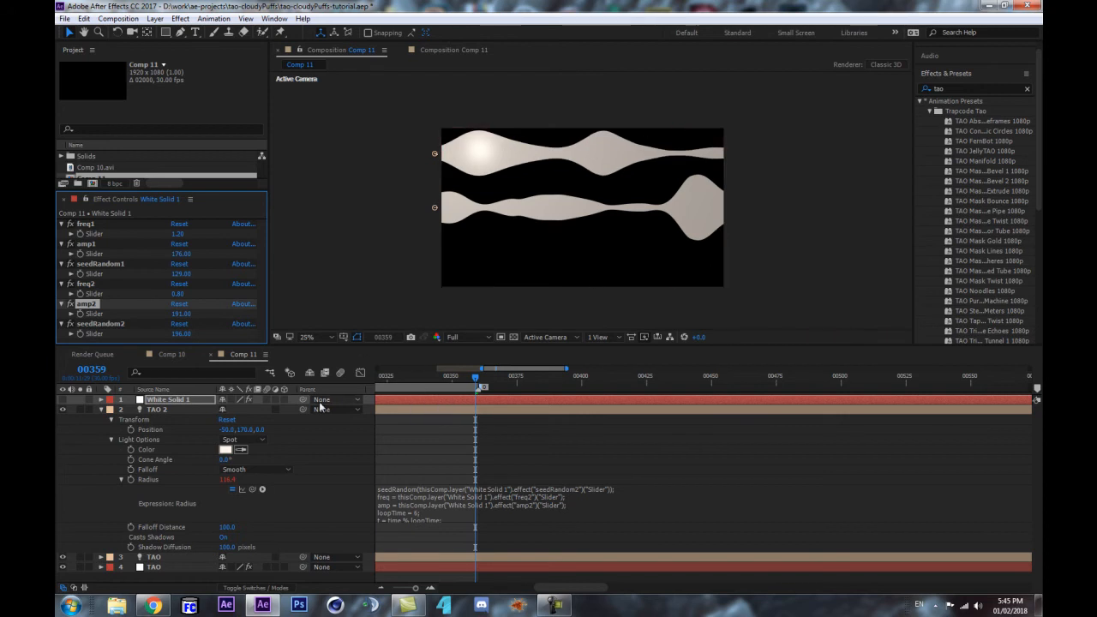
pyautogui.click(167, 410)
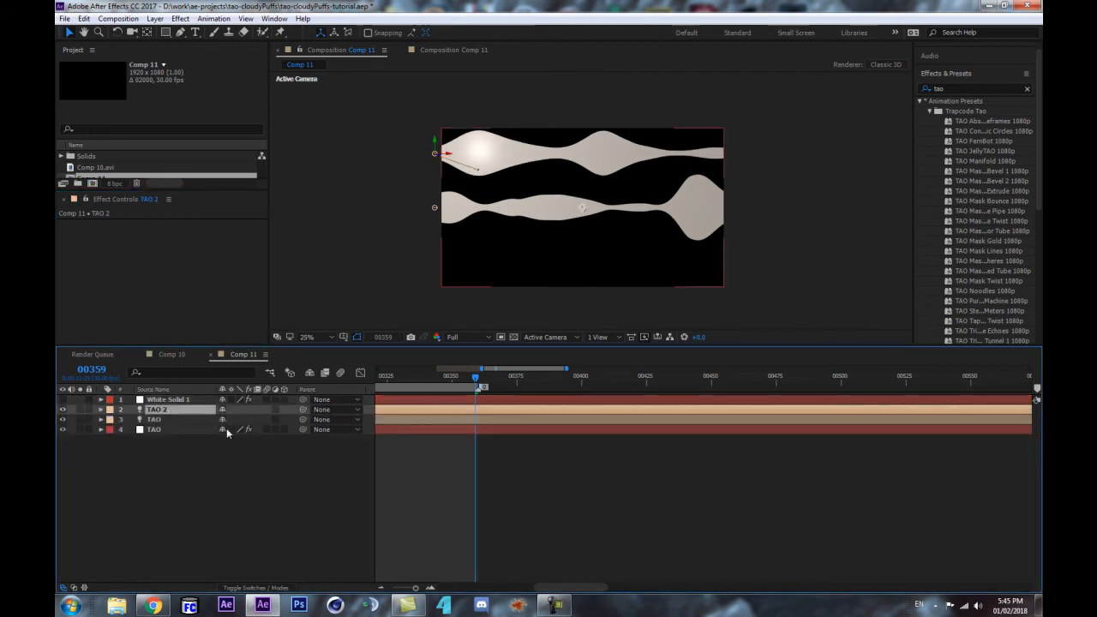
# Step: Reveal the TAO 2 light's Position and lower the light to a Y value of 288
pyautogui.press('p')
pyautogui.moveTo(247, 419); pyautogui.dragTo(373, 448)
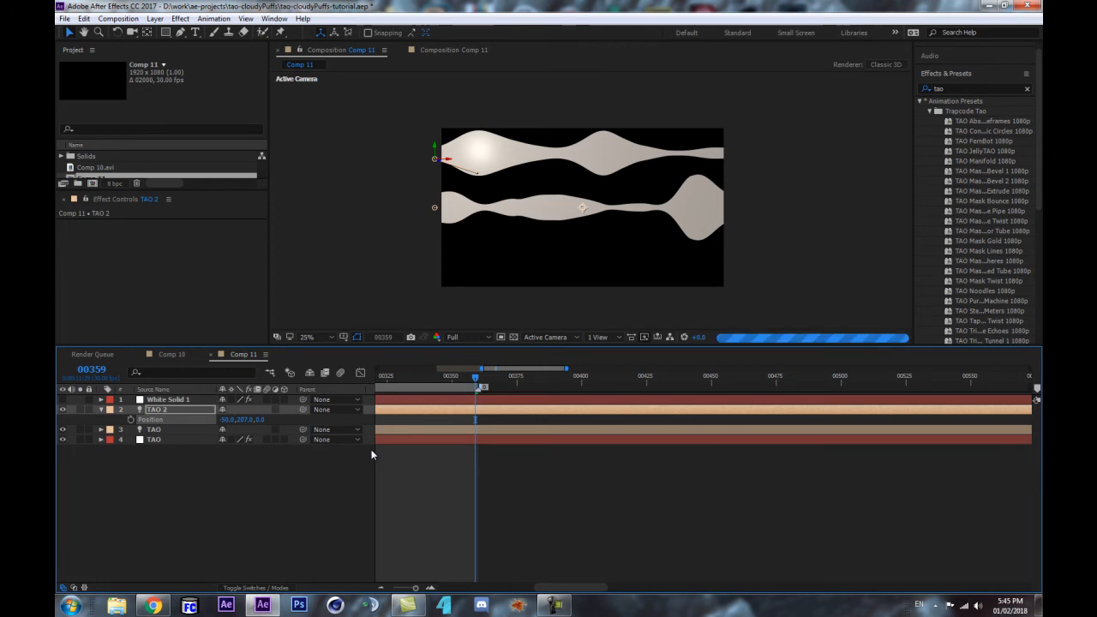
pyautogui.moveTo(245, 419); pyautogui.dragTo(418, 429)
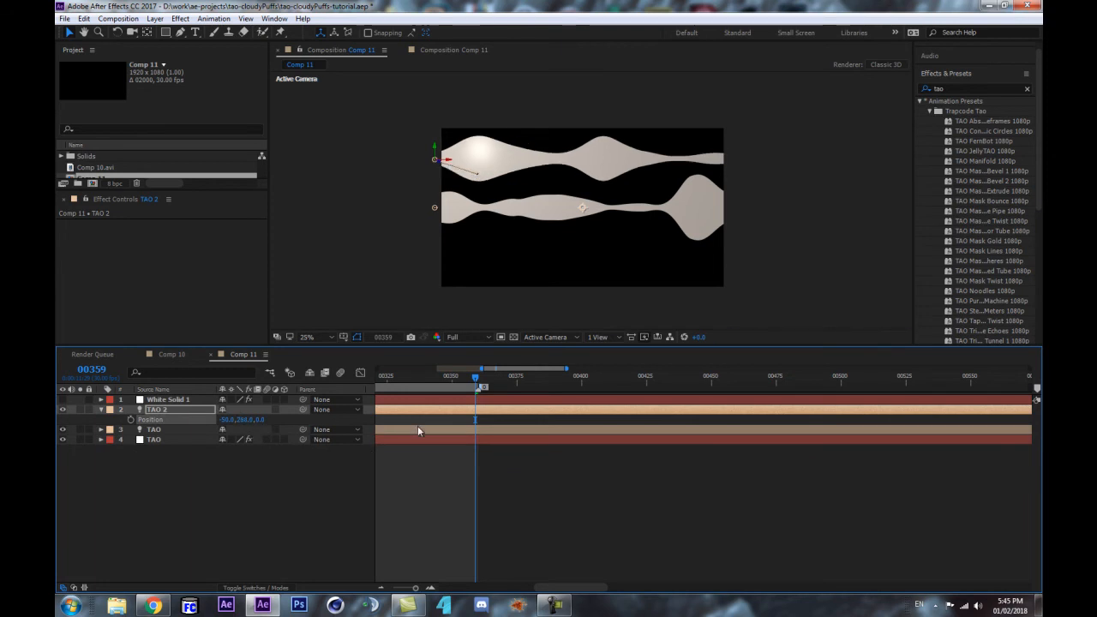
pyautogui.click(289, 480)
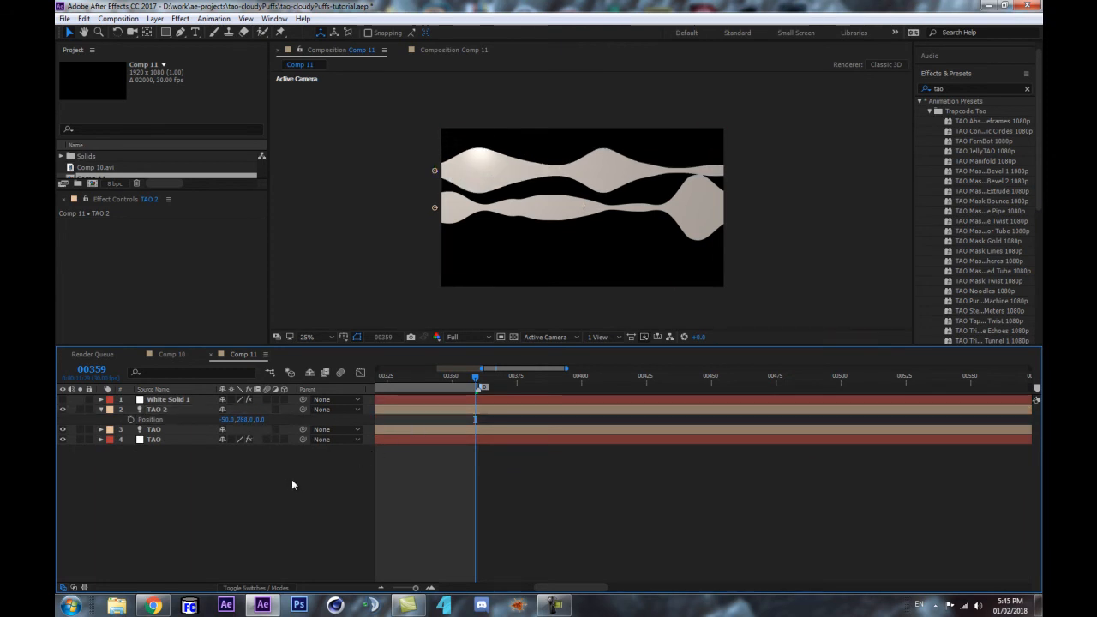
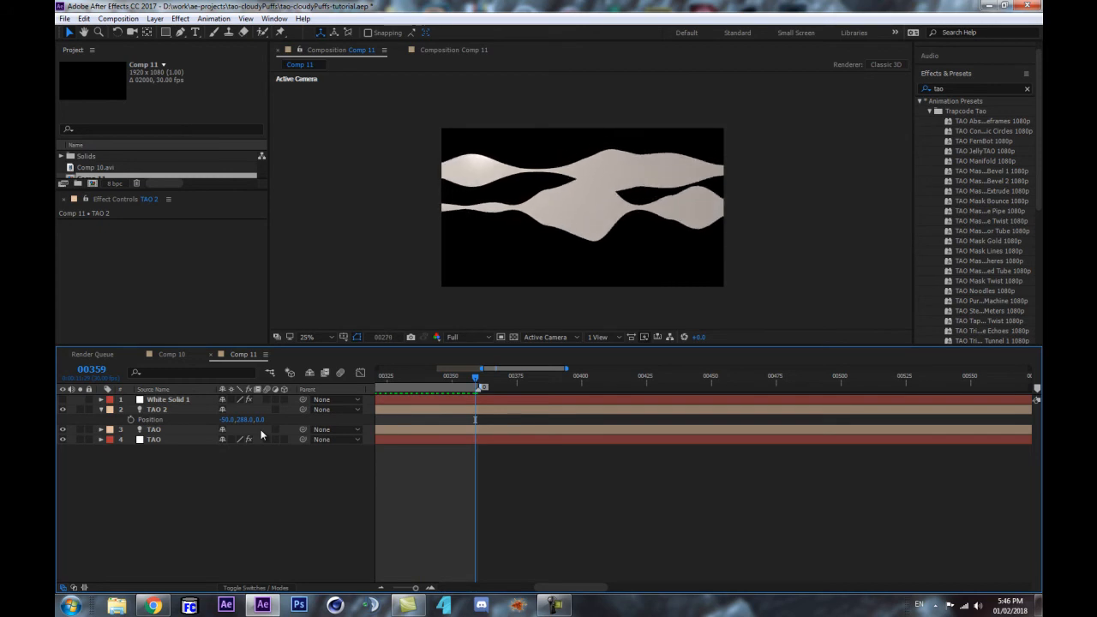
# Step: Move the TAO 2 and TAO lights down together, to Y positions 408 and 660
pyautogui.click(157, 410)
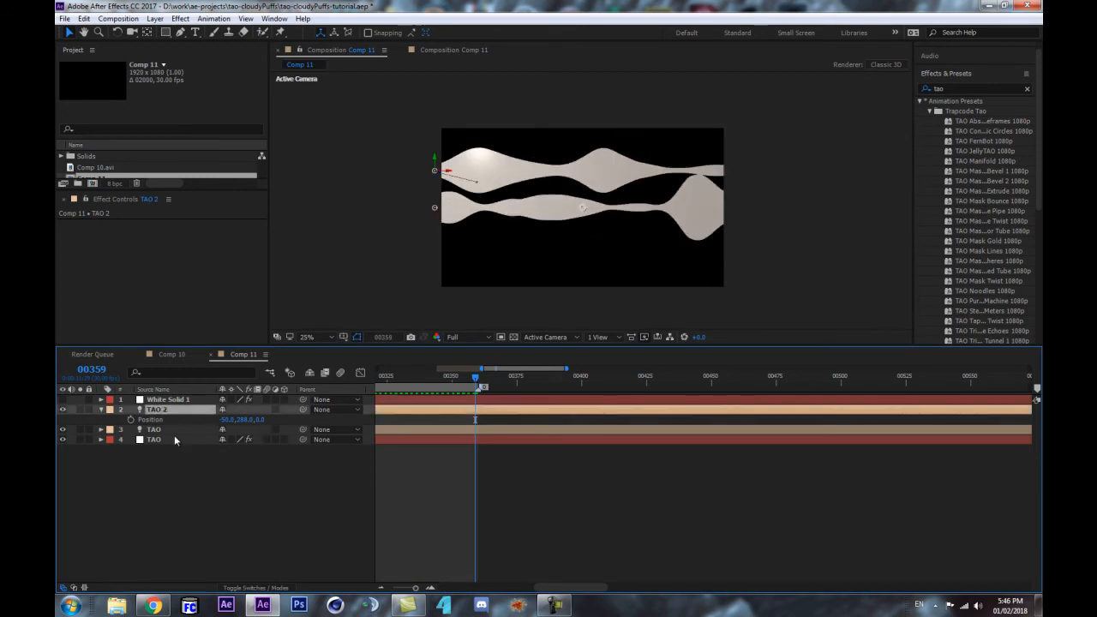
pyautogui.keyDown('shift'); pyautogui.click(181, 440); pyautogui.keyUp('shift')
pyautogui.keyDown('ctrl'); pyautogui.click(186, 441); pyautogui.keyUp('ctrl')
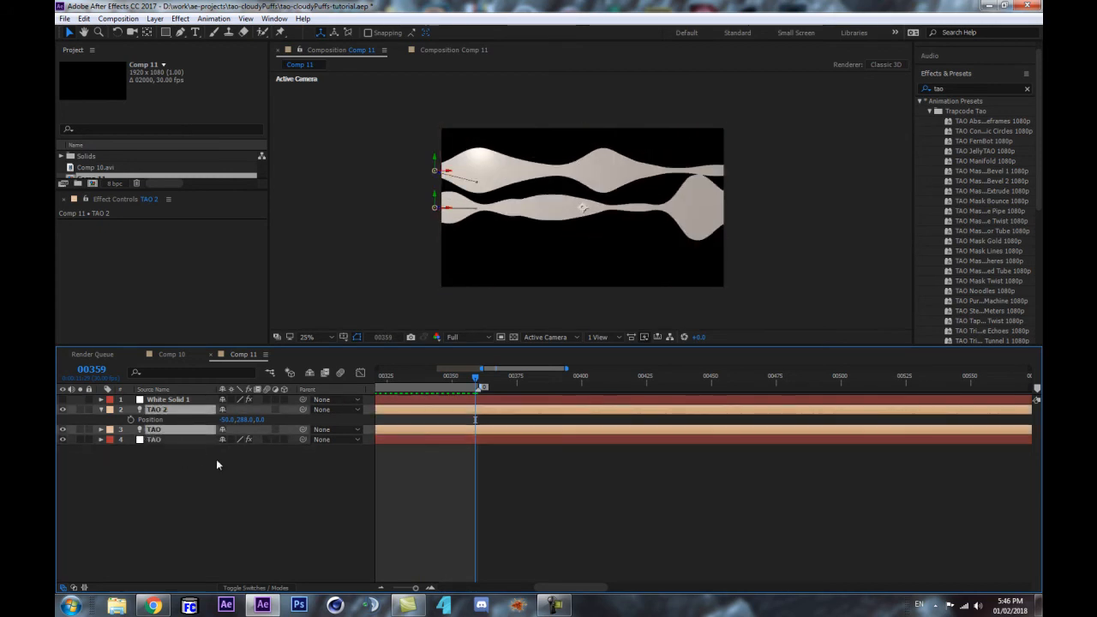
pyautogui.press('p')
pyautogui.press('p')
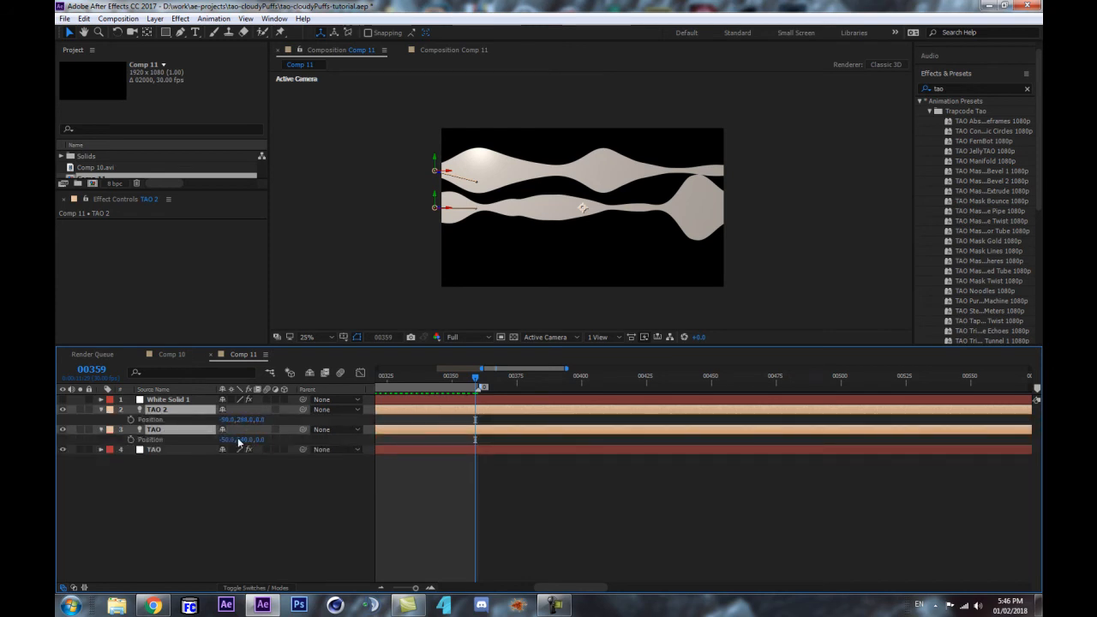
pyautogui.moveTo(236, 420); pyautogui.dragTo(316, 416)
pyautogui.click(386, 480)
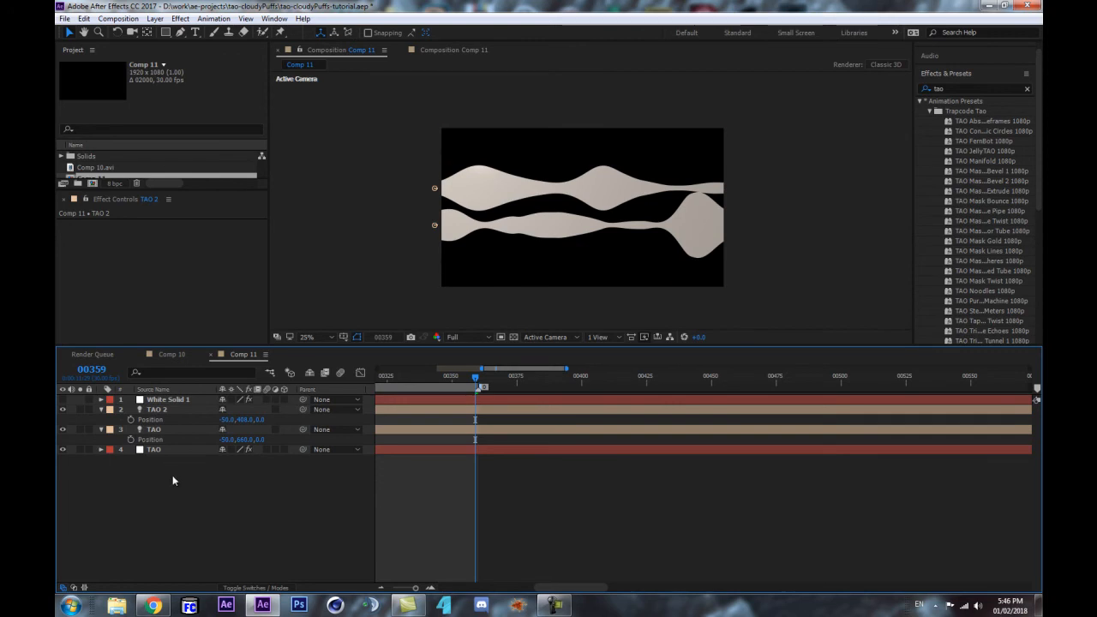
# Step: Collapse the expanded properties of all layers in the timeline and clear the layer selection
pyautogui.hotkey('ctrl', 'a')
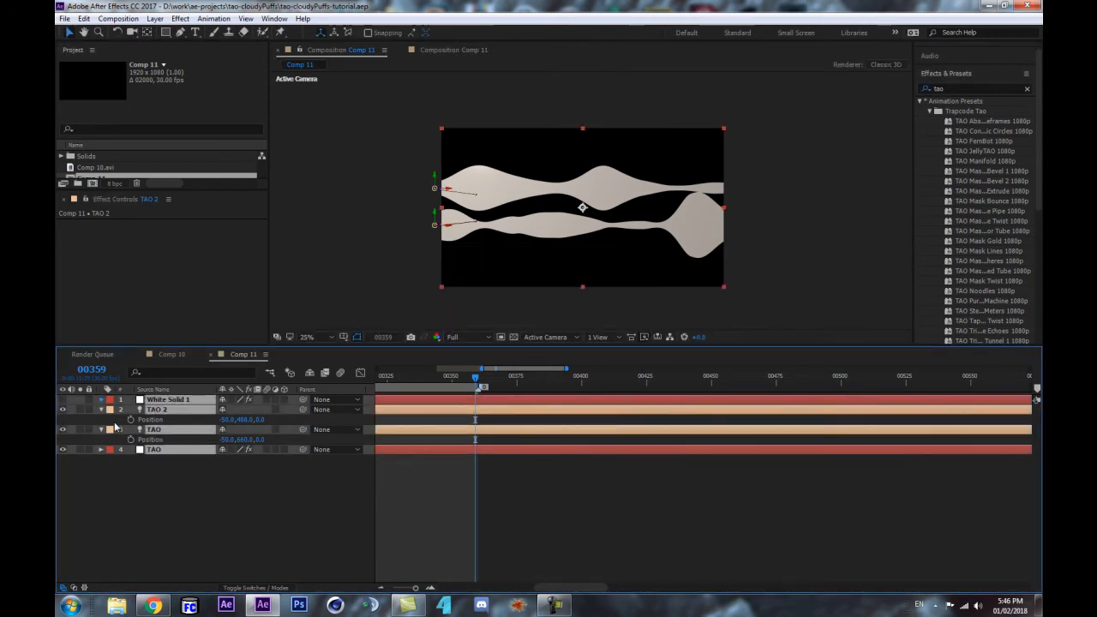
pyautogui.click(102, 410)
pyautogui.click(98, 429)
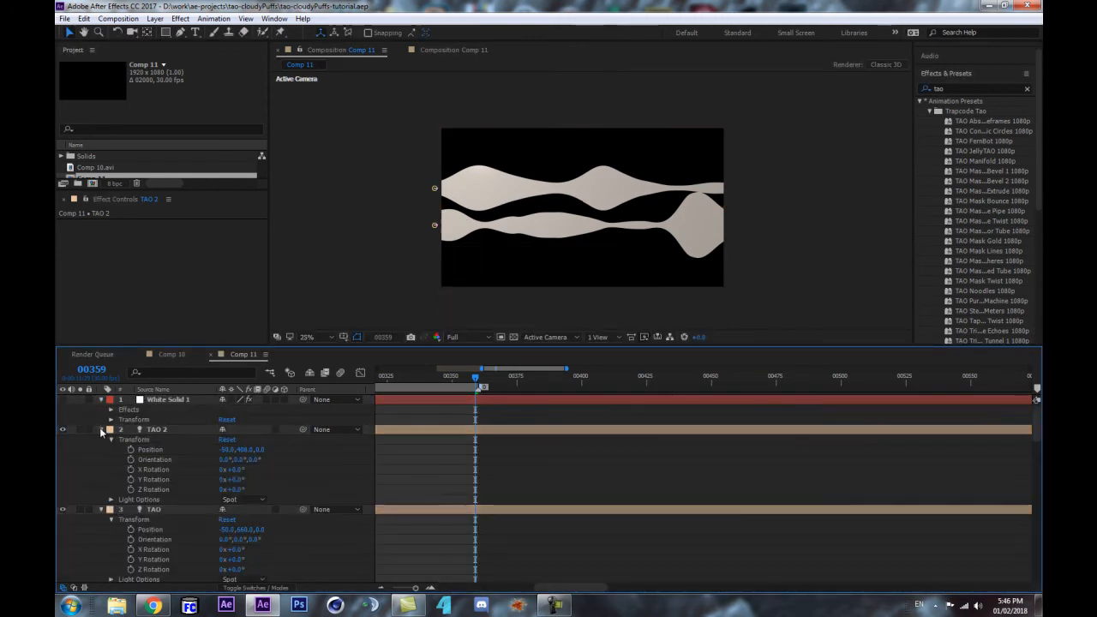
pyautogui.hotkey('ctrl', 'a')
pyautogui.click(102, 430)
pyautogui.click(156, 523)
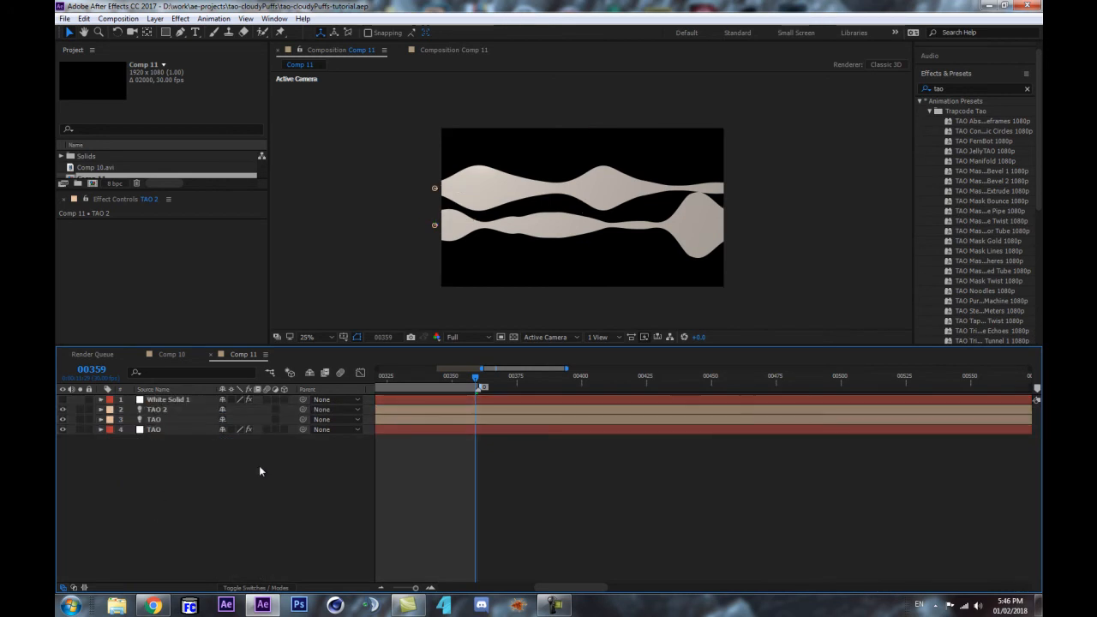
# Step: Show the bottom TAO layer's effect settings with more vertical room, and collapse the Segment and Offset Animation Sequence groups
pyautogui.click(206, 429)
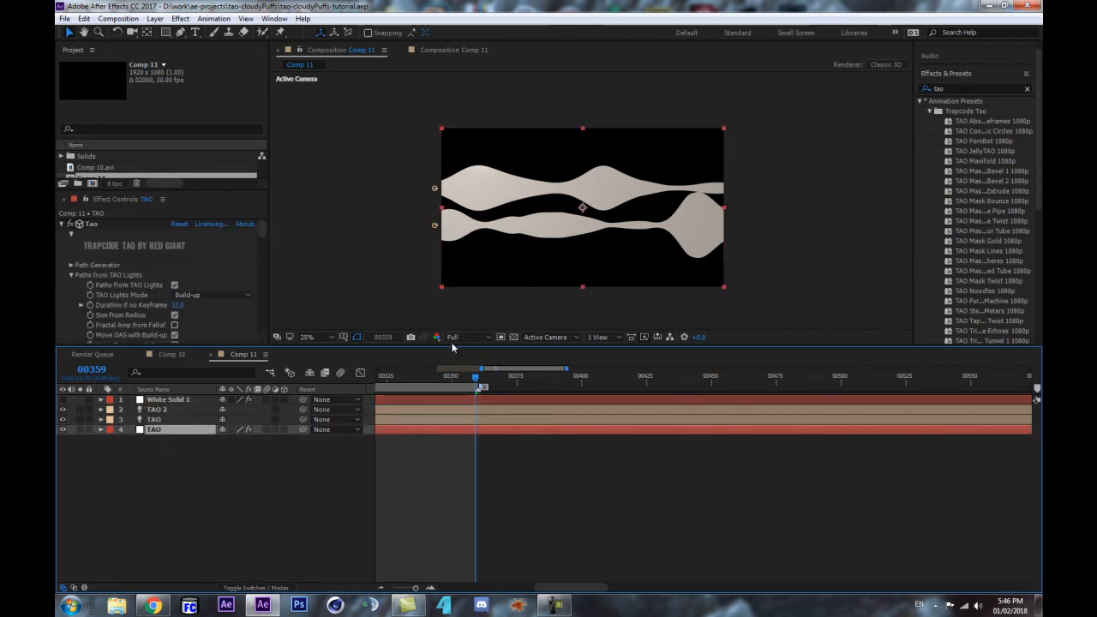
pyautogui.moveTo(450, 346); pyautogui.dragTo(450, 393)
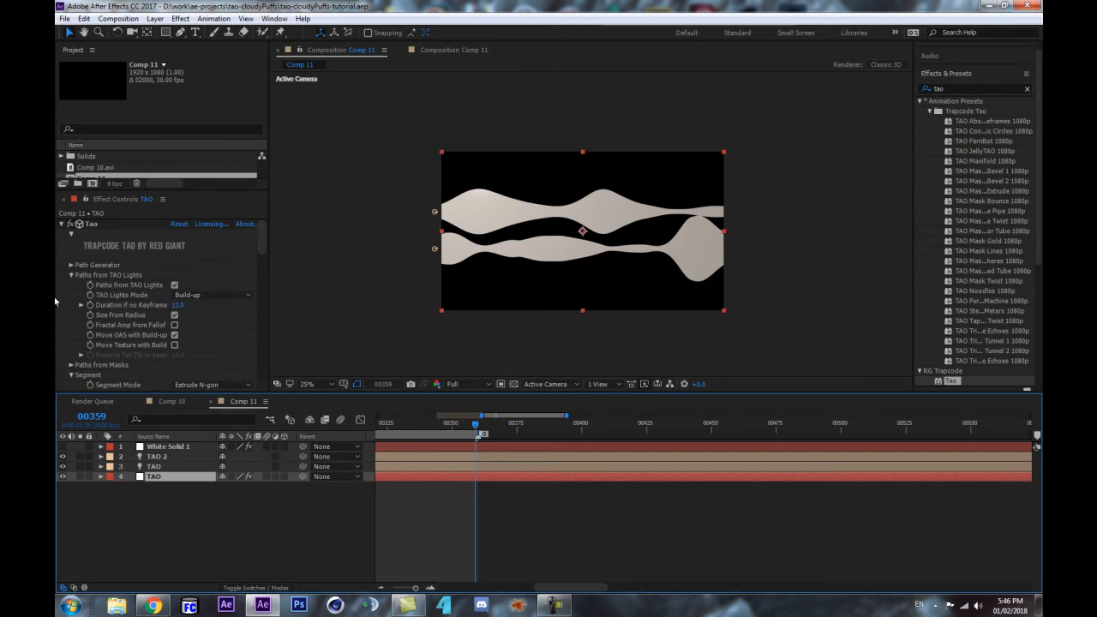
pyautogui.scroll(-5, 67, 364)
pyautogui.click(71, 243)
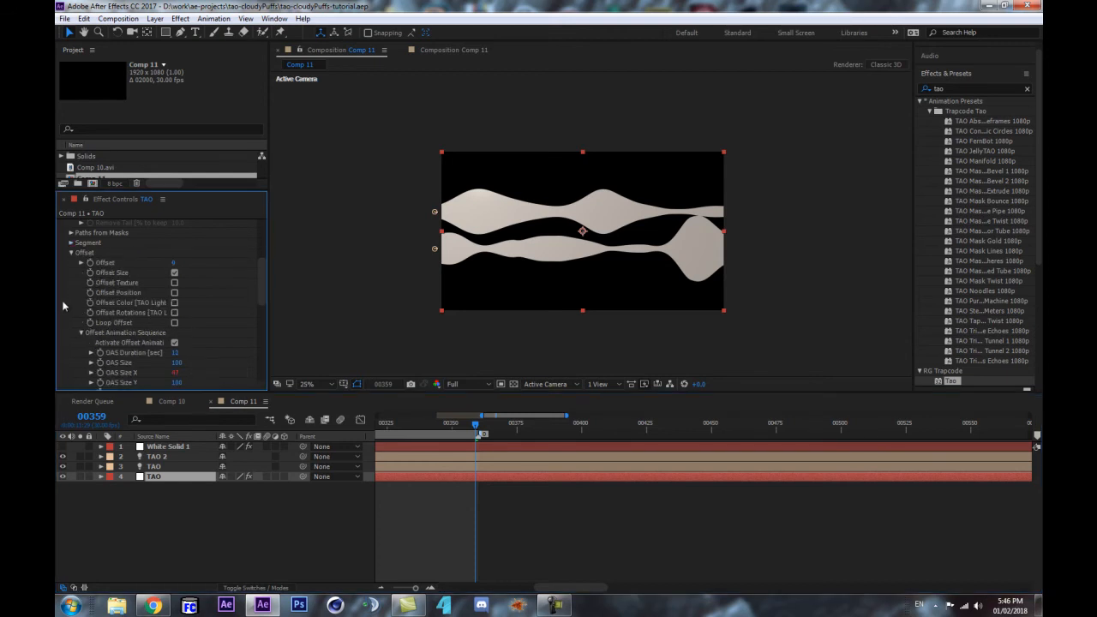
pyautogui.scroll(-1, 60, 283)
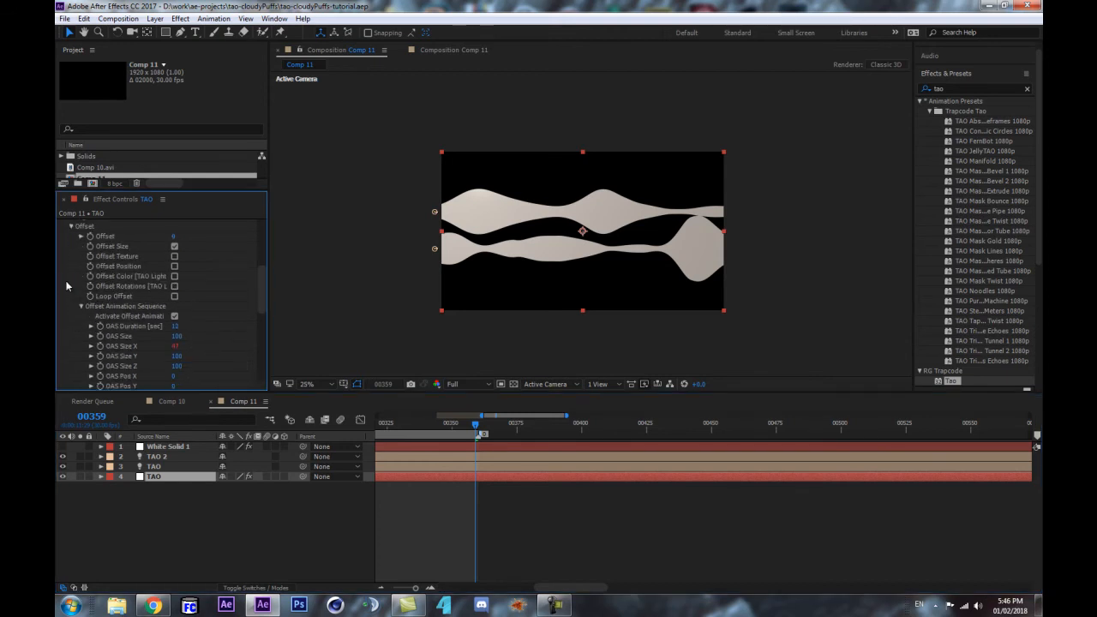
pyautogui.click(81, 307)
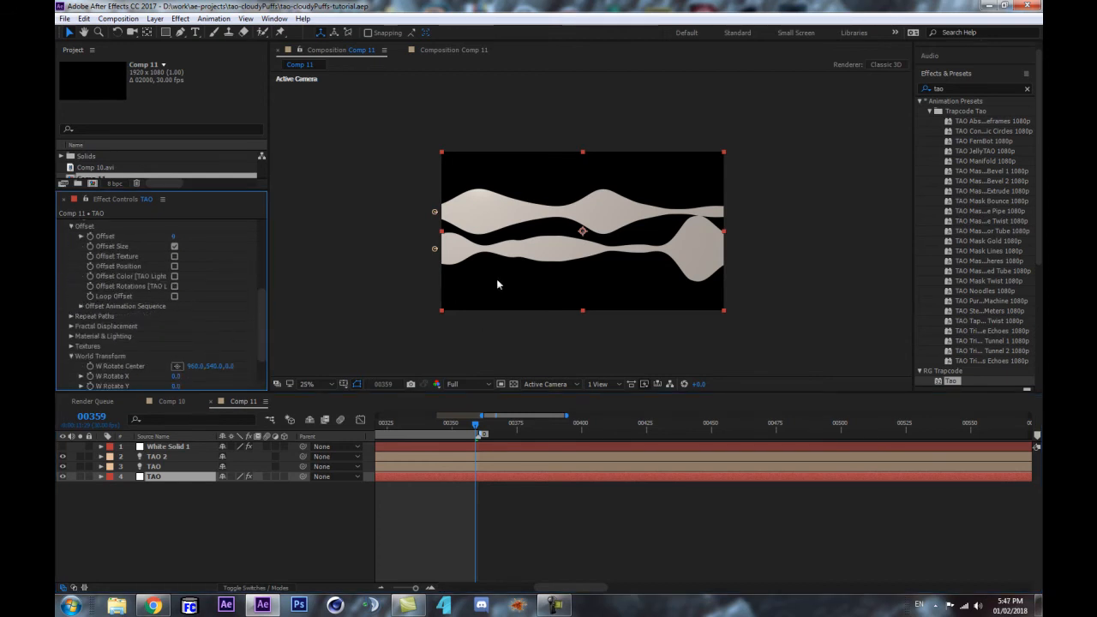
# Step: Expand the First Repeater within Repeat Paths and set R1 Repetitions to 1
pyautogui.click(71, 316)
pyautogui.click(81, 356)
pyautogui.scroll(-5, 176, 245)
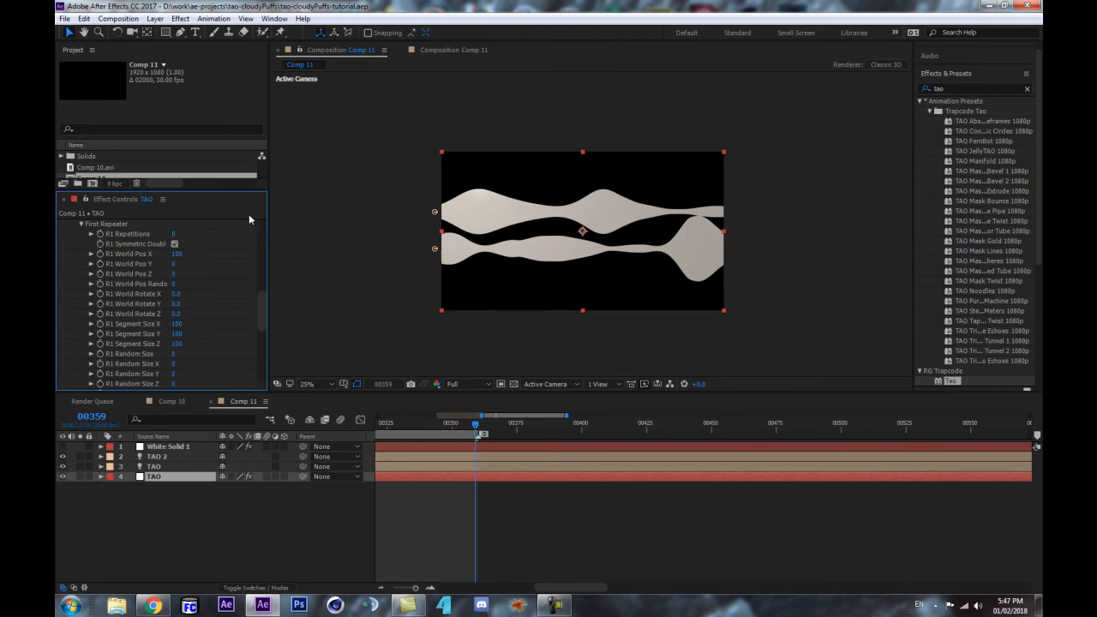
pyautogui.scroll(1, 177, 283)
pyautogui.click(172, 259)
pyautogui.press('Return')
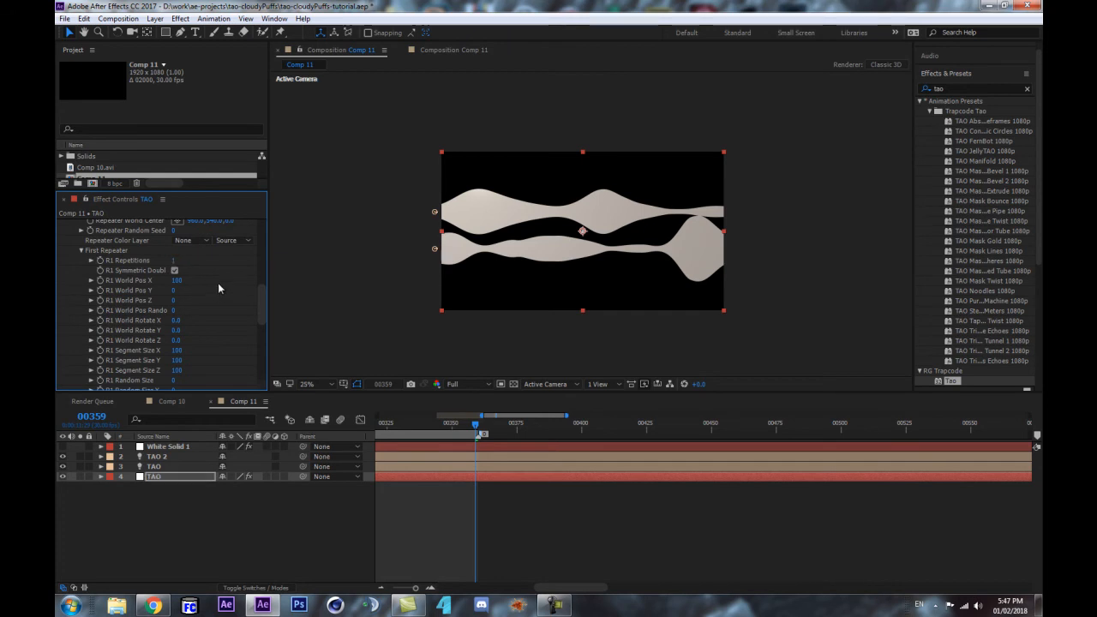
# Step: Set R1 World Pos X to 0 and R1 World Pos Y to 279 in the First Repeater
pyautogui.click(176, 280)
pyautogui.write('0')
pyautogui.press('Return')
pyautogui.moveTo(173, 291); pyautogui.dragTo(246, 276)
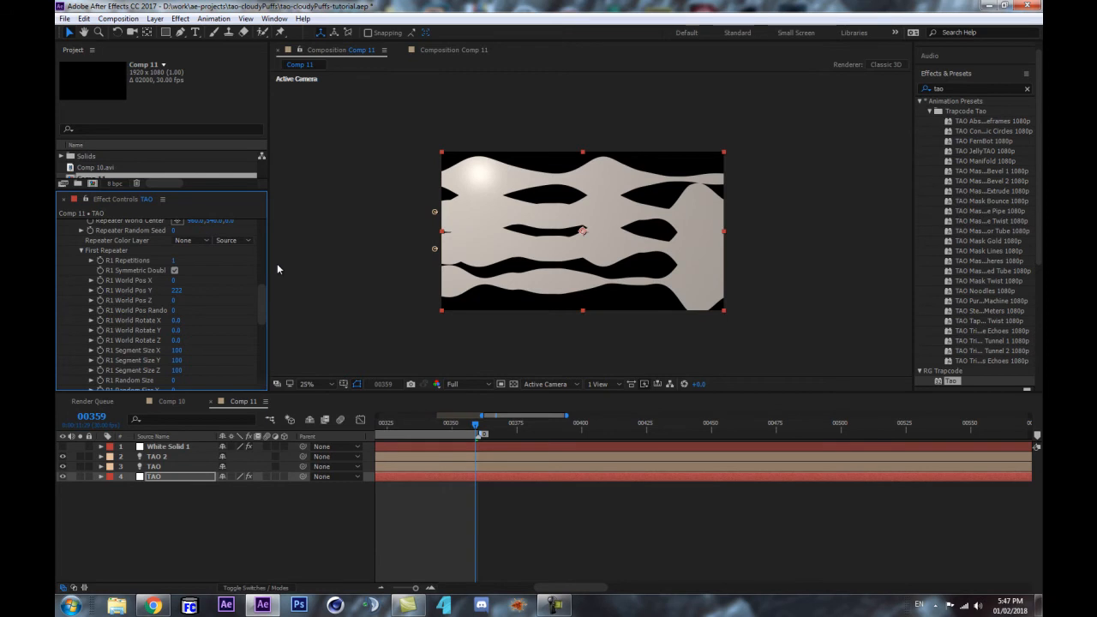
pyautogui.moveTo(176, 290); pyautogui.dragTo(243, 283)
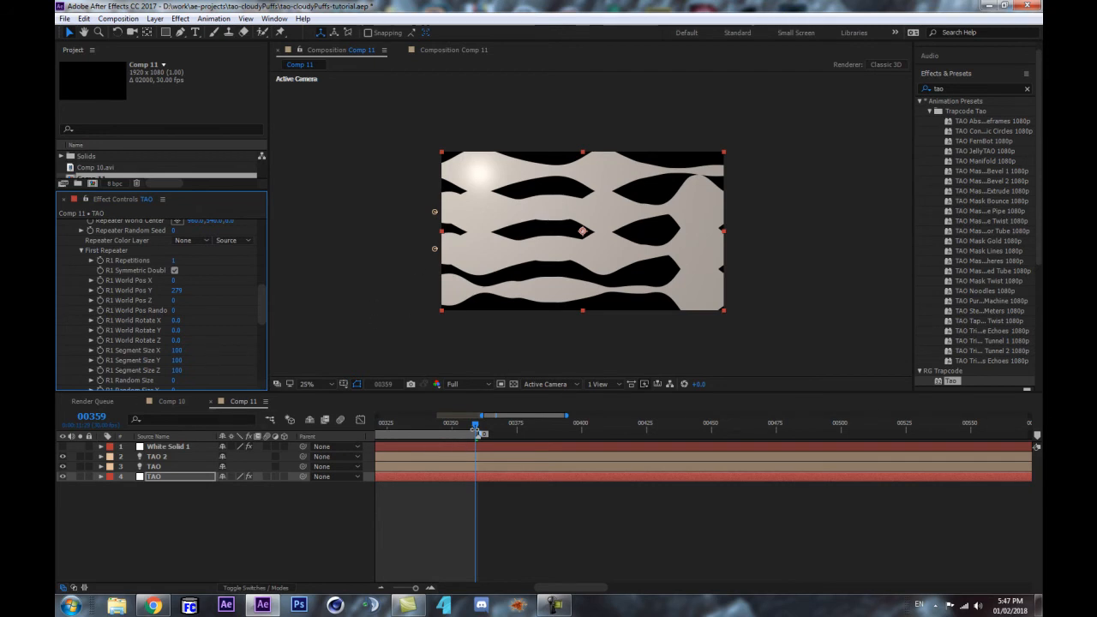
# Step: Move the current time to frame 238 and set R1 World Pos Y to 444
pyautogui.moveTo(476, 425); pyautogui.dragTo(846, 422)
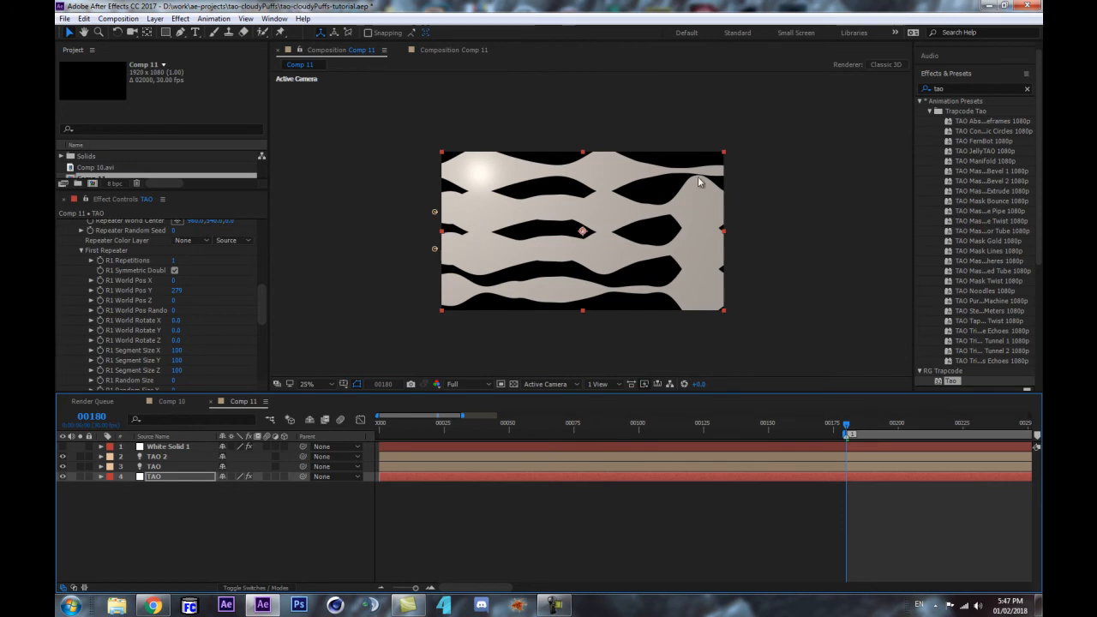
pyautogui.moveTo(966, 535); pyautogui.dragTo(505, 539)
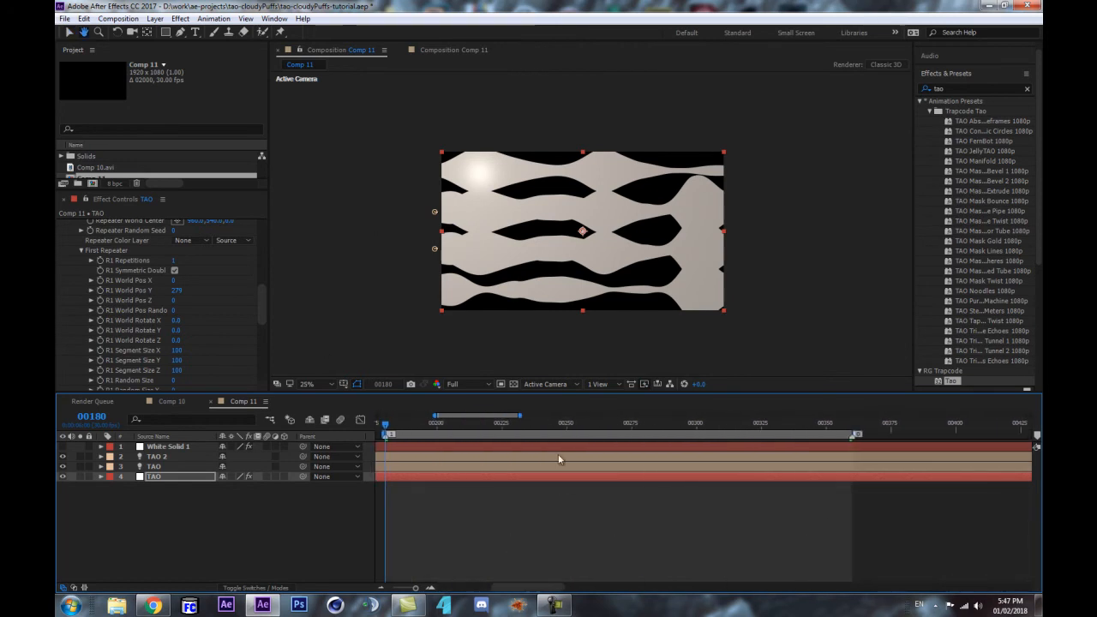
pyautogui.moveTo(520, 425); pyautogui.dragTo(536, 425)
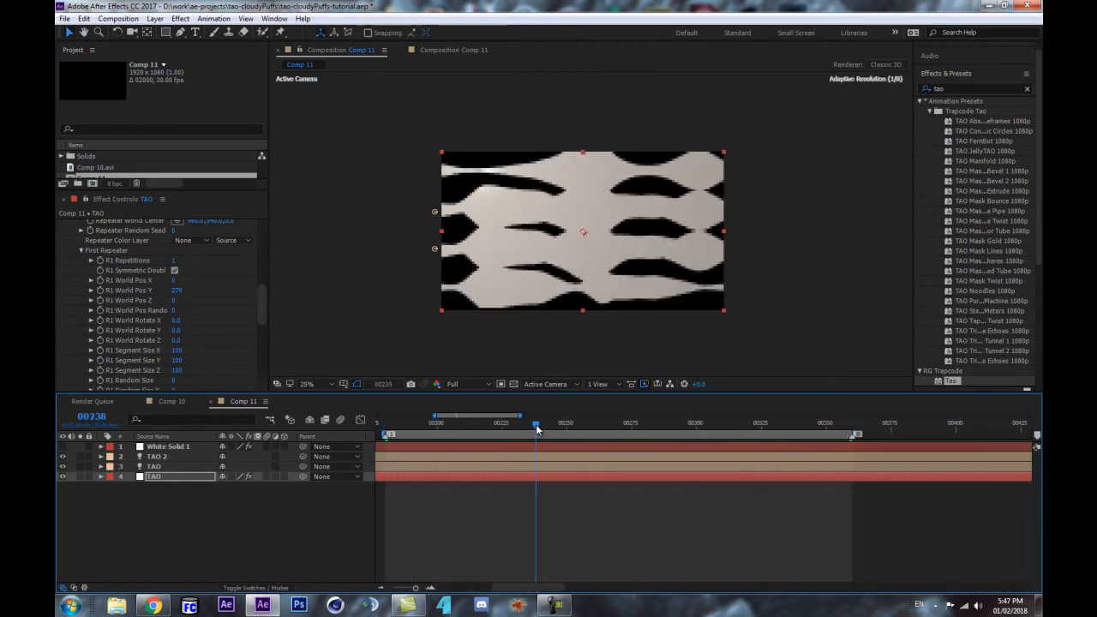
pyautogui.moveTo(174, 290); pyautogui.dragTo(264, 276)
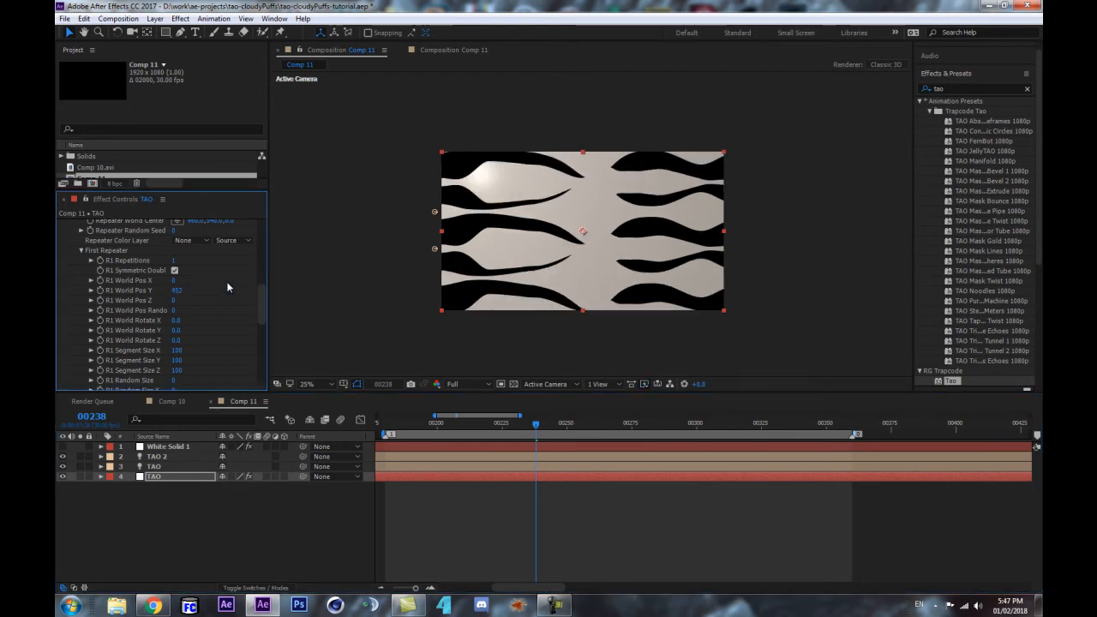
pyautogui.moveTo(177, 292); pyautogui.dragTo(173, 291)
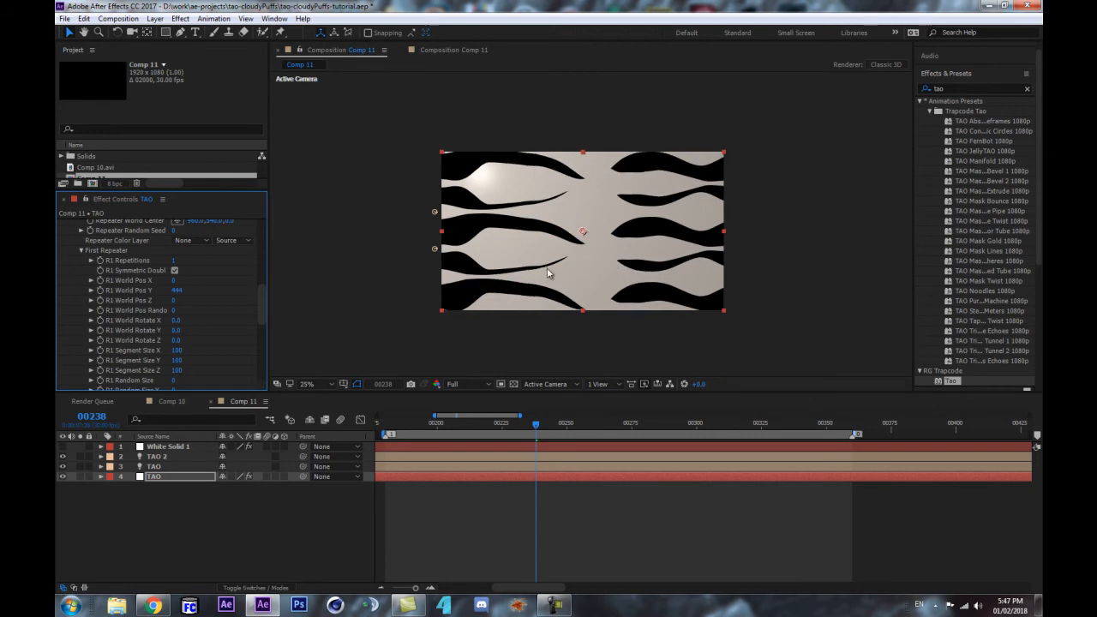
# Step: Set R1 World Pos X to 258 and increase the First Repeater's random world position
pyautogui.moveTo(173, 282); pyautogui.dragTo(453, 281)
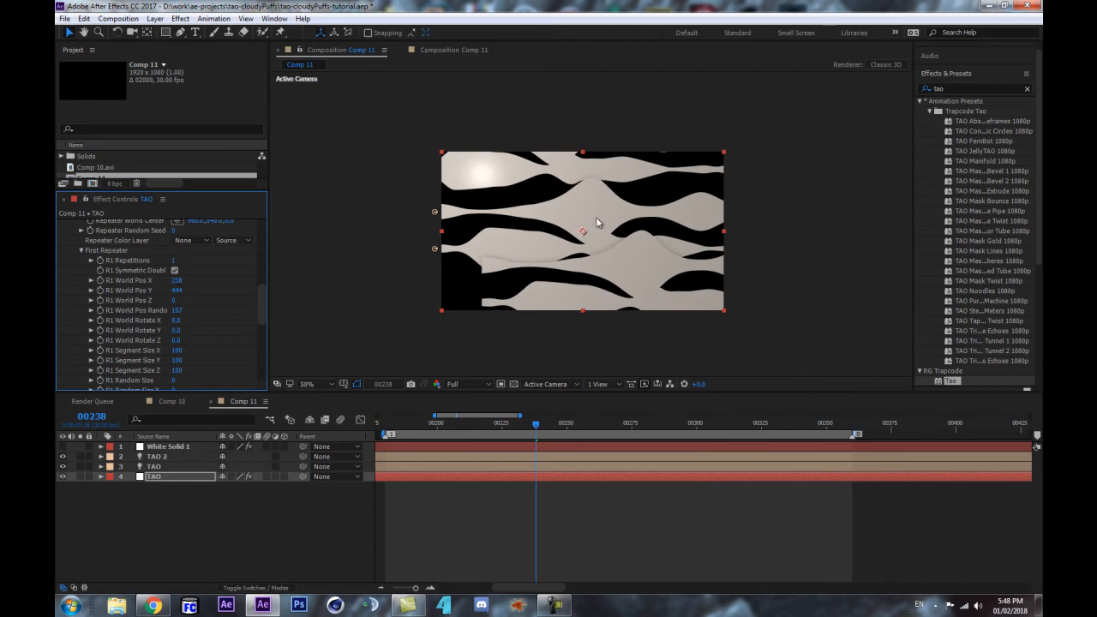
pyautogui.scroll(4, 620, 249)
pyautogui.scroll(-2, 562, 285)
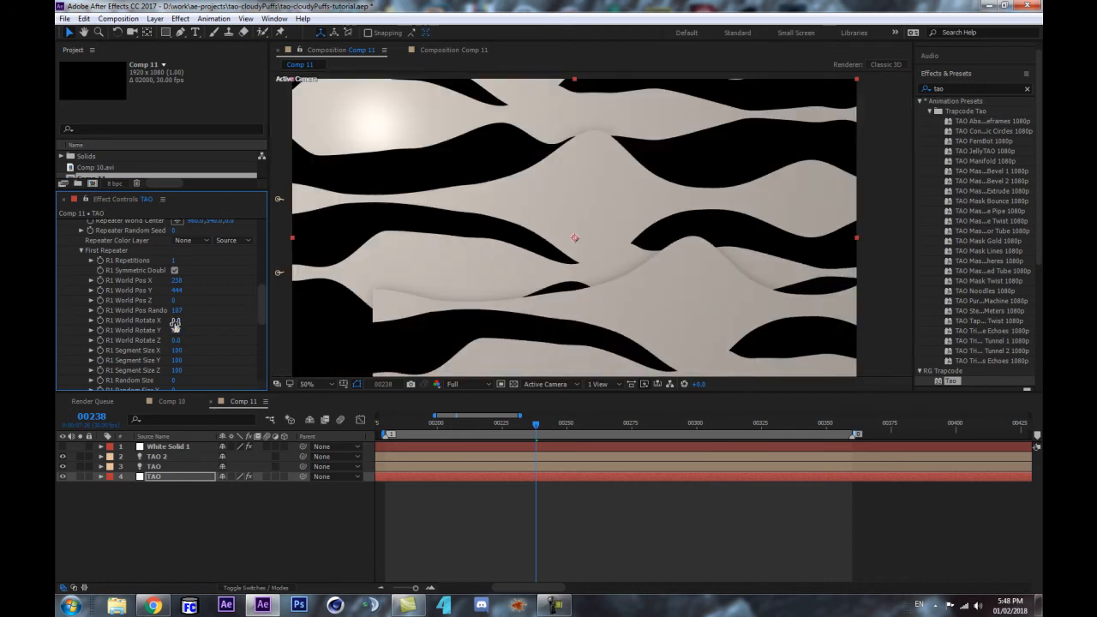
# Step: Try a higher random world position for the First Repeater, and undo the change
pyautogui.moveTo(175, 310); pyautogui.dragTo(323, 323)
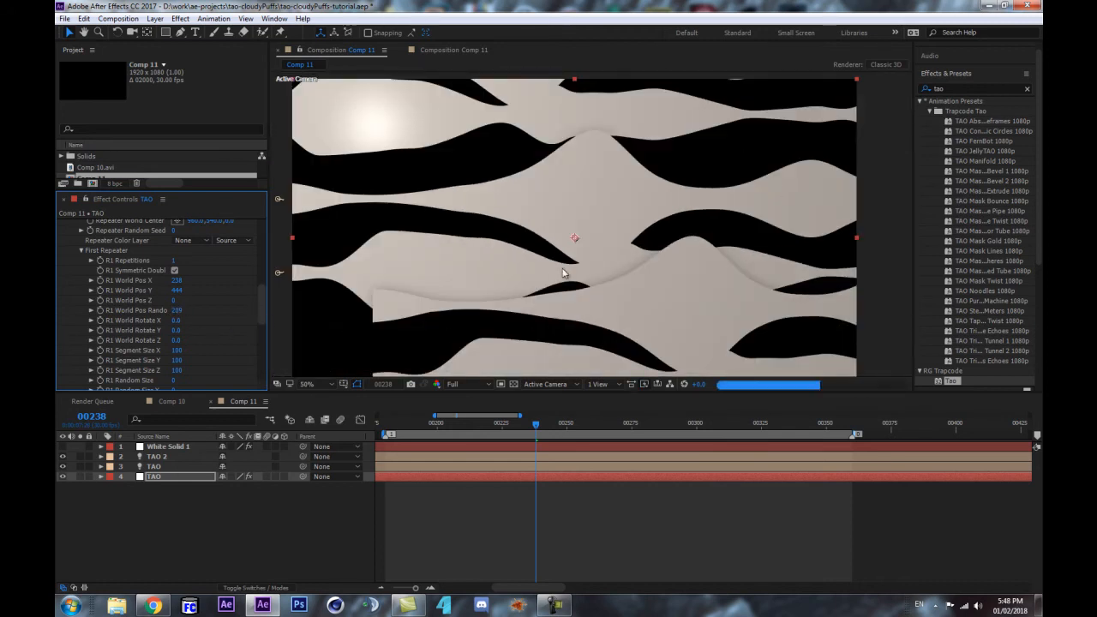
pyautogui.hotkey('ctrl', 'z')
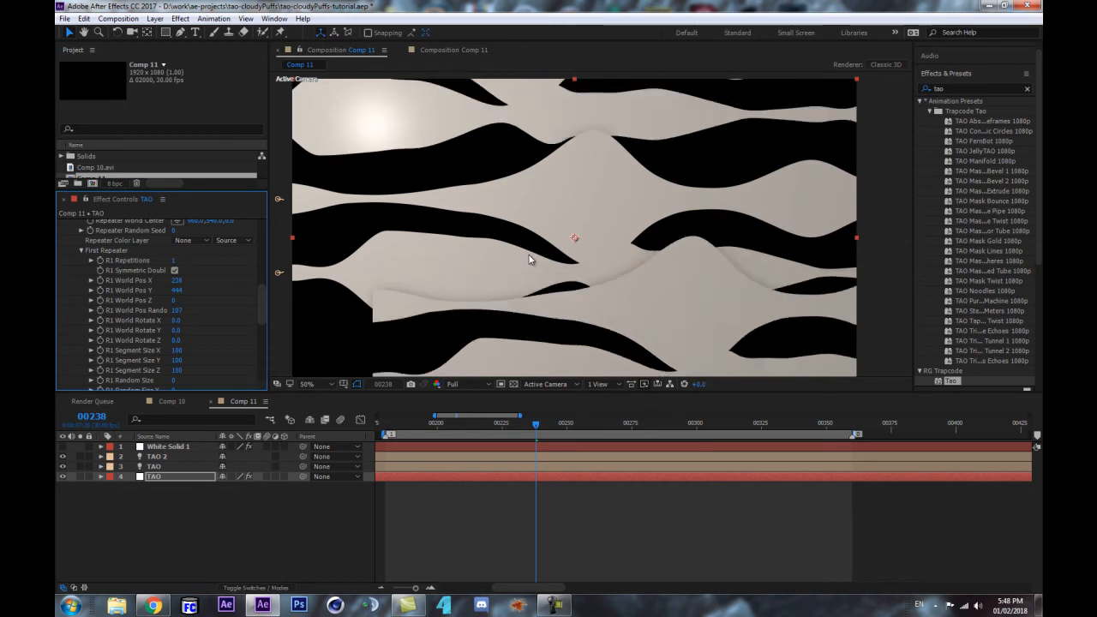
pyautogui.scroll(-1, 523, 266)
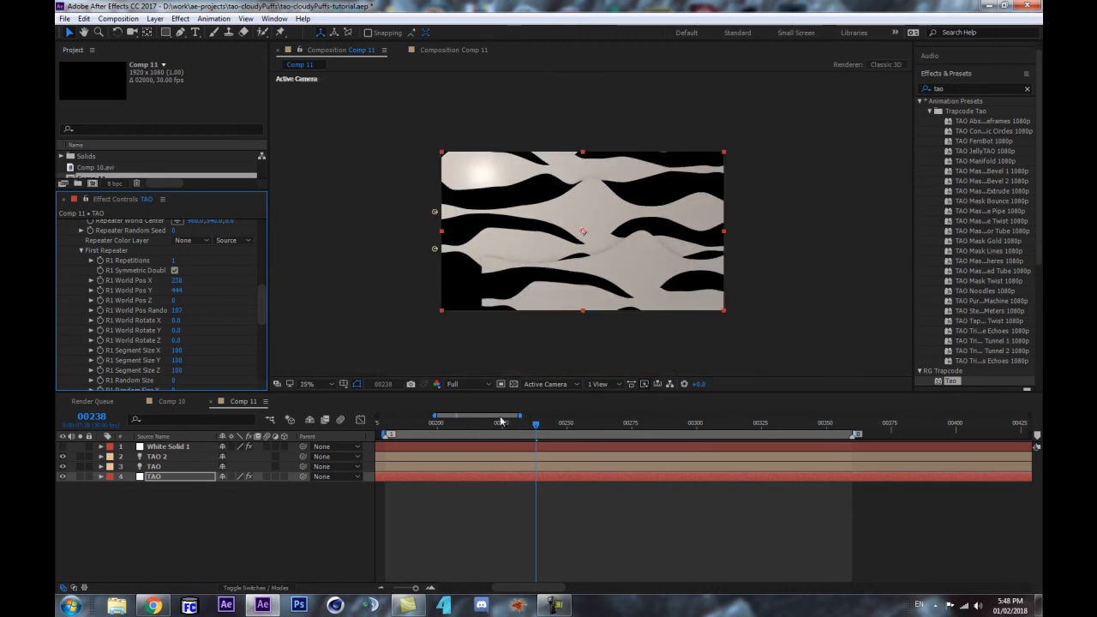
# Step: Set R1 World Pos X to 416 and deselect the TAO layer
pyautogui.moveTo(174, 281); pyautogui.dragTo(247, 277)
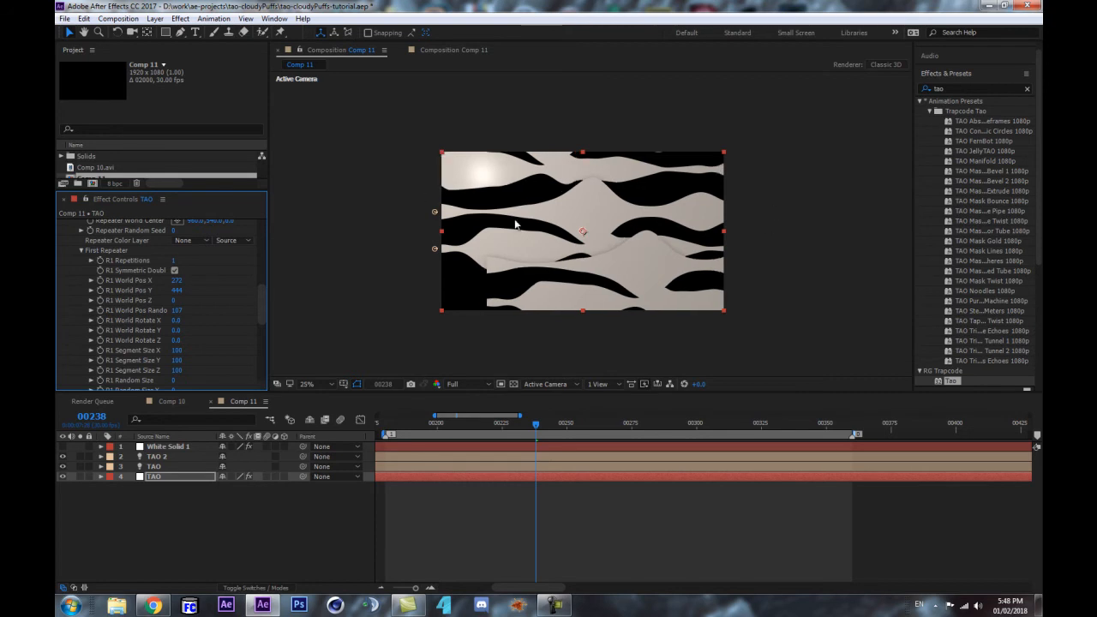
pyautogui.moveTo(174, 282); pyautogui.dragTo(247, 278)
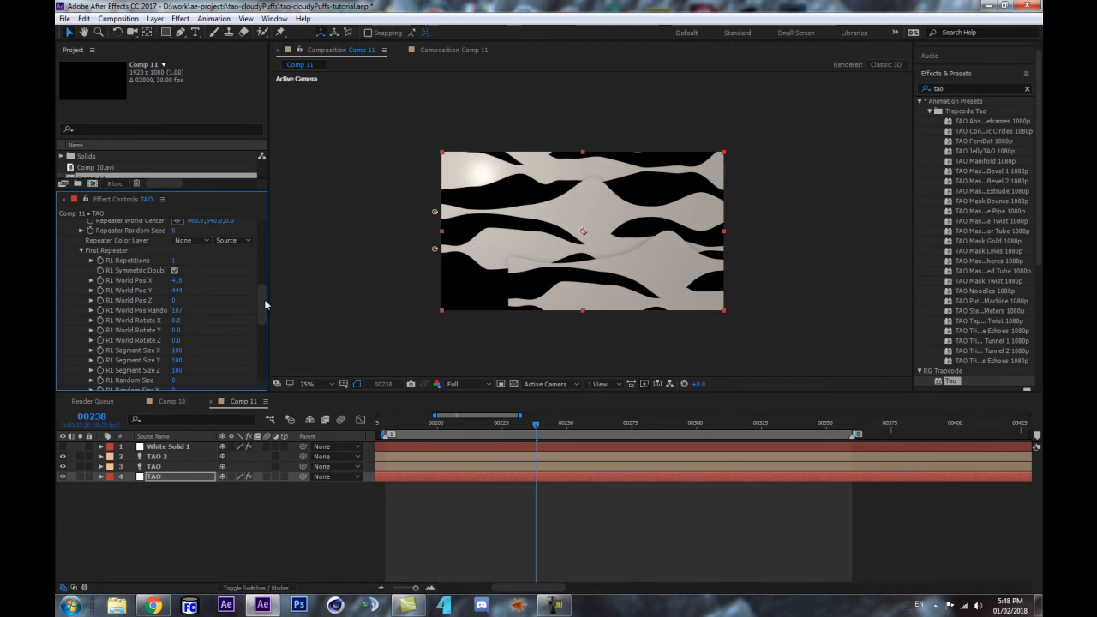
pyautogui.click(201, 535)
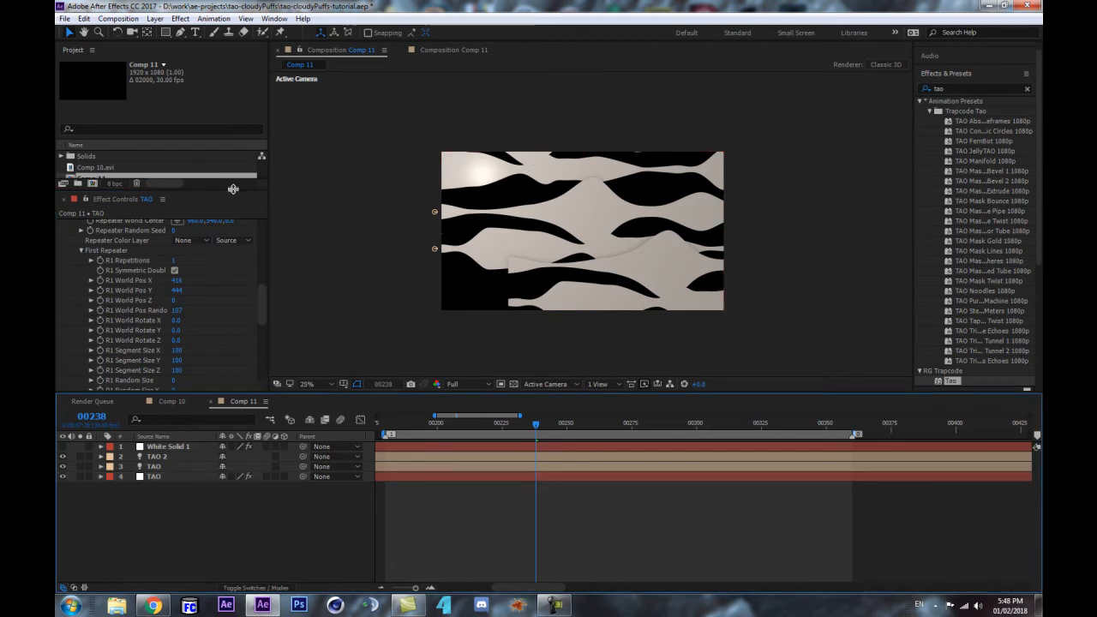
# Step: Enlarge the Project panel to list all its items, and move the current time to frame 245
pyautogui.moveTo(230, 190); pyautogui.dragTo(199, 251)
pyautogui.click(100, 182)
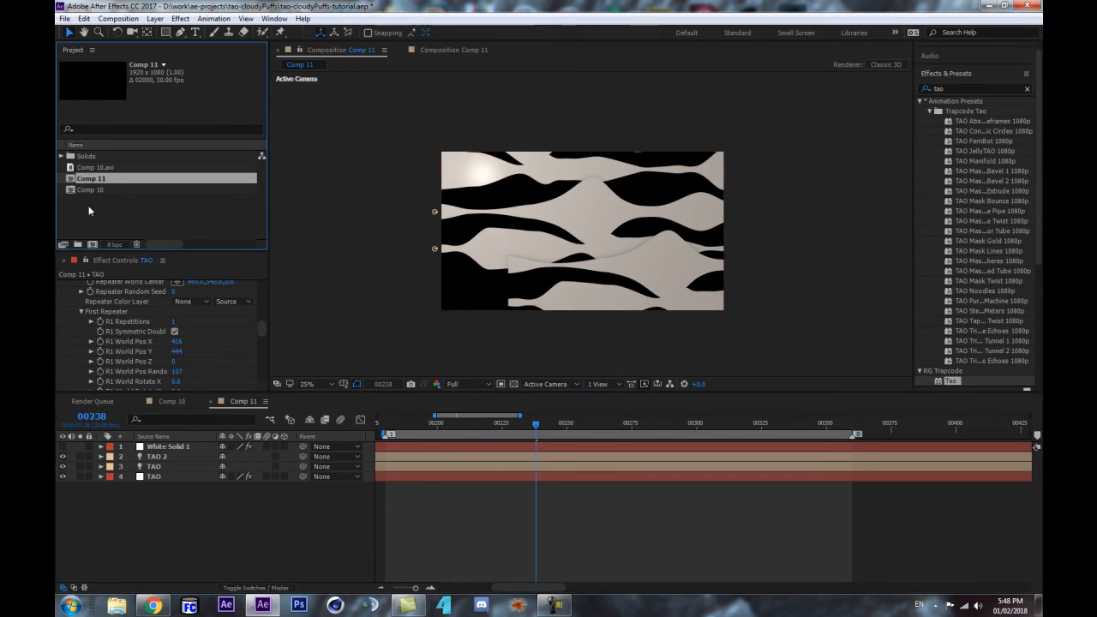
pyautogui.click(493, 424)
pyautogui.moveTo(494, 426); pyautogui.dragTo(555, 419)
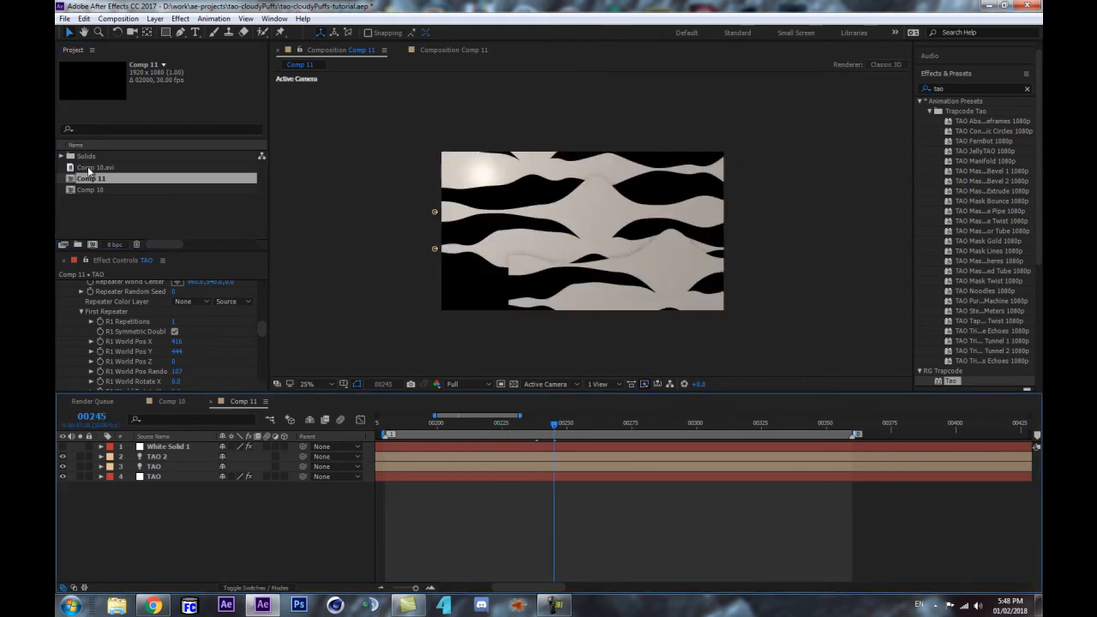
# Step: Duplicate Comp 11, open the copy and move its current time to frame 180
pyautogui.click(91, 180)
pyautogui.hotkey('ctrl', 'd')
pyautogui.doubleClick(92, 178)
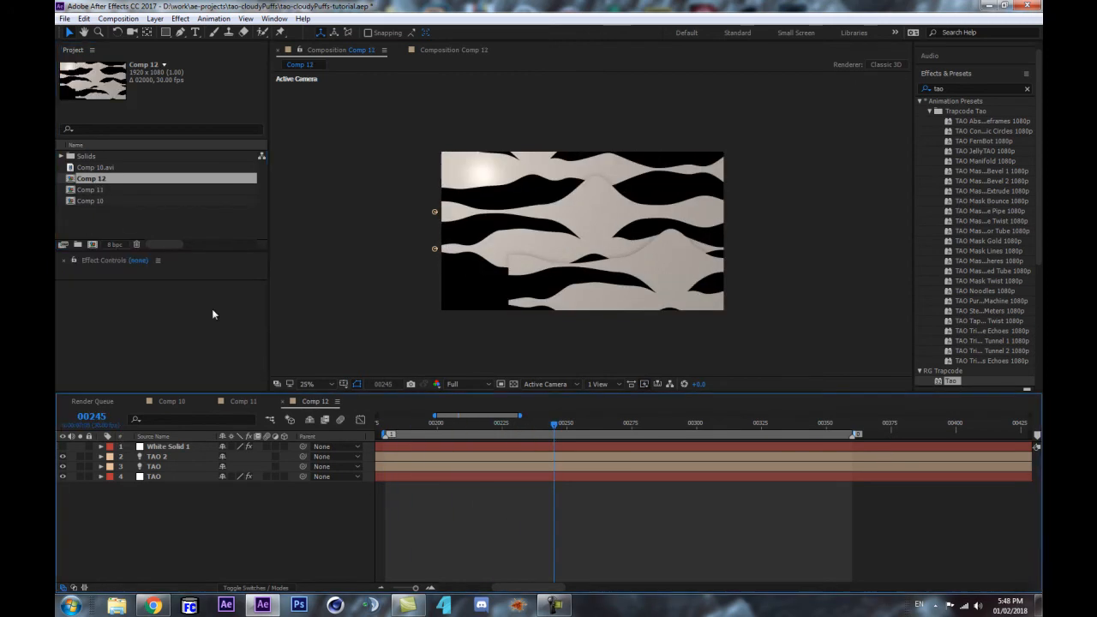
pyautogui.press('-')
pyautogui.press('-')
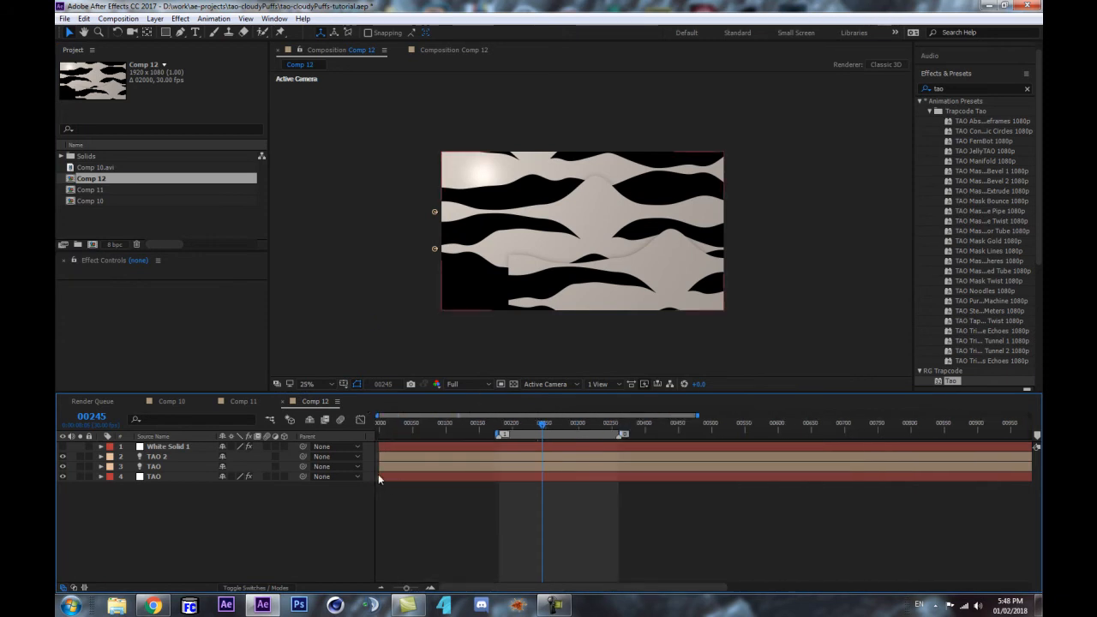
pyautogui.click(498, 423)
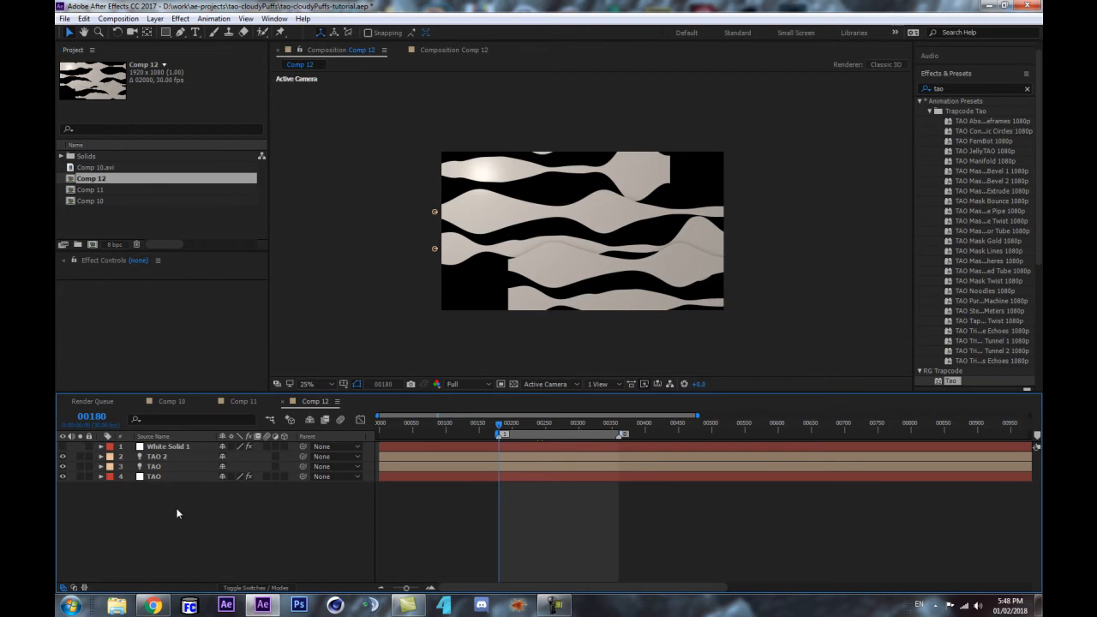
# Step: Set the First Repeater of the TAO layer to 2 repetitions with an R1 World Pos Y of 300
pyautogui.click(172, 477)
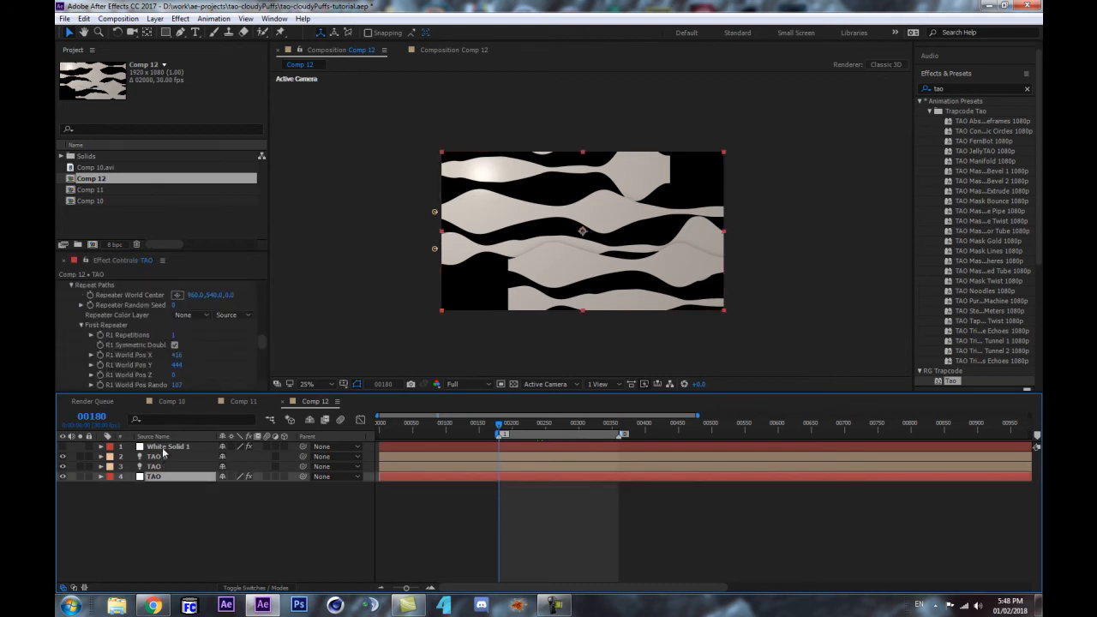
pyautogui.click(167, 447)
pyautogui.click(150, 477)
pyautogui.scroll(-10, 196, 347)
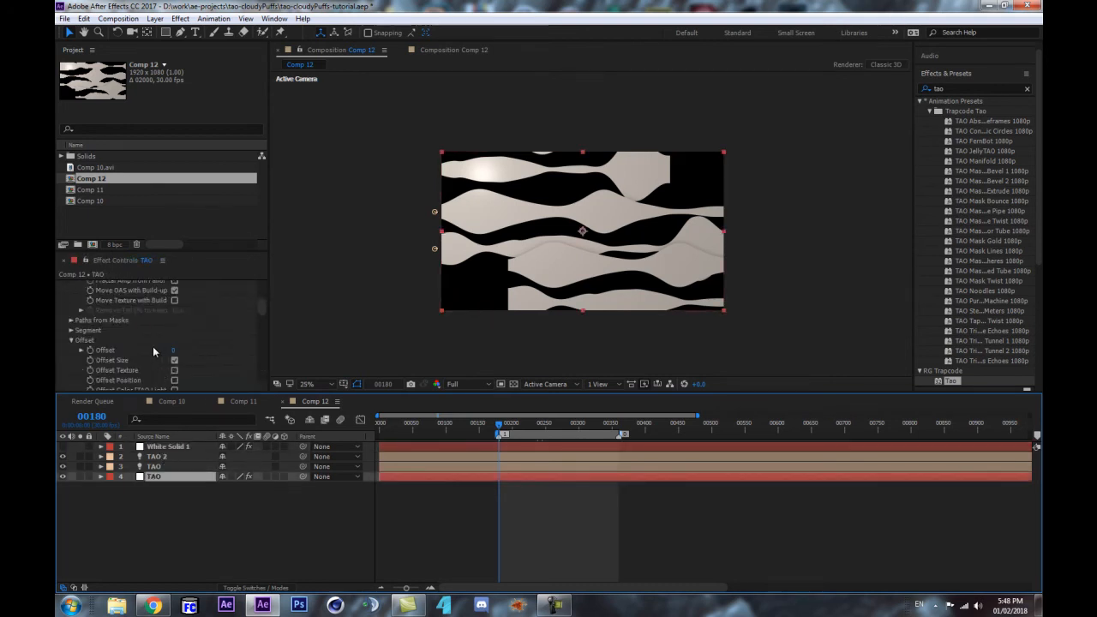
pyautogui.click(174, 375)
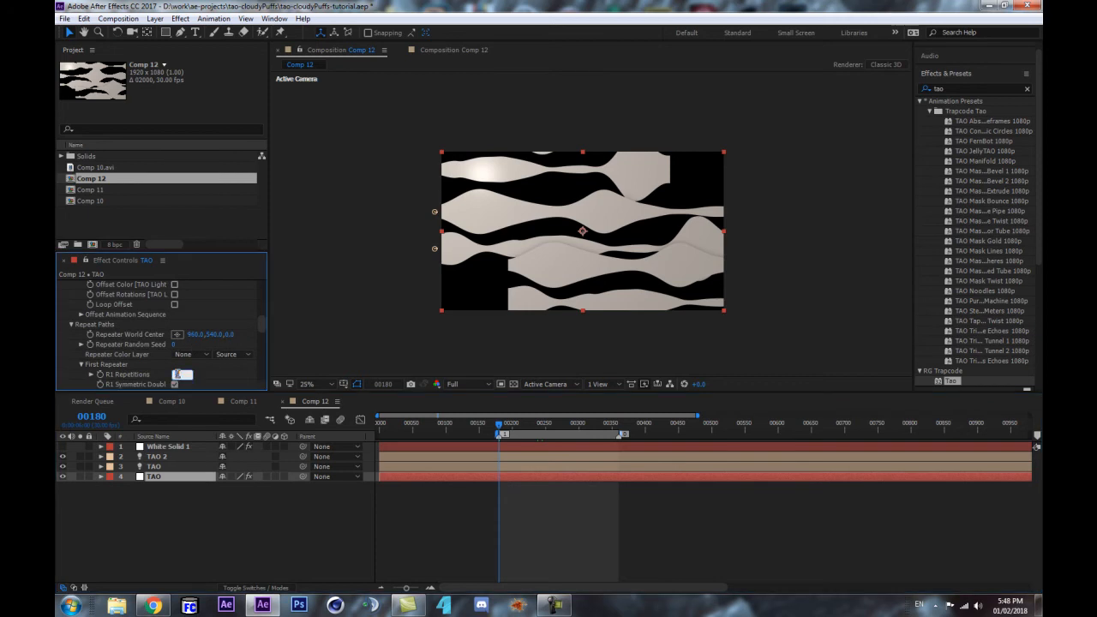
pyautogui.click(167, 542)
pyautogui.scroll(-2, 172, 338)
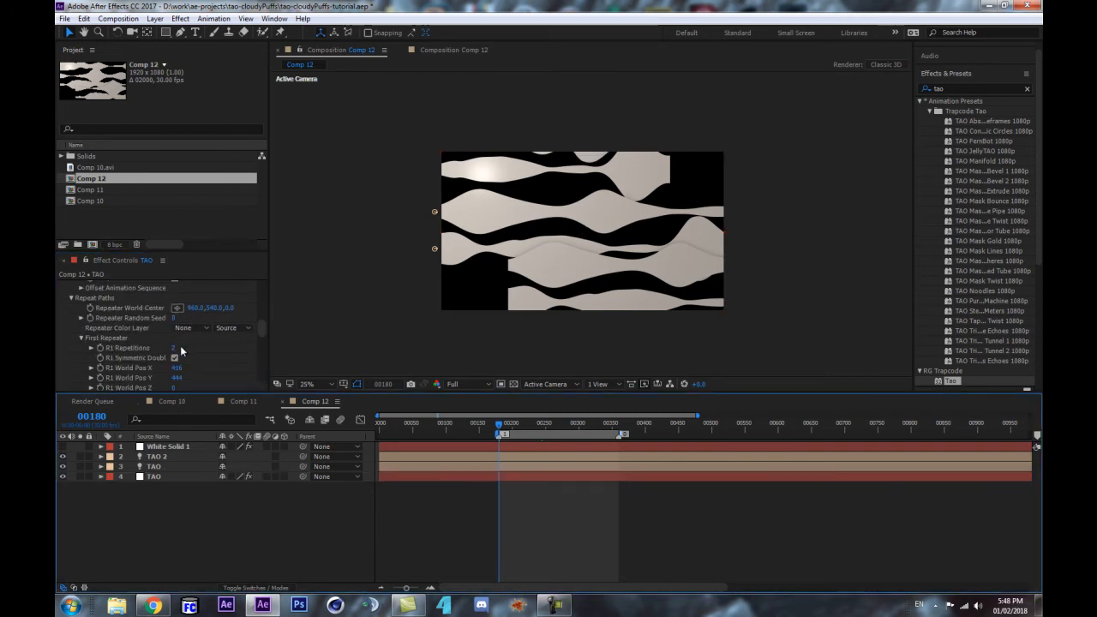
pyautogui.moveTo(177, 379); pyautogui.dragTo(125, 379)
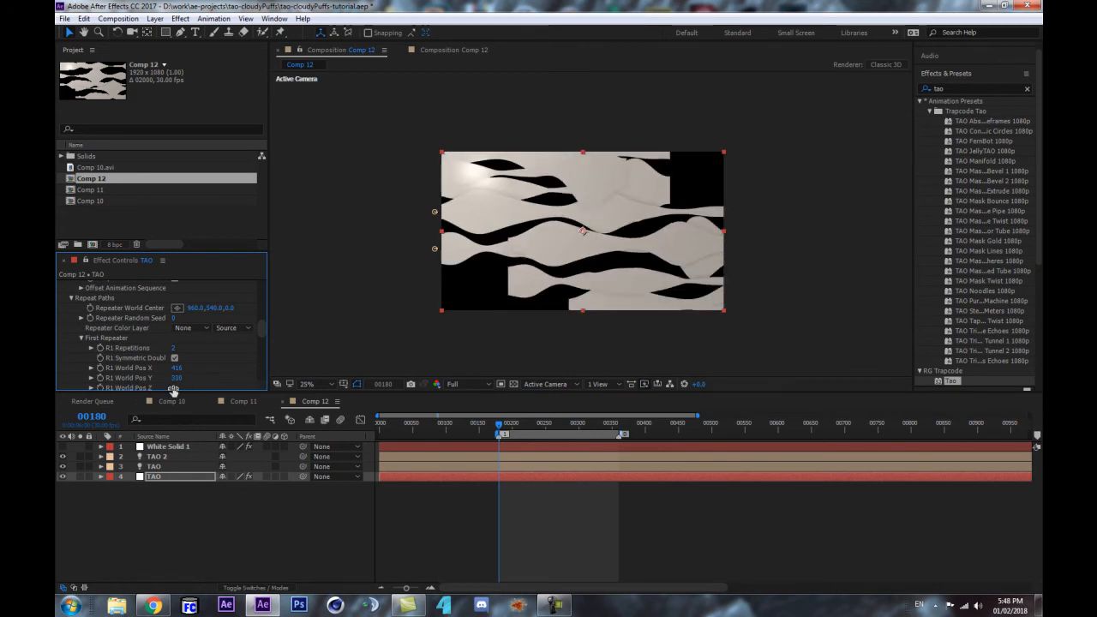
# Step: Set R1 World Rotate Y to 180 and compare the result at frames 221 and 180
pyautogui.scroll(-3, 217, 357)
pyautogui.click(177, 365)
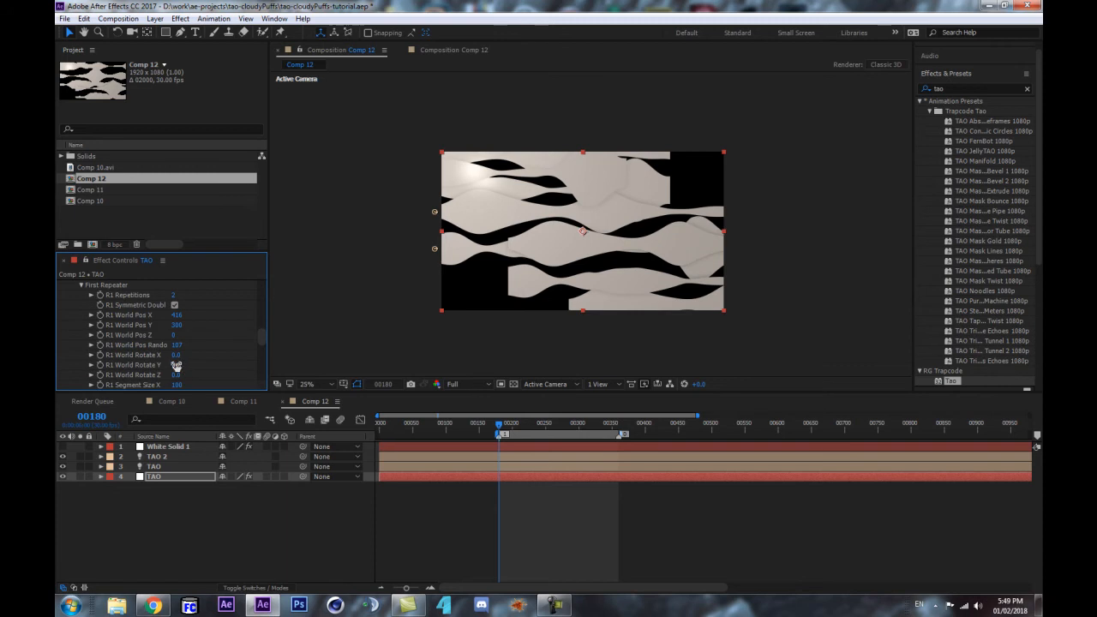
pyautogui.write('180')
pyautogui.press('Return')
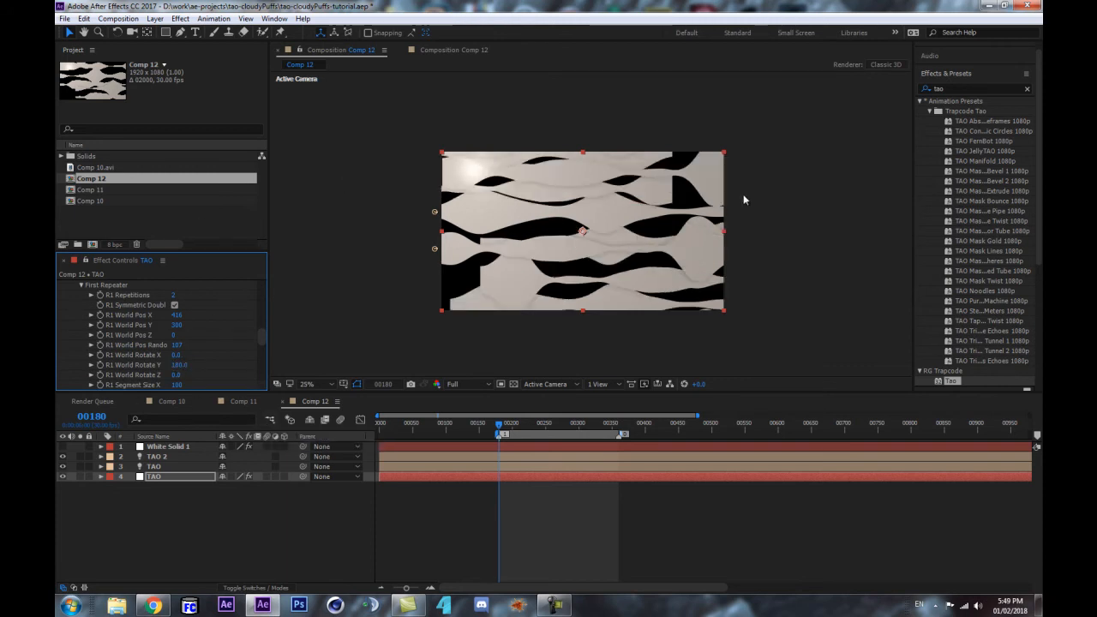
pyautogui.click(527, 426)
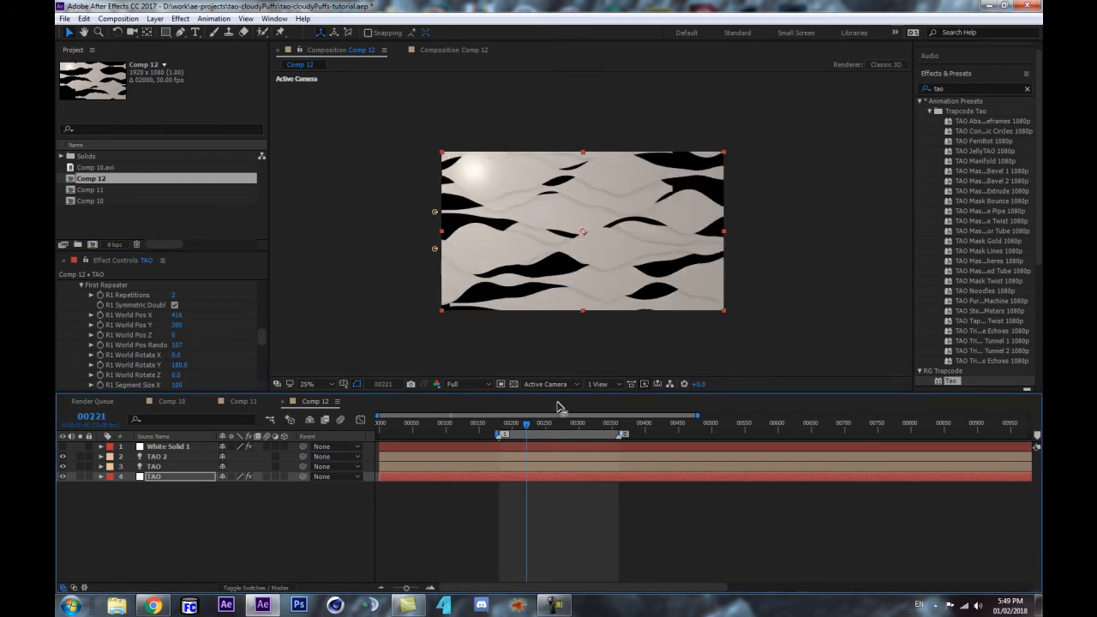
pyautogui.click(499, 426)
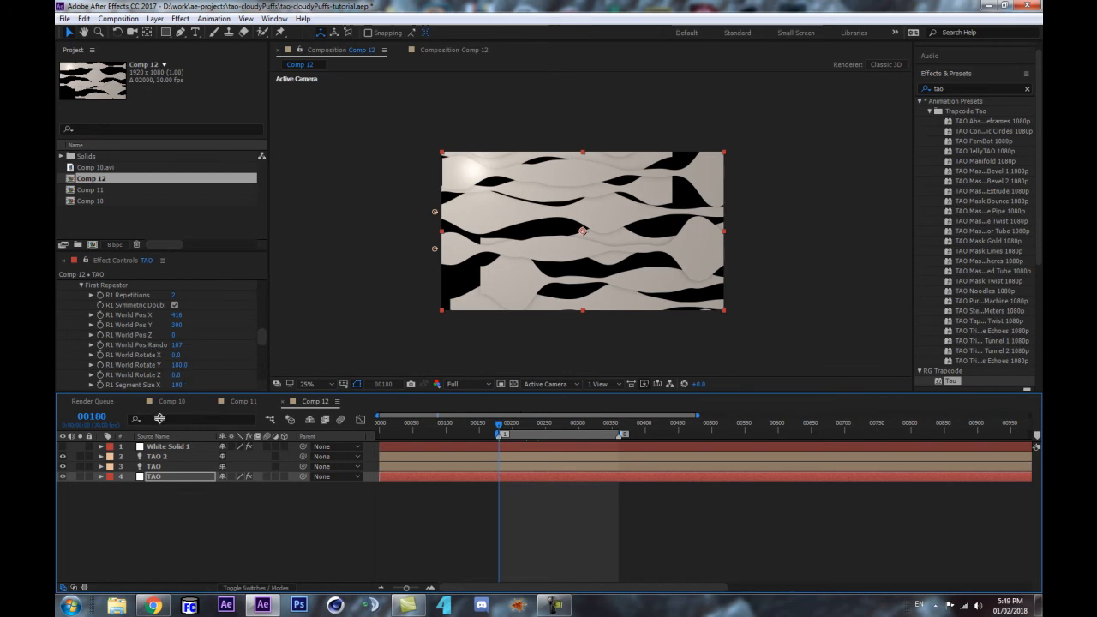
# Step: Reveal the TAO layer's modified properties and set the OAS World Pos X expression to time*940
pyautogui.press('u')
pyautogui.press('u')
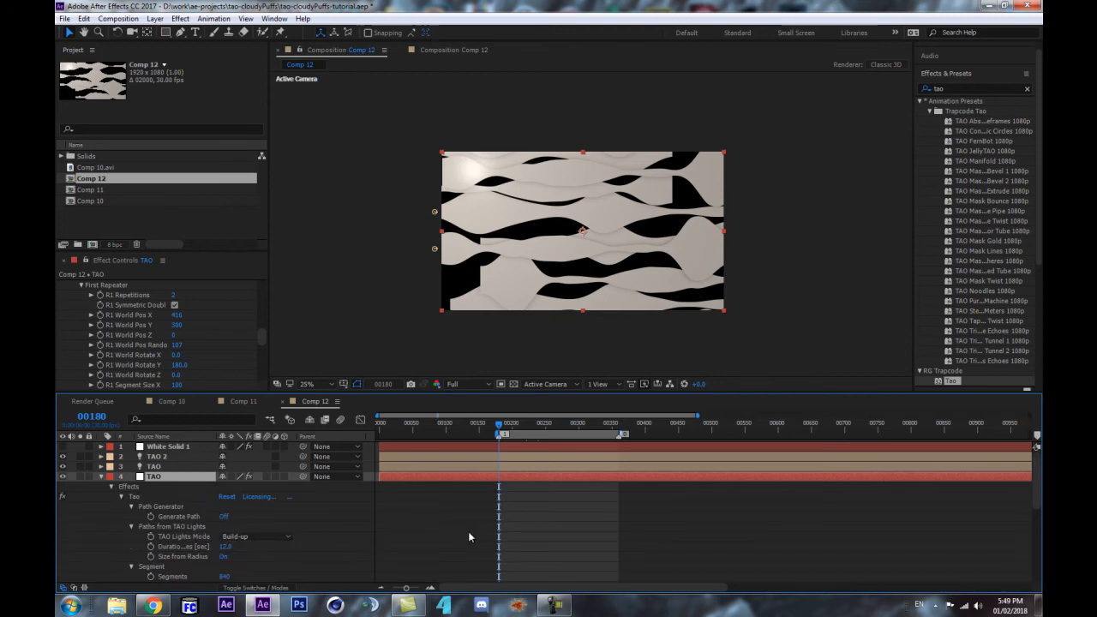
pyautogui.scroll(-3, 467, 530)
pyautogui.scroll(-1, 460, 534)
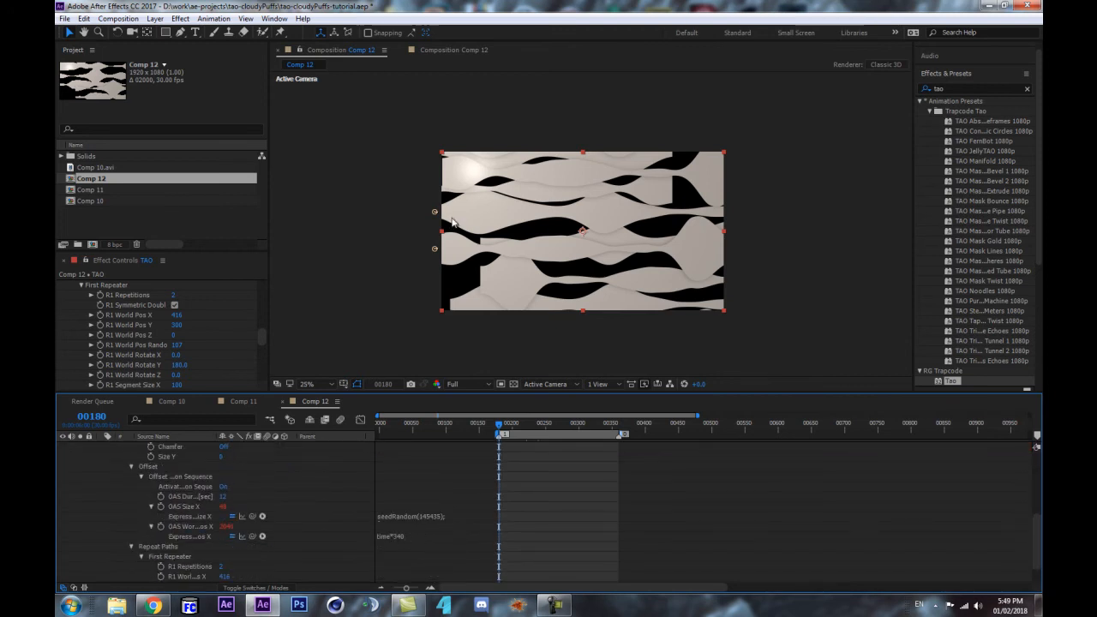
pyautogui.scroll(-2, 566, 223)
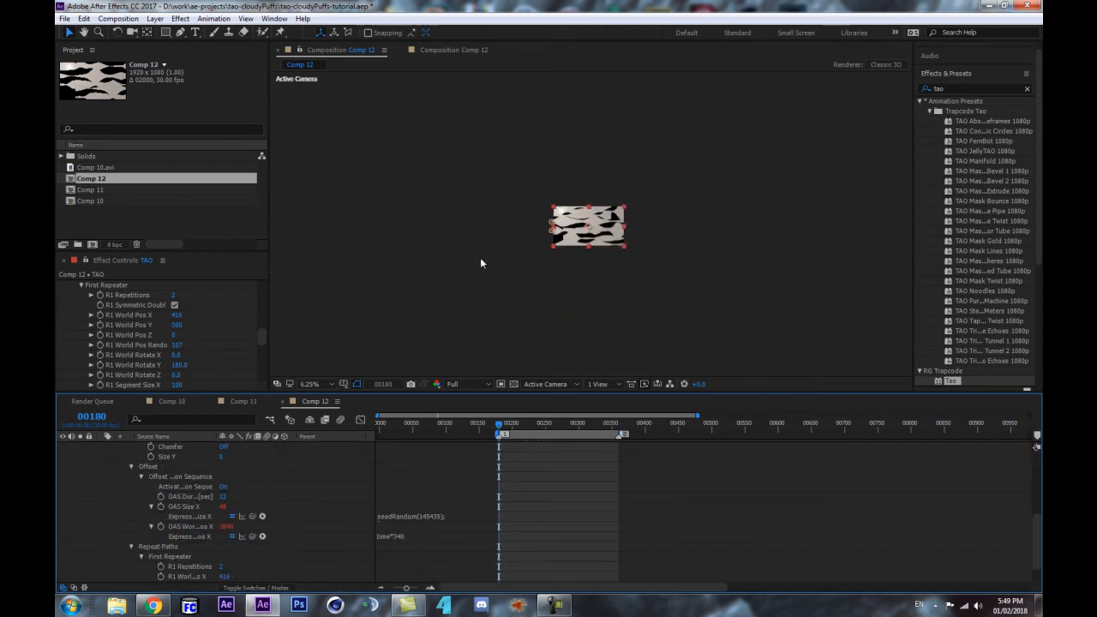
pyautogui.scroll(1, 541, 230)
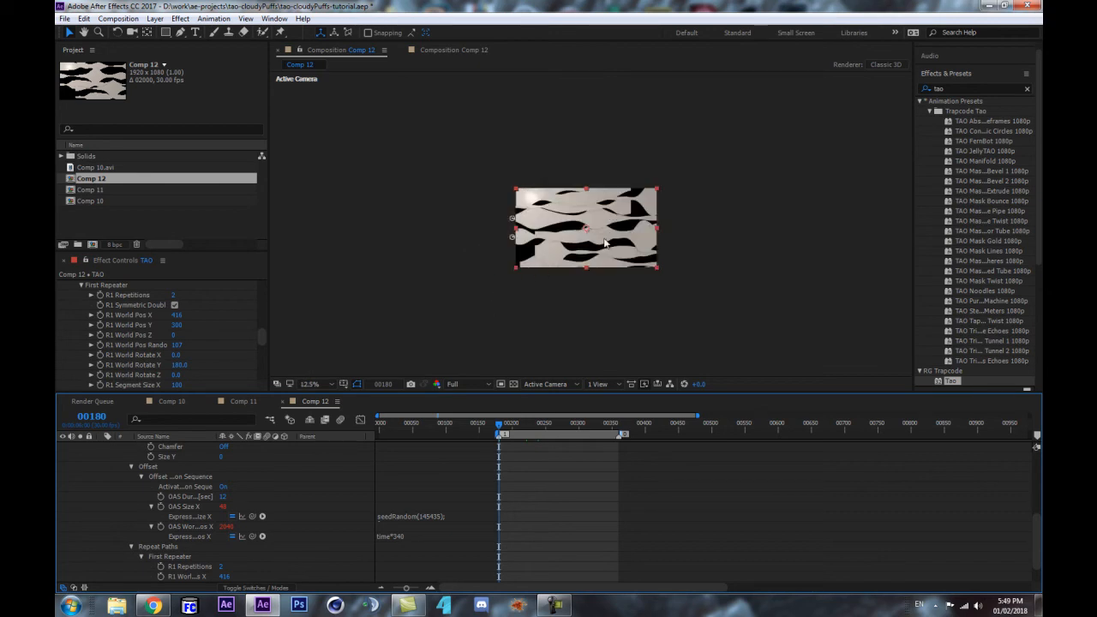
pyautogui.press(',')
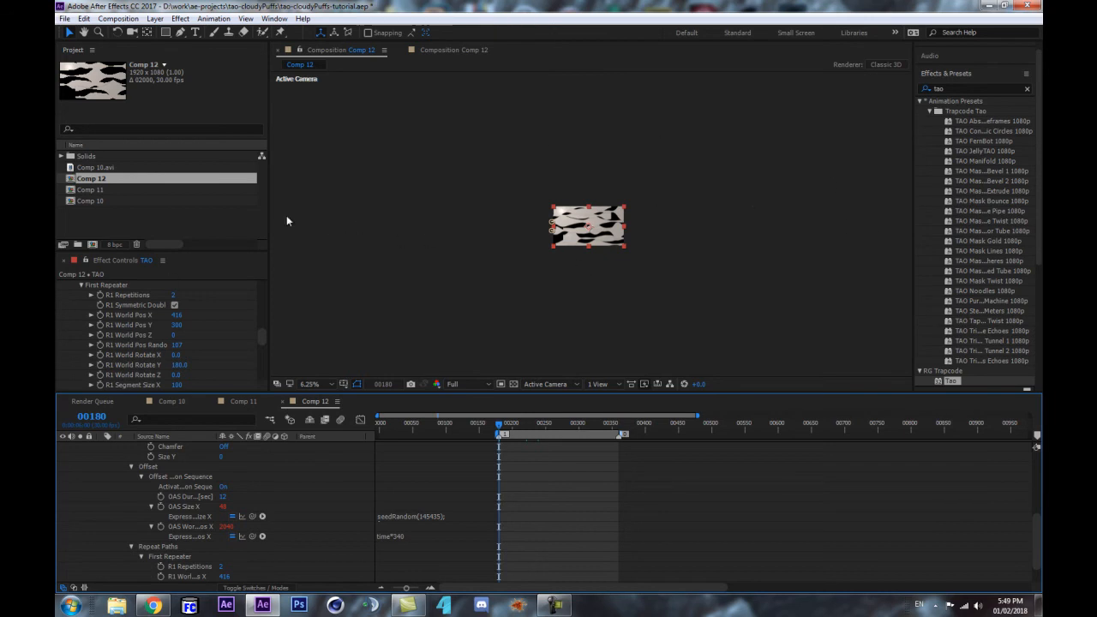
pyautogui.press('.')
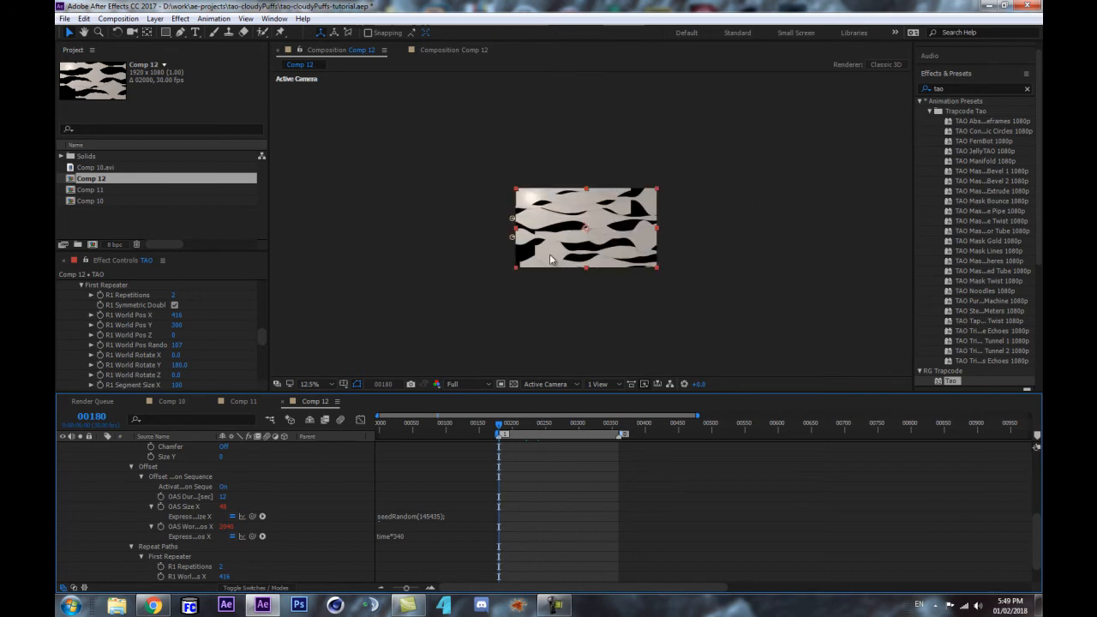
pyautogui.press('.')
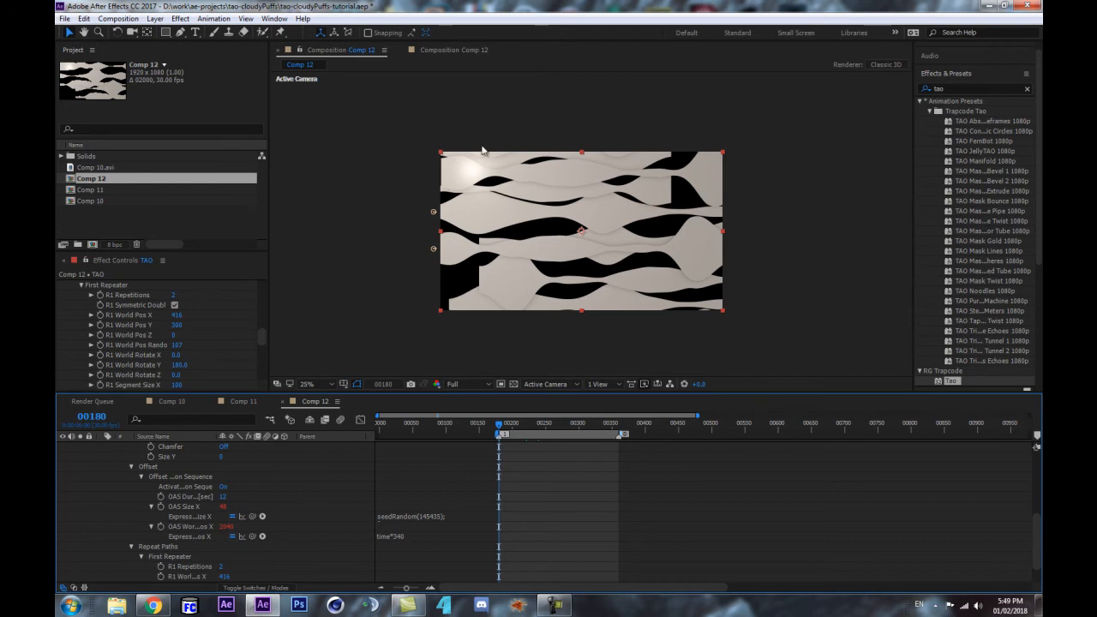
pyautogui.click(400, 537)
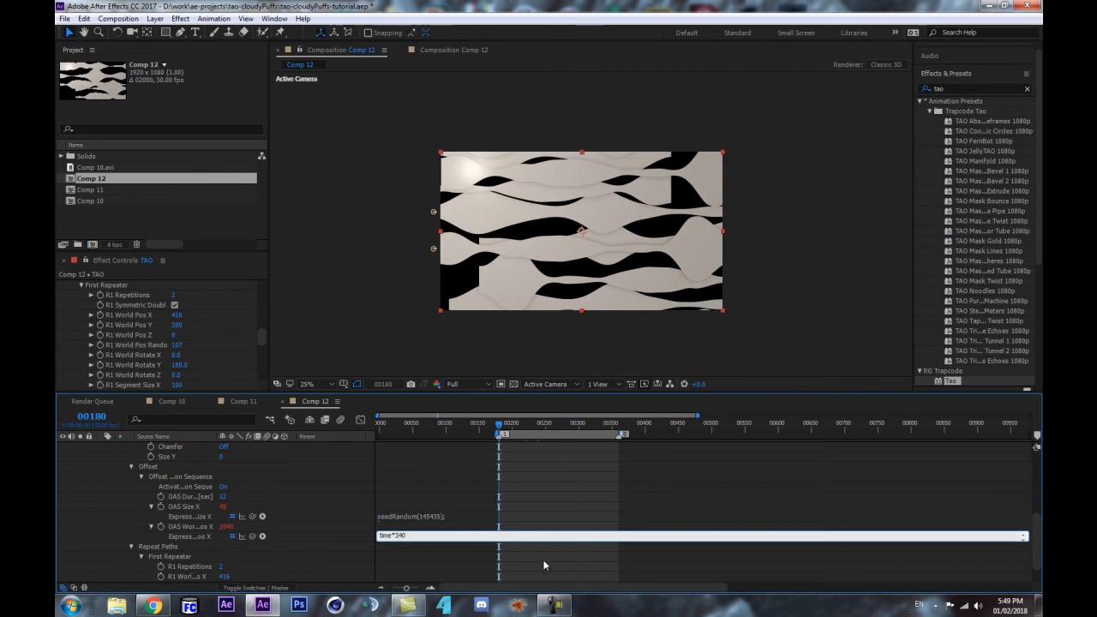
pyautogui.click(324, 484)
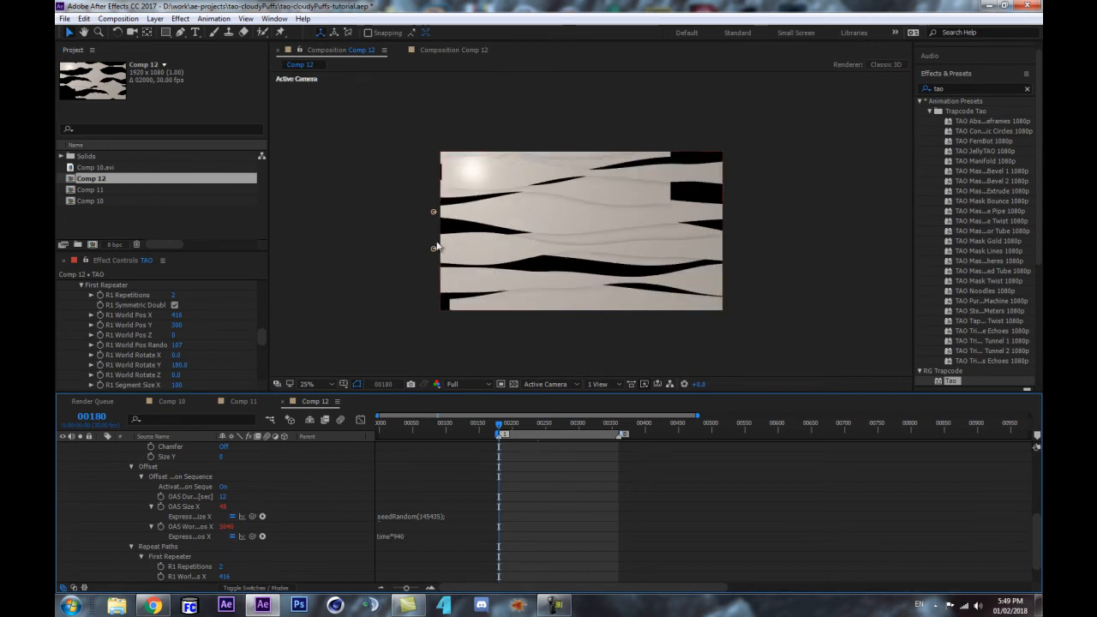
# Step: Select both TAO lights and move them together horizontally, well away from the left edge of the composition frame
pyautogui.scroll(5, 157, 504)
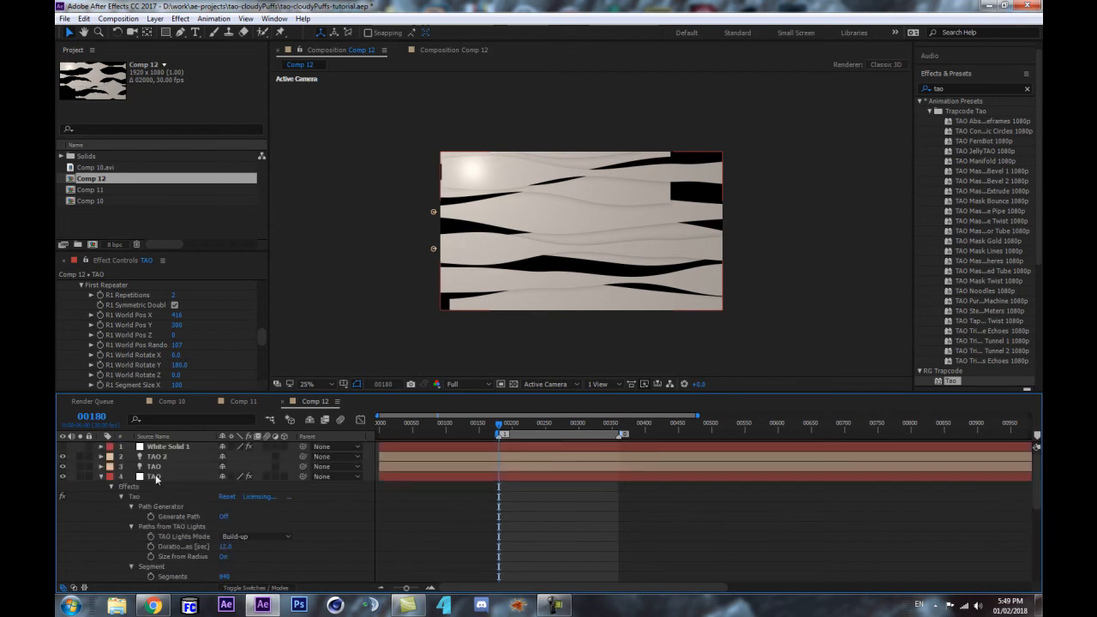
pyautogui.click(156, 456)
pyautogui.keyDown('shift'); pyautogui.click(156, 466); pyautogui.keyUp('shift')
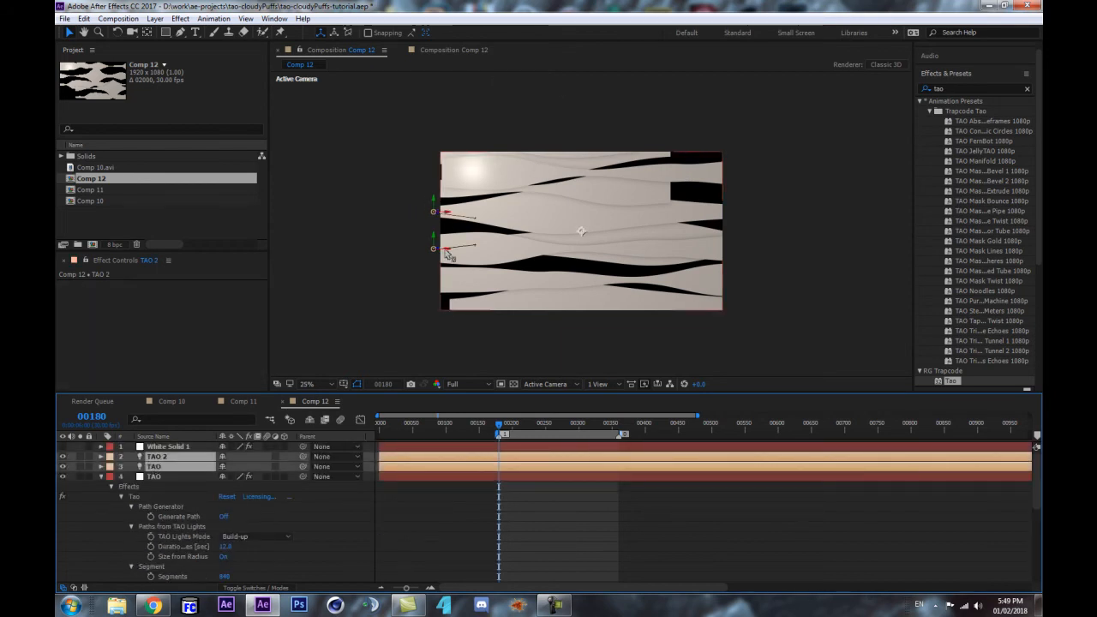
pyautogui.press(',')
pyautogui.moveTo(520, 243); pyautogui.dragTo(375, 242)
pyautogui.press('.')
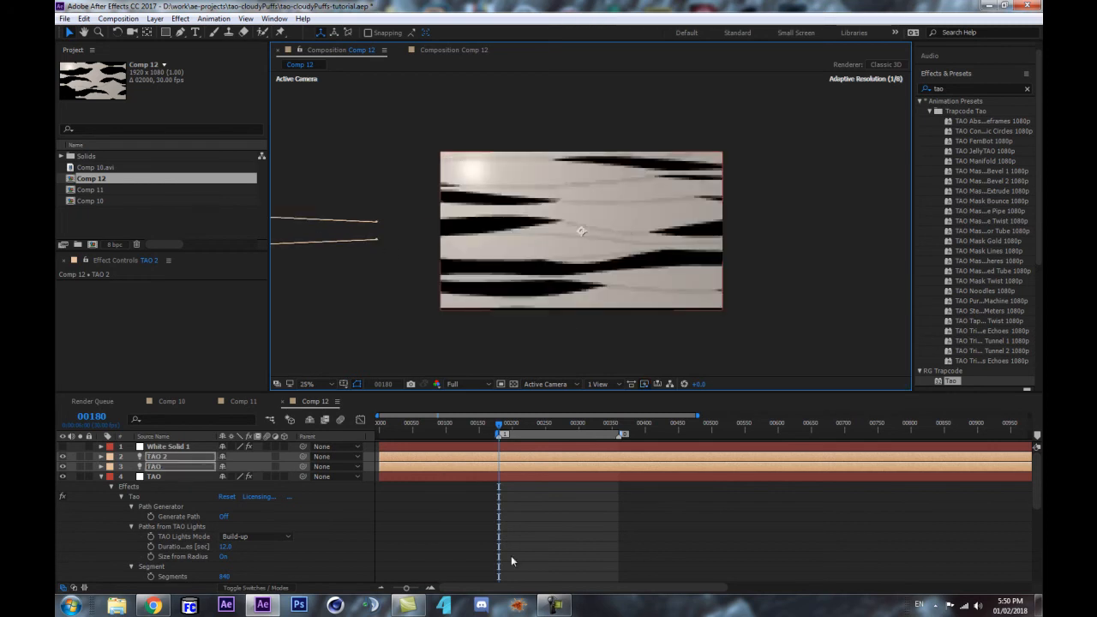
# Step: Check the ribbons at frame 269 and set the OAS World Pos X expression to time*740
pyautogui.moveTo(517, 429); pyautogui.dragTo(562, 429)
pyautogui.scroll(-2, 626, 271)
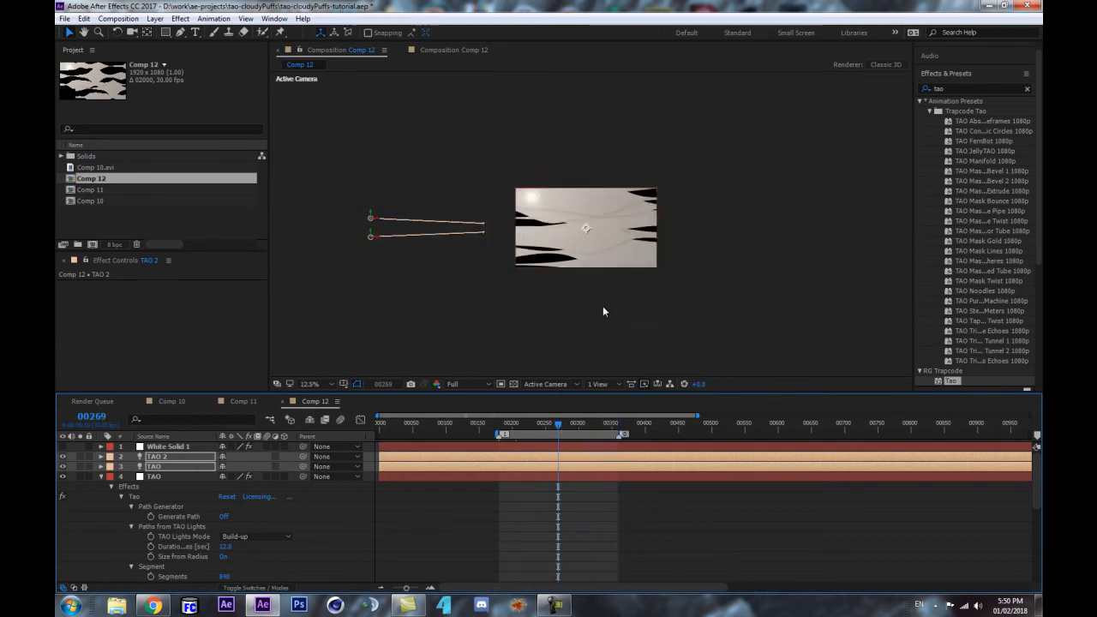
pyautogui.scroll(-5, 462, 547)
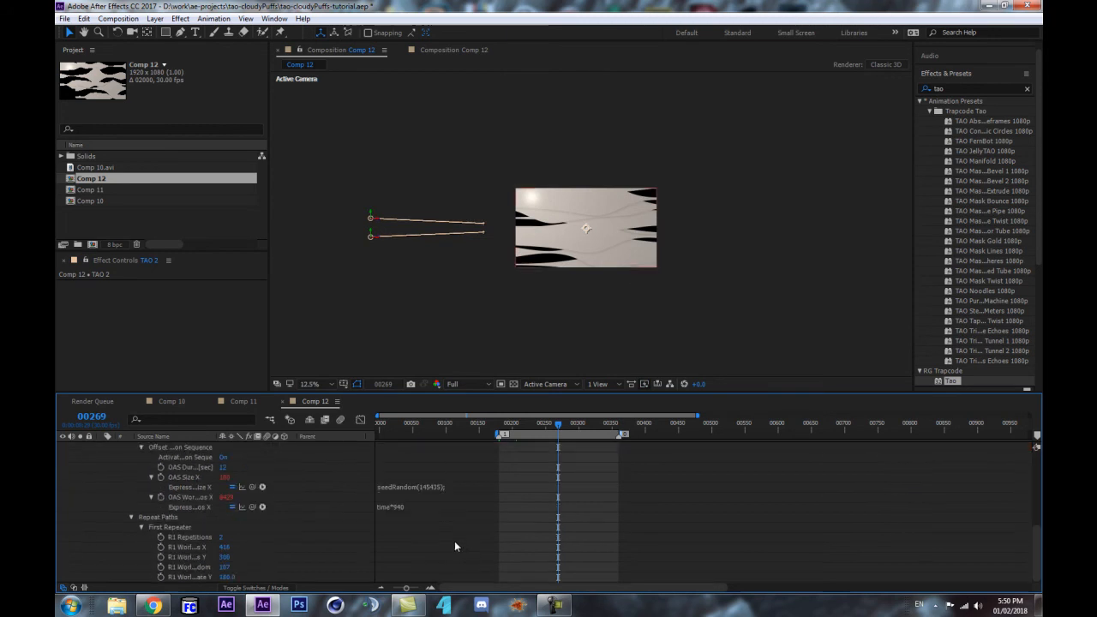
pyautogui.click(396, 507)
pyautogui.write('7')
pyautogui.press('Left')
pyautogui.press('BackSpace')
pyautogui.click(346, 513)
pyautogui.scroll(1, 575, 248)
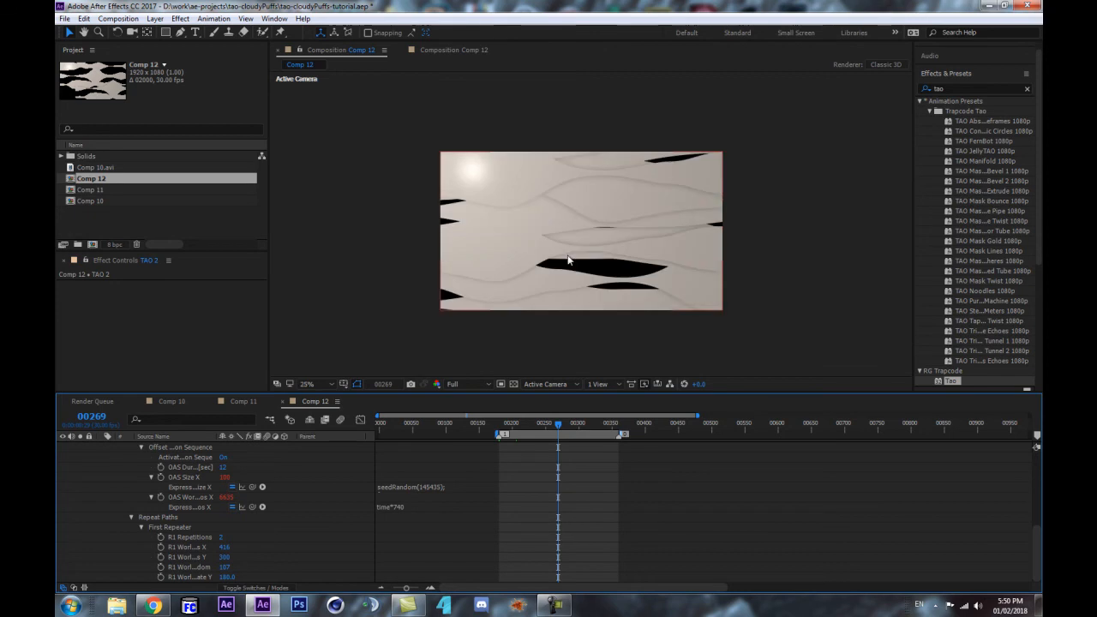
# Step: Try time*640 as the OAS World Pos X expression and check the ribbons at frame 189
pyautogui.moveTo(505, 425); pyautogui.dragTo(609, 423)
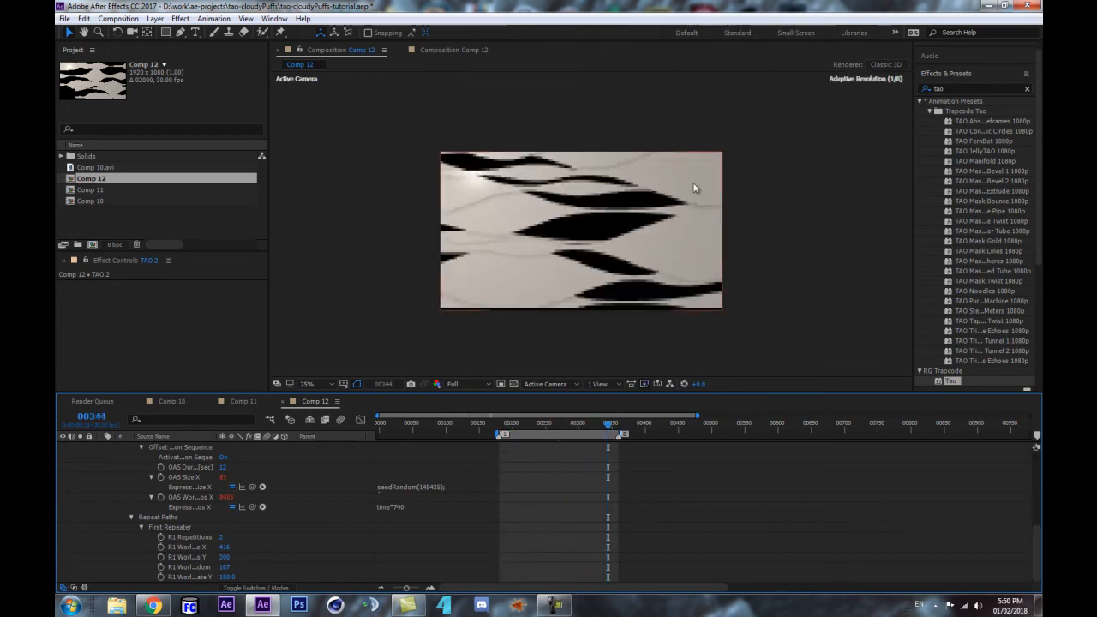
pyautogui.click(408, 509)
pyautogui.click(400, 507)
pyautogui.write('6')
pyautogui.click(332, 538)
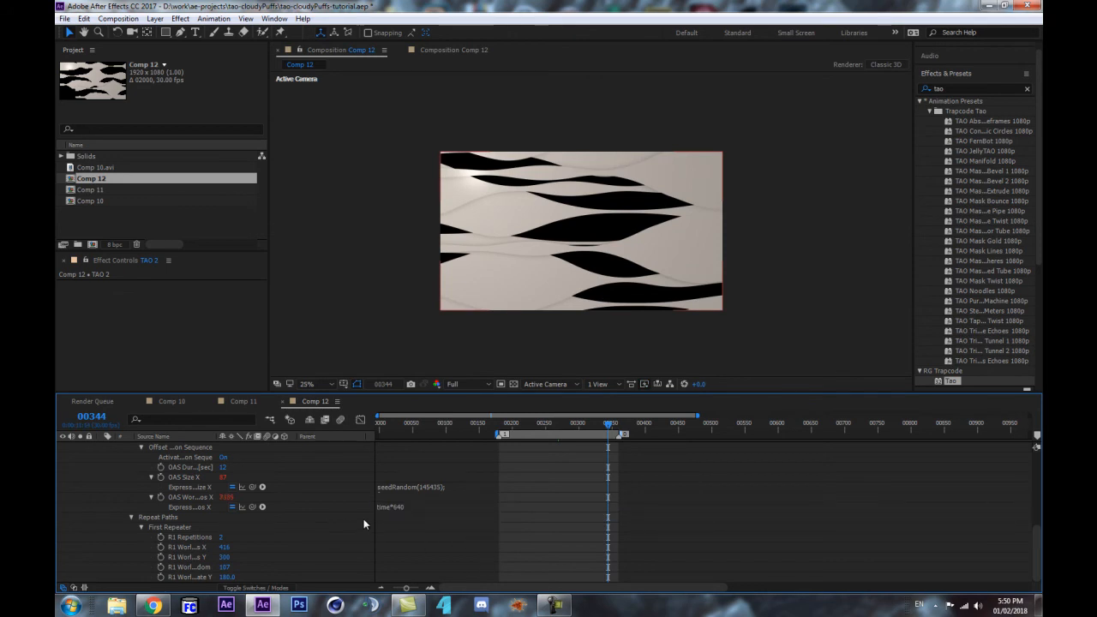
pyautogui.moveTo(531, 424); pyautogui.dragTo(505, 433)
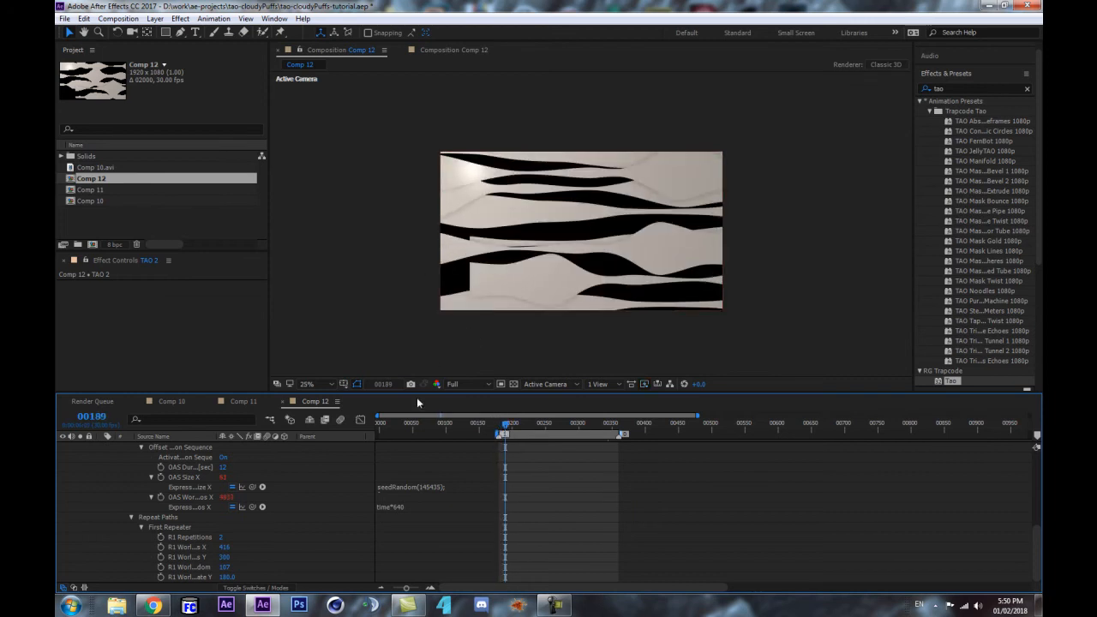
# Step: Set the OAS World Pos X expression back to time*740 and preview the animation from the start of the work area
pyautogui.click(396, 506)
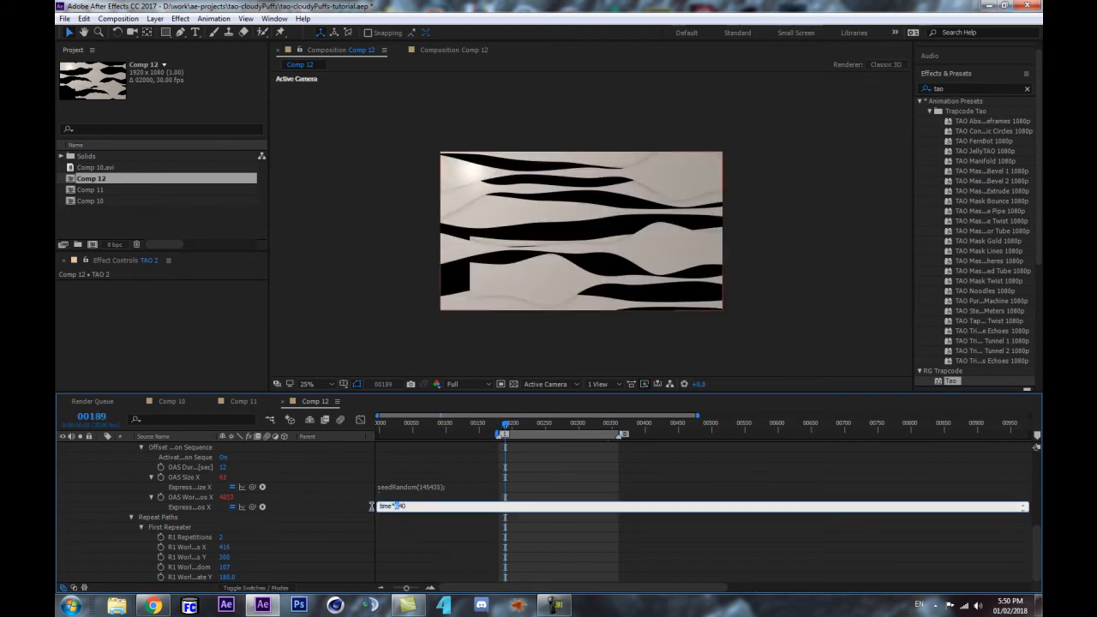
pyautogui.click(333, 492)
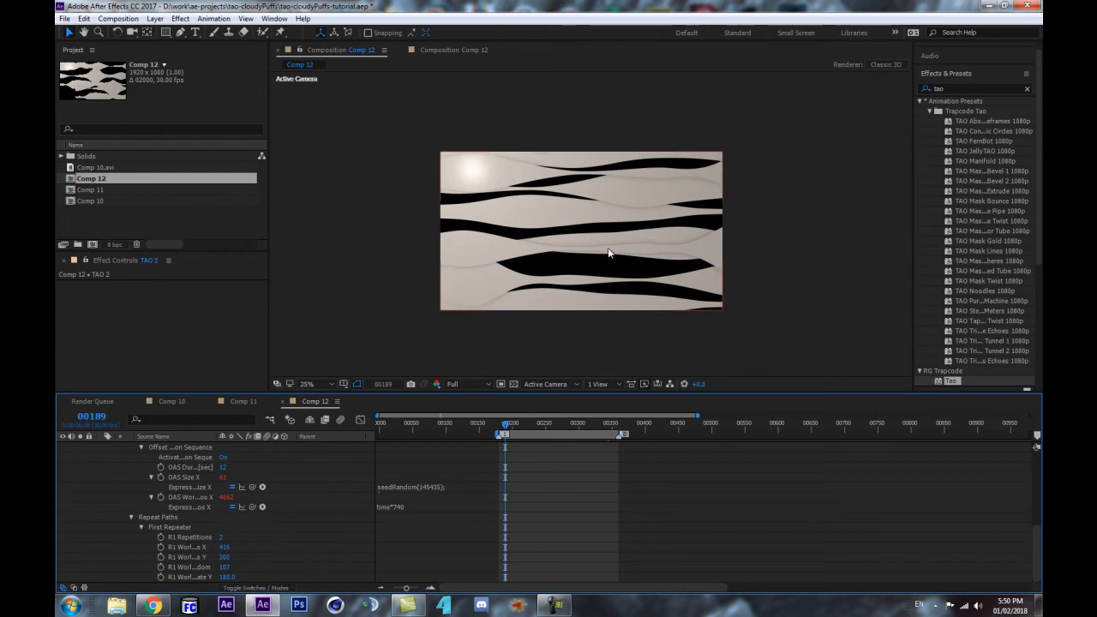
pyautogui.moveTo(512, 426); pyautogui.dragTo(533, 426)
pyautogui.press('space')
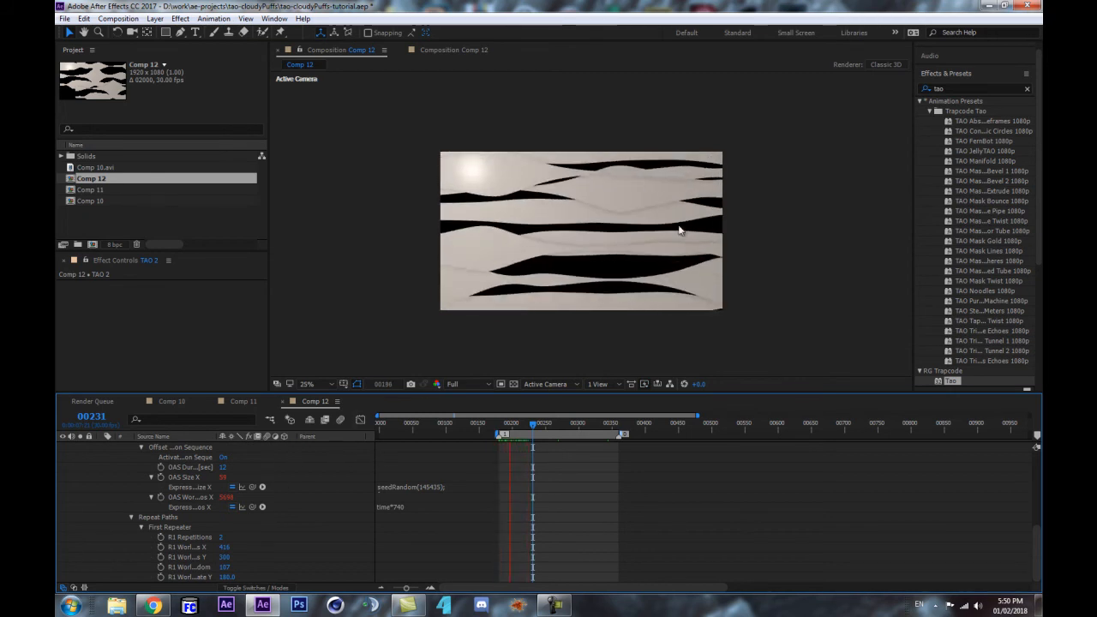
pyautogui.press('space')
# Step: Set the freq1 slider on the White Solid 1 layer to 2.20
pyautogui.scroll(10, 234, 513)
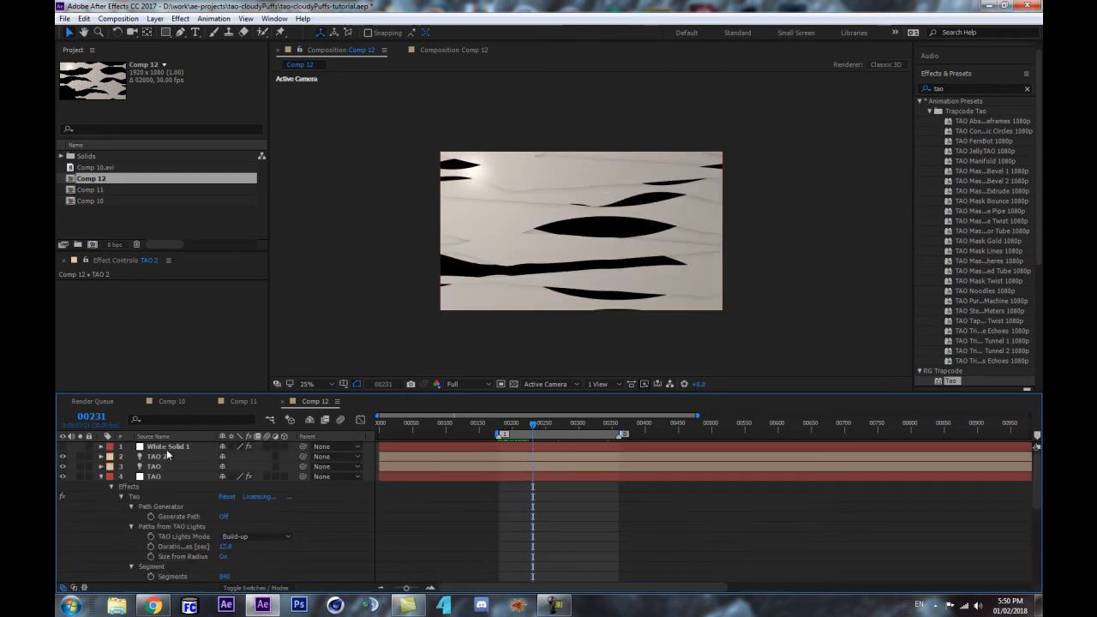
pyautogui.click(176, 446)
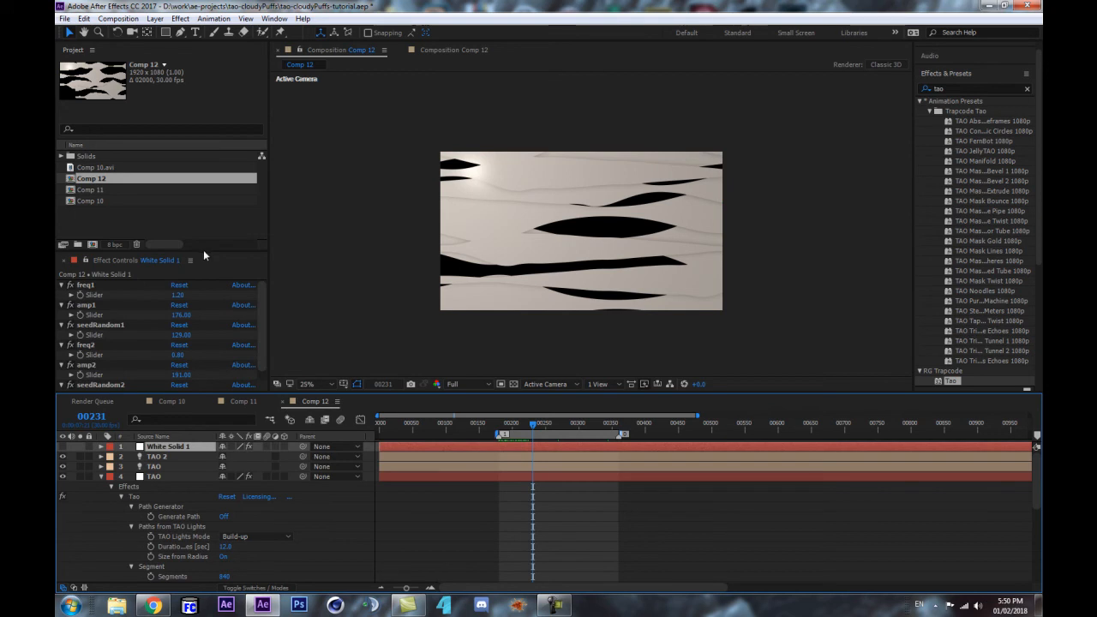
pyautogui.moveTo(214, 251); pyautogui.dragTo(211, 195)
pyautogui.click(178, 239)
pyautogui.press('Return')
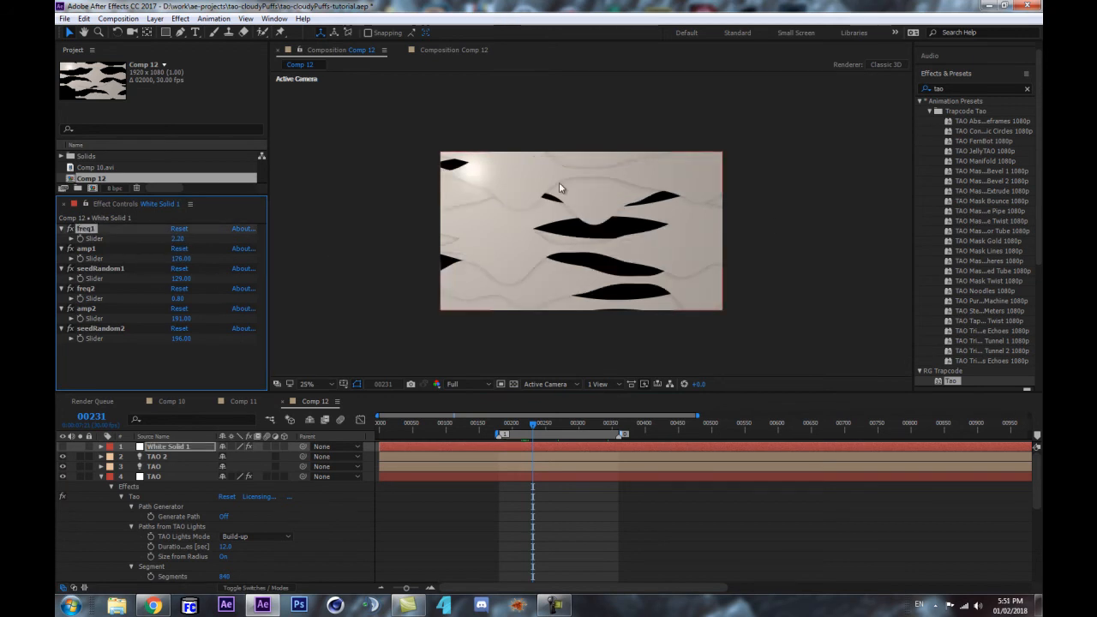
# Step: Set the freq2 slider of White Solid 1 to 1.6 and inspect the ribbons up close
pyautogui.click(179, 298)
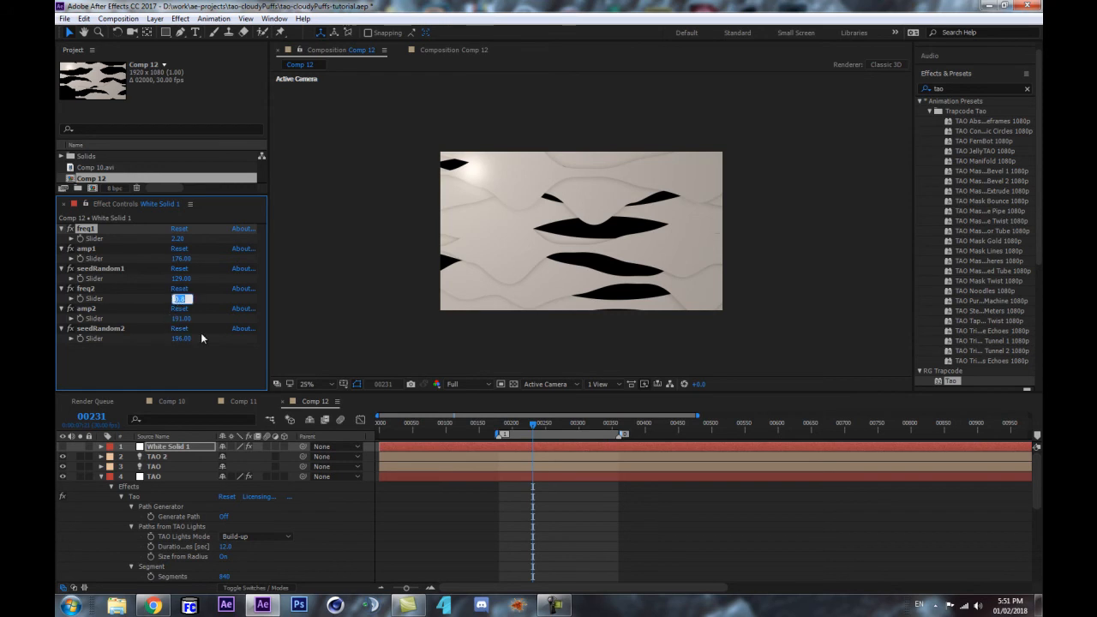
pyautogui.write('1.6')
pyautogui.press('Return')
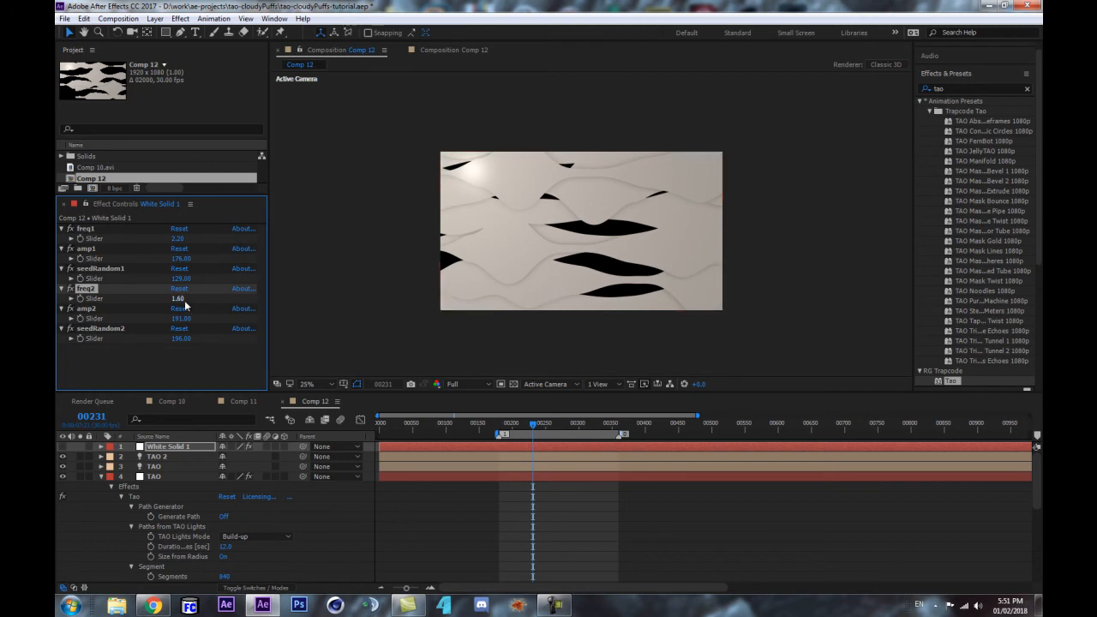
pyautogui.scroll(2, 559, 231)
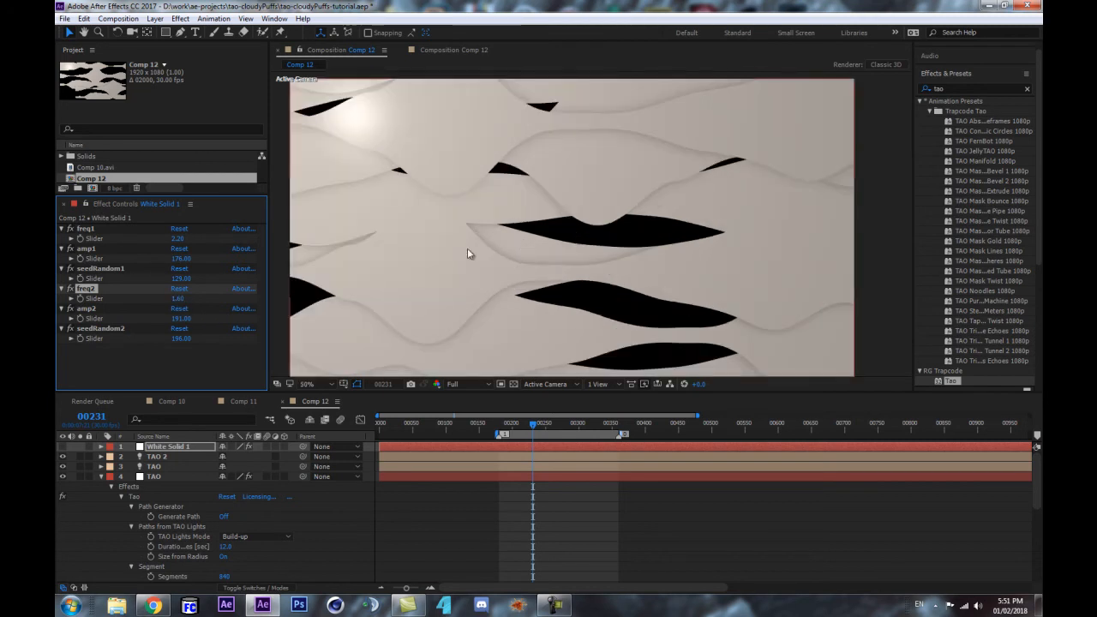
pyautogui.scroll(-2, 520, 247)
# Step: Change freq to 1.44 in the OAS Size X expression of the TAO solid layer
pyautogui.click(152, 477)
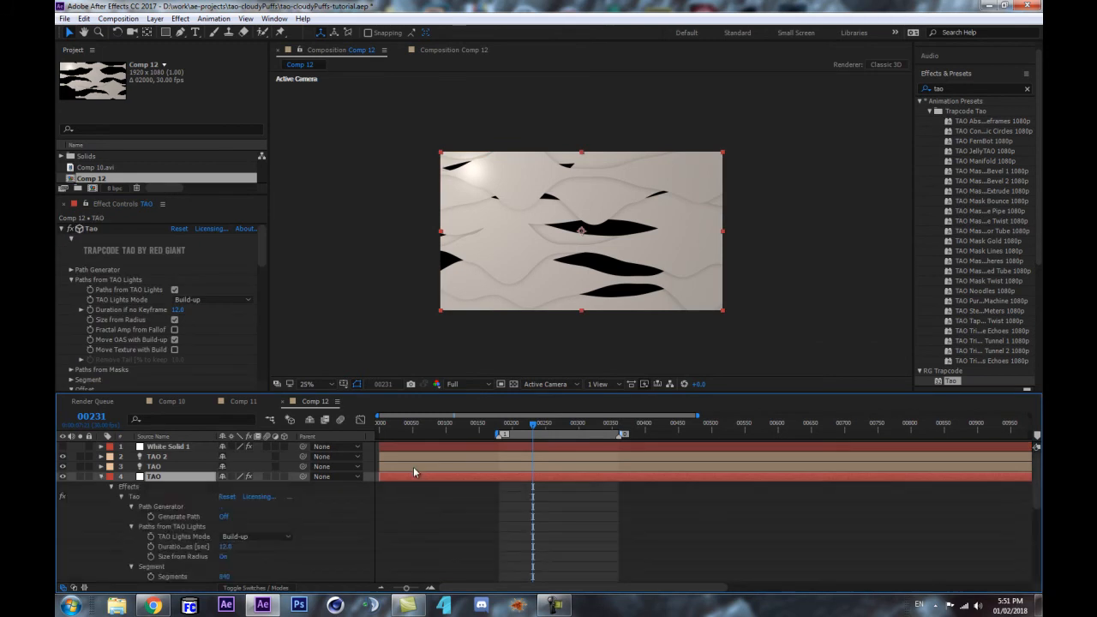
pyautogui.scroll(-10, 416, 523)
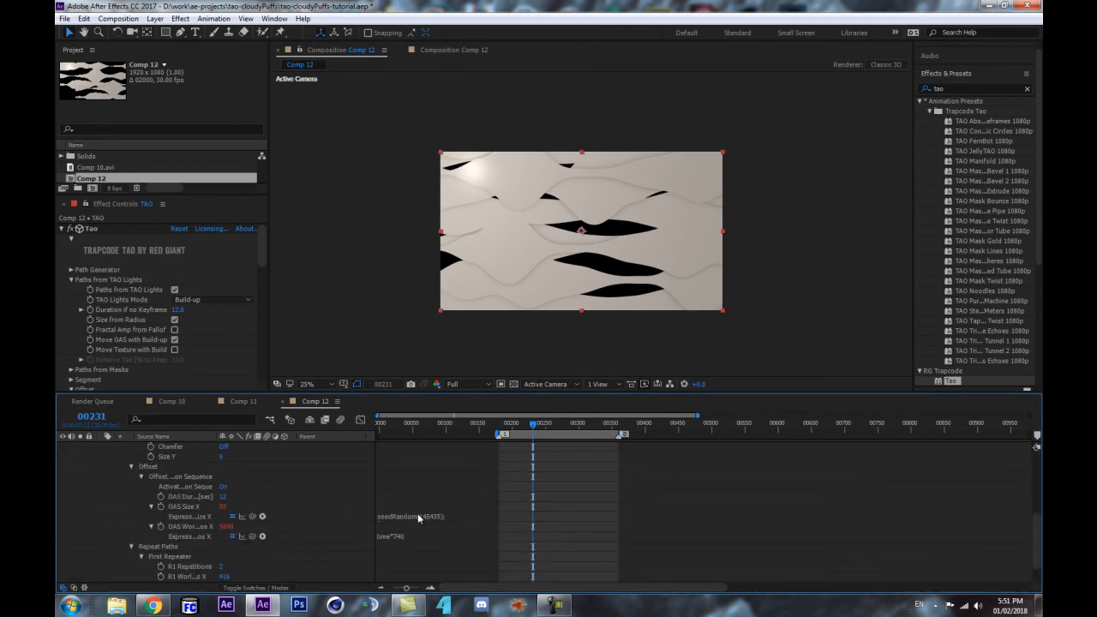
pyautogui.click(420, 518)
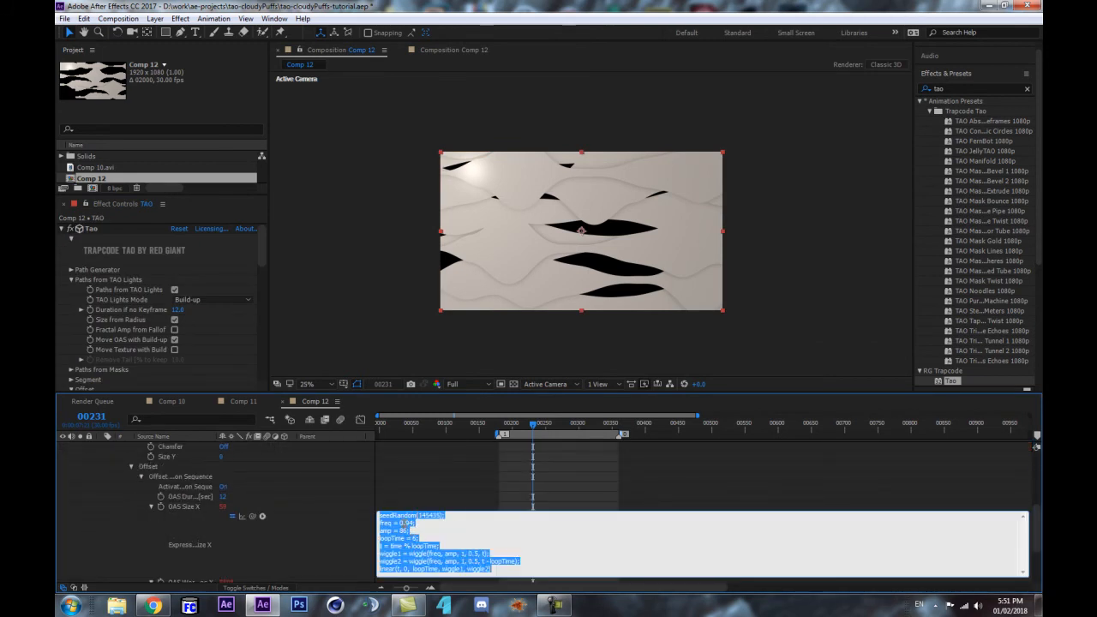
pyautogui.click(402, 531)
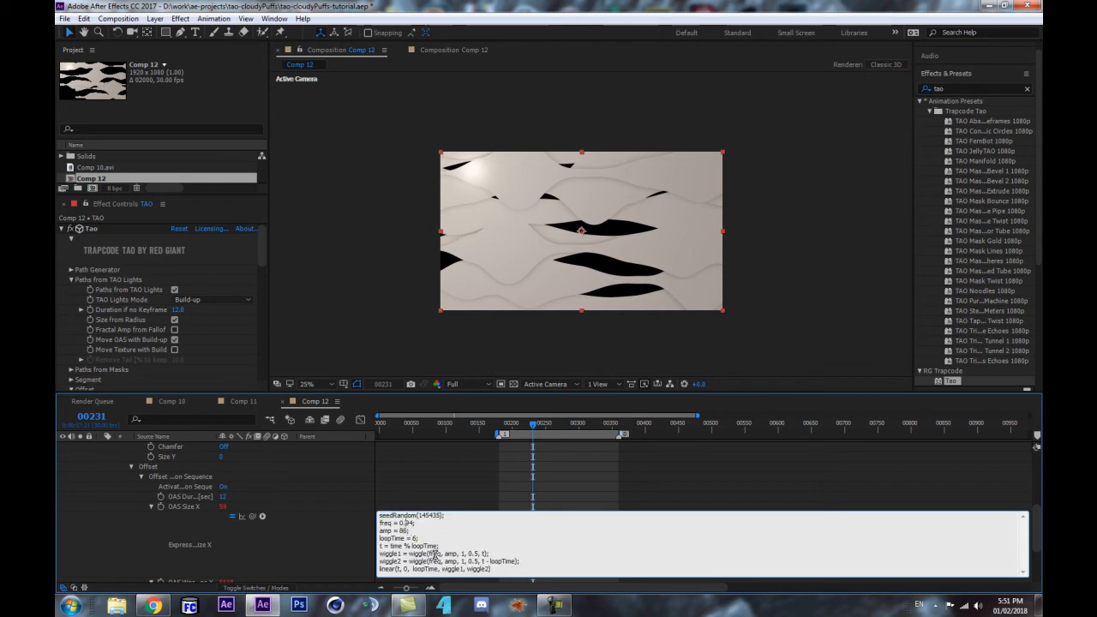
pyautogui.write('1')
pyautogui.click(289, 551)
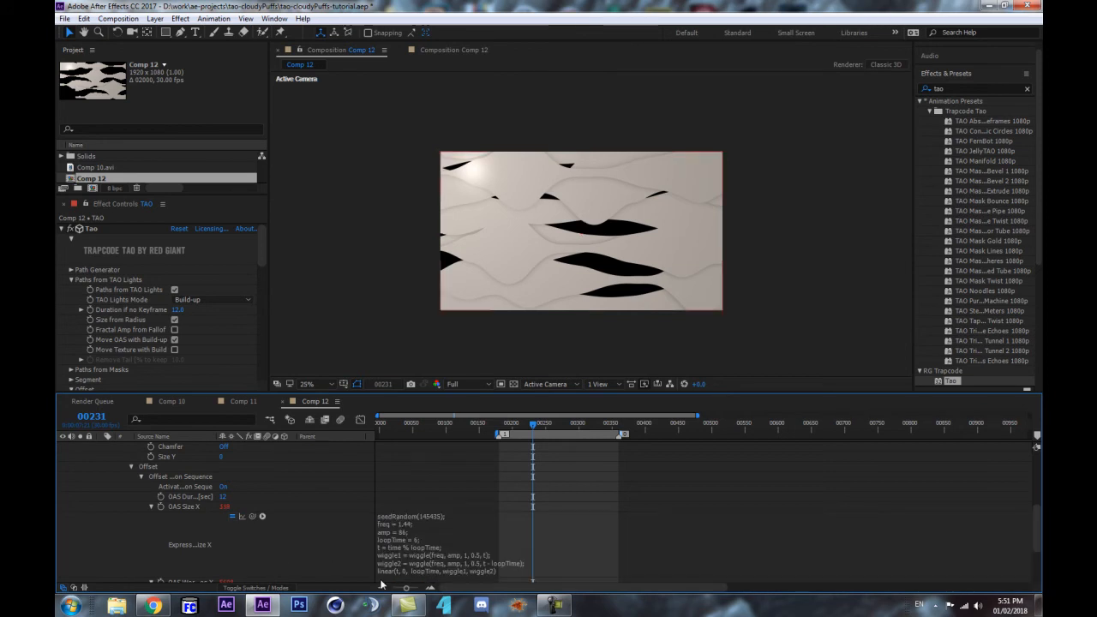
# Step: Preview the faster size wiggle and return the playhead to frame 181 at the start of the work area
pyautogui.press('space')
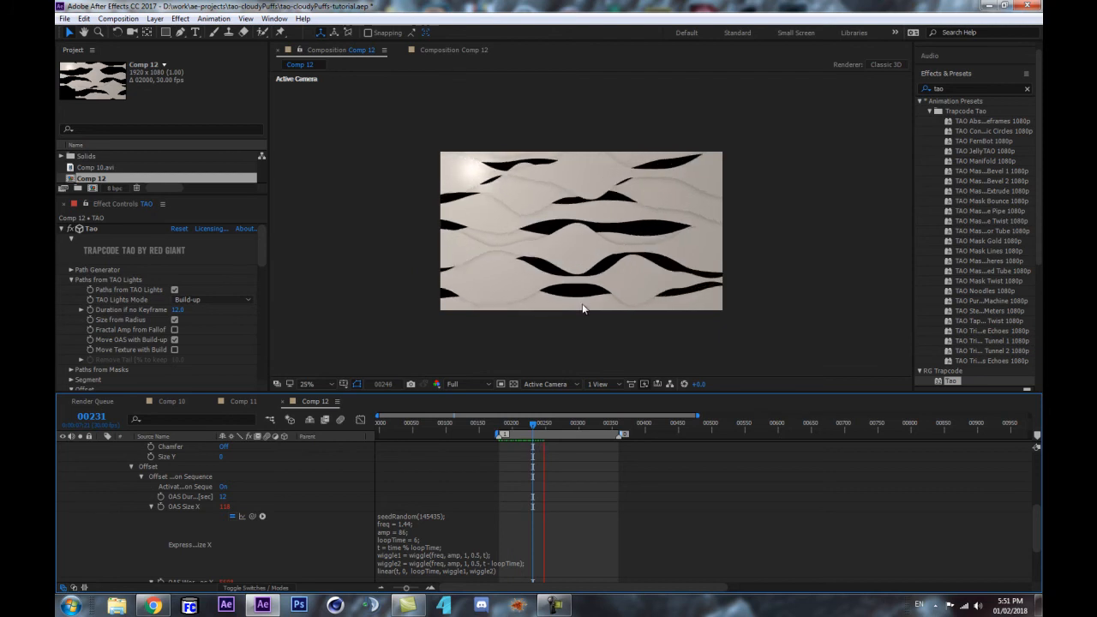
pyautogui.click(513, 423)
pyautogui.moveTo(514, 426); pyautogui.dragTo(498, 430)
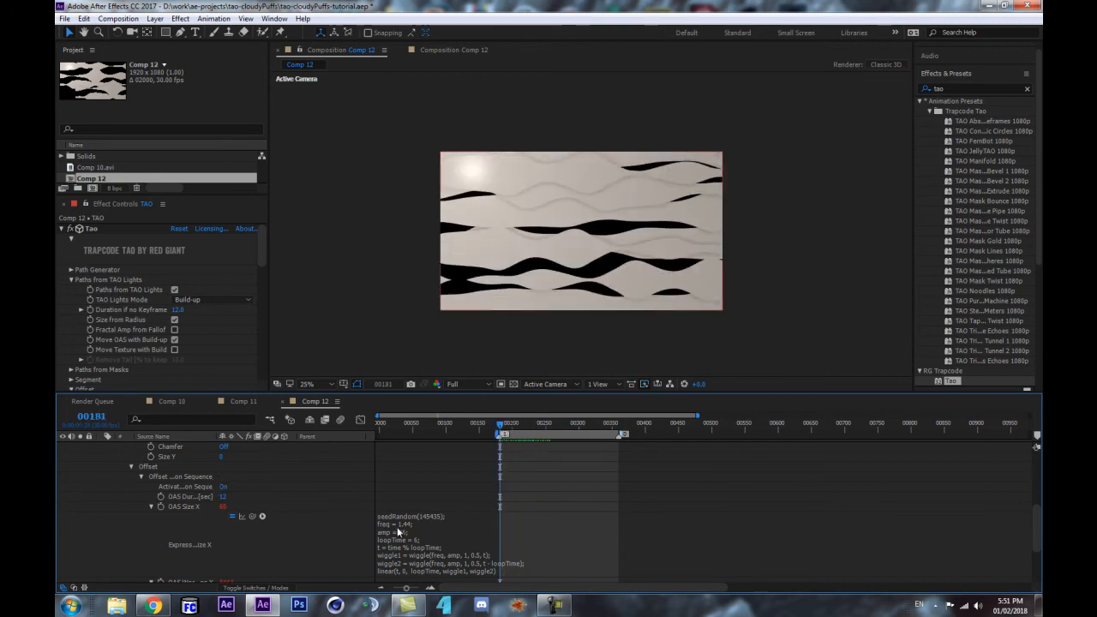
# Step: Try a much larger OAS Size X and then 85 on the TAO layer, undoing each change
pyautogui.scroll(1, 516, 348)
pyautogui.scroll(-10, 137, 330)
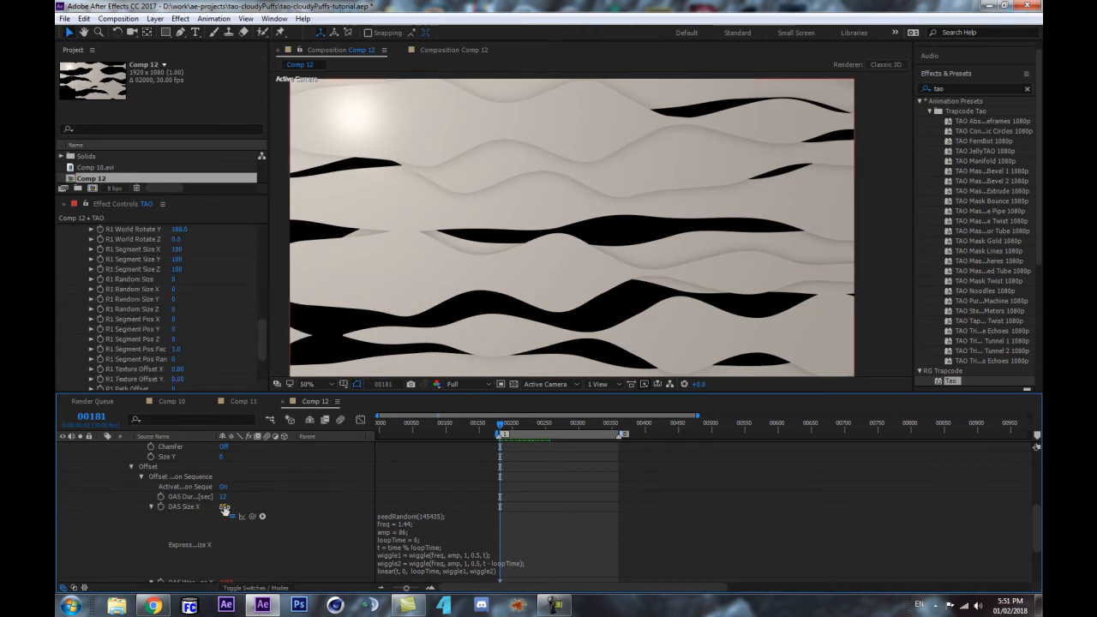
pyautogui.moveTo(223, 506); pyautogui.dragTo(355, 546)
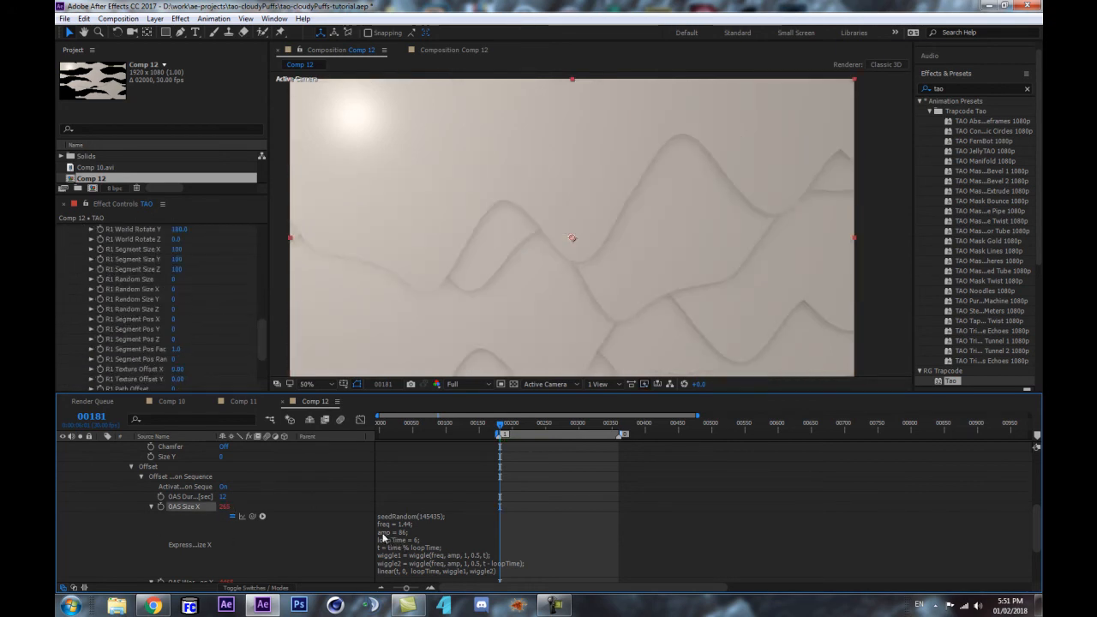
pyautogui.hotkey('ctrl', 'z')
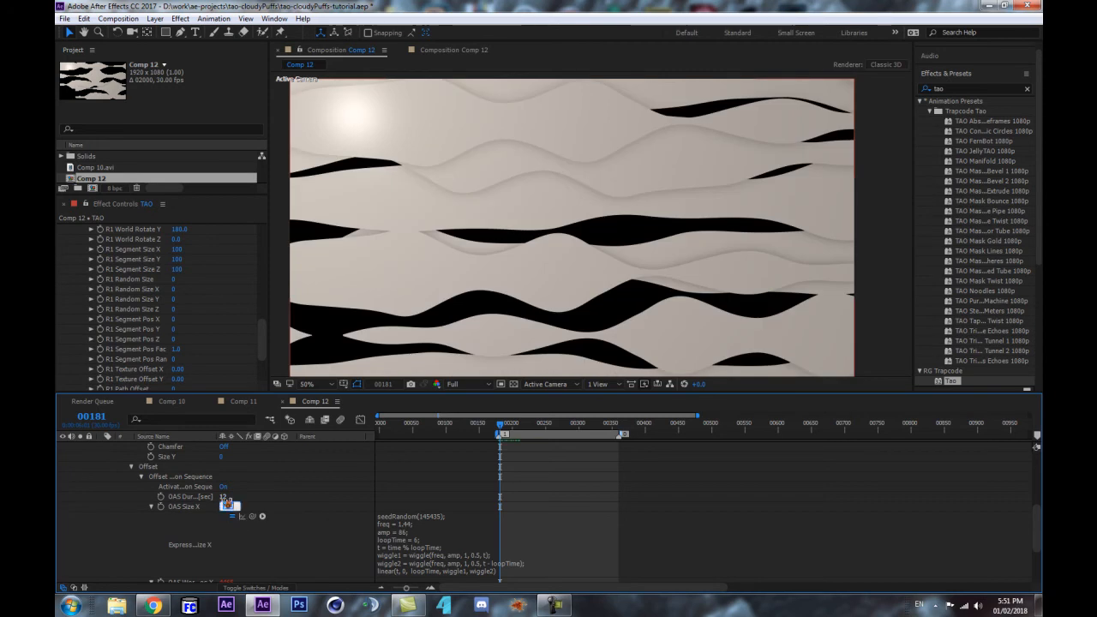
pyautogui.write('85')
pyautogui.press('Return')
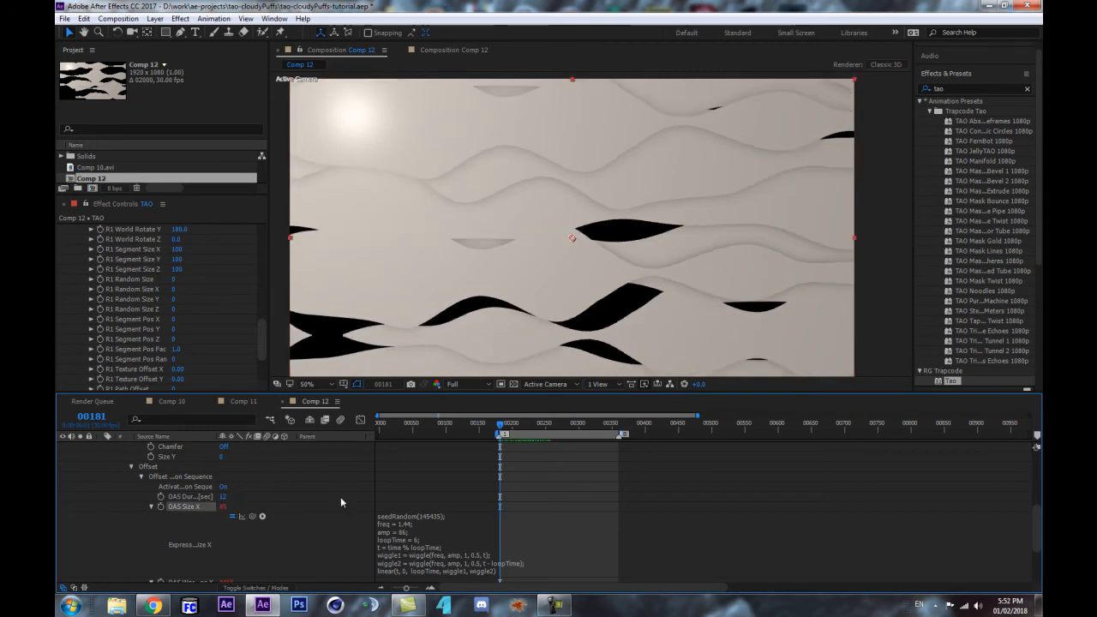
pyautogui.hotkey('ctrl', 'z')
# Step: Collapse the TAO solid's properties and hide each TAO light in turn to compare their ribbons, restoring visibility each time
pyautogui.scroll(5, 149, 492)
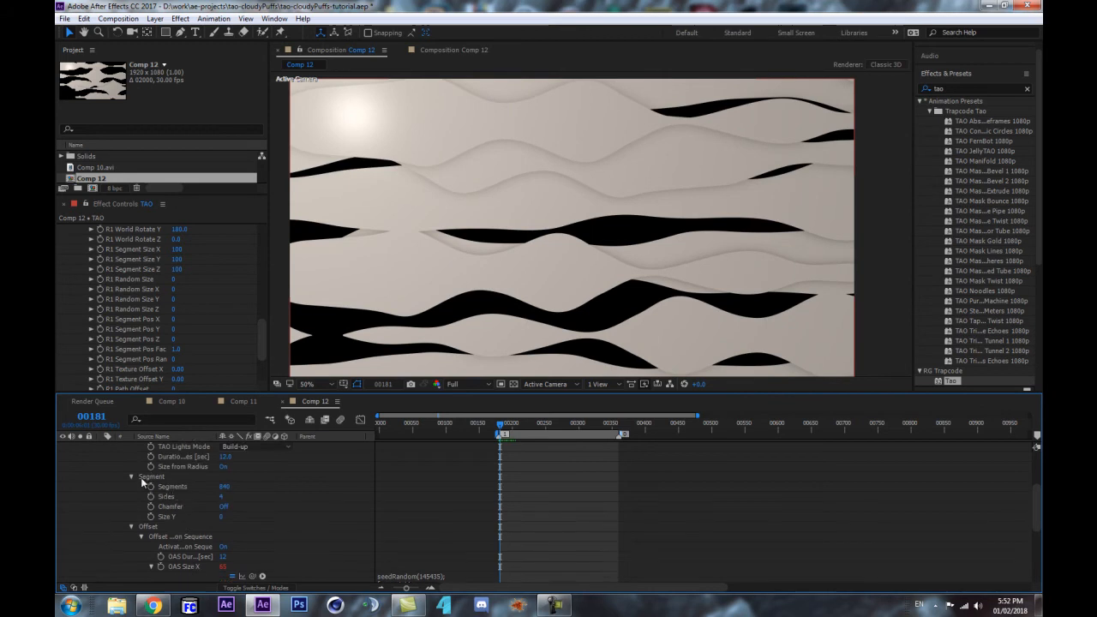
pyautogui.click(100, 476)
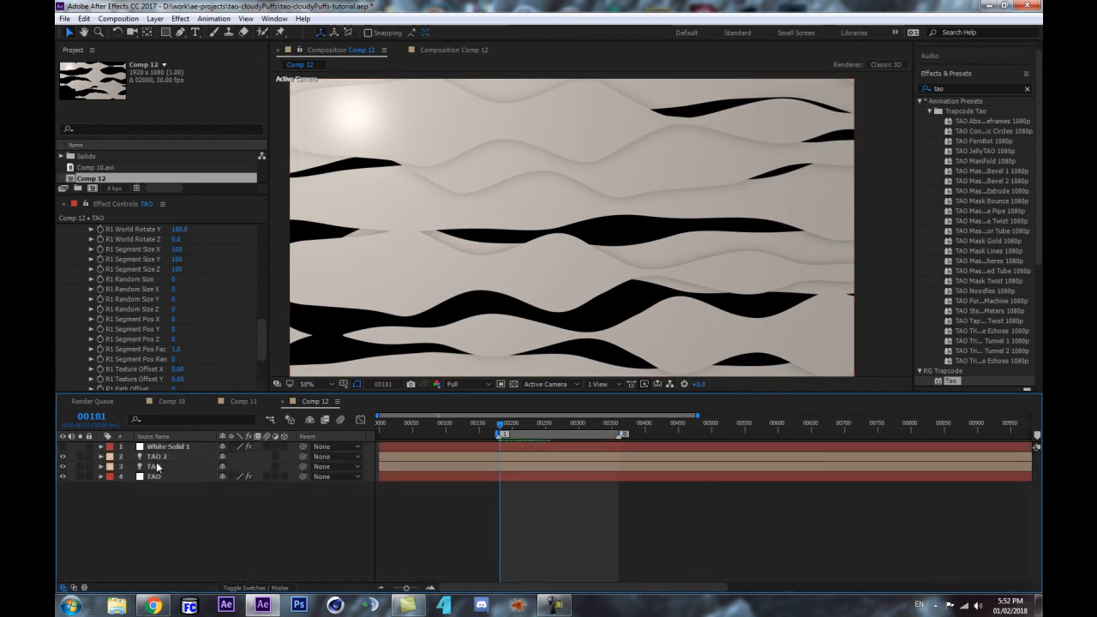
pyautogui.click(156, 466)
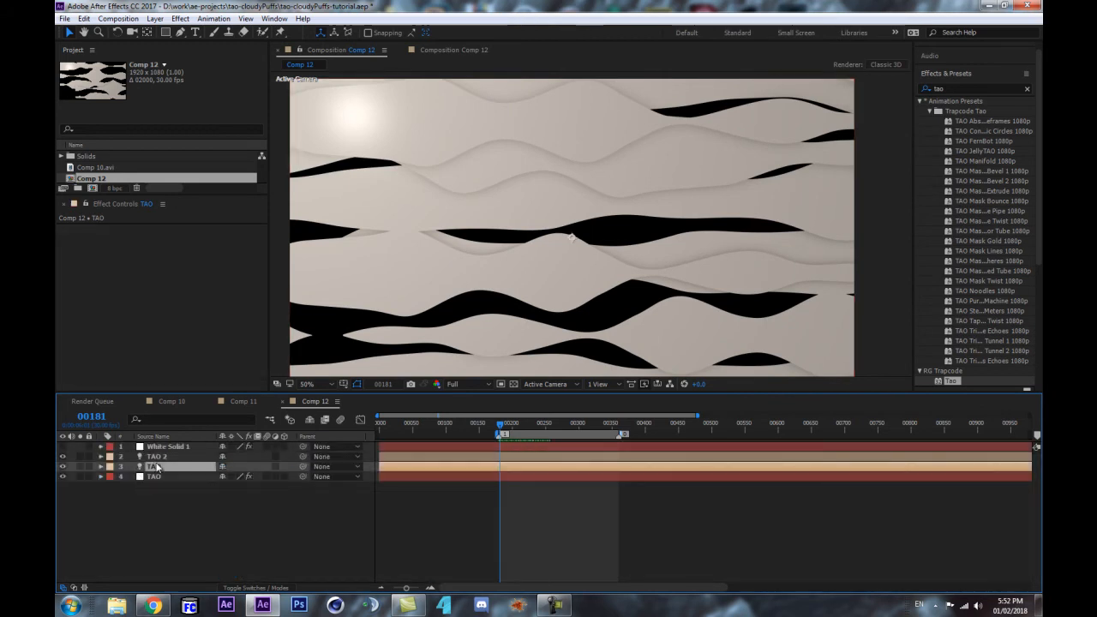
pyautogui.click(62, 465)
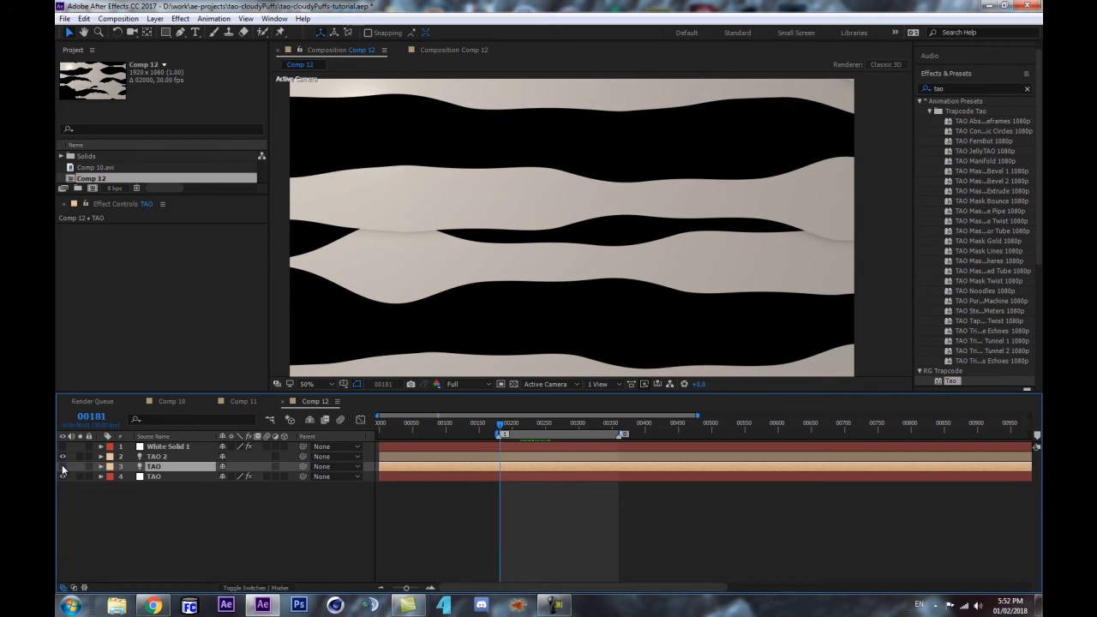
pyautogui.click(62, 465)
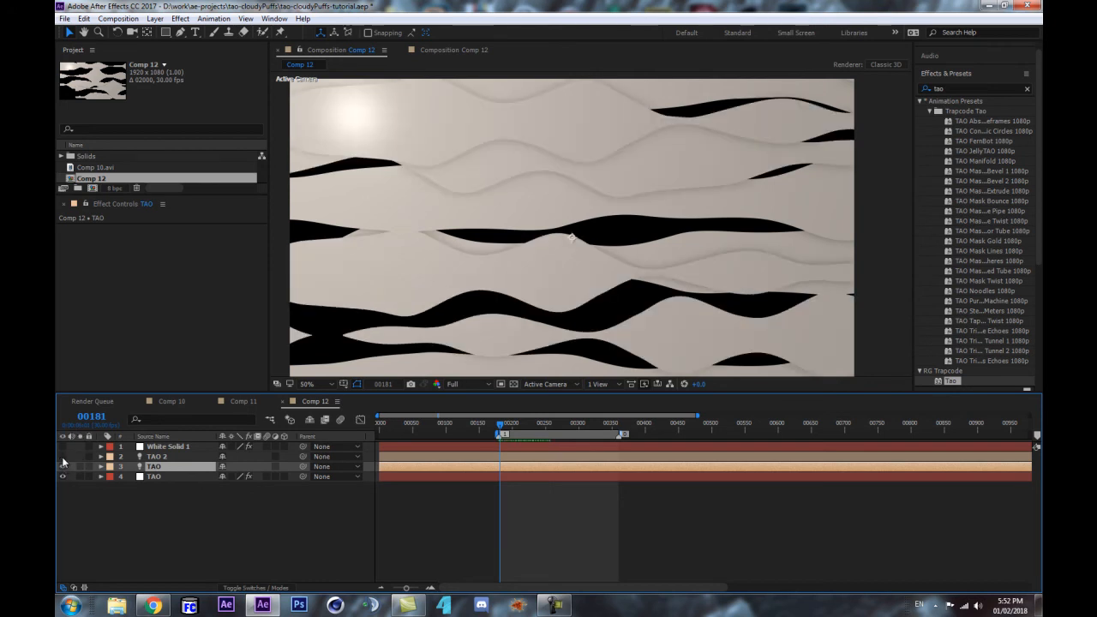
pyautogui.click(62, 457)
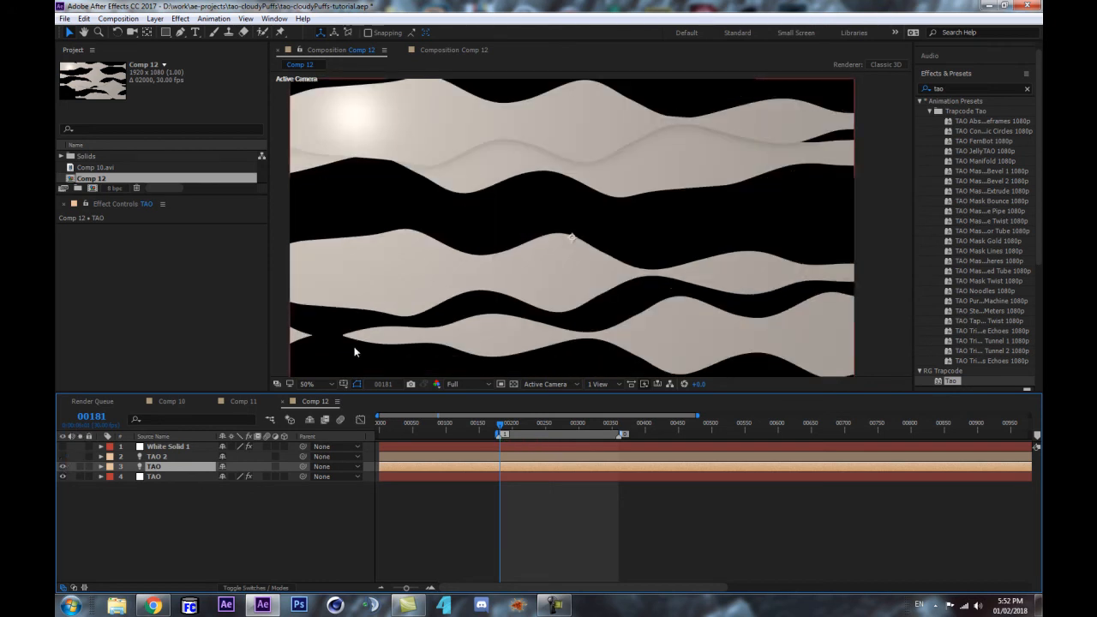
pyautogui.click(62, 457)
# Step: Increase the radius of the TAO light in layer 3 to about 367 and preview the ribbons
pyautogui.press('a')
pyautogui.press('a')
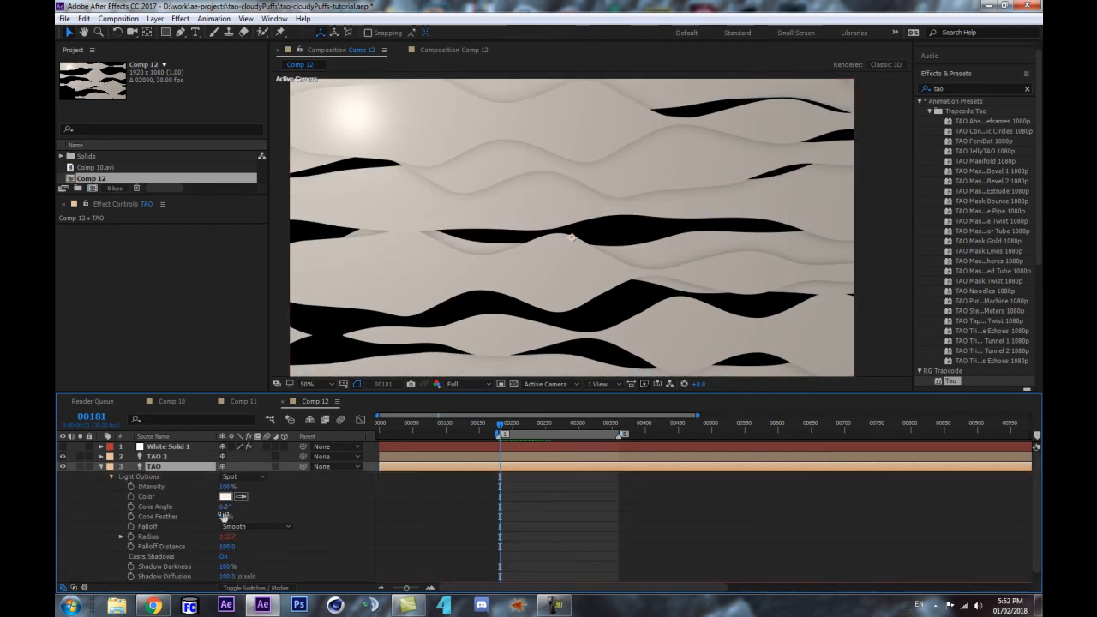
pyautogui.moveTo(238, 539); pyautogui.dragTo(330, 557)
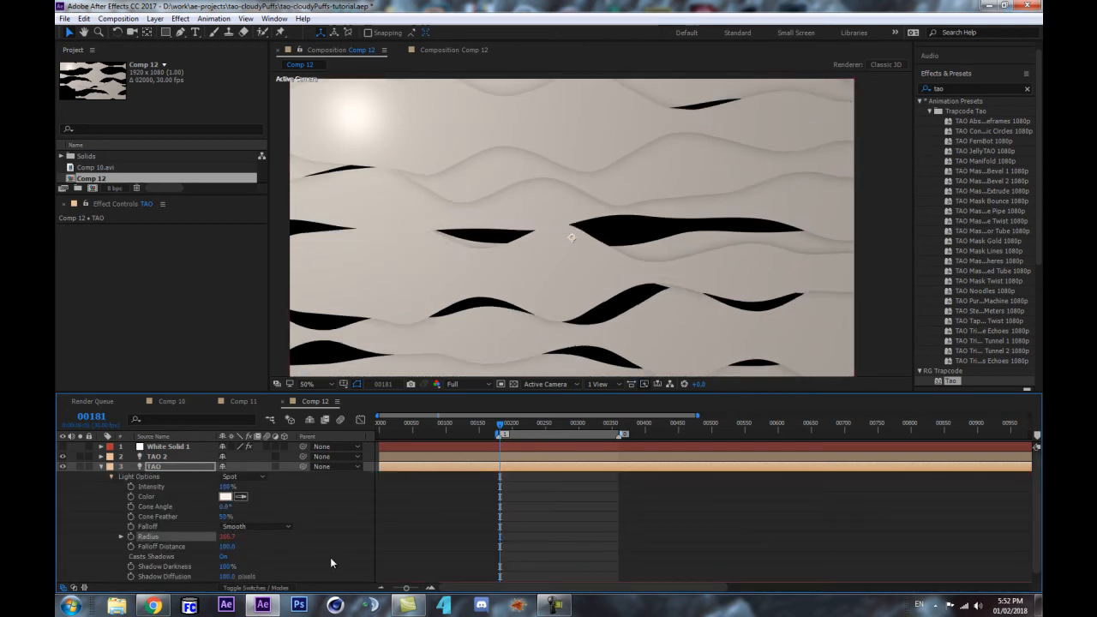
pyautogui.scroll(-2, 394, 304)
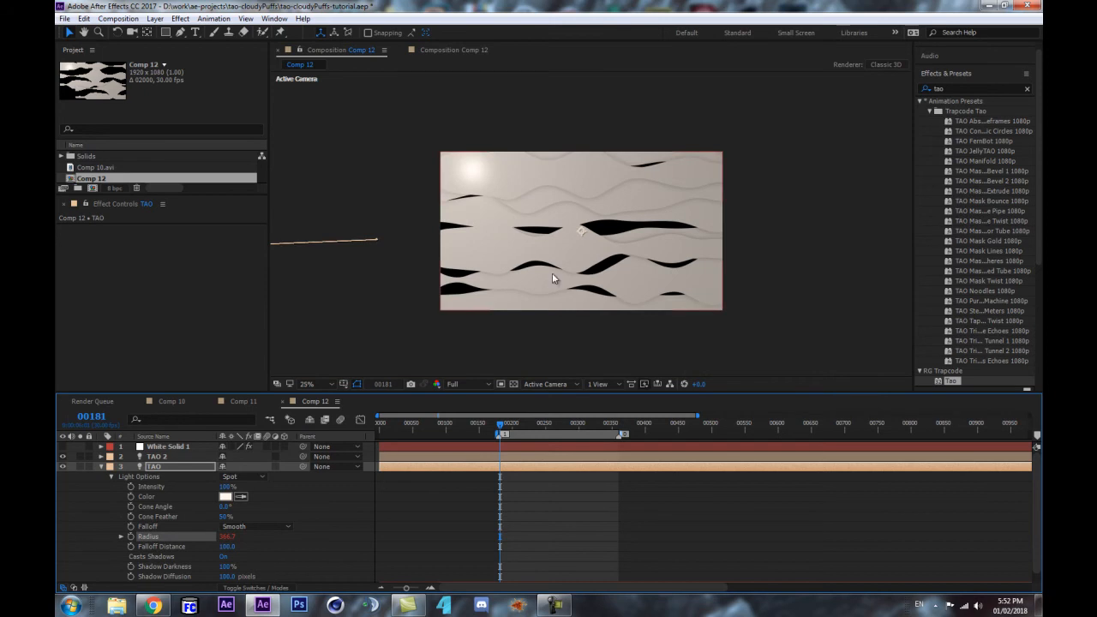
pyautogui.click(100, 466)
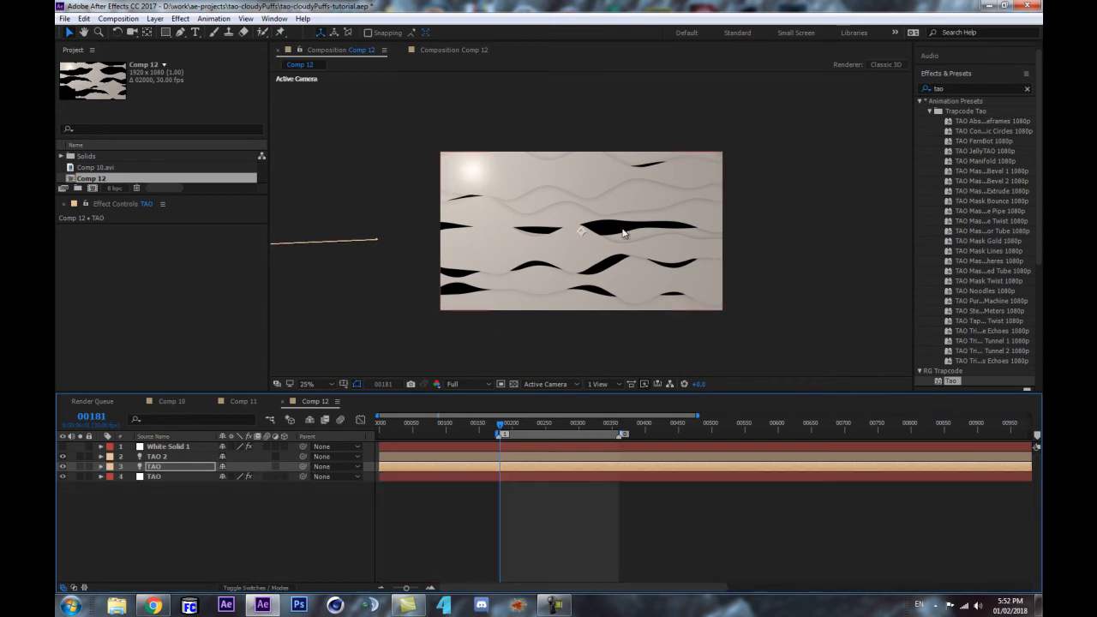
pyautogui.click(143, 477)
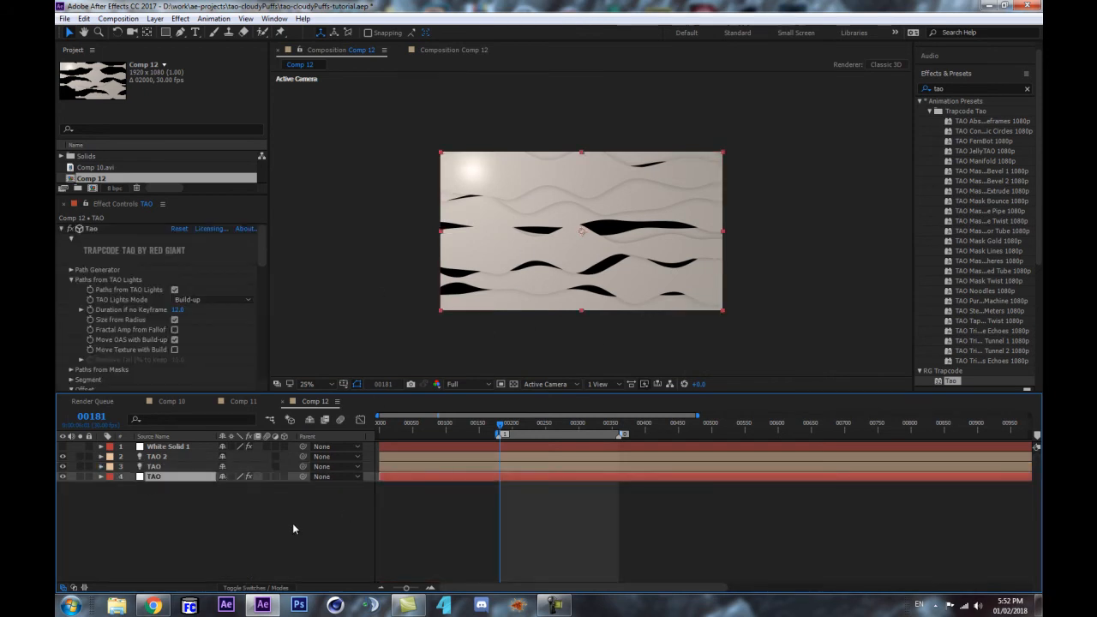
pyautogui.press('space')
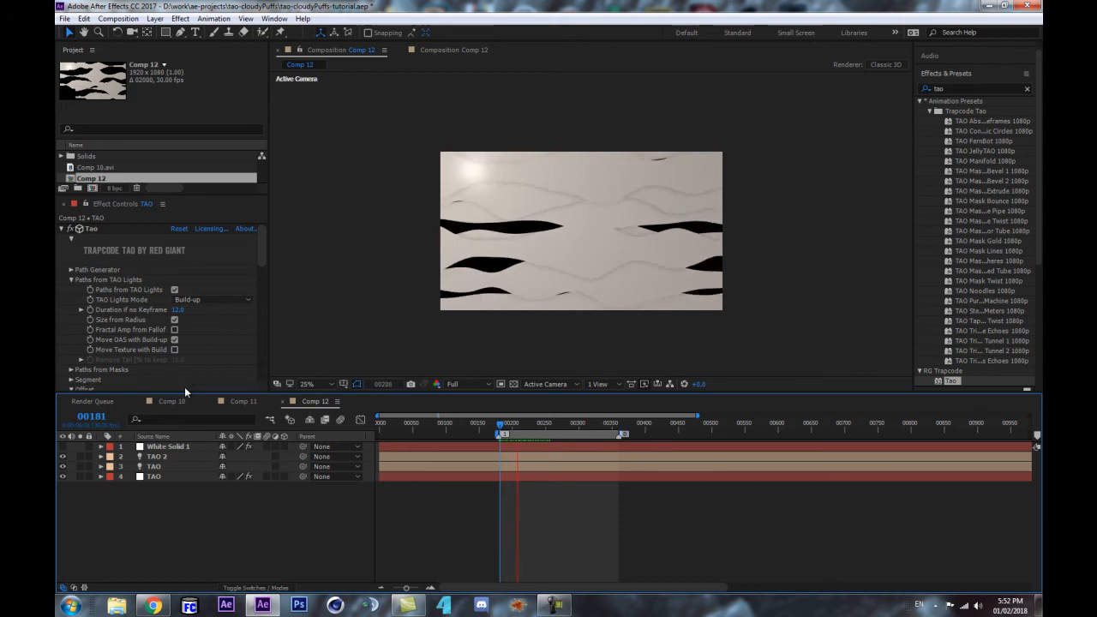
# Step: Turn off symmetric doubling in the TAO solid's Second Repeater and set R2 Repetitions to 1
pyautogui.scroll(-3, 154, 352)
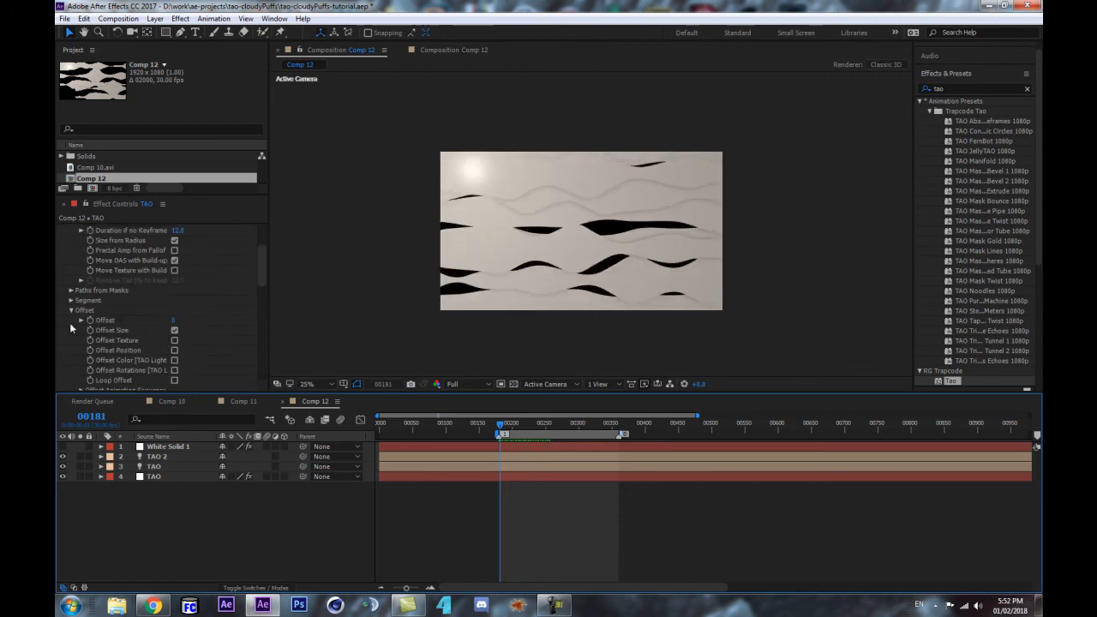
pyautogui.scroll(-5, 60, 326)
pyautogui.scroll(-3, 161, 318)
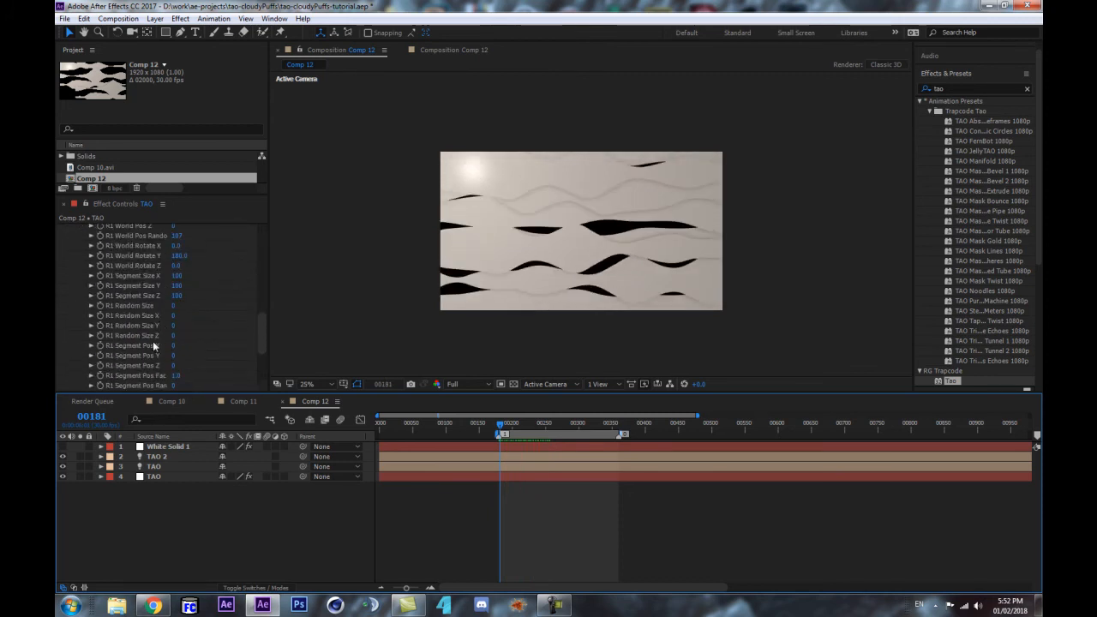
pyautogui.scroll(-3, 165, 339)
pyautogui.click(229, 287)
pyautogui.scroll(-4, 229, 287)
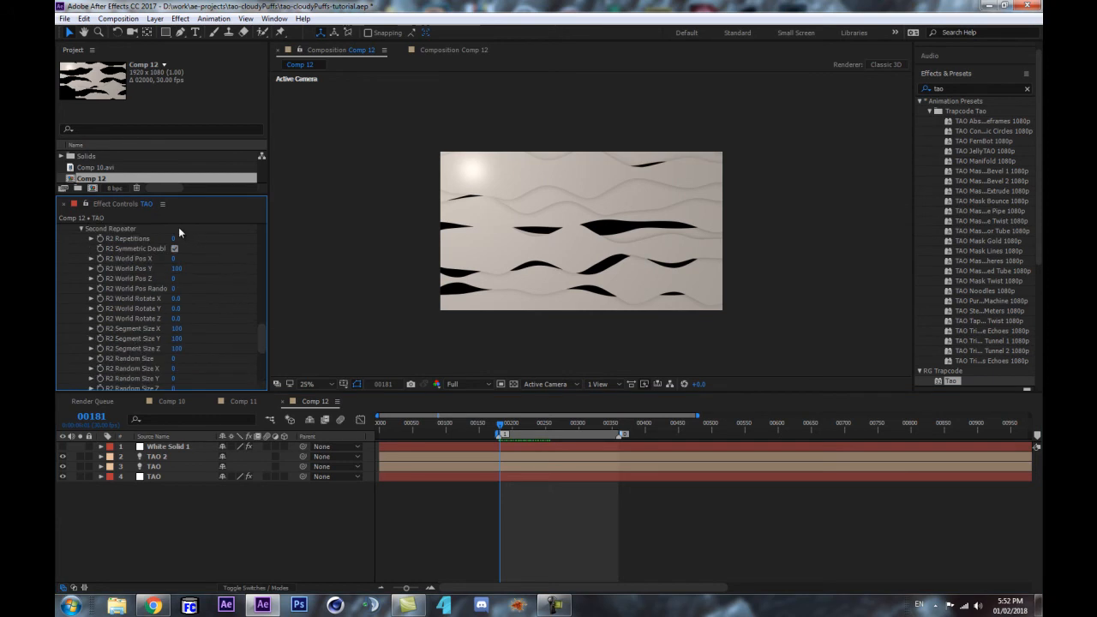
pyautogui.click(175, 249)
pyautogui.click(174, 250)
pyautogui.write('1')
pyautogui.press('Return')
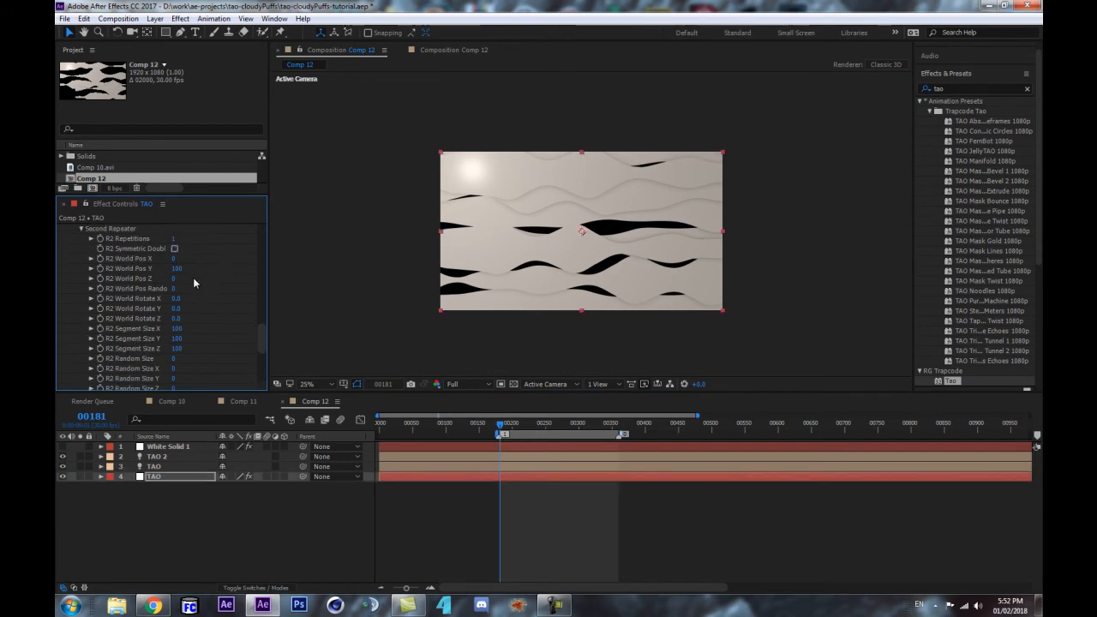
# Step: Set R2 World Pos Y to 0 and raise the Second Repeater's world position randomness to 217
pyautogui.click(176, 268)
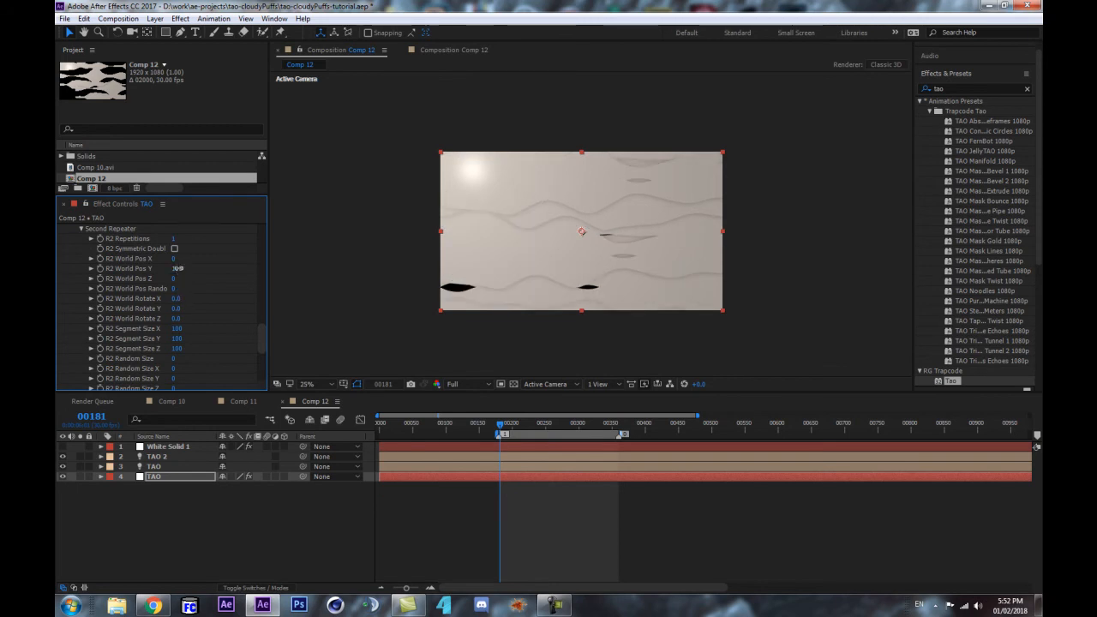
pyautogui.write('0')
pyautogui.press('Return')
pyautogui.moveTo(174, 292); pyautogui.dragTo(370, 287)
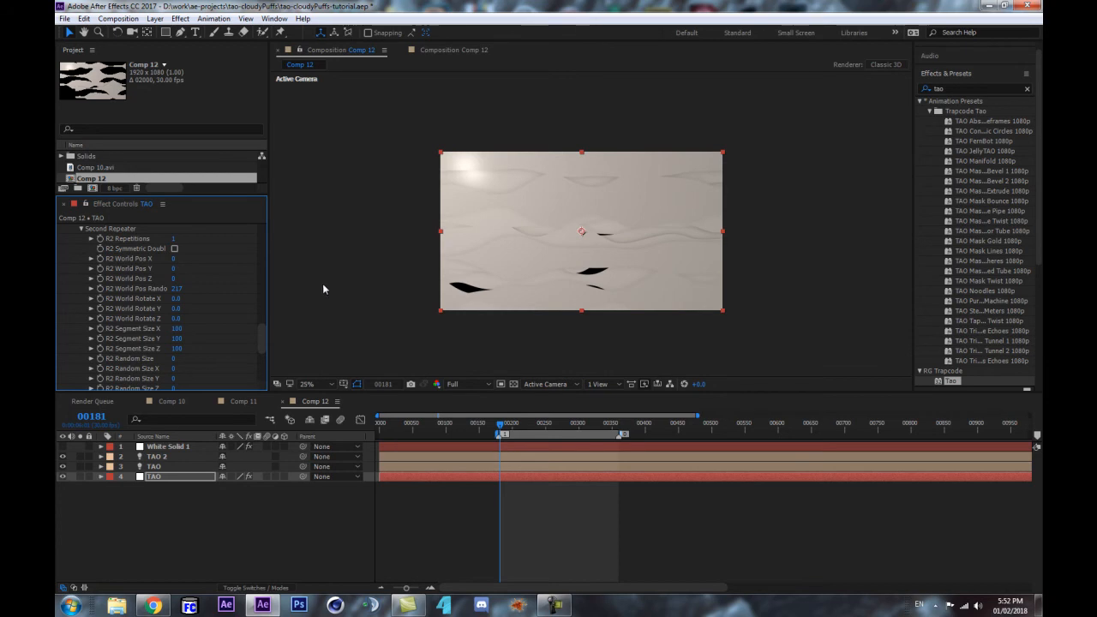
# Step: Raise the Second Repeater's world position randomness to 241 and check the ribbon coverage at several frames
pyautogui.moveTo(176, 288); pyautogui.dragTo(300, 313)
pyautogui.press('.')
pyautogui.press(',')
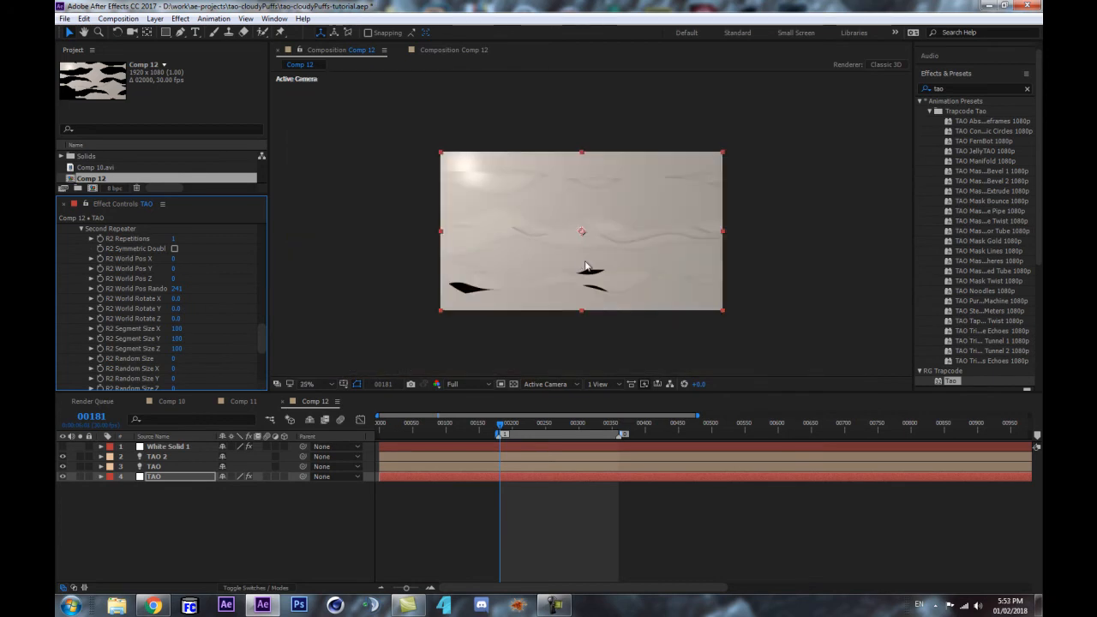
pyautogui.scroll(4, 184, 291)
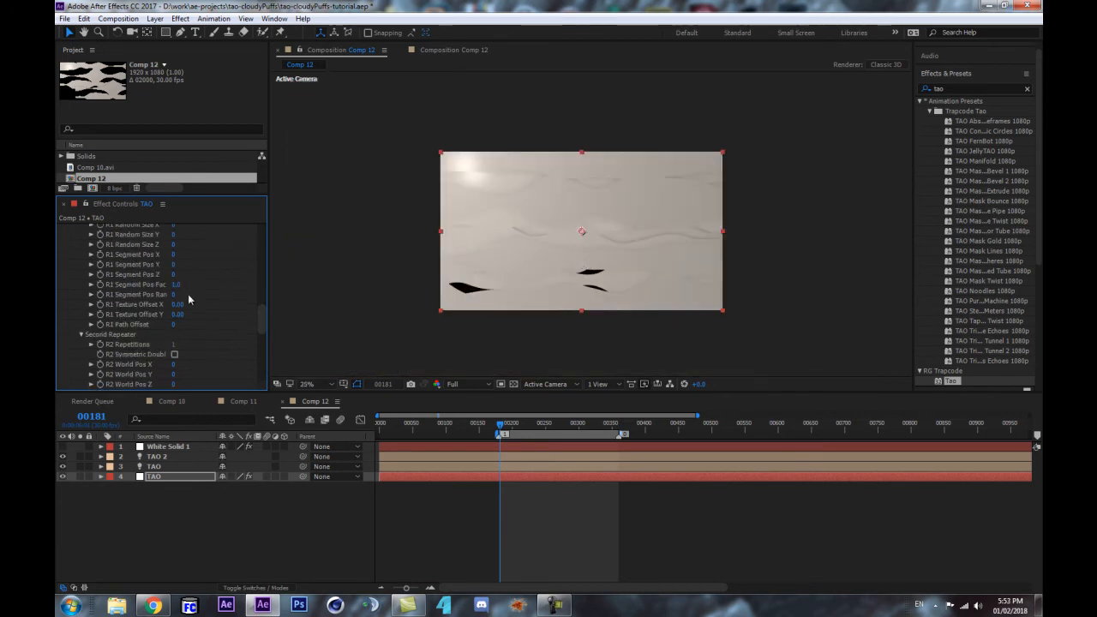
pyautogui.scroll(-3, 214, 321)
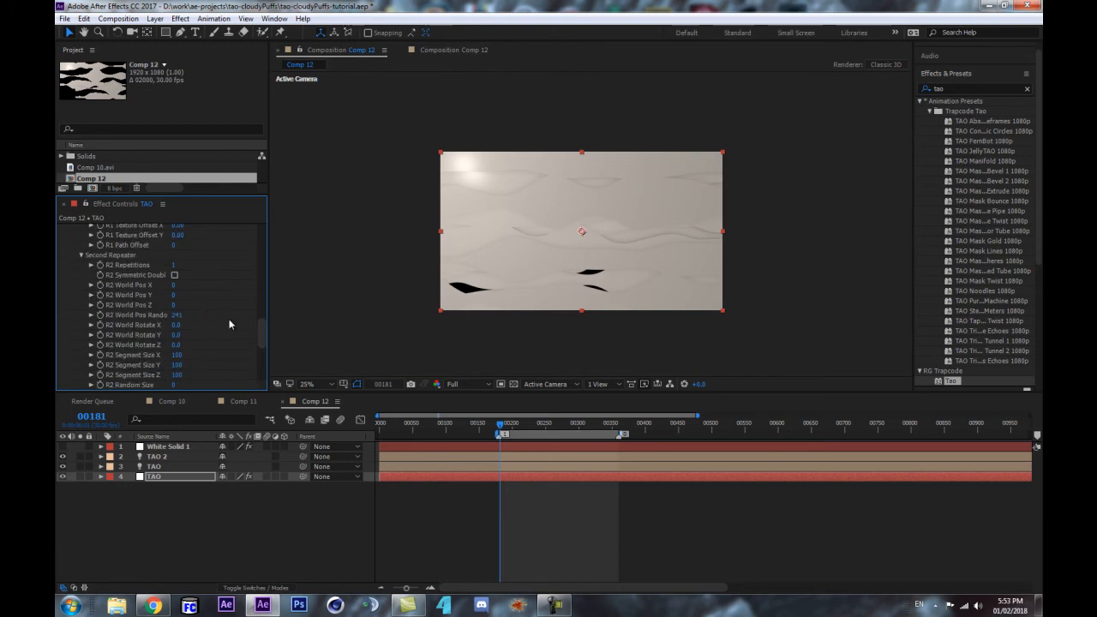
pyautogui.moveTo(558, 424)
pyautogui.mouseDown()
pyautogui.moveTo(585, 436)
pyautogui.moveTo(556, 441)
pyautogui.mouseUp()
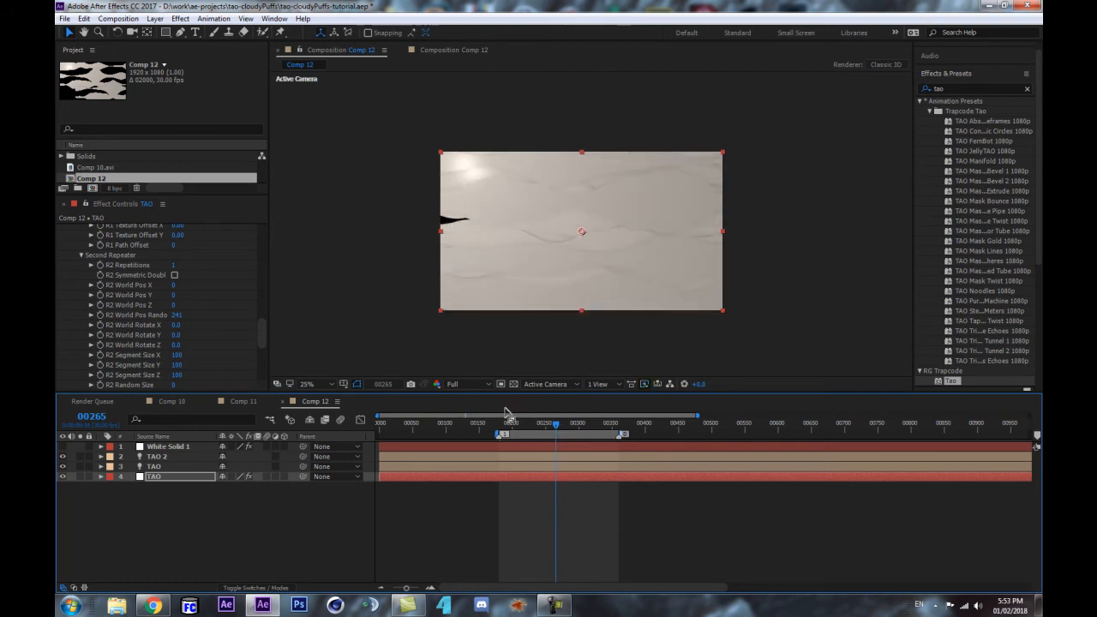
pyautogui.click(576, 427)
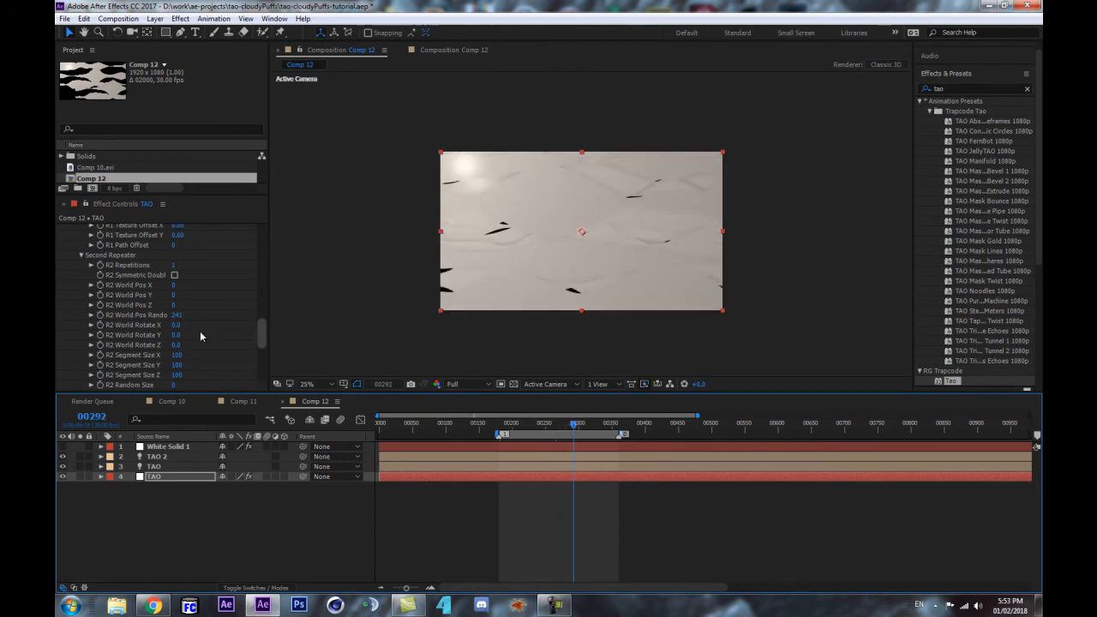
pyautogui.scroll(3, 171, 323)
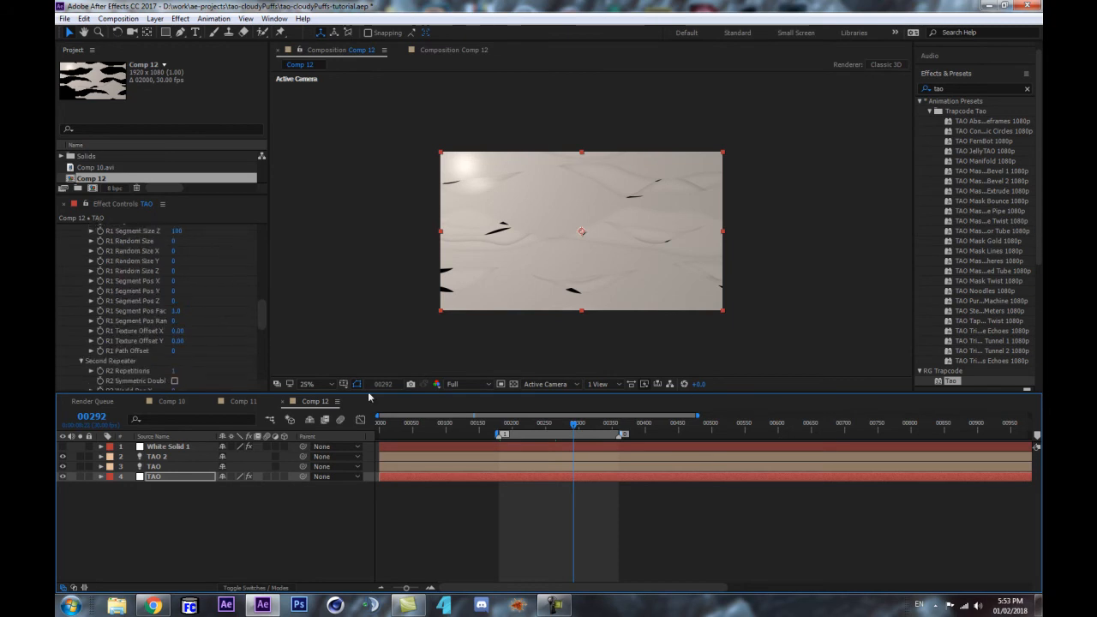
pyautogui.moveTo(522, 427)
pyautogui.mouseDown()
pyautogui.moveTo(505, 427)
pyautogui.moveTo(517, 427)
pyautogui.mouseUp()
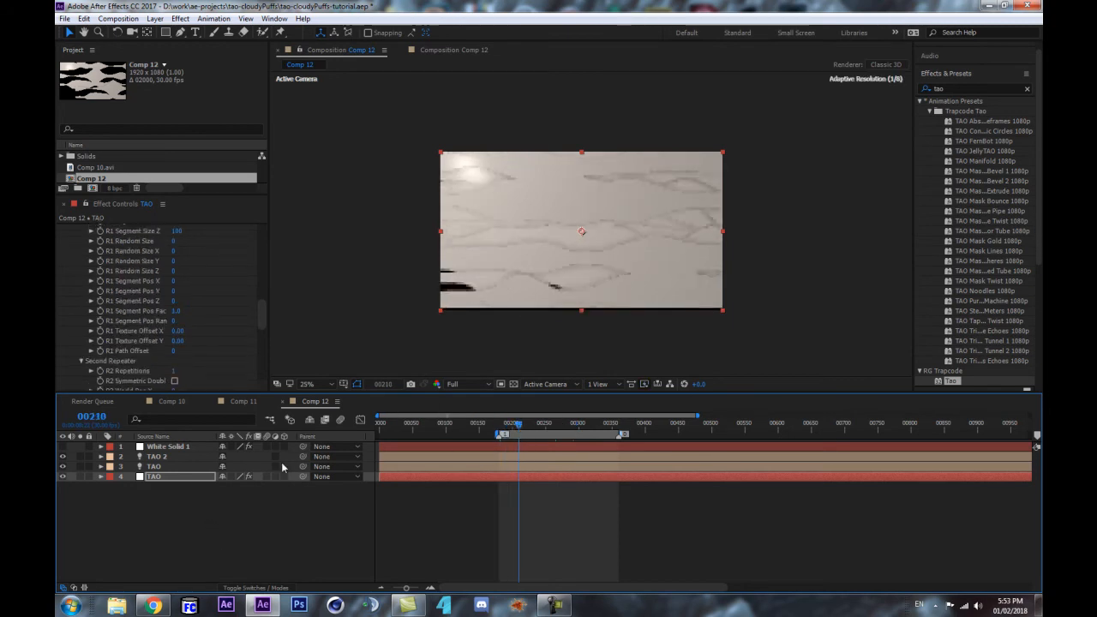
pyautogui.click(213, 501)
pyautogui.hotkey('ctrl', 'shift', 'y')
pyautogui.click(179, 411)
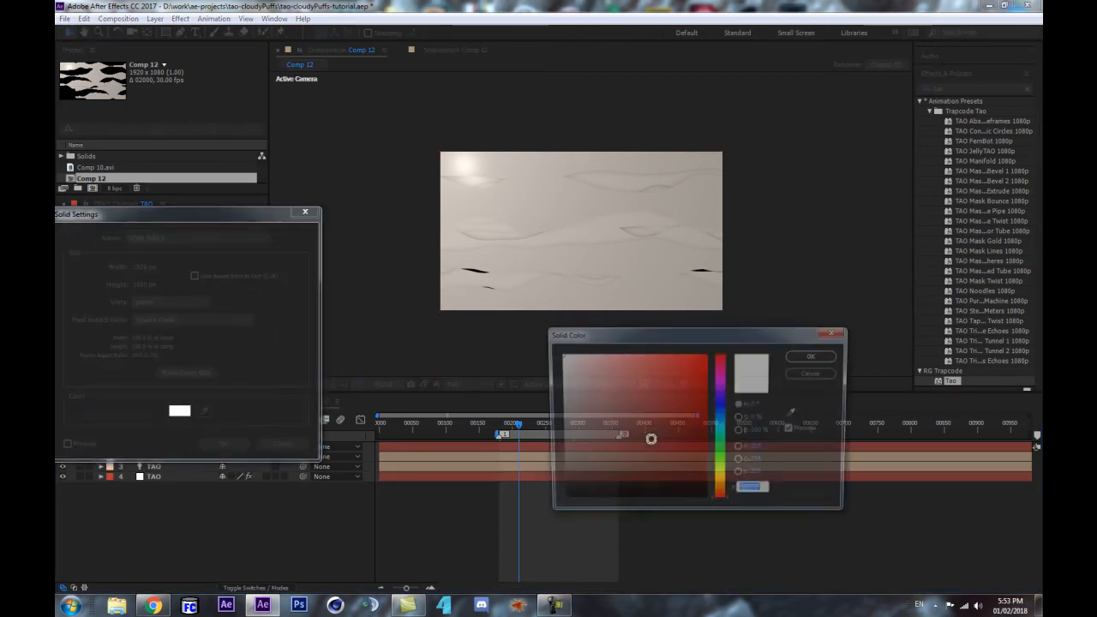
pyautogui.click(815, 374)
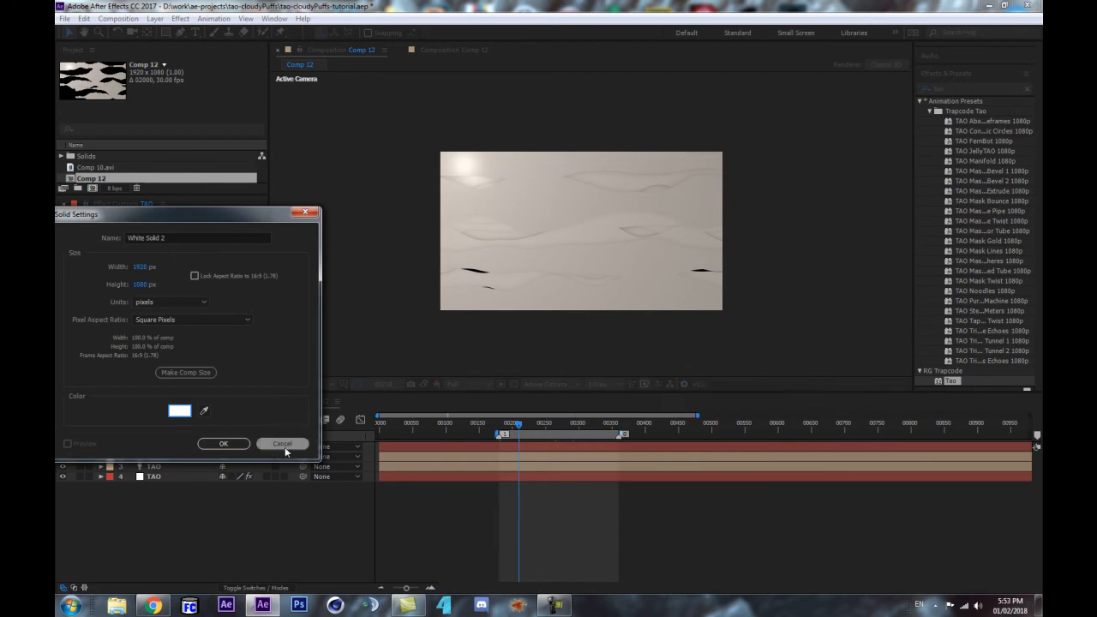
pyautogui.click(281, 445)
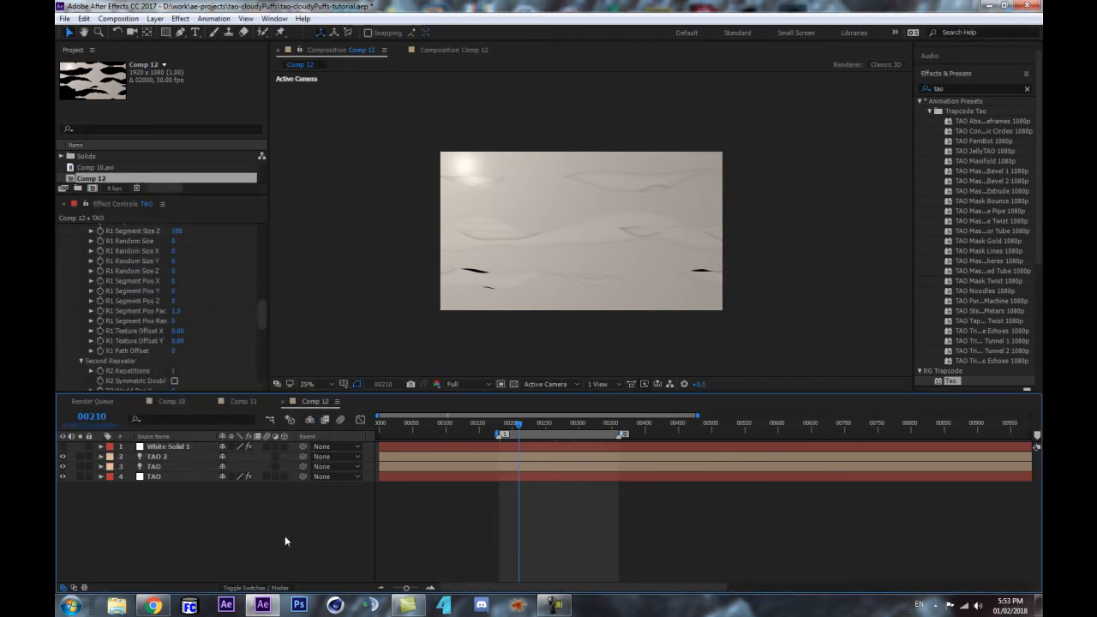
# Step: Create a muted green solid named BG at 1920 by 1080 px
pyautogui.hotkey('ctrl', 'shift', 'y')
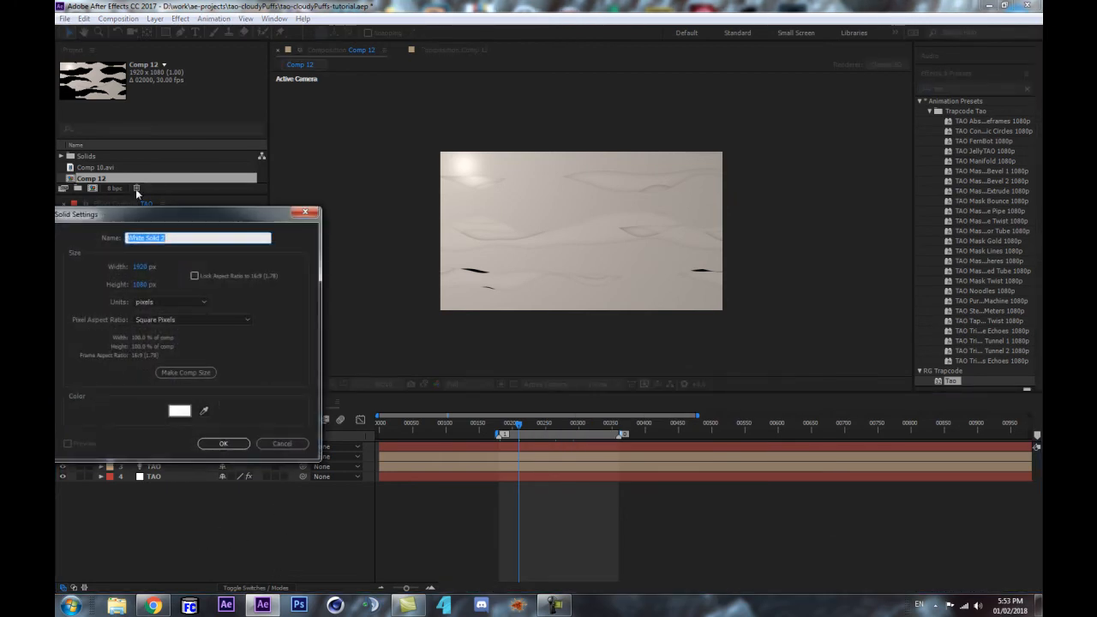
pyautogui.write('BG')
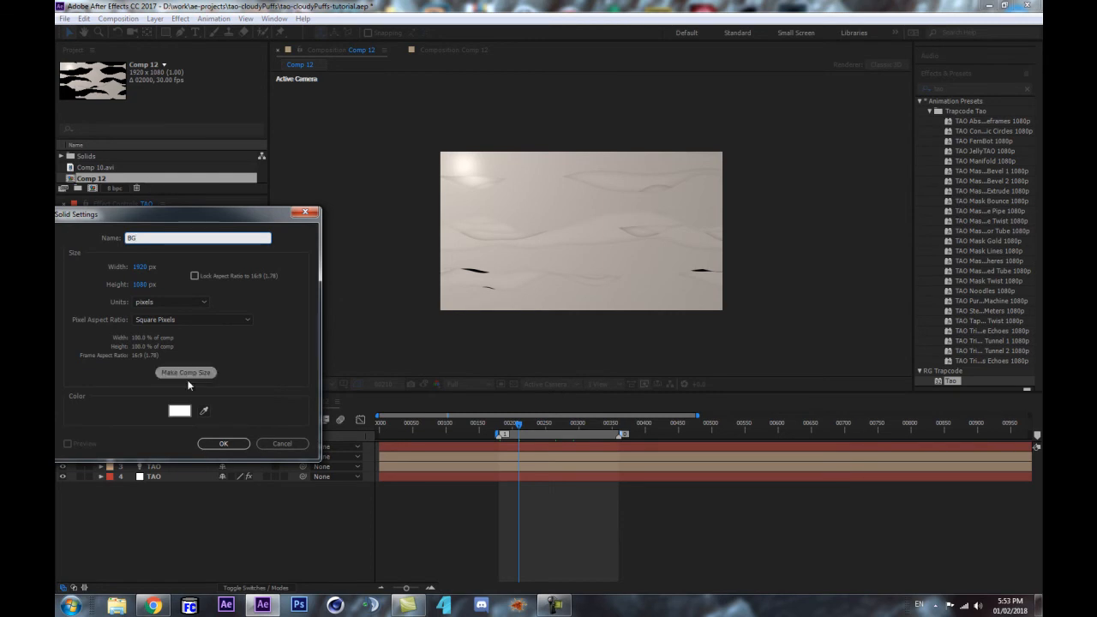
pyautogui.click(179, 411)
pyautogui.click(723, 487)
pyautogui.moveTo(706, 496)
pyautogui.mouseDown()
pyautogui.moveTo(659, 443)
pyautogui.moveTo(644, 414)
pyautogui.moveTo(652, 404)
pyautogui.mouseUp()
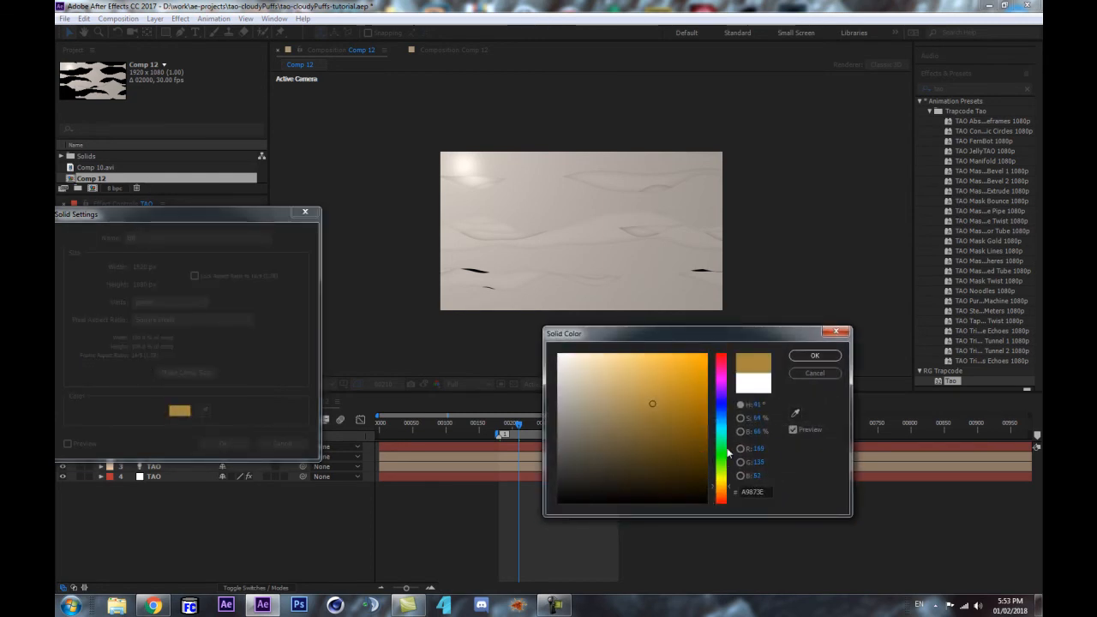
pyautogui.moveTo(727, 462); pyautogui.dragTo(723, 448)
pyautogui.moveTo(592, 400)
pyautogui.mouseDown()
pyautogui.moveTo(607, 387)
pyautogui.moveTo(634, 394)
pyautogui.mouseUp()
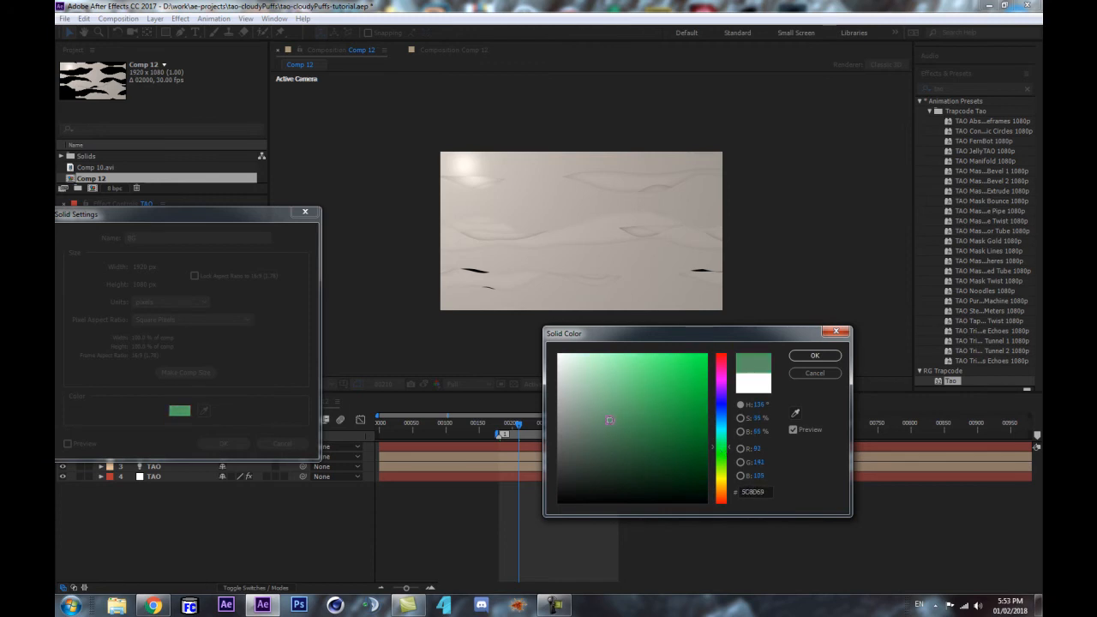
pyautogui.press('Return')
pyautogui.press('Return')
# Step: Move the BG solid beneath all other layers and inspect the gaps between the ribbons at other frames
pyautogui.moveTo(155, 446); pyautogui.dragTo(175, 526)
pyautogui.moveTo(538, 426); pyautogui.dragTo(548, 424)
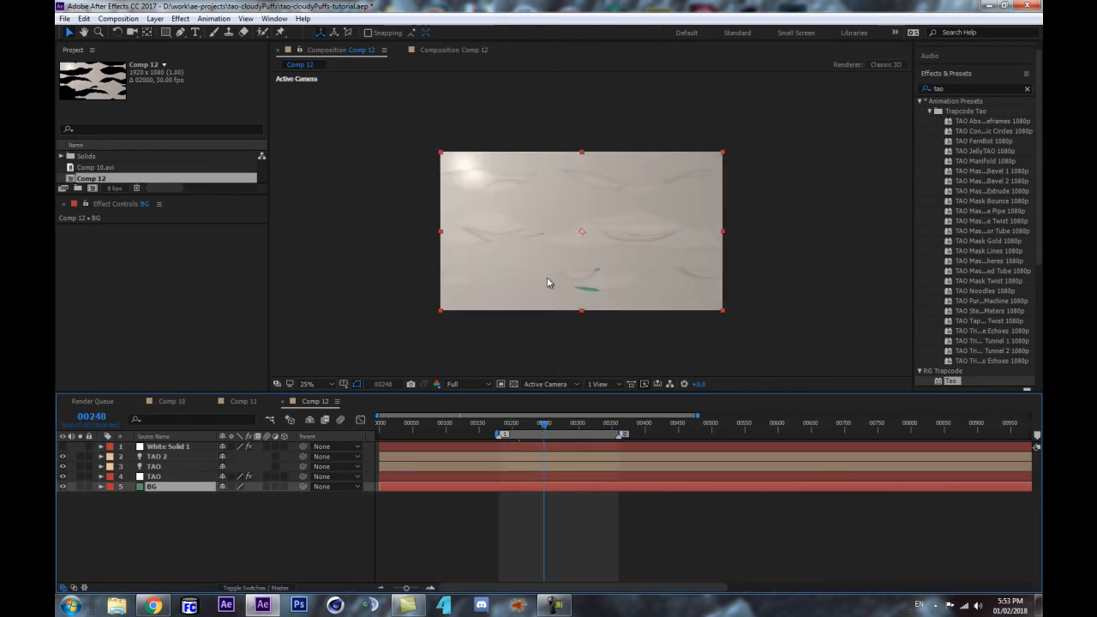
pyautogui.press('.')
pyautogui.click(568, 423)
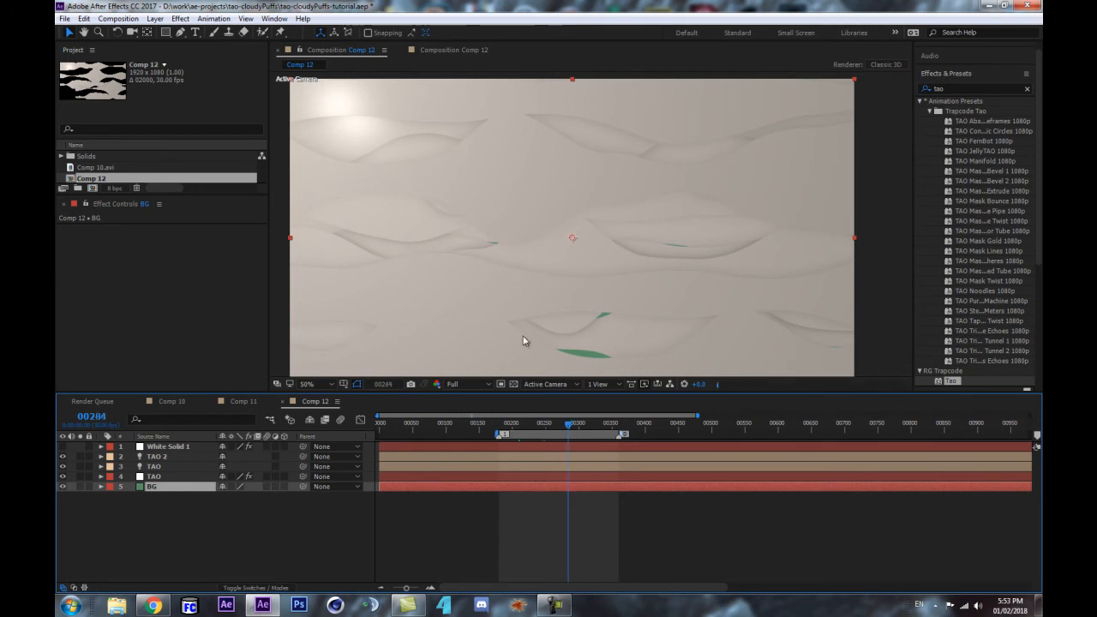
pyautogui.press(',')
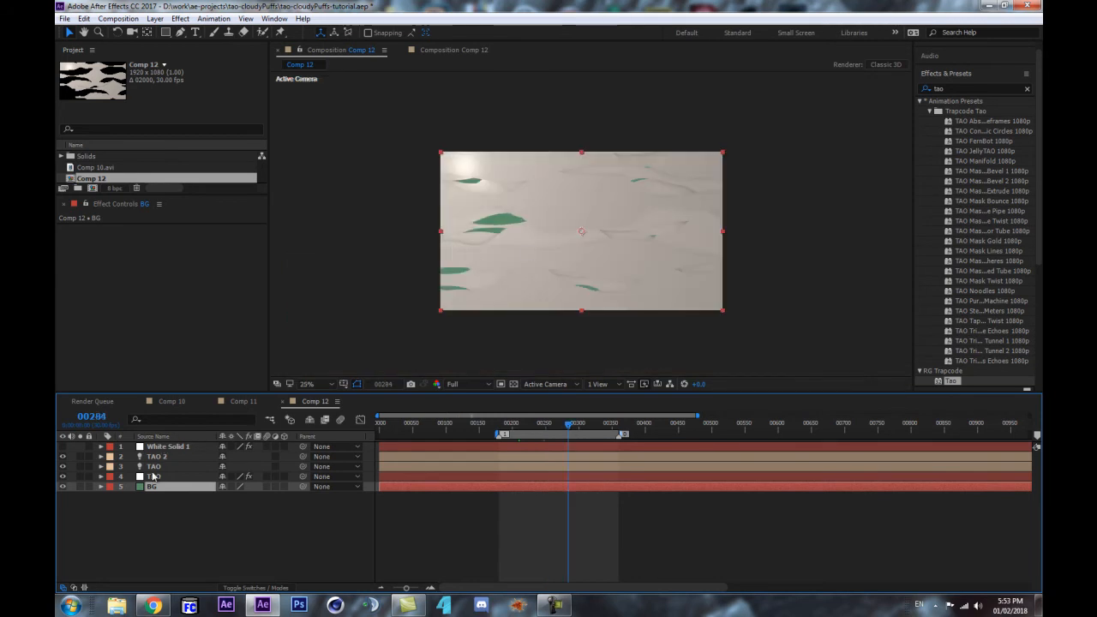
pyautogui.press('.')
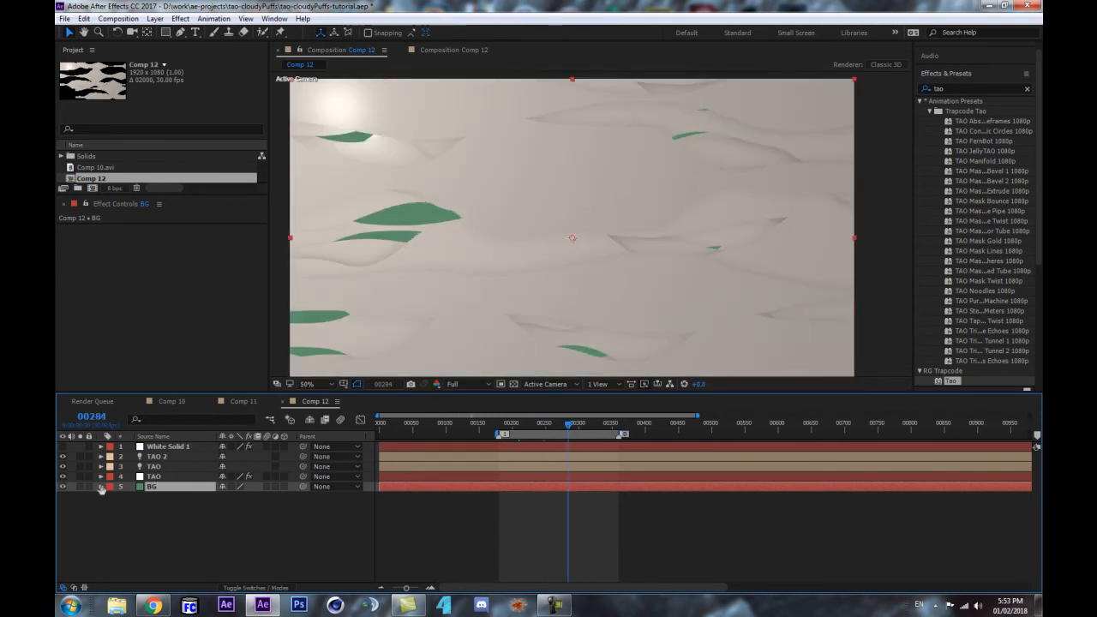
pyautogui.press(',')
pyautogui.press('.')
# Step: Look through the TAO solid's effect settings from the Second Repeater up to the Repeat Paths colour options
pyautogui.click(150, 477)
pyautogui.moveTo(263, 243); pyautogui.dragTo(285, 414)
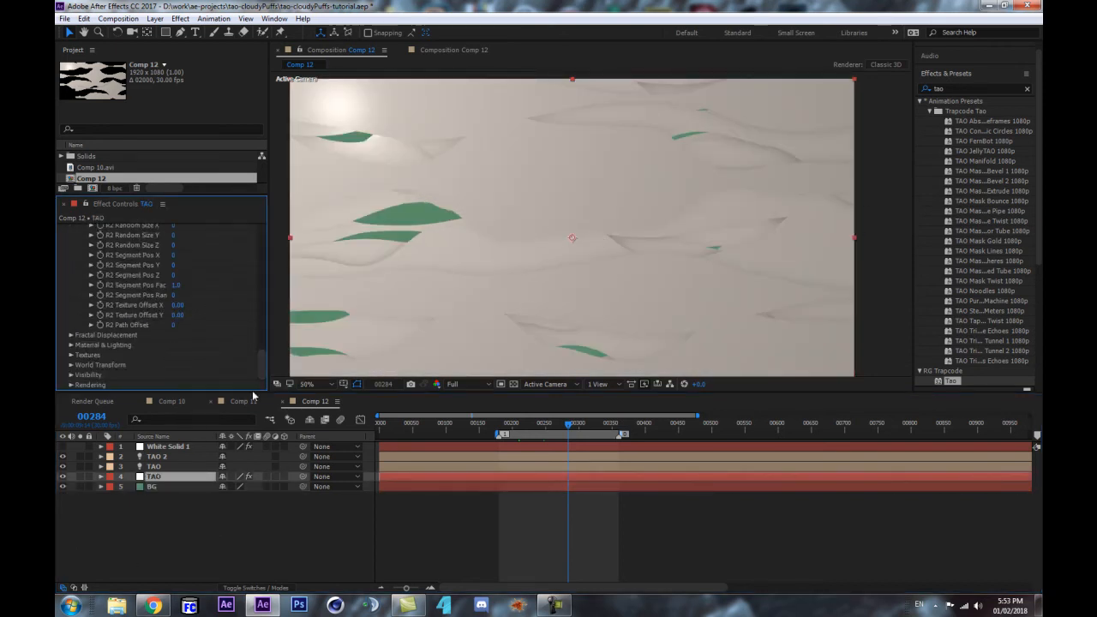
pyautogui.press(',')
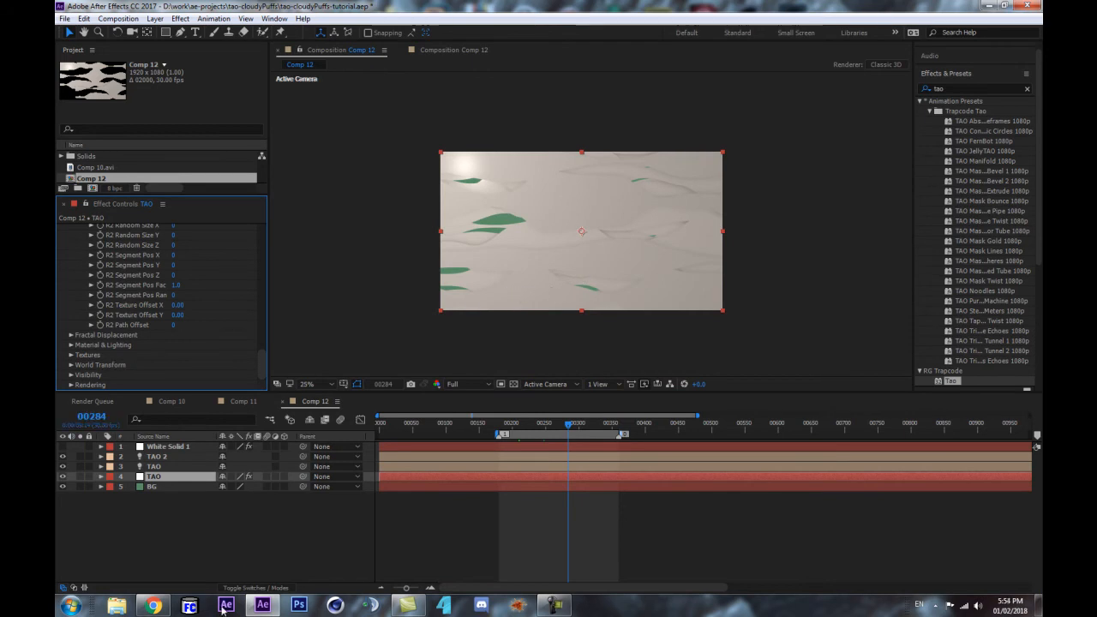
pyautogui.click(372, 521)
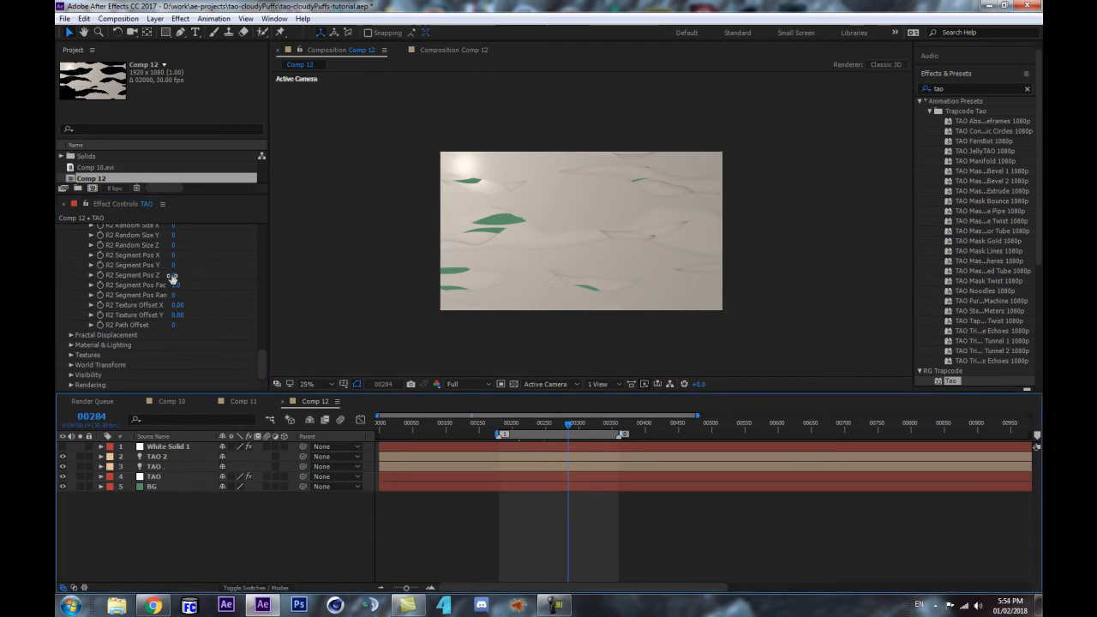
pyautogui.scroll(3, 134, 295)
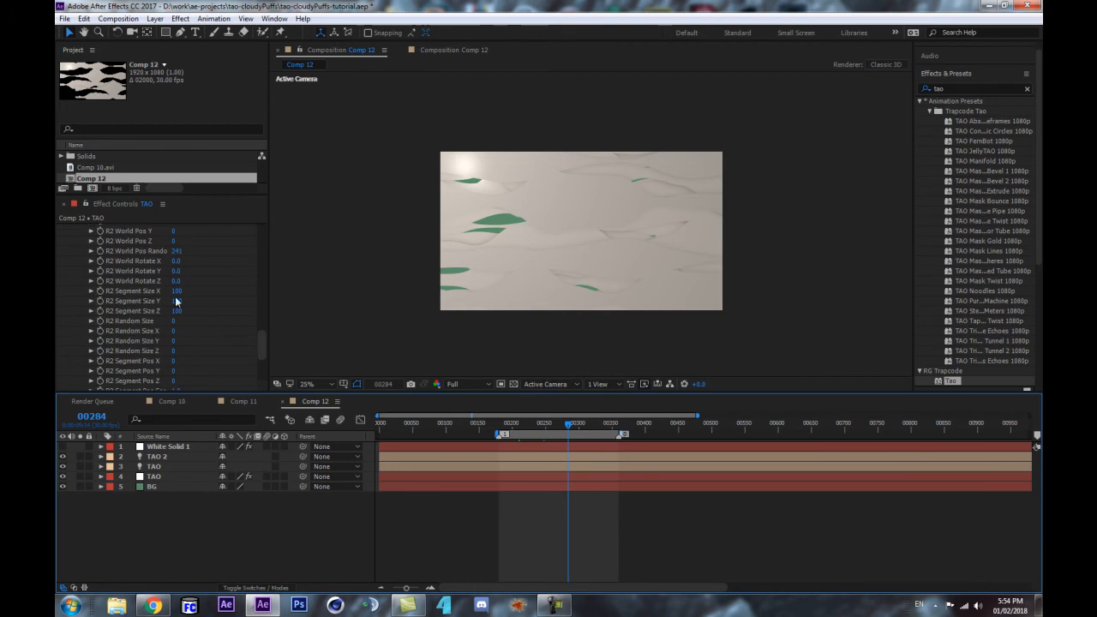
pyautogui.scroll(8, 141, 322)
pyautogui.scroll(3, 137, 315)
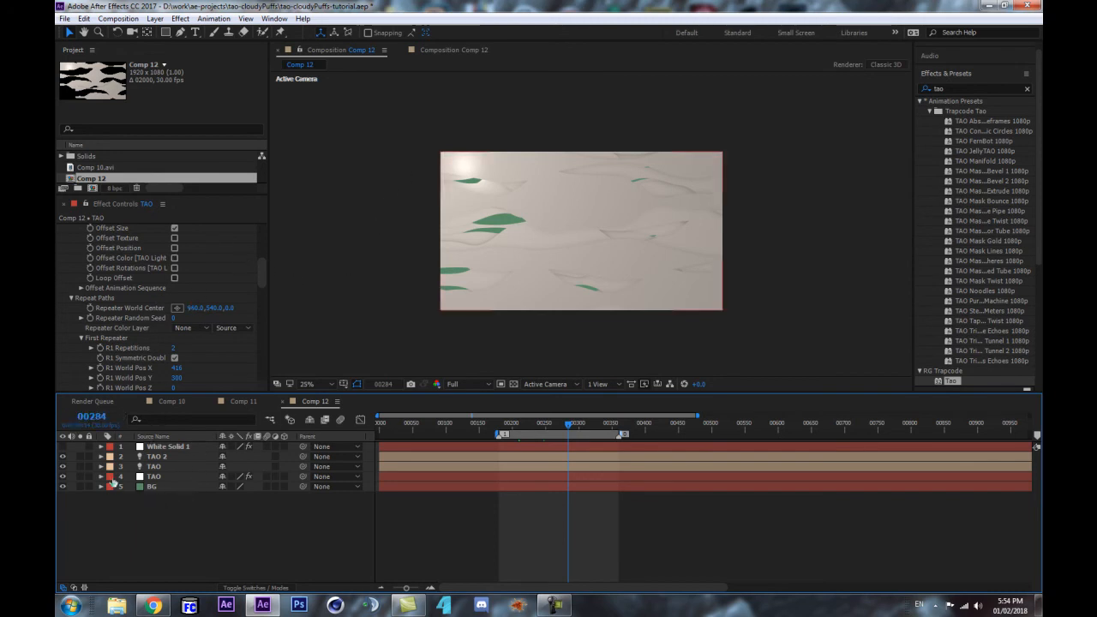
# Step: Create a new solid 512 px wide and 512 px high
pyautogui.hotkey('ctrl', 'y')
pyautogui.click(141, 267)
pyautogui.write('5')
pyautogui.write('512')
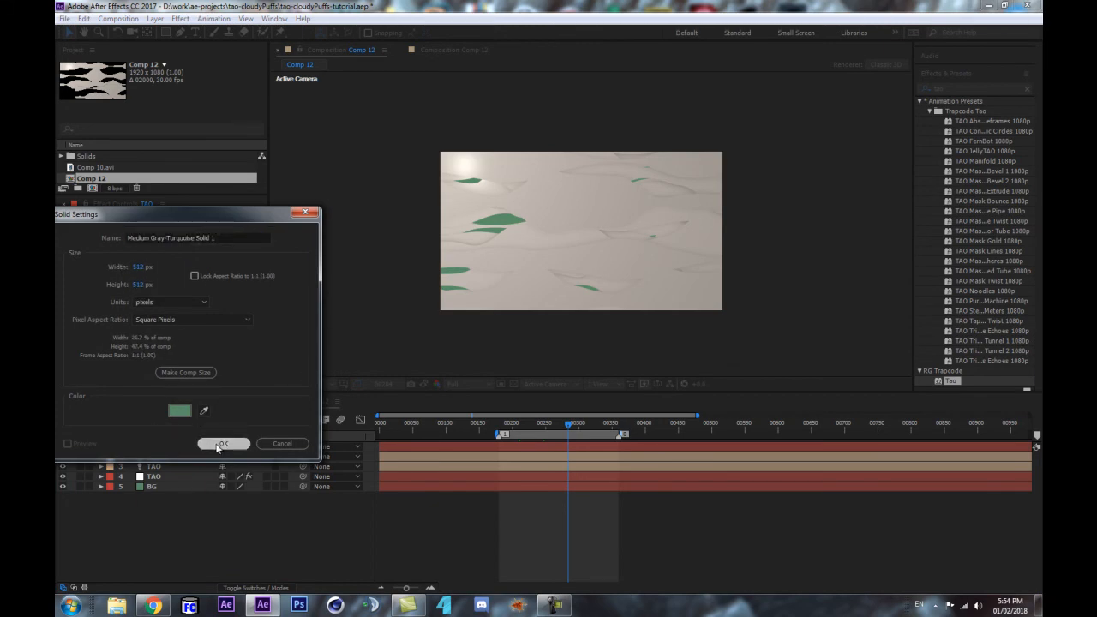
pyautogui.click(222, 444)
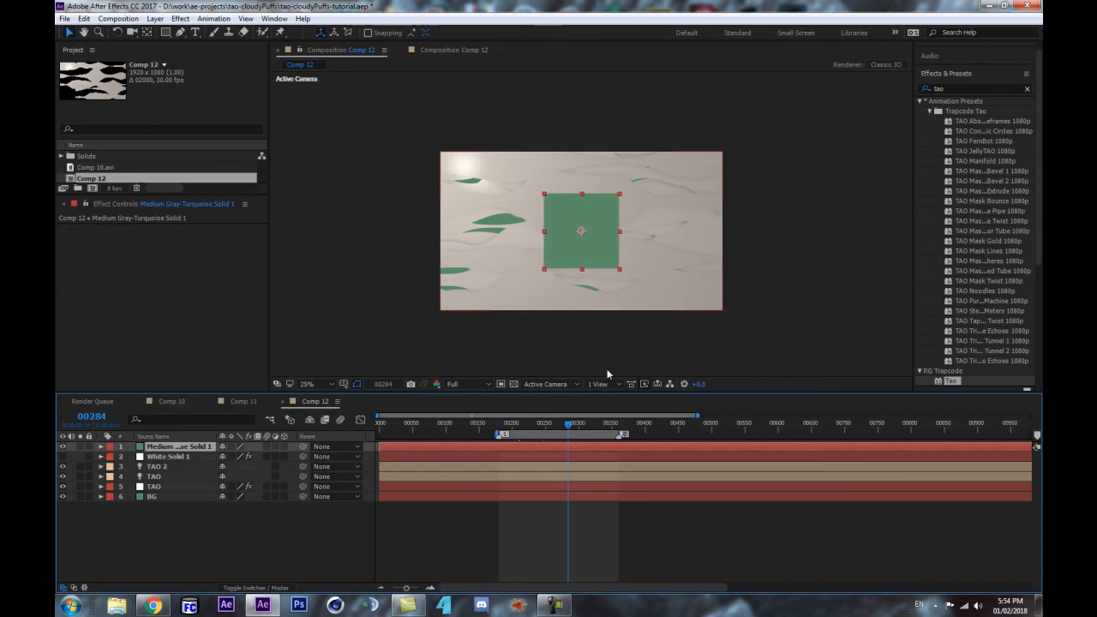
# Step: Apply the Gradient Ramp and Colorama effects to the 512 px solid
pyautogui.click(960, 89)
pyautogui.write('ramp')
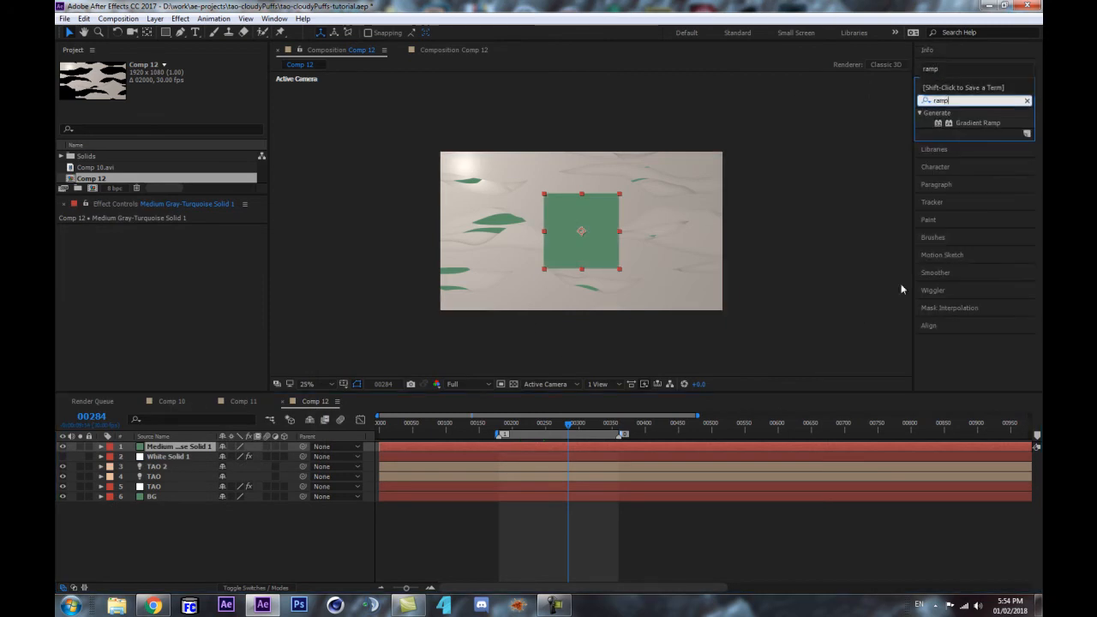
pyautogui.moveTo(964, 124); pyautogui.dragTo(172, 446)
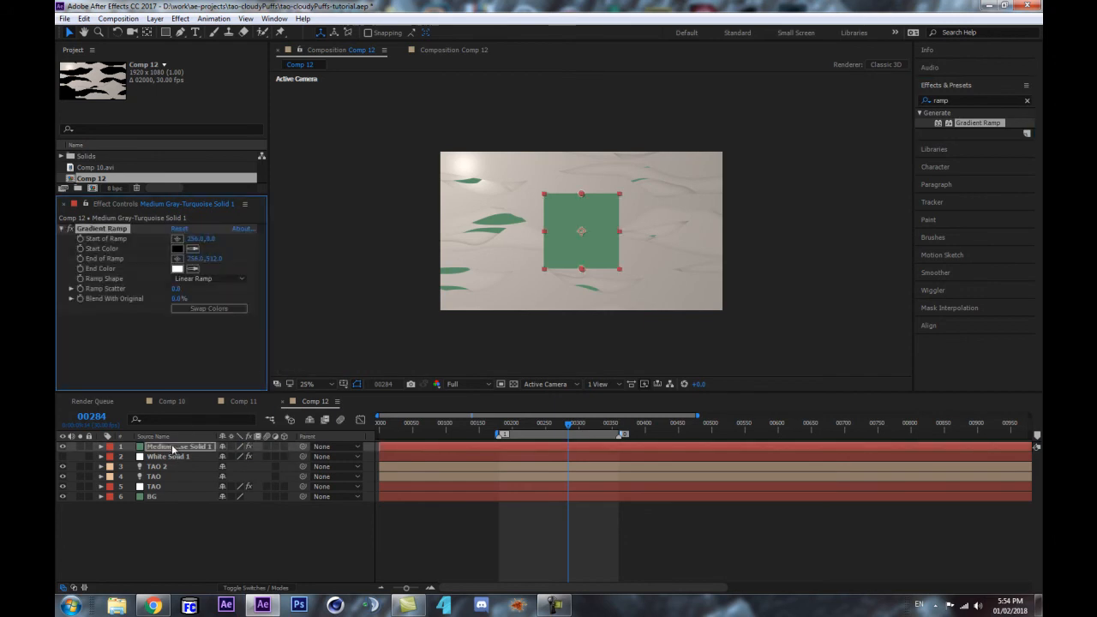
pyautogui.click(957, 100)
pyautogui.write('coloram')
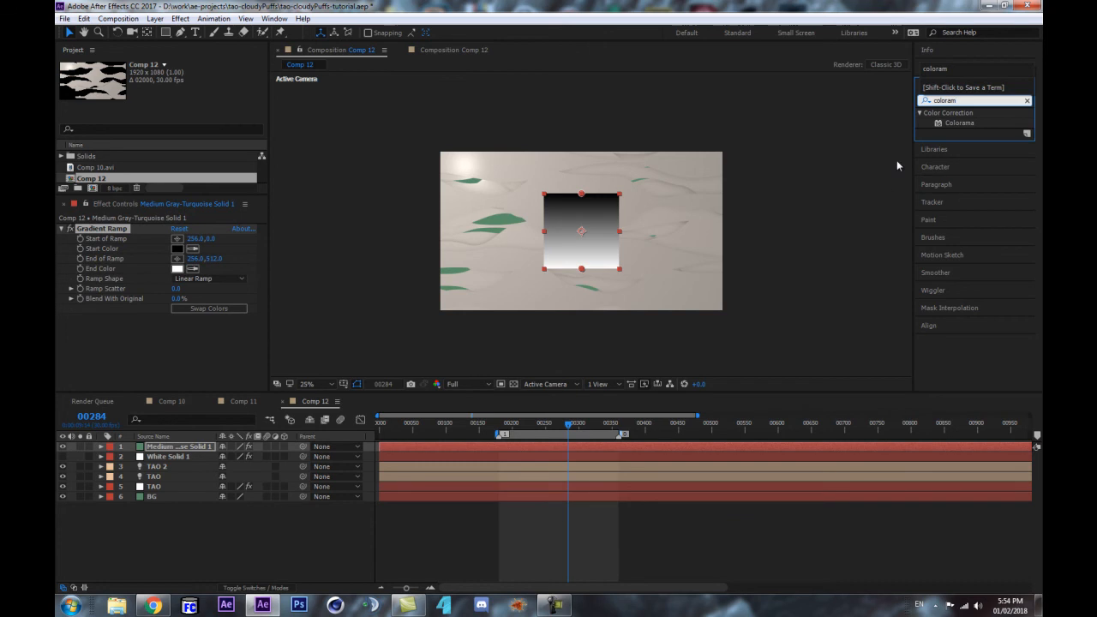
pyautogui.moveTo(959, 122); pyautogui.dragTo(252, 347)
pyautogui.scroll(1, 593, 224)
pyautogui.scroll(1, 75, 257)
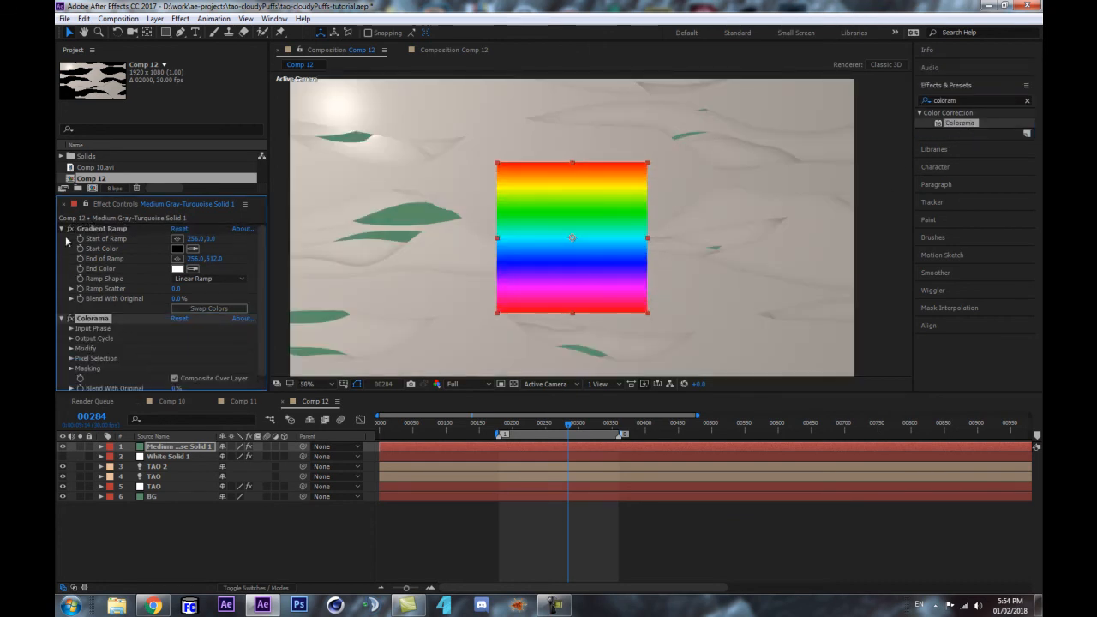
# Step: Collapse the Gradient Ramp and Colorama settings and hide the 512 px solid
pyautogui.click(61, 229)
pyautogui.click(61, 238)
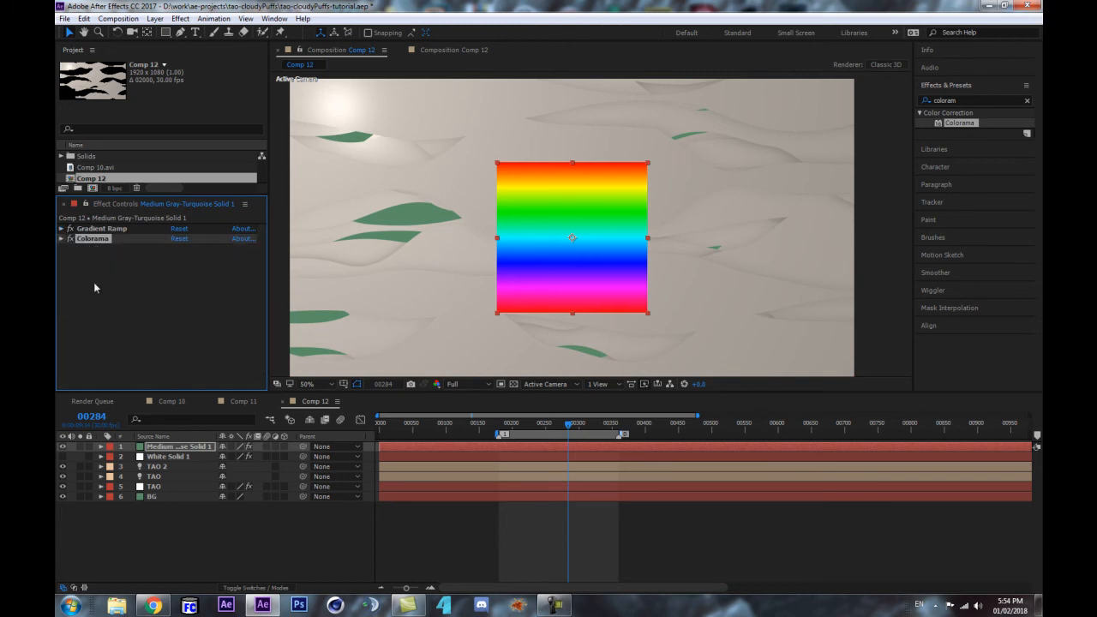
pyautogui.click(62, 446)
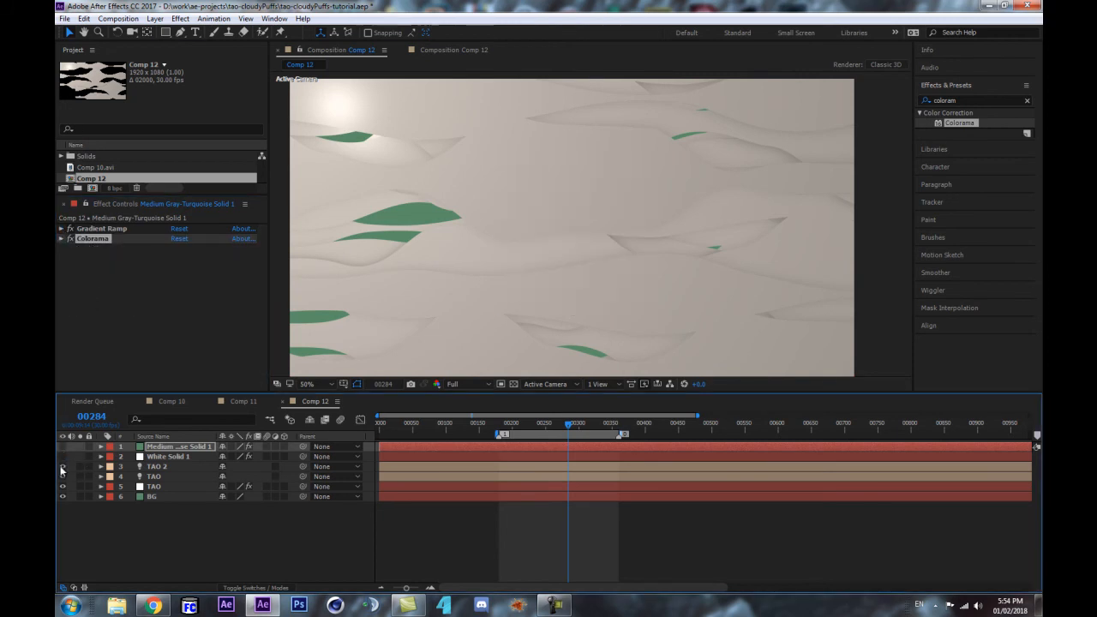
# Step: Try to assign Medium Gray-Turquoise Solid 1 as the Repeater Color Layer in the TAO solid's Repeat Paths
pyautogui.click(153, 487)
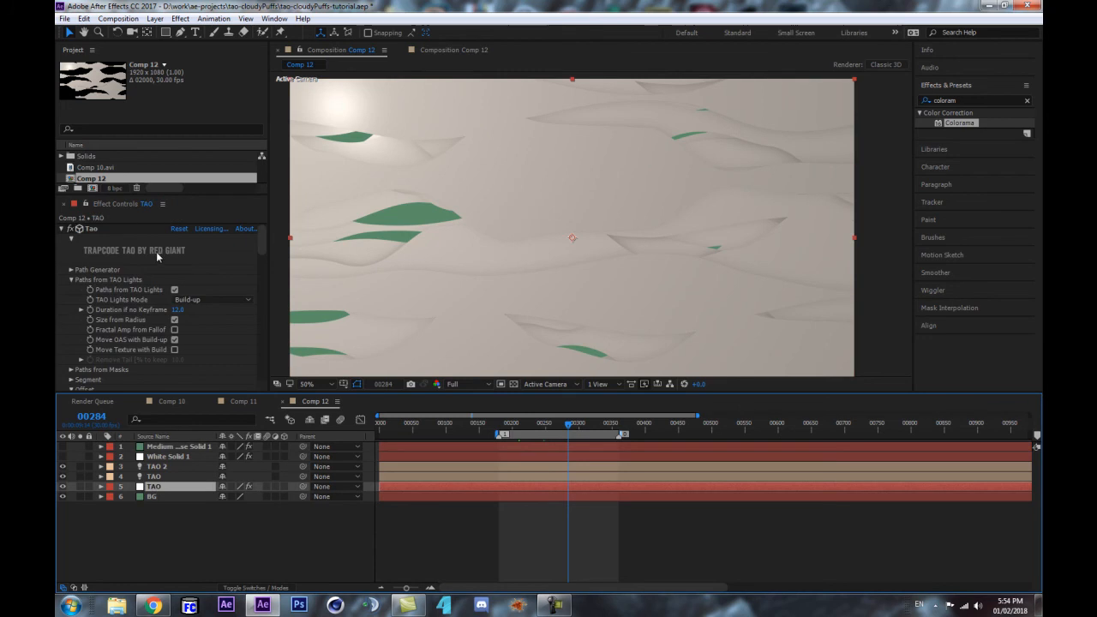
pyautogui.scroll(-5, 77, 291)
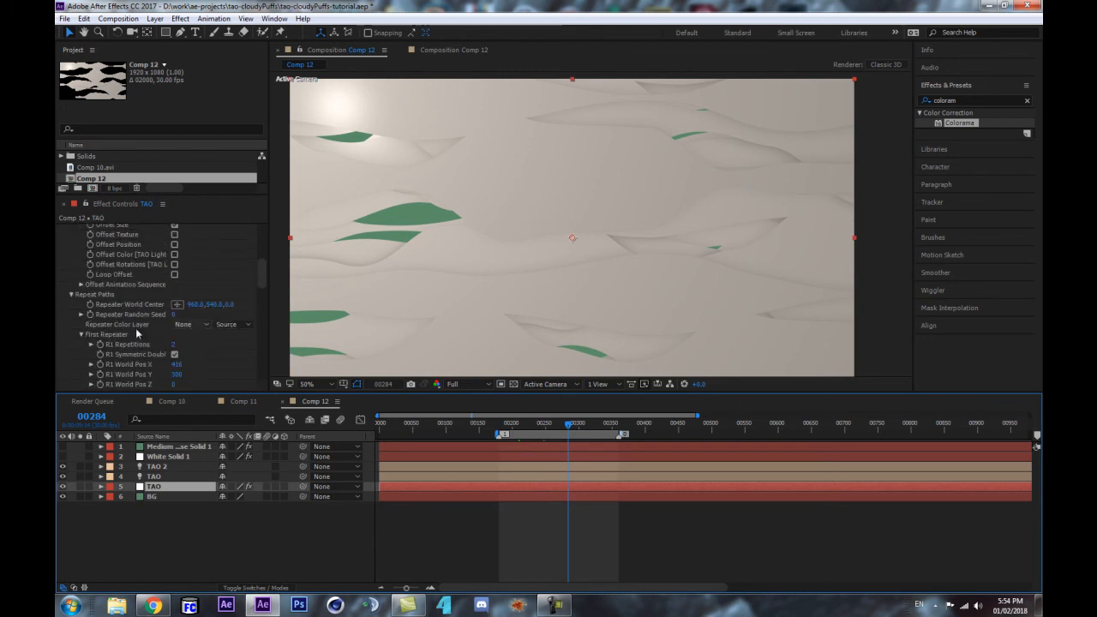
pyautogui.click(193, 324)
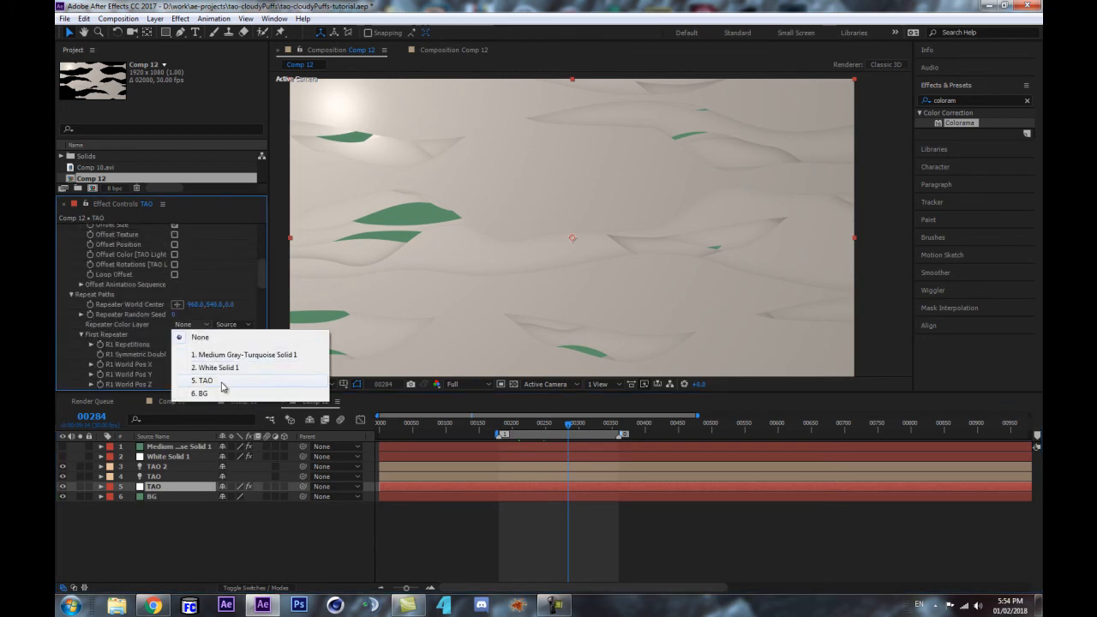
pyautogui.click(220, 356)
pyautogui.click(183, 447)
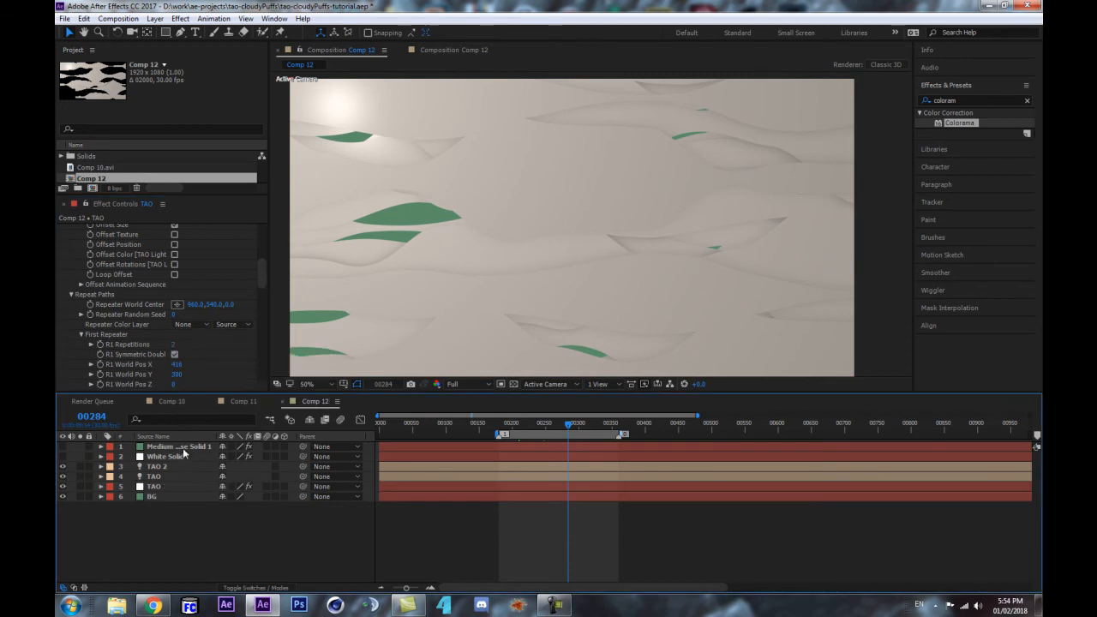
# Step: Rename the Medium Gray-Turquoise Solid 1 layer as rep_TEX
pyautogui.press('Return')
pyautogui.write('pe')
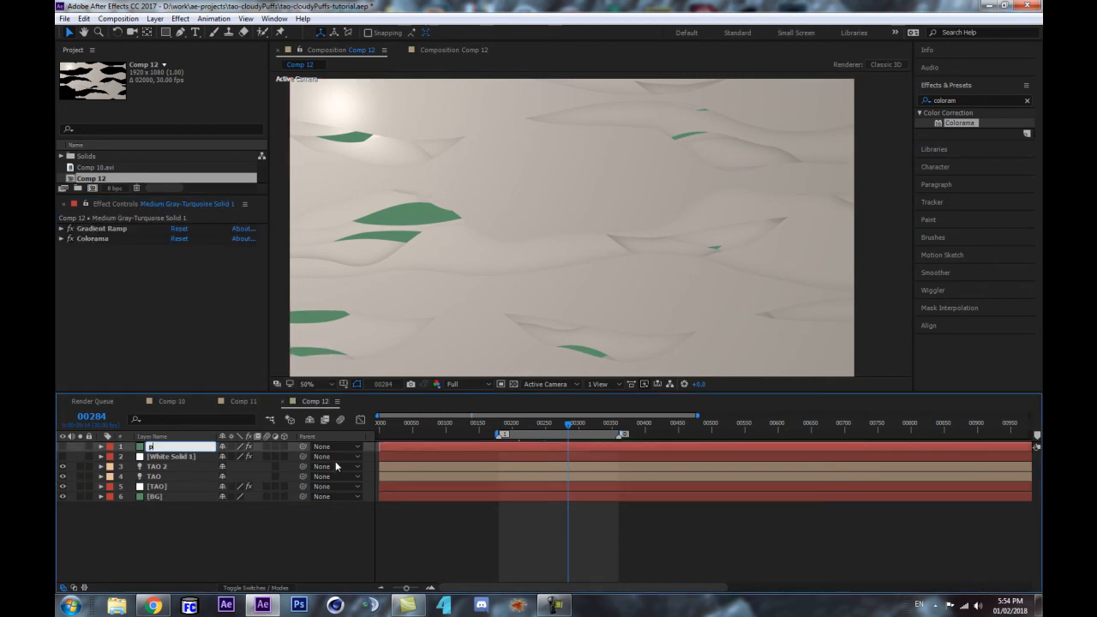
pyautogui.write('p_TEX')
pyautogui.press('Return')
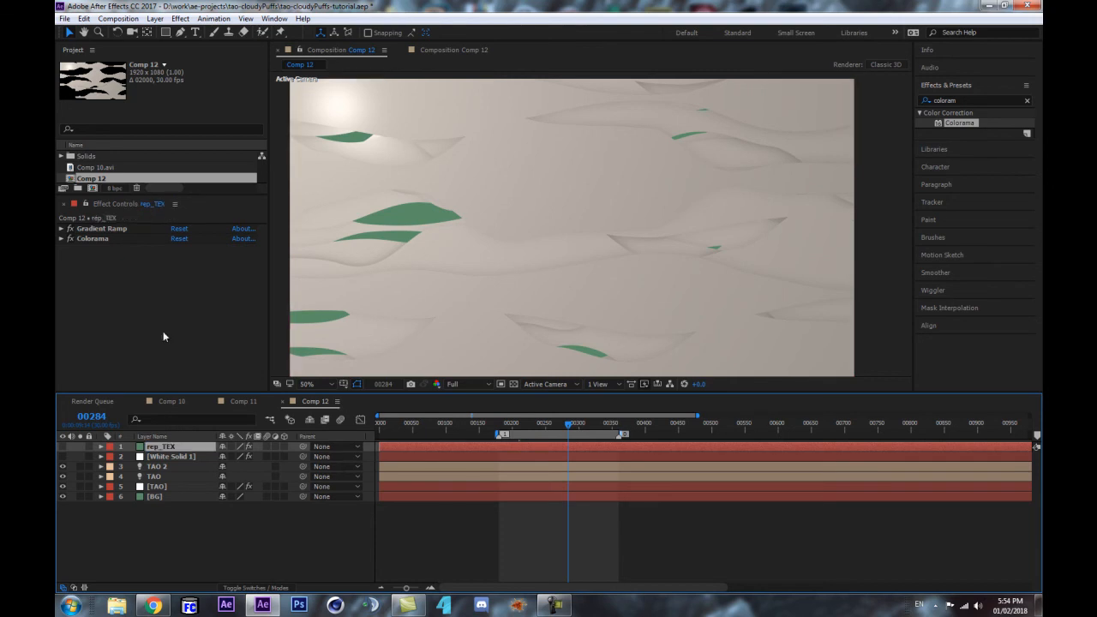
# Step: Set the TAO solid's Repeater Color Layer to rep_TEX with Effects & Masks as its source
pyautogui.click(163, 496)
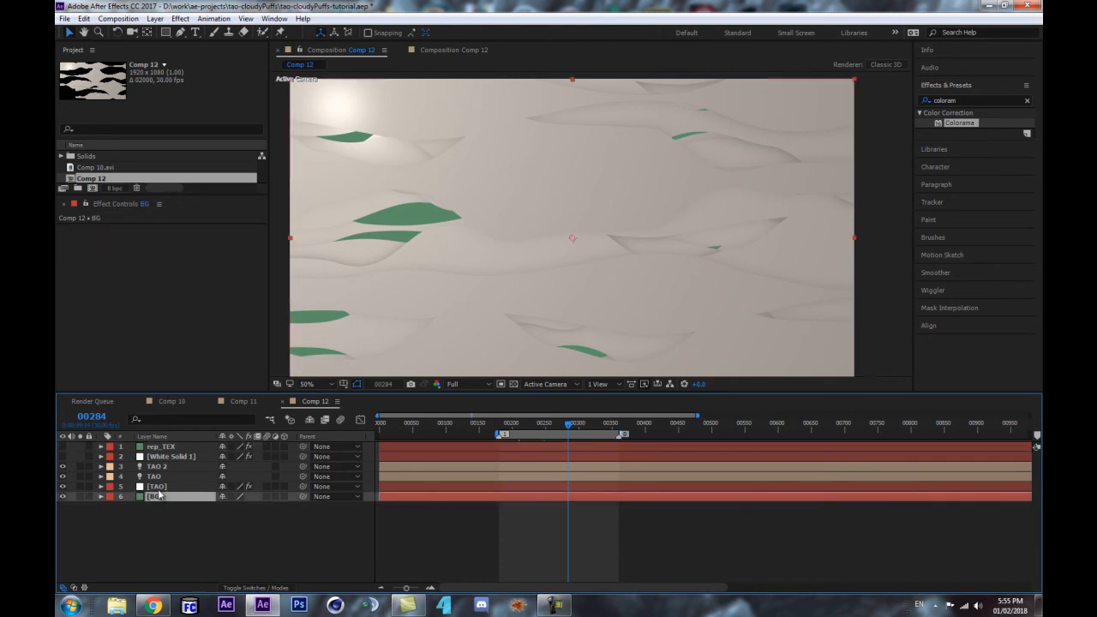
pyautogui.click(157, 486)
pyautogui.scroll(-3, 154, 298)
pyautogui.scroll(3, 124, 298)
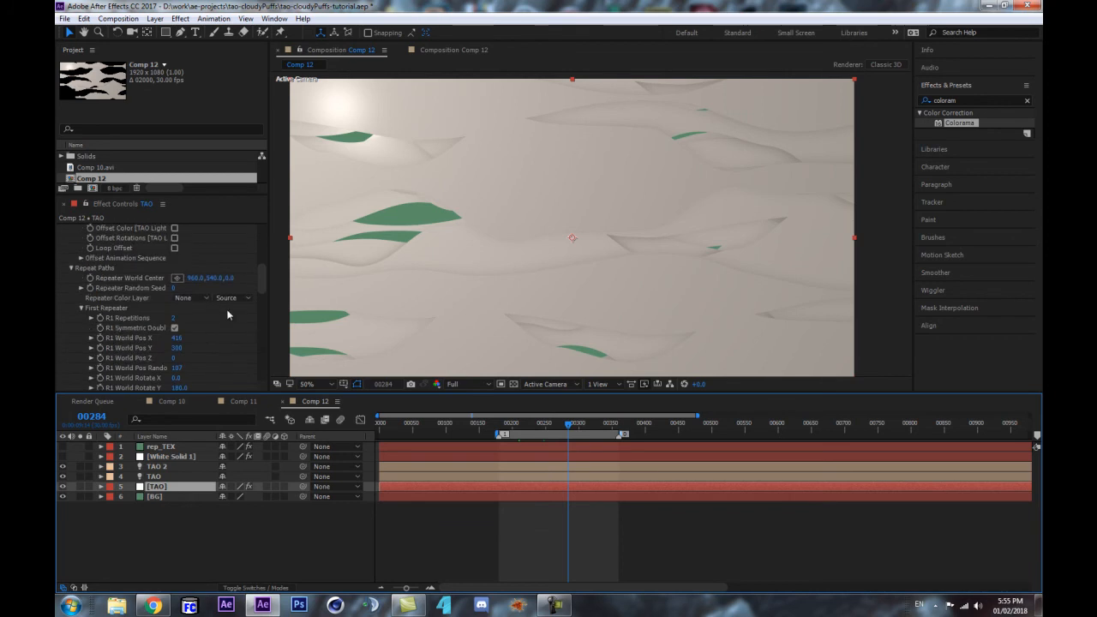
pyautogui.click(204, 298)
pyautogui.click(202, 331)
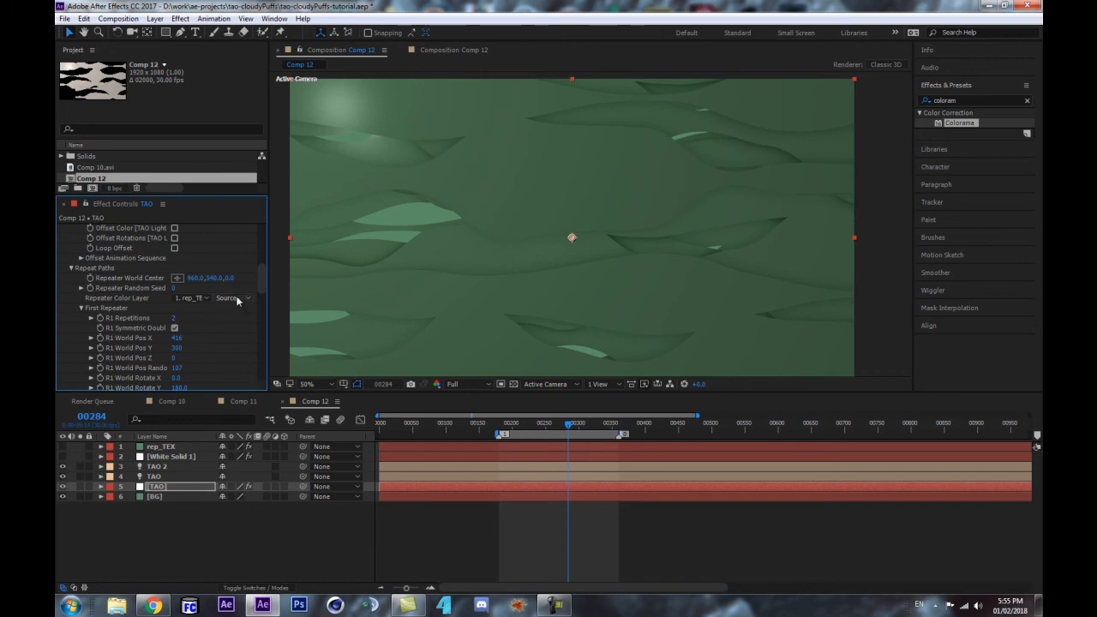
pyautogui.click(236, 298)
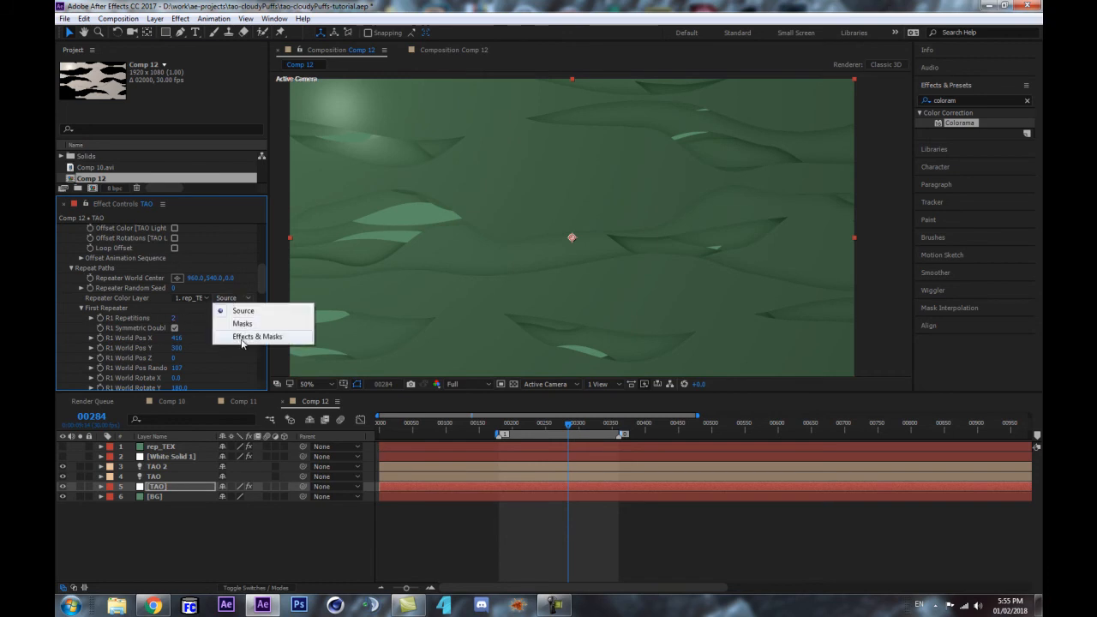
pyautogui.click(243, 338)
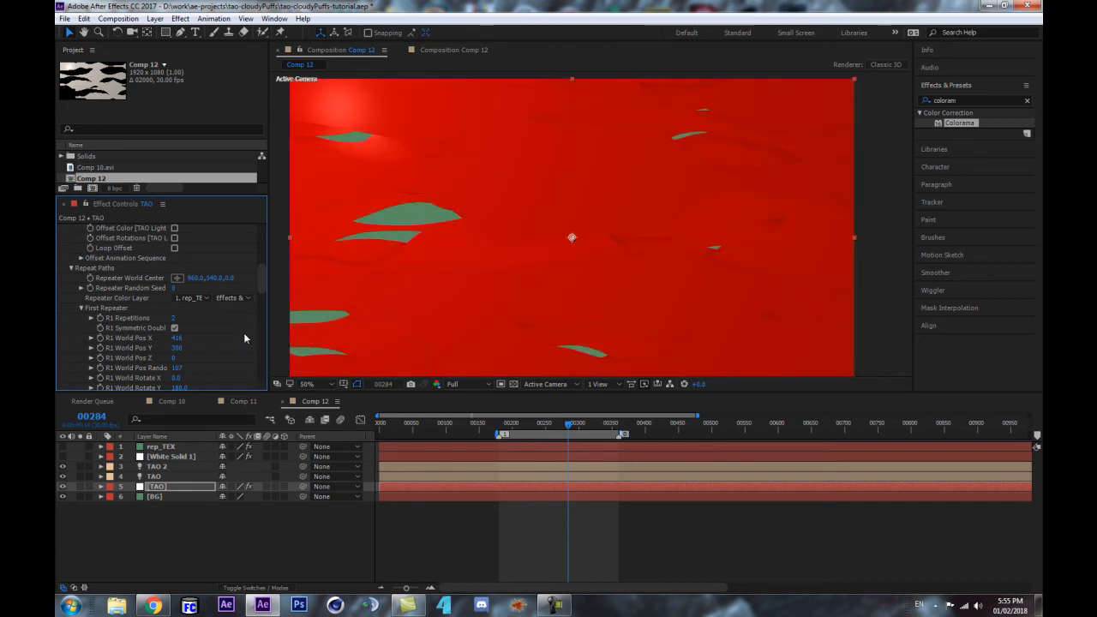
# Step: Make the rep_TEX gradient layer visible in the composition
pyautogui.press(',')
pyautogui.press(',')
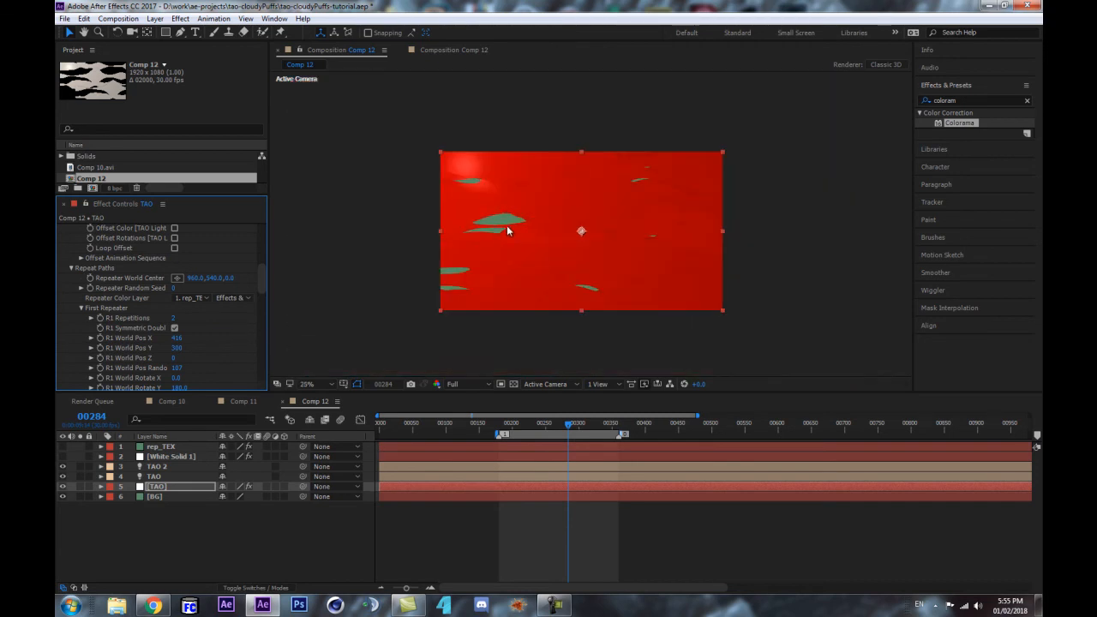
pyautogui.press('.')
pyautogui.press(',')
pyautogui.press(',')
pyautogui.click(160, 447)
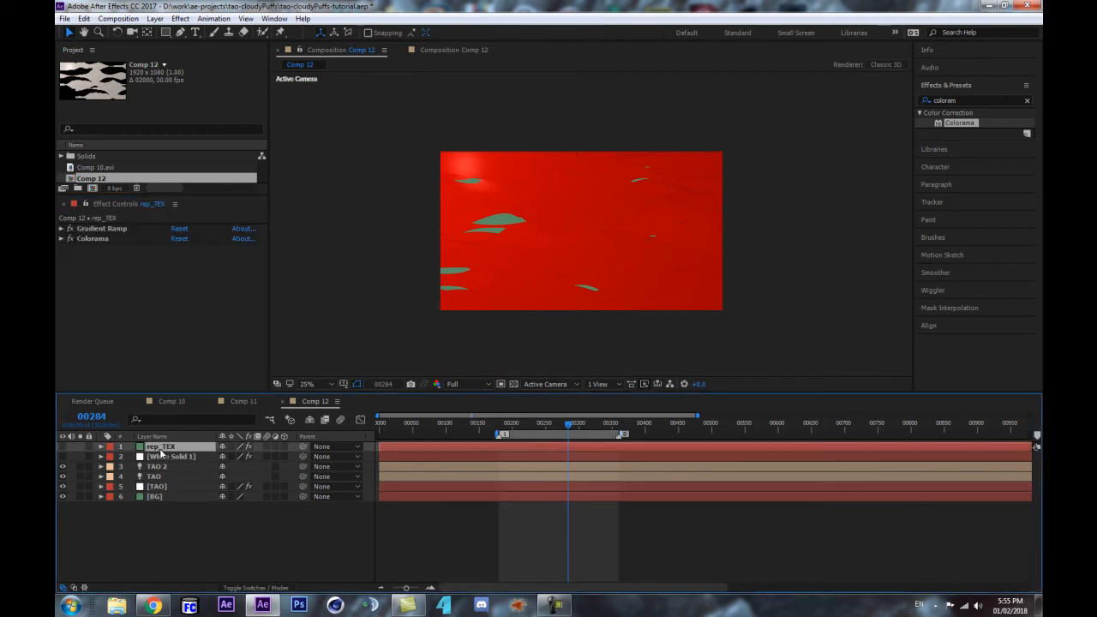
pyautogui.click(64, 448)
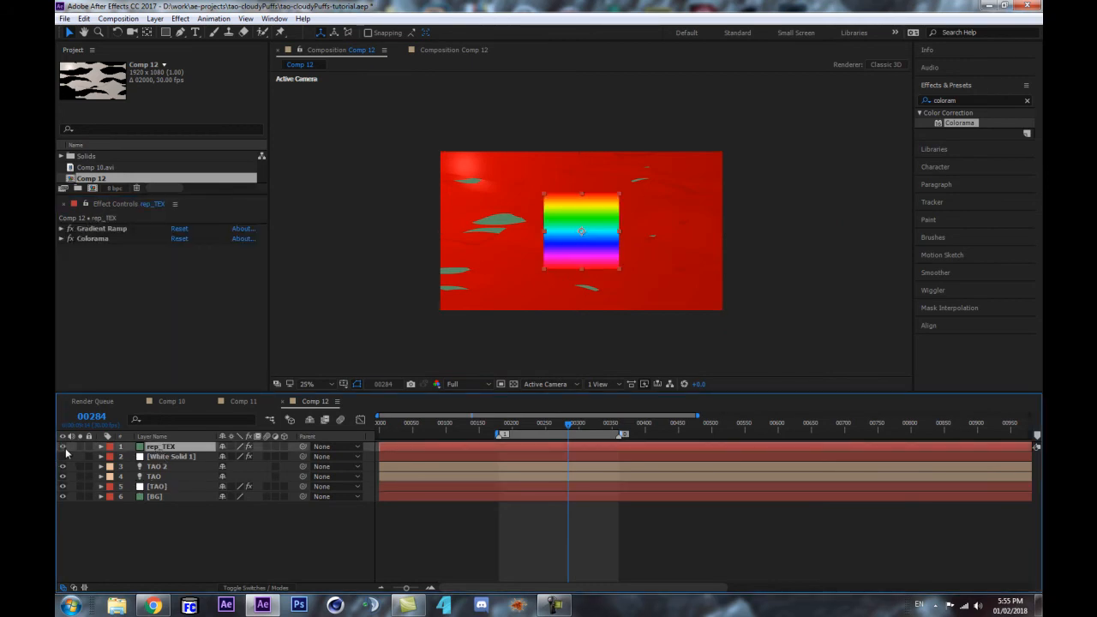
pyautogui.press('.')
pyautogui.press(',')
# Step: Apply the Transform effect to rep_TEX after Colorama and set its Rotation to 90°
pyautogui.hotkey('ctrl', '5')
pyautogui.write('tran')
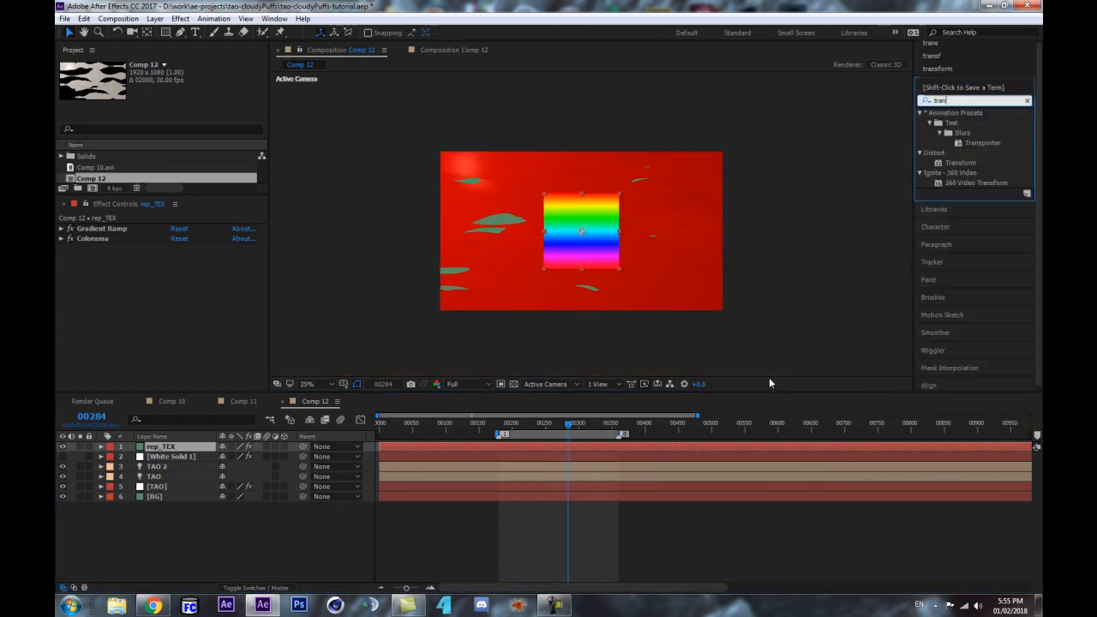
pyautogui.moveTo(961, 169); pyautogui.dragTo(165, 292)
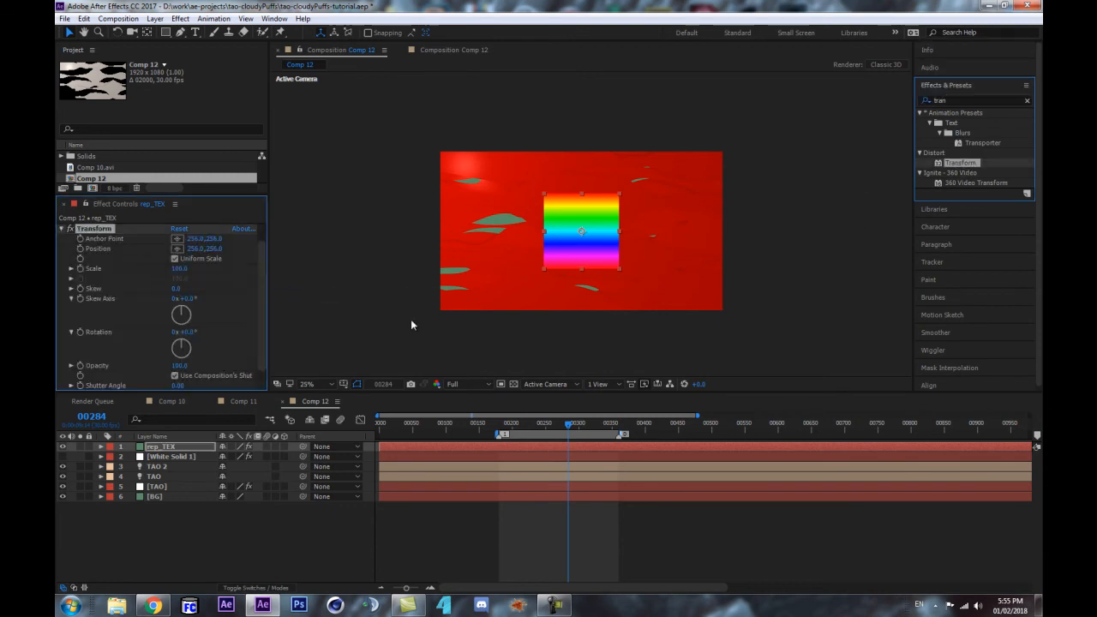
pyautogui.click(185, 331)
pyautogui.write('90')
pyautogui.press('Return')
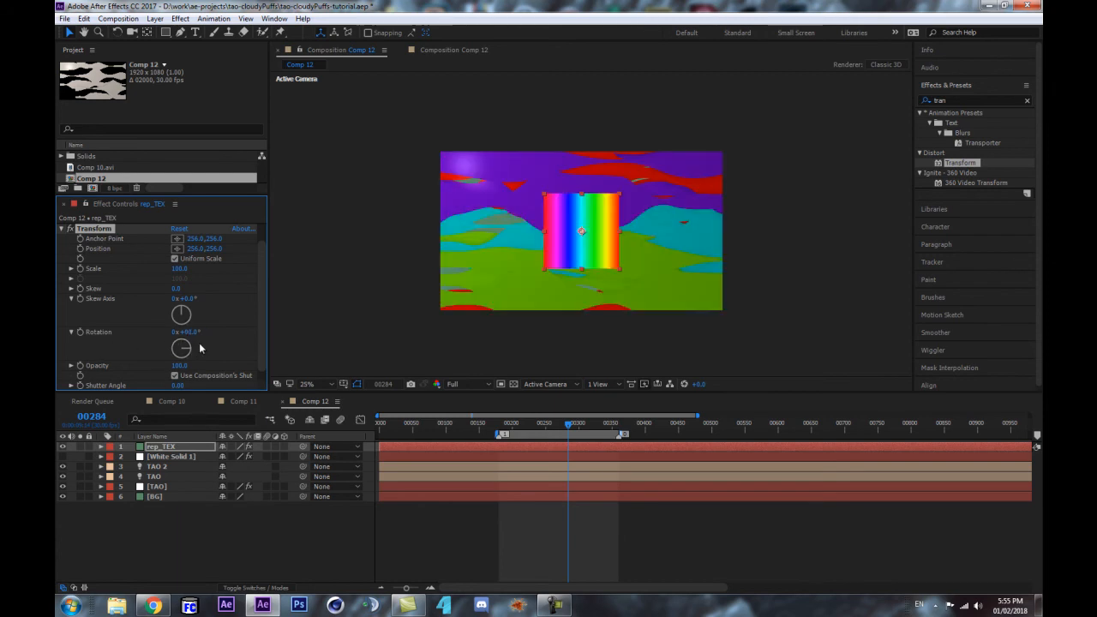
pyautogui.press('.')
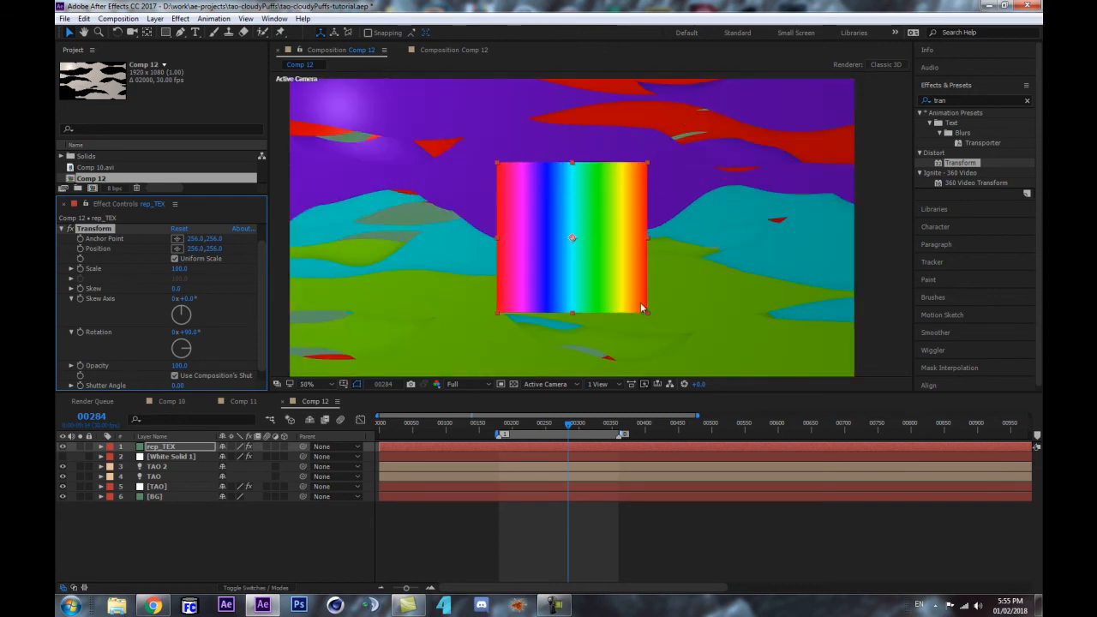
pyautogui.press(',')
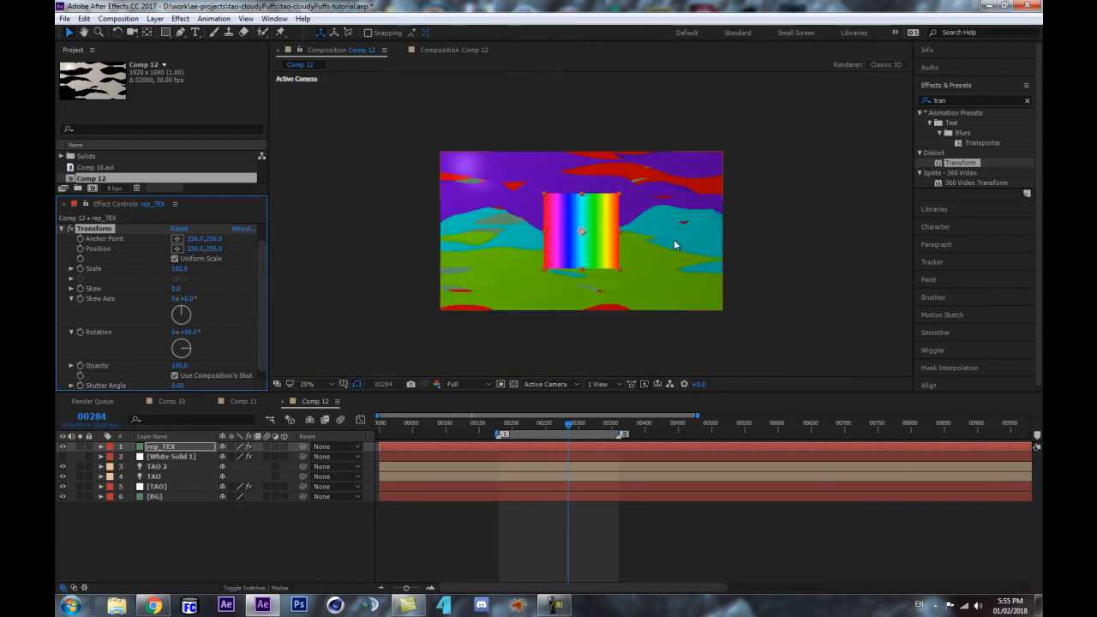
pyautogui.press('.')
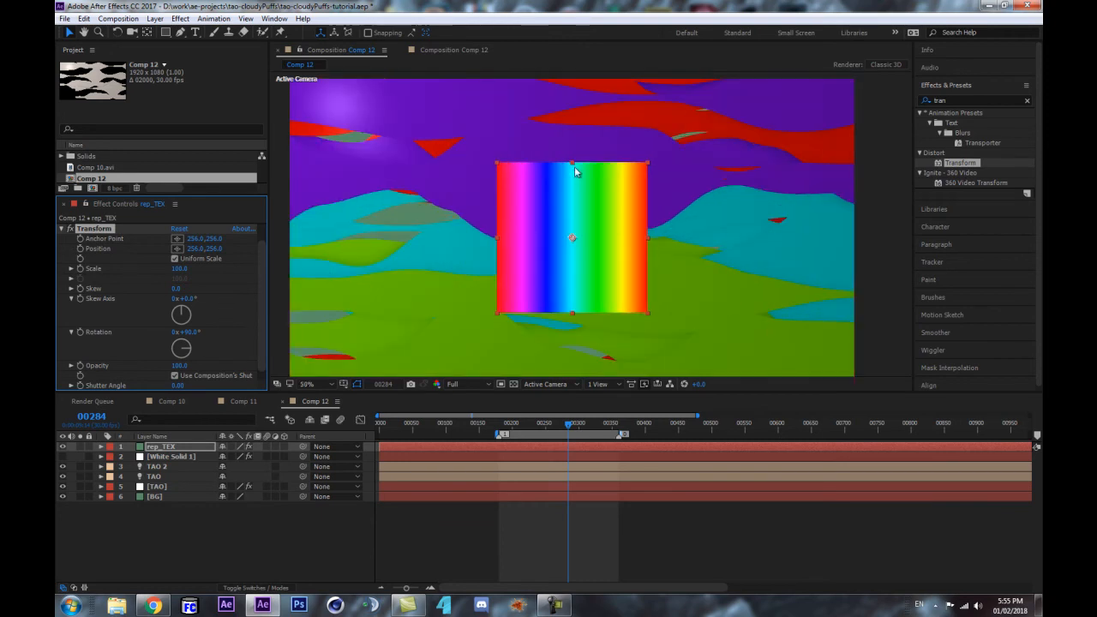
pyautogui.press(',')
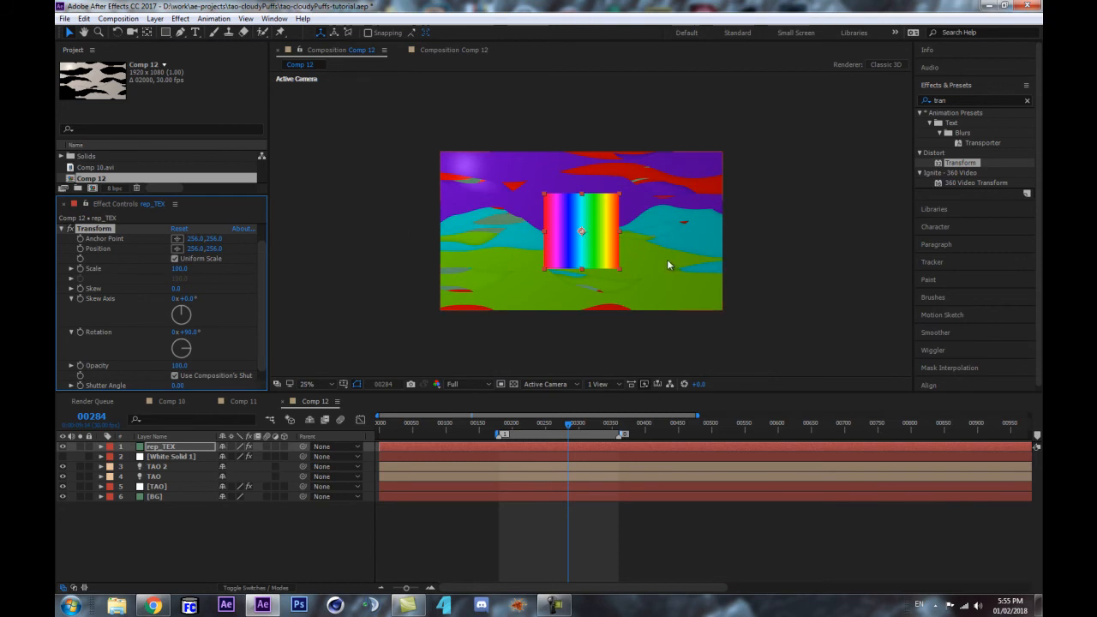
# Step: Turn off Interpolate Palette in the Output Cycle of rep_TEX's Colorama effect
pyautogui.scroll(-1, 171, 369)
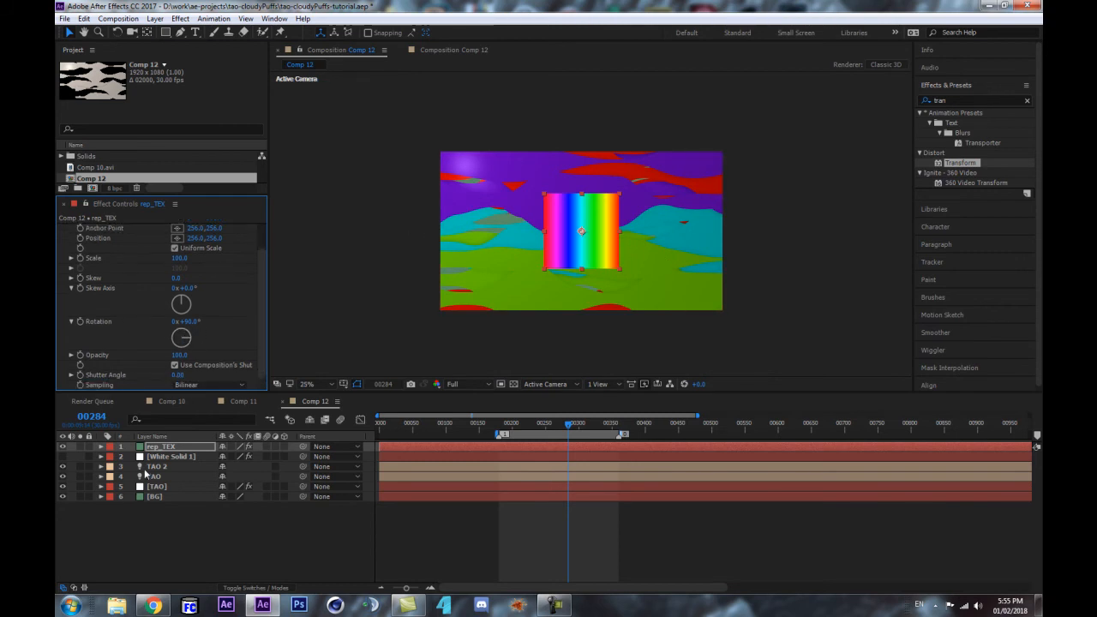
pyautogui.scroll(2, 146, 346)
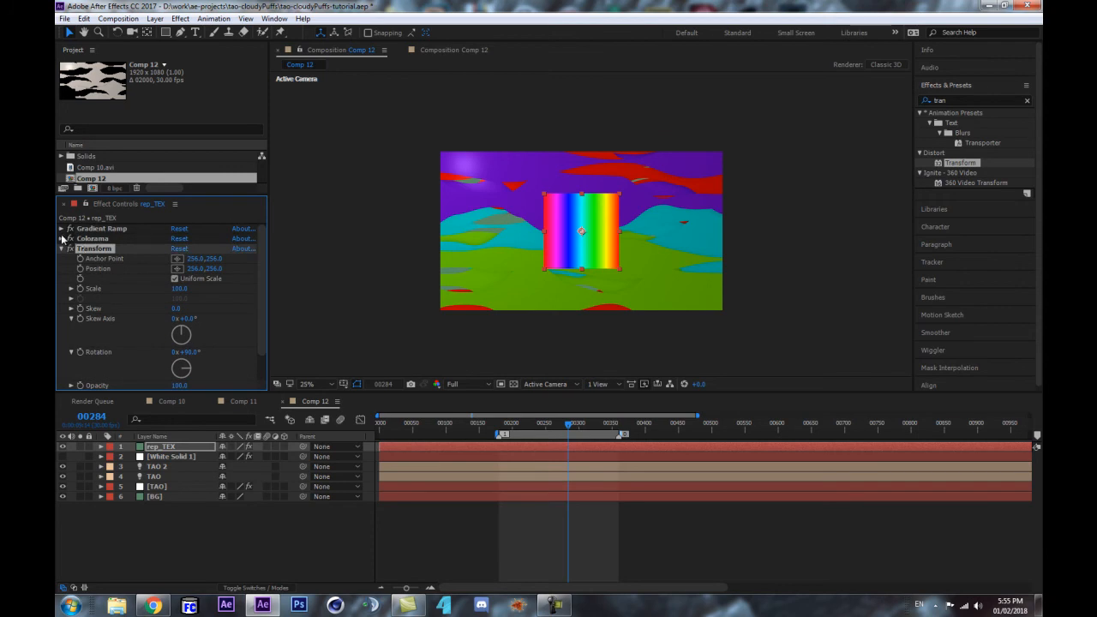
pyautogui.scroll(5, 77, 250)
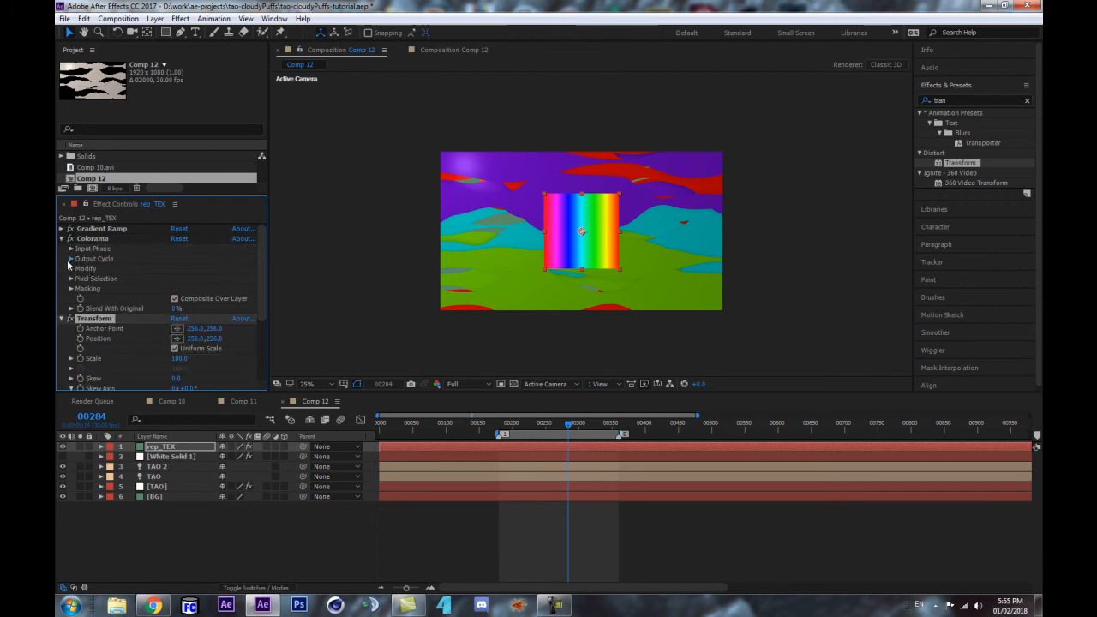
pyautogui.click(69, 259)
pyautogui.scroll(-2, 107, 283)
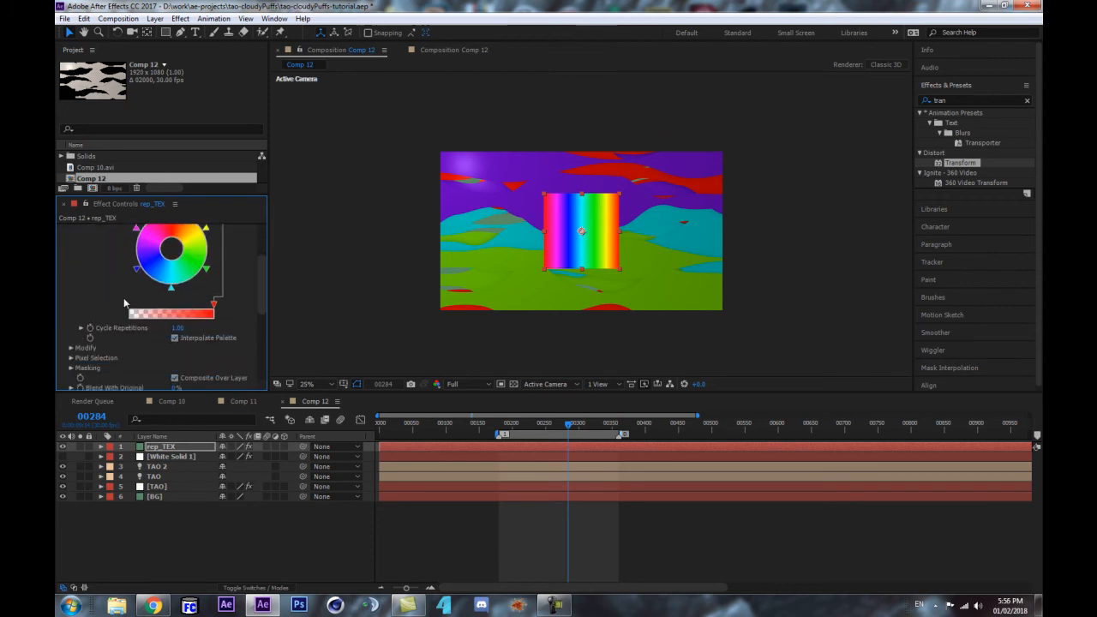
pyautogui.click(175, 339)
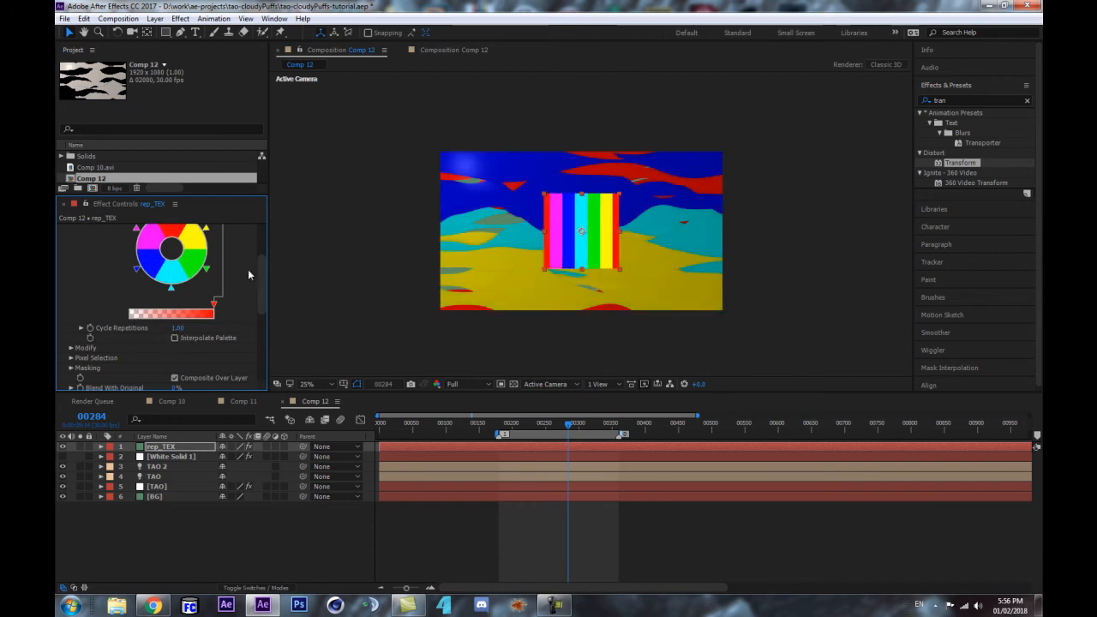
# Step: Load the RGB preset palette for Colorama's Output Cycle on rep_TEX
pyautogui.scroll(2, 619, 277)
pyautogui.scroll(-2, 554, 281)
pyautogui.scroll(2, 180, 300)
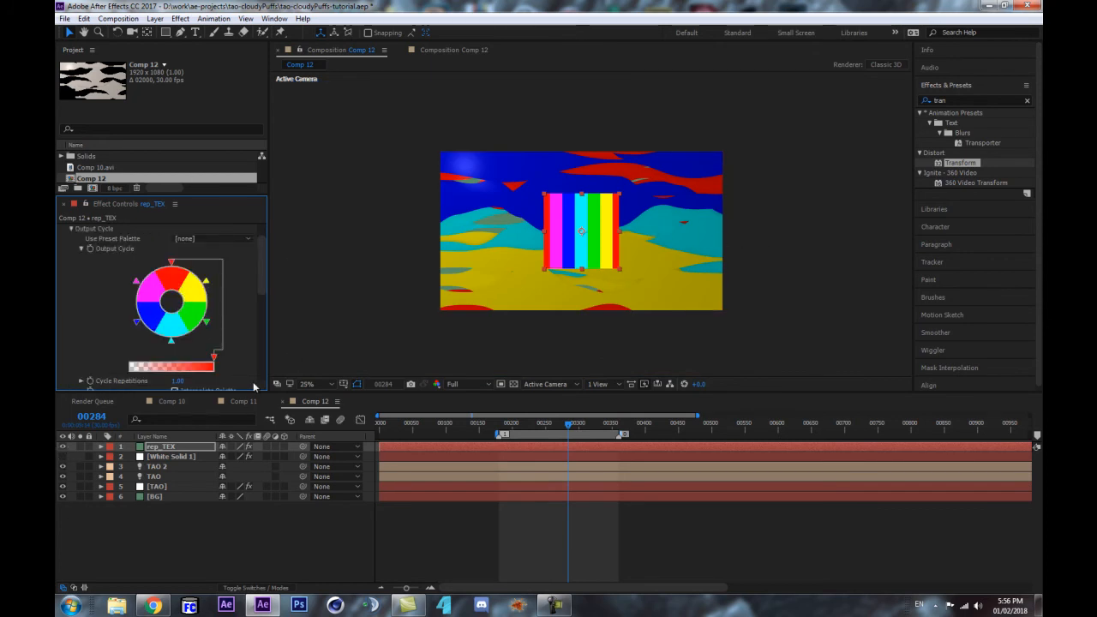
pyautogui.click(242, 240)
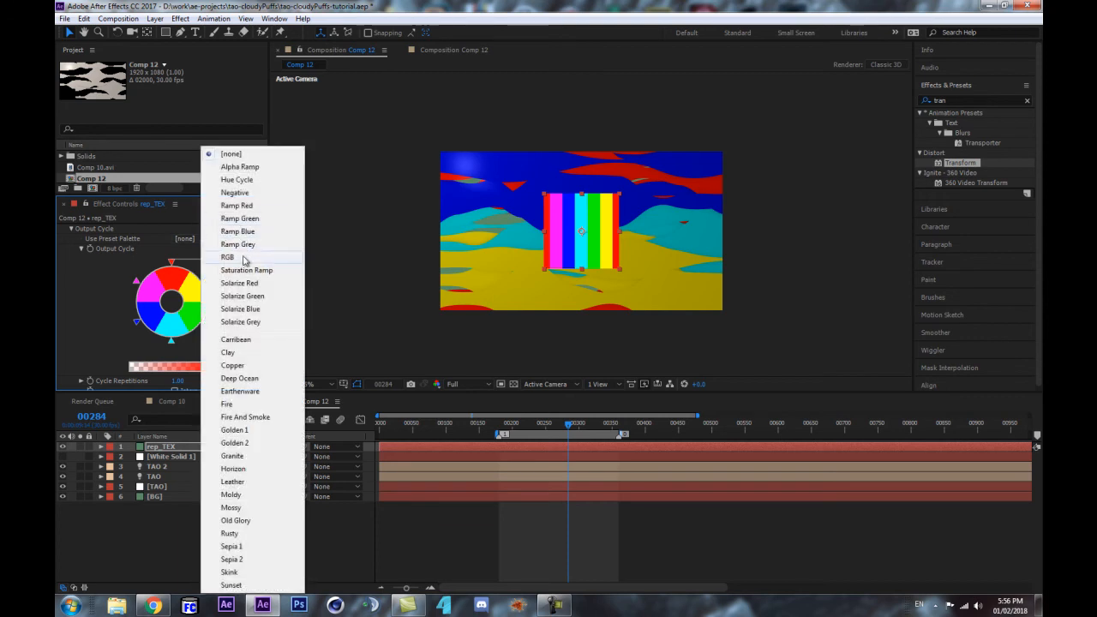
pyautogui.click(244, 258)
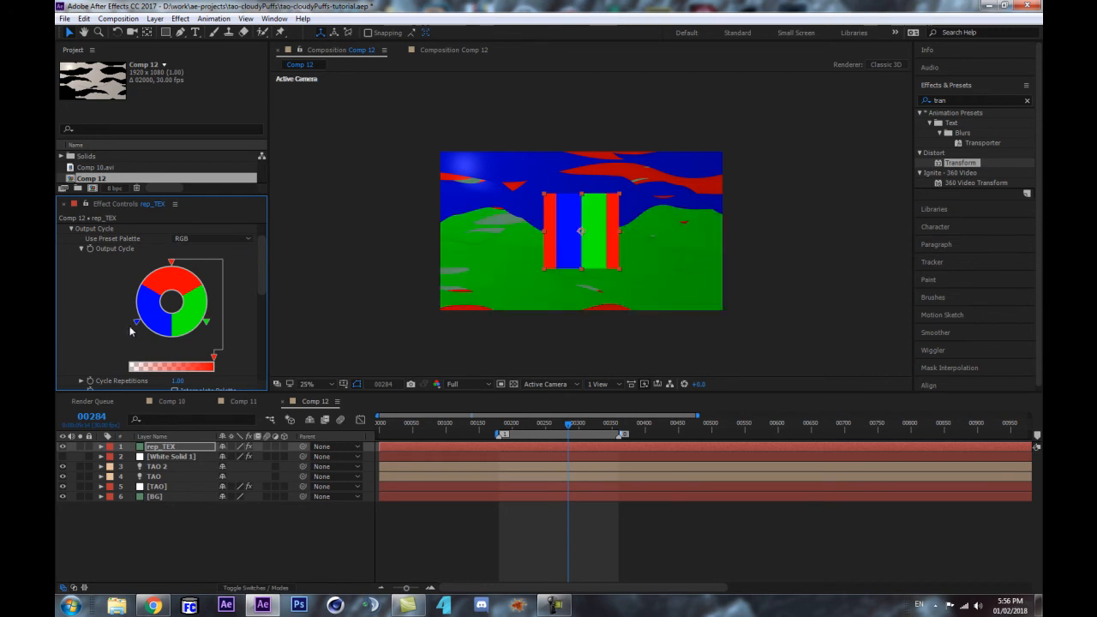
# Step: Move the blue and green markers of Colorama's Output Cycle up to the wheel's left and right sides
pyautogui.moveTo(139, 324); pyautogui.dragTo(121, 307)
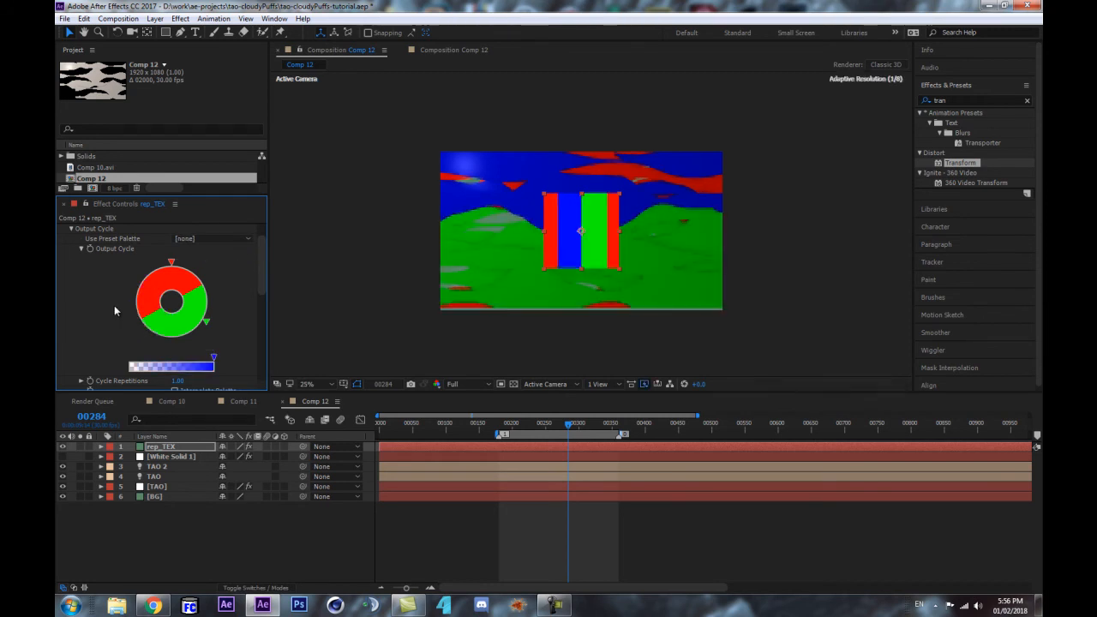
pyautogui.moveTo(206, 321); pyautogui.dragTo(223, 300)
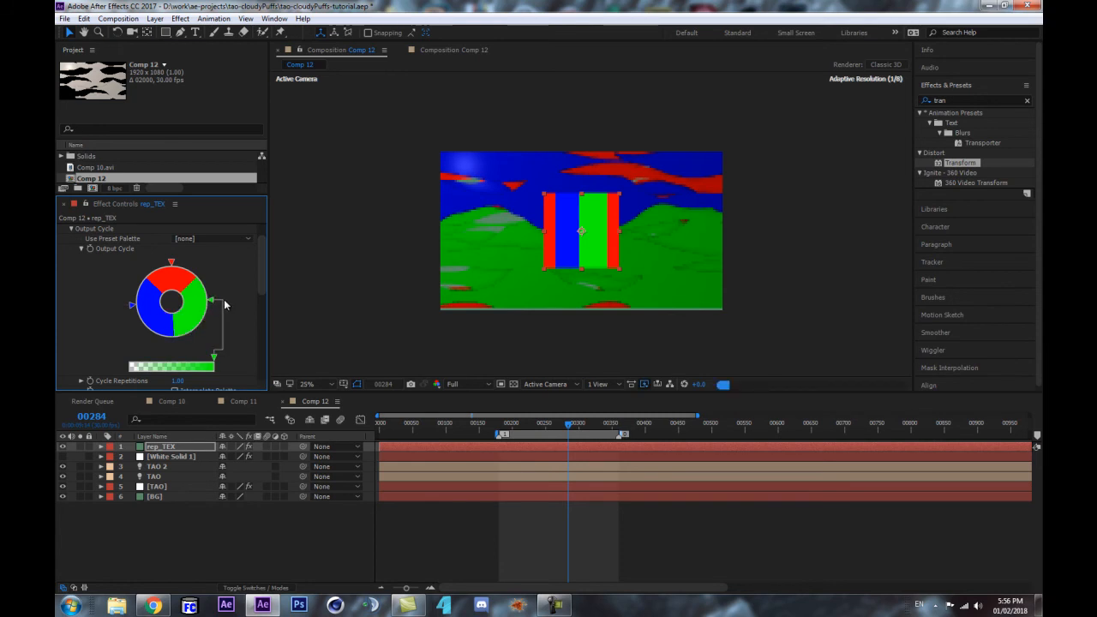
pyautogui.click(125, 305)
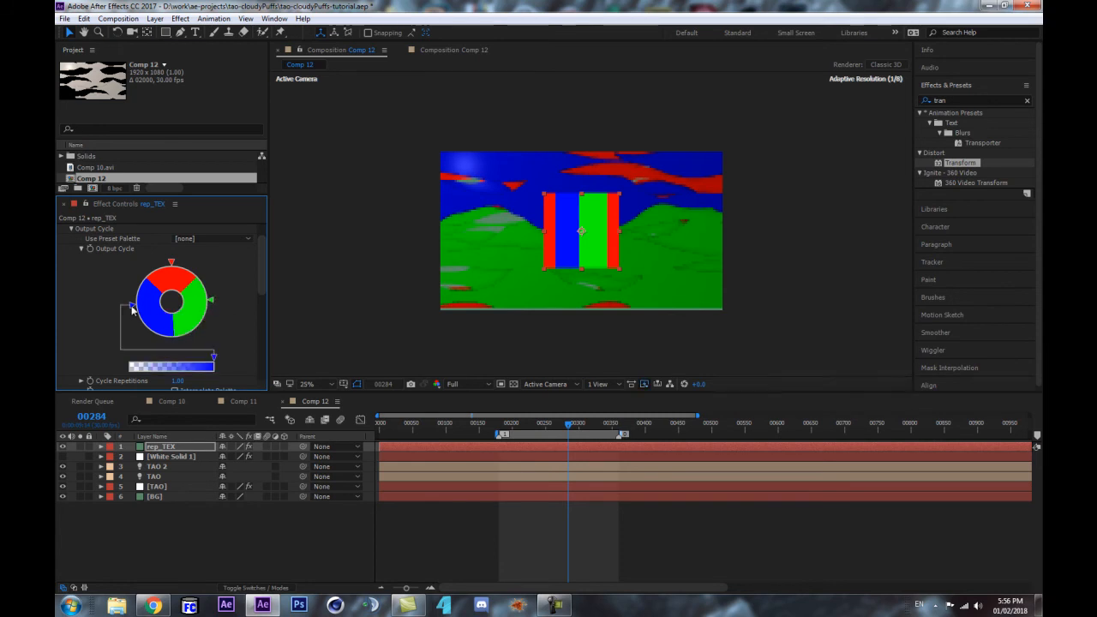
# Step: Add a yellow-orange colour (Red 255, Green 206, Blue 60) at the bottom of Colorama's Output Cycle wheel
pyautogui.doubleClick(171, 341)
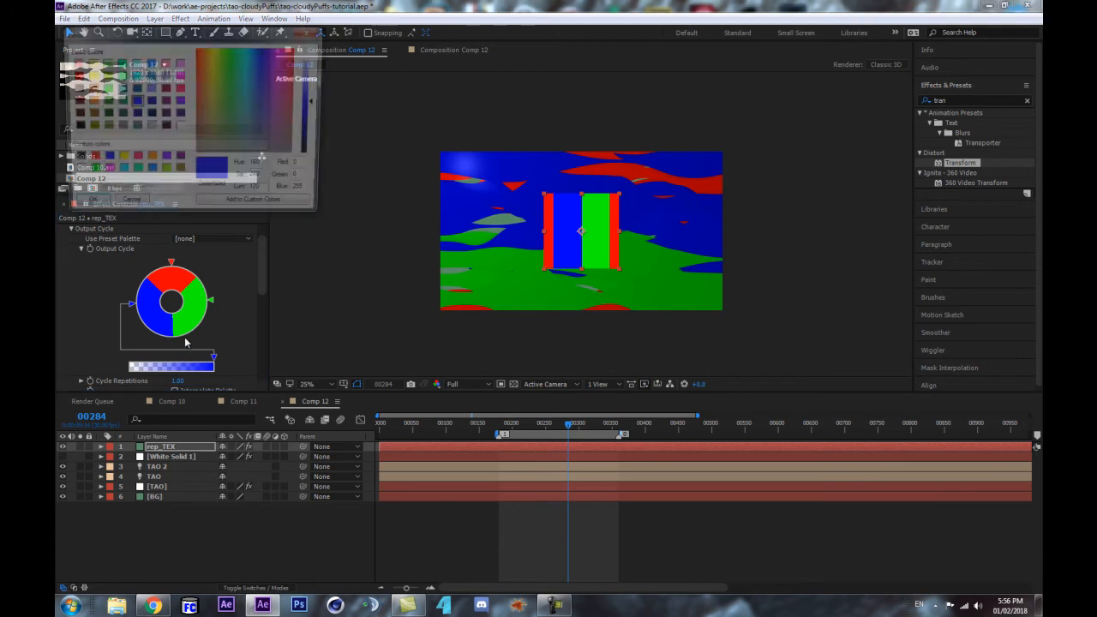
pyautogui.moveTo(231, 79); pyautogui.dragTo(215, 56)
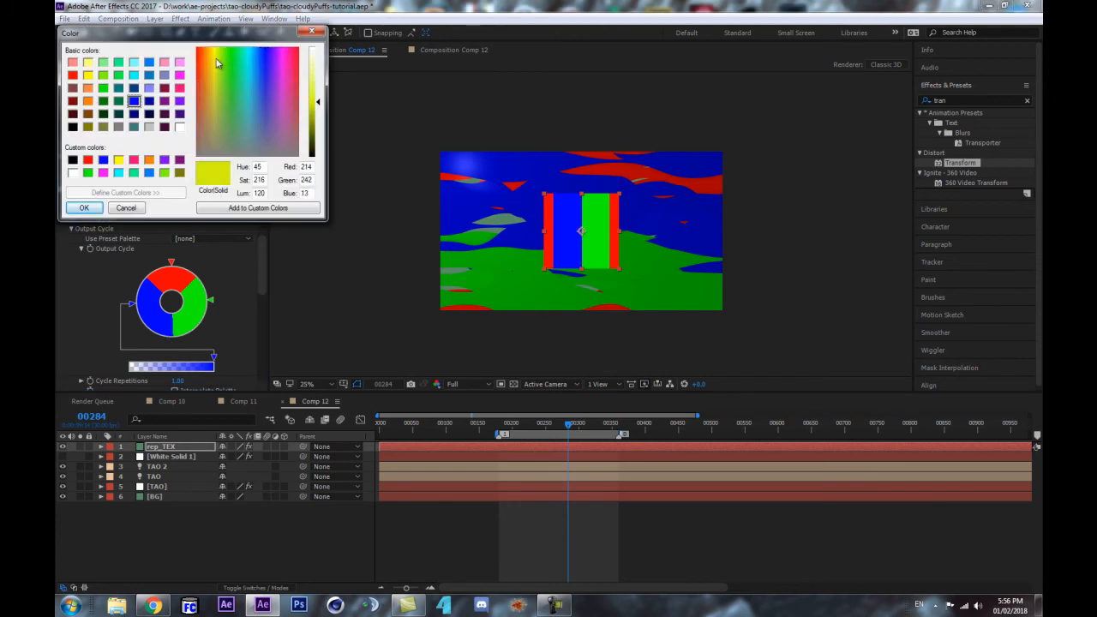
pyautogui.moveTo(315, 102); pyautogui.dragTo(314, 90)
pyautogui.click(211, 48)
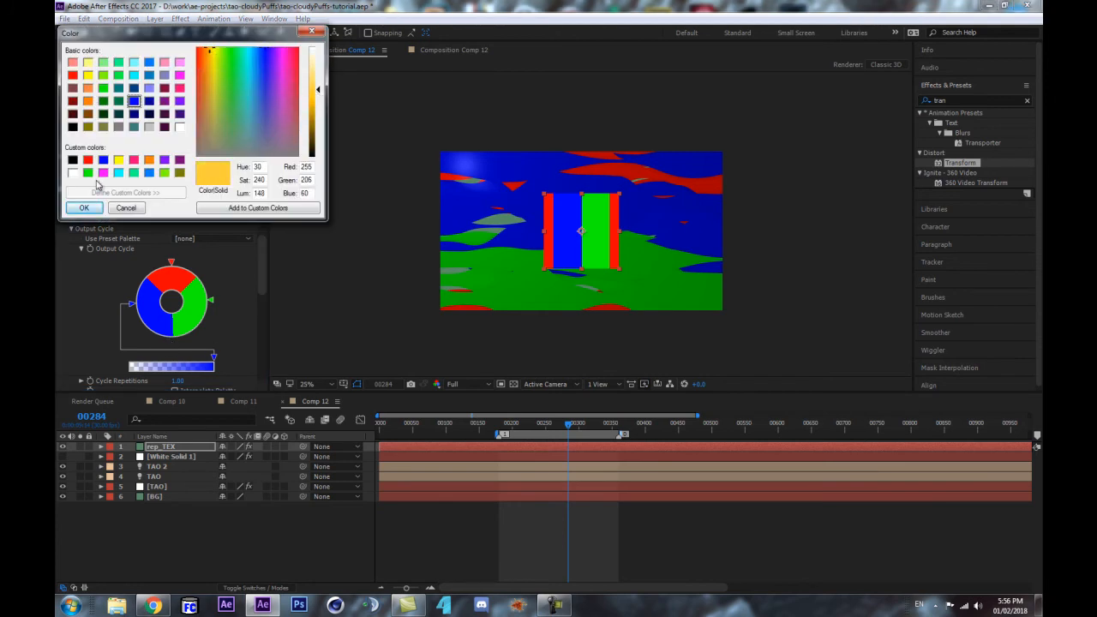
pyautogui.click(84, 207)
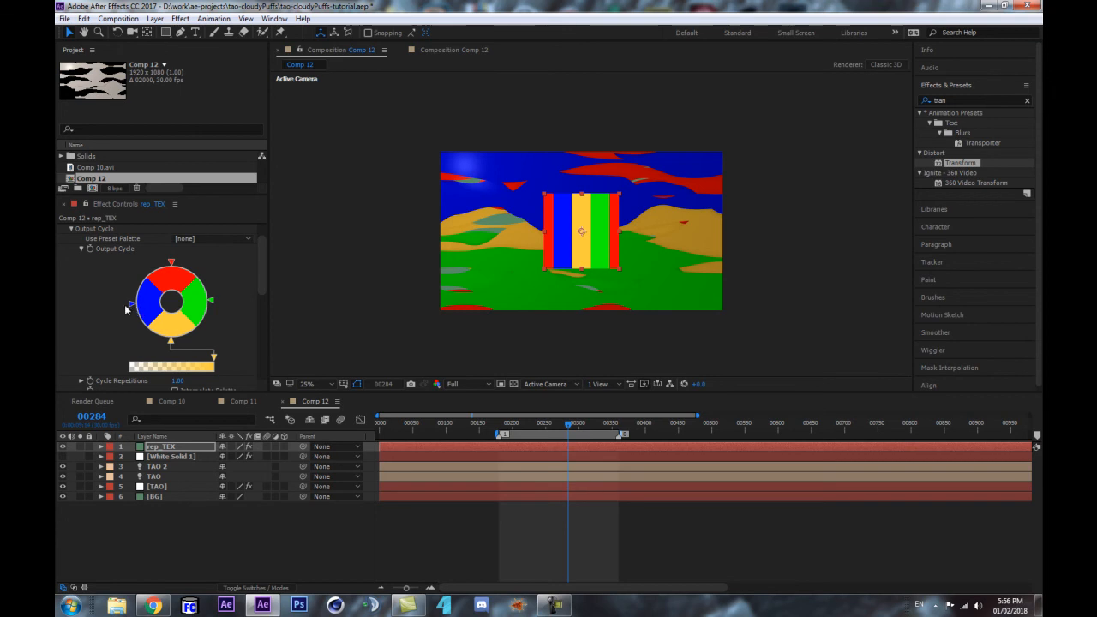
# Step: Recolour the red top marker of Colorama's Output Cycle to purple (Red 131, Green 74, Blue 181)
pyautogui.click(132, 306)
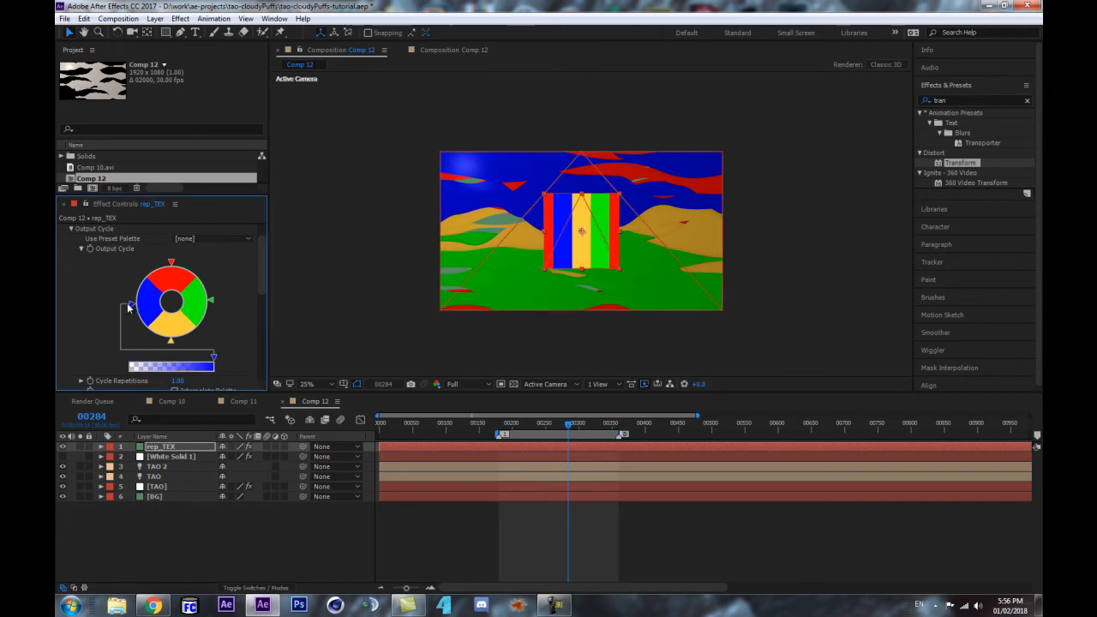
pyautogui.click(172, 263)
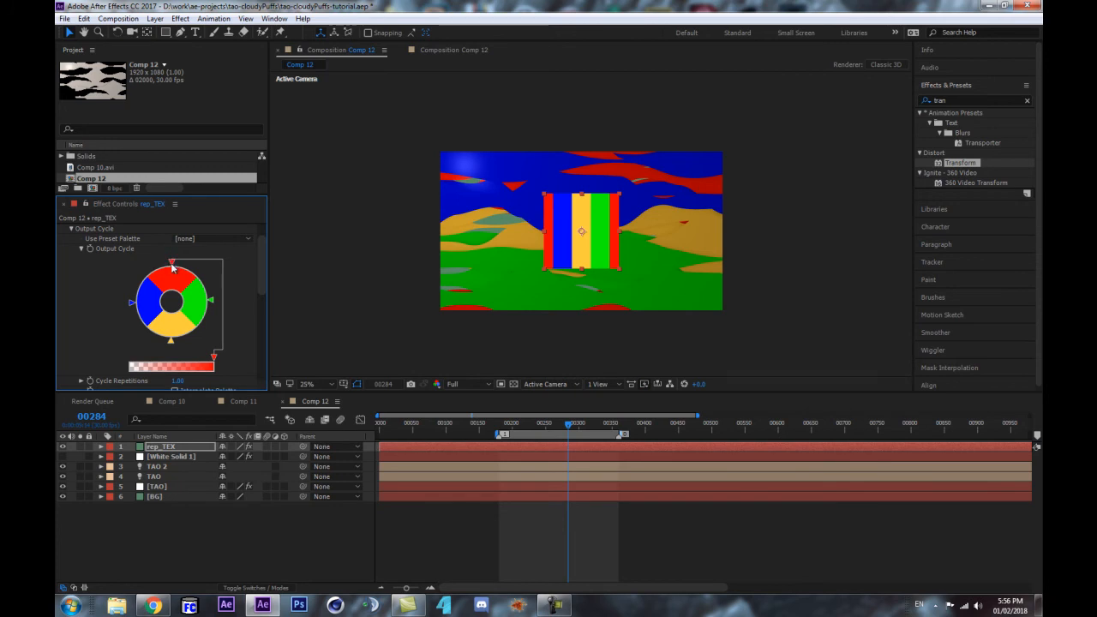
pyautogui.doubleClick(173, 266)
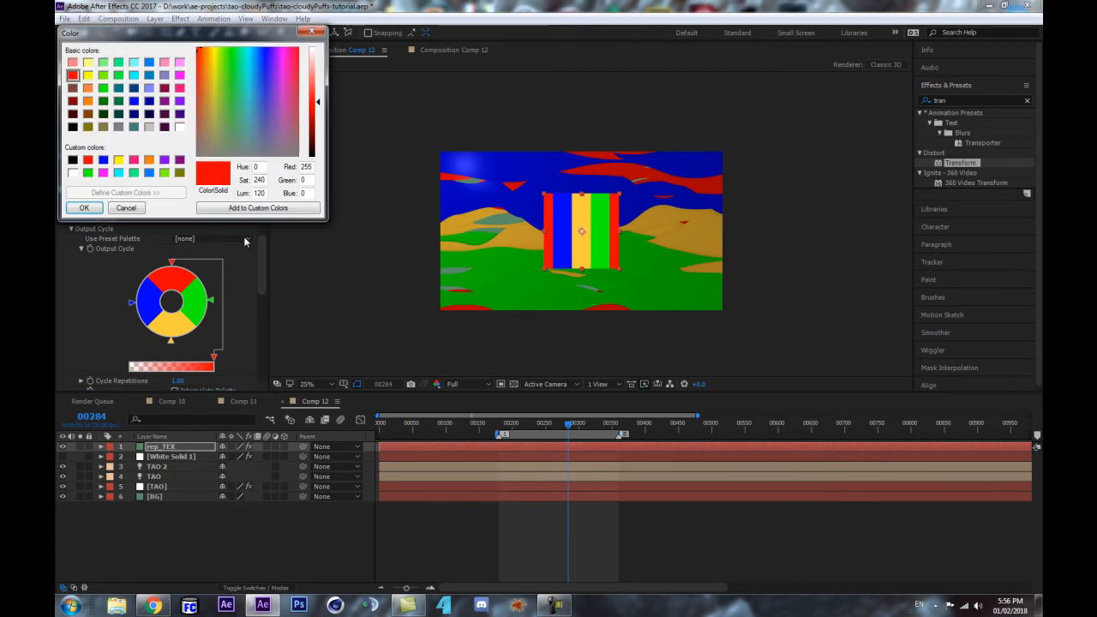
pyautogui.click(274, 111)
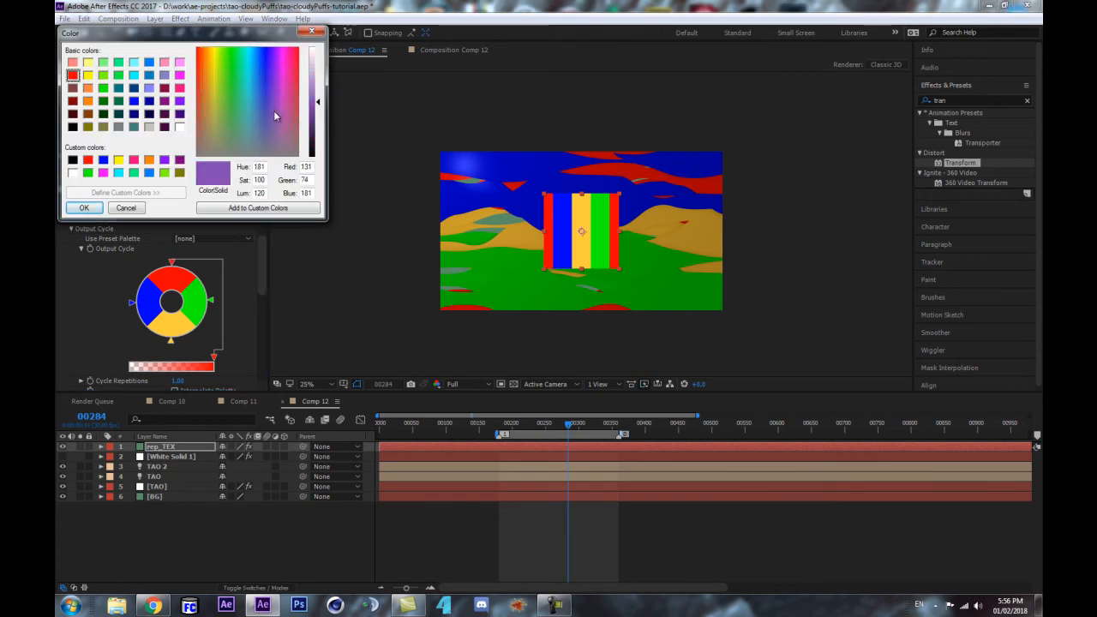
pyautogui.click(84, 207)
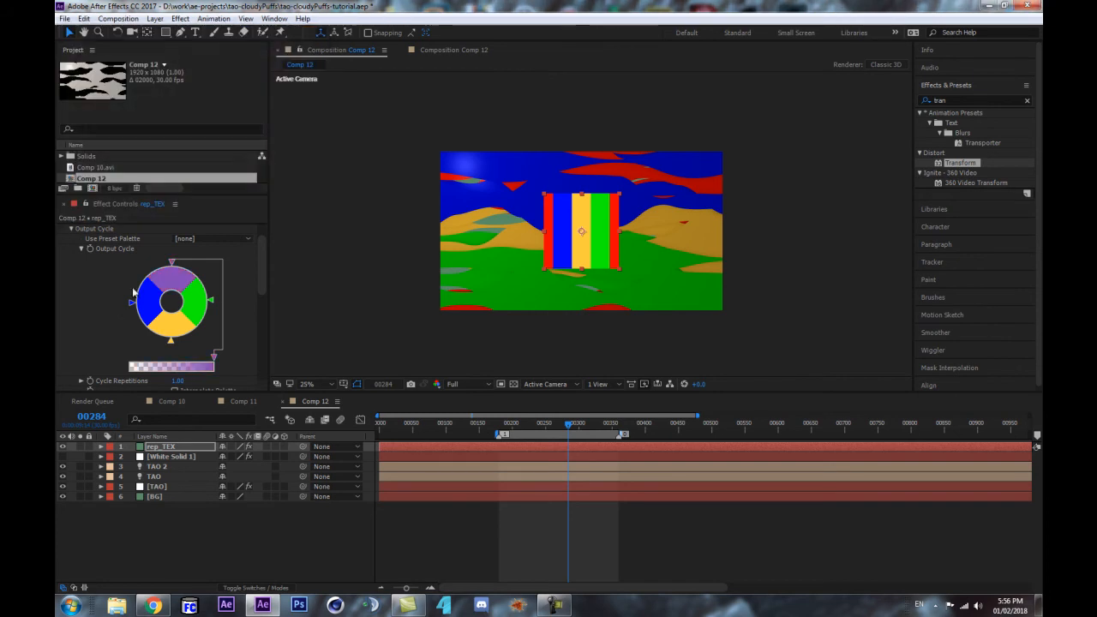
# Step: Recolour the blue marker of Colorama's Output Cycle to orange-red (Red 215, Green 67, Blue 40)
pyautogui.doubleClick(135, 304)
pyautogui.moveTo(276, 121); pyautogui.dragTo(199, 82)
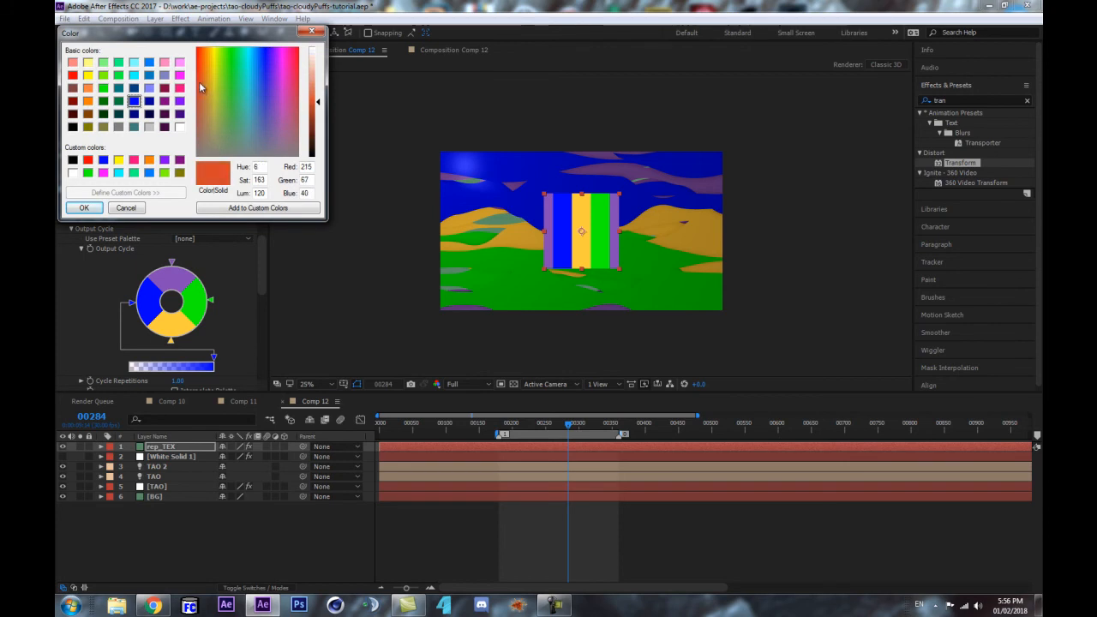
pyautogui.click(84, 207)
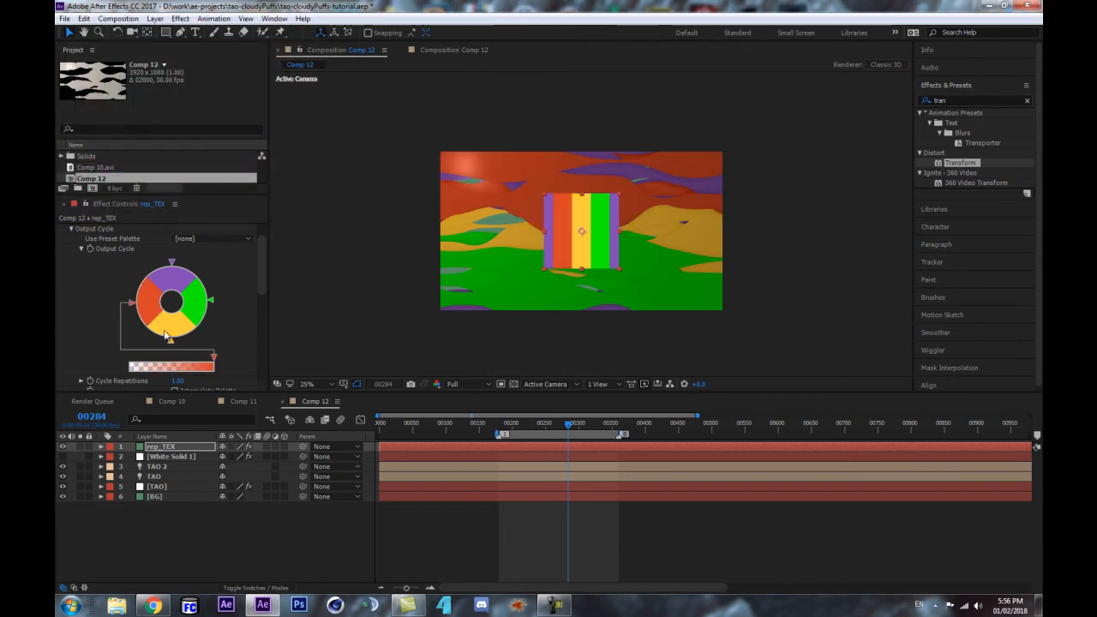
# Step: Recolour the yellow-orange bottom marker of Colorama's Output Cycle to soft green (Red 118, Green 197, Blue 136)
pyautogui.doubleClick(170, 343)
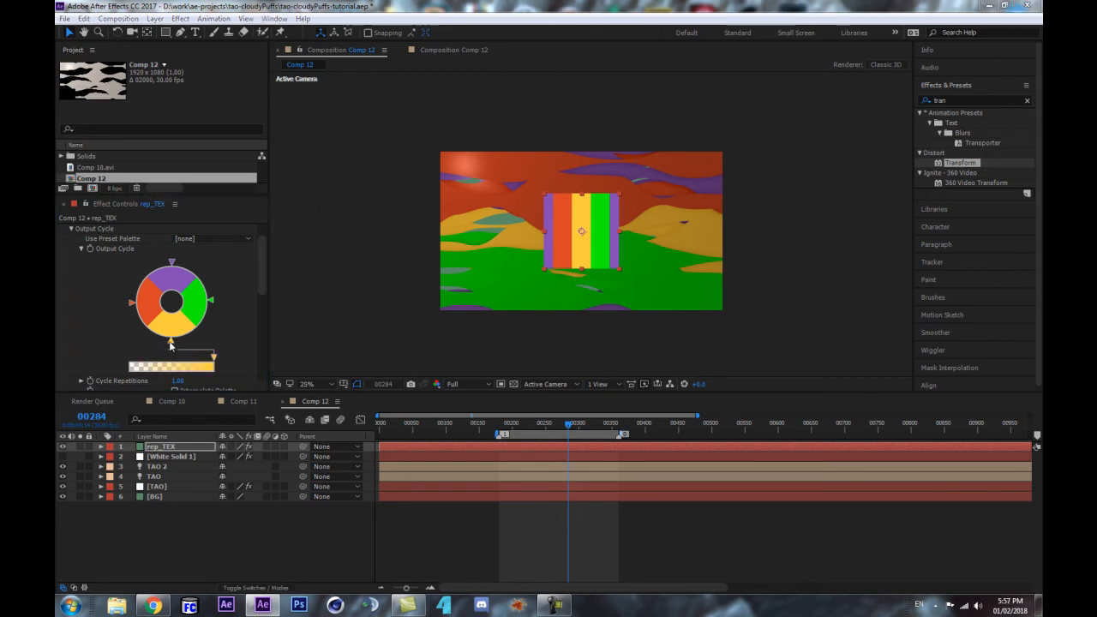
pyautogui.click(241, 126)
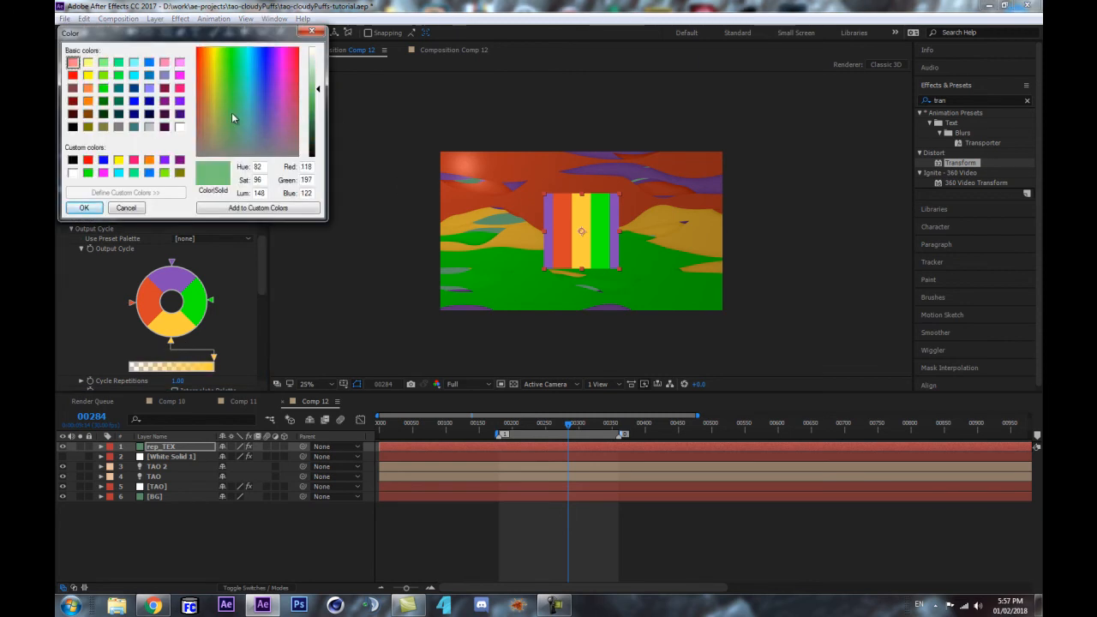
pyautogui.click(83, 208)
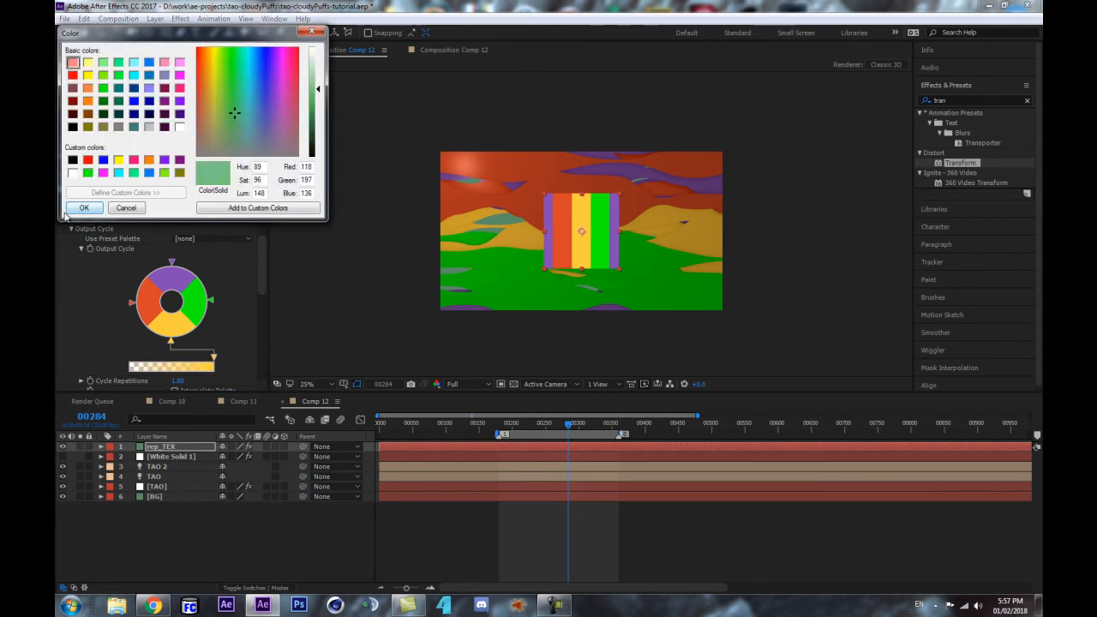
# Step: Recolour the bright green marker of Colorama's Output Cycle to a light tan (Red 209, Green 194, Blue 148)
pyautogui.doubleClick(213, 302)
pyautogui.click(221, 102)
pyautogui.click(216, 99)
pyautogui.click(210, 112)
pyautogui.moveTo(311, 96); pyautogui.dragTo(318, 83)
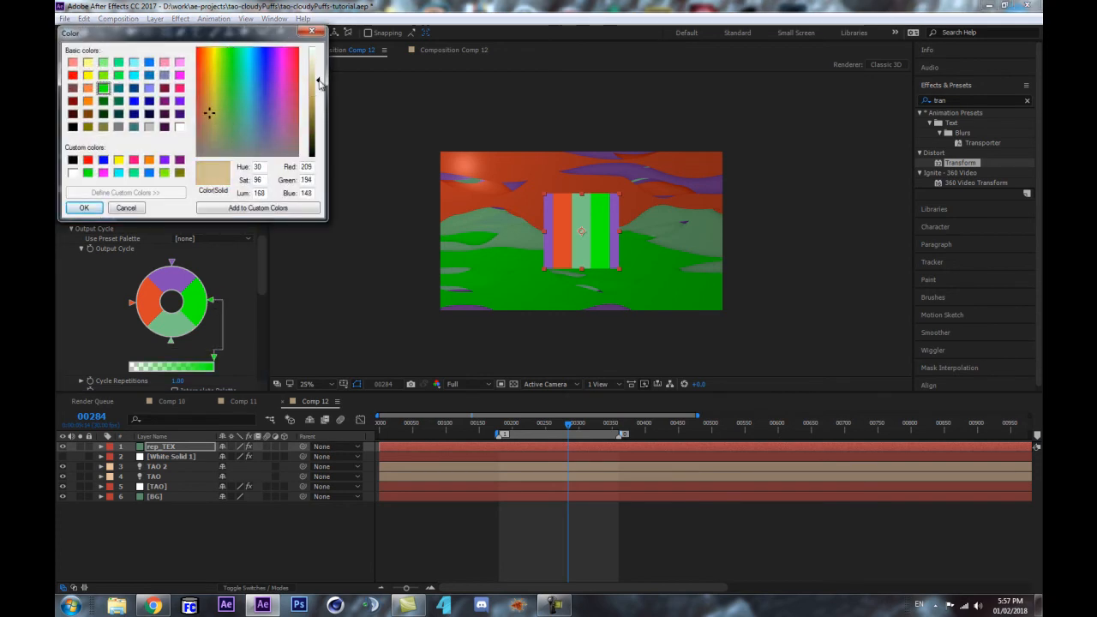
pyautogui.click(75, 210)
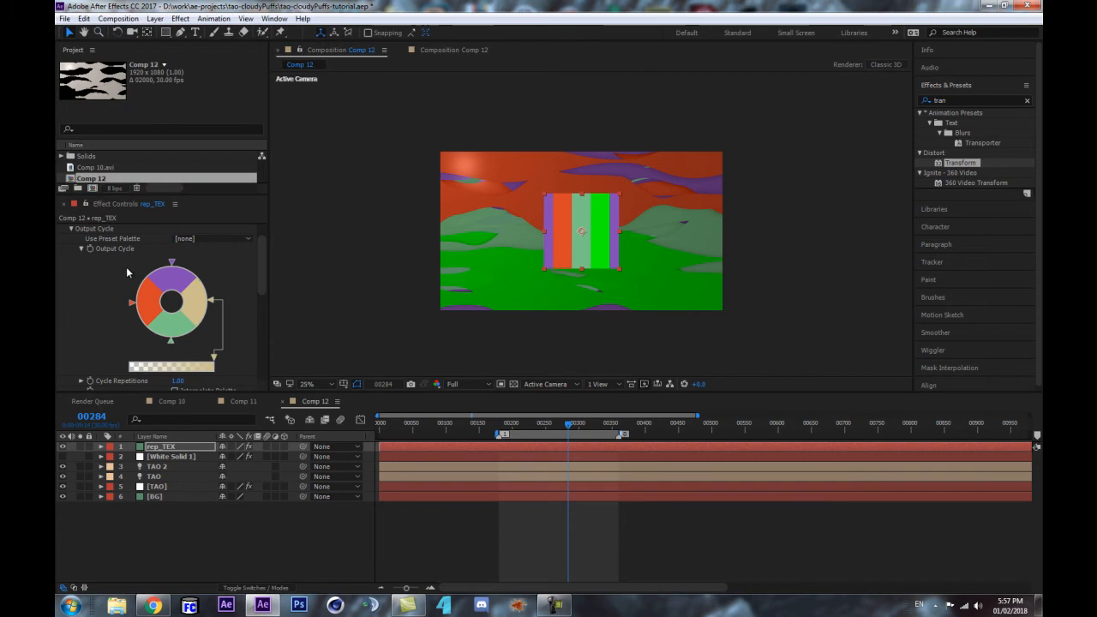
# Step: Hide the rep_TEX layer in Comp 12 and inspect the recoloured ribbons
pyautogui.click(63, 447)
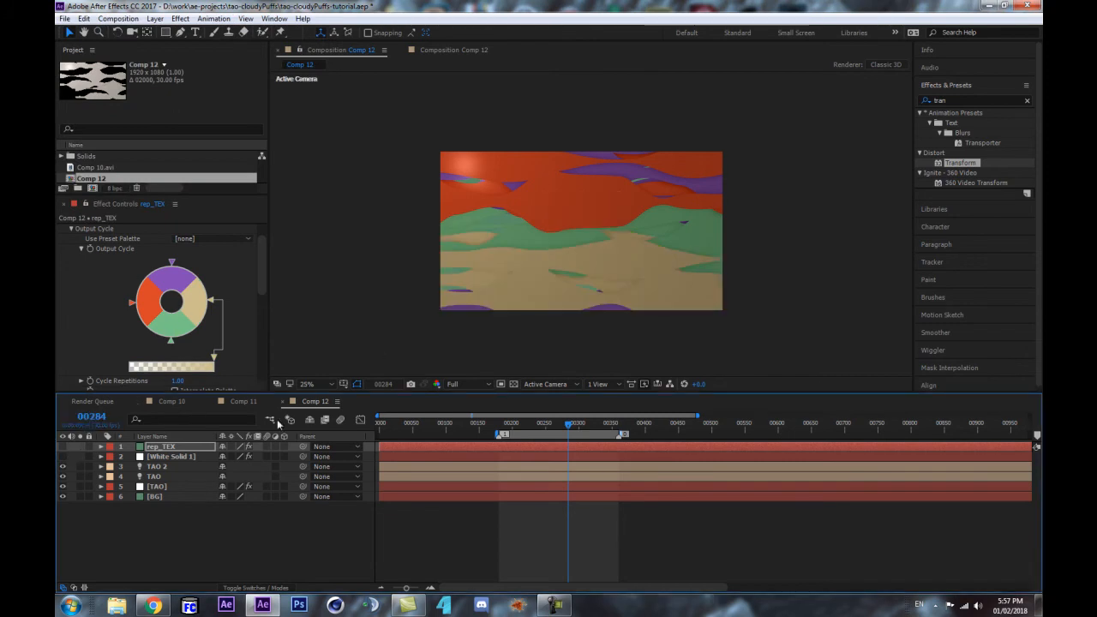
pyautogui.scroll(2, 681, 241)
pyautogui.scroll(-2, 683, 240)
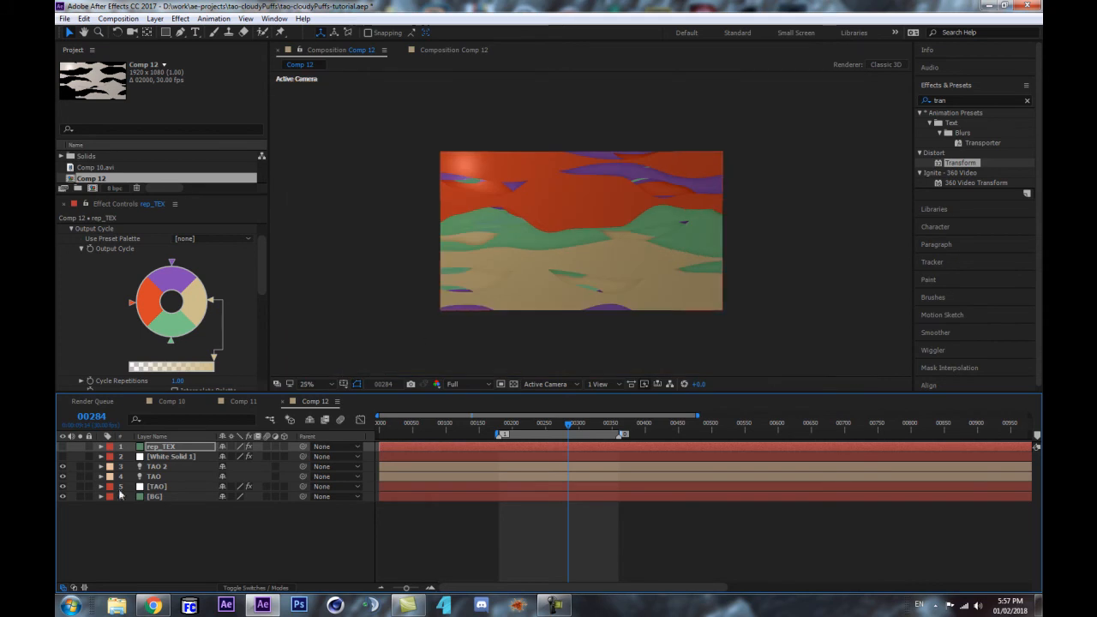
# Step: Set the Shader to Density in the Rendering settings of the TAO layer's Tao effect
pyautogui.click(157, 486)
pyautogui.moveTo(260, 245); pyautogui.dragTo(268, 366)
pyautogui.scroll(-2, 262, 360)
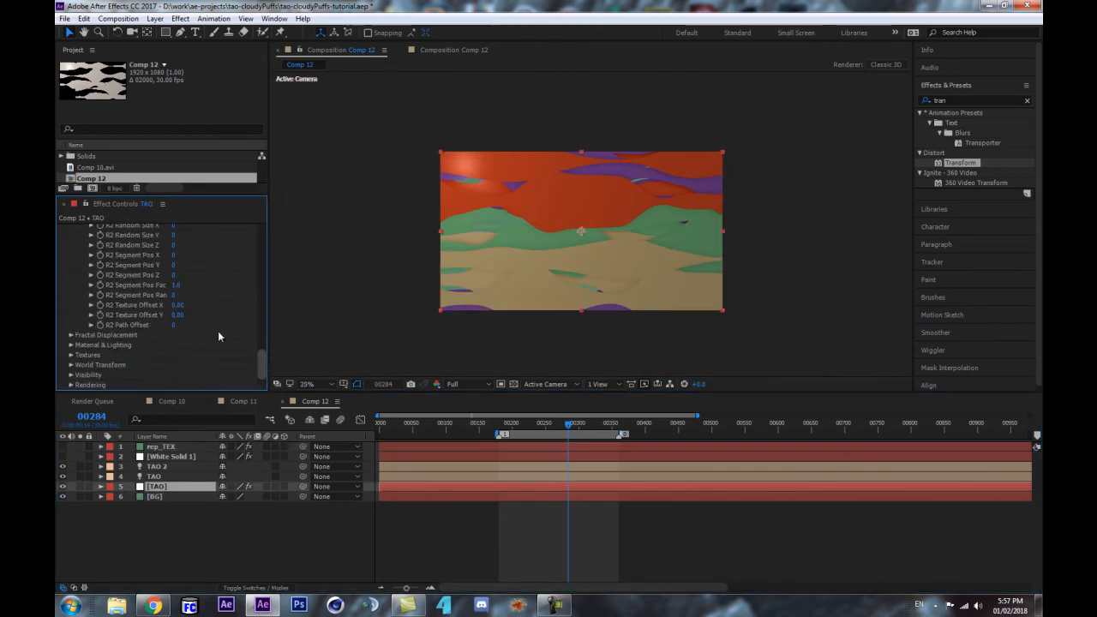
pyautogui.scroll(2, 500, 246)
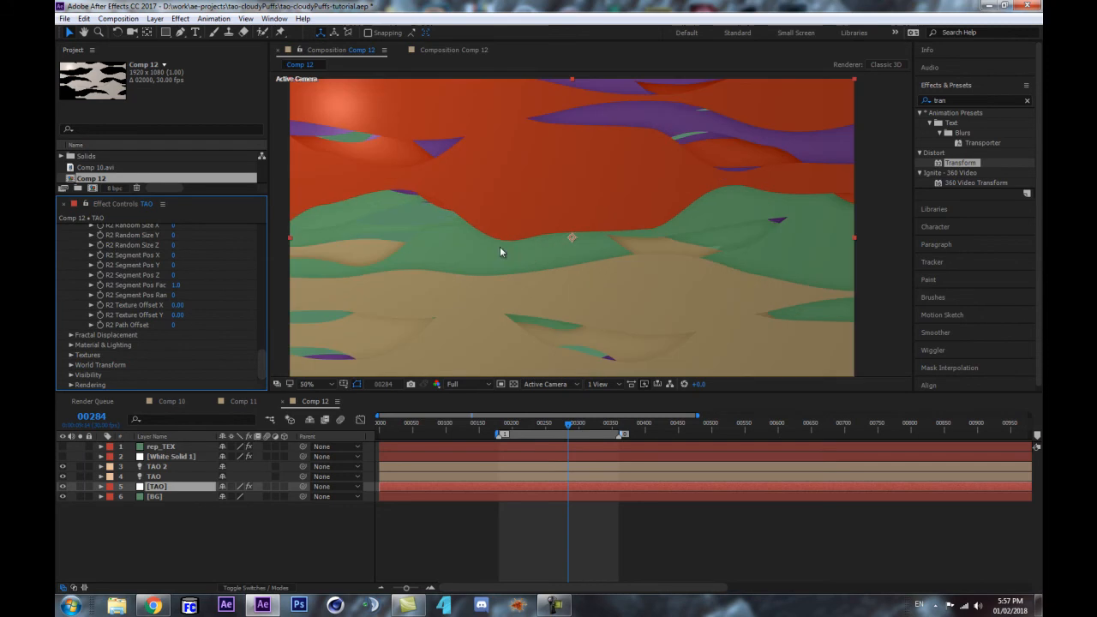
pyautogui.click(71, 346)
pyautogui.scroll(-5, 86, 360)
pyautogui.click(71, 386)
pyautogui.scroll(-5, 120, 332)
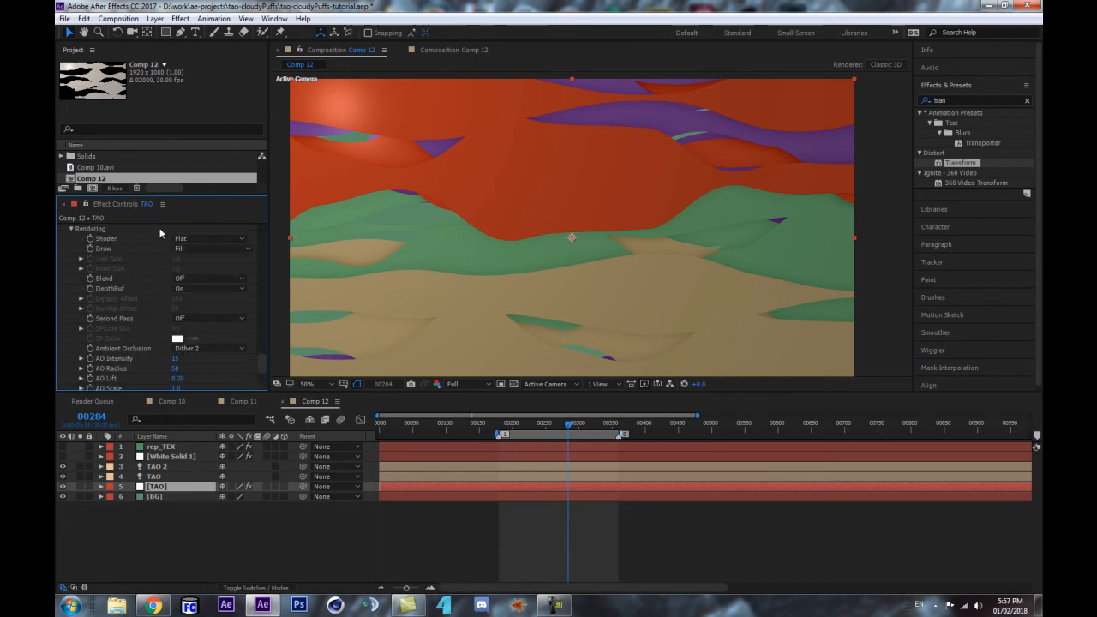
pyautogui.click(210, 239)
pyautogui.click(204, 248)
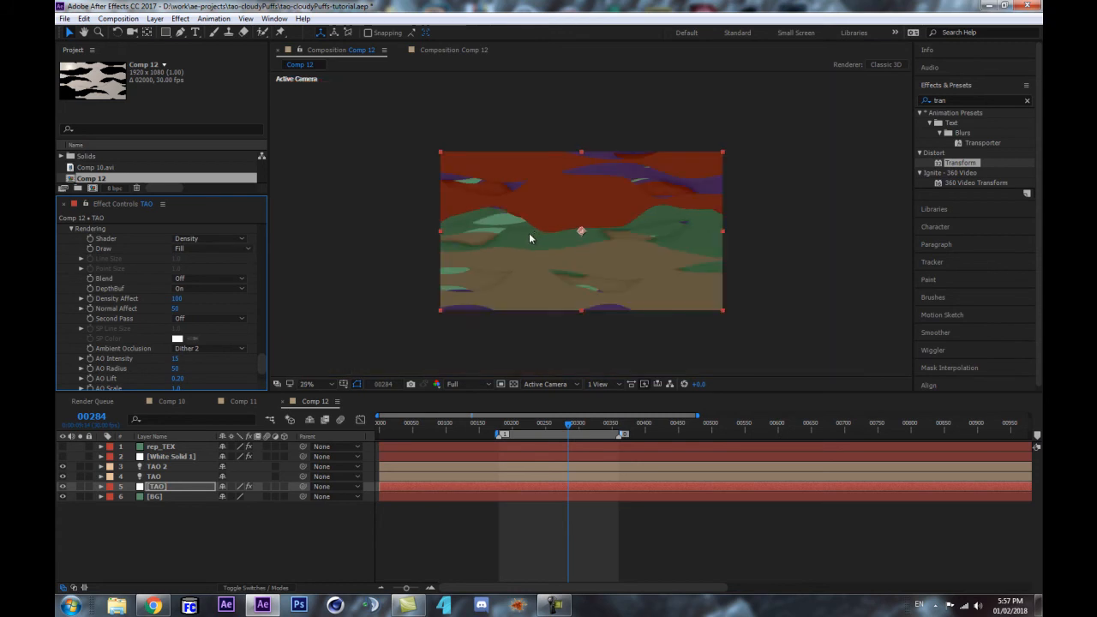
# Step: Turn off Ambient Occlusion and set Normal Affect to 0 in the TAO layer's Rendering settings
pyautogui.click(196, 350)
pyautogui.click(199, 362)
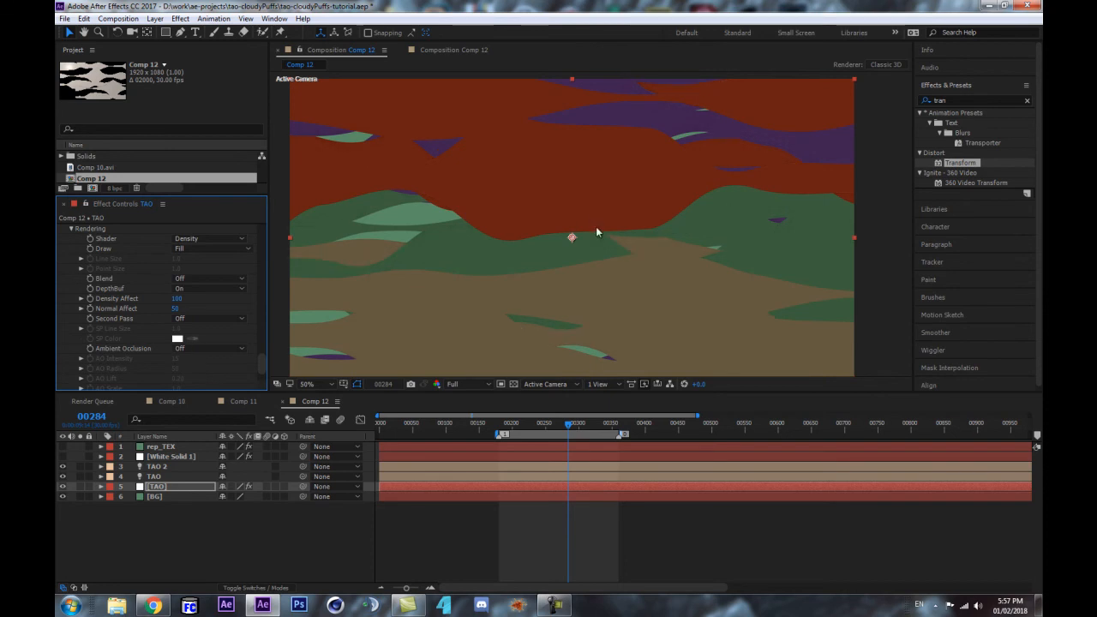
pyautogui.scroll(-2, 596, 233)
pyautogui.scroll(2, 631, 201)
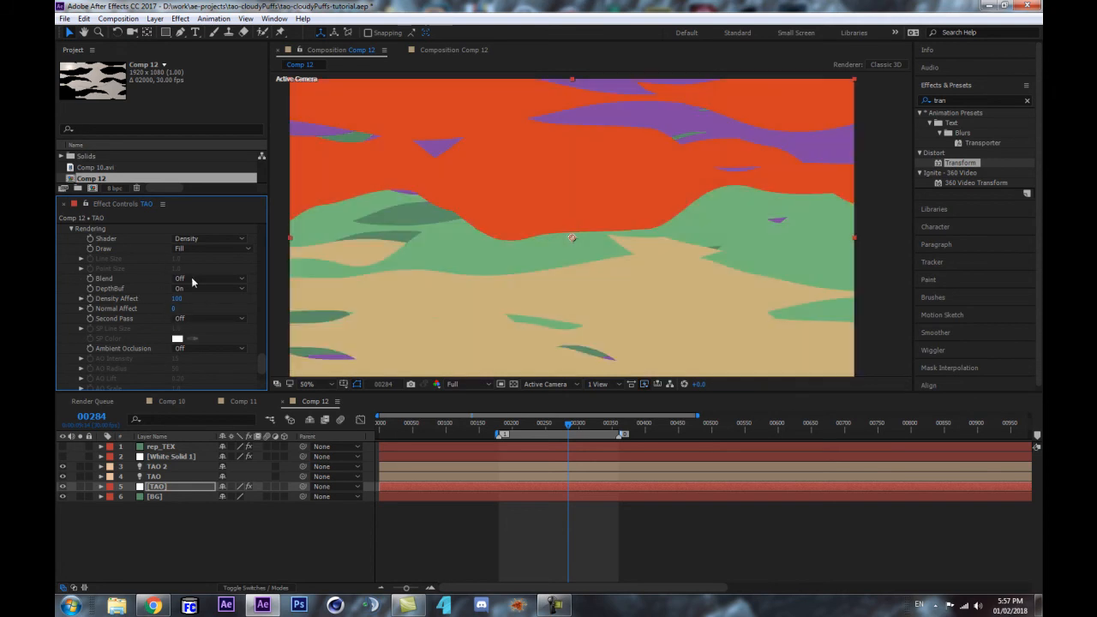
# Step: Check the flat-coloured ribbons at several points of the animation, from frame 228 to frame 318
pyautogui.scroll(-2, 553, 237)
pyautogui.click(530, 430)
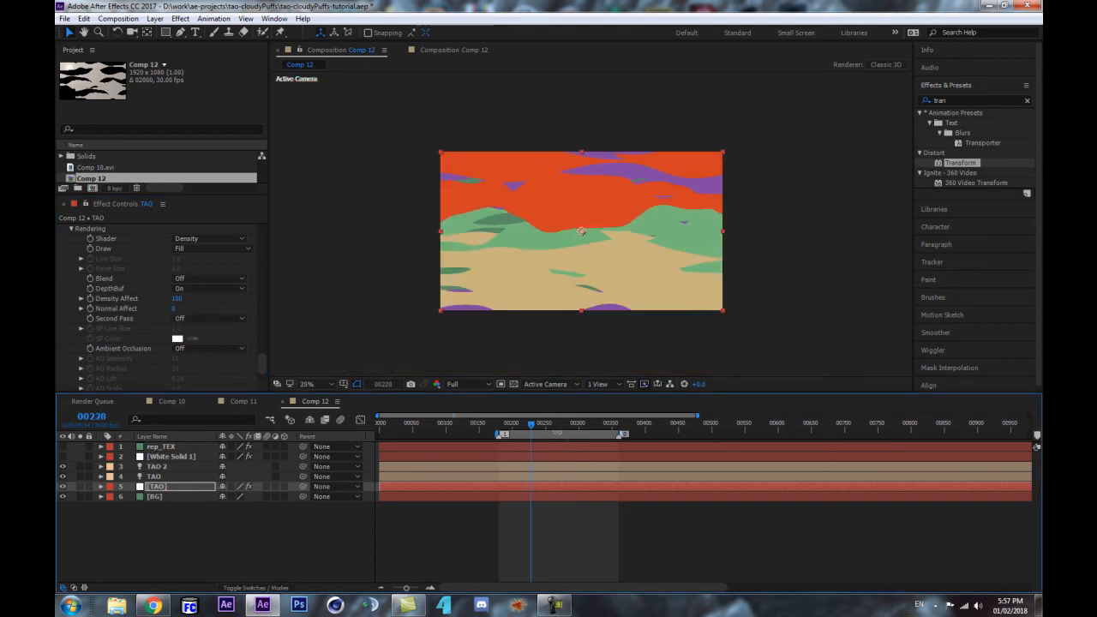
pyautogui.click(586, 427)
pyautogui.moveTo(586, 428); pyautogui.dragTo(592, 429)
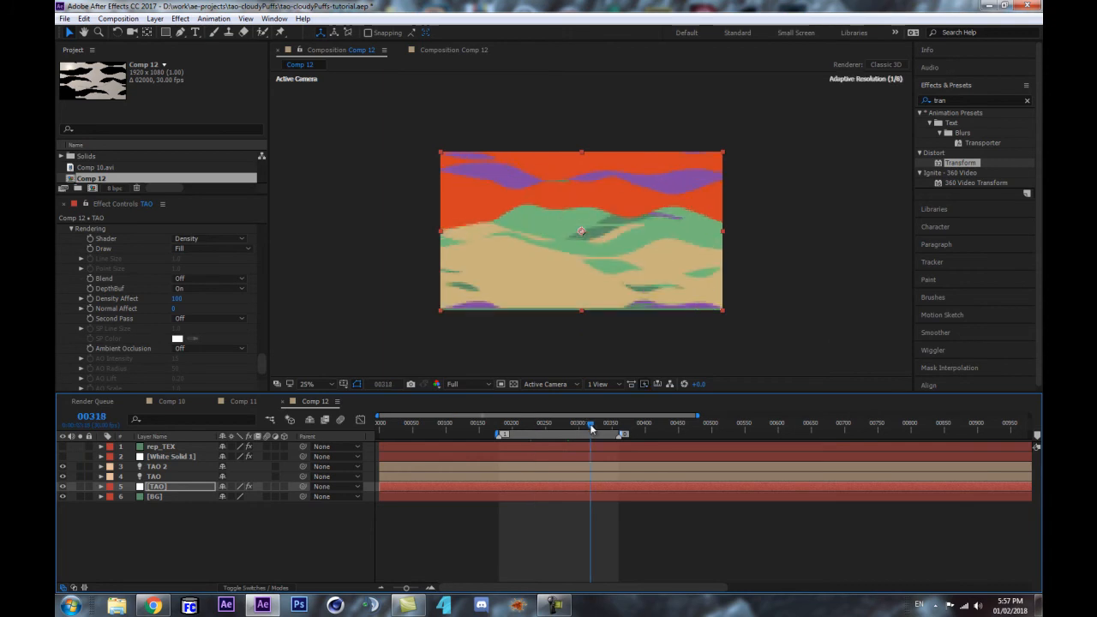
pyautogui.scroll(2, 582, 229)
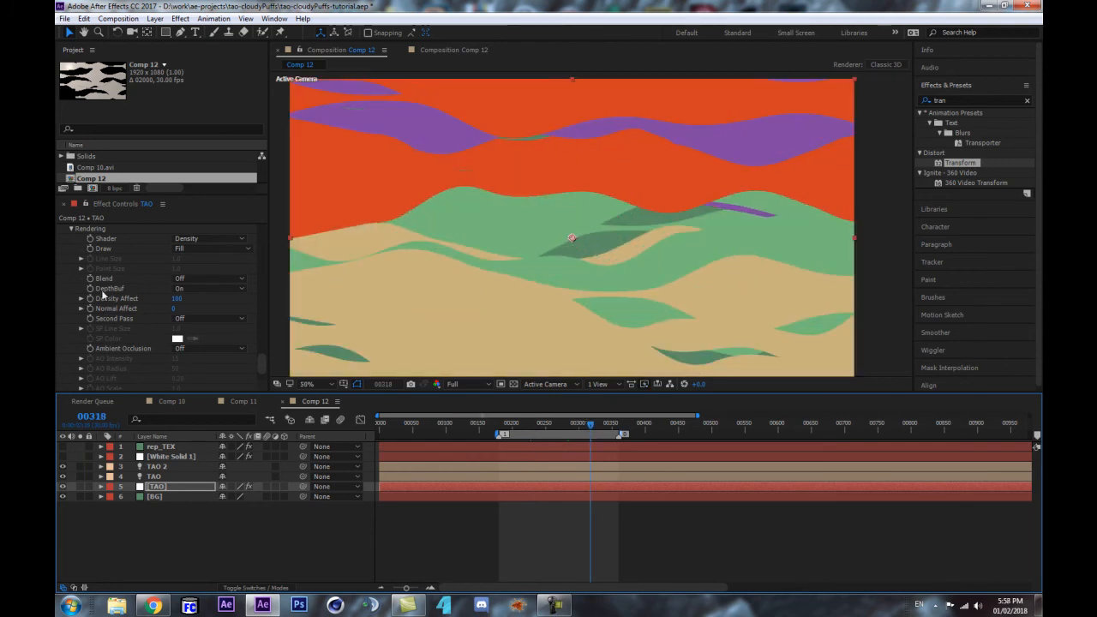
# Step: Set the Blend mode to Add in the TAO layer's Rendering settings
pyautogui.click(202, 279)
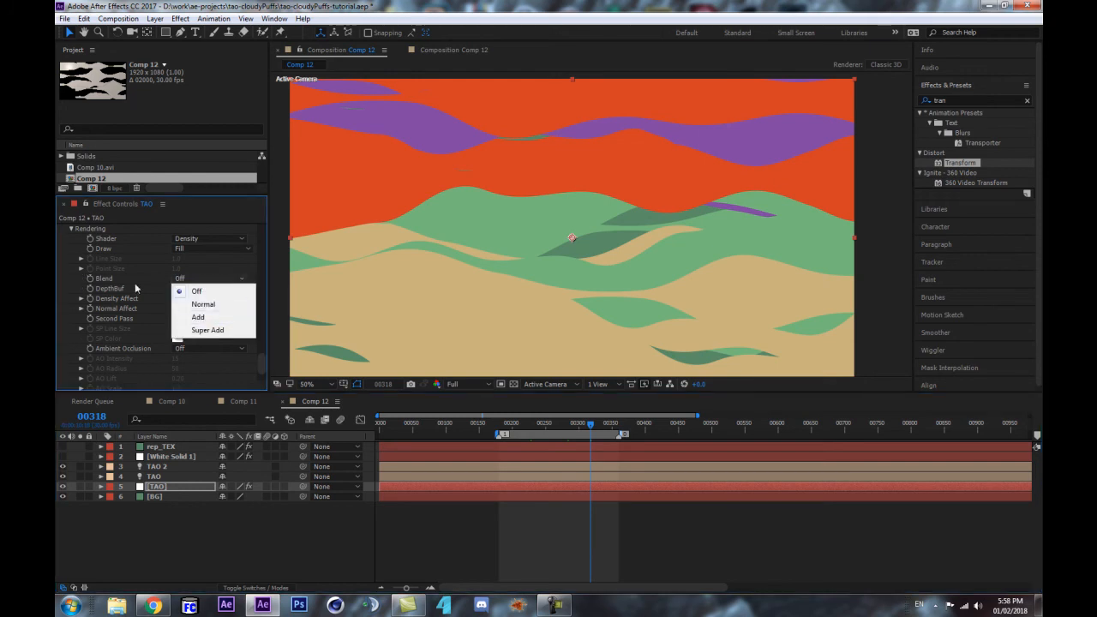
pyautogui.click(206, 318)
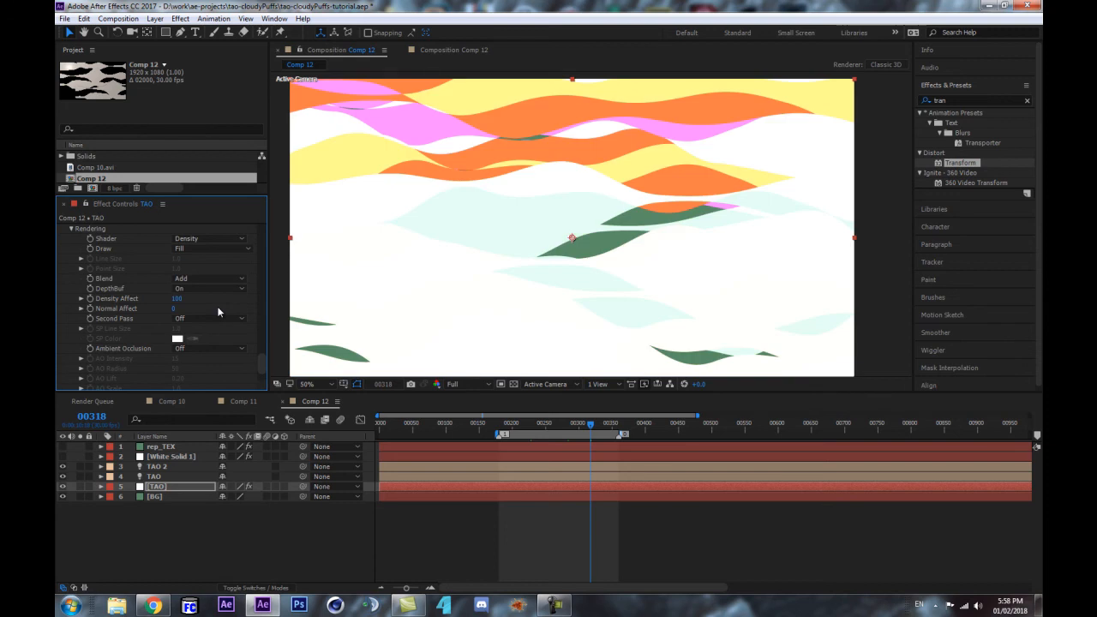
pyautogui.press(',')
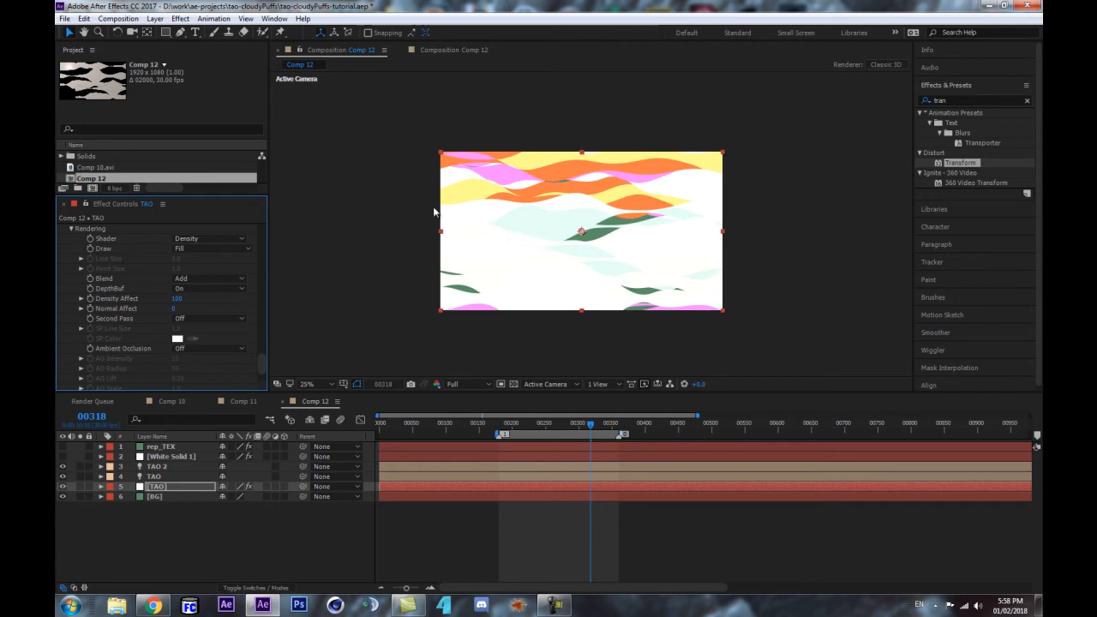
# Step: Lower the Opacity in the TAO layer's Material & Lighting settings to 31
pyautogui.scroll(1, 186, 296)
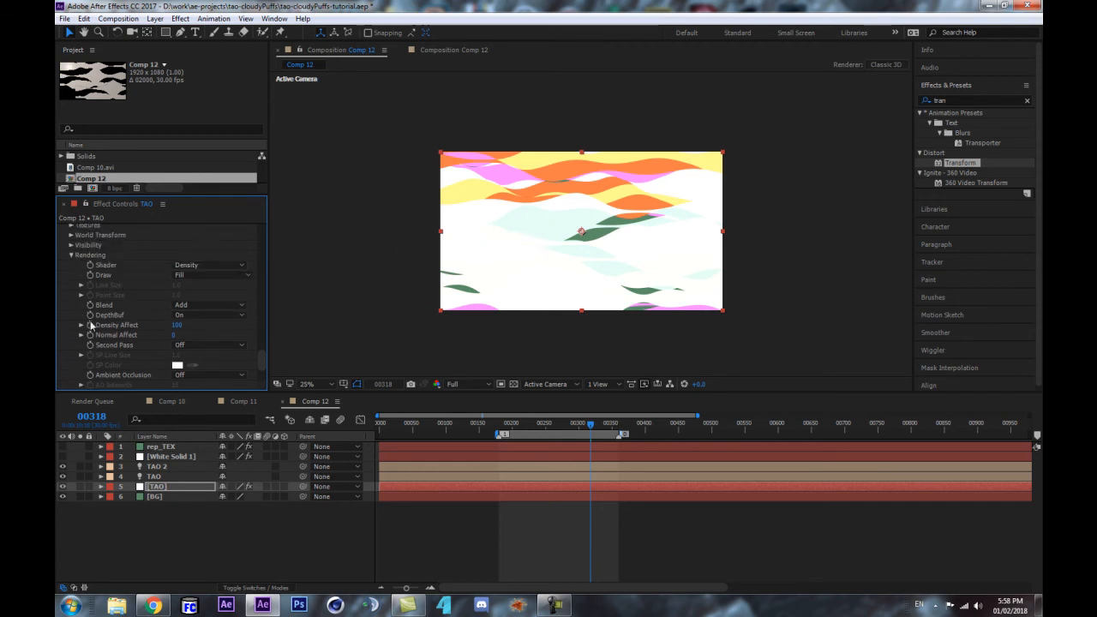
pyautogui.scroll(-5, 129, 321)
pyautogui.scroll(2, 206, 312)
pyautogui.scroll(3, 182, 315)
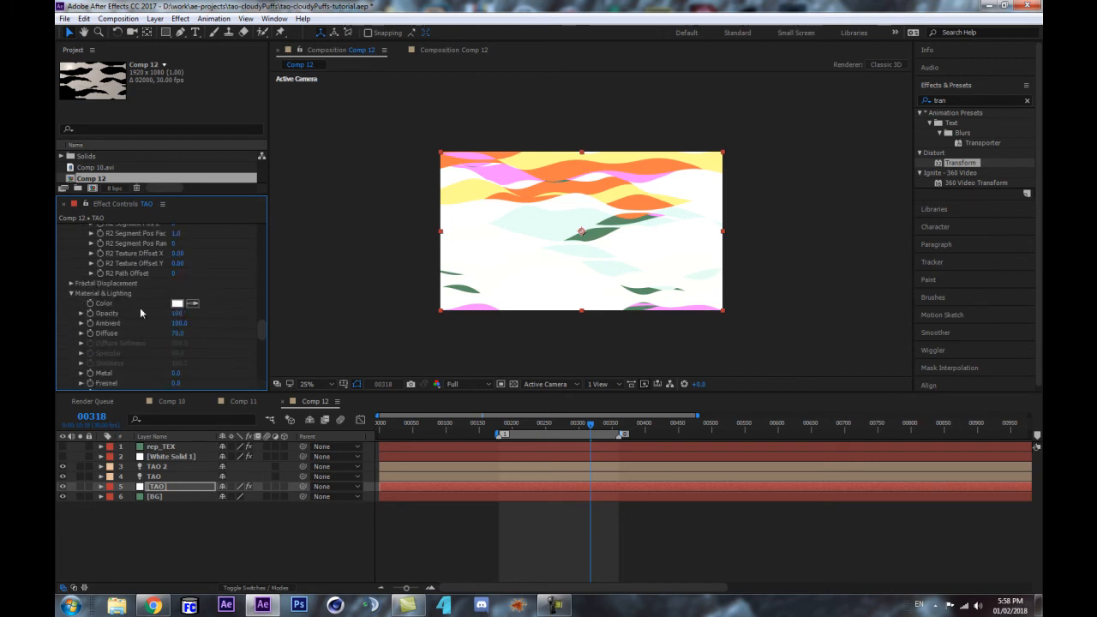
pyautogui.press('.')
pyautogui.moveTo(177, 313); pyautogui.dragTo(153, 313)
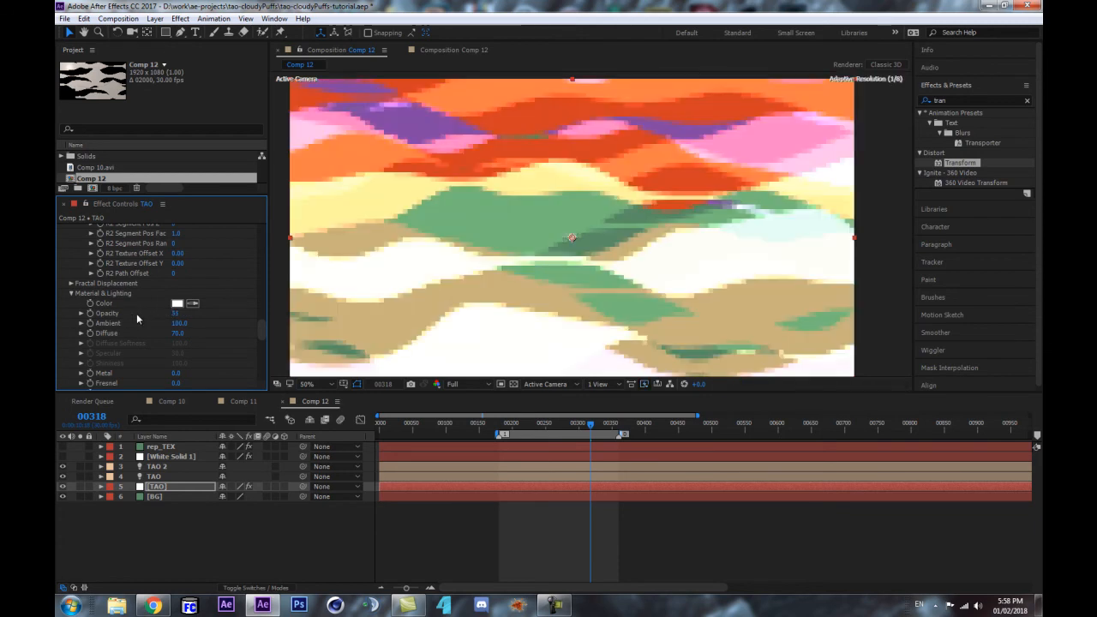
pyautogui.scroll(-1, 549, 201)
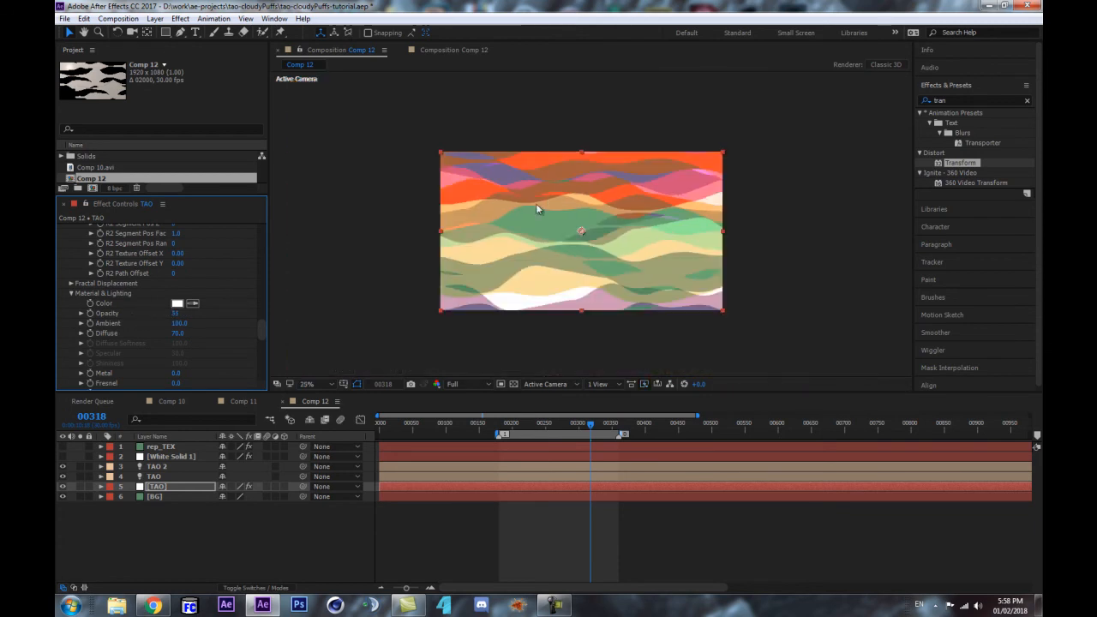
pyautogui.scroll(1, 586, 206)
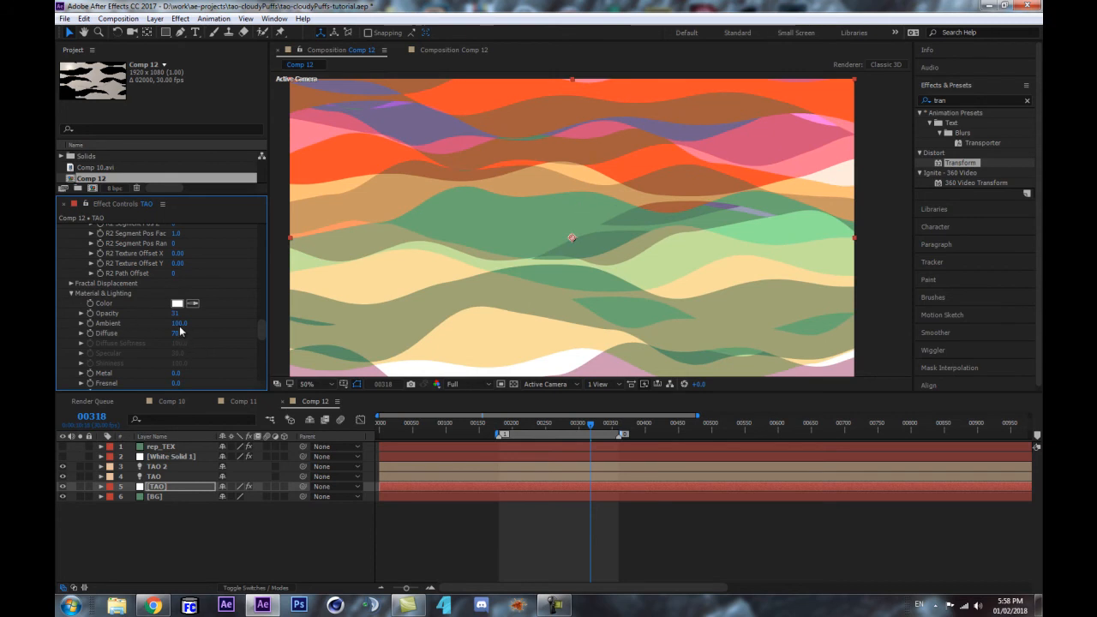
pyautogui.scroll(-1, 547, 244)
pyautogui.scroll(1, 579, 209)
pyautogui.scroll(-1, 600, 245)
# Step: Preview the Comp 12 animation with no layer selected, starting at frame 240, and check it at frame 346
pyautogui.click(538, 423)
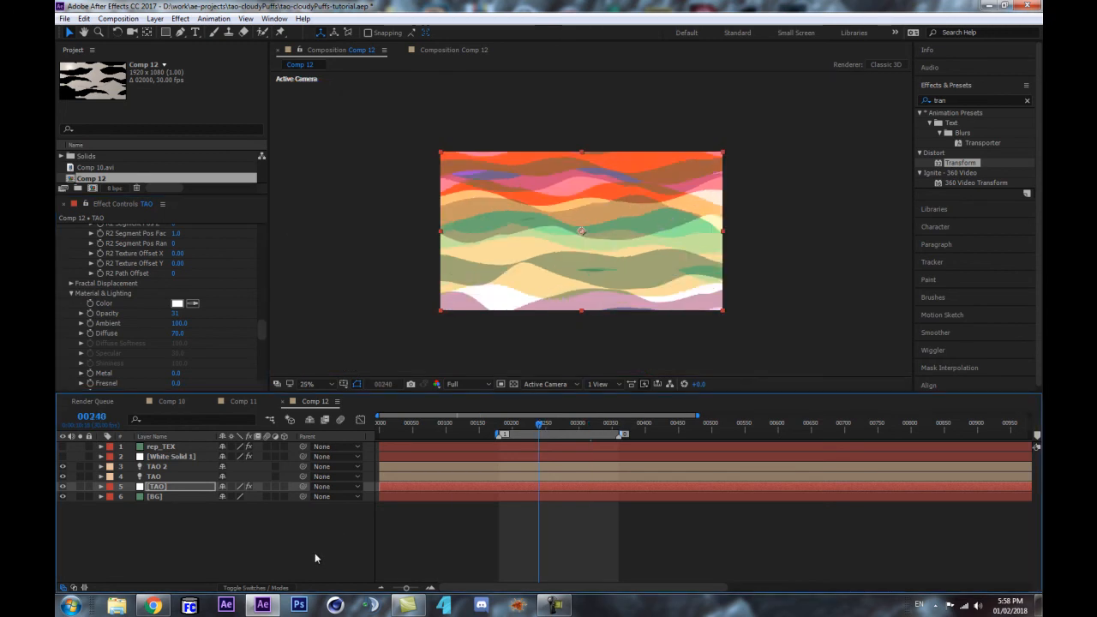
pyautogui.click(295, 549)
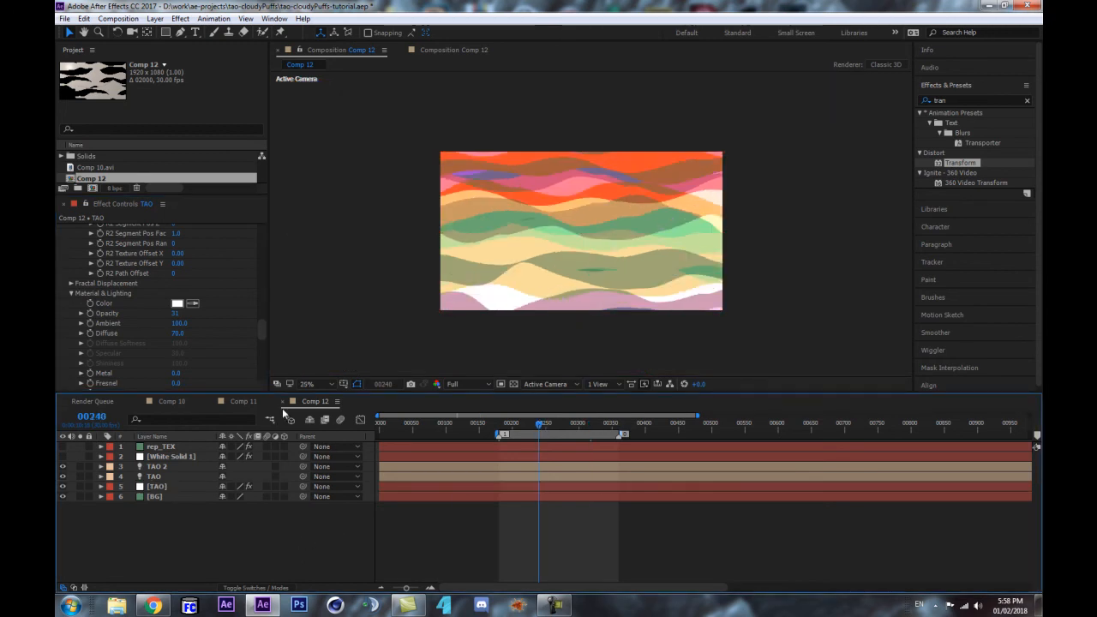
pyautogui.press('space')
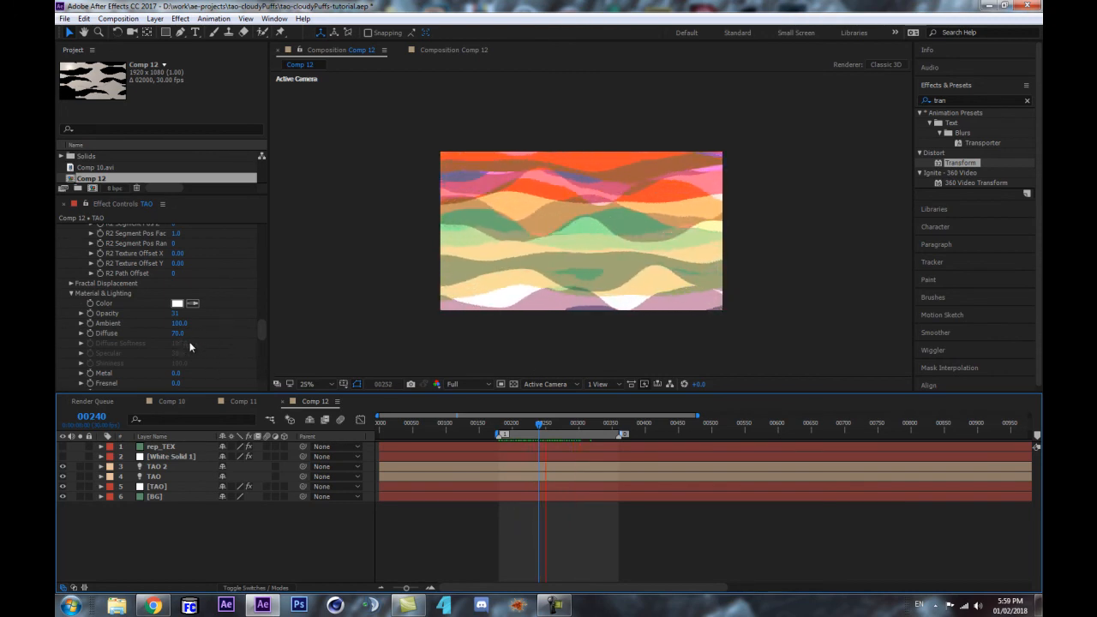
pyautogui.moveTo(587, 426); pyautogui.dragTo(609, 428)
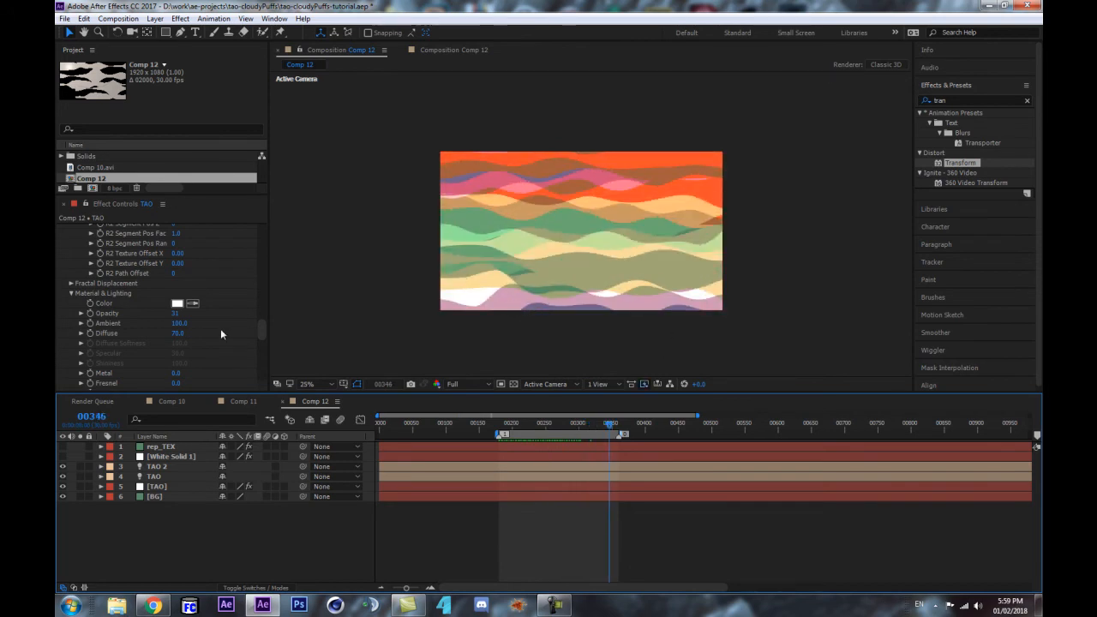
# Step: Check the additively blended ribbons at frames 325 and 262, zooming into the composition, and play the animation from frame 312
pyautogui.moveTo(577, 432); pyautogui.dragTo(595, 433)
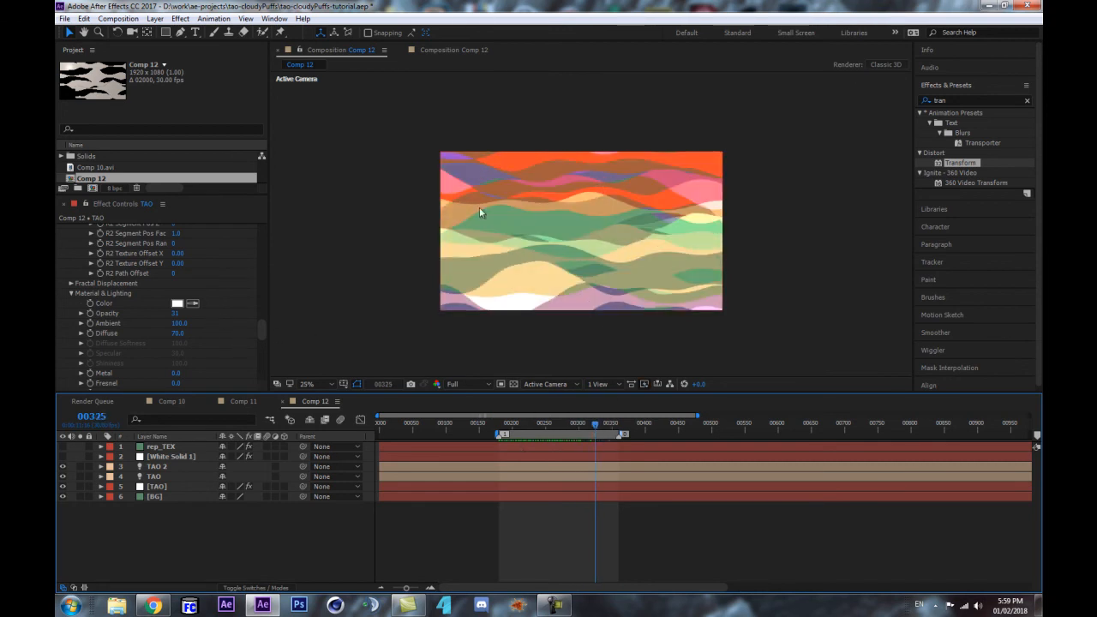
pyautogui.moveTo(595, 425); pyautogui.dragTo(553, 431)
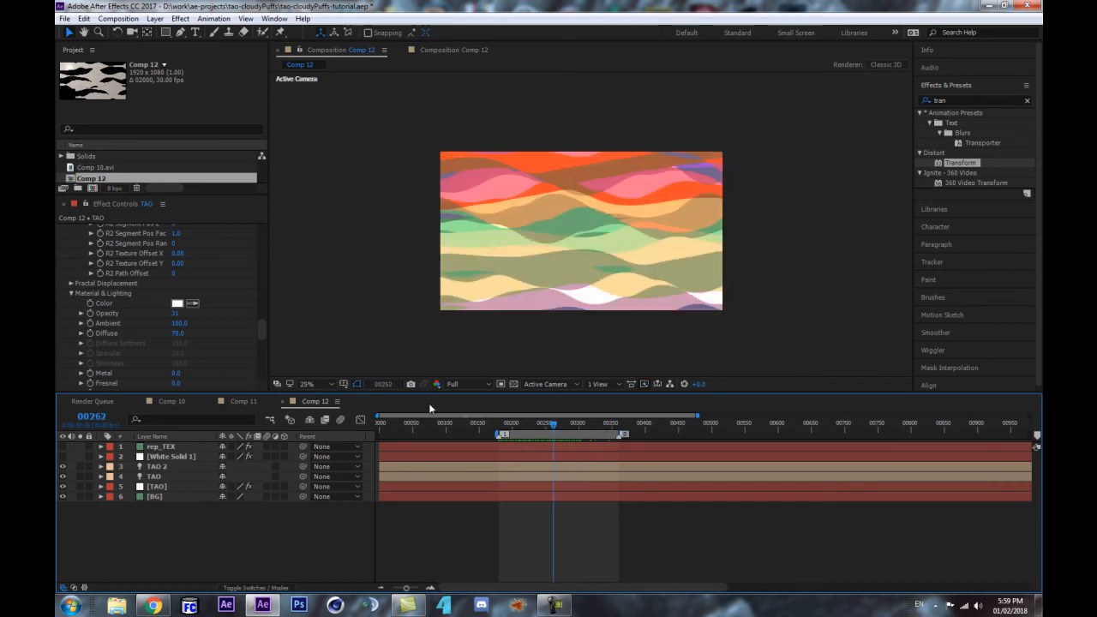
pyautogui.scroll(2, 492, 246)
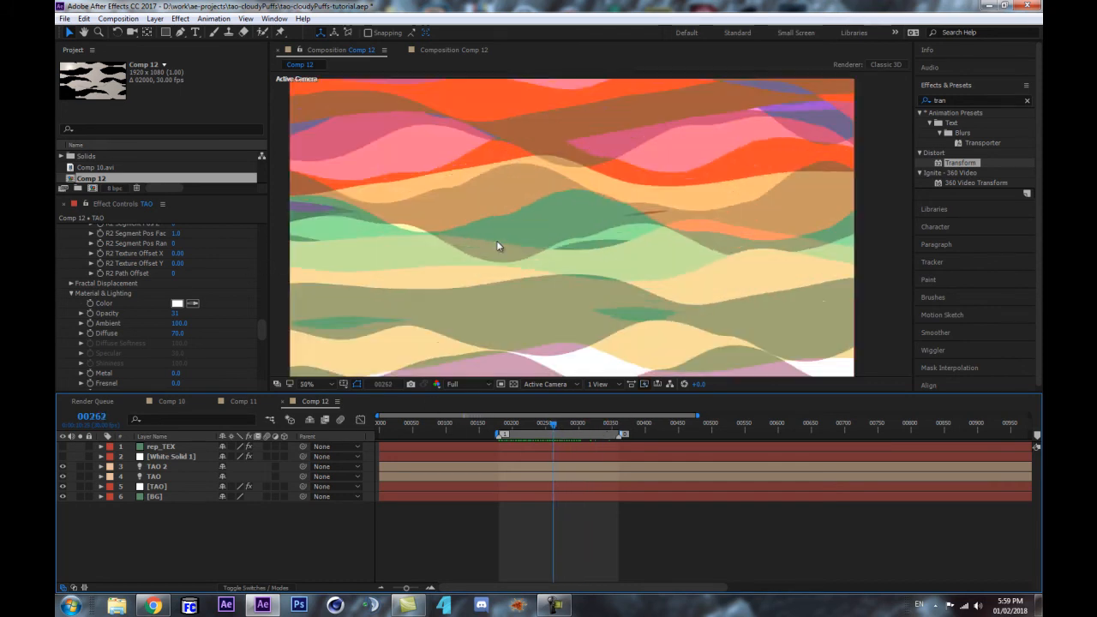
pyautogui.scroll(-3, 496, 240)
pyautogui.scroll(3, 578, 240)
pyautogui.scroll(-2, 562, 244)
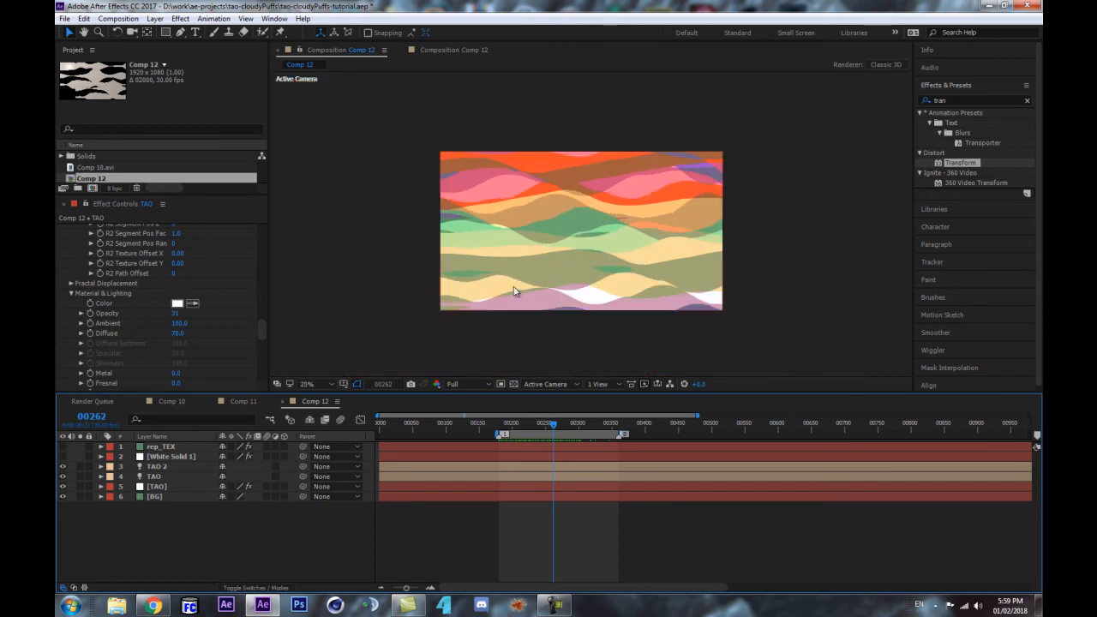
pyautogui.click(588, 425)
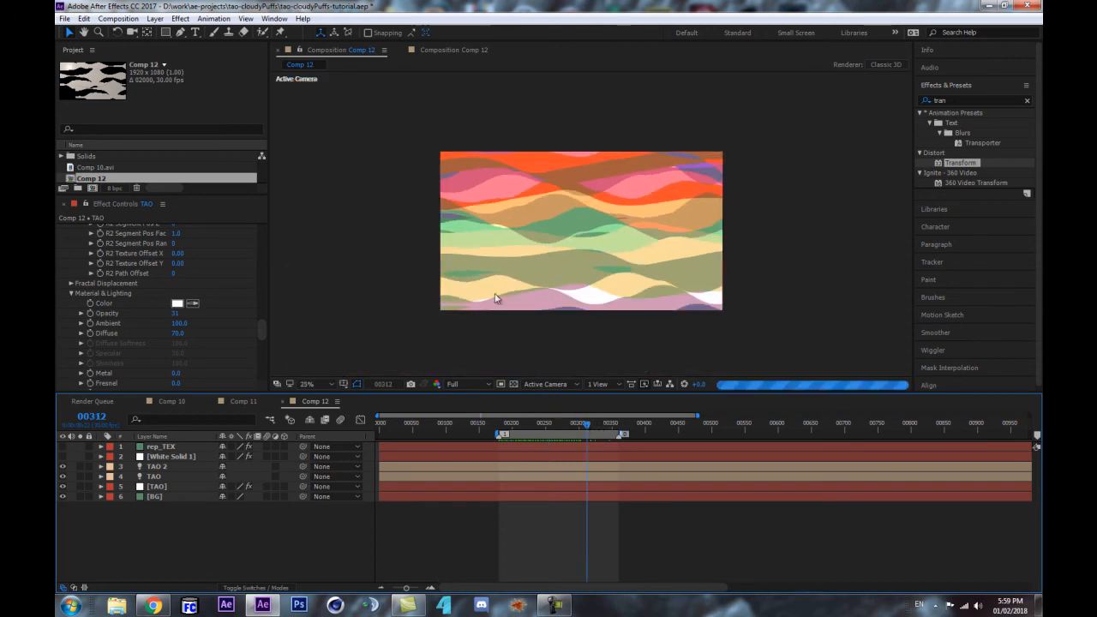
pyautogui.press('space')
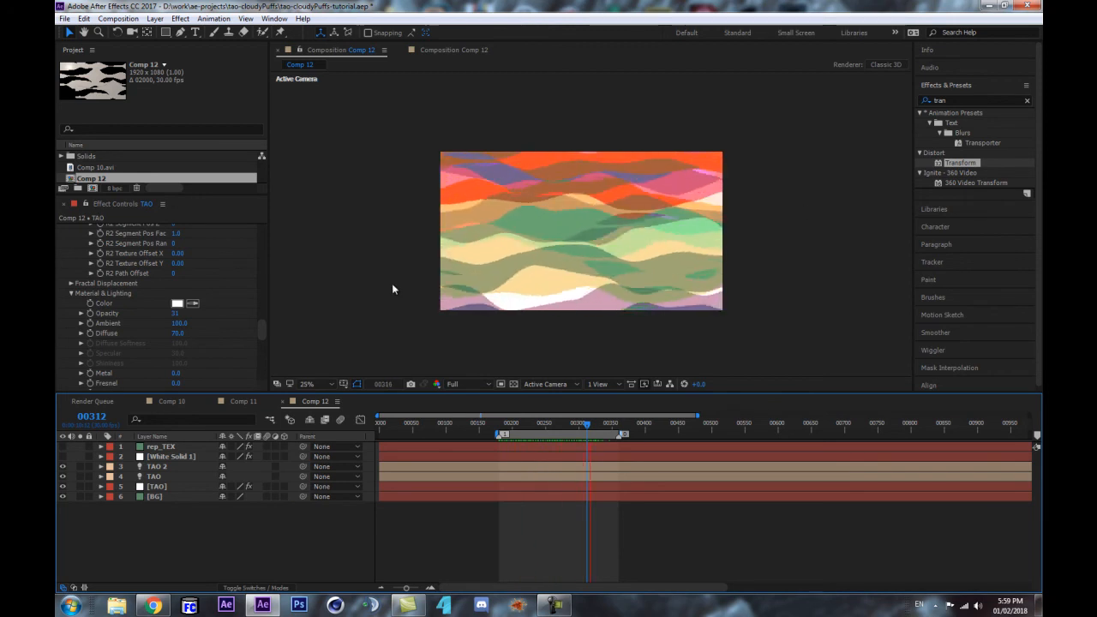
pyautogui.press('space')
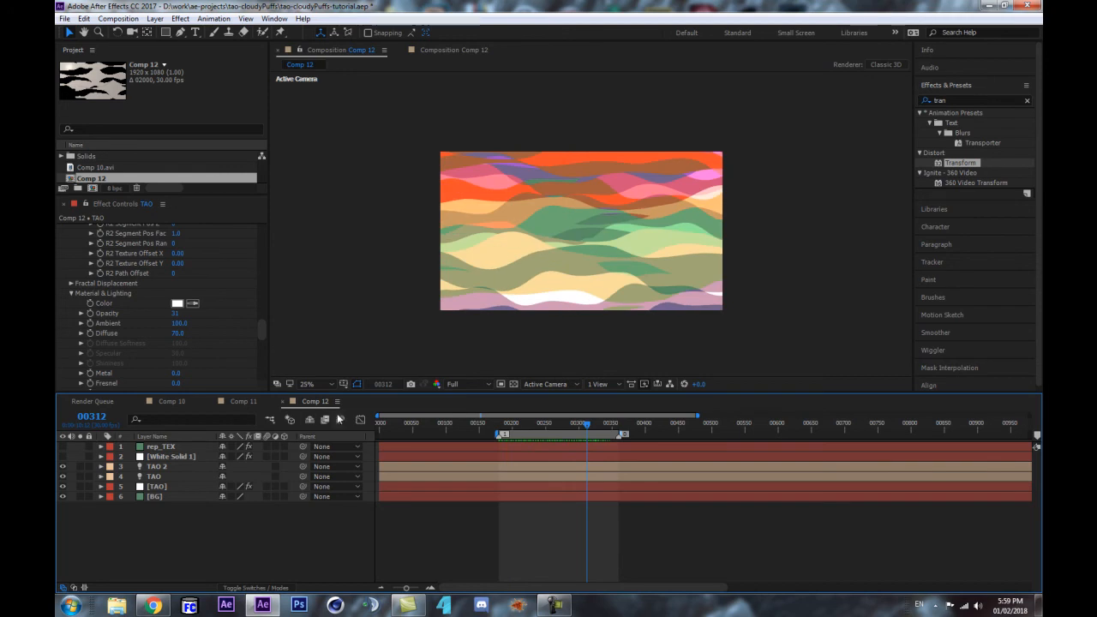
# Step: Set the TAO layer's Repeater Random Seed to 308 in Repeat Paths, judging the ribbon pattern at frame 334
pyautogui.scroll(-3, 185, 321)
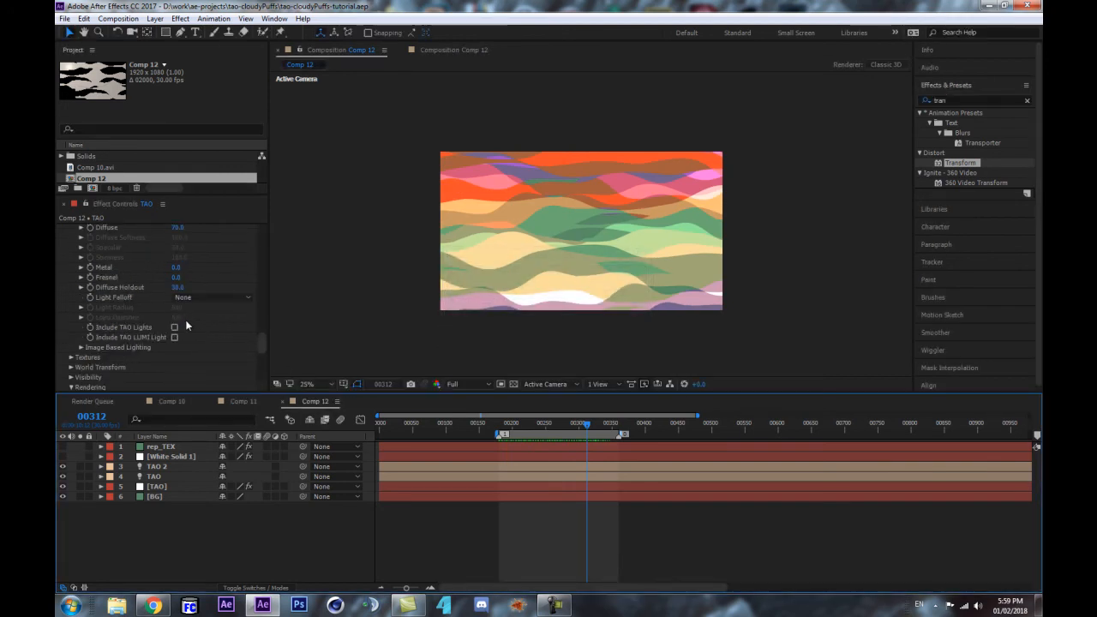
pyautogui.scroll(-5, 180, 322)
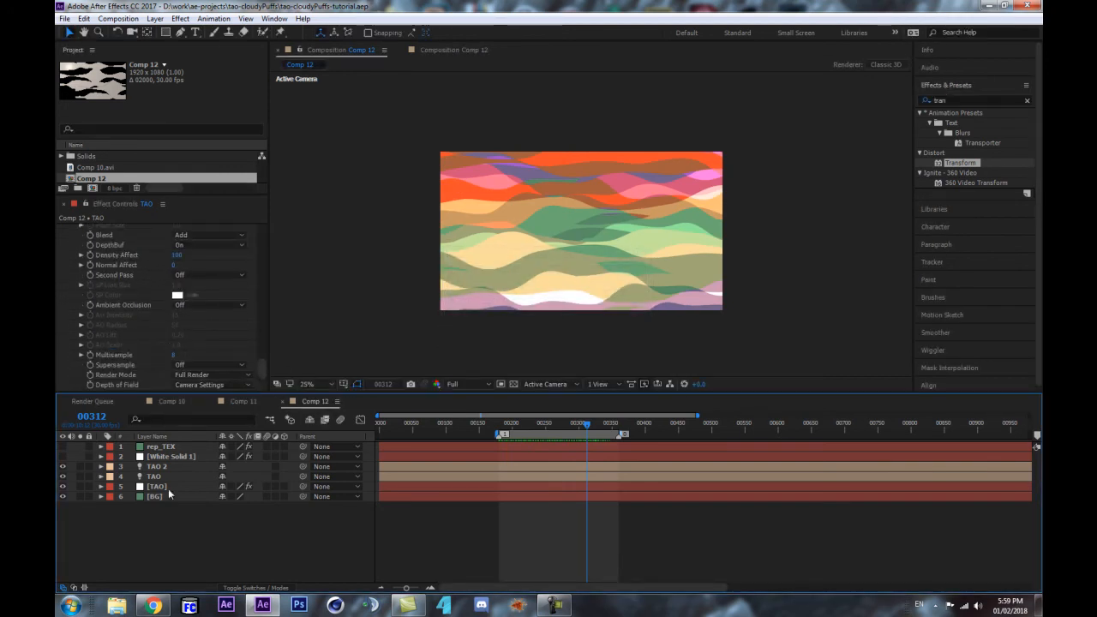
pyautogui.click(192, 498)
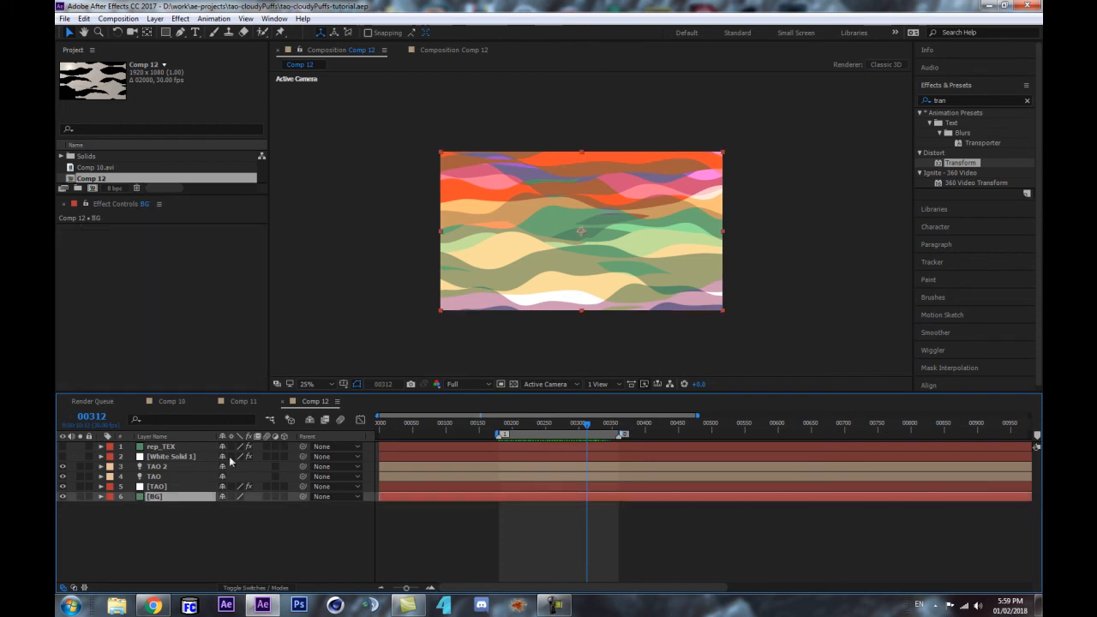
pyautogui.click(170, 486)
pyautogui.scroll(-5, 143, 324)
pyautogui.scroll(-5, 143, 324)
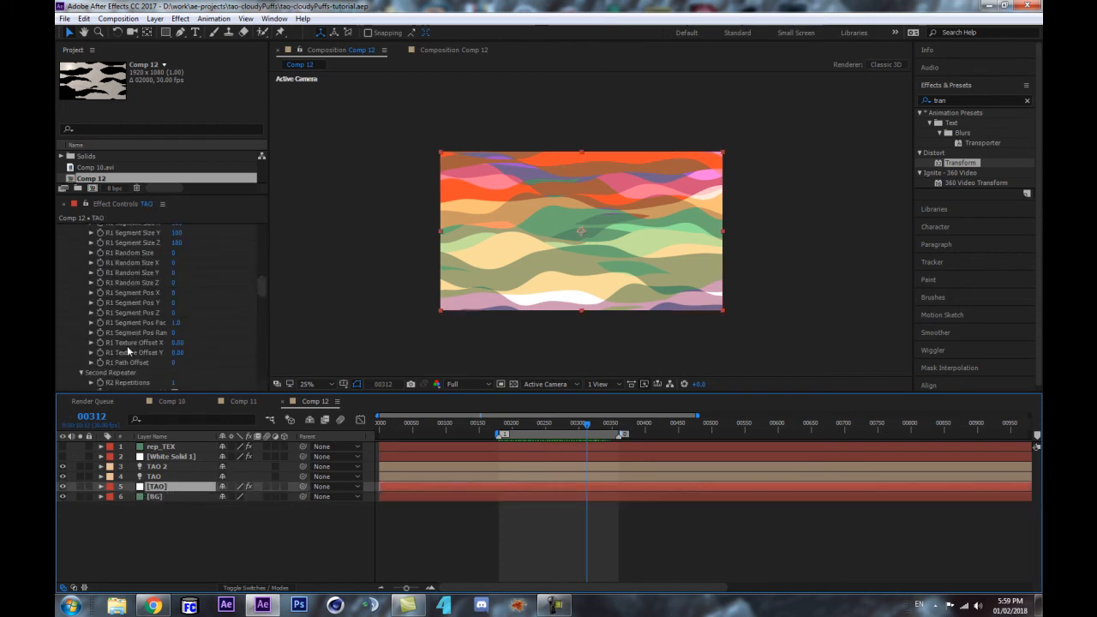
pyautogui.scroll(4, 129, 342)
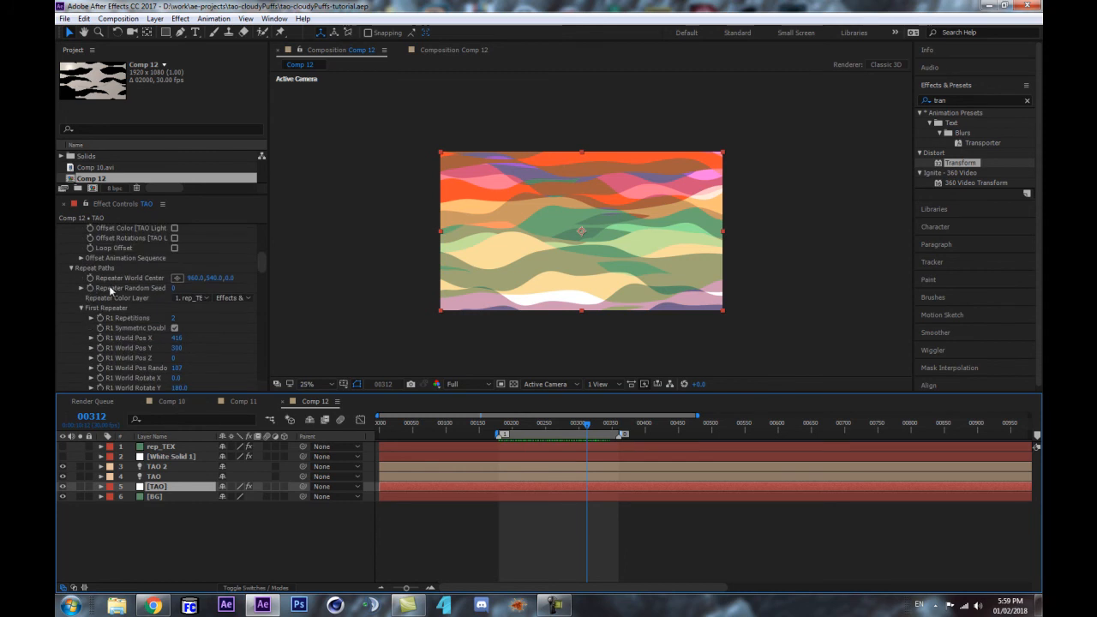
pyautogui.moveTo(174, 287); pyautogui.dragTo(309, 277)
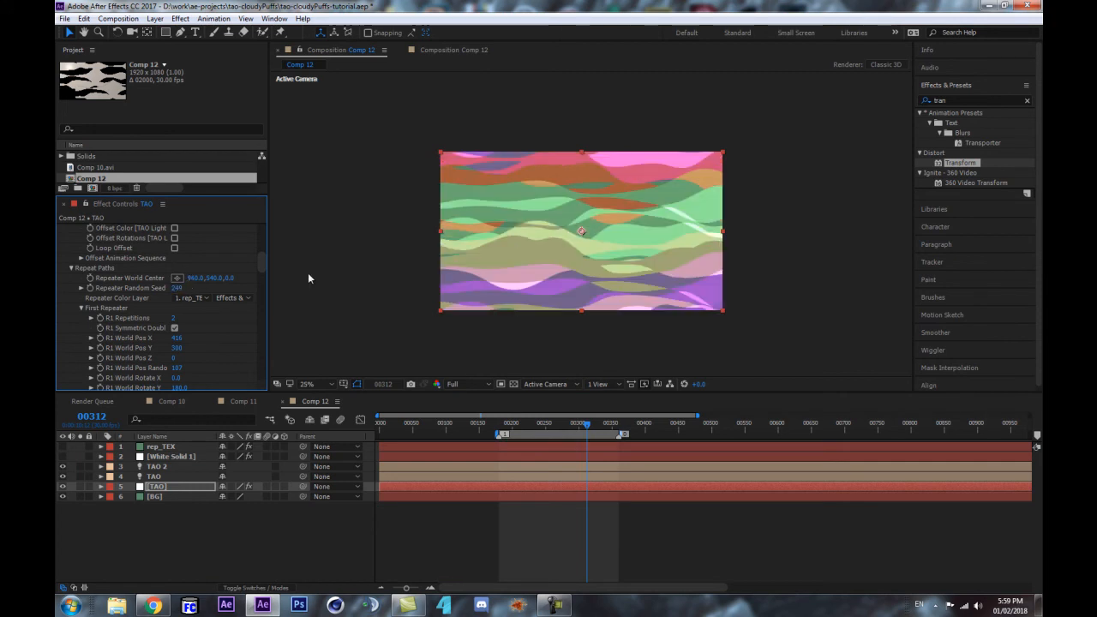
pyautogui.click(542, 422)
pyautogui.click(601, 426)
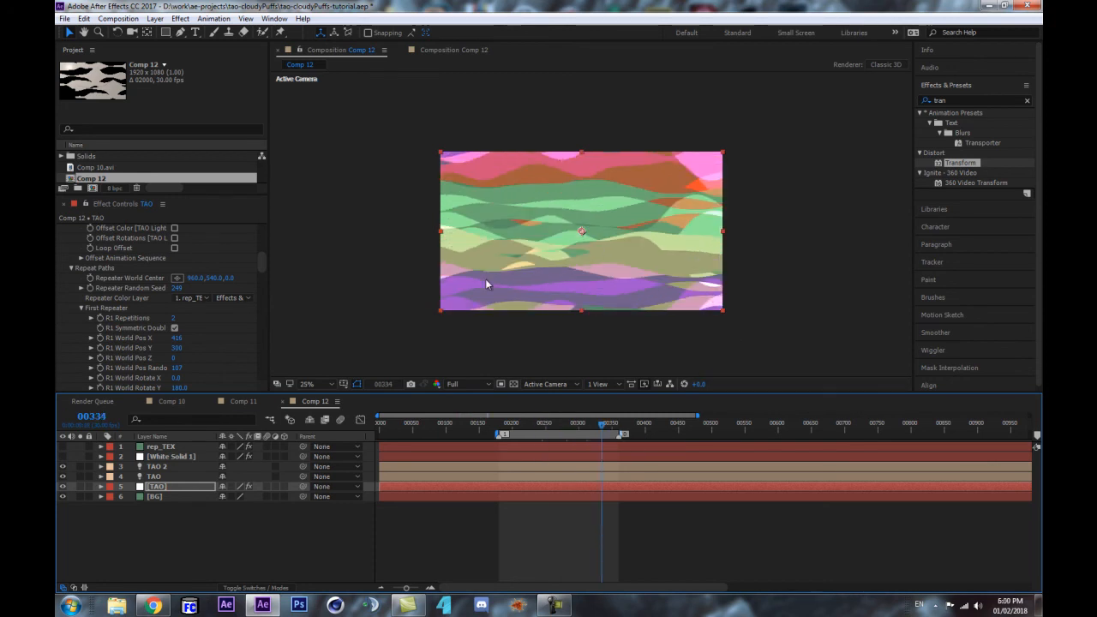
pyautogui.click(242, 274)
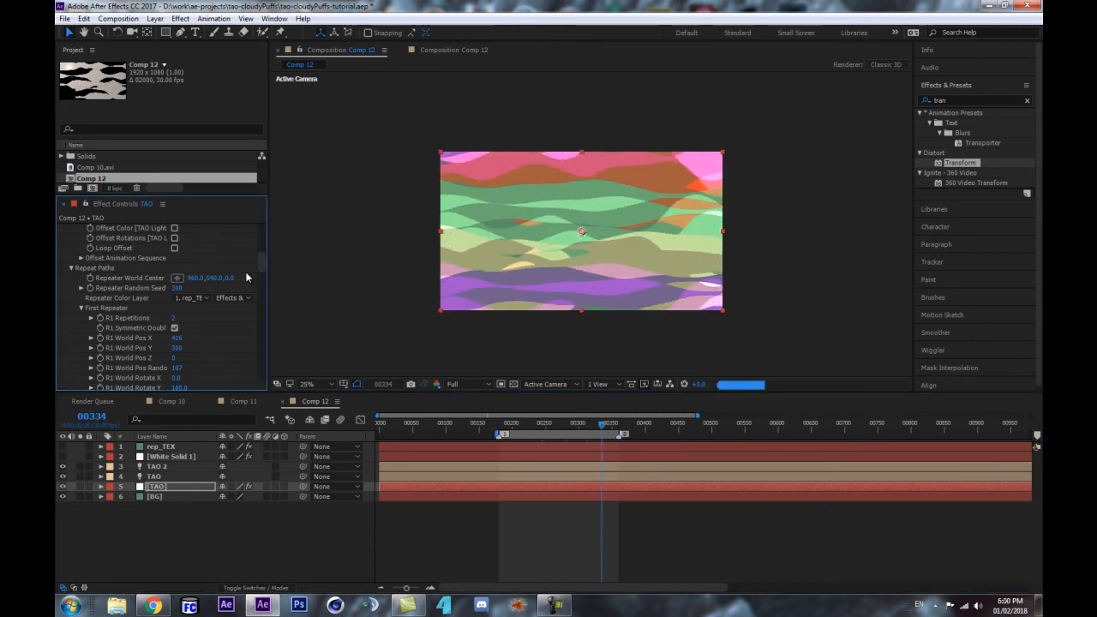
# Step: Try an R1 World Pos Random value of 200 in the TAO layer's First Repeater and undo the repeater changes
pyautogui.scroll(-5, 191, 322)
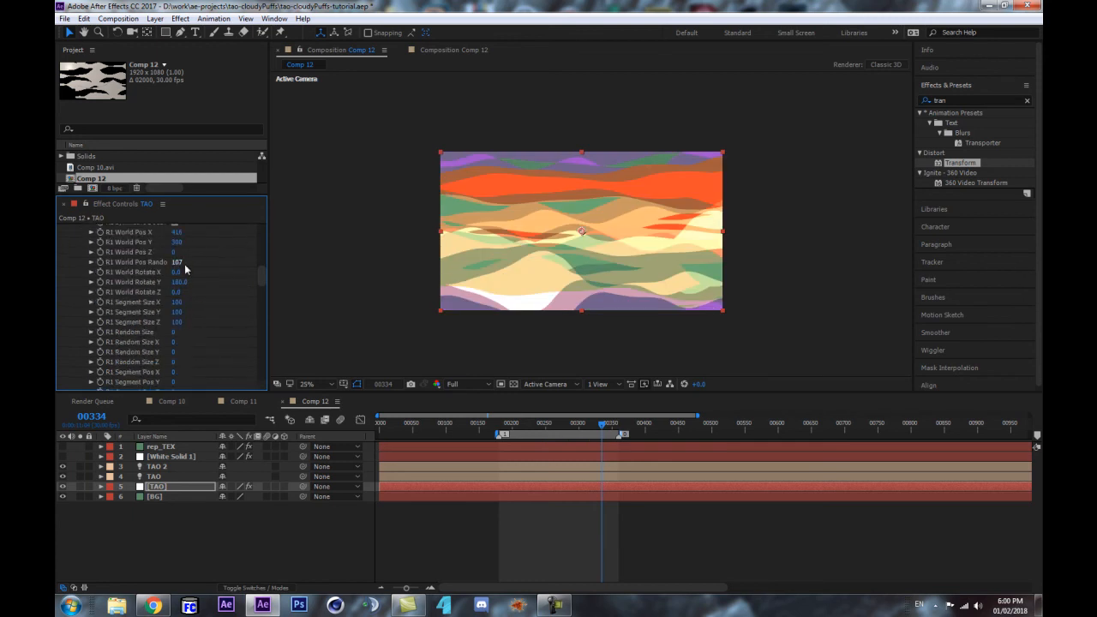
pyautogui.scroll(2, 185, 264)
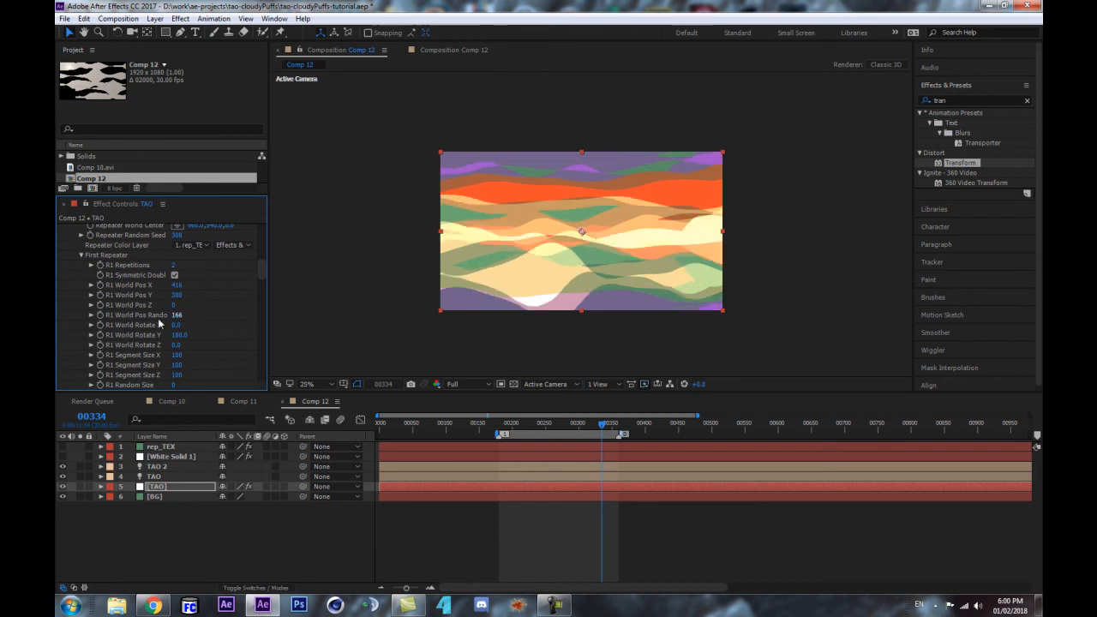
pyautogui.moveTo(175, 316); pyautogui.dragTo(235, 315)
pyautogui.scroll(-1, 165, 315)
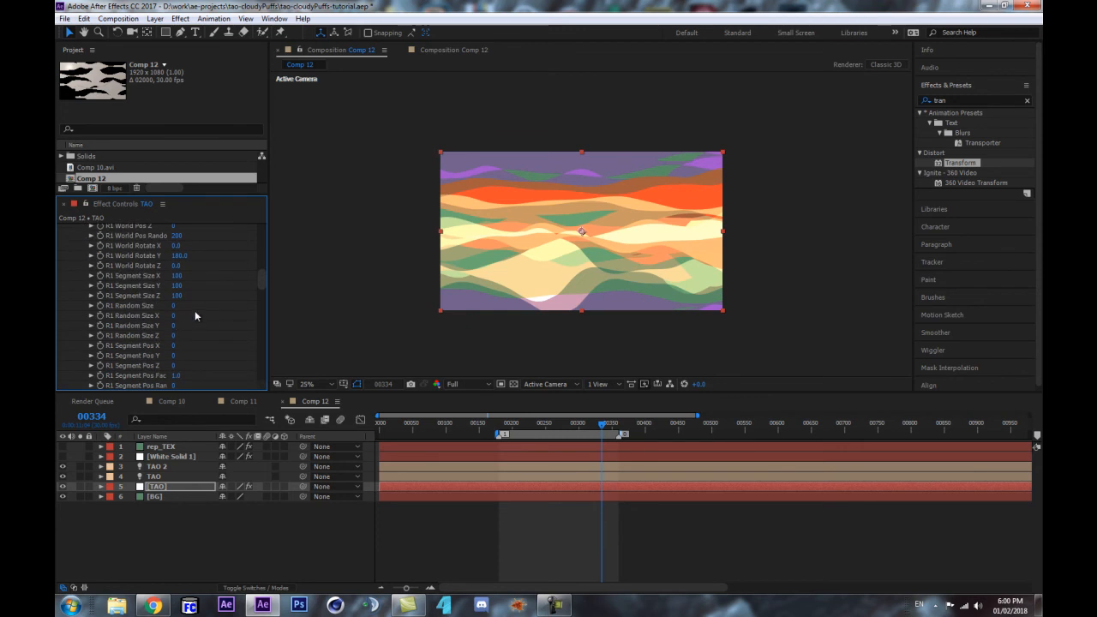
pyautogui.hotkey('ctrl', 'z')
pyautogui.hotkey('ctrl', 'z')
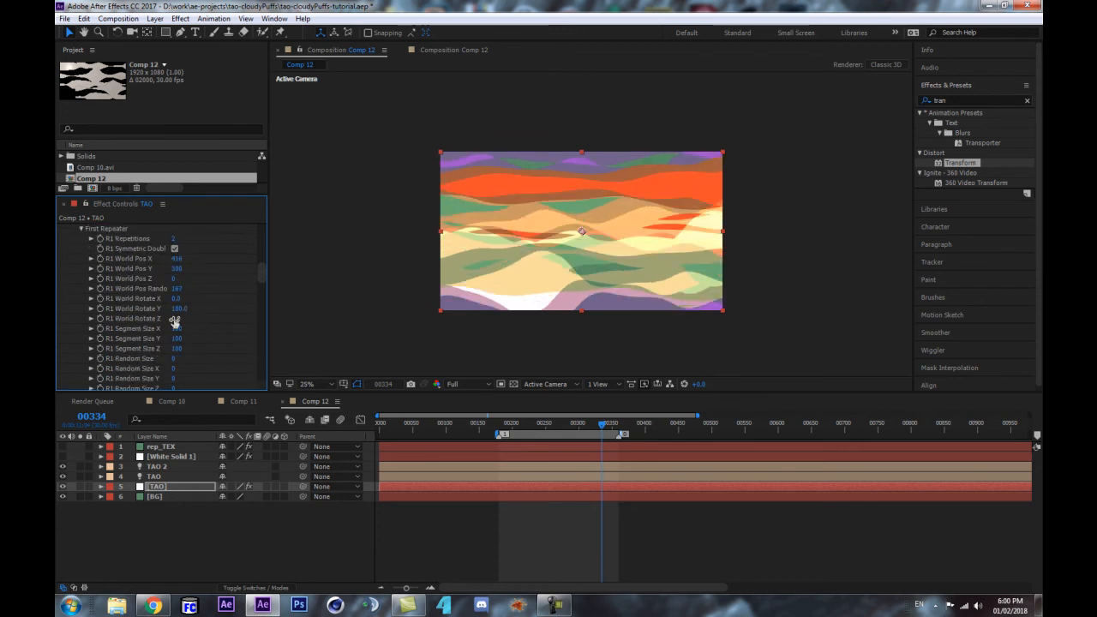
pyautogui.scroll(-8, 172, 335)
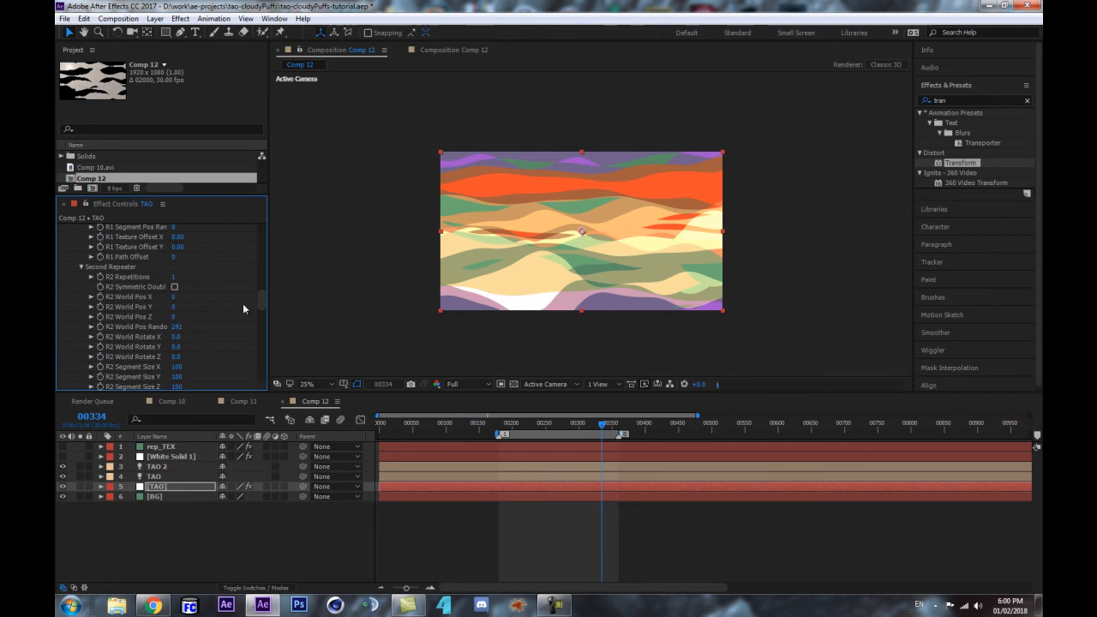
pyautogui.hotkey('ctrl', 'z')
pyautogui.scroll(3, 185, 302)
pyautogui.scroll(5, 185, 301)
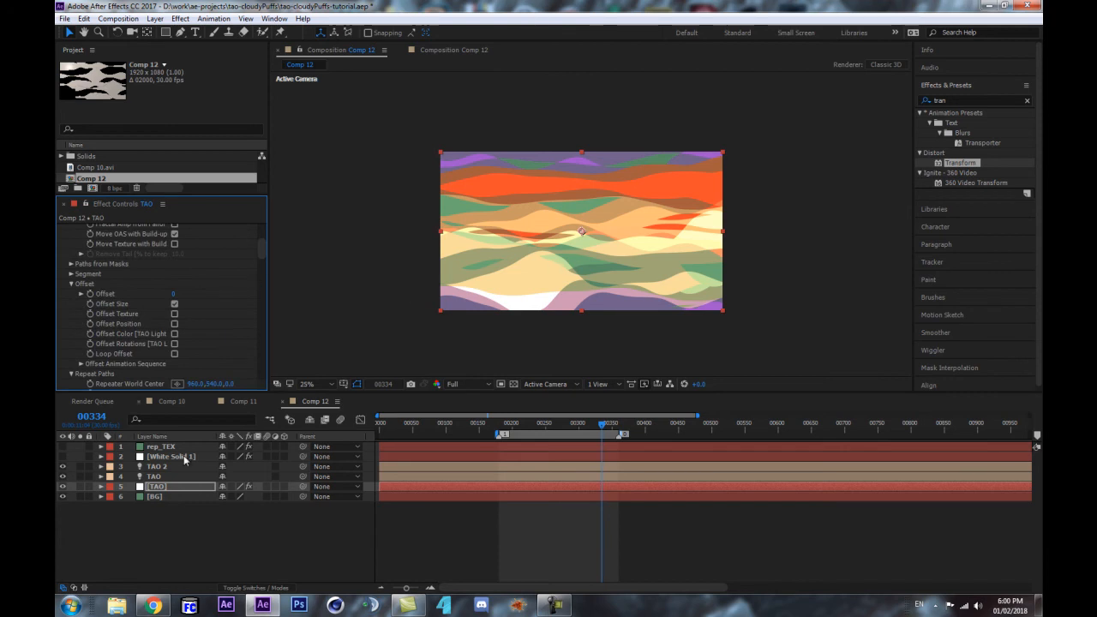
# Step: Change the beige colour in the rep_TEX layer's Colorama output cycle to light blue
pyautogui.click(167, 446)
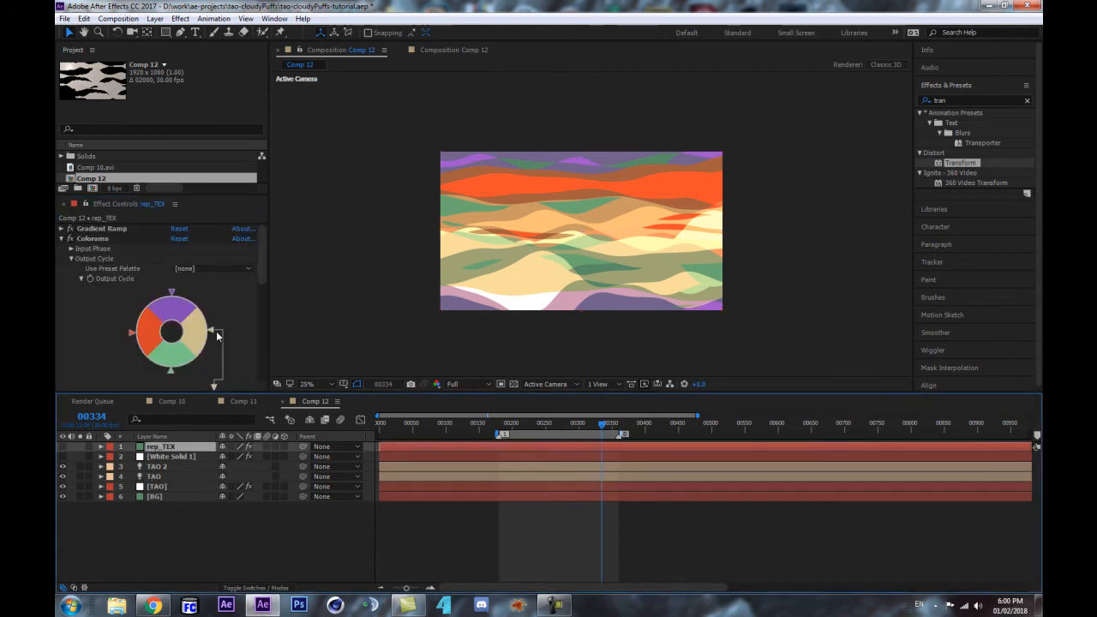
pyautogui.doubleClick(213, 335)
pyautogui.click(244, 94)
pyautogui.click(83, 207)
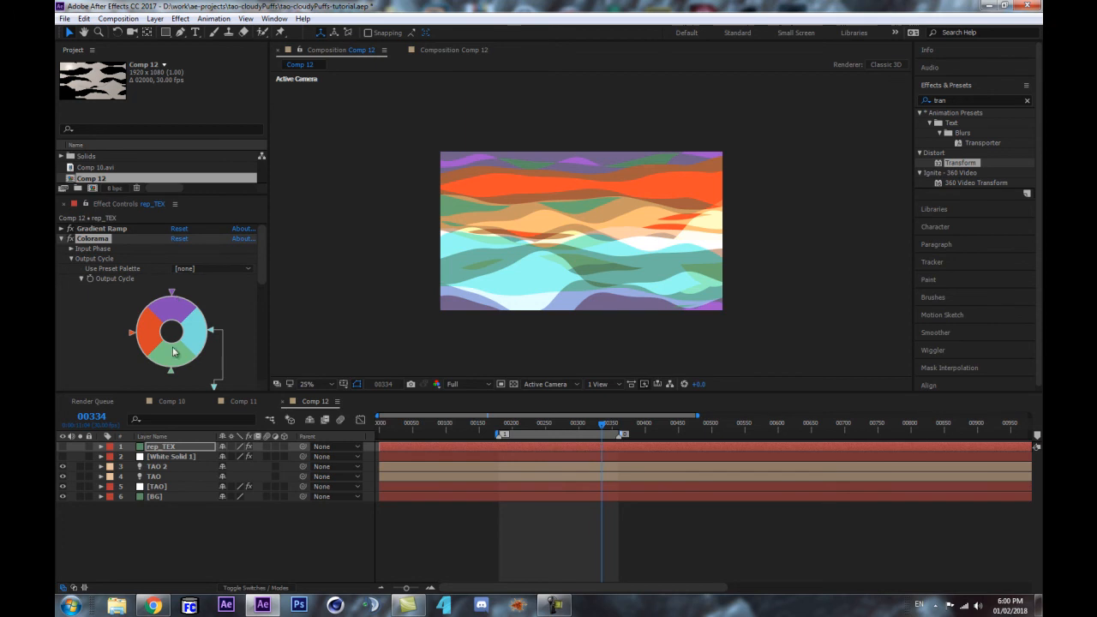
# Step: Change the green colour in the rep_TEX layer's Colorama output cycle to deep blue, RGB 47, 61, 183
pyautogui.doubleClick(170, 370)
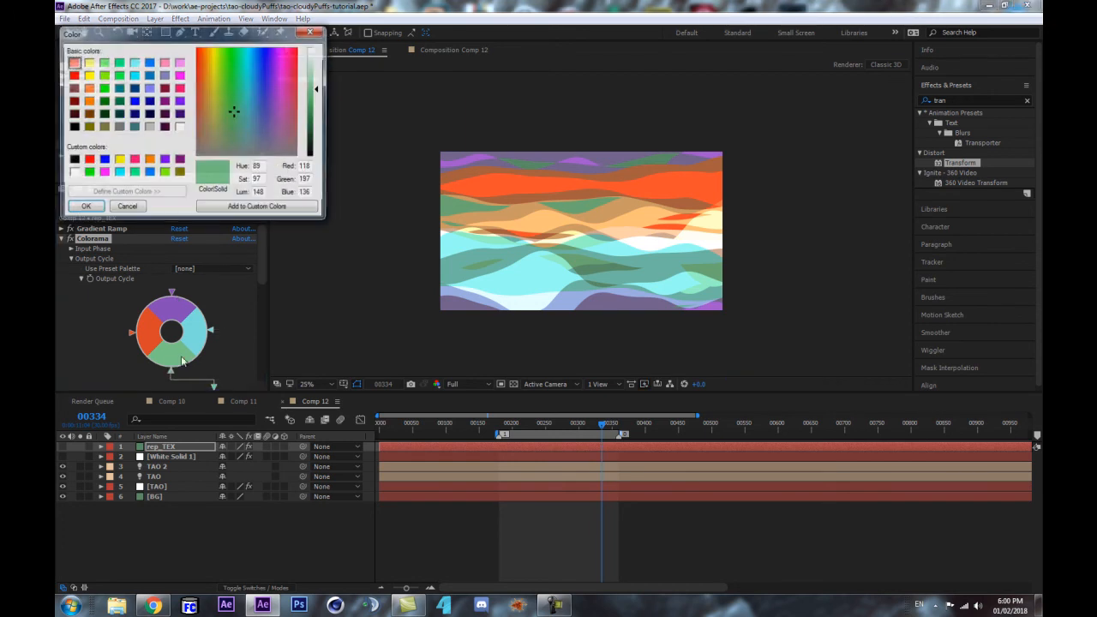
pyautogui.moveTo(270, 110); pyautogui.dragTo(266, 100)
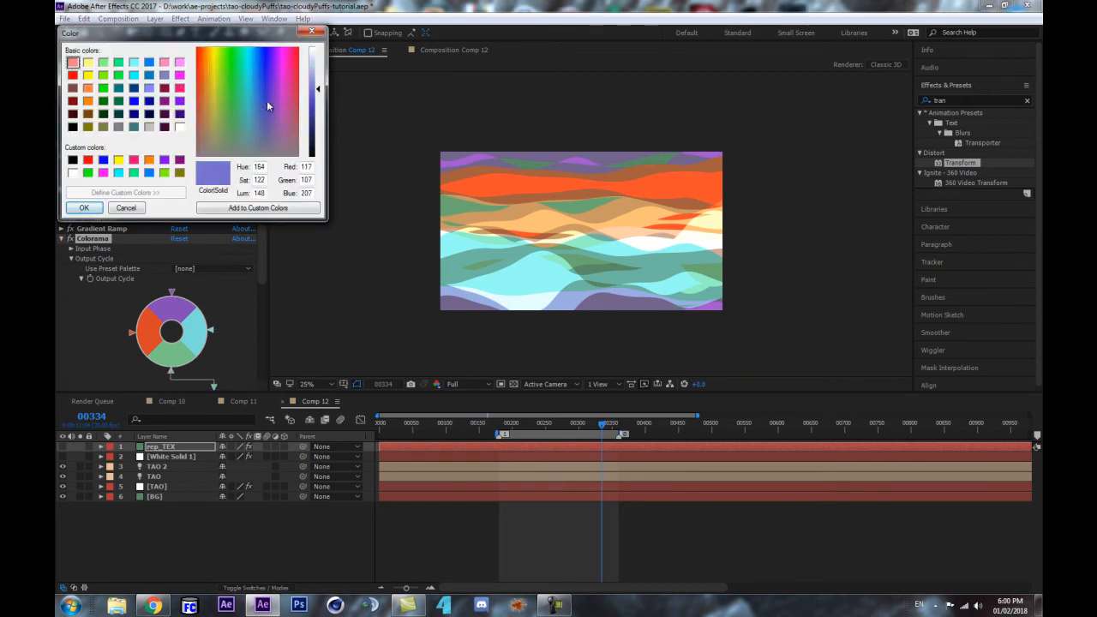
pyautogui.click(317, 108)
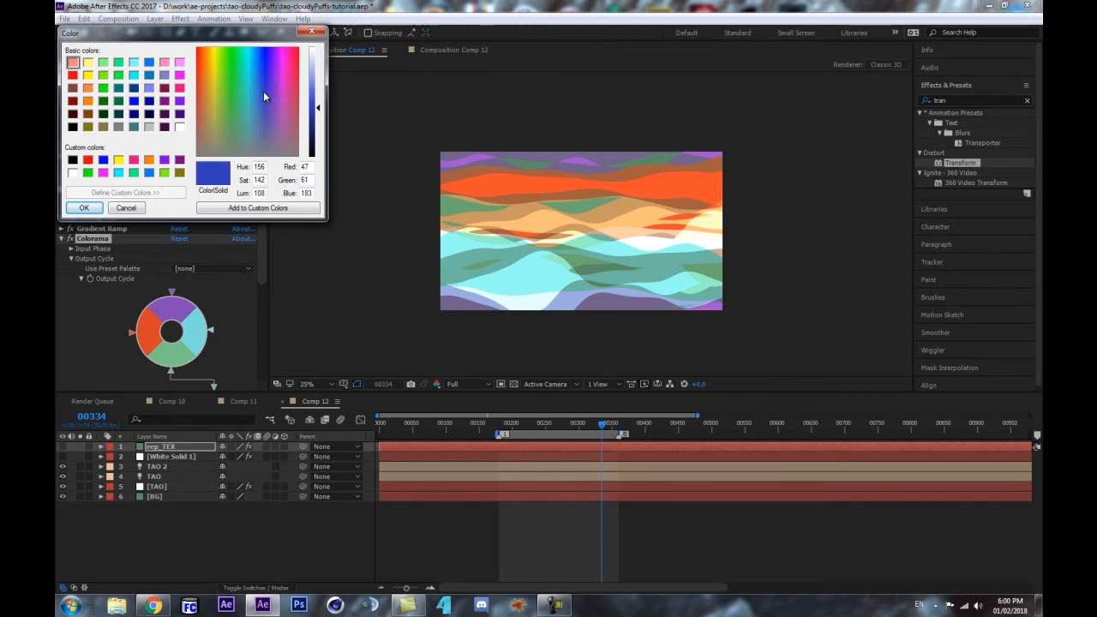
pyautogui.click(84, 207)
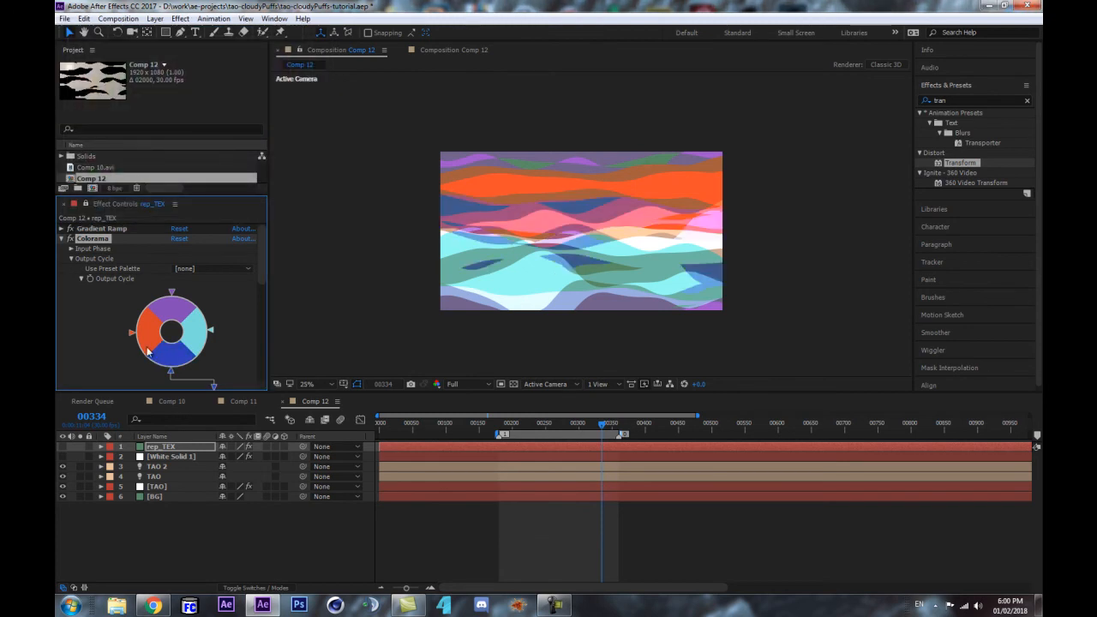
# Step: Replace the light blue colour in rep_TEX's Colorama output cycle with bright yellow and check the ribbons at frame 273
pyautogui.doubleClick(211, 335)
pyautogui.click(212, 63)
pyautogui.click(314, 98)
pyautogui.click(73, 208)
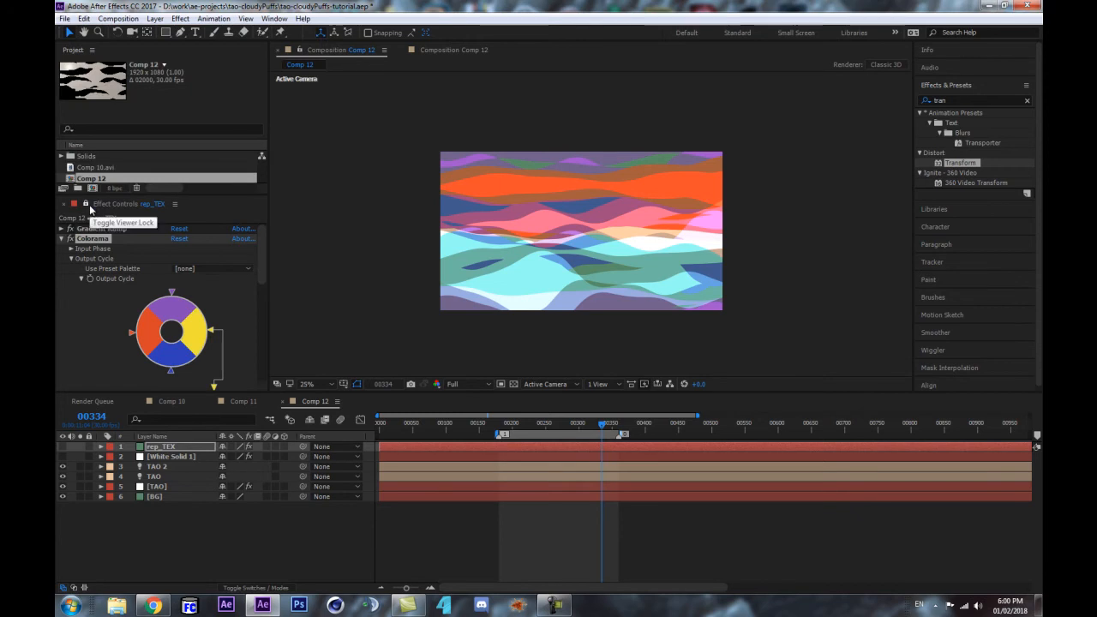
pyautogui.moveTo(601, 427); pyautogui.dragTo(561, 429)
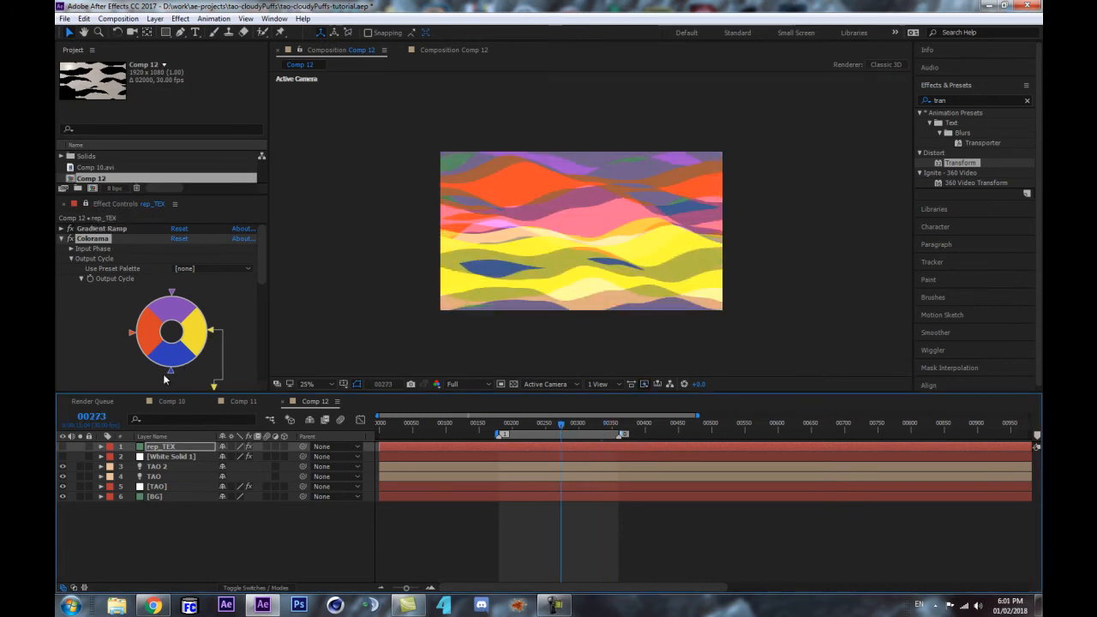
# Step: Change the deep blue colour in rep_TEX's Colorama output cycle to teal, RGB 51, 179, 179
pyautogui.doubleClick(171, 375)
pyautogui.click(248, 126)
pyautogui.click(96, 210)
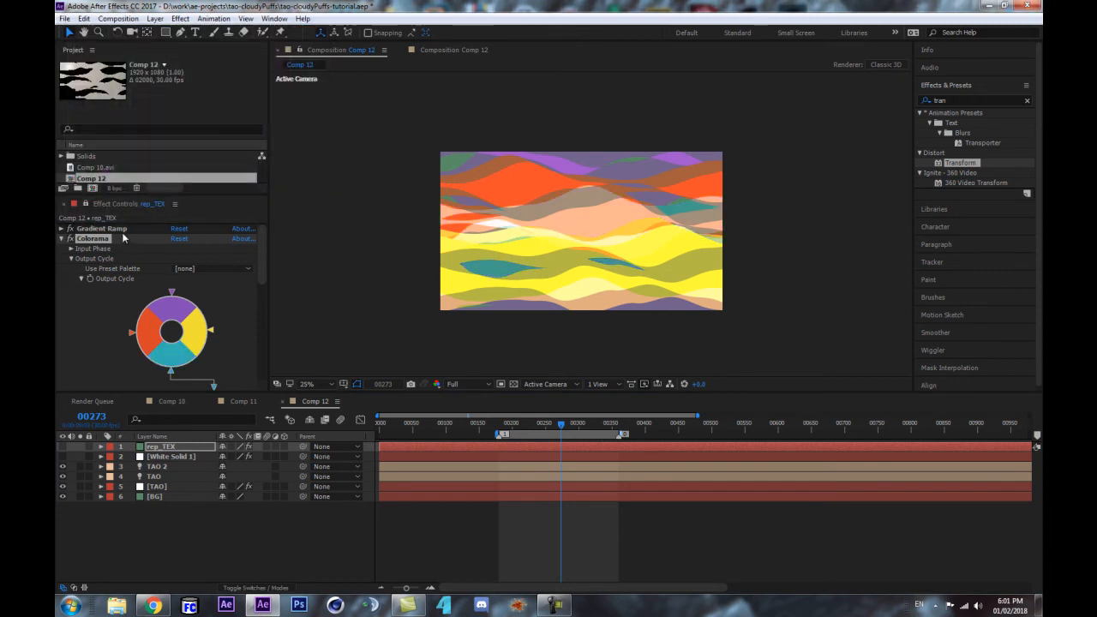
# Step: Change the orange-red colour in rep_TEX's Colorama output cycle to bright green, RGB 91, 219, 36
pyautogui.doubleClick(132, 333)
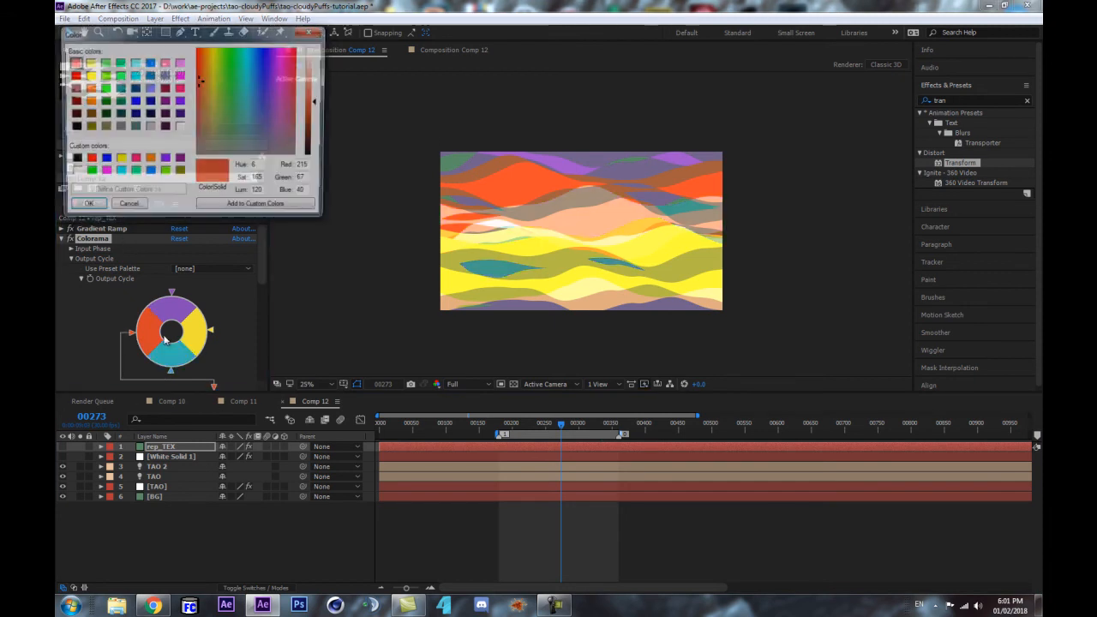
pyautogui.click(233, 95)
pyautogui.click(226, 79)
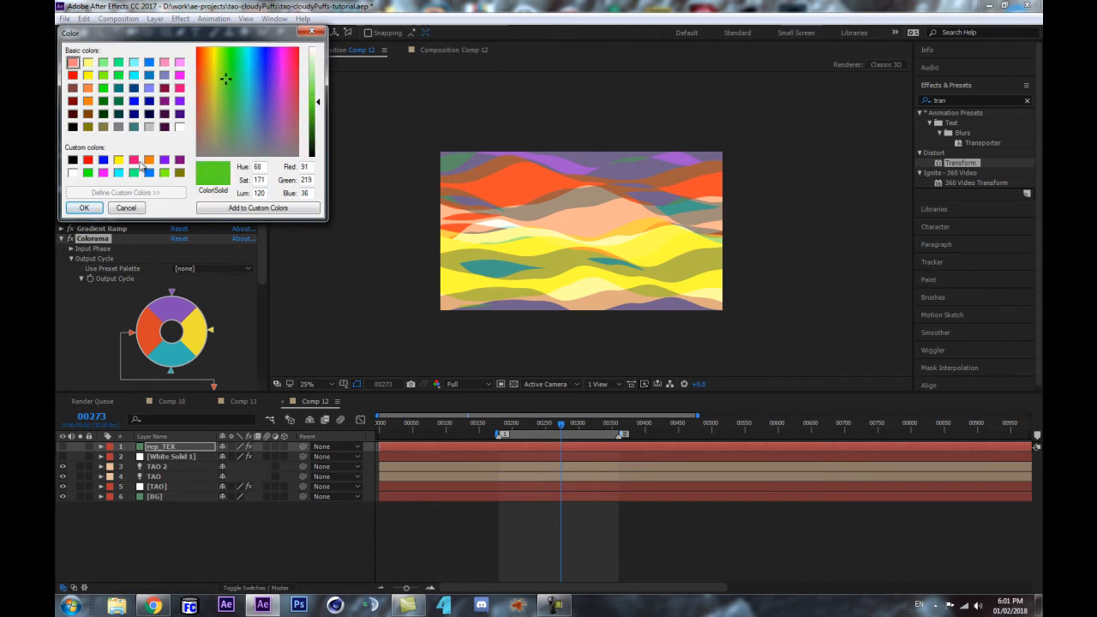
pyautogui.click(92, 207)
# Step: Darken the teal colour in rep_TEX's Colorama output cycle to RGB 39, 139, 139 and readjust the yellow colour
pyautogui.doubleClick(171, 374)
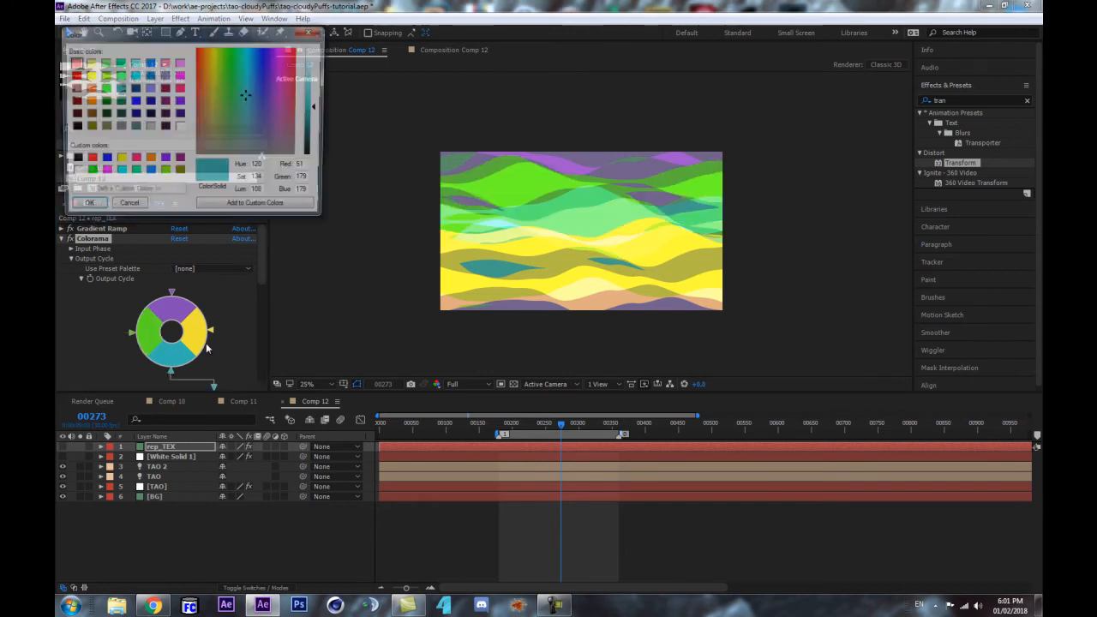
pyautogui.click(312, 118)
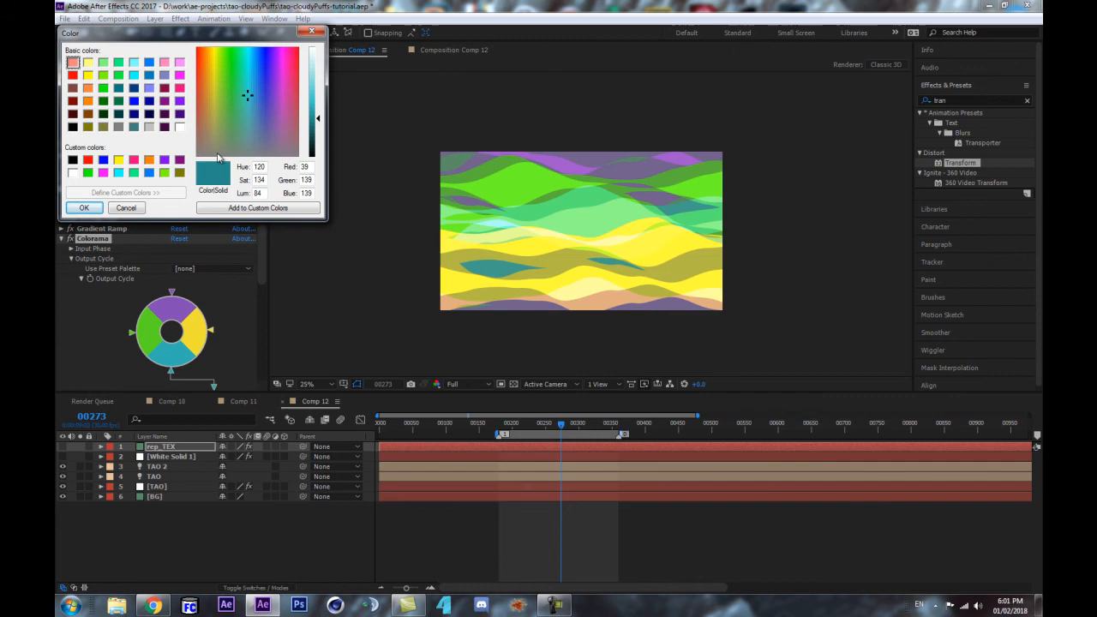
pyautogui.click(83, 209)
pyautogui.doubleClick(211, 330)
pyautogui.click(264, 106)
pyautogui.click(92, 212)
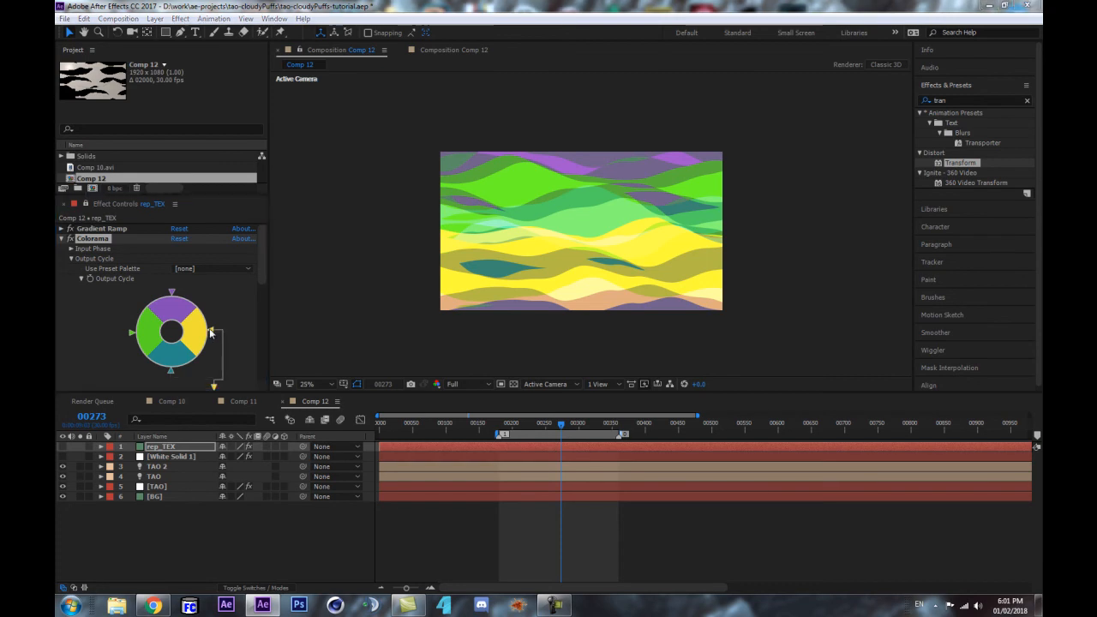
# Step: In rep_TEX's Colorama output cycle, change the yellow colour to mint green and the purple colour to dark slate, RGB 70, 94, 91
pyautogui.doubleClick(210, 333)
pyautogui.doubleClick(172, 293)
pyautogui.moveTo(228, 118); pyautogui.dragTo(246, 142)
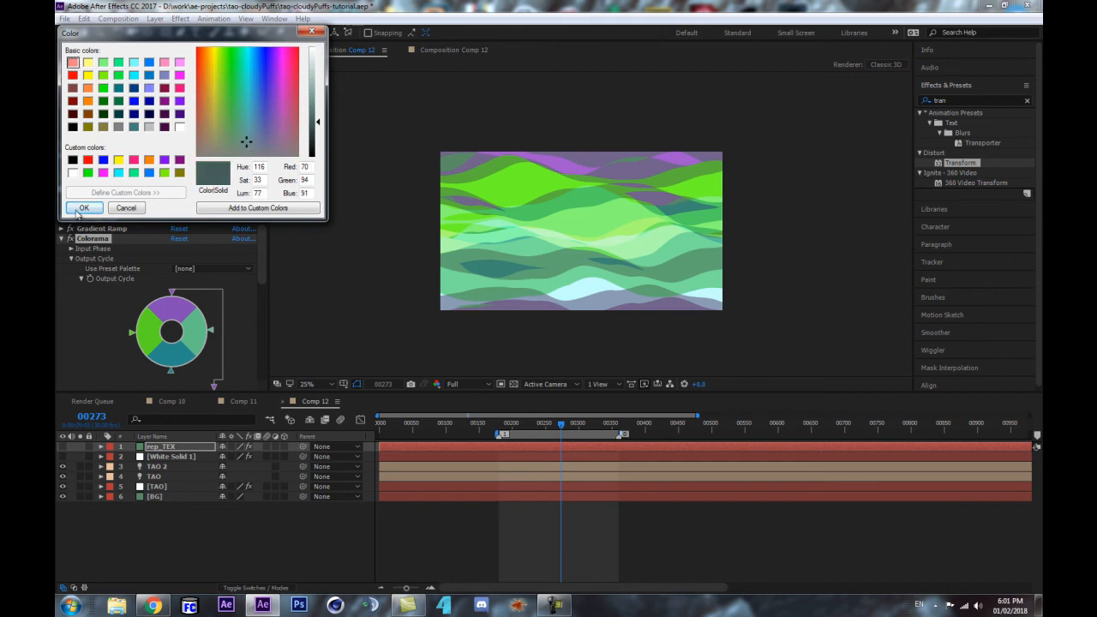
pyautogui.click(82, 209)
# Step: Preview the recoloured ribbon animation and return to frame 179 at the start of the work area
pyautogui.moveTo(561, 422); pyautogui.dragTo(541, 422)
pyautogui.click(314, 540)
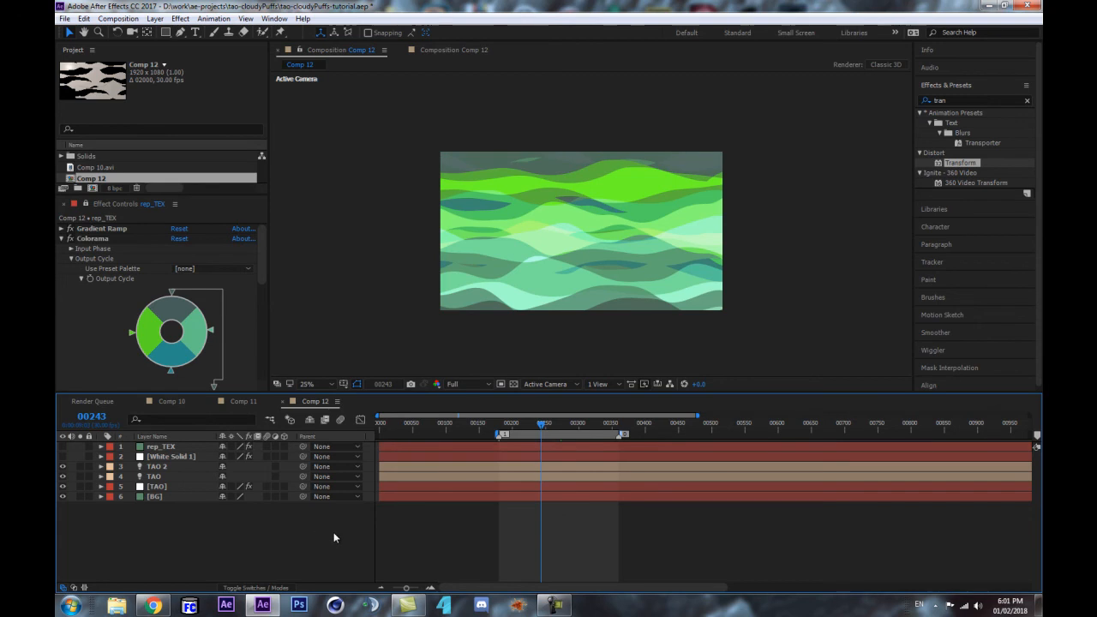
pyautogui.press('space')
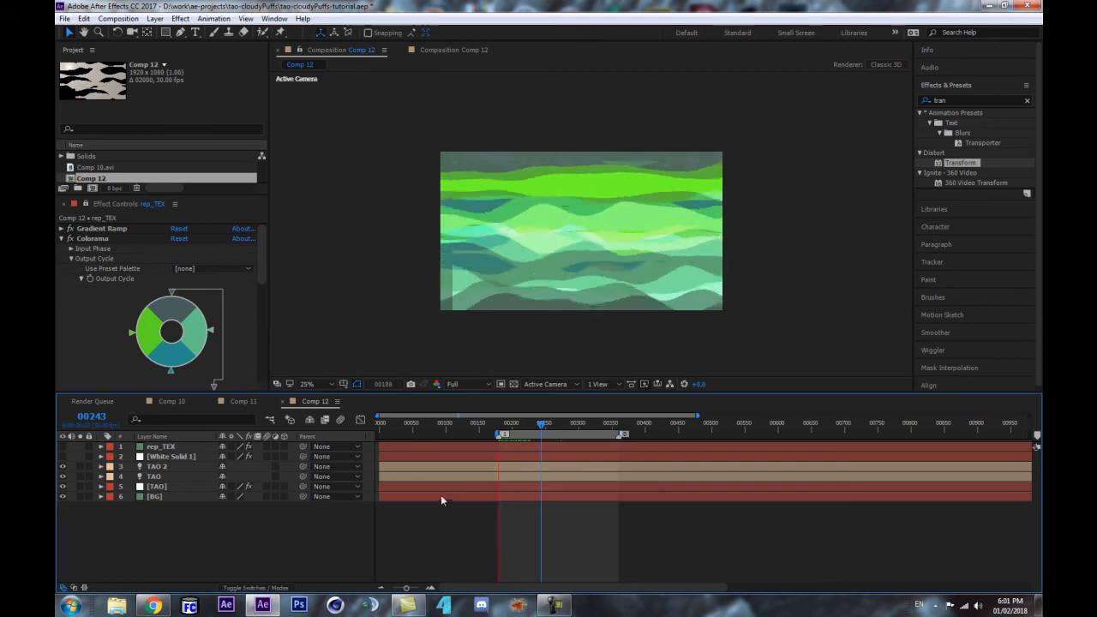
pyautogui.click(505, 424)
pyautogui.moveTo(505, 426)
pyautogui.mouseDown()
pyautogui.moveTo(513, 437)
pyautogui.moveTo(498, 436)
pyautogui.mouseUp()
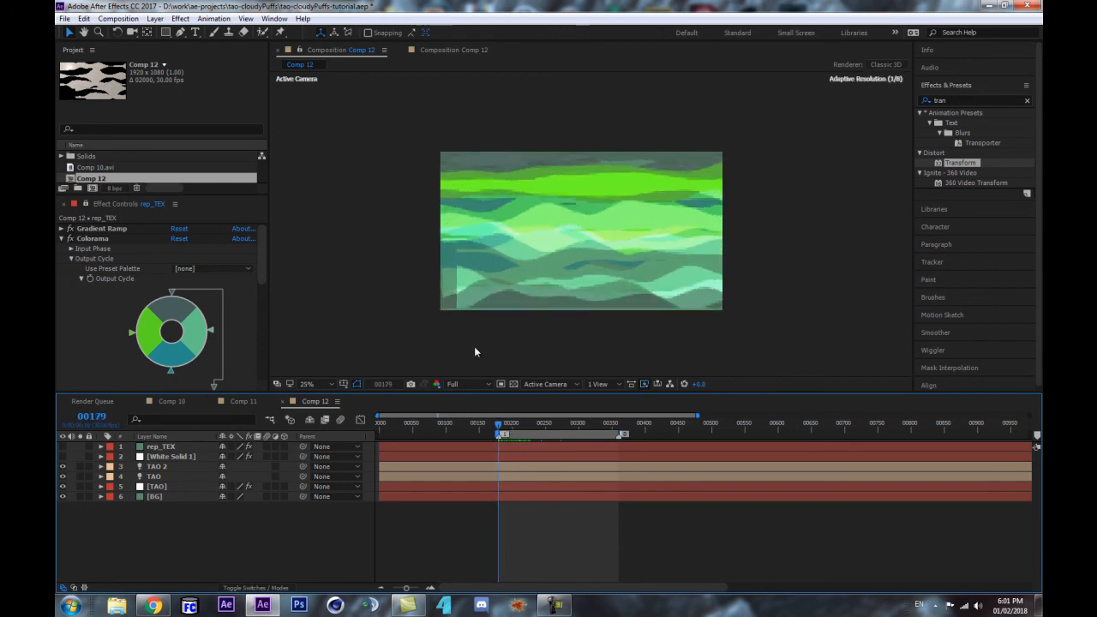
# Step: Set the expression on the TAO layer's OAS World Pos X to time*760 and check the ribbons at frame 327
pyautogui.click(160, 497)
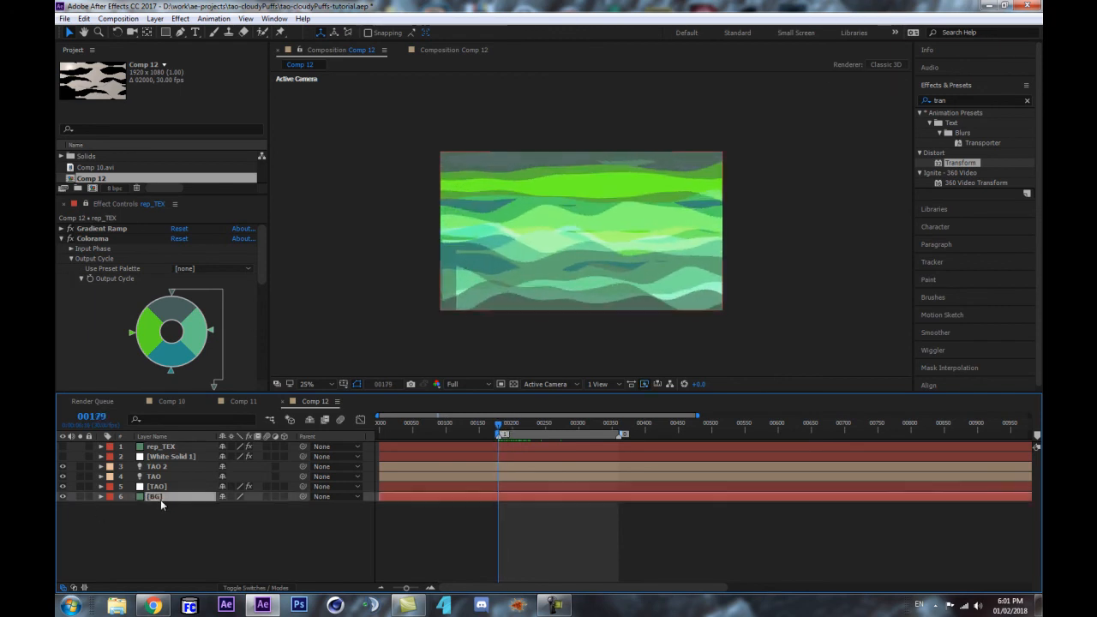
pyautogui.click(185, 488)
pyautogui.press('u')
pyautogui.press('u')
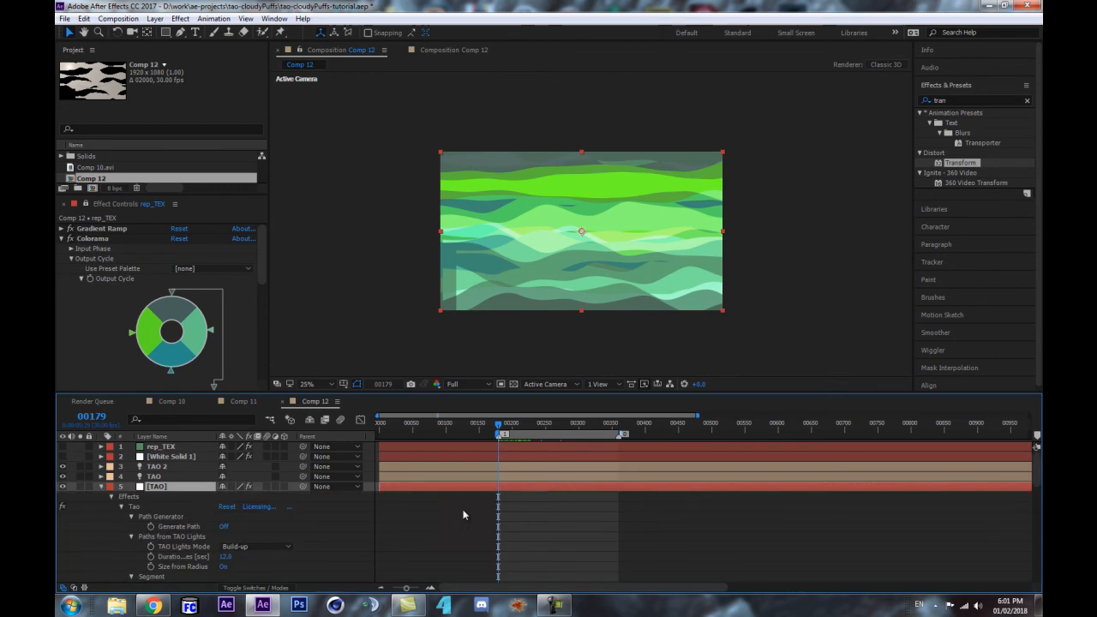
pyautogui.scroll(-8, 426, 555)
pyautogui.click(402, 511)
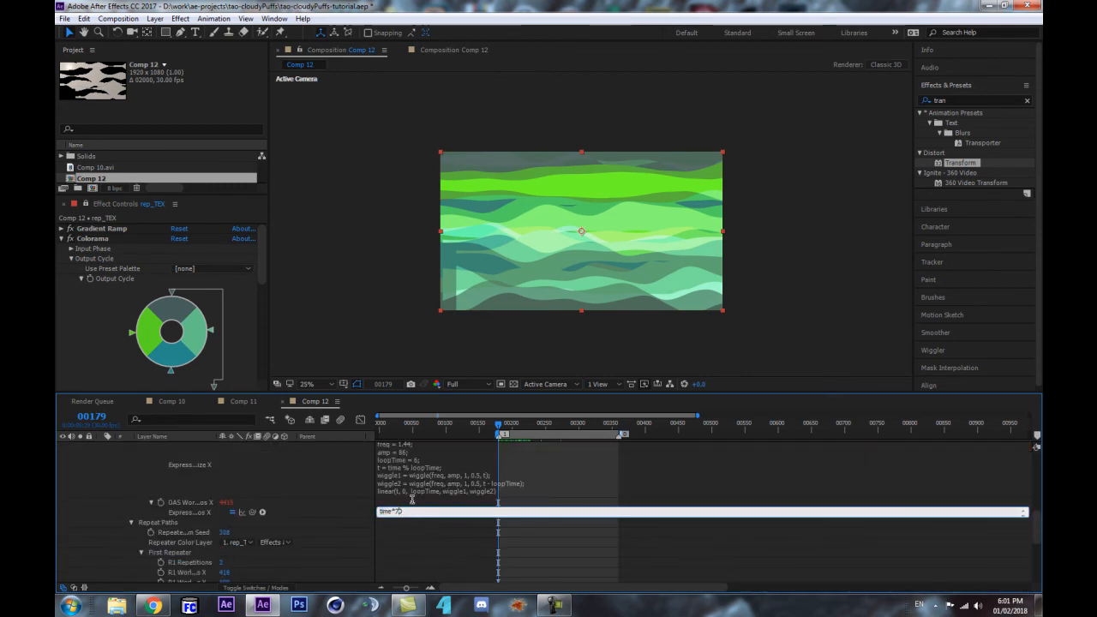
pyautogui.write('6')
pyautogui.click(321, 491)
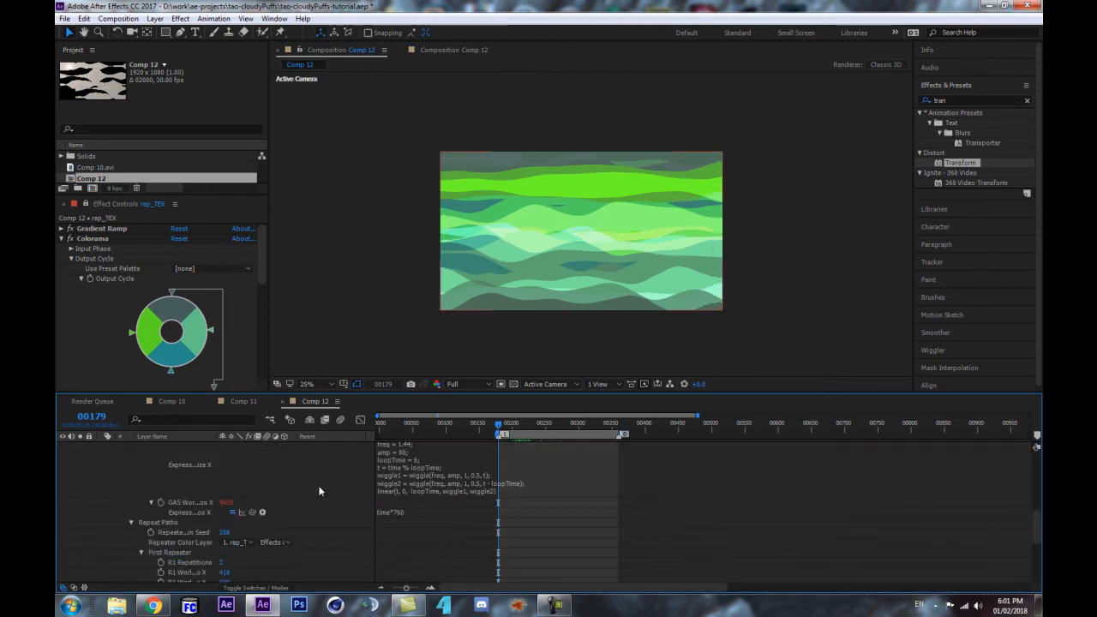
pyautogui.click(553, 430)
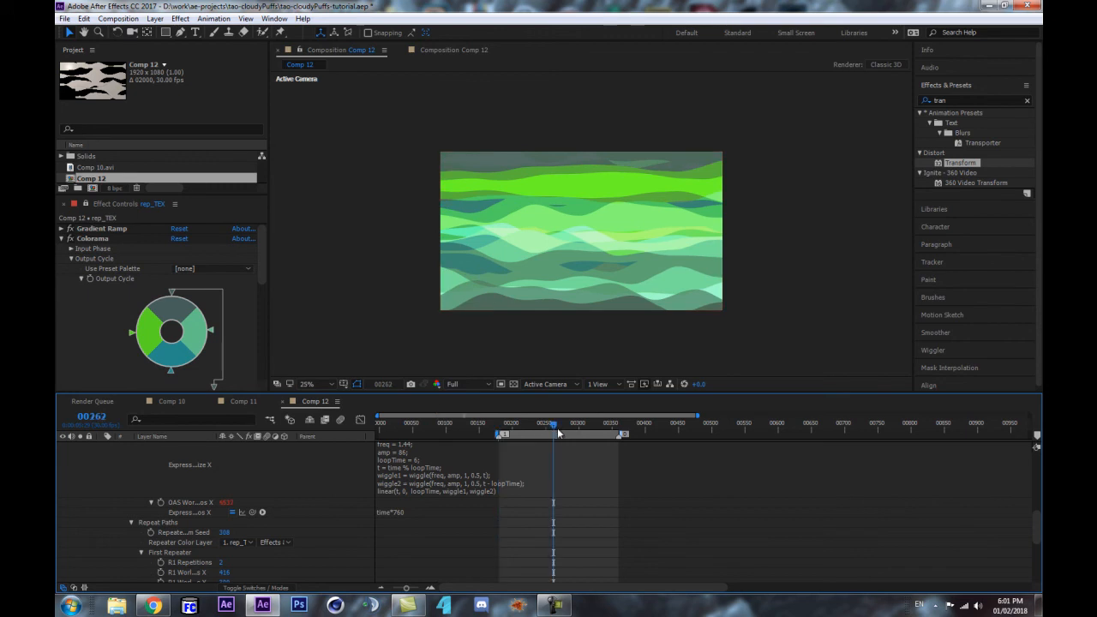
pyautogui.moveTo(569, 435); pyautogui.dragTo(598, 433)
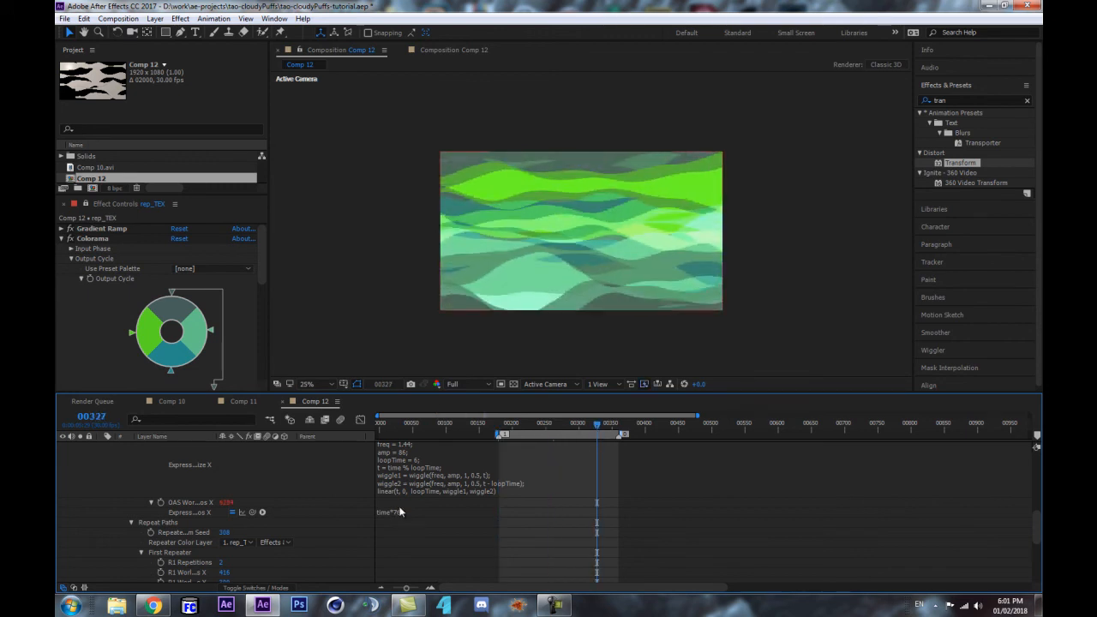
# Step: On White Solid 1, set the freq1 slider to 3.3 and the amp1 slider to 196
pyautogui.scroll(3, 409, 497)
pyautogui.scroll(5, 410, 502)
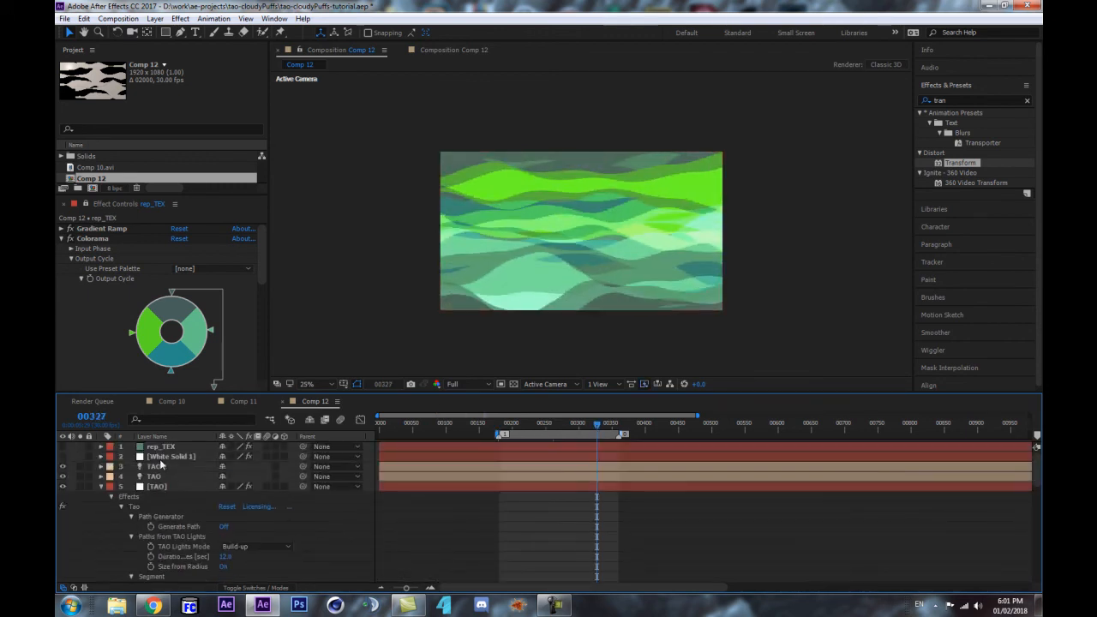
pyautogui.click(161, 460)
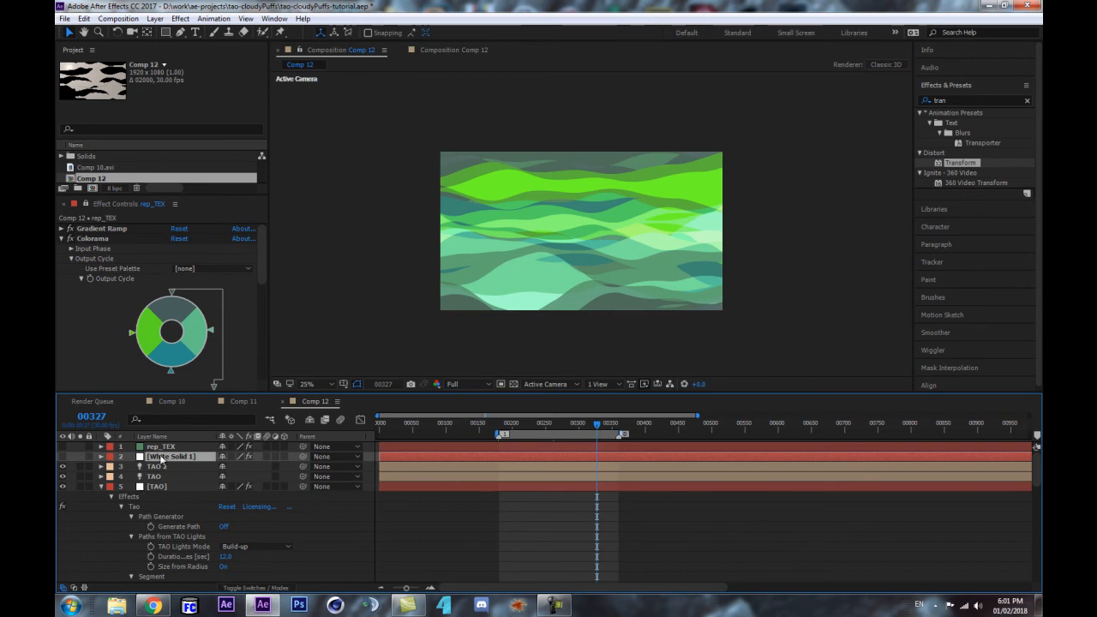
pyautogui.click(103, 204)
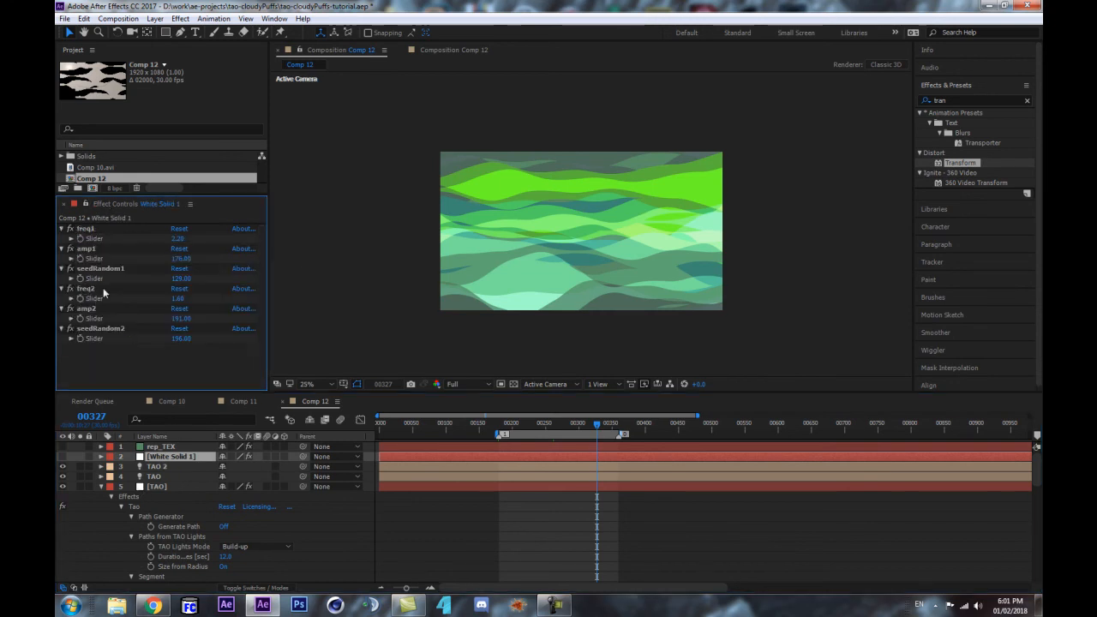
pyautogui.click(177, 239)
pyautogui.write('3.3')
pyautogui.press('Return')
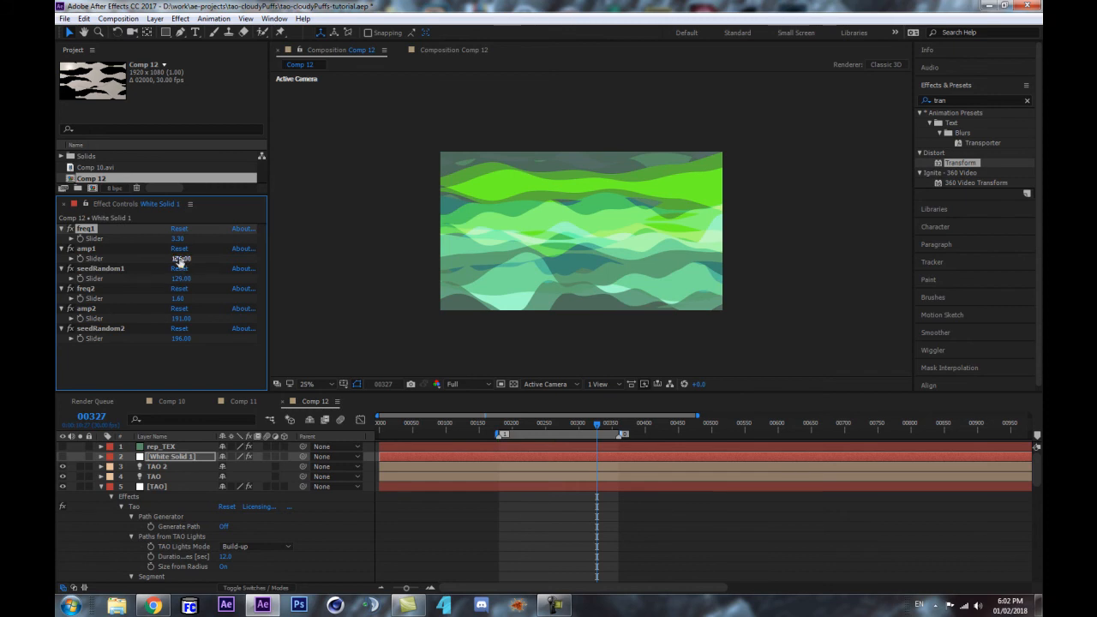
pyautogui.moveTo(181, 258); pyautogui.dragTo(209, 257)
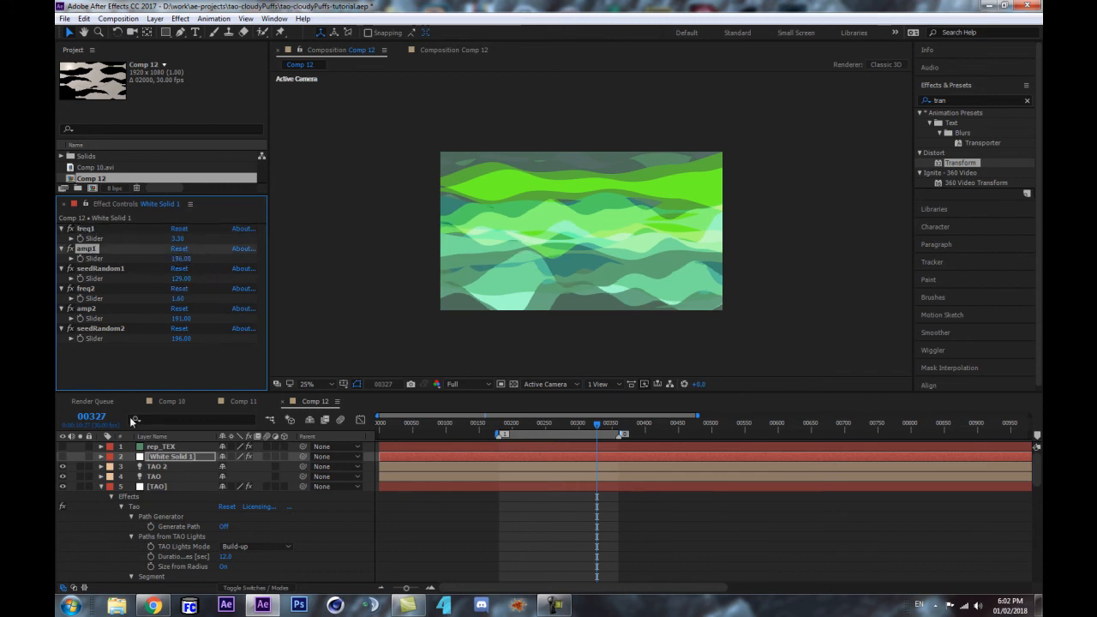
# Step: Set White Solid 1's seedRandom1 slider to 203 and seedRandom2 slider to 346, and preview the animation from frame 272
pyautogui.moveTo(175, 278); pyautogui.dragTo(326, 279)
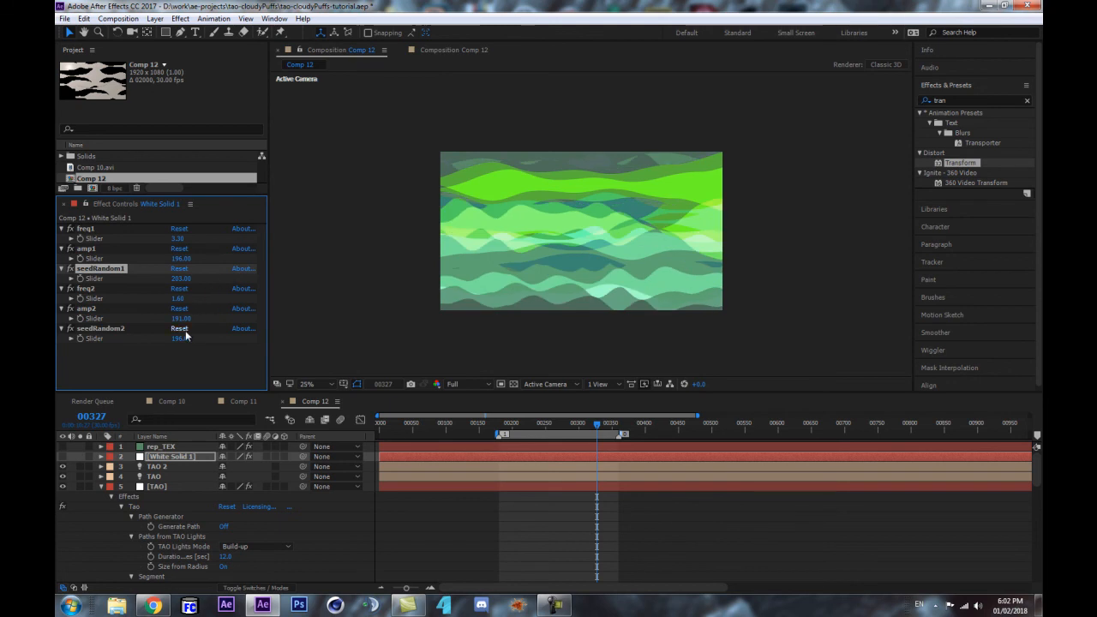
pyautogui.moveTo(177, 339); pyautogui.dragTo(272, 328)
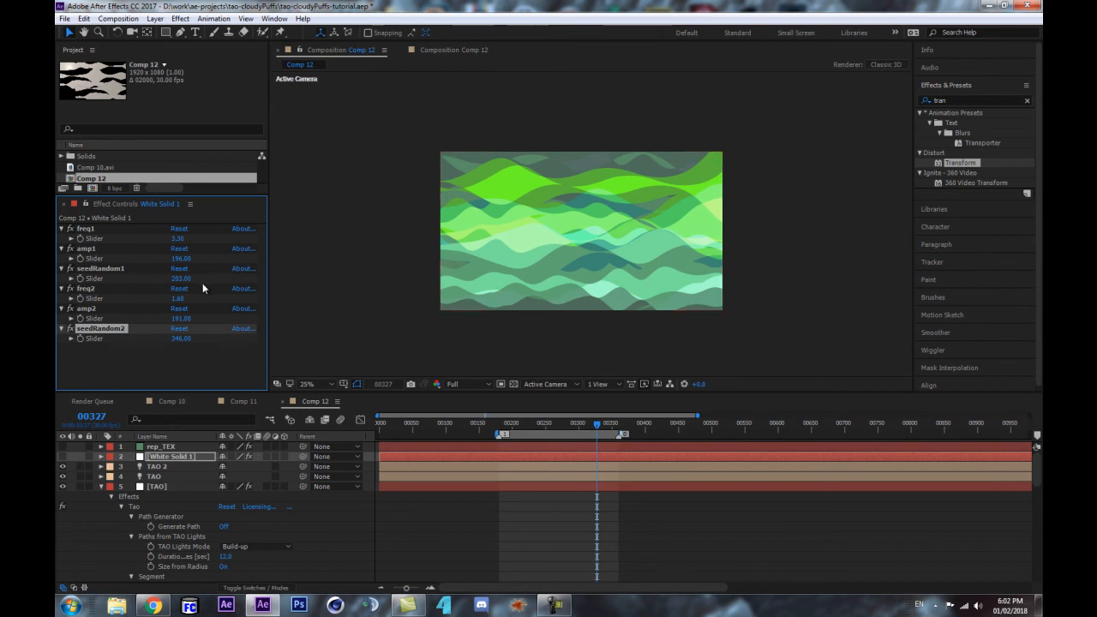
pyautogui.moveTo(593, 429); pyautogui.dragTo(561, 429)
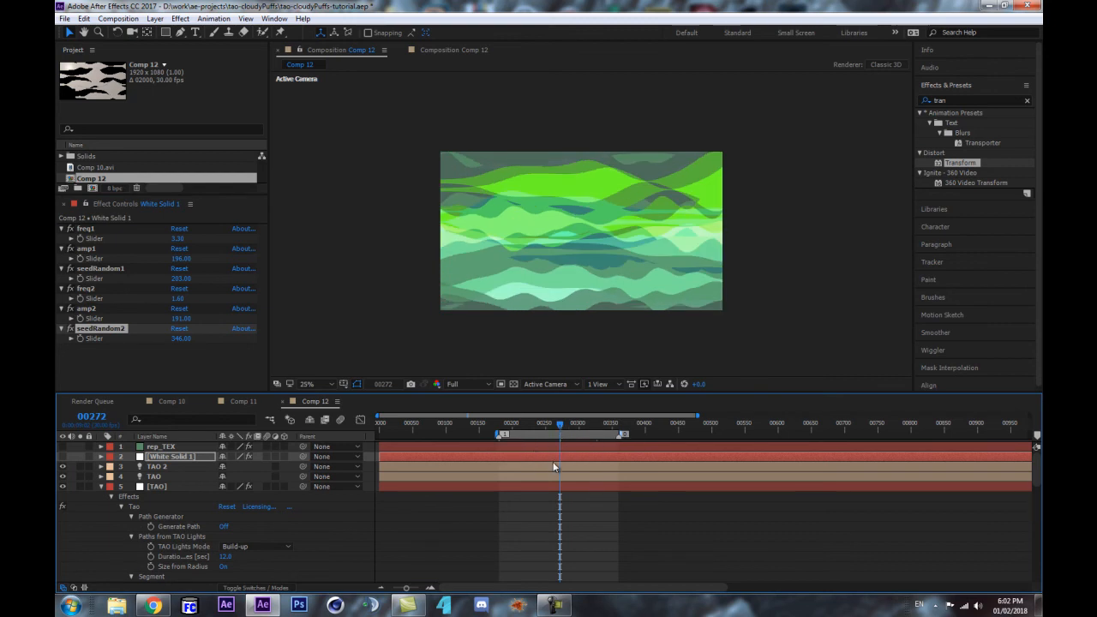
pyautogui.press('space')
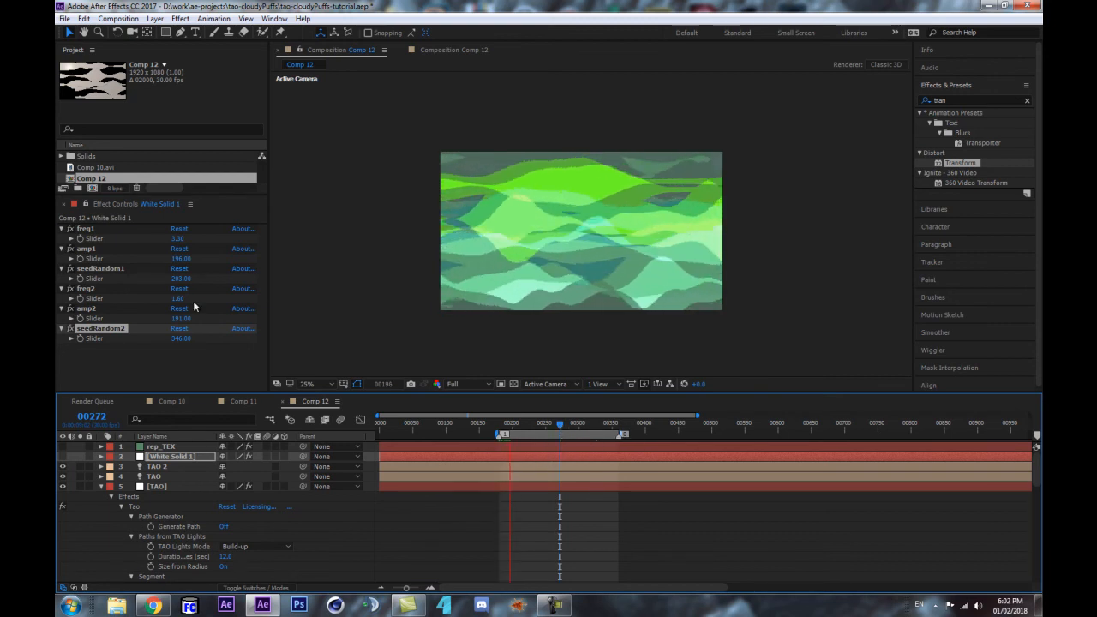
pyautogui.press('space')
# Step: Set White Solid 1's freq1 slider to 2.8
pyautogui.click(178, 239)
pyautogui.write('2.8')
pyautogui.press('Return')
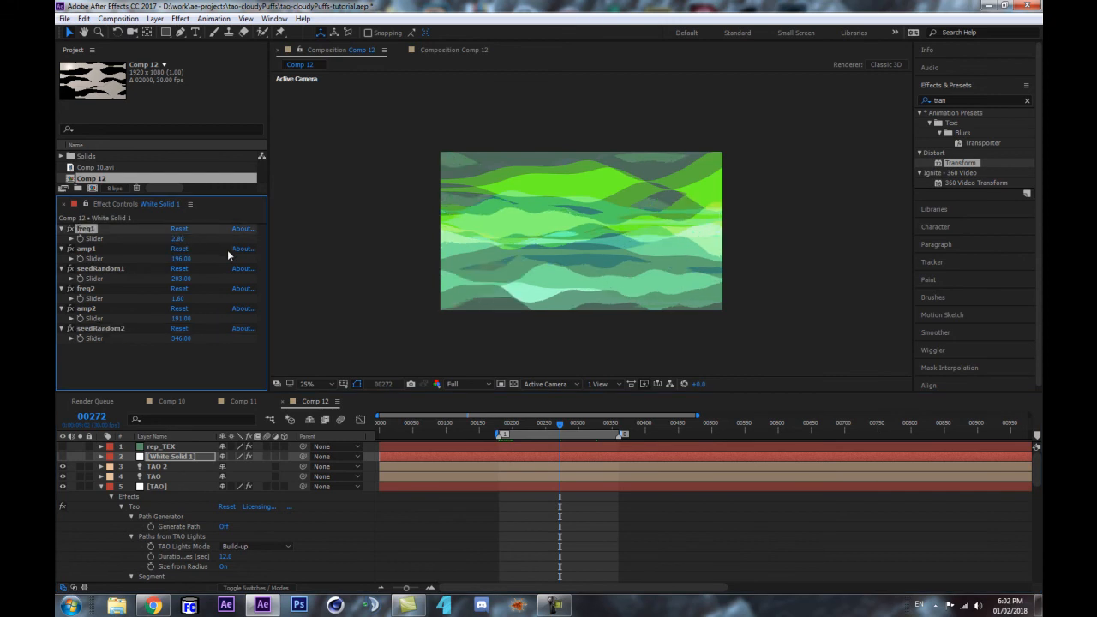
# Step: Change the seedRandom value in the TAO layer's OAS Size X expression to 14545
pyautogui.scroll(-10, 412, 500)
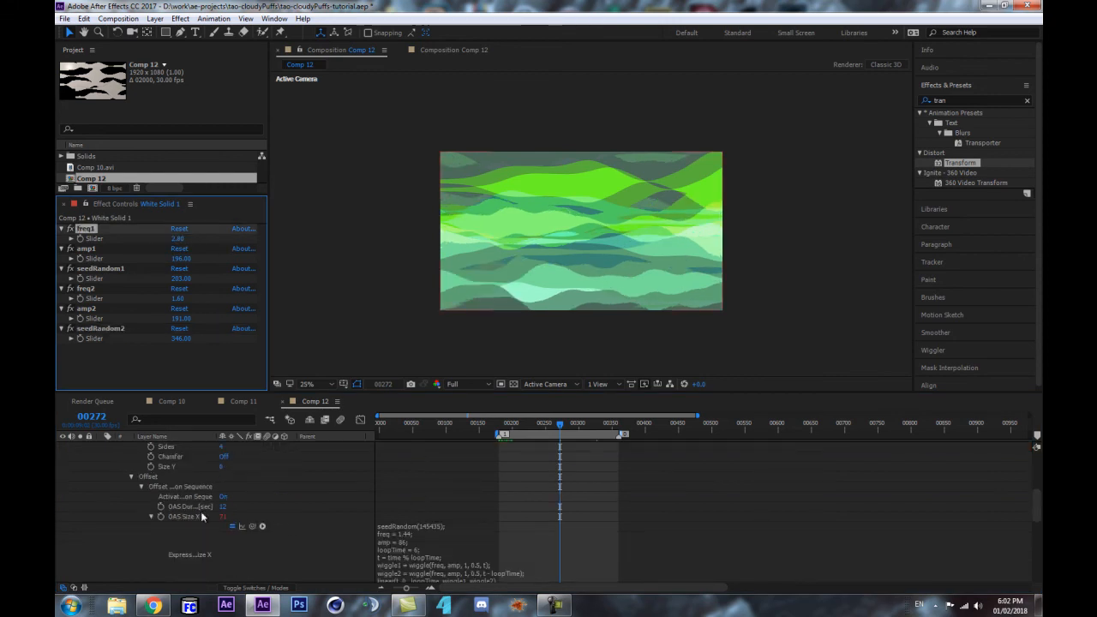
pyautogui.click(437, 526)
pyautogui.click(439, 524)
pyautogui.click(286, 556)
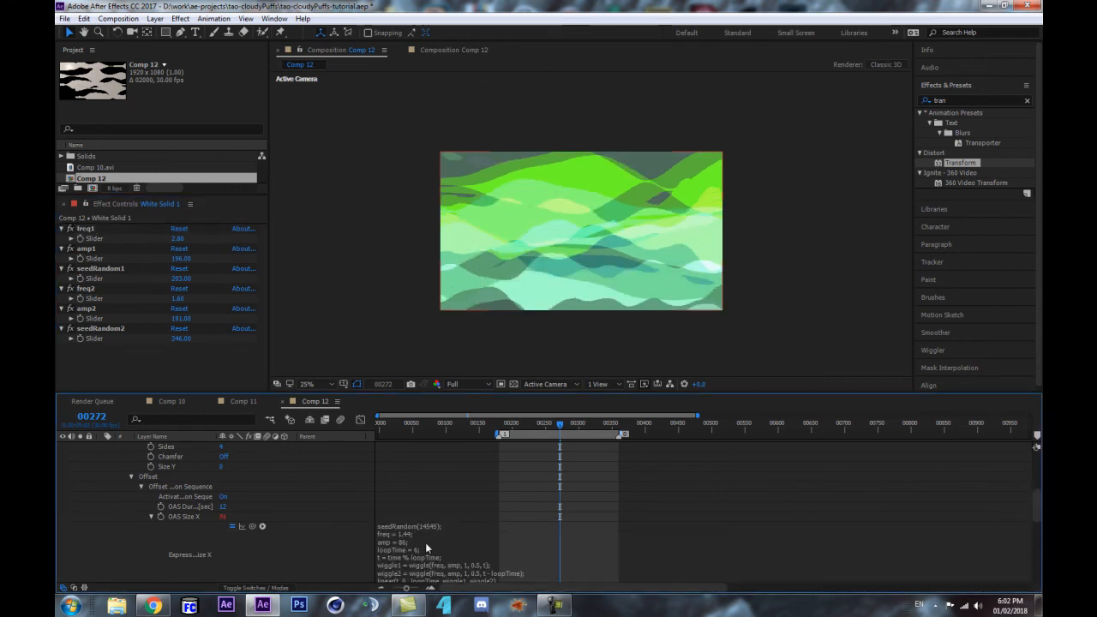
# Step: Set freq to 1.24 in the TAO layer's OAS Size X expression and preview the animation
pyautogui.click(409, 534)
pyautogui.press('BackSpace')
pyautogui.write('1')
pyautogui.click(291, 542)
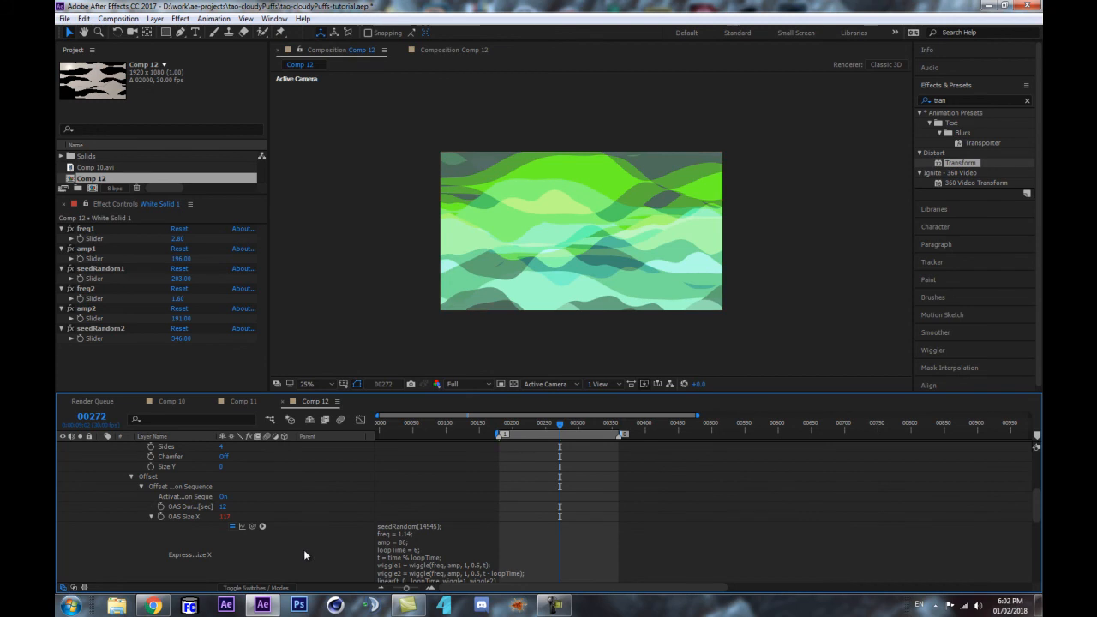
pyautogui.press('space')
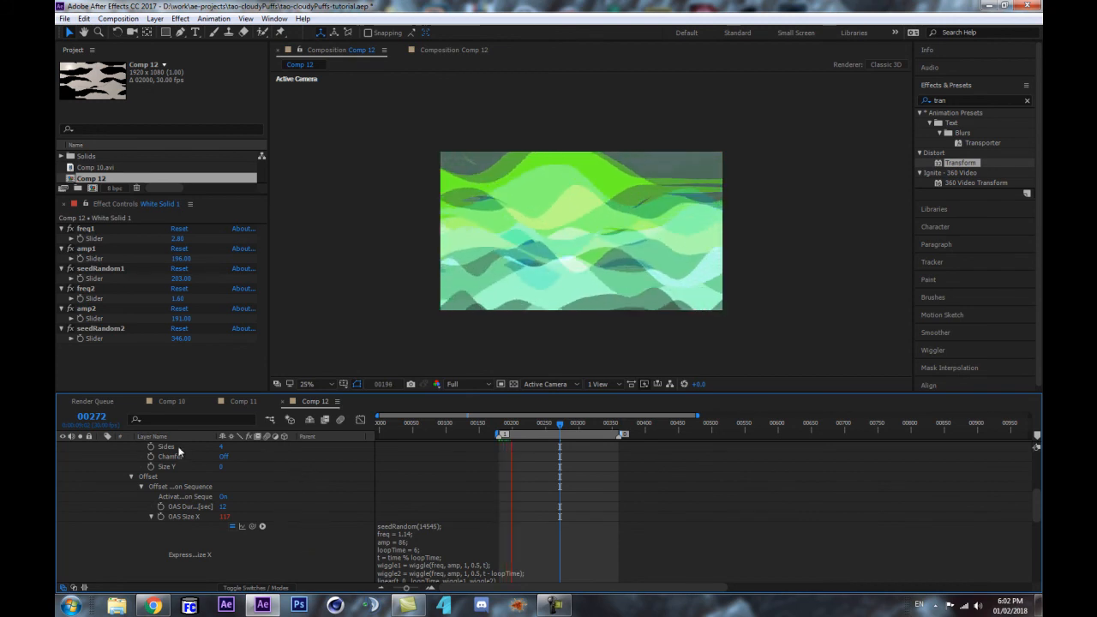
pyautogui.press('space')
# Step: Collapse the TAO layer's timeline properties and look through its Tao effect's First Repeater settings
pyautogui.scroll(10, 143, 456)
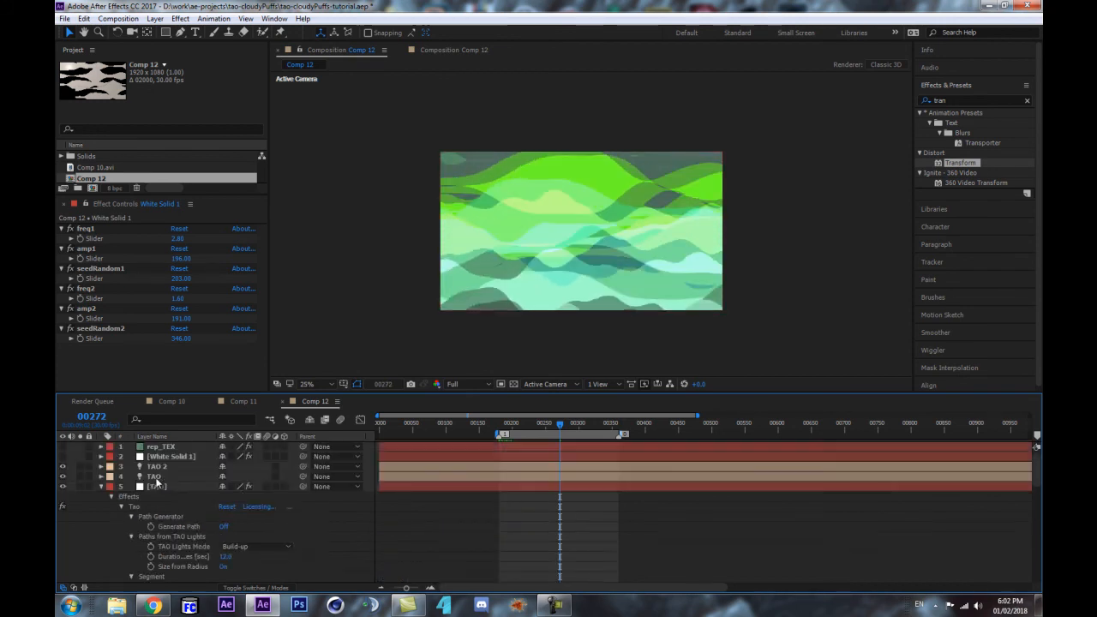
pyautogui.click(163, 485)
pyautogui.press('u')
pyautogui.moveTo(260, 287); pyautogui.dragTo(261, 244)
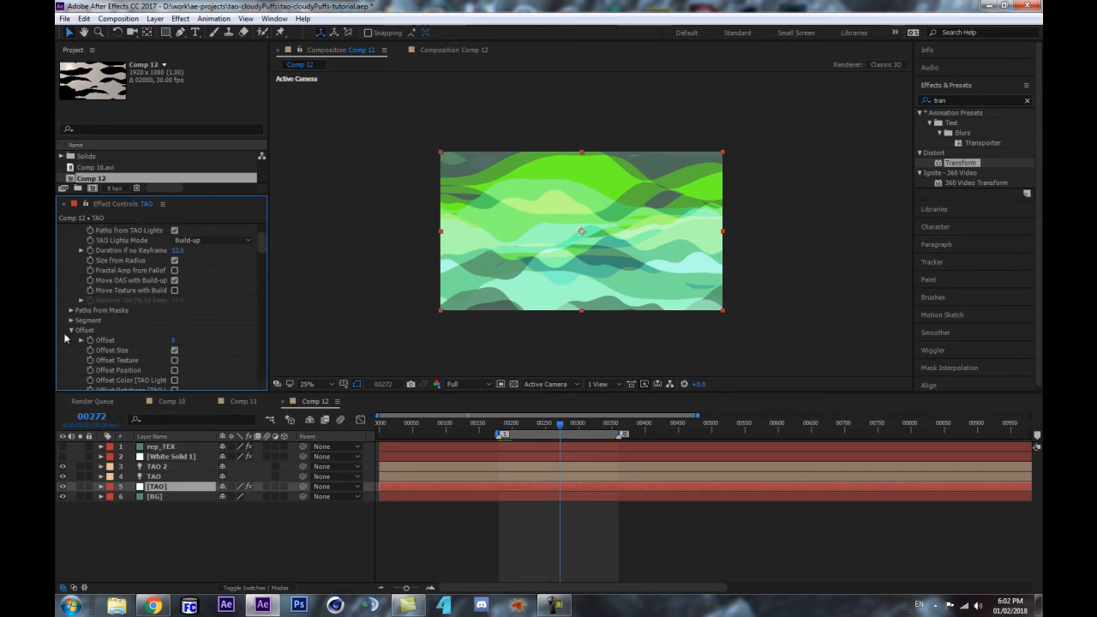
pyautogui.scroll(-10, 71, 334)
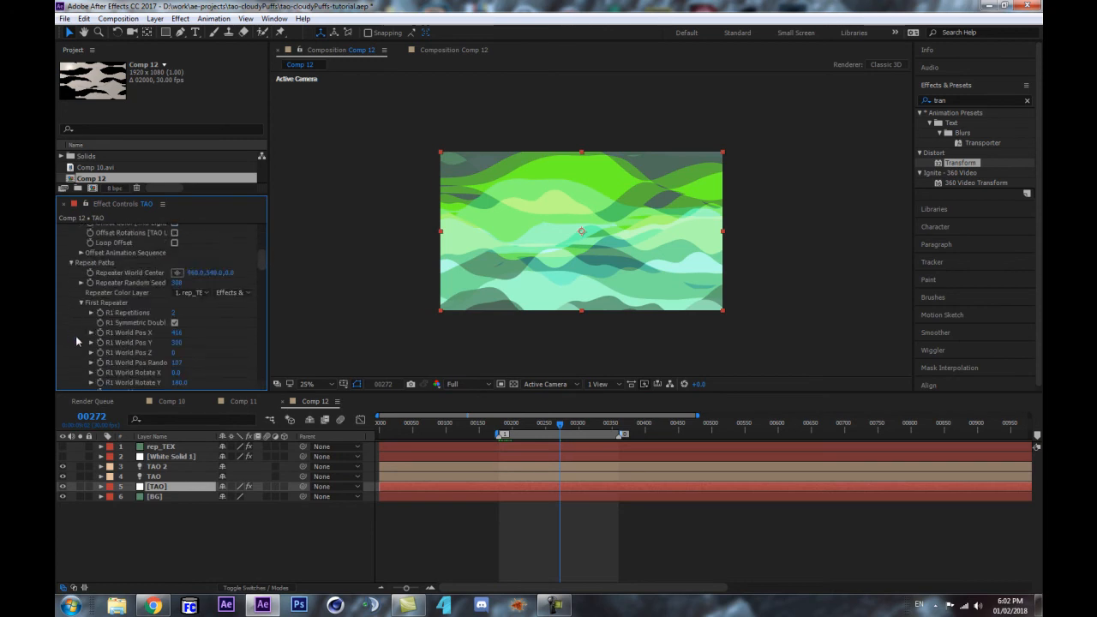
pyautogui.scroll(5, 158, 345)
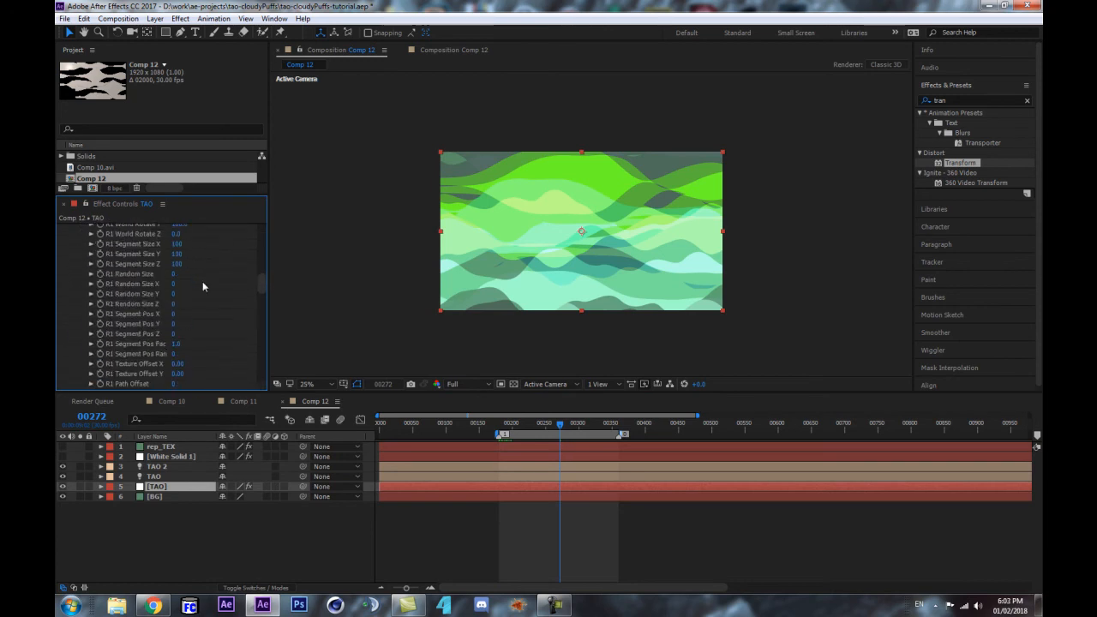
# Step: Set the TAO layer's R1 World Rotate Y to 0 and preview the animation
pyautogui.click(188, 303)
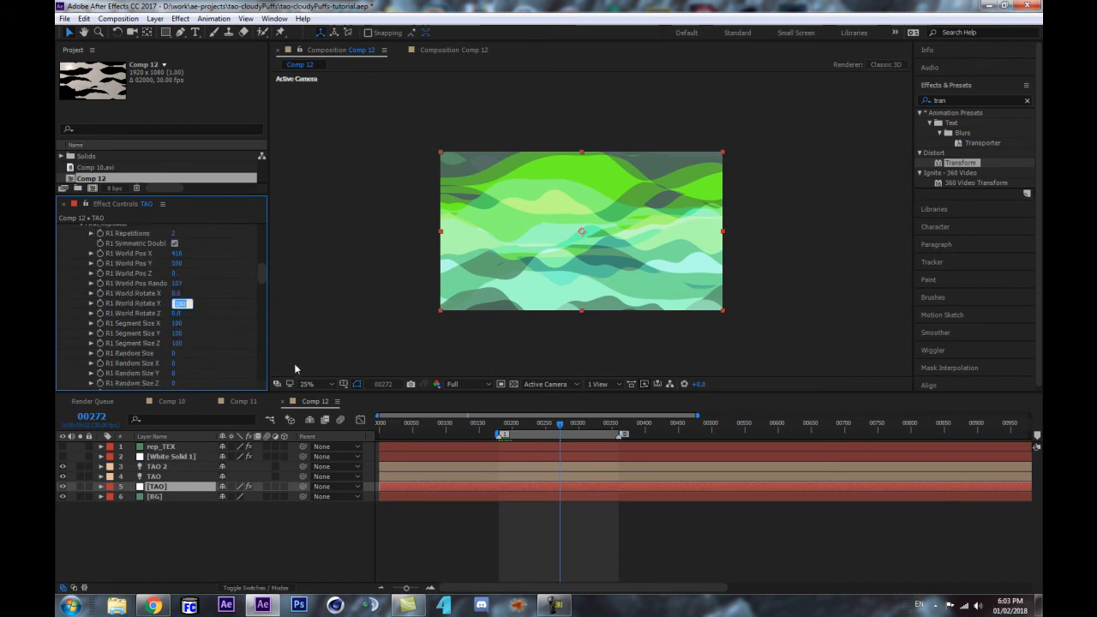
pyautogui.write('0')
pyautogui.press('Return')
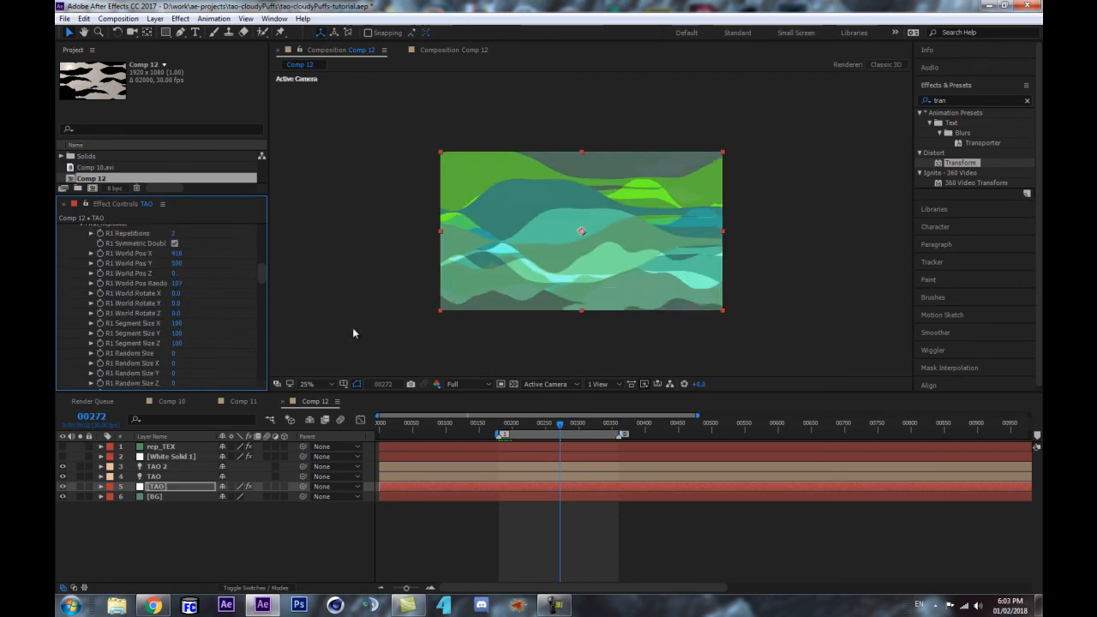
pyautogui.click(286, 541)
pyautogui.press('space')
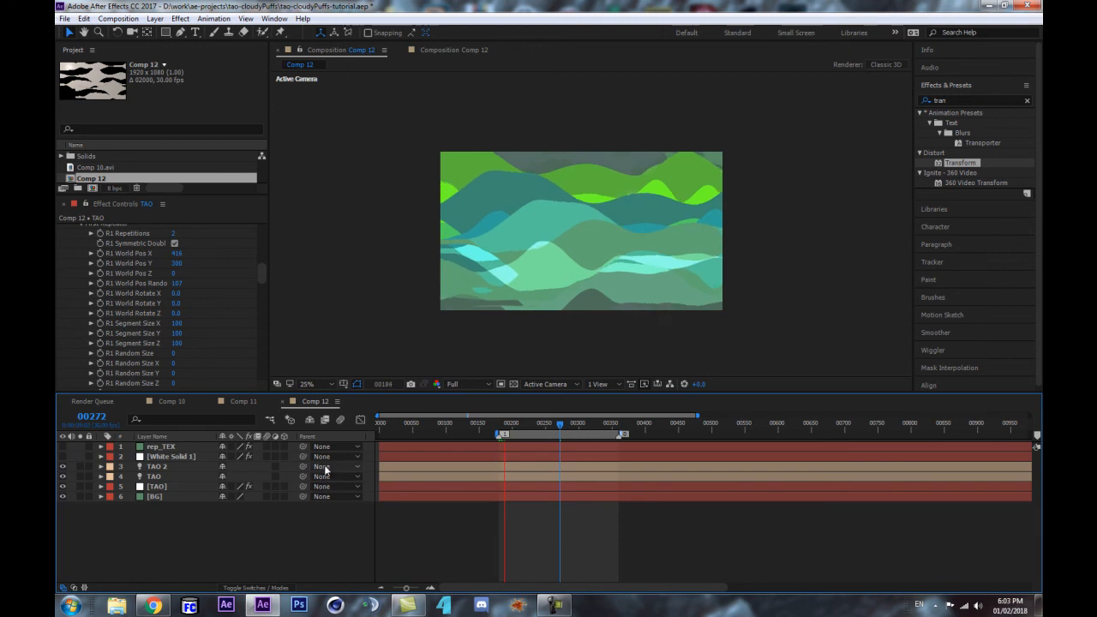
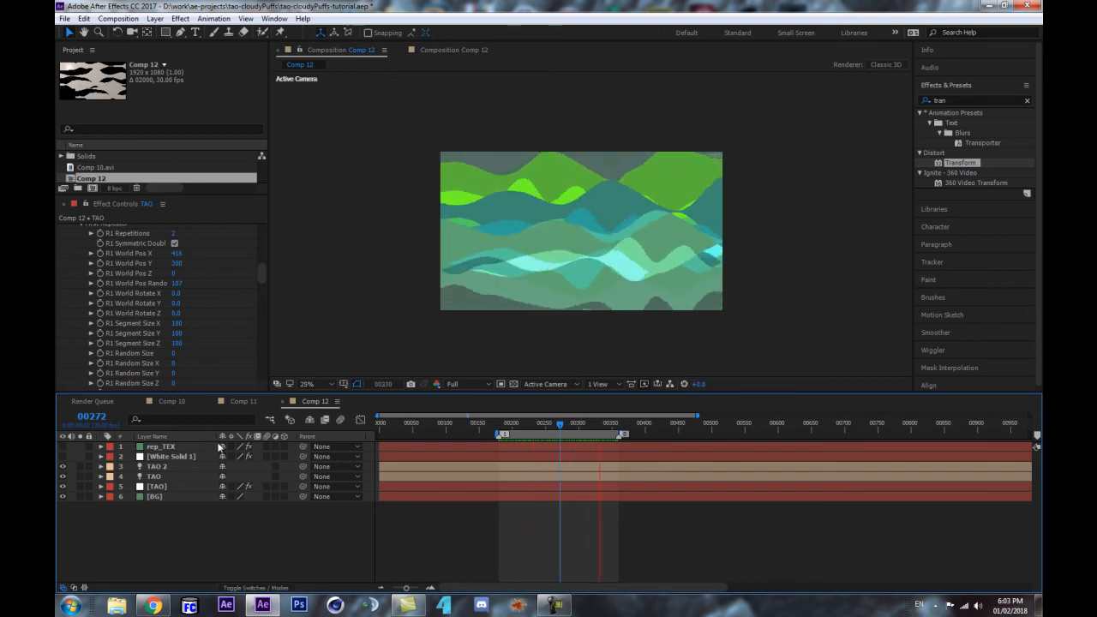
pyautogui.press('space')
# Step: Duplicate Comp 12 in the project and open the copy, Comp 13
pyautogui.click(144, 178)
pyautogui.hotkey('ctrl', 'd')
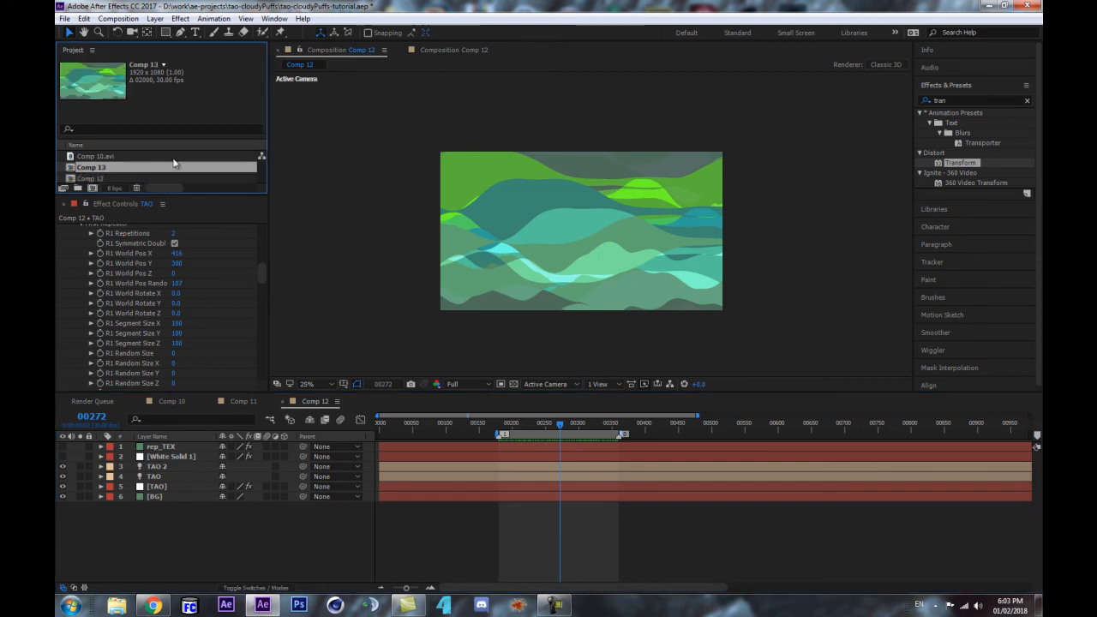
pyautogui.doubleClick(125, 169)
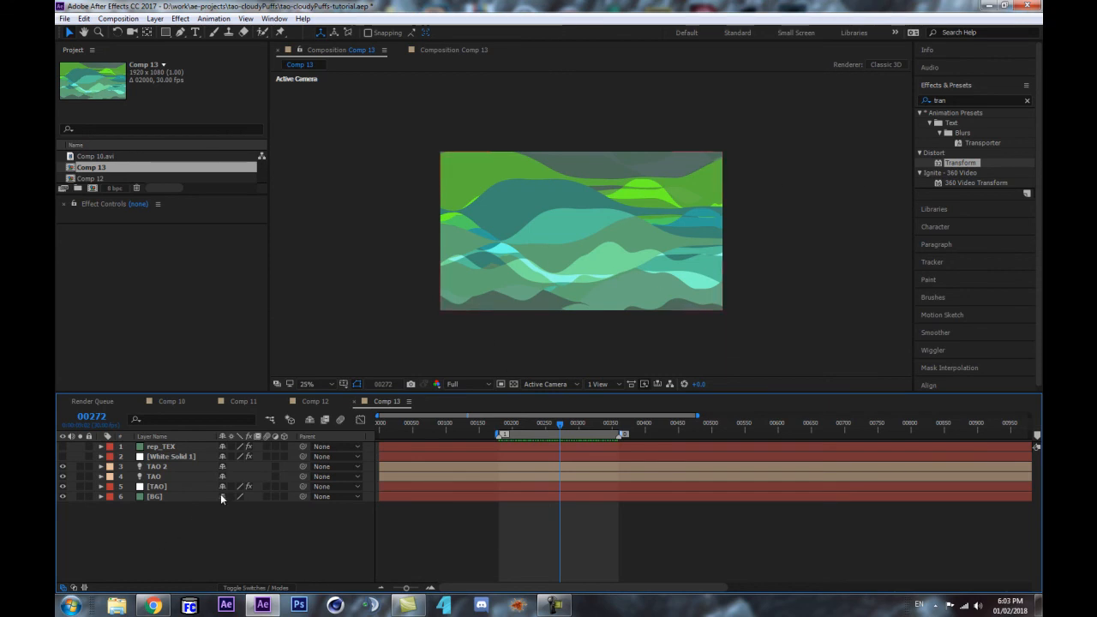
# Step: Set the start of Comp 13's work area to frame 360
pyautogui.moveTo(501, 426)
pyautogui.mouseDown()
pyautogui.moveTo(778, 426)
pyautogui.moveTo(499, 429)
pyautogui.mouseUp()
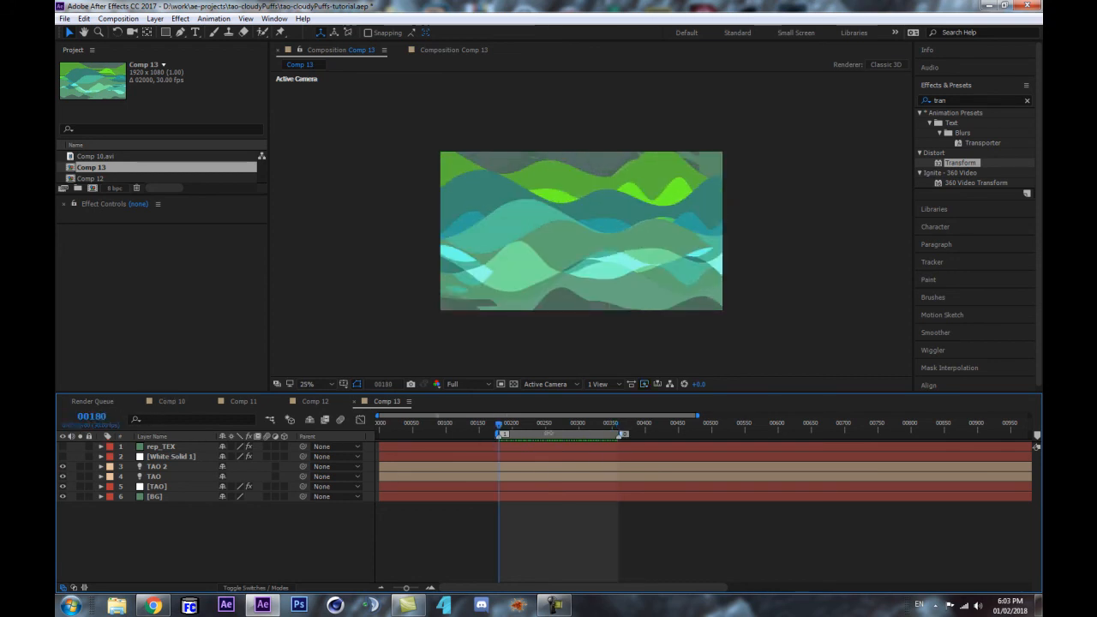
pyautogui.click(619, 424)
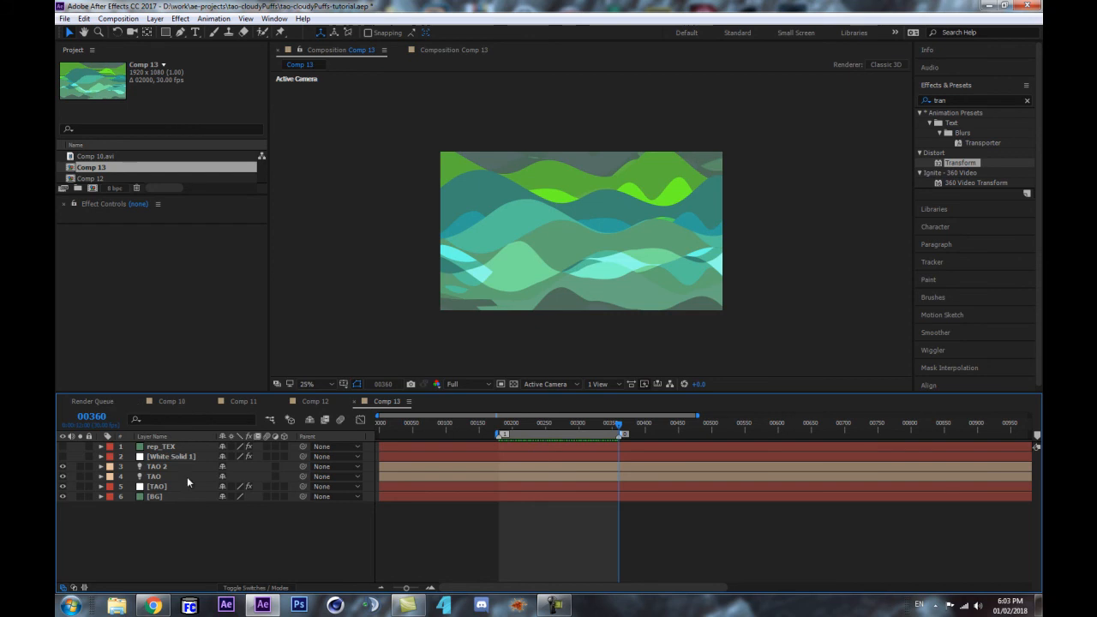
pyautogui.press('b')
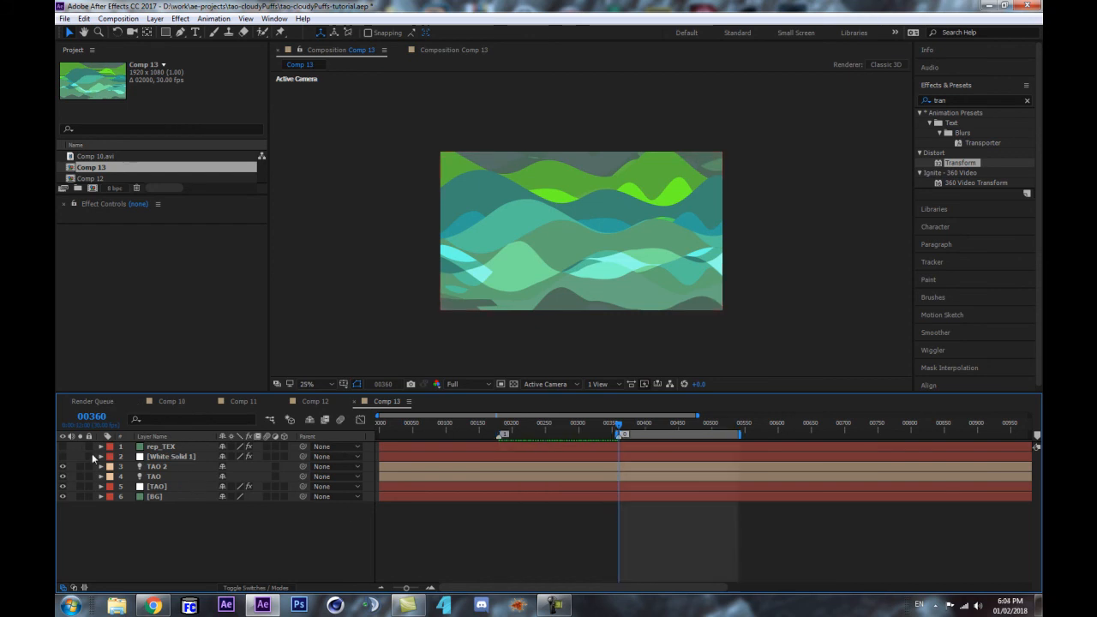
# Step: Place composition marker 0 at frame 720 and marker 1 at frame 360
pyautogui.click(84, 418)
pyautogui.write('7')
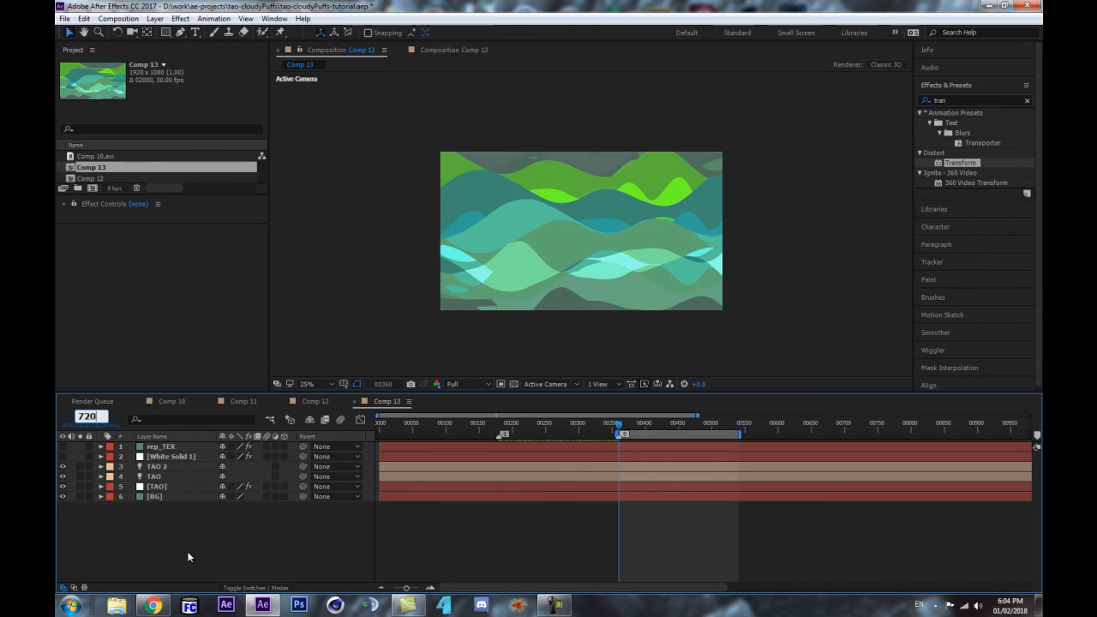
pyautogui.write('20')
pyautogui.press('Return')
pyautogui.press('KP_Multiply')
pyautogui.moveTo(639, 427); pyautogui.dragTo(618, 427)
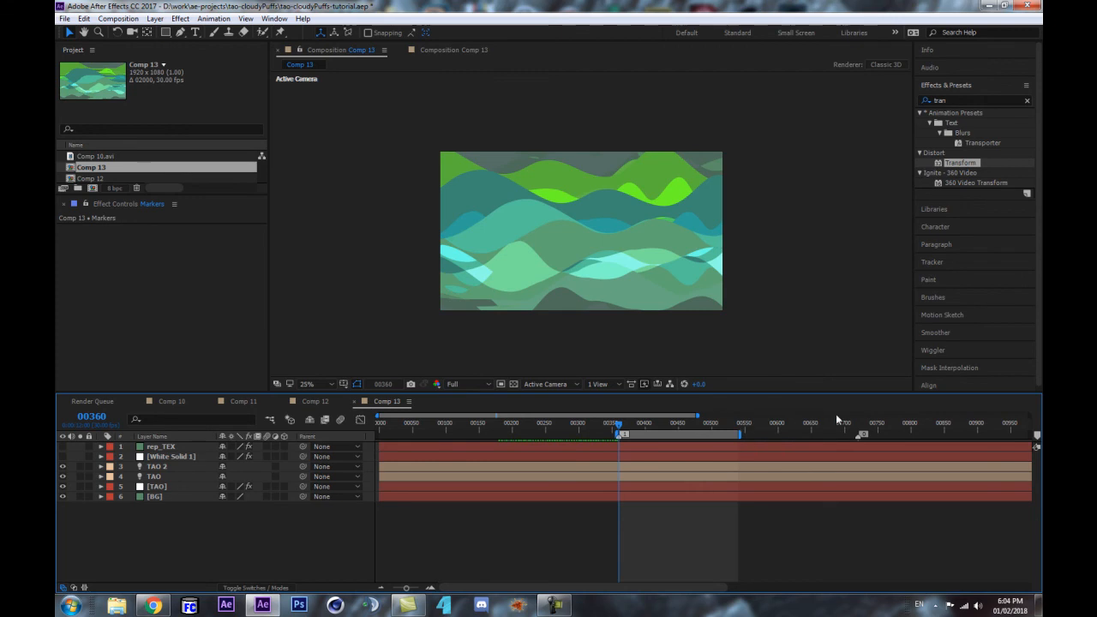
# Step: End the work area at frame 719 and return to the start marker at frame 360
pyautogui.click(859, 423)
pyautogui.click(91, 415)
pyautogui.write('719')
pyautogui.press('Return')
pyautogui.press('n')
pyautogui.moveTo(858, 426); pyautogui.dragTo(618, 440)
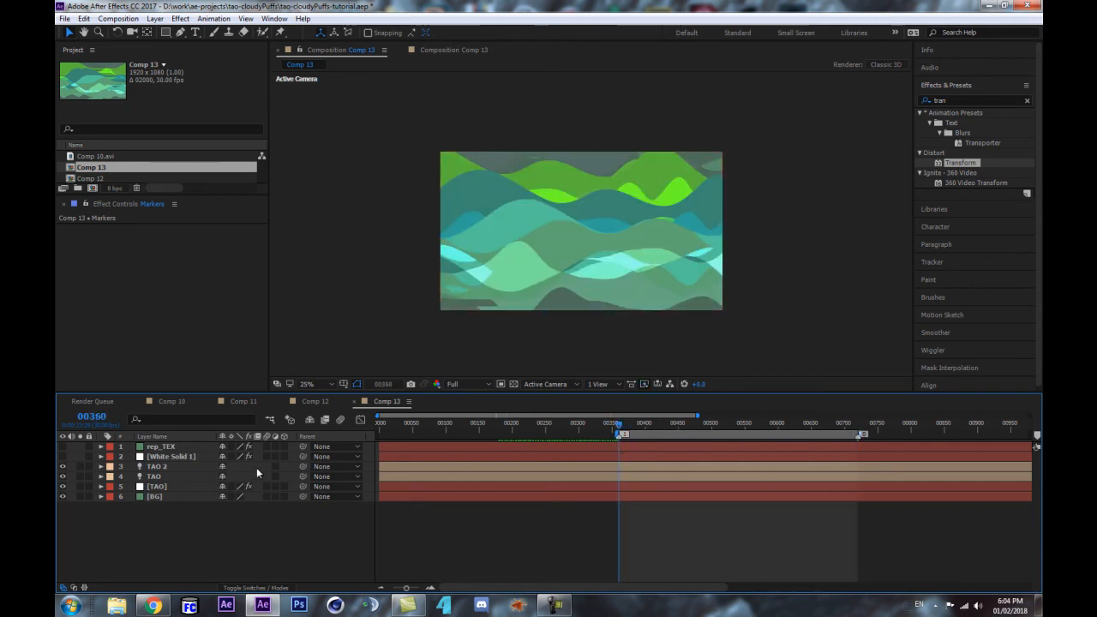
# Step: Set the TAO effect's Duration if no Keyframe to 12*2 in Paths from TAO Lights and preview the animation
pyautogui.click(160, 448)
pyautogui.click(154, 497)
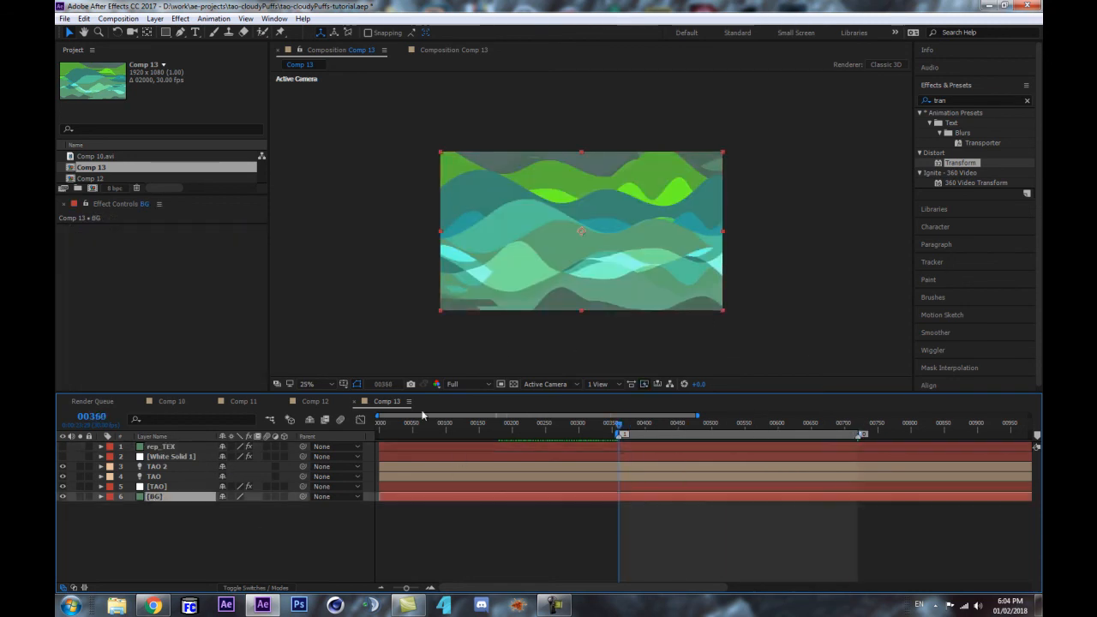
pyautogui.click(158, 487)
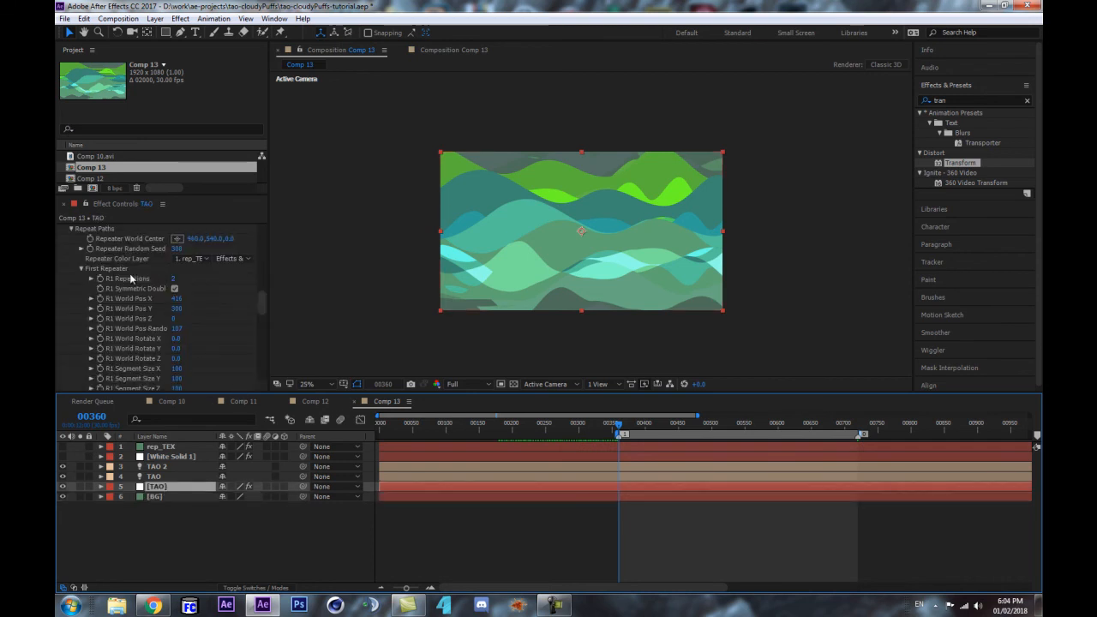
pyautogui.moveTo(696, 424); pyautogui.dragTo(726, 424)
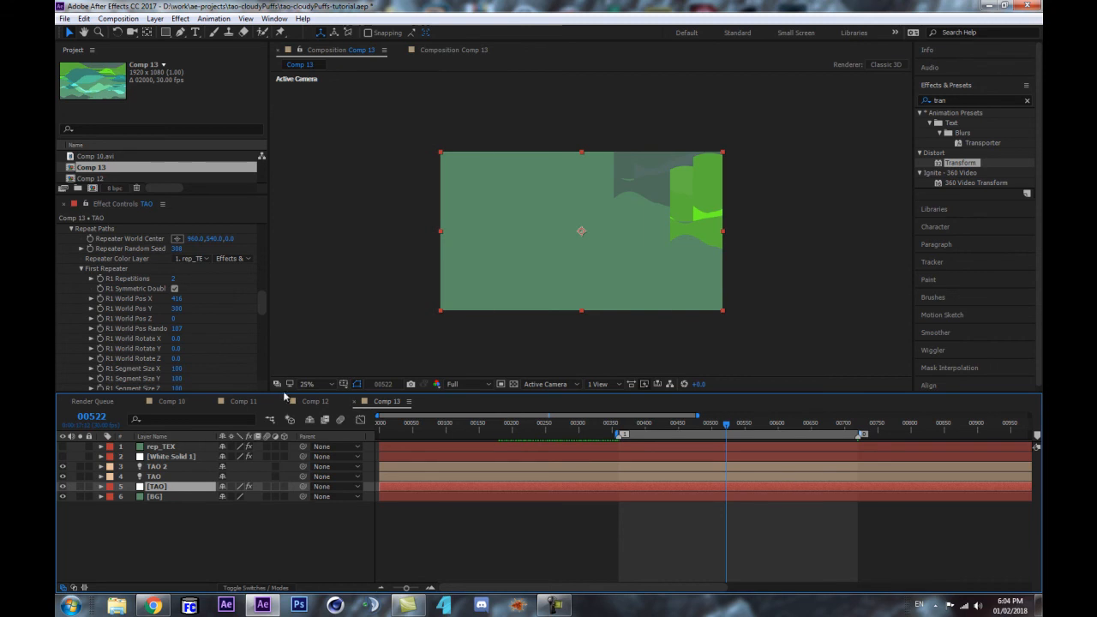
pyautogui.scroll(3, 133, 317)
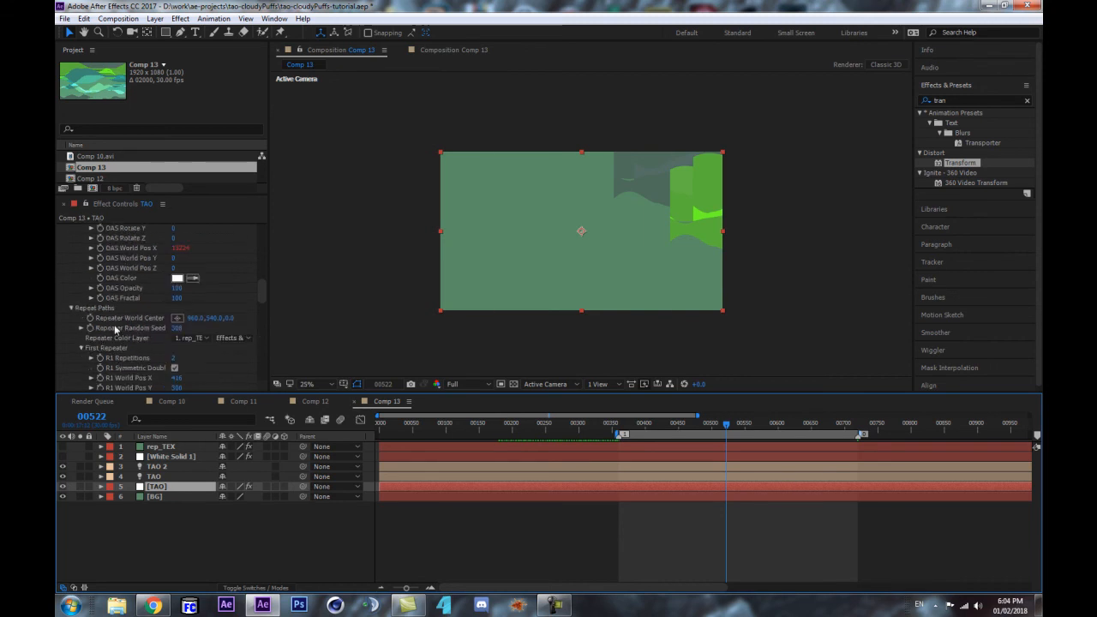
pyautogui.scroll(5, 143, 344)
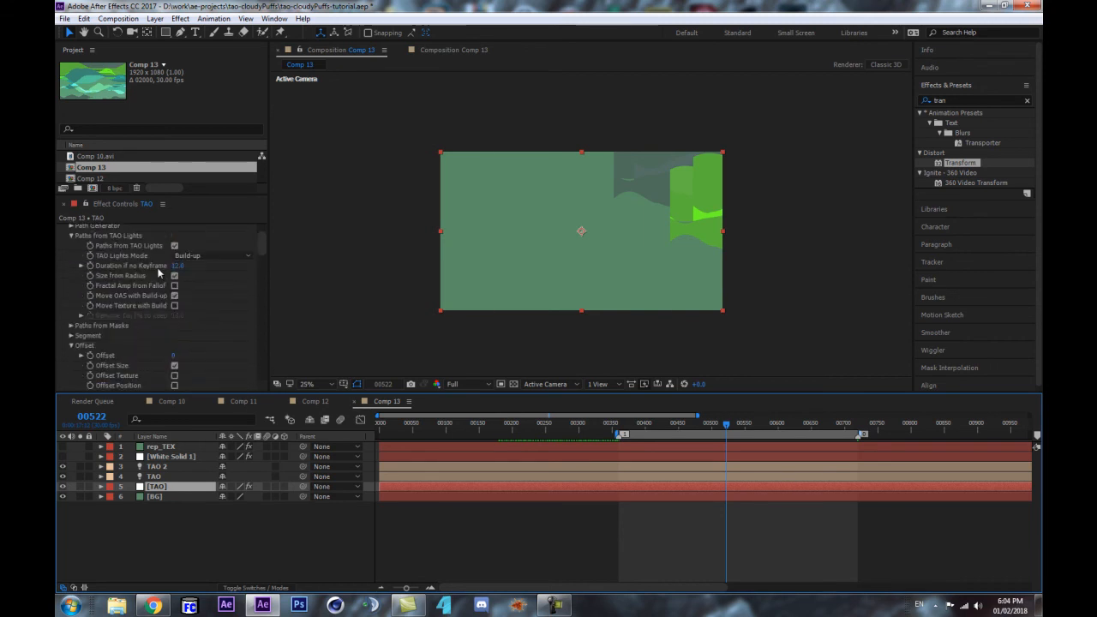
pyautogui.click(177, 265)
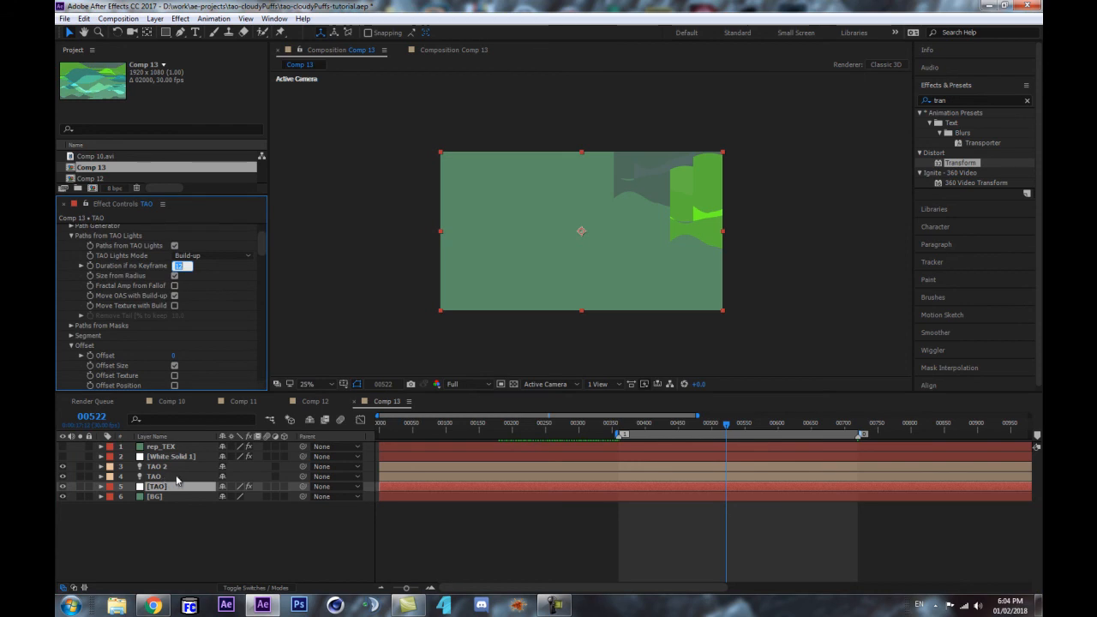
pyautogui.press('Right')
pyautogui.write('*')
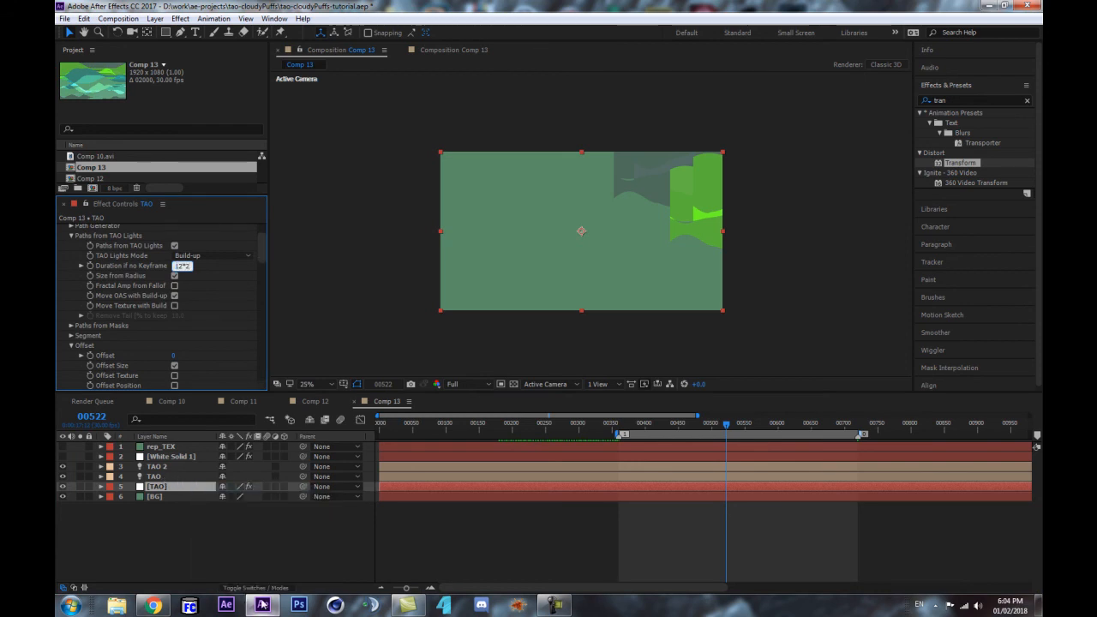
pyautogui.write('2')
pyautogui.press('Return')
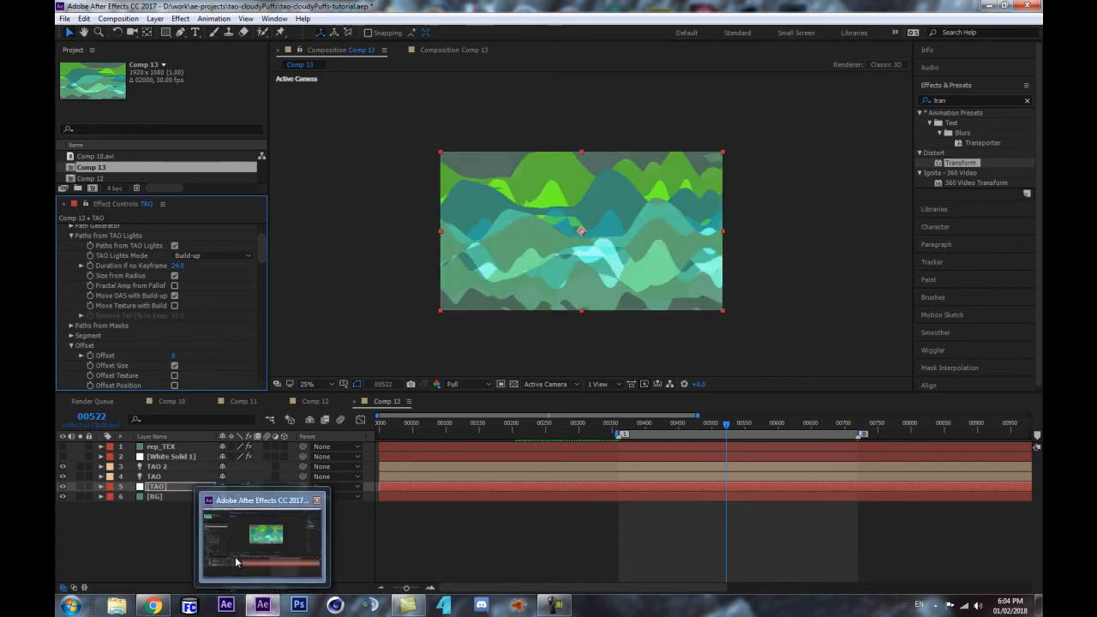
pyautogui.click(656, 428)
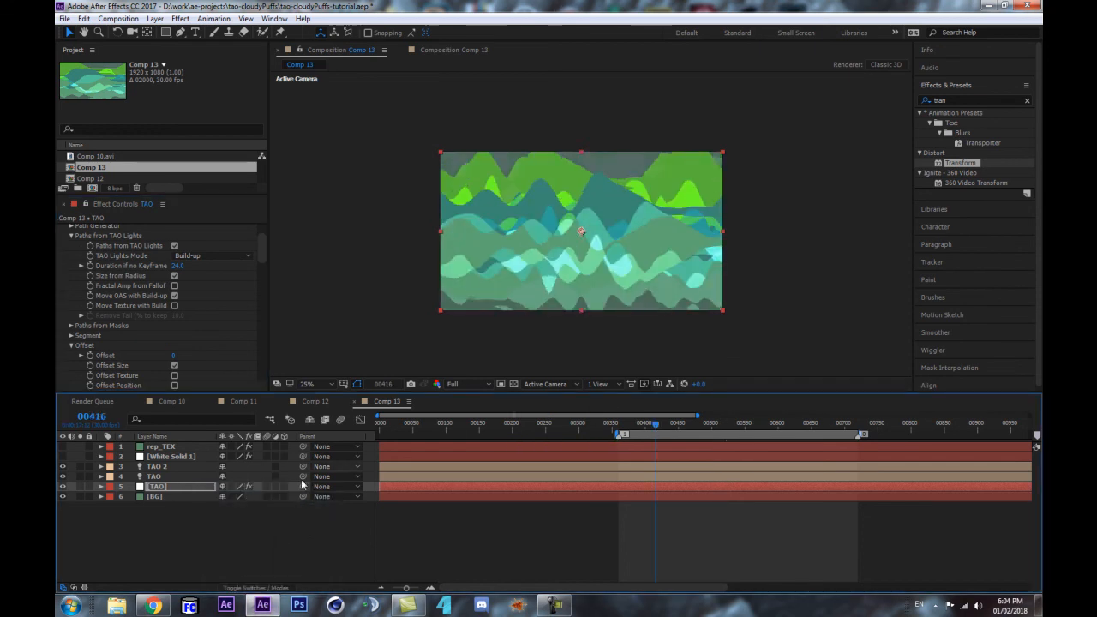
pyautogui.press('space')
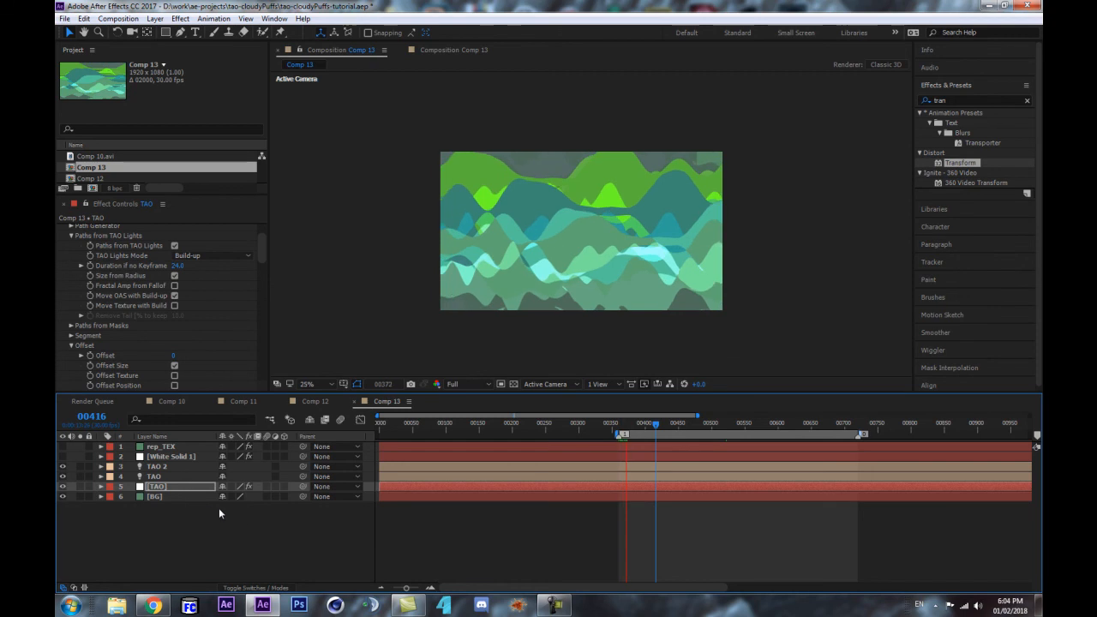
pyautogui.press('space')
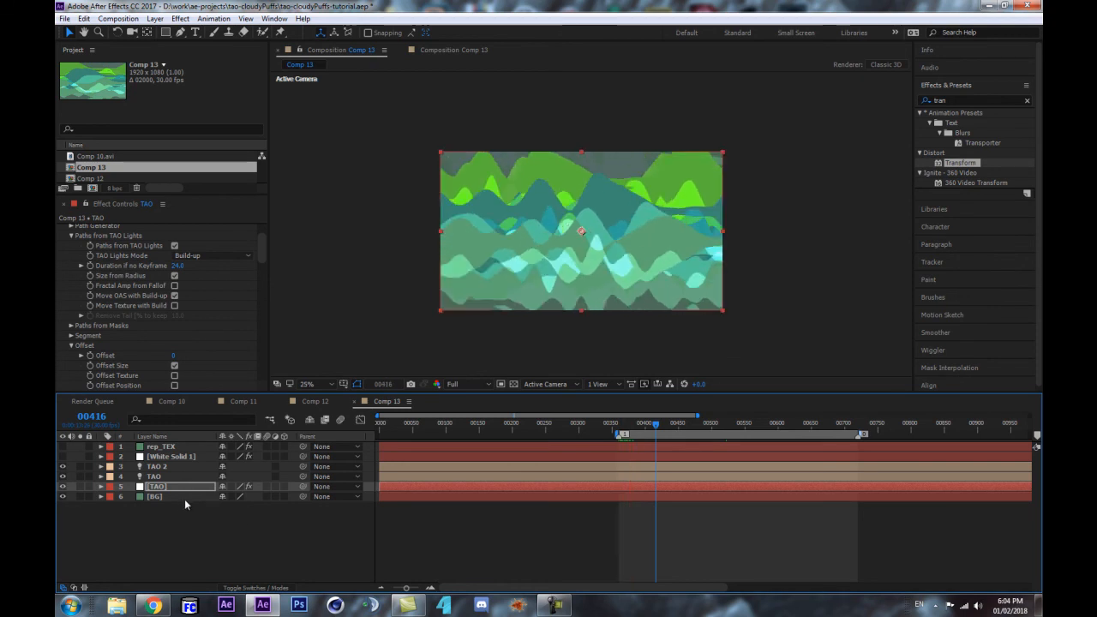
# Step: Reveal the TAO layer's effect properties in the timeline and examine the OAS Size X wiggle expression
pyautogui.press('Return')
pyautogui.press('e')
pyautogui.scroll(-3, 185, 525)
pyautogui.scroll(2, 187, 536)
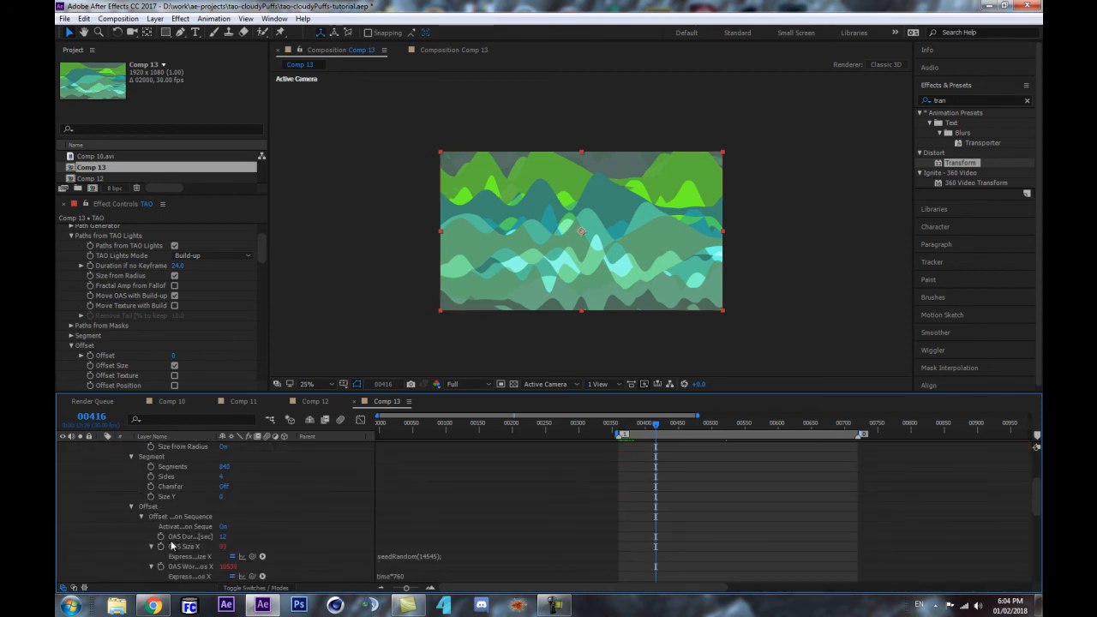
pyautogui.scroll(-6, 167, 535)
pyautogui.click(429, 471)
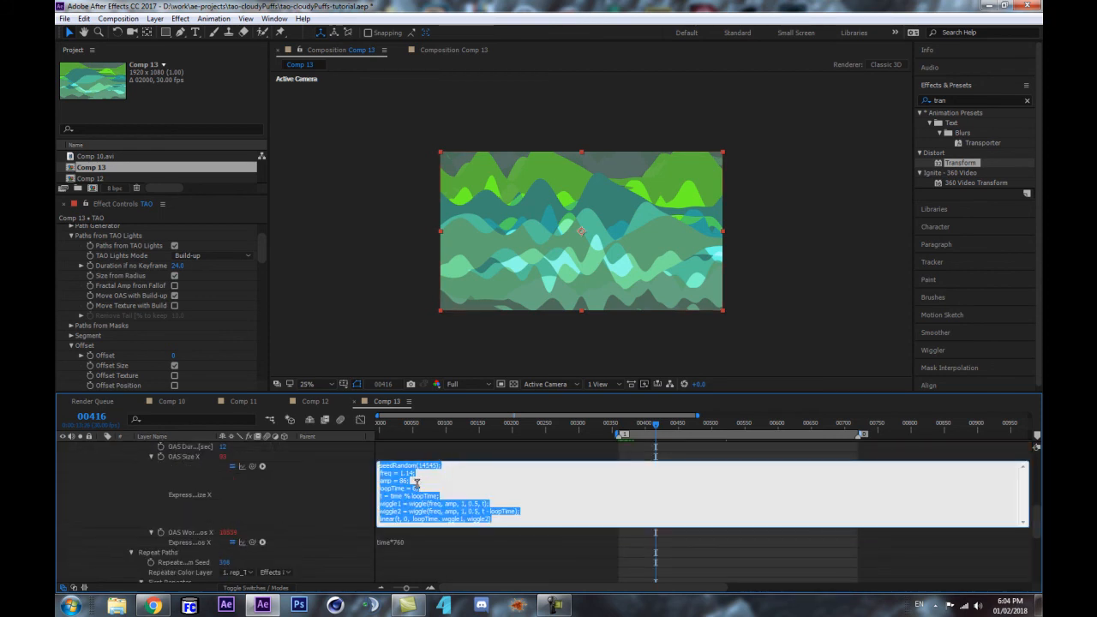
pyautogui.click(314, 495)
pyautogui.scroll(-5, 150, 360)
pyautogui.scroll(-8, 84, 329)
pyautogui.scroll(10, 140, 289)
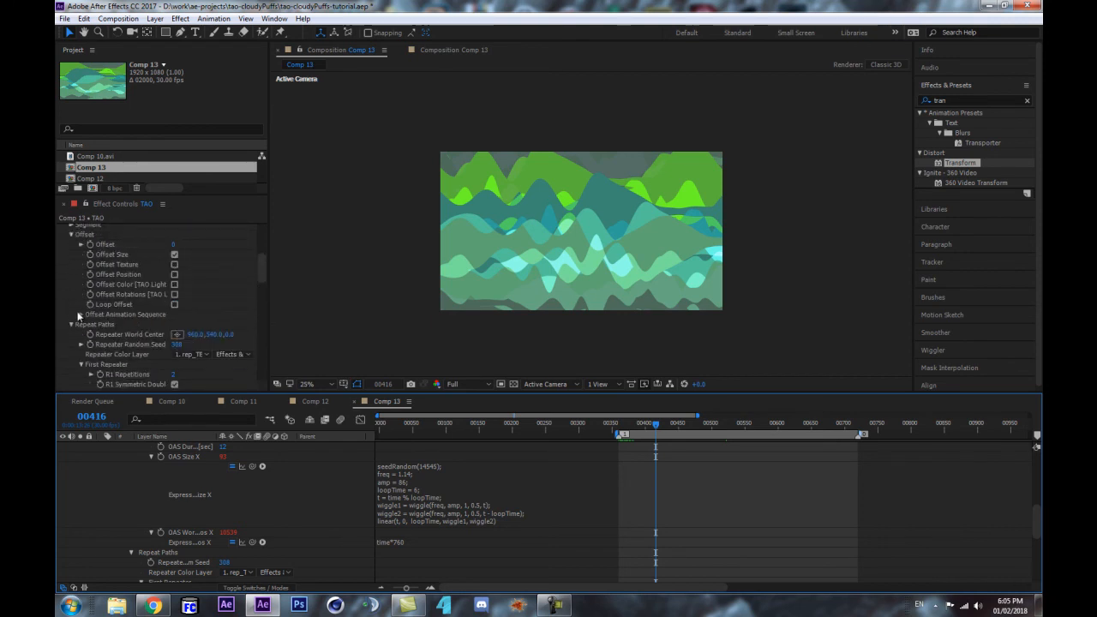
# Step: Compare the frames at both markers, set the Offset Animation Sequence's OAS Duration to 24 seconds, and preview the result
pyautogui.click(79, 315)
pyautogui.scroll(-3, 83, 318)
pyautogui.press('1')
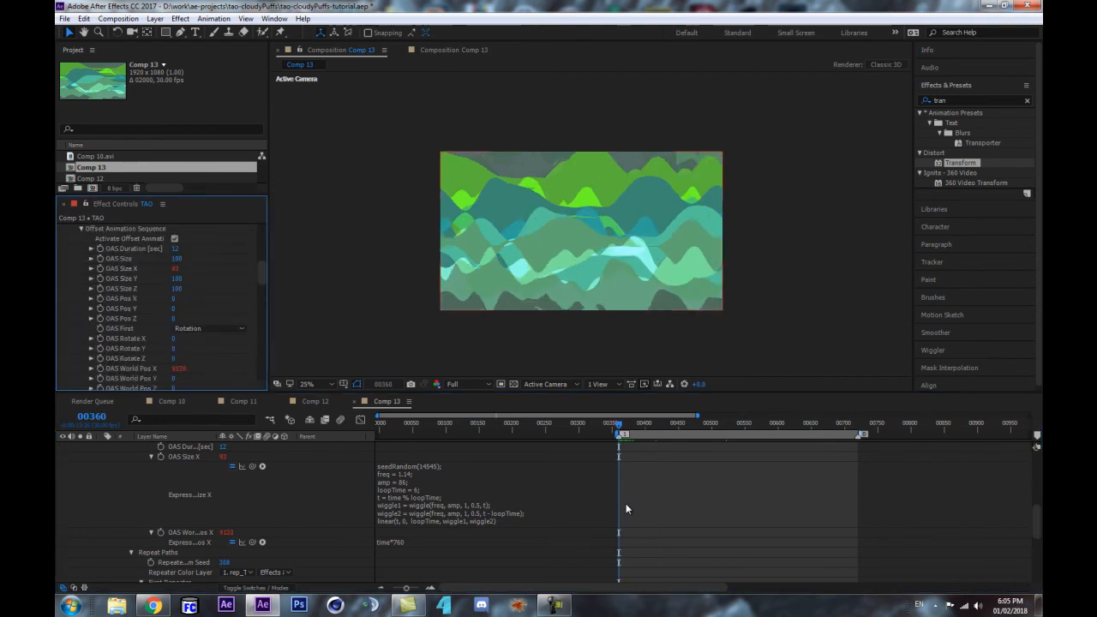
pyautogui.press('2')
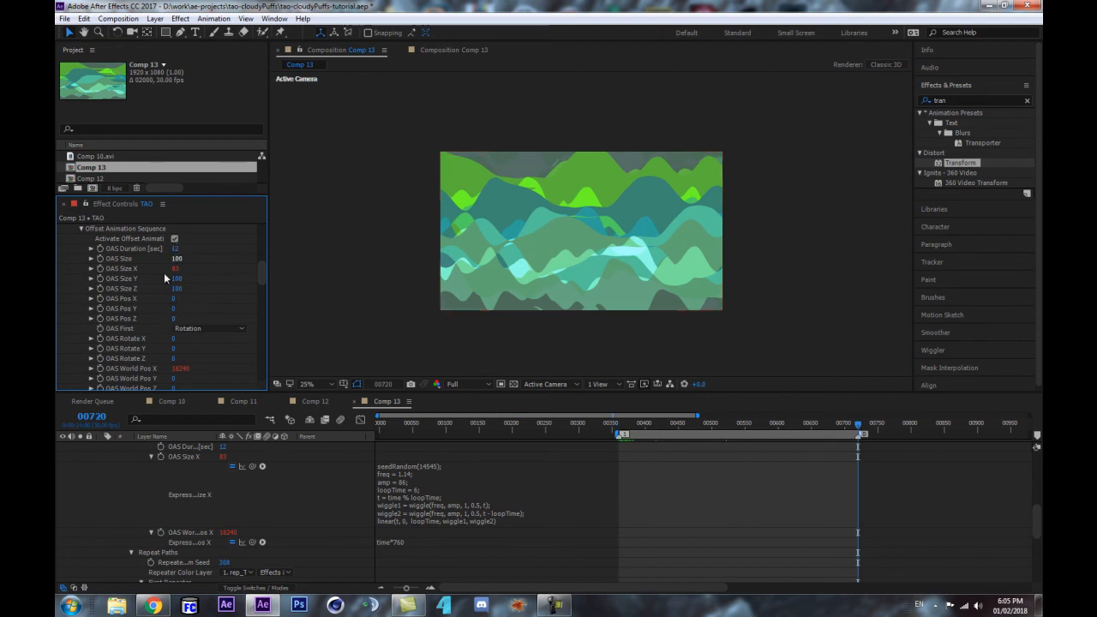
pyautogui.scroll(2, 200, 321)
pyautogui.click(174, 291)
pyautogui.click(176, 301)
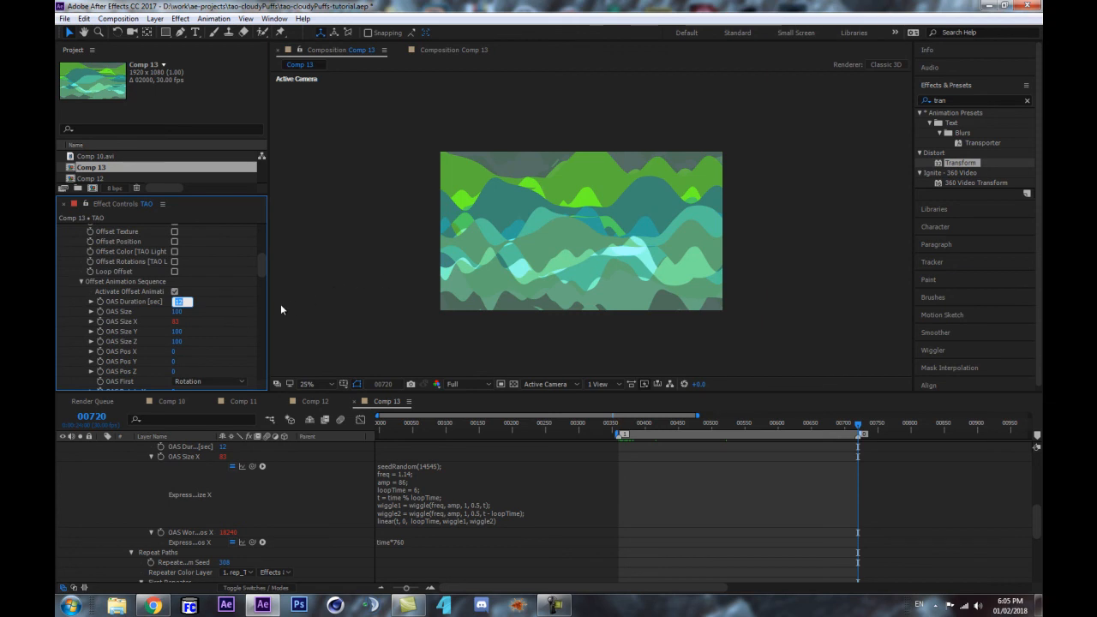
pyautogui.write('24')
pyautogui.click(206, 518)
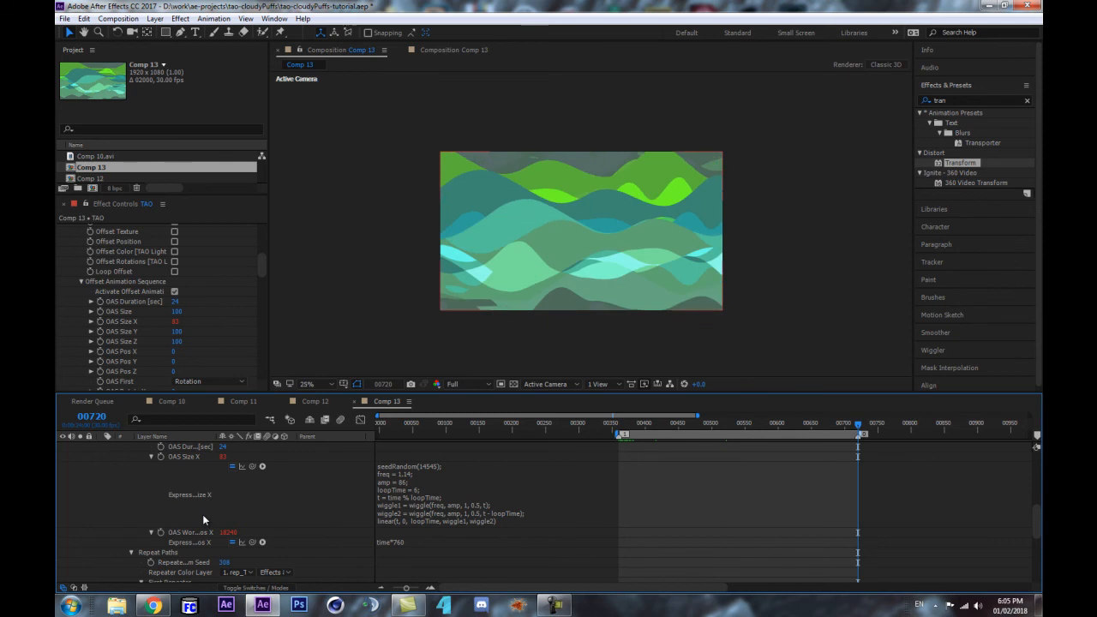
pyautogui.click(696, 420)
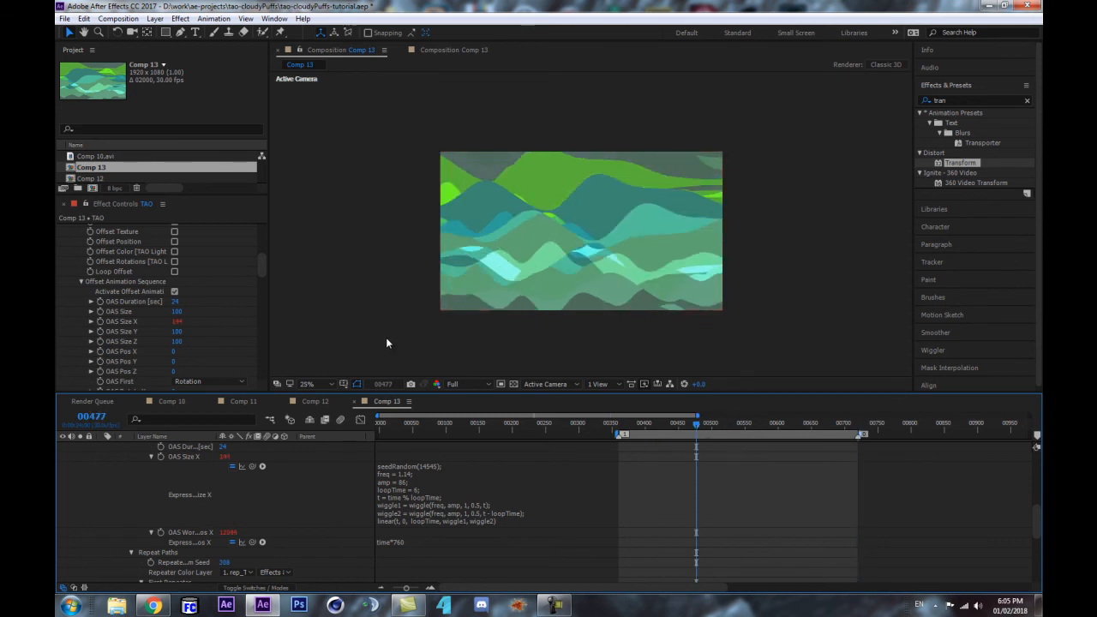
pyautogui.press('space')
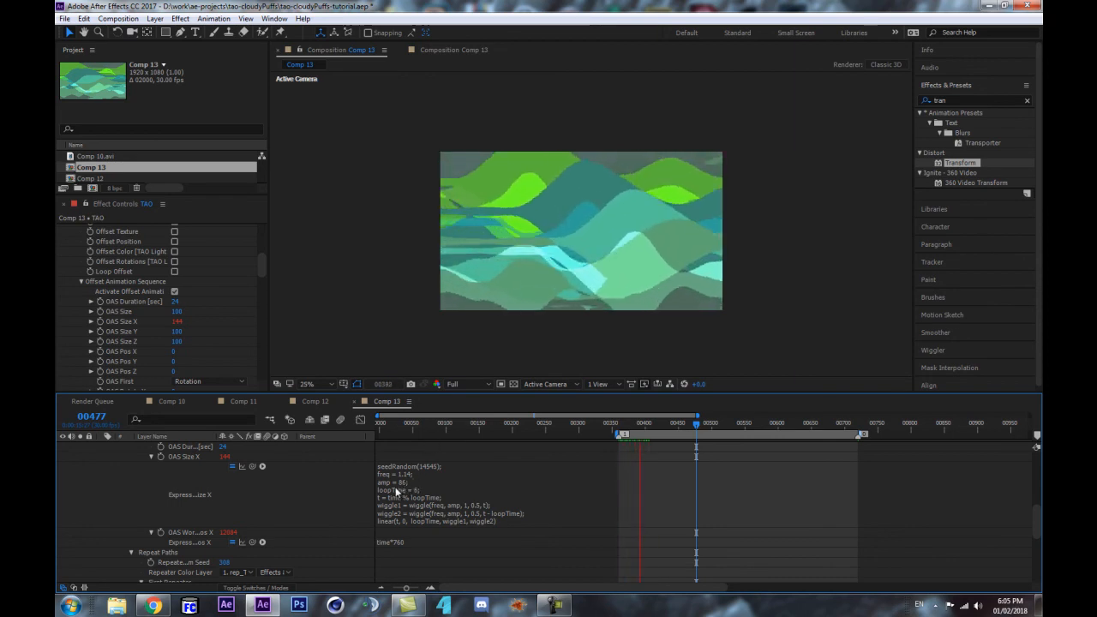
pyautogui.press('space')
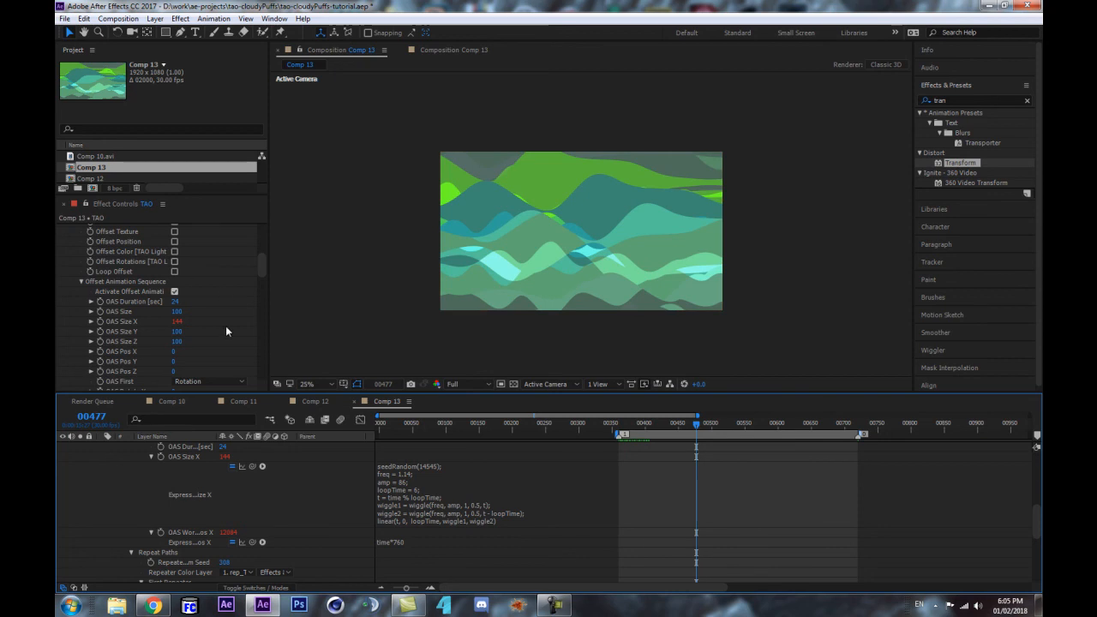
# Step: Set R1 World Pos X to 650 in the First Repeater of the TAO effect's Repeat Paths
pyautogui.scroll(5, 168, 326)
pyautogui.click(71, 311)
pyautogui.click(70, 300)
pyautogui.scroll(-2, 69, 299)
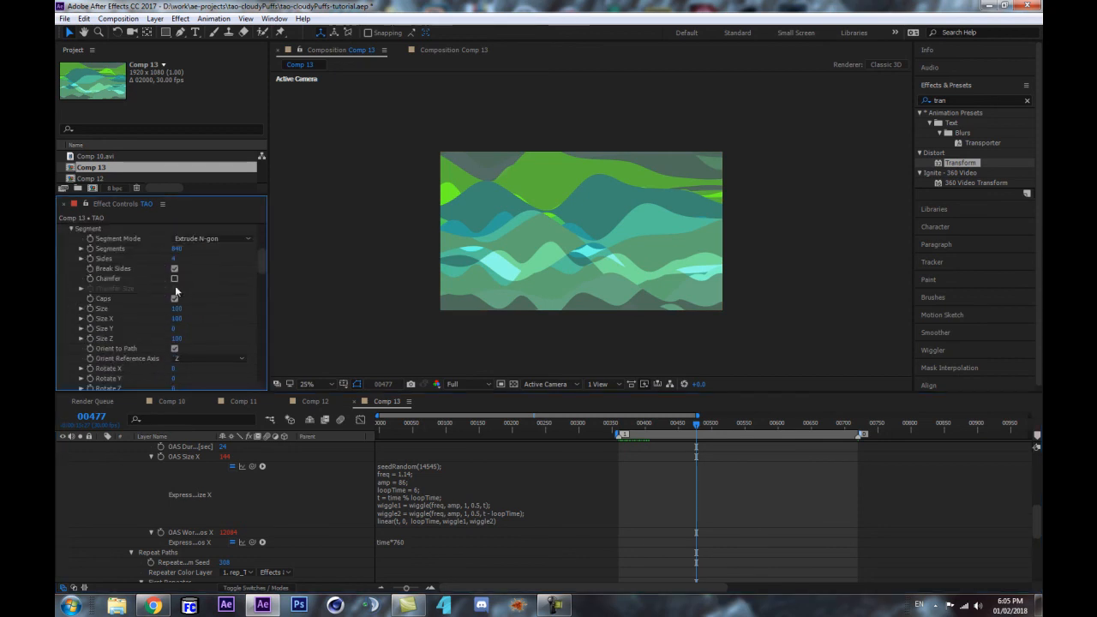
pyautogui.scroll(3, 119, 291)
pyautogui.click(70, 300)
pyautogui.scroll(-1, 76, 315)
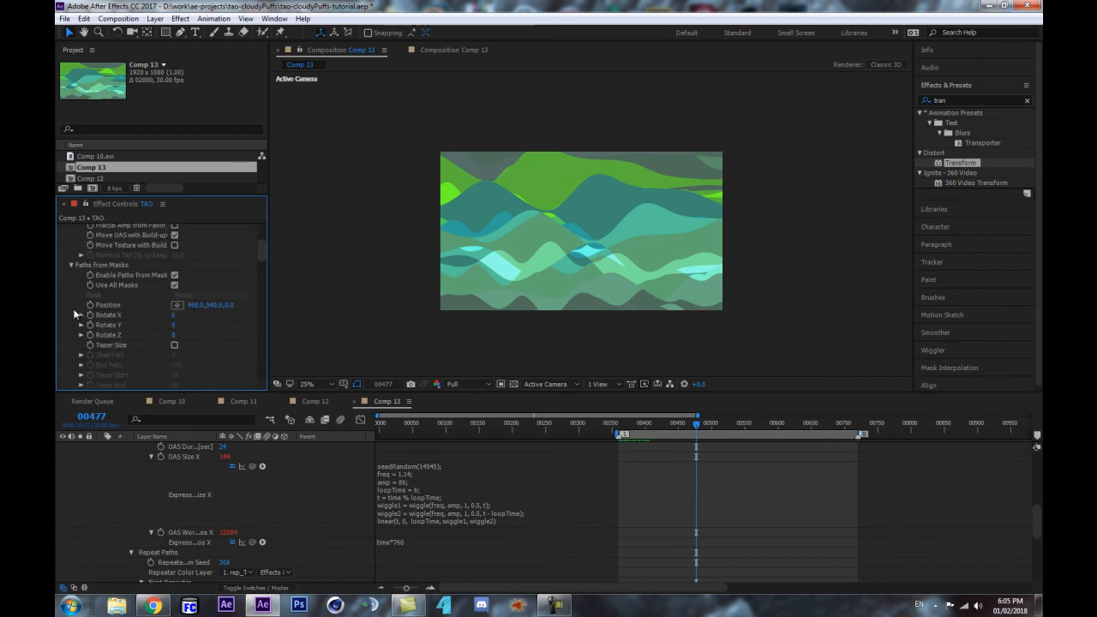
pyautogui.scroll(-5, 62, 332)
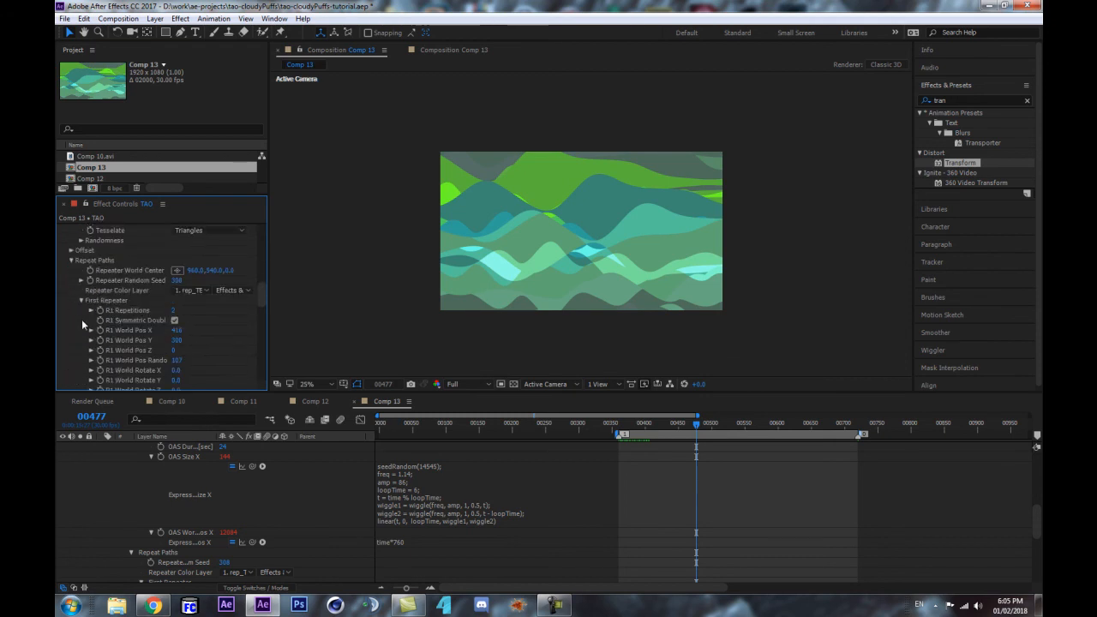
pyautogui.click(72, 259)
pyautogui.click(71, 325)
pyautogui.scroll(-3, 82, 335)
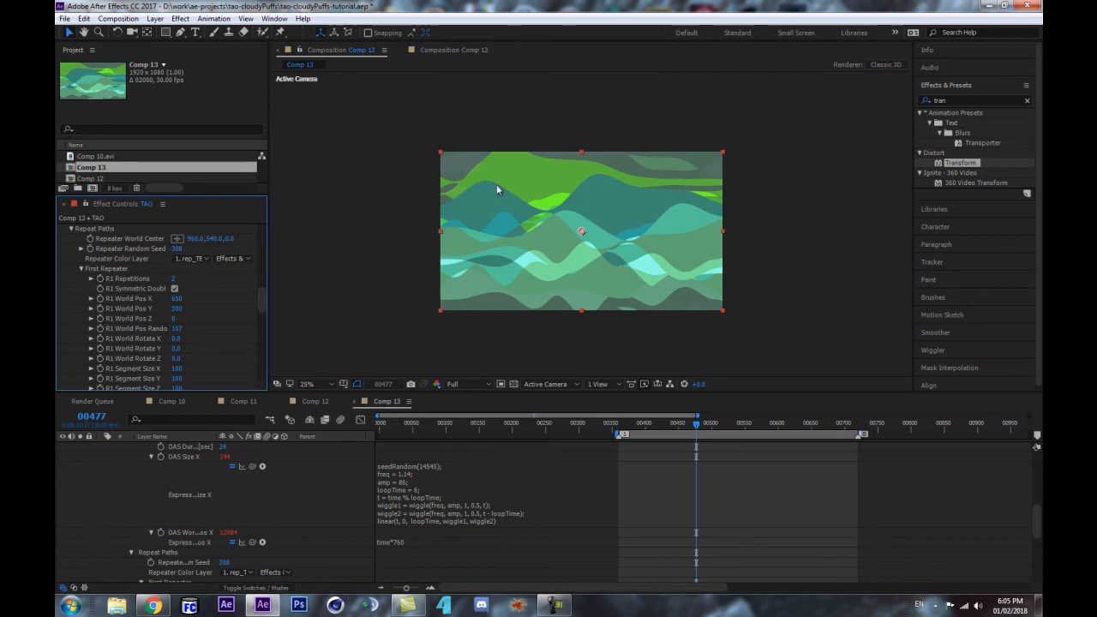
# Step: Check the wave shapes at several earlier frames, return to frame 360, and preview the animation
pyautogui.click(683, 423)
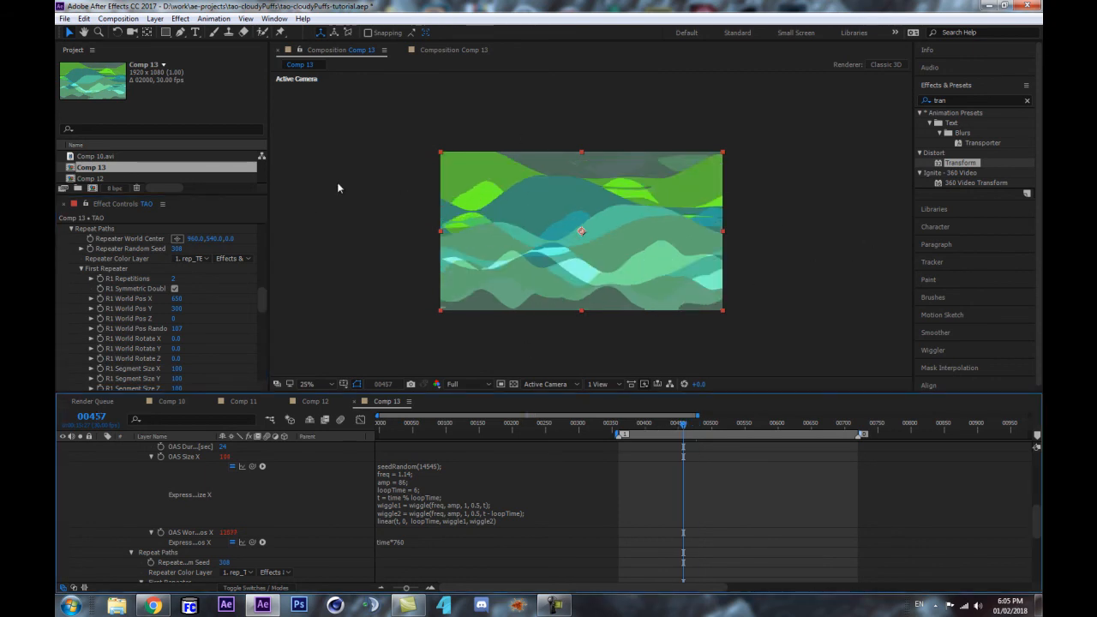
pyautogui.click(669, 423)
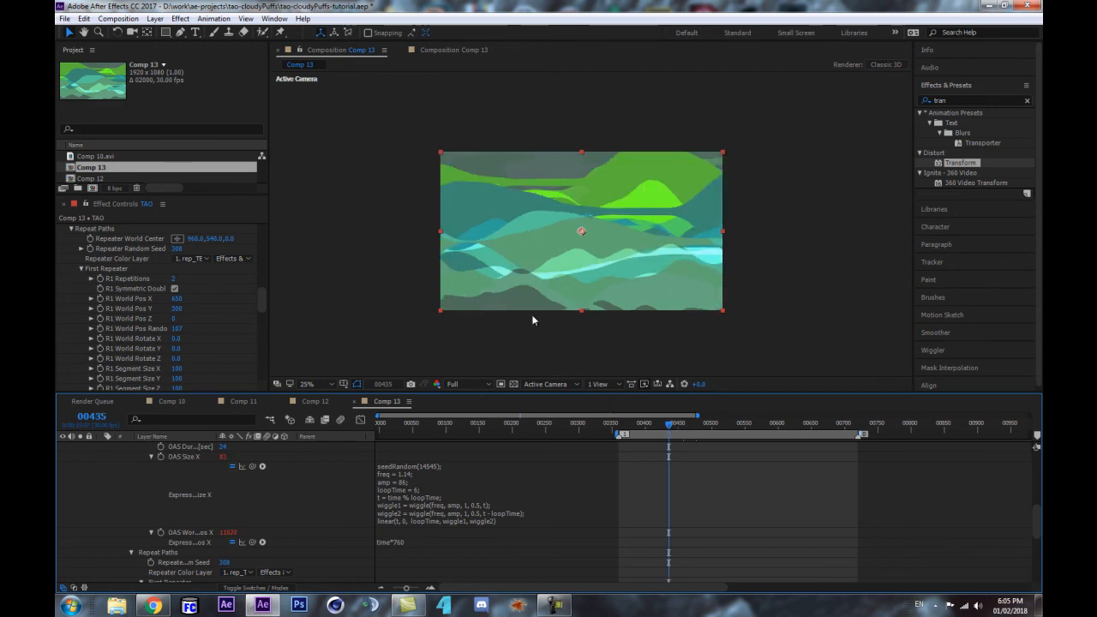
pyautogui.moveTo(655, 425); pyautogui.dragTo(619, 428)
pyautogui.click(571, 474)
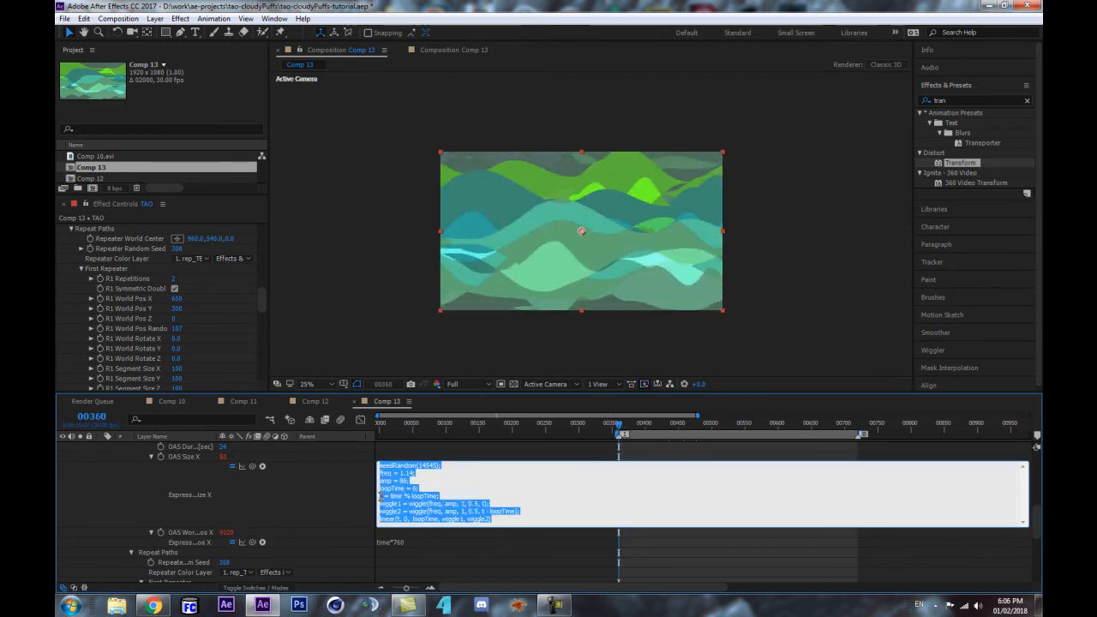
pyautogui.click(349, 493)
pyautogui.press('space')
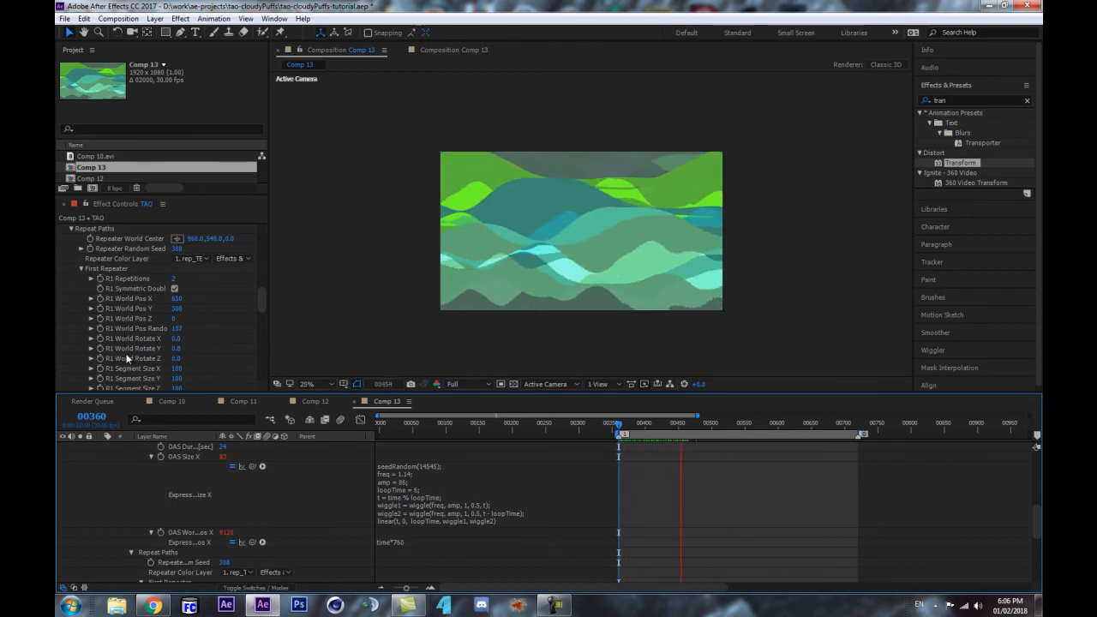
pyautogui.press('space')
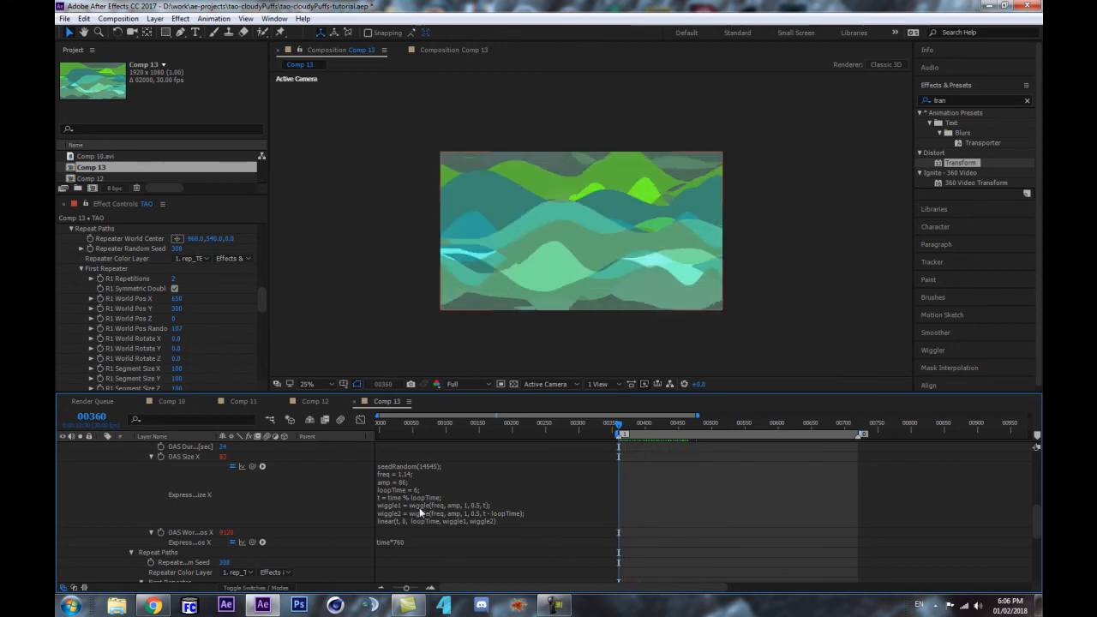
# Step: Change the OAS World Pos X expression to time*730 and check the waves at frame 384
pyautogui.scroll(-3, 420, 505)
pyautogui.scroll(2, 417, 503)
pyautogui.click(401, 512)
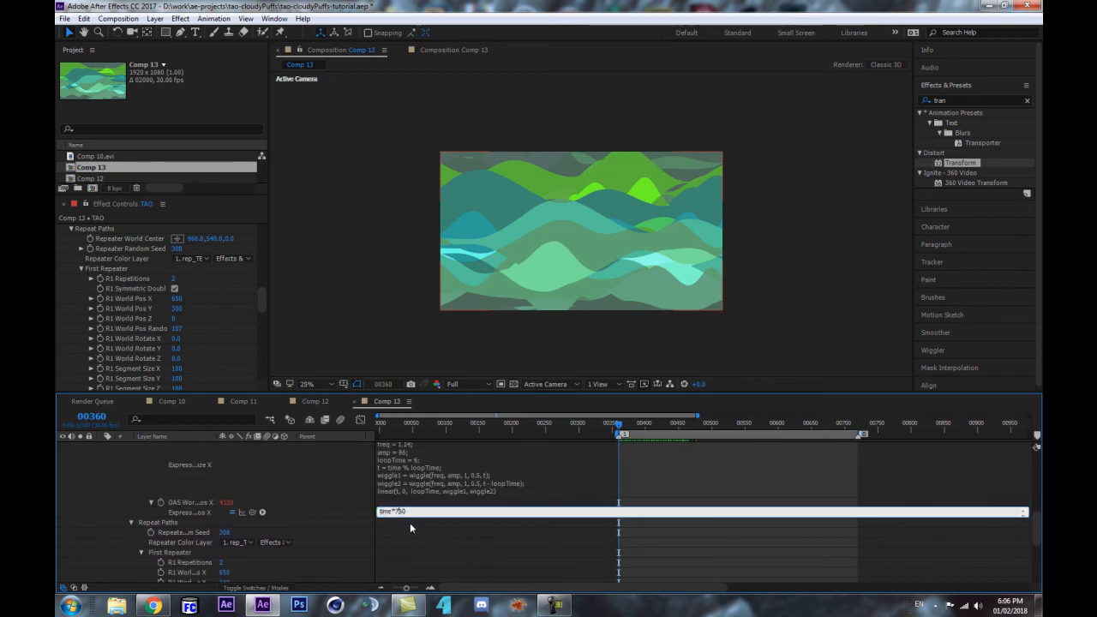
pyautogui.press('BackSpace')
pyautogui.write('3')
pyautogui.click(339, 480)
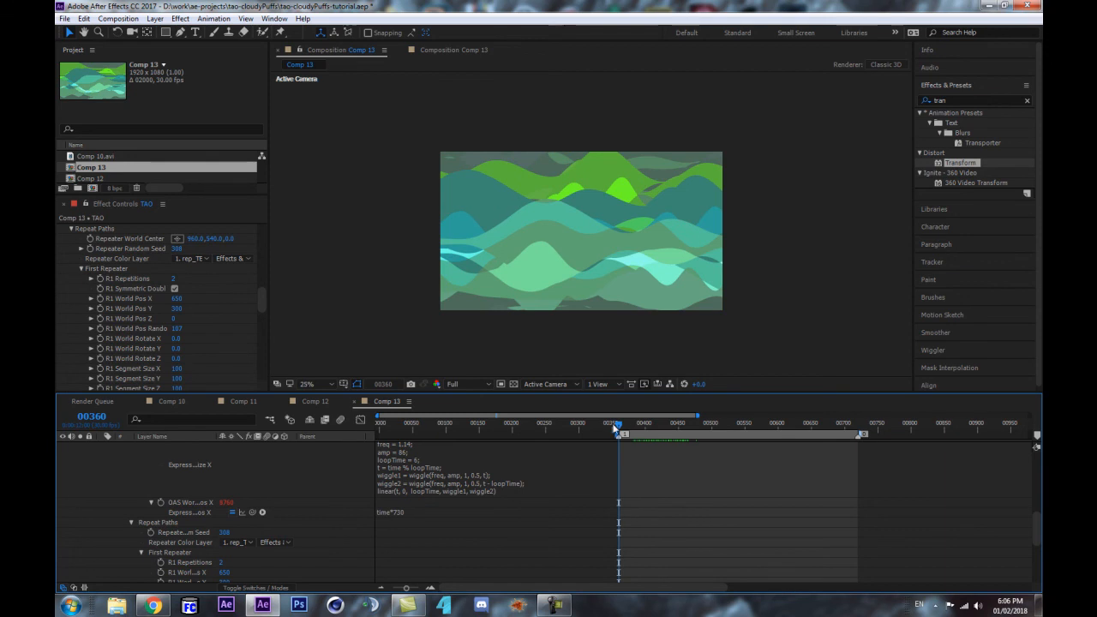
pyautogui.moveTo(614, 429); pyautogui.dragTo(635, 426)
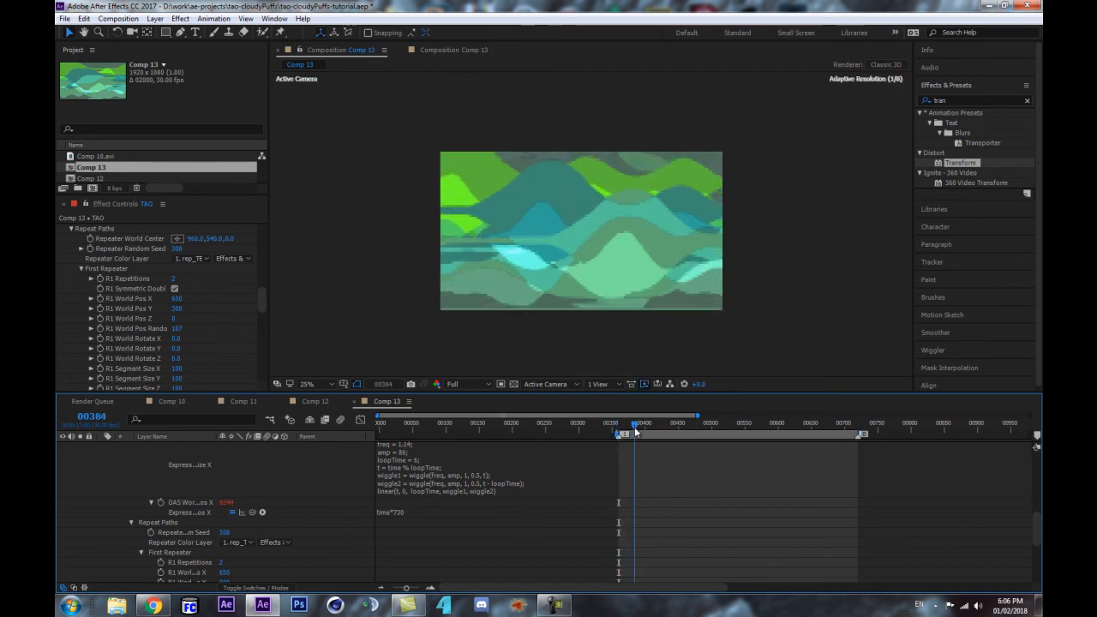
# Step: Set freq to 2.14 in the OAS Size X wiggle expression
pyautogui.click(402, 451)
pyautogui.click(402, 444)
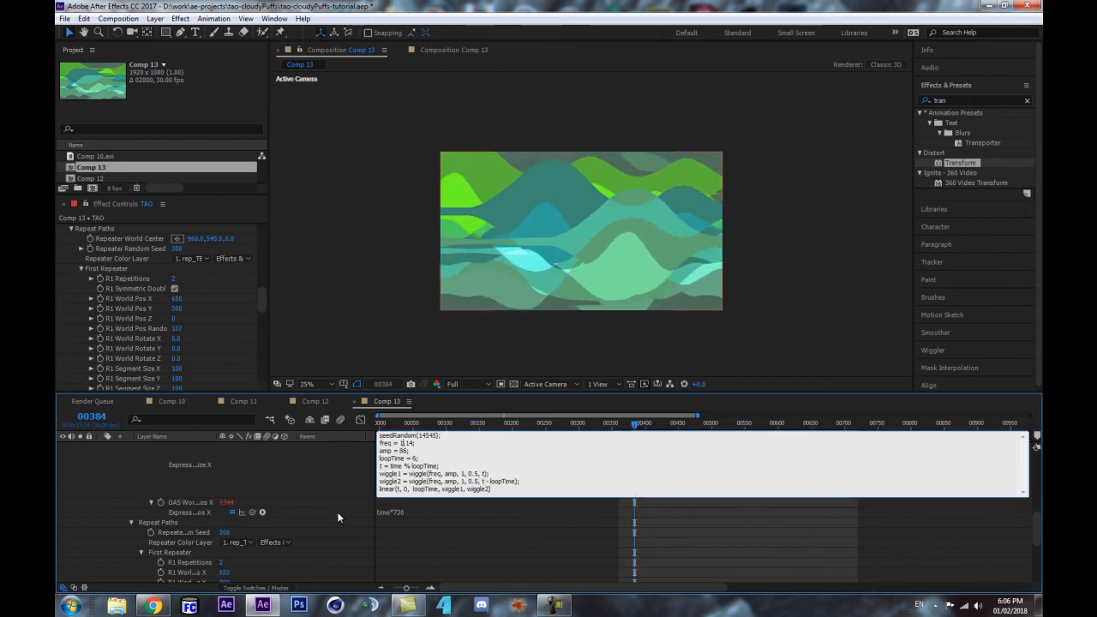
pyautogui.write('2')
pyautogui.click(315, 484)
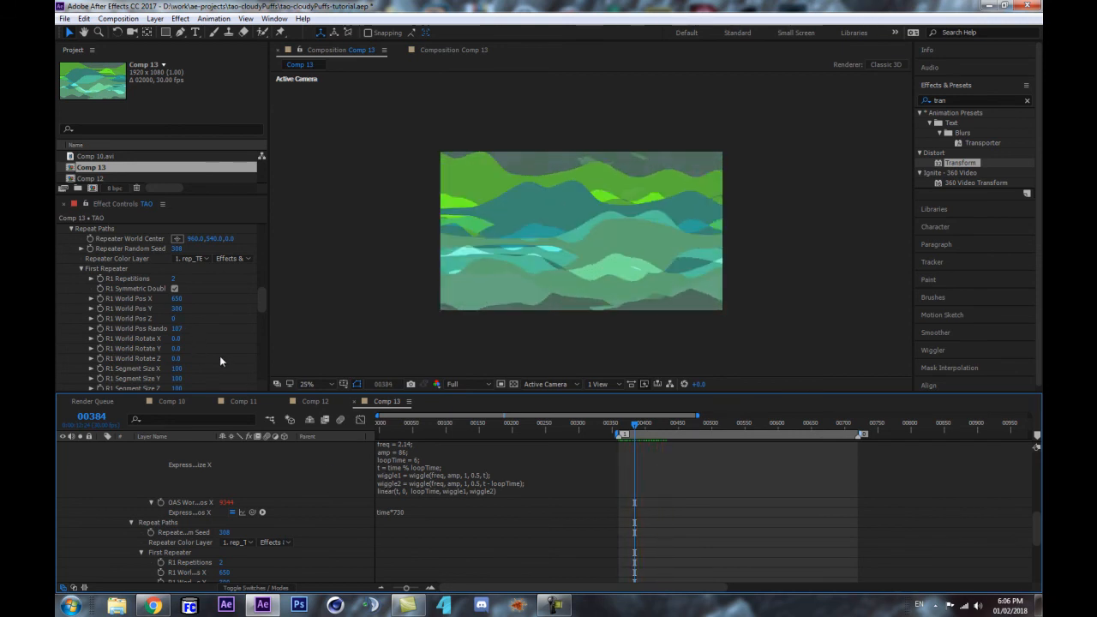
# Step: Change the random seed in the OAS Size X expression to 184545 and preview the animation
pyautogui.scroll(1, 437, 485)
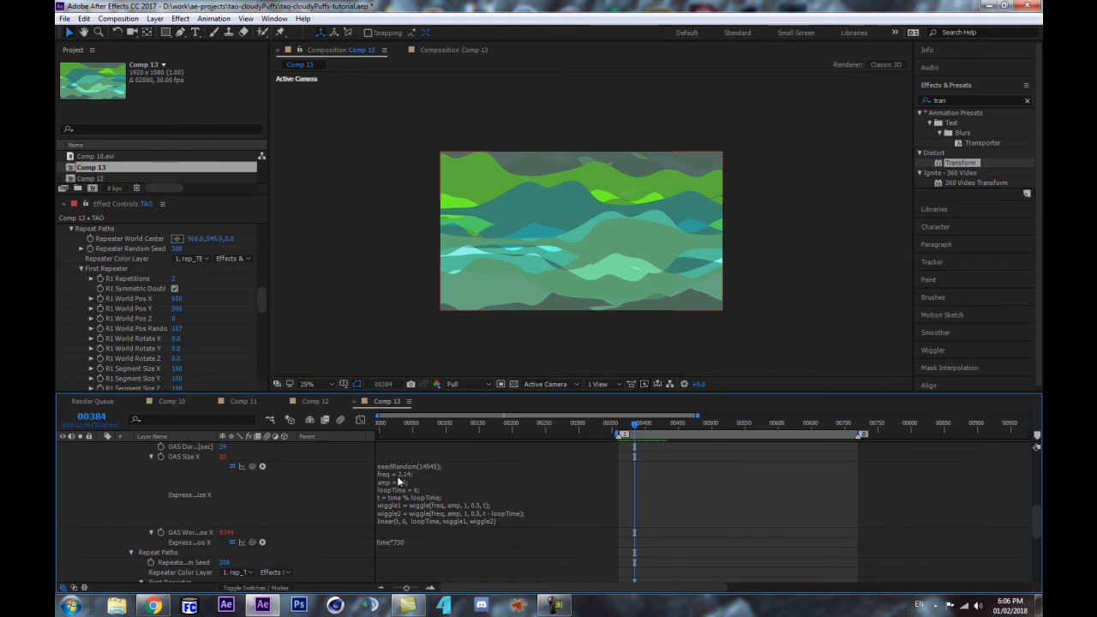
pyautogui.click(421, 468)
pyautogui.click(422, 468)
pyautogui.write('86;')
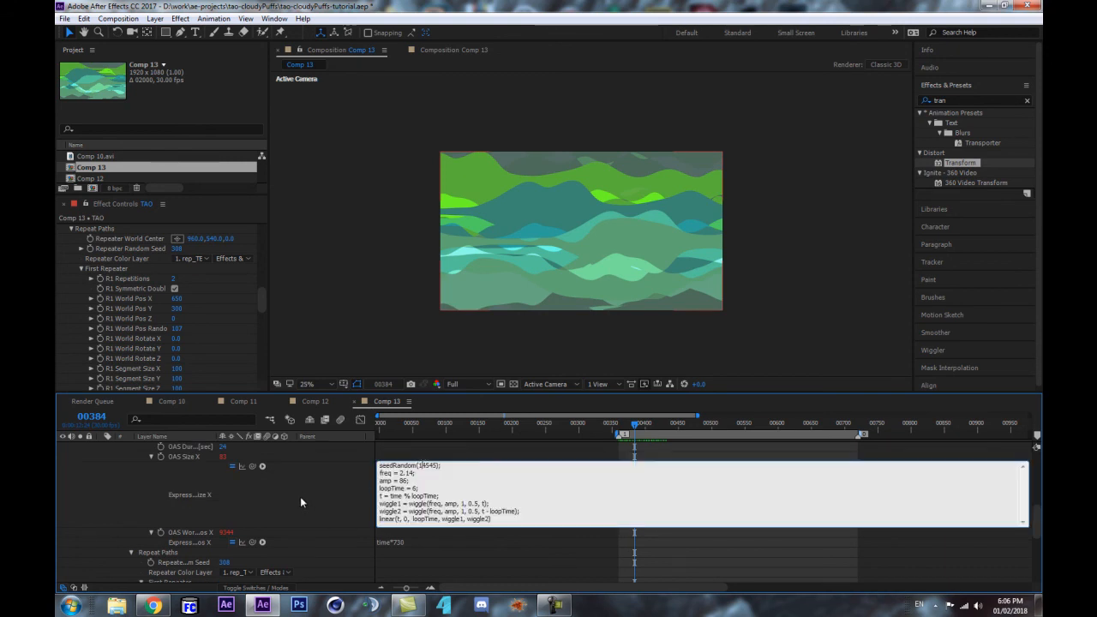
pyautogui.click(299, 493)
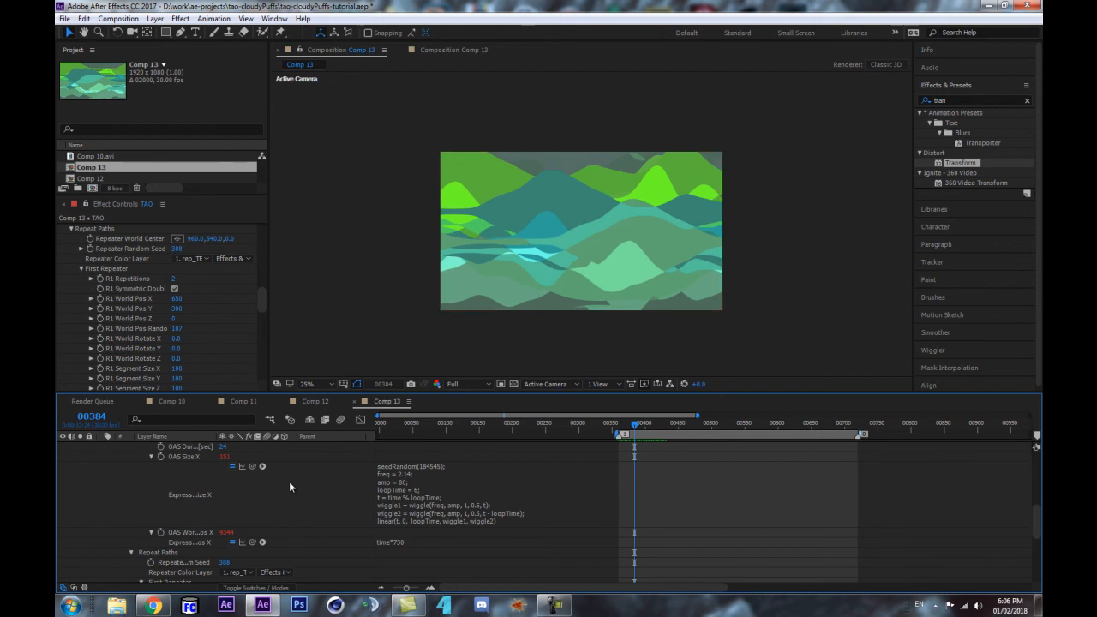
pyautogui.press('space')
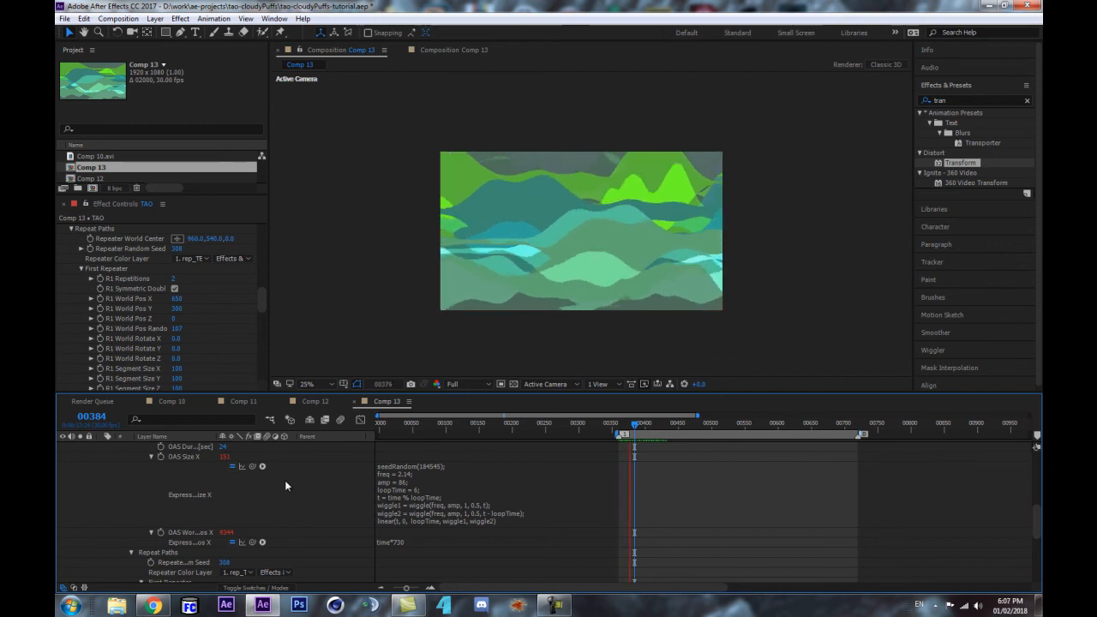
# Step: Try DepthBuf Off in the TAO effect's Rendering settings, check another frame, and undo the change
pyautogui.moveTo(263, 307); pyautogui.dragTo(264, 369)
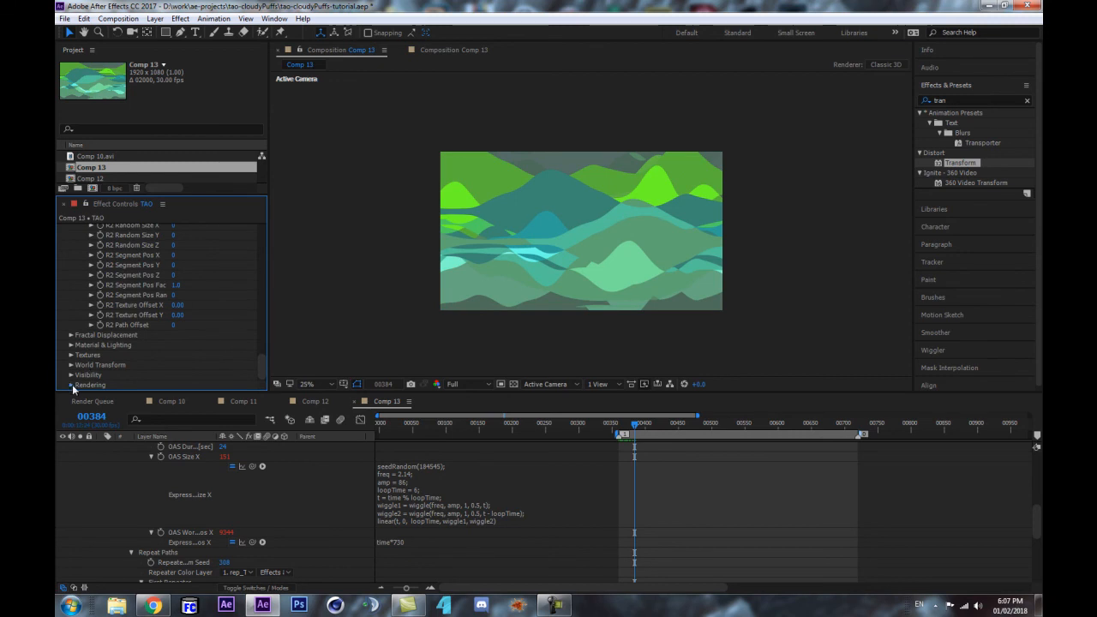
pyautogui.click(71, 385)
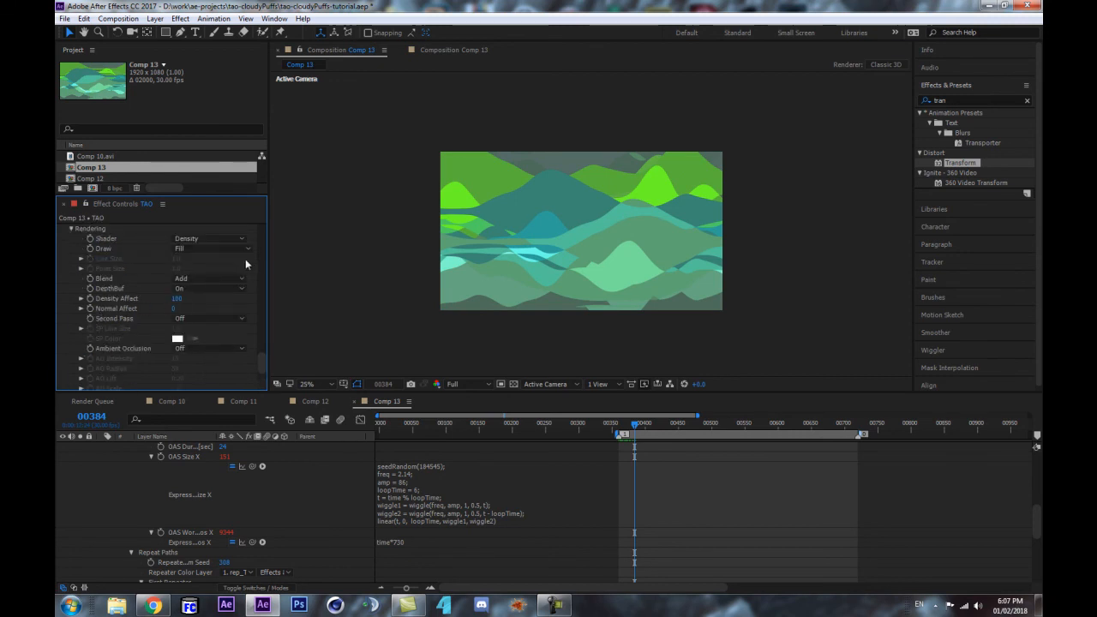
pyautogui.click(213, 288)
pyautogui.click(200, 300)
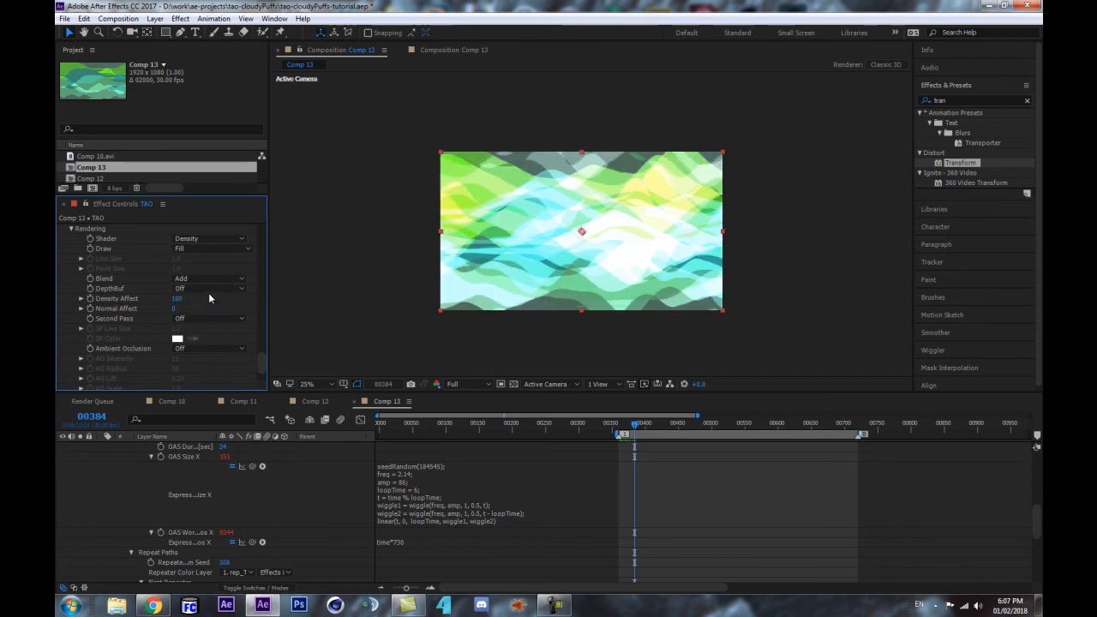
pyautogui.click(586, 487)
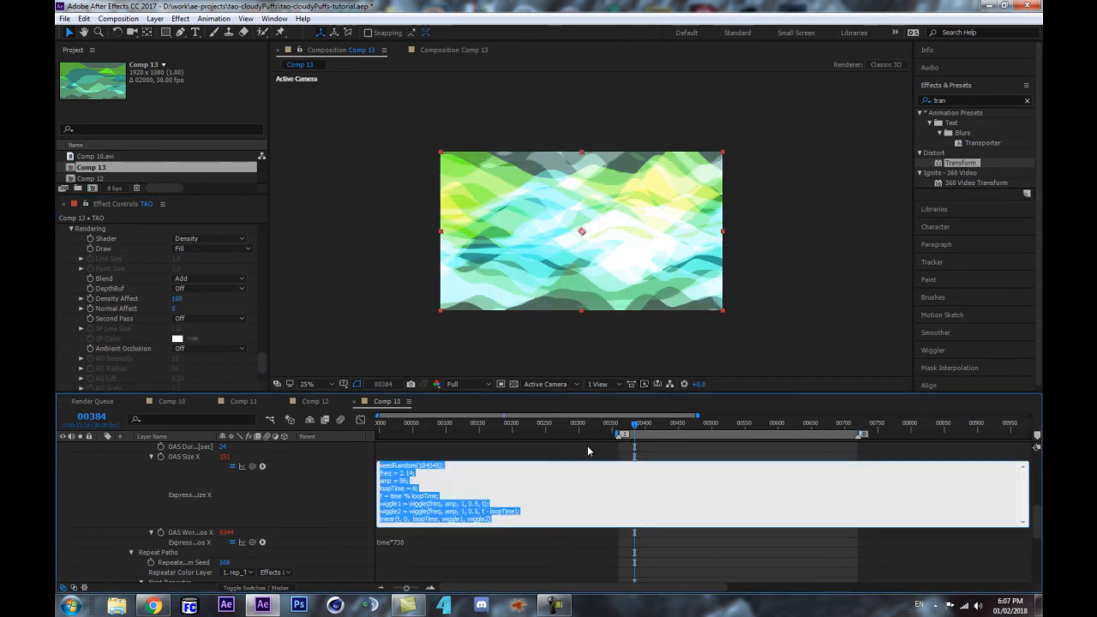
pyautogui.click(589, 450)
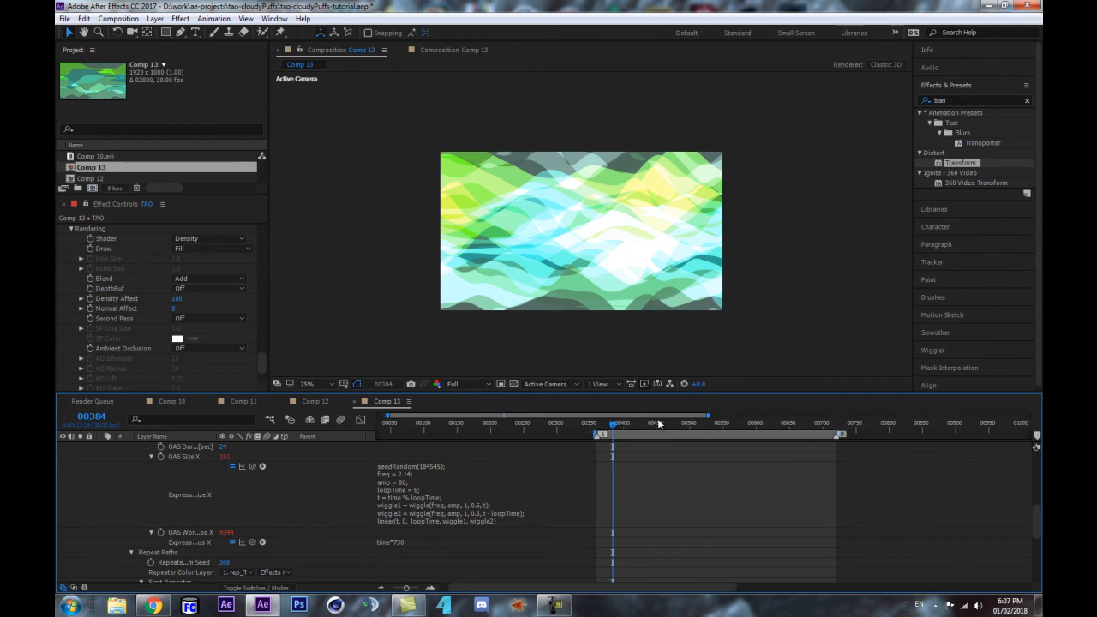
pyautogui.moveTo(650, 422); pyautogui.dragTo(672, 423)
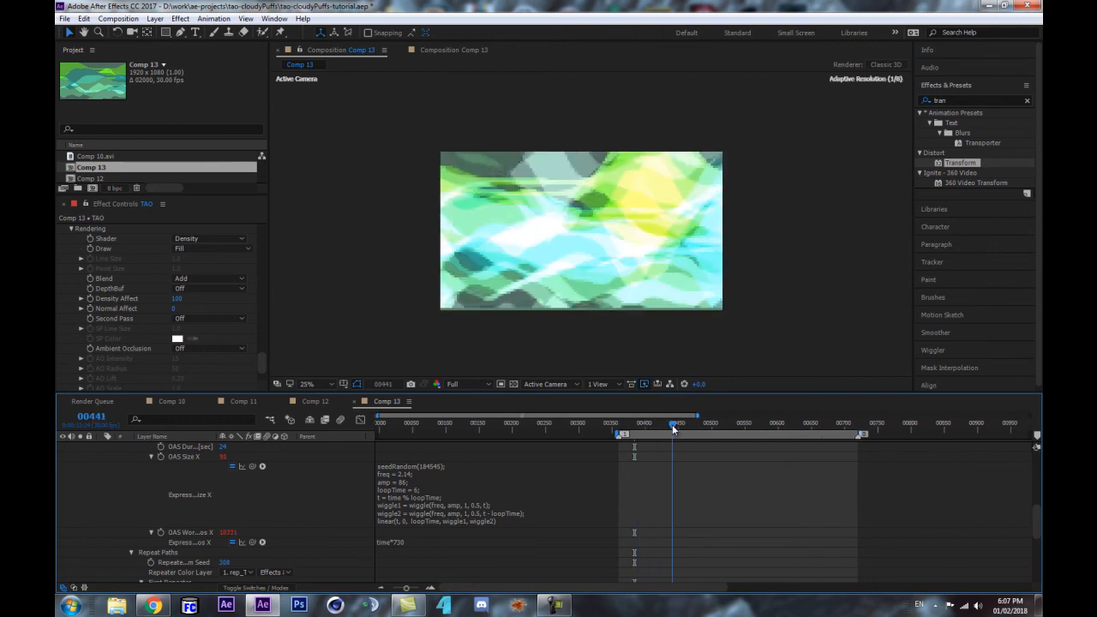
pyautogui.hotkey('ctrl', 'z')
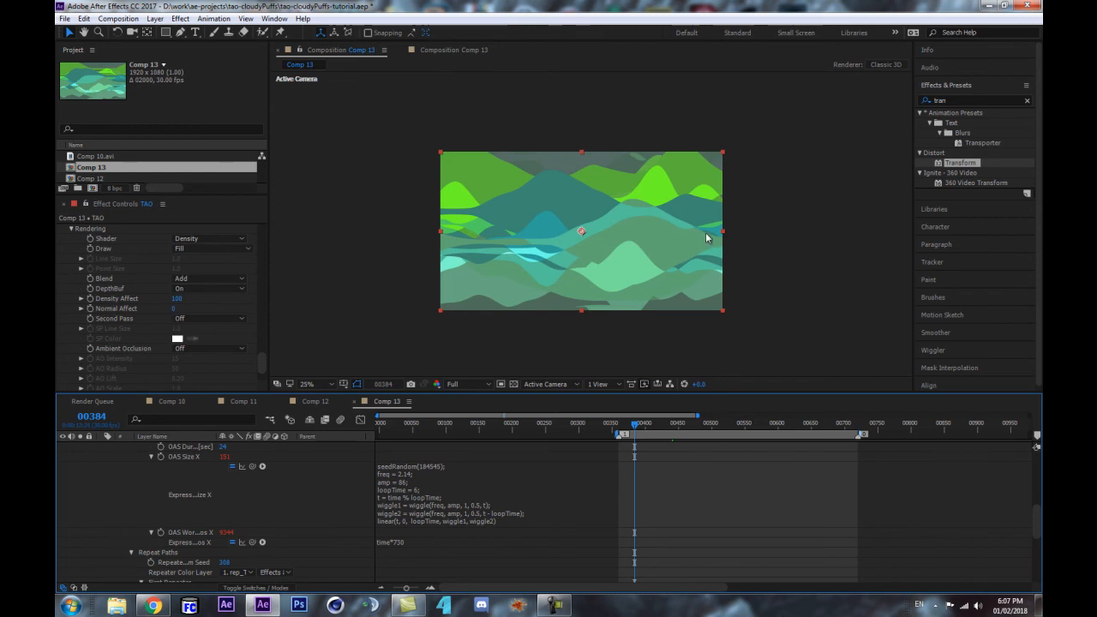
# Step: Inspect the waves up close and collapse the properties of all layers in the timeline
pyautogui.scroll(2, 624, 222)
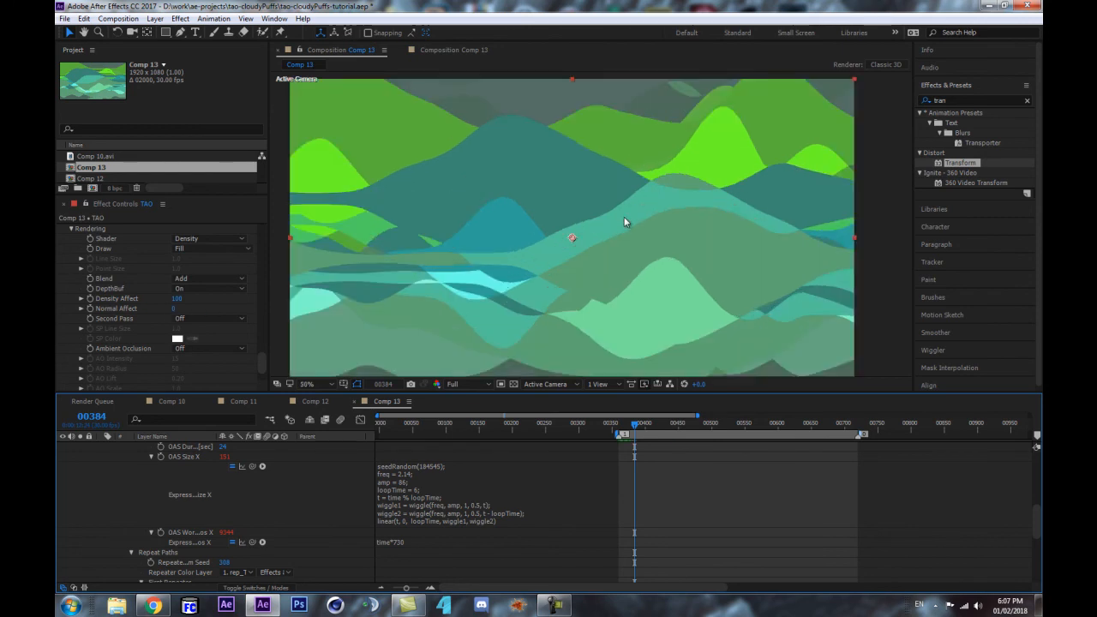
pyautogui.scroll(5, 146, 502)
pyautogui.click(101, 487)
pyautogui.click(101, 487)
pyautogui.scroll(-2, 518, 220)
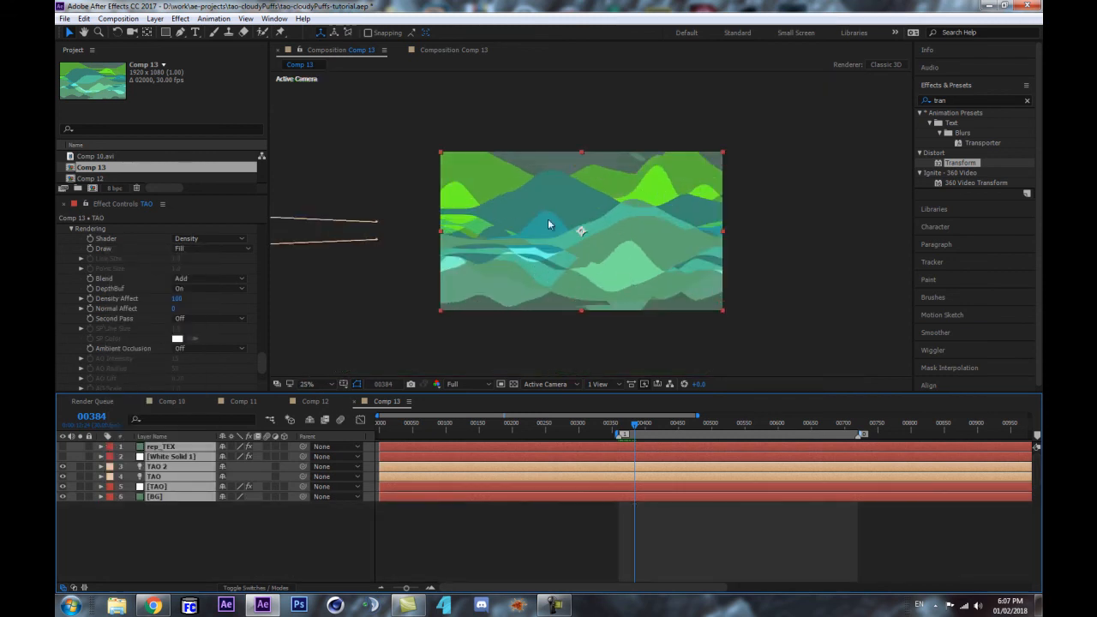
# Step: Inspect the BG layer's solid colour settings and cancel without making changes
pyautogui.click(184, 523)
pyautogui.click(158, 489)
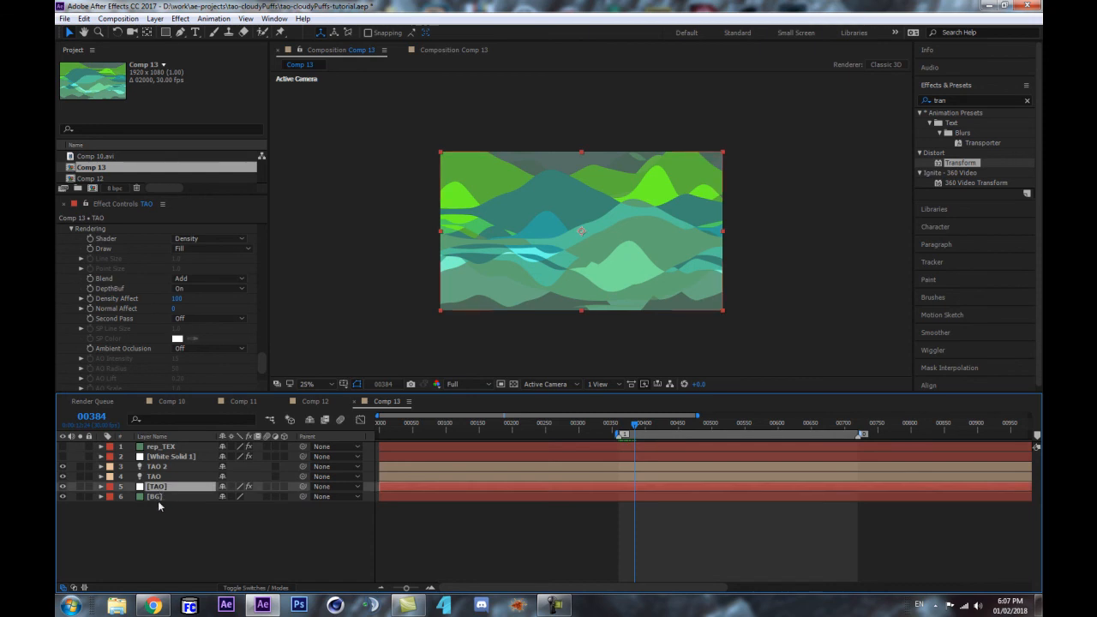
pyautogui.click(158, 497)
pyautogui.hotkey('ctrl', 'shift', 'y')
pyautogui.click(310, 494)
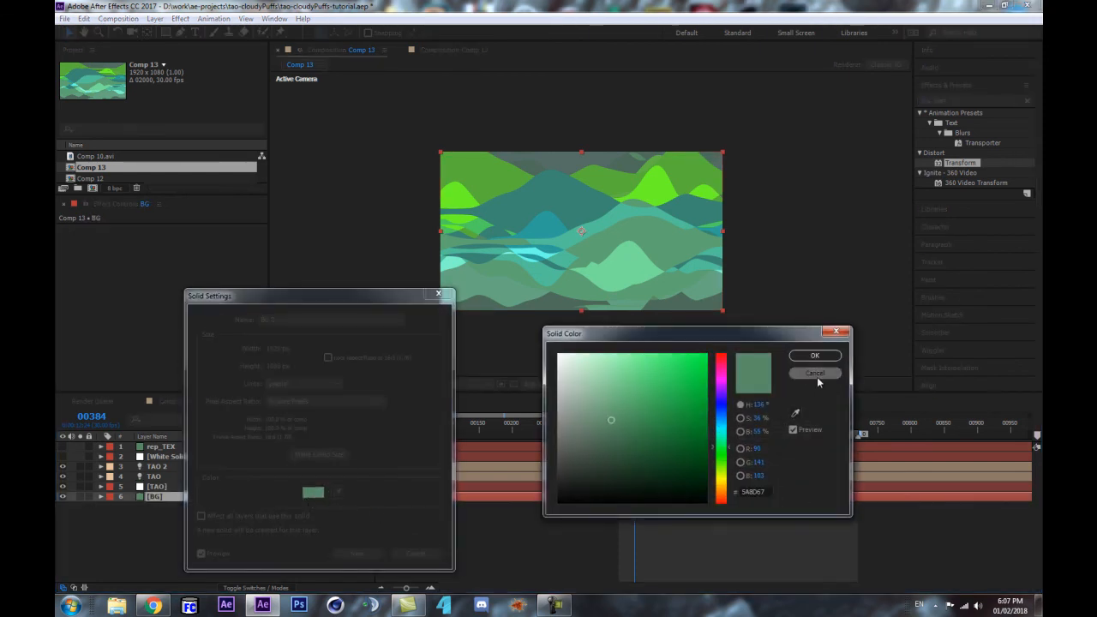
pyautogui.click(816, 374)
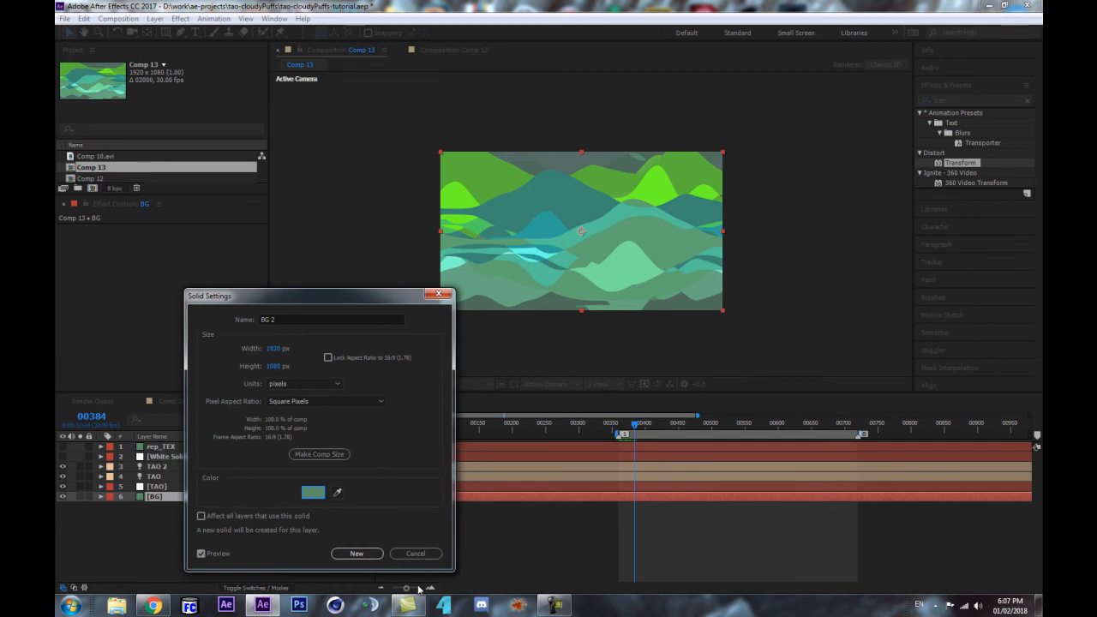
pyautogui.click(417, 554)
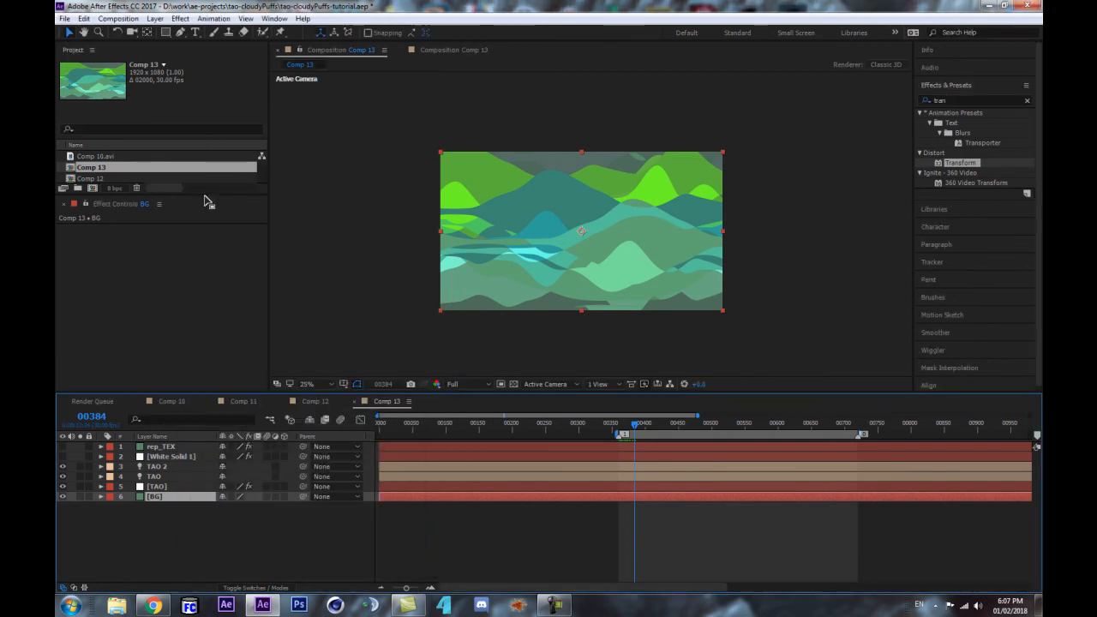
# Step: Enlarge the project item list, duplicate Comp 13, and open the duplicated composition
pyautogui.moveTo(205, 197); pyautogui.dragTo(171, 278)
pyautogui.click(113, 179)
pyautogui.hotkey('ctrl', 'd')
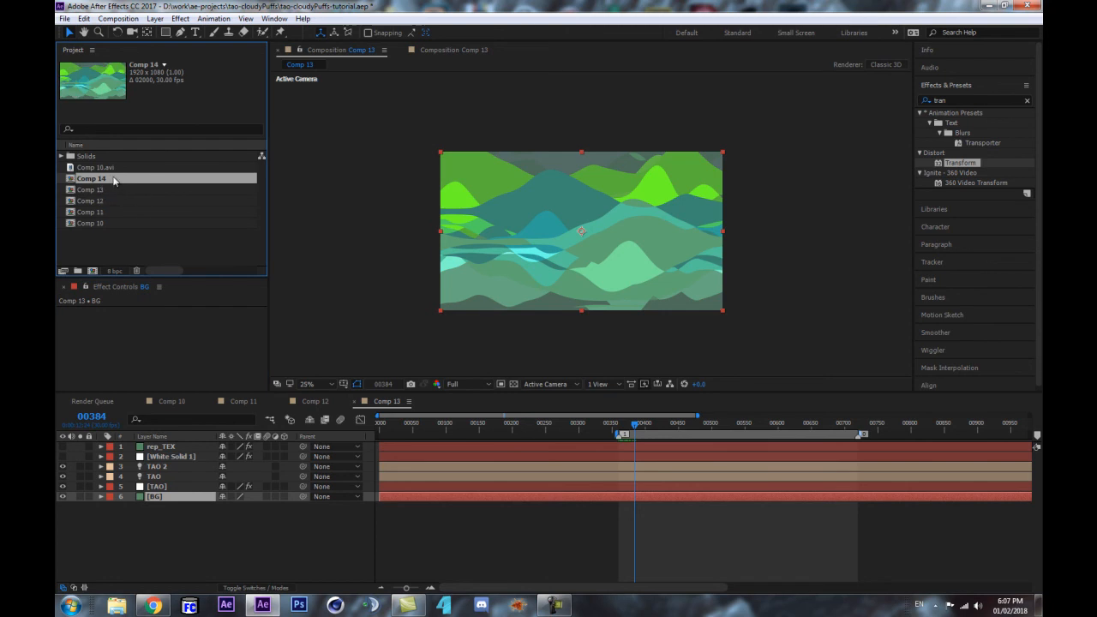
pyautogui.doubleClick(114, 179)
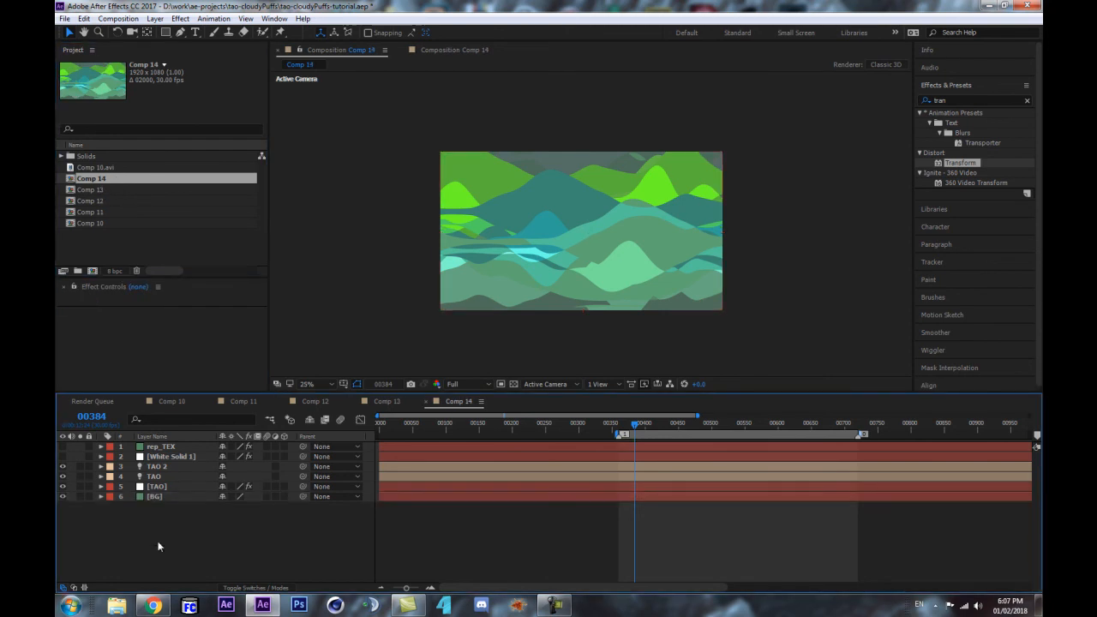
# Step: Reveal the Colorama output cycle on the rep_TEX layer and recolour its grey-green swatch purple
pyautogui.click(178, 486)
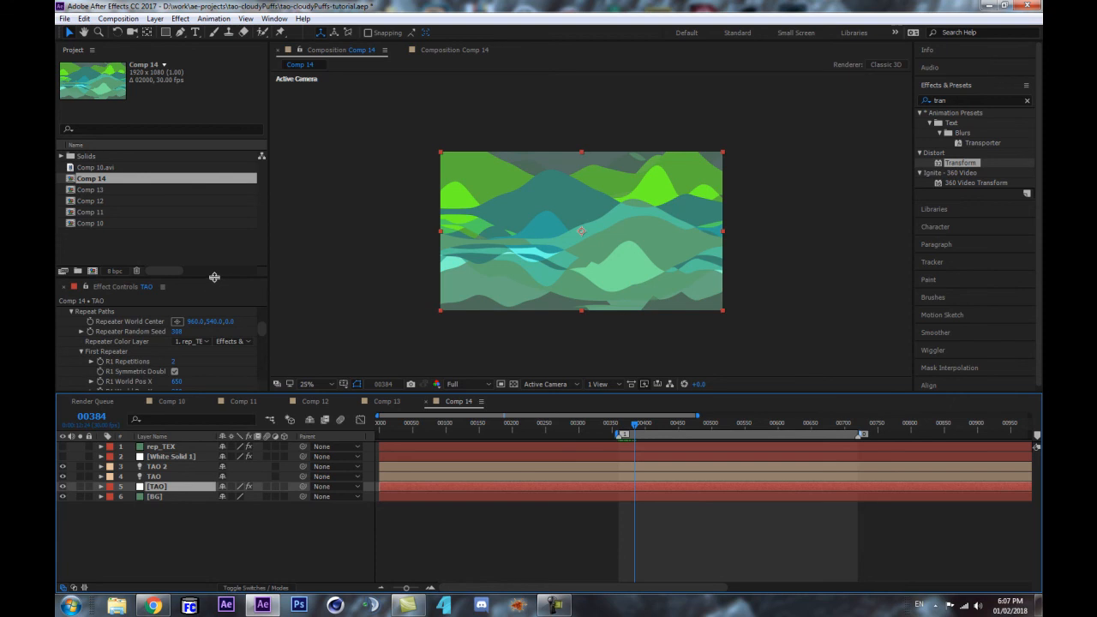
pyautogui.click(155, 447)
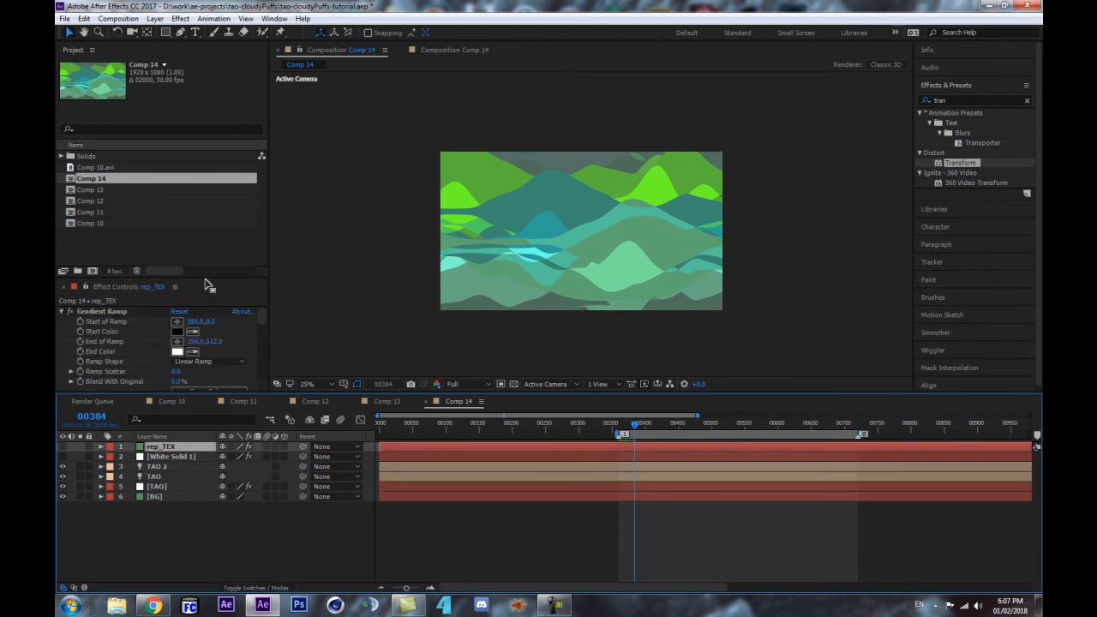
pyautogui.moveTo(208, 283); pyautogui.dragTo(209, 163)
pyautogui.scroll(-3, 100, 330)
pyautogui.scroll(3, 77, 261)
pyautogui.click(72, 323)
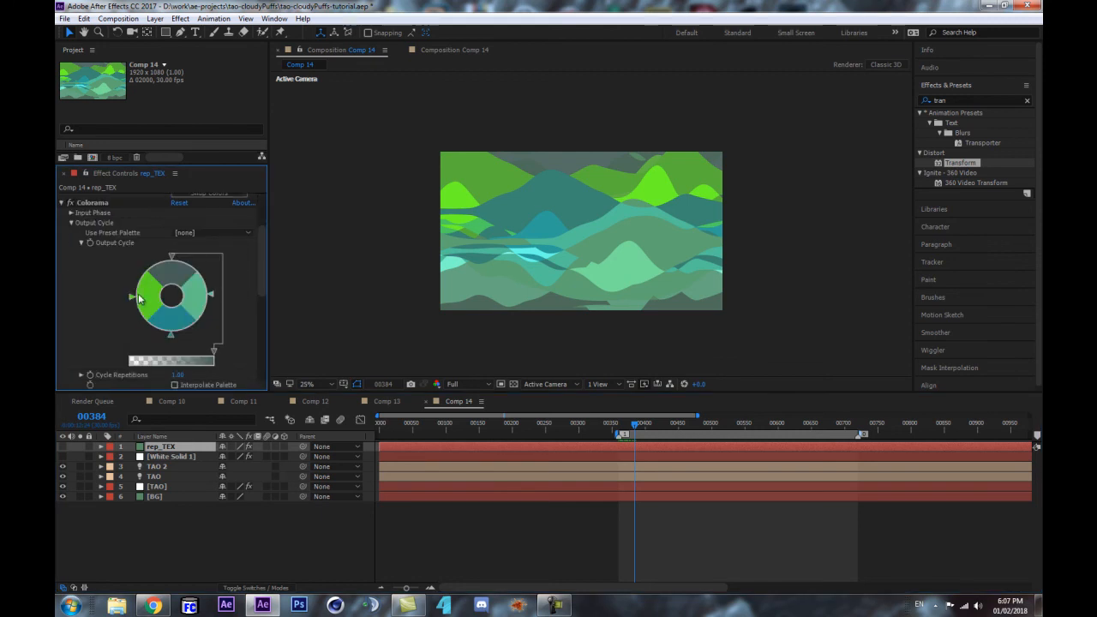
pyautogui.doubleClick(172, 258)
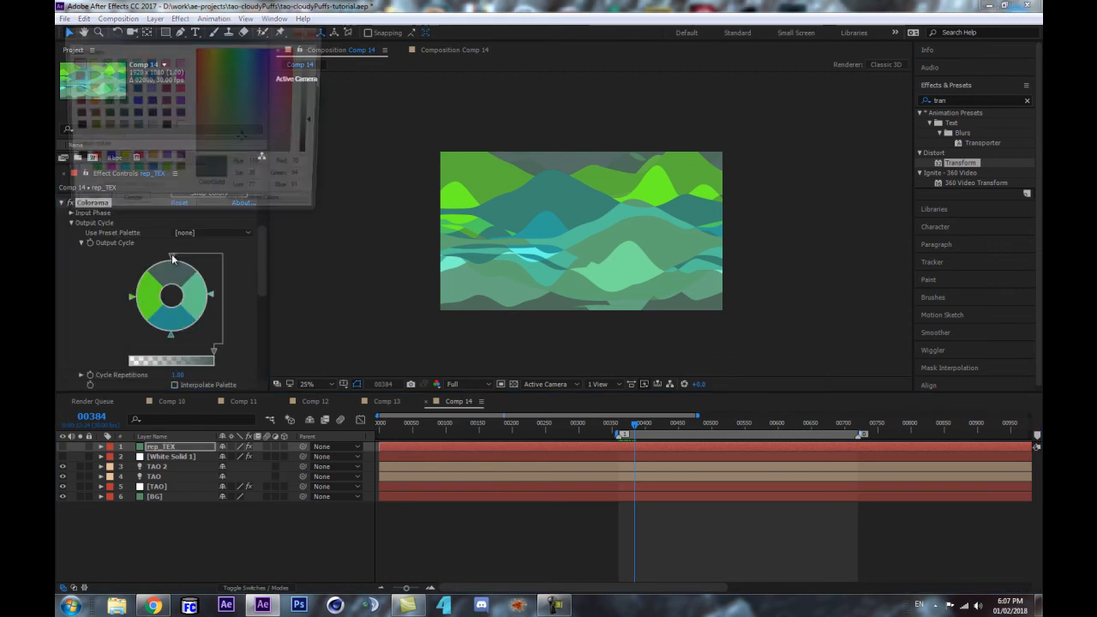
pyautogui.click(274, 72)
pyautogui.click(85, 213)
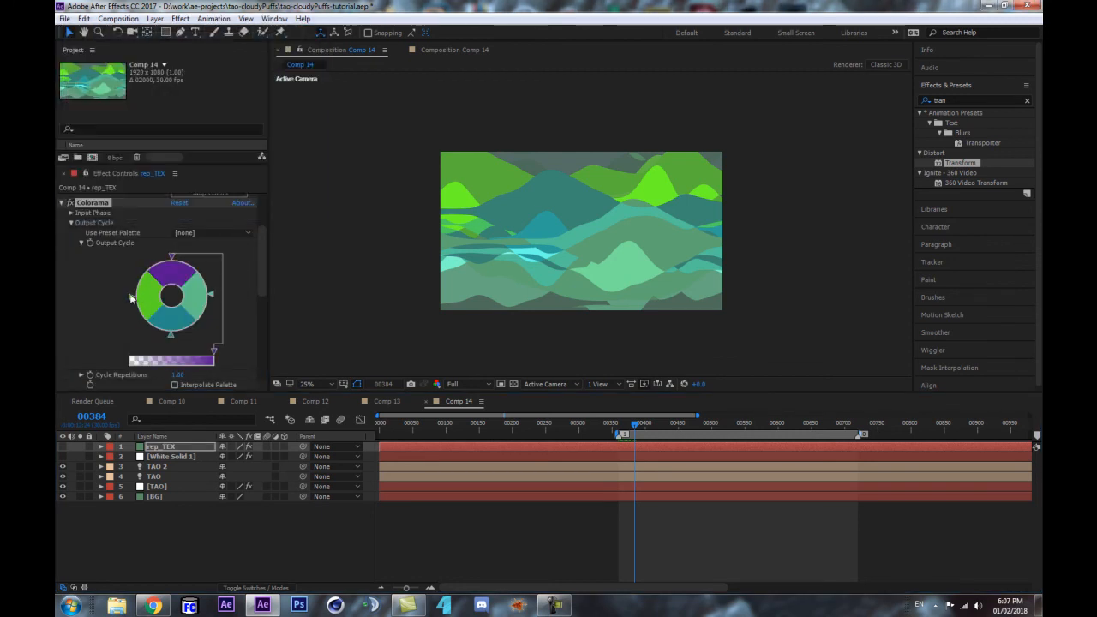
# Step: Recolour the Colorama output cycle's bright green swatch golden yellow and its teal-blue swatch dark red
pyautogui.doubleClick(132, 297)
pyautogui.moveTo(208, 97); pyautogui.dragTo(212, 76)
pyautogui.click(83, 210)
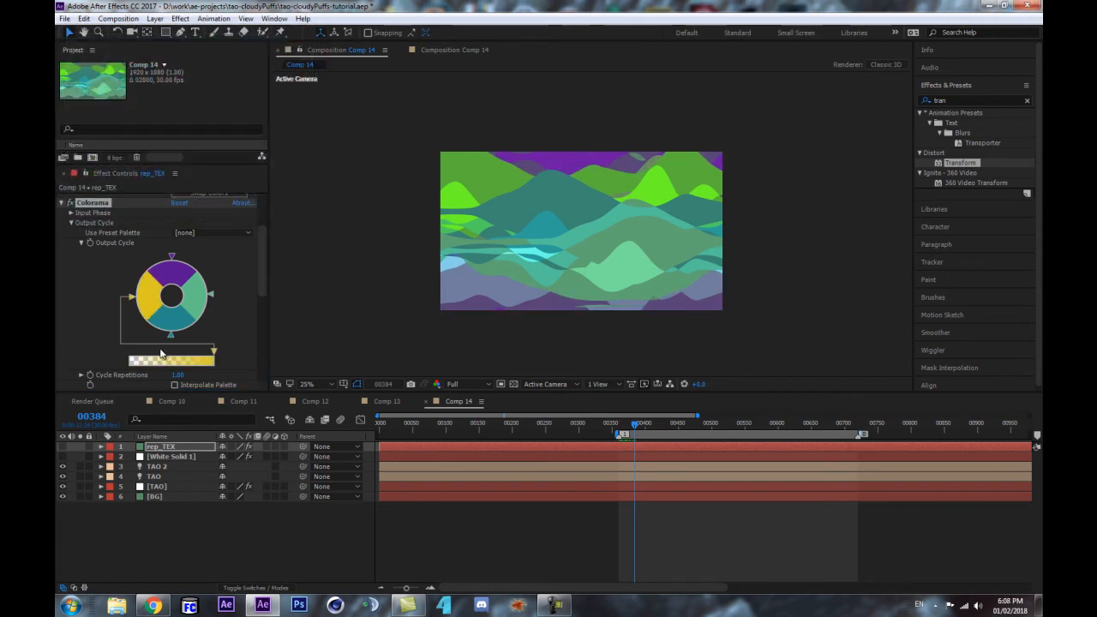
pyautogui.doubleClick(171, 336)
pyautogui.moveTo(204, 96); pyautogui.dragTo(197, 87)
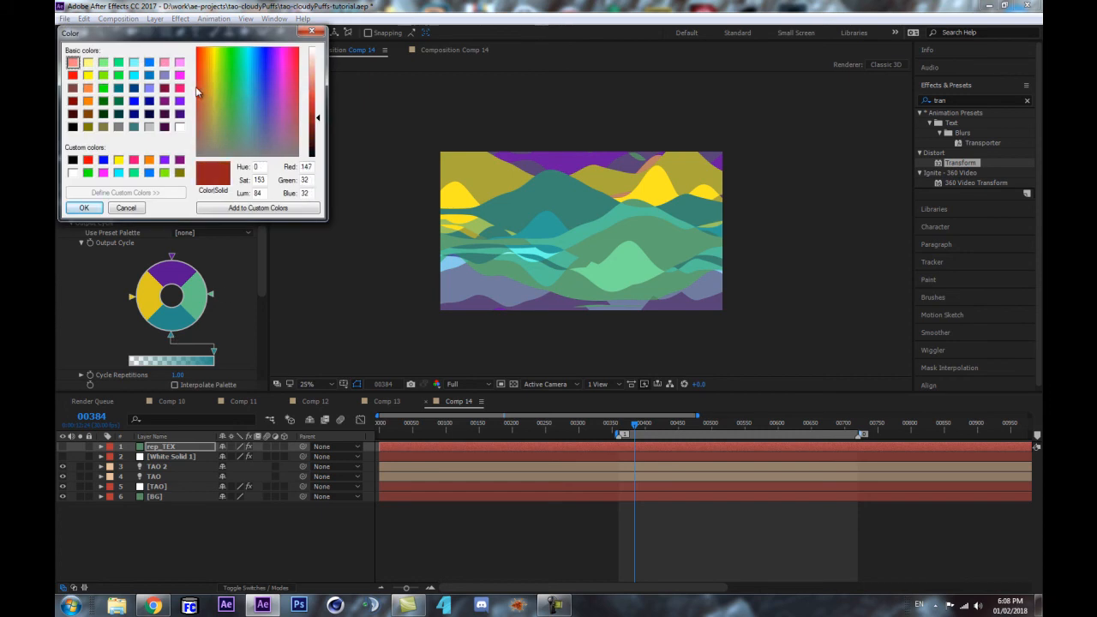
pyautogui.click(317, 117)
pyautogui.click(80, 209)
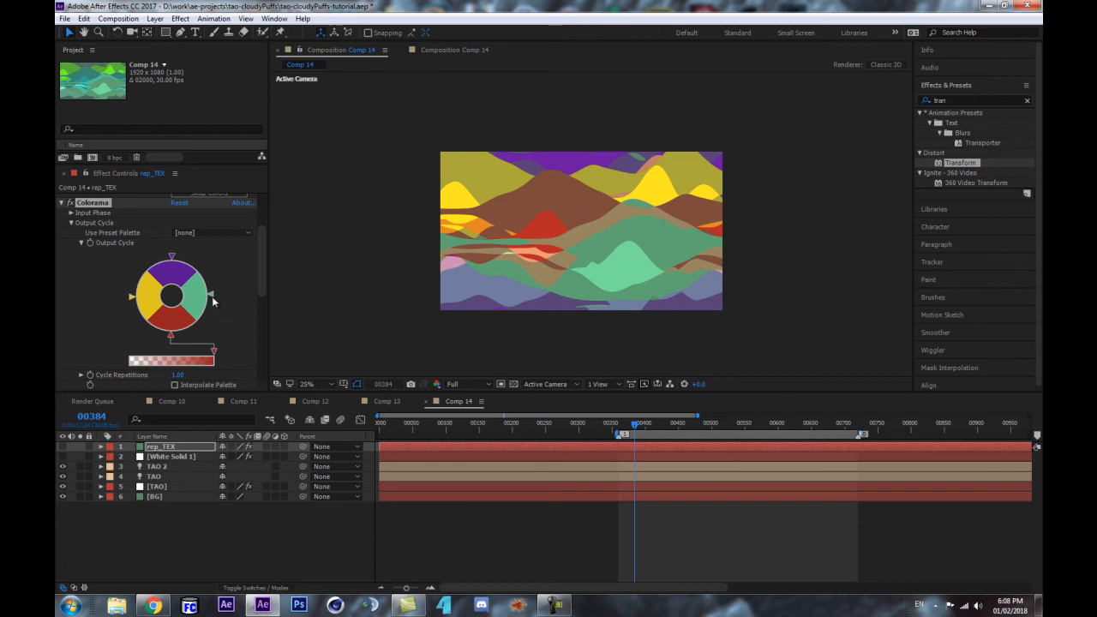
# Step: Recolour the Colorama cycle's mint swatch pale yellow and shift its purple swatch to a muted blue-violet
pyautogui.doubleClick(211, 295)
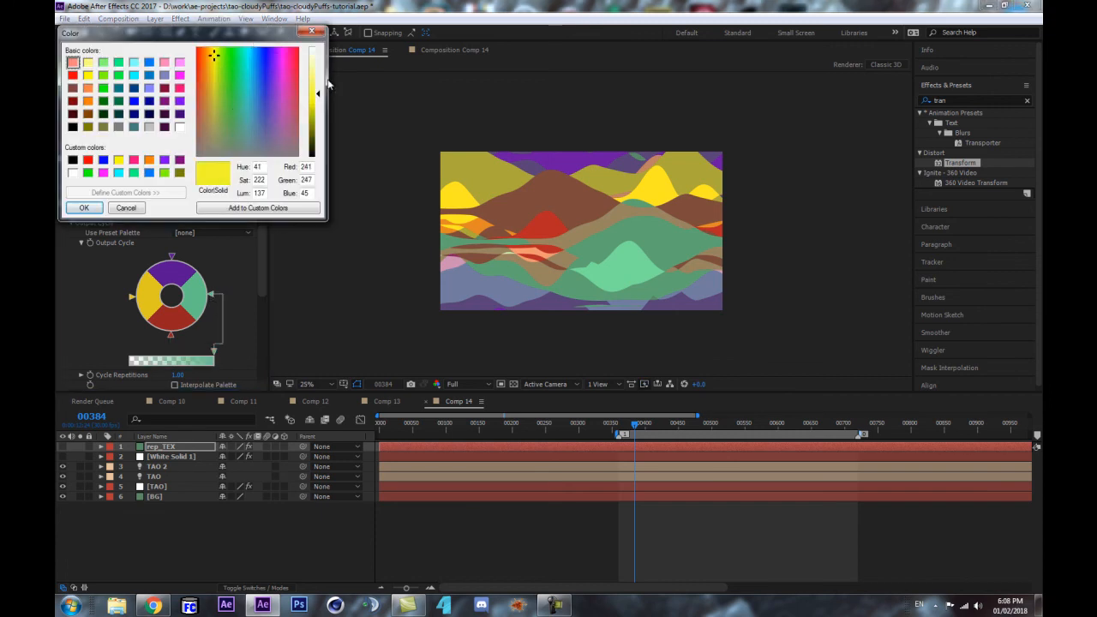
pyautogui.click(321, 68)
pyautogui.click(92, 210)
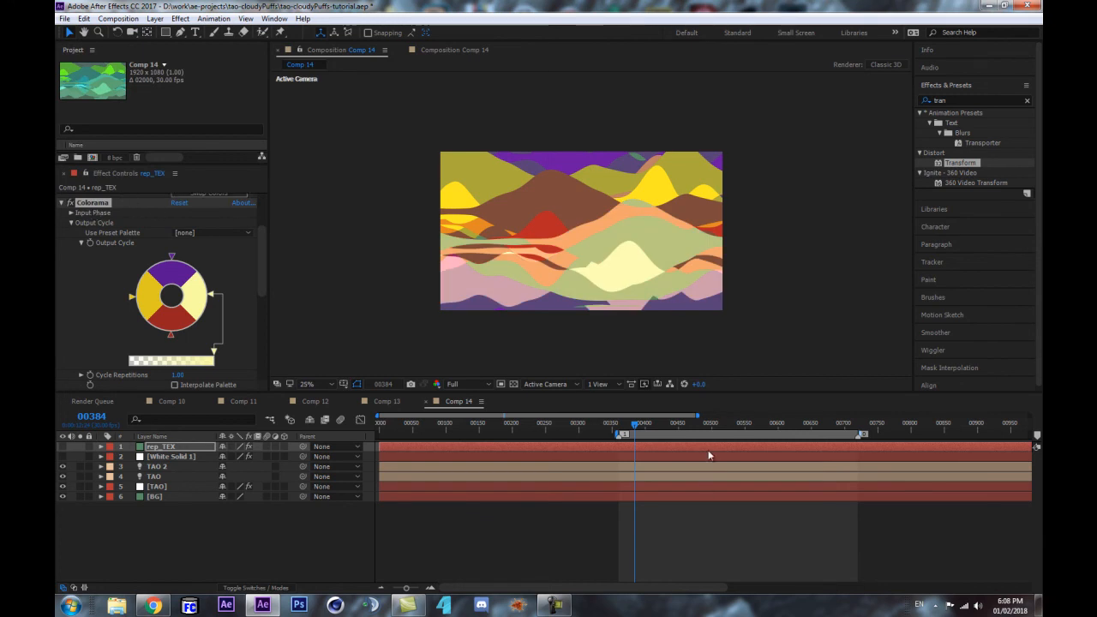
pyautogui.doubleClick(172, 260)
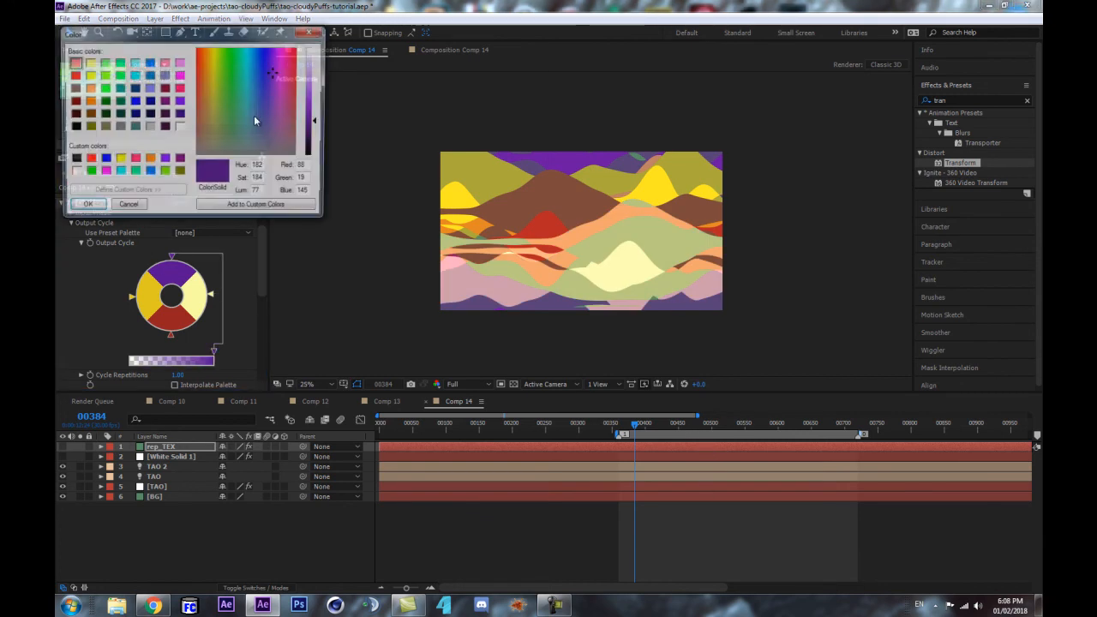
pyautogui.moveTo(267, 91); pyautogui.dragTo(266, 116)
pyautogui.click(313, 120)
pyautogui.click(82, 208)
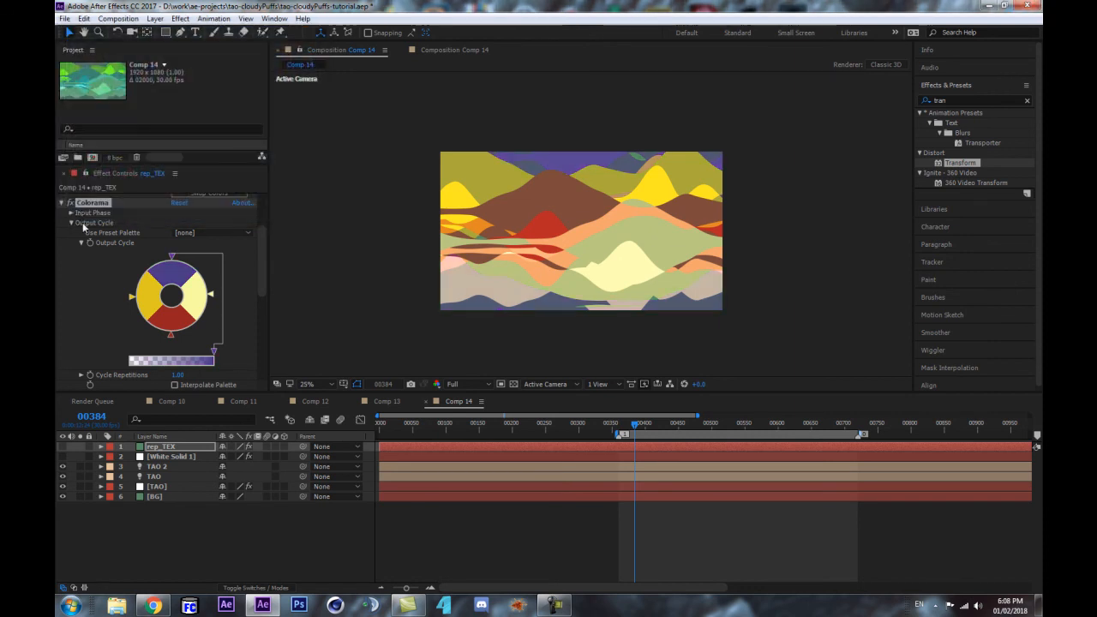
# Step: Expand the TAO layer's Material & Lighting settings and set Opacity to 25
pyautogui.scroll(-10, 127, 278)
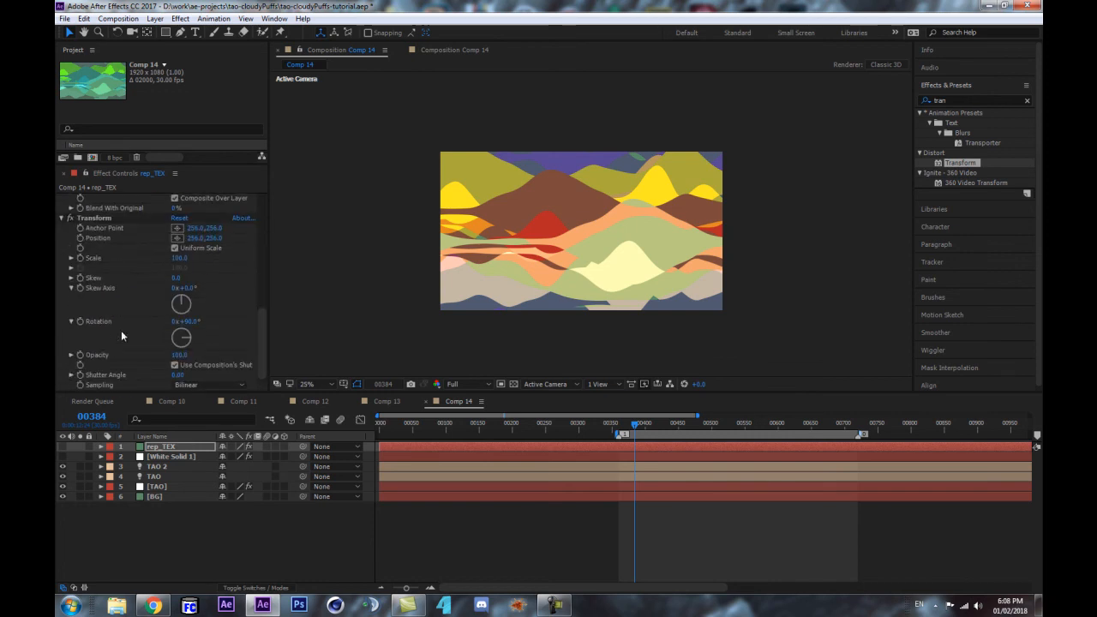
pyautogui.click(156, 486)
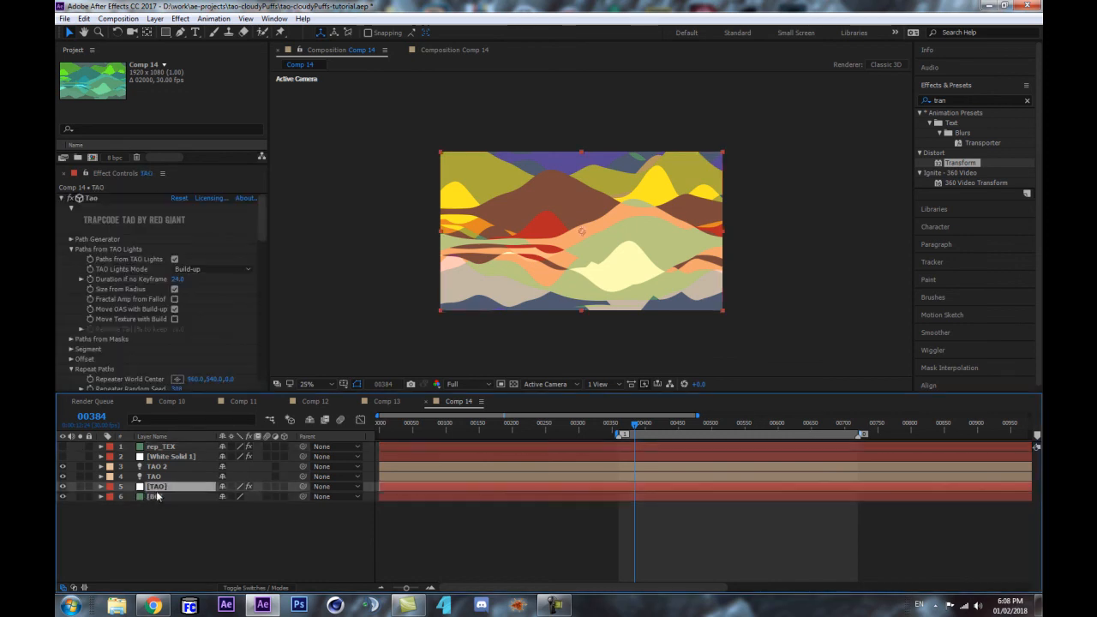
pyautogui.click(263, 247)
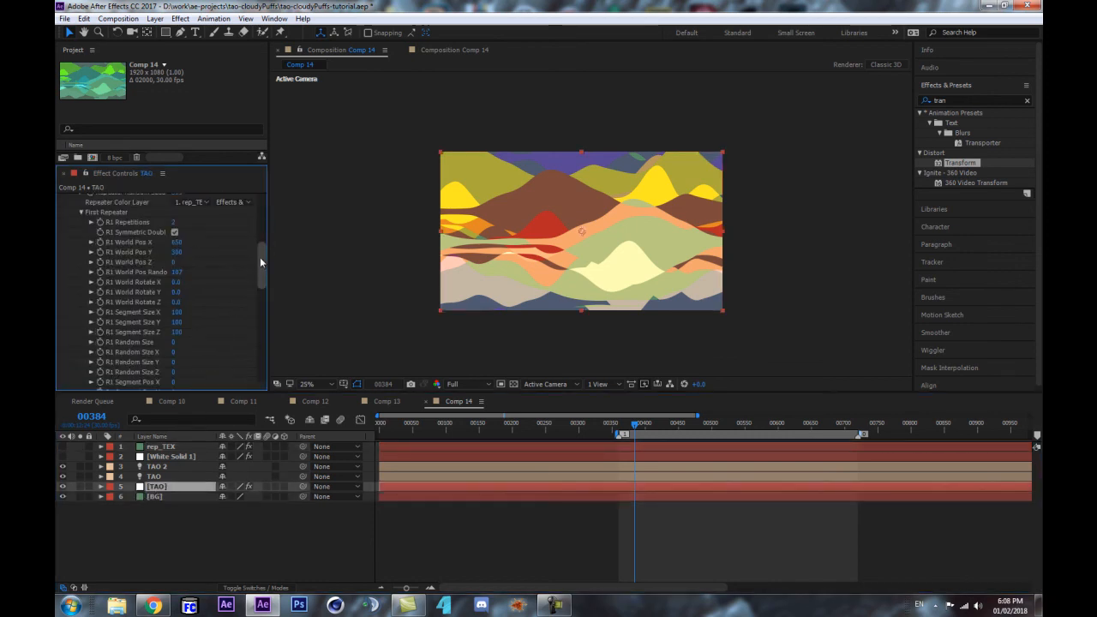
pyautogui.moveTo(260, 257); pyautogui.dragTo(235, 408)
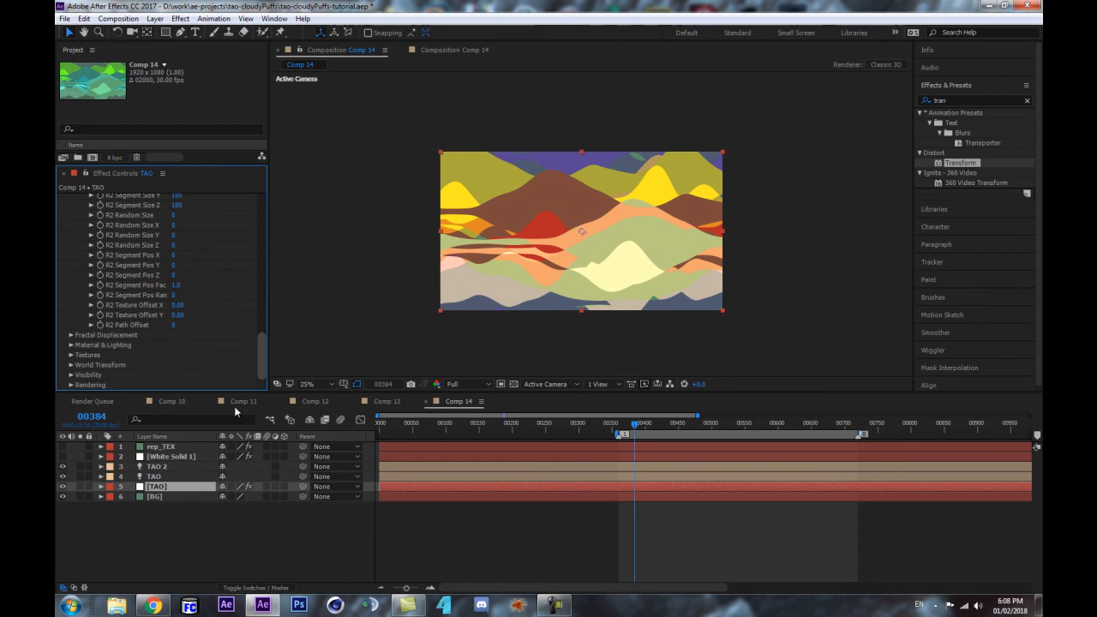
pyautogui.click(72, 345)
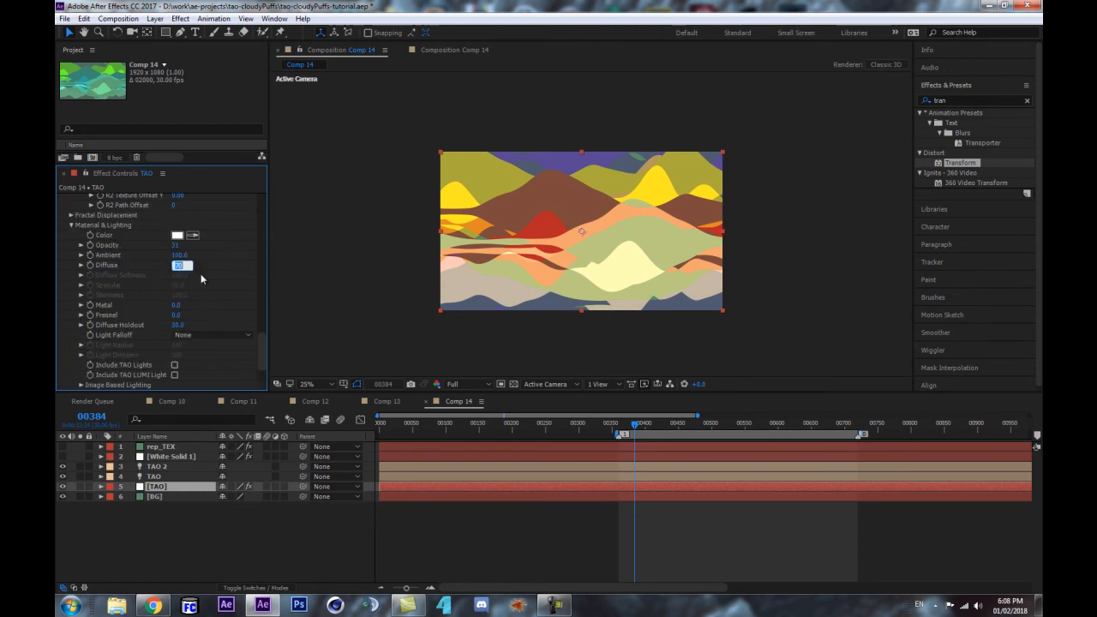
pyautogui.press('Return')
pyautogui.scroll(-2, 178, 334)
pyautogui.scroll(4, 176, 339)
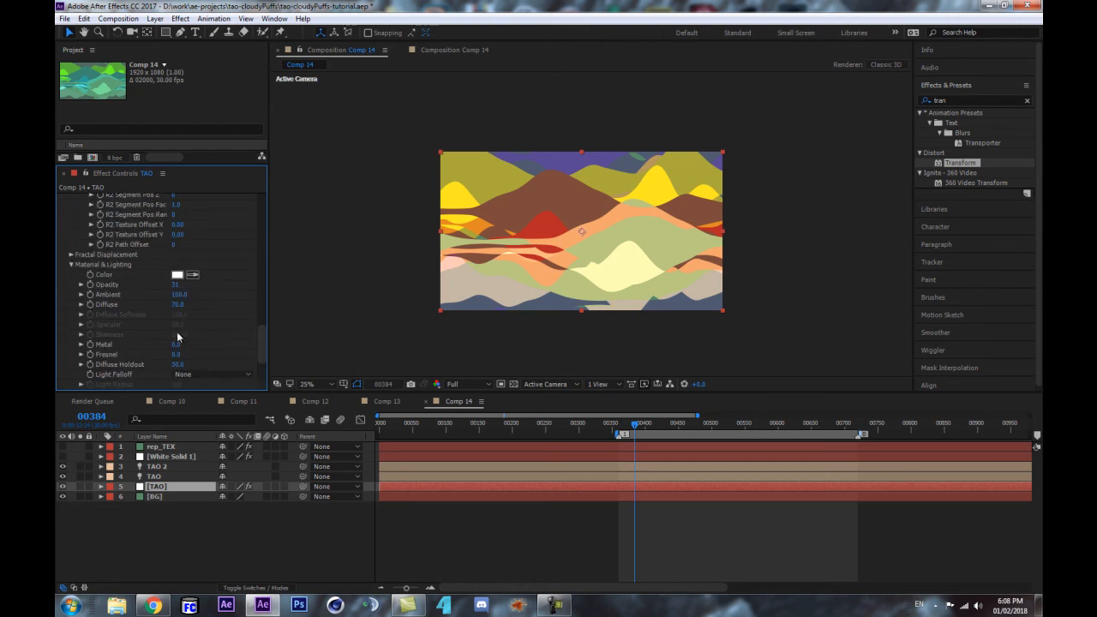
pyautogui.moveTo(176, 284); pyautogui.dragTo(165, 285)
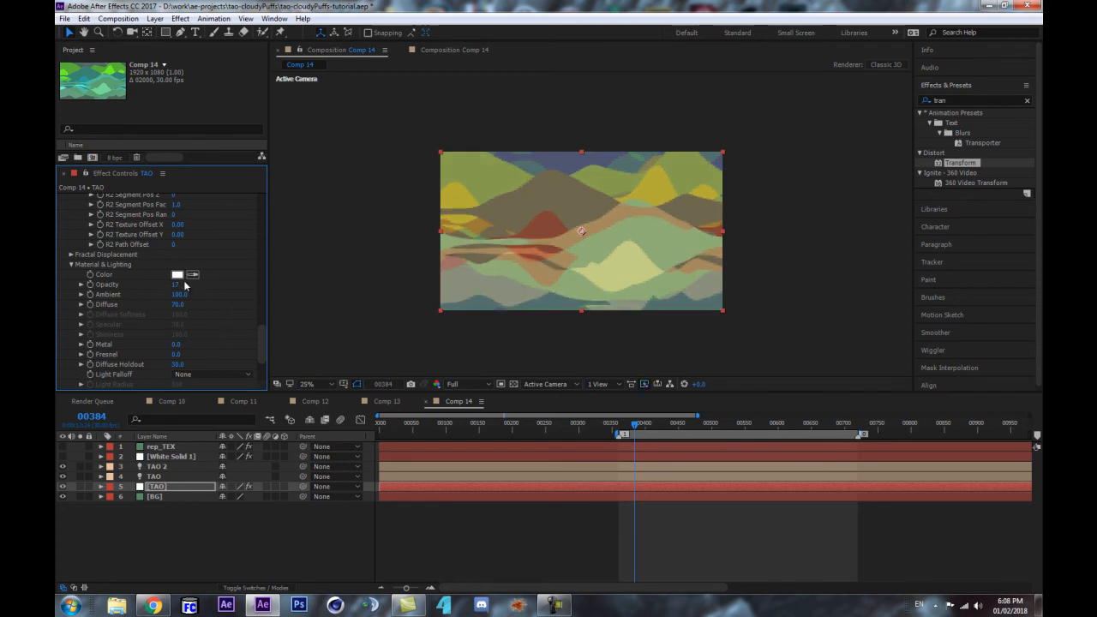
pyautogui.moveTo(179, 284); pyautogui.dragTo(186, 292)
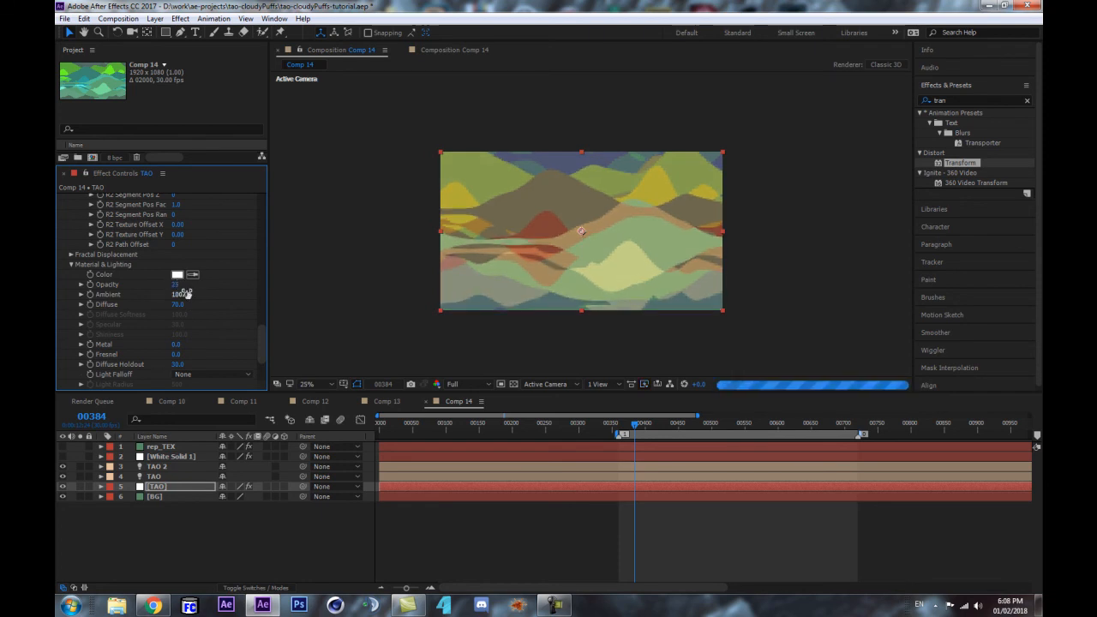
# Step: Try a light grey Color in the TAO effect's Material & Lighting settings and undo the change
pyautogui.click(176, 275)
pyautogui.moveTo(585, 430); pyautogui.dragTo(531, 403)
pyautogui.press('Return')
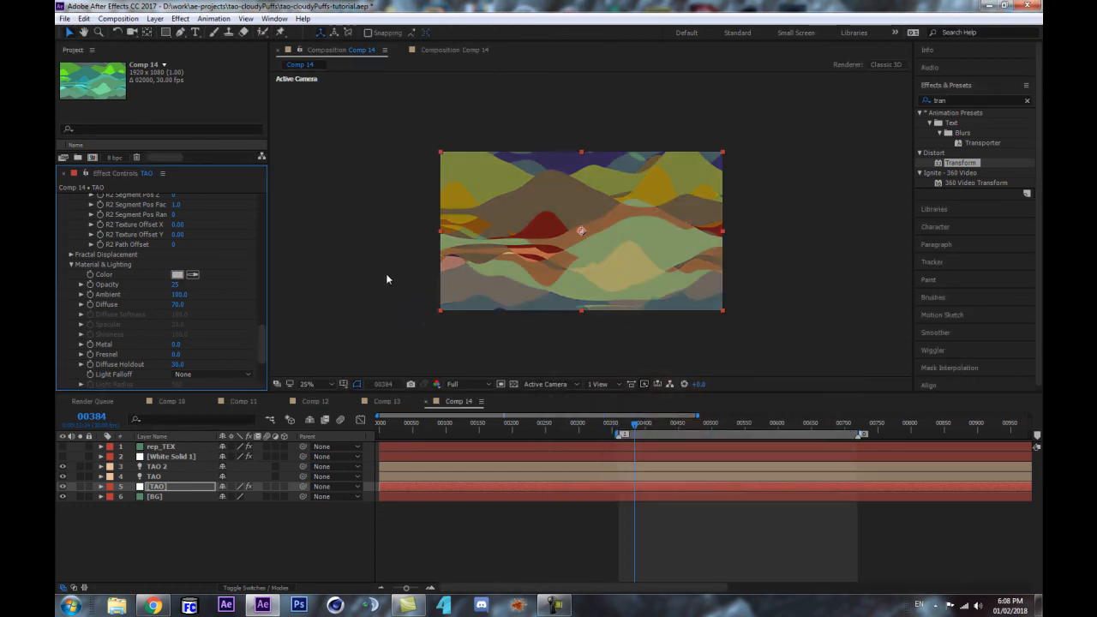
pyautogui.hotkey('ctrl', 'z')
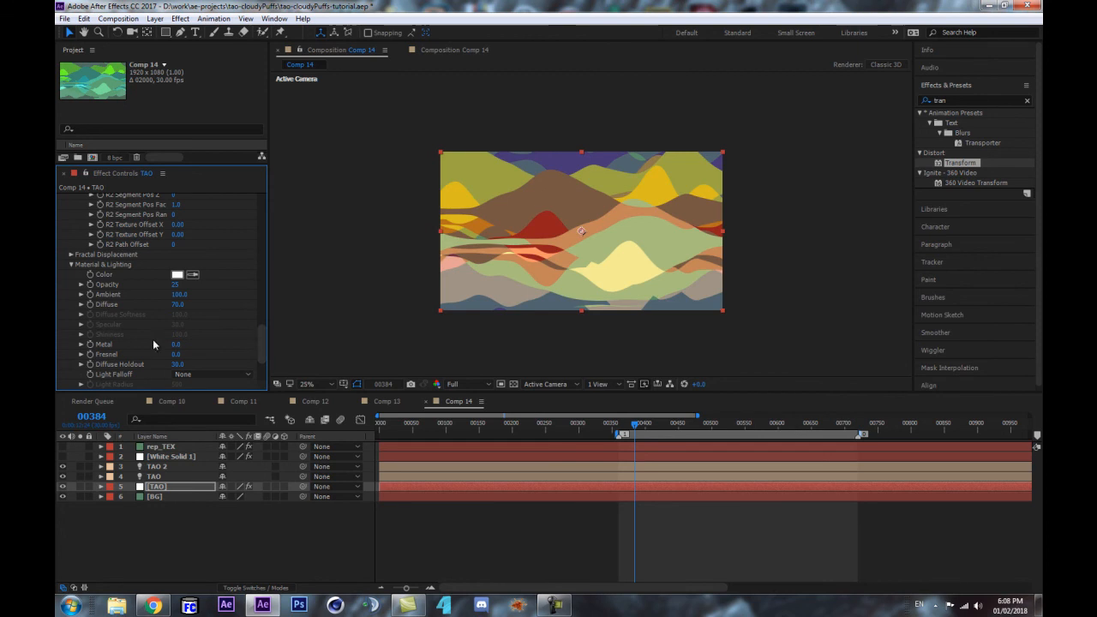
# Step: Switch DepthBuf to Off in the TAO effect's Rendering settings
pyautogui.scroll(-2, 191, 351)
pyautogui.scroll(-1, 176, 330)
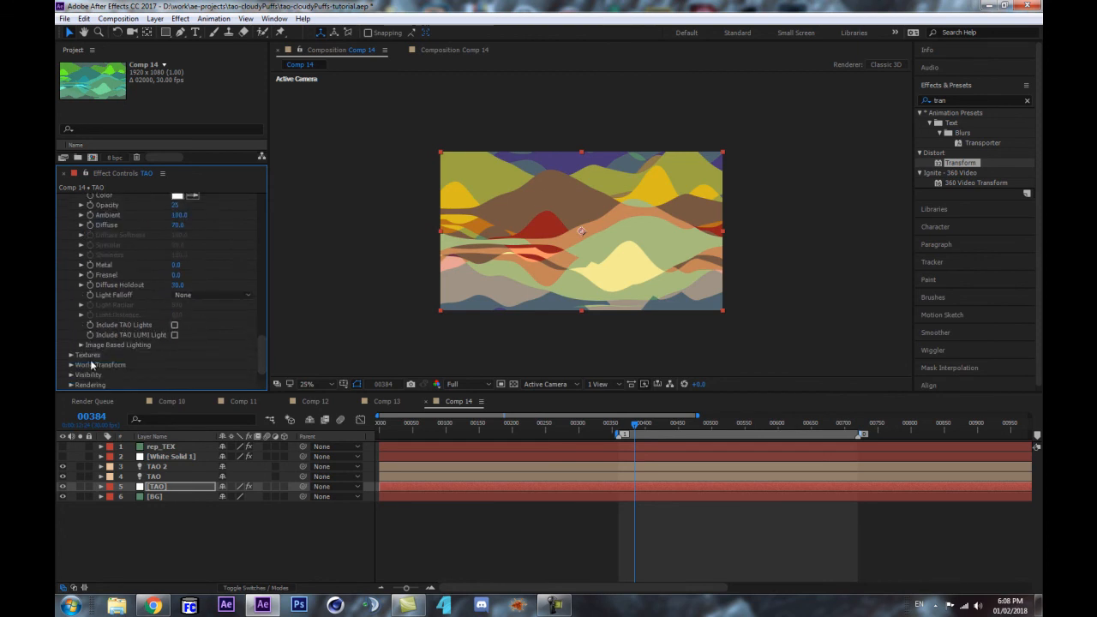
pyautogui.click(74, 388)
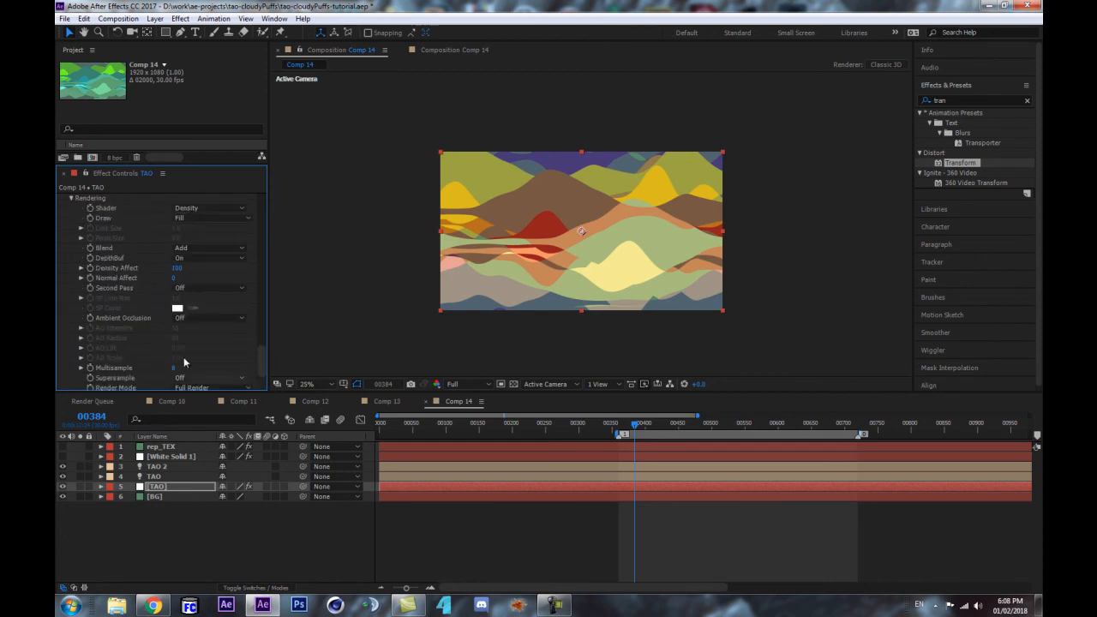
pyautogui.click(200, 259)
pyautogui.click(197, 270)
# Step: Lower the TAO effect's Material & Lighting Opacity to 10
pyautogui.scroll(4, 192, 269)
pyautogui.scroll(5, 193, 266)
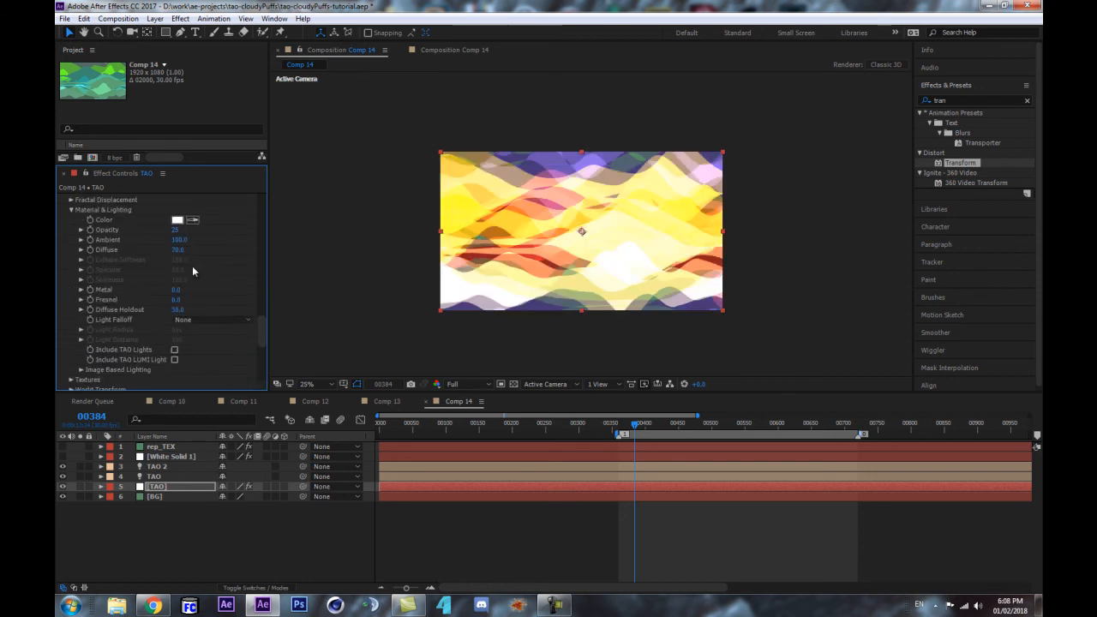
pyautogui.moveTo(167, 255); pyautogui.dragTo(165, 253)
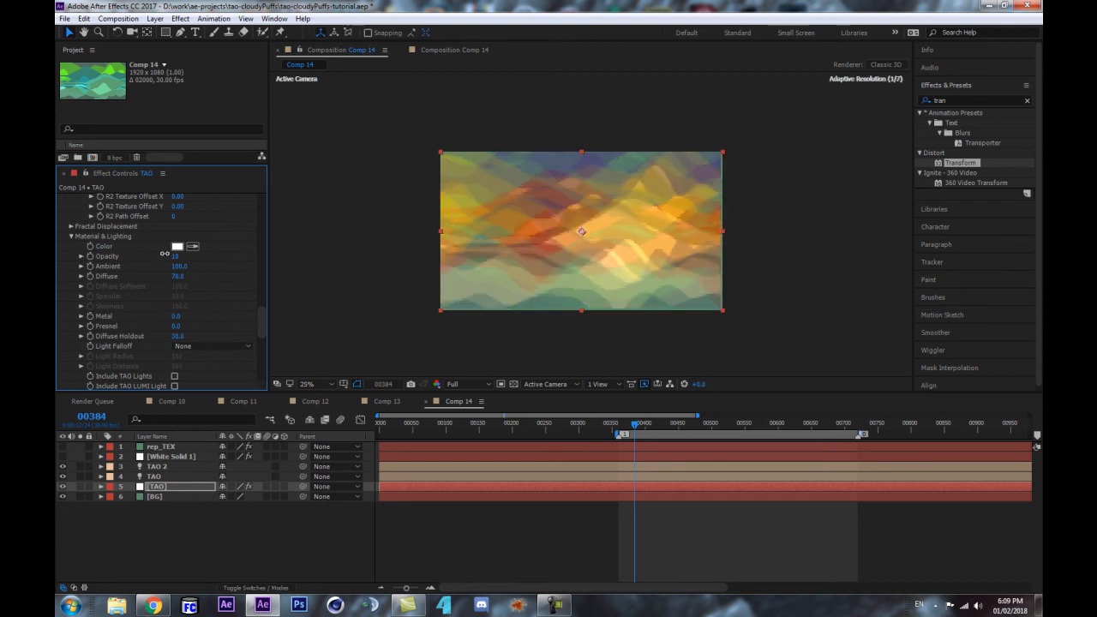
# Step: Go to frame 437, preview the wave loop, and review the TAO effect's Rendering settings
pyautogui.click(670, 430)
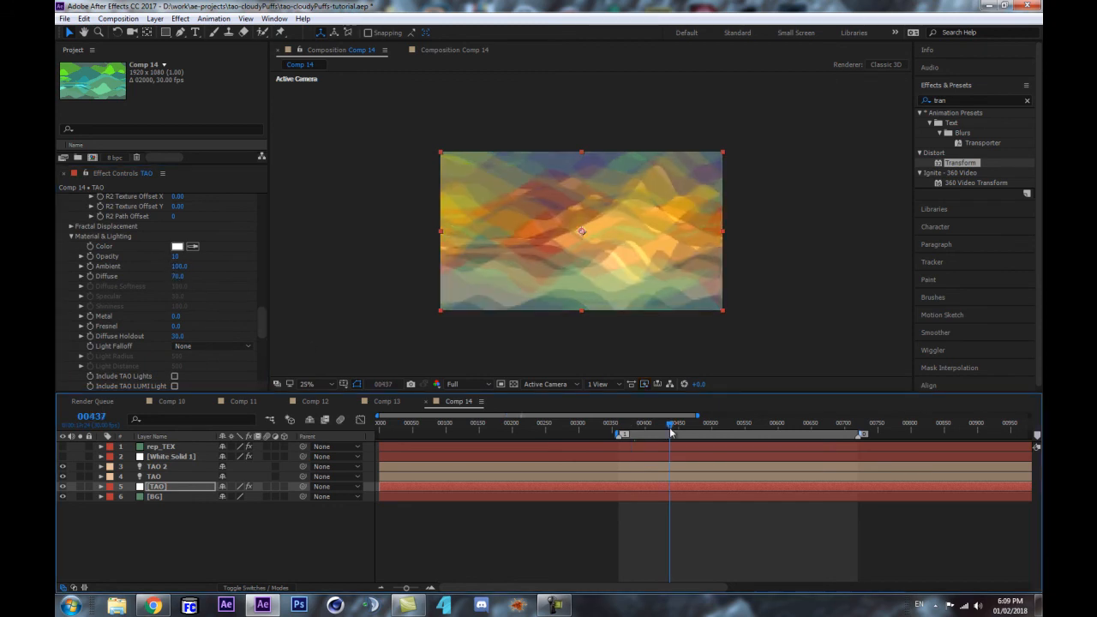
pyautogui.click(284, 552)
pyautogui.press('space')
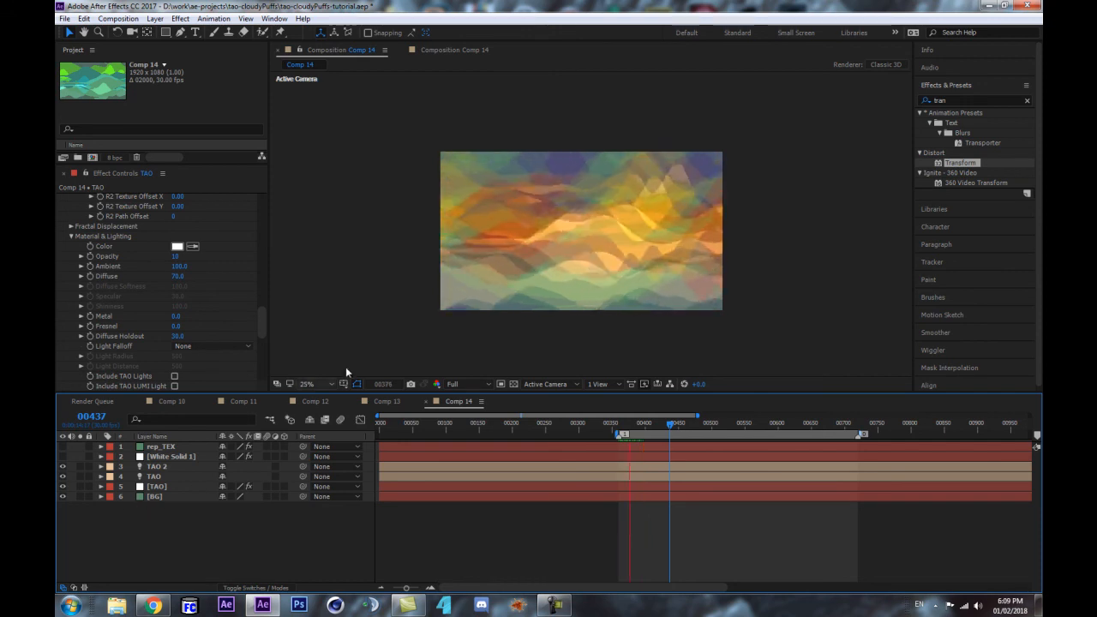
pyautogui.press('space')
pyautogui.click(142, 499)
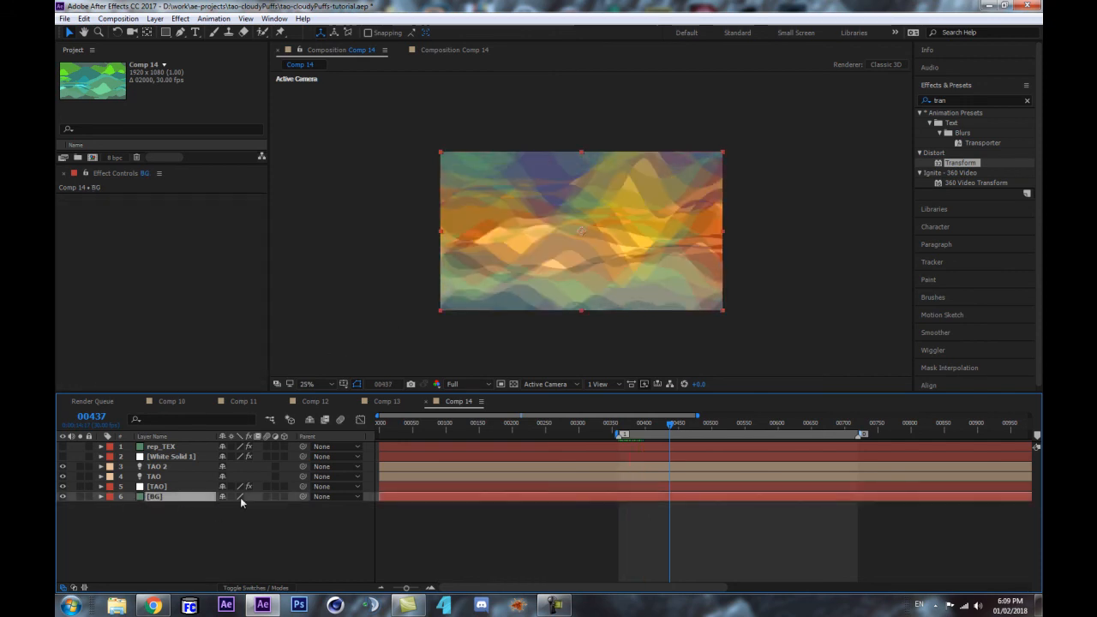
pyautogui.click(177, 487)
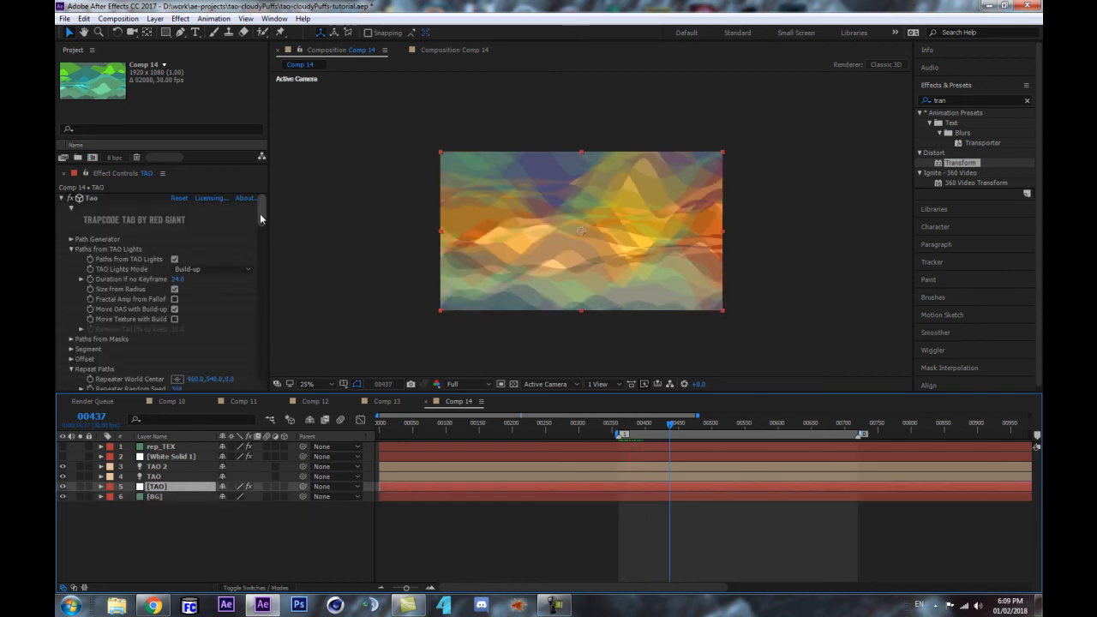
pyautogui.moveTo(261, 218); pyautogui.dragTo(271, 403)
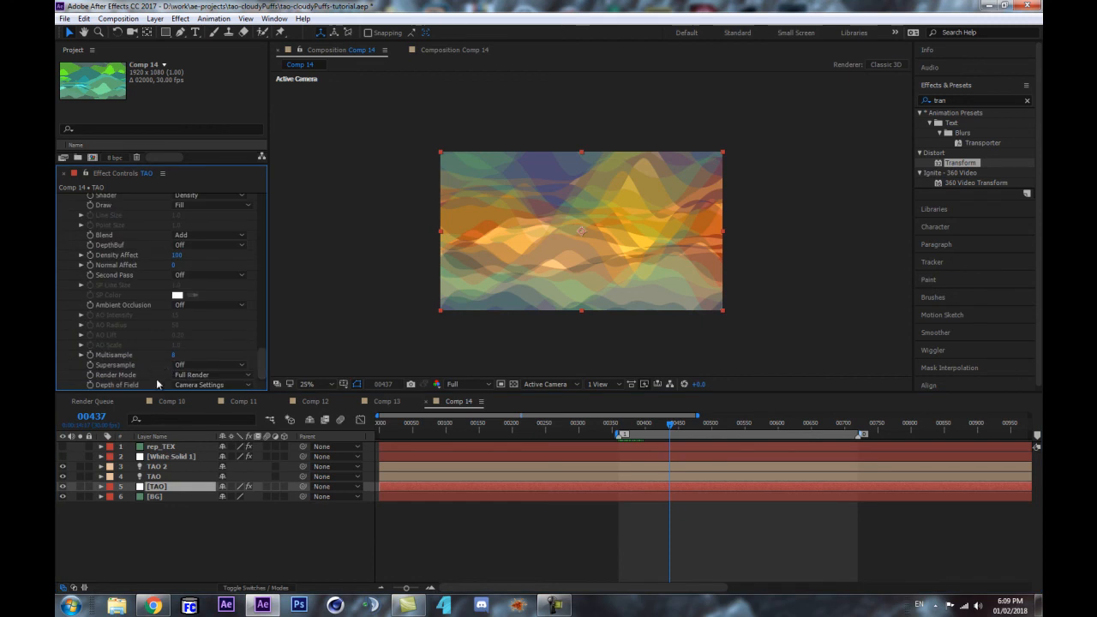
# Step: Set the White Solid 1 layer's seedRandom2 slider to 569 and its seedRandom1 slider to 377
pyautogui.click(162, 458)
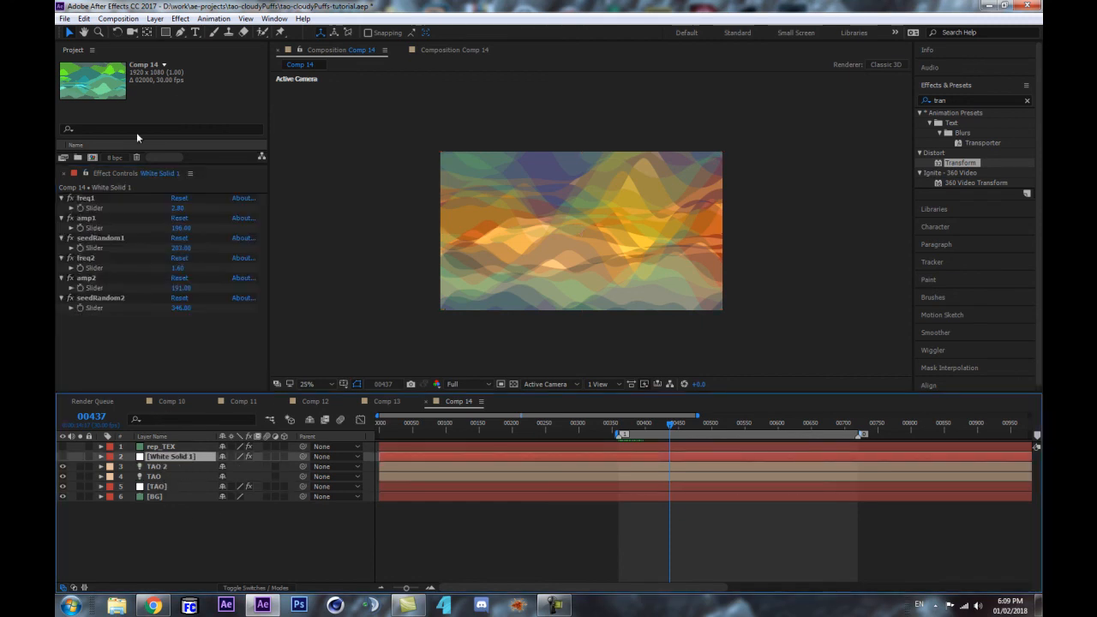
pyautogui.moveTo(182, 308); pyautogui.dragTo(304, 285)
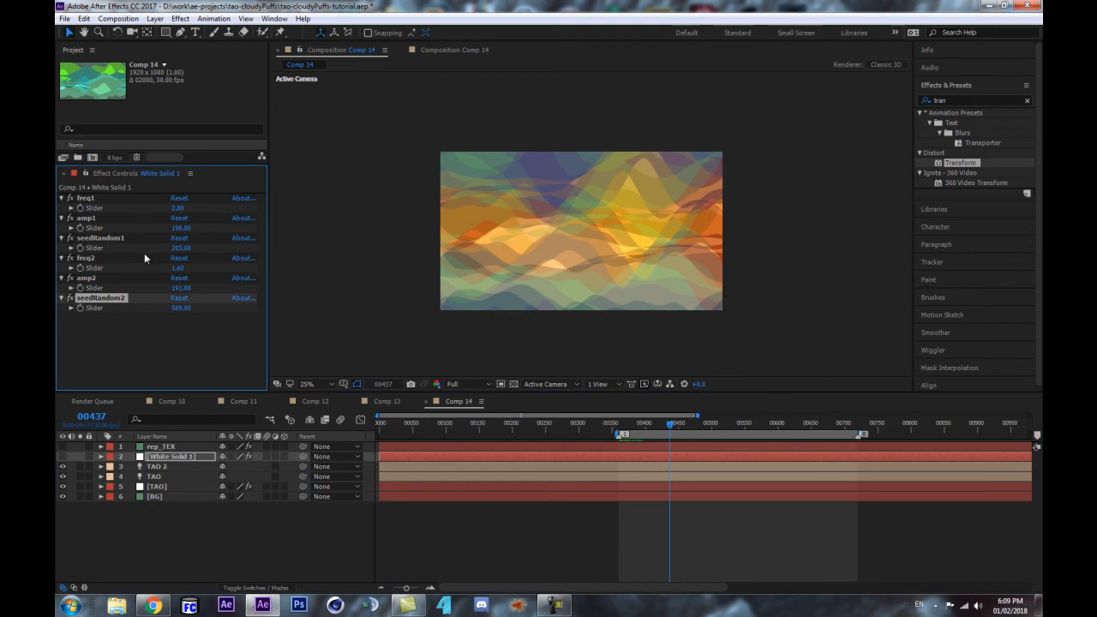
pyautogui.moveTo(182, 248); pyautogui.dragTo(278, 264)
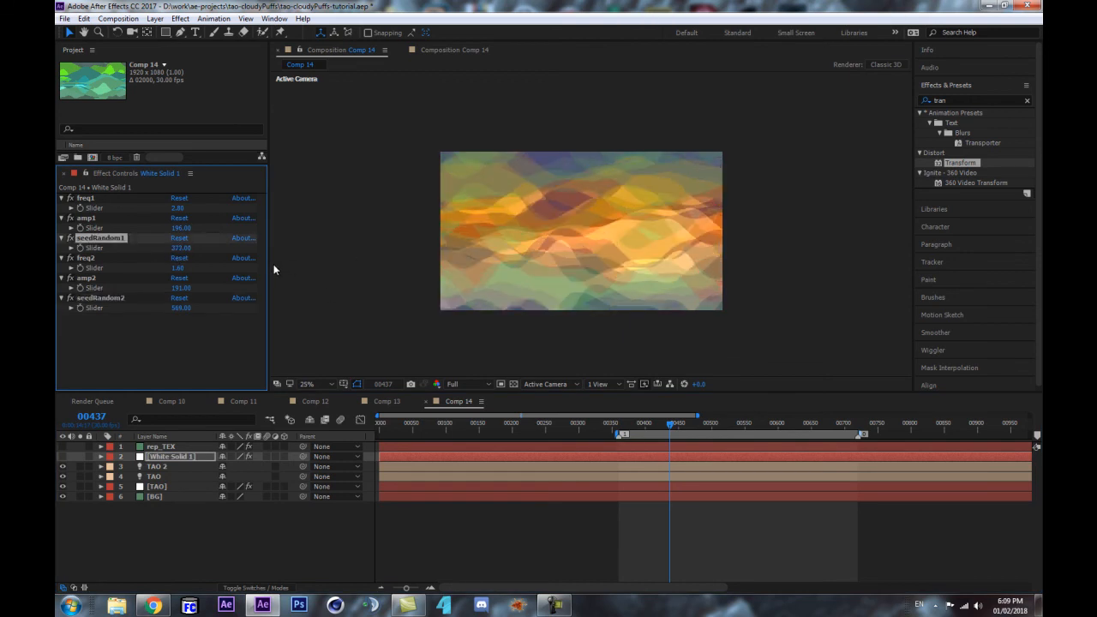
# Step: Set the White Solid 1 layer's freq2 slider to 0.9 and its freq1 slider to 1.4
pyautogui.click(177, 268)
pyautogui.write('0.9')
pyautogui.click(179, 209)
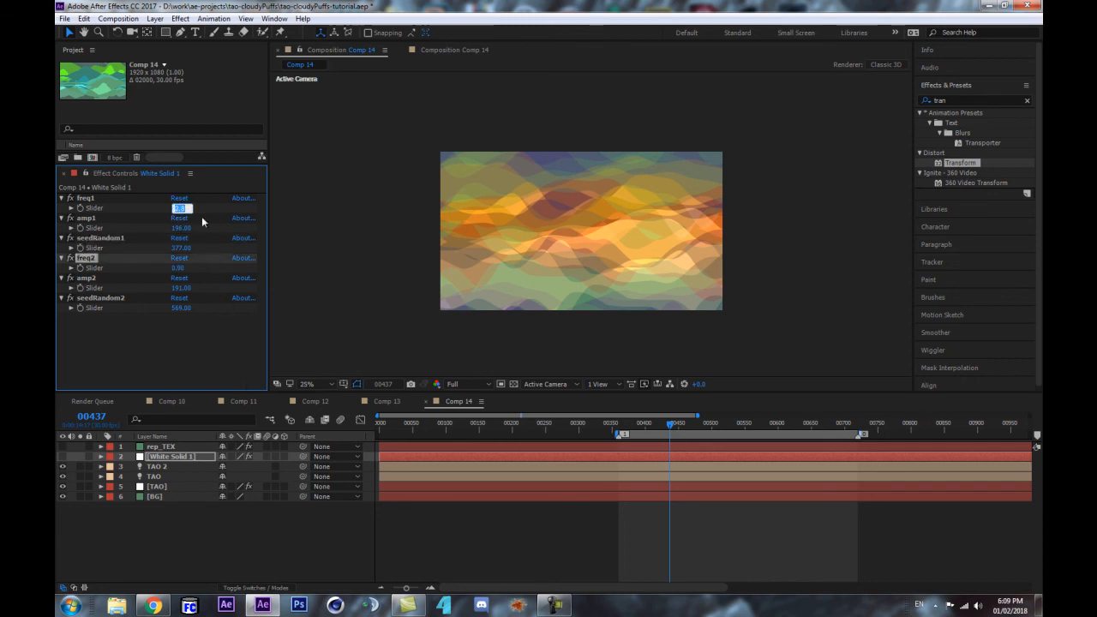
pyautogui.write('1.4')
pyautogui.press('Return')
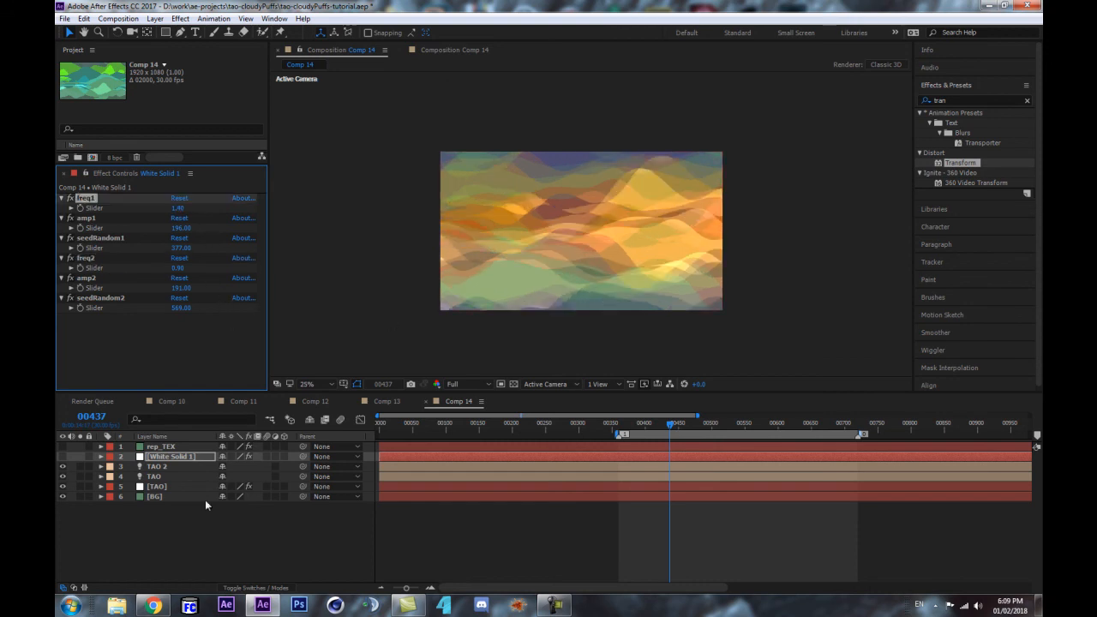
# Step: Change the seedRandom value in the TAO solid layer's OAS Size X expression to 185
pyautogui.click(161, 486)
pyautogui.press('u')
pyautogui.press('u')
pyautogui.scroll(-5, 411, 511)
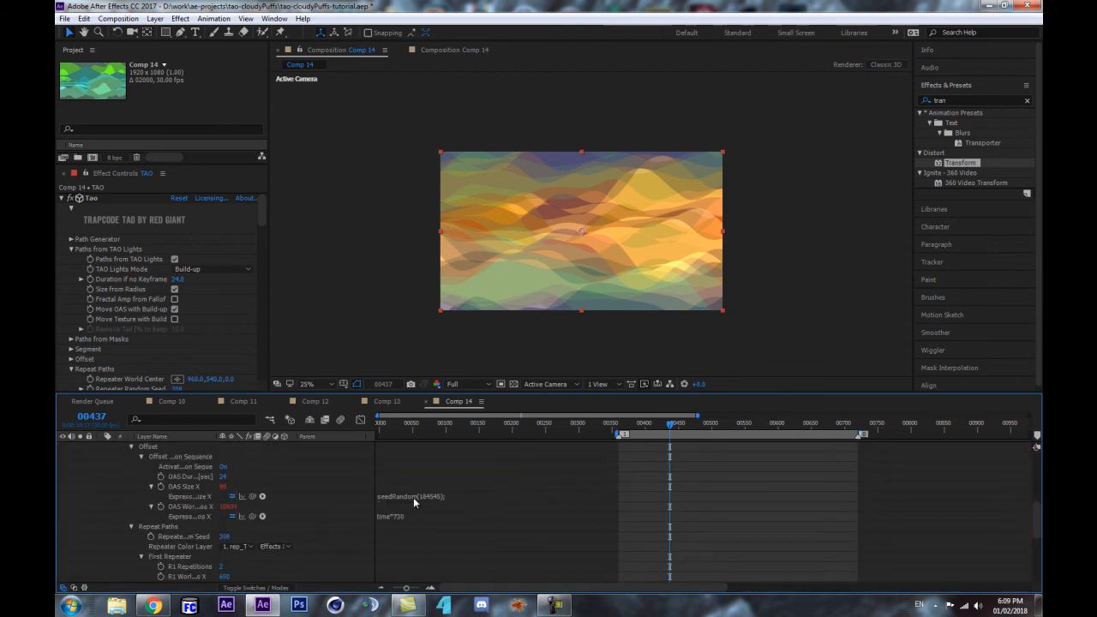
pyautogui.click(413, 497)
pyautogui.click(428, 495)
pyautogui.press('Delete')
pyautogui.press('Delete')
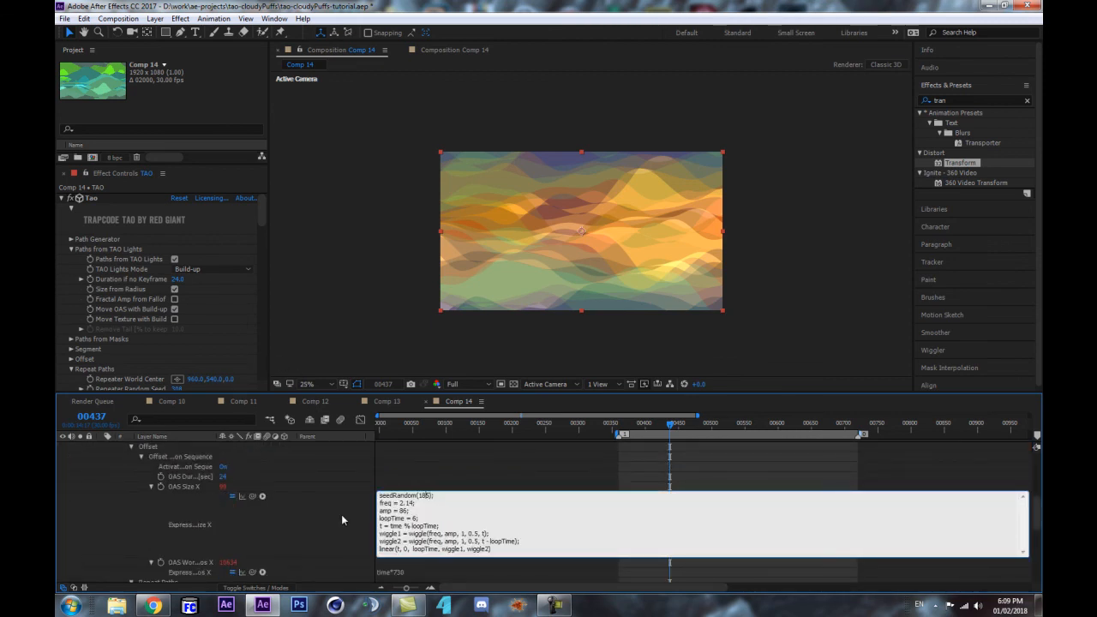
pyautogui.click(337, 516)
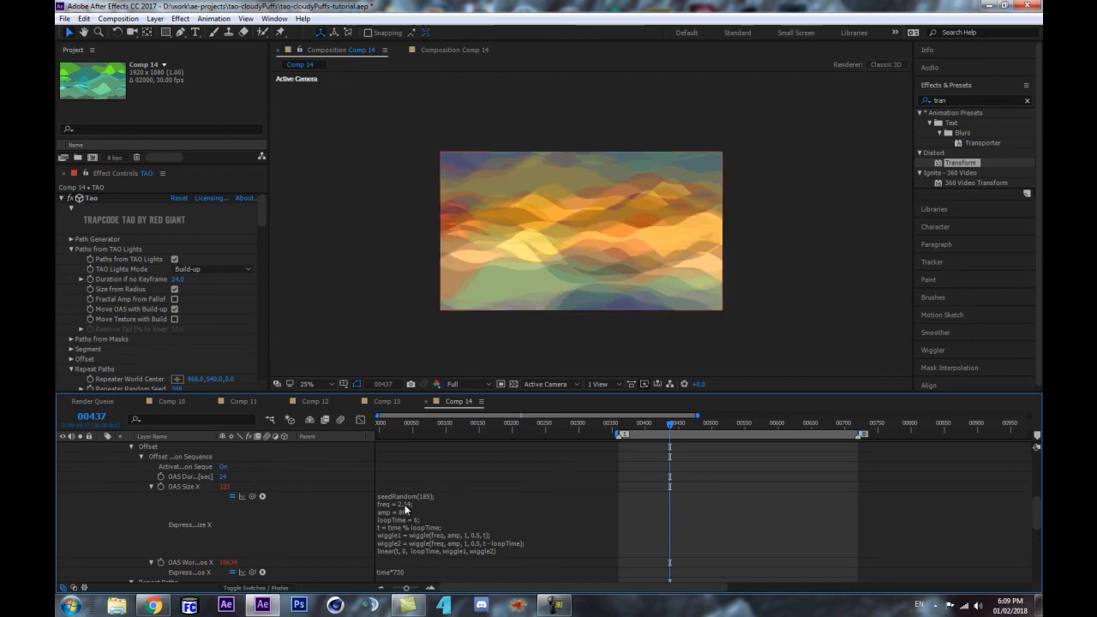
# Step: Set freq to 1.74 in the TAO layer's OAS Size X expression and briefly preview the loop
pyautogui.click(404, 501)
pyautogui.click(403, 503)
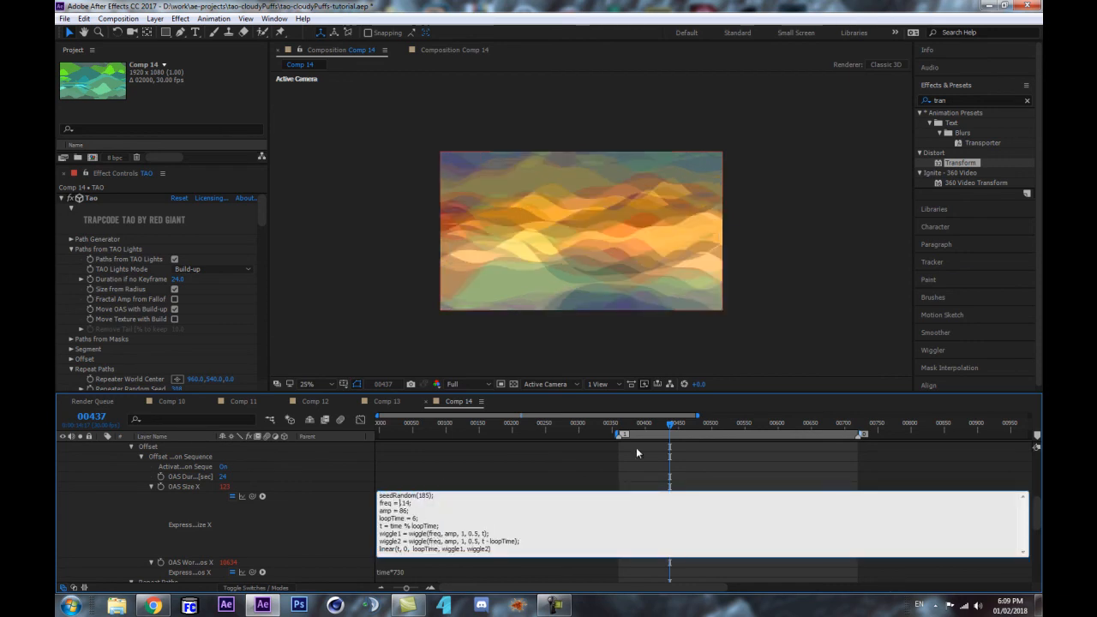
pyautogui.write('7')
pyautogui.click(306, 544)
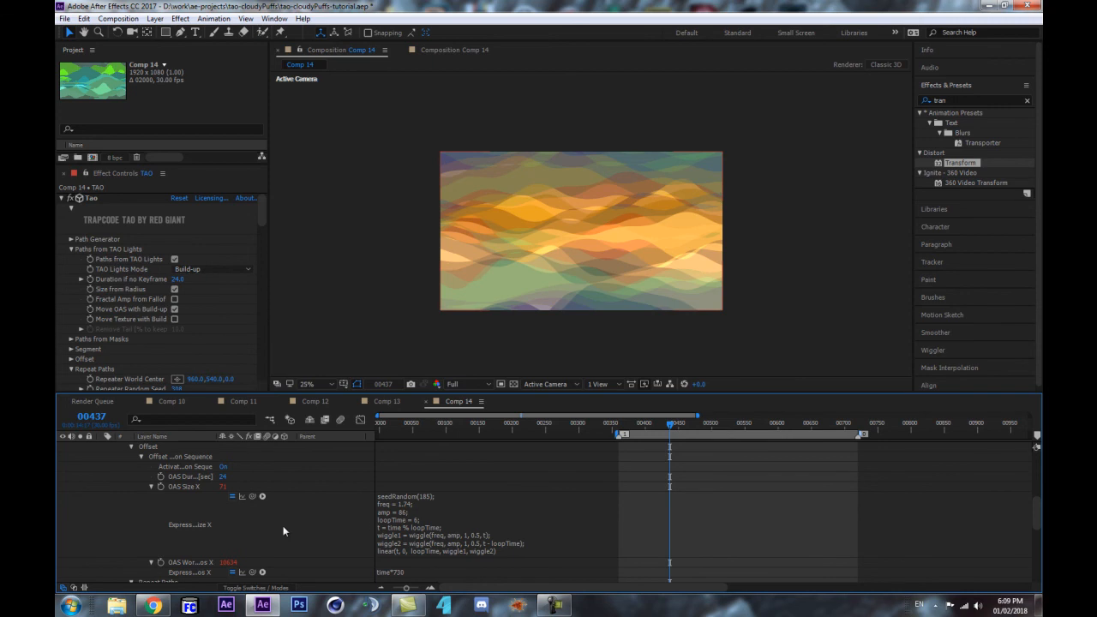
pyautogui.press('space')
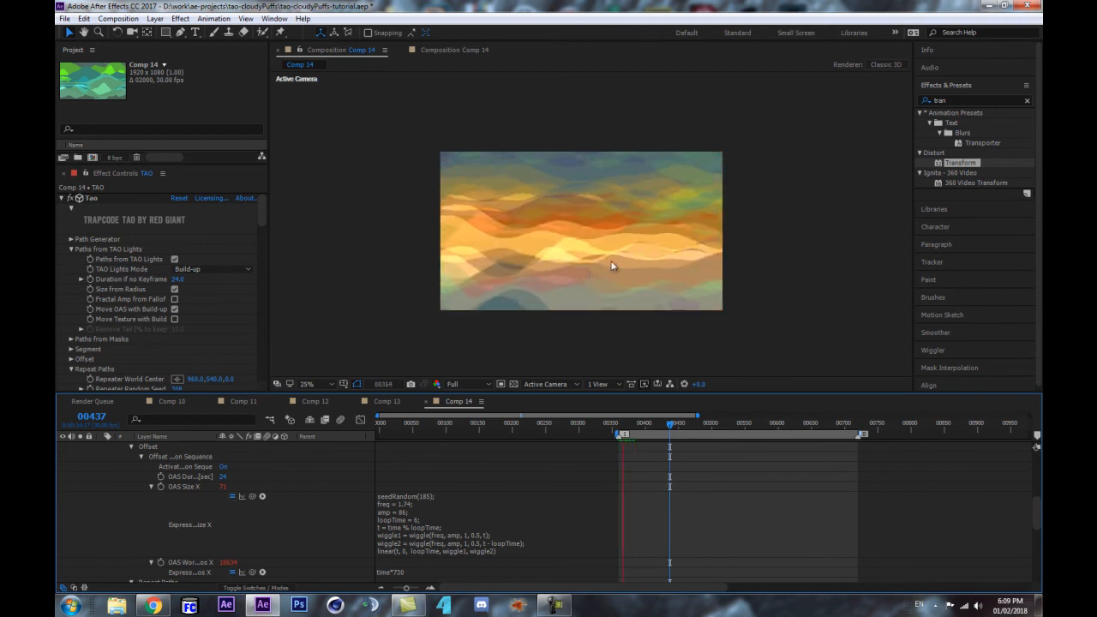
pyautogui.press('space')
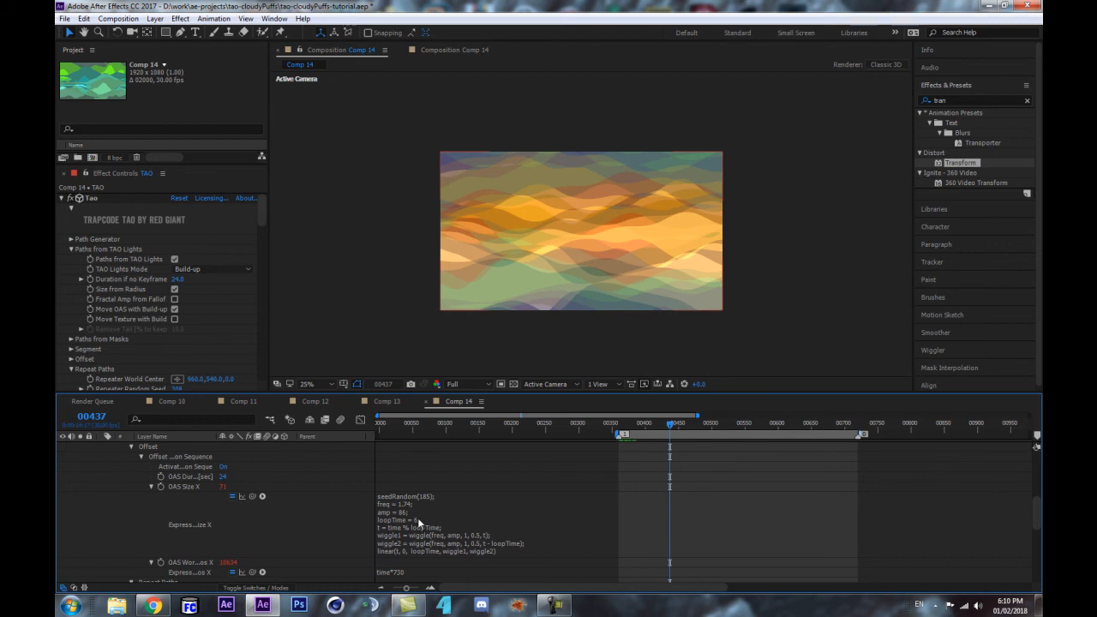
# Step: Set loopTime to 12 in the TAO layer's OAS Size X expression, then collapse the layer's properties
pyautogui.click(418, 523)
pyautogui.click(419, 520)
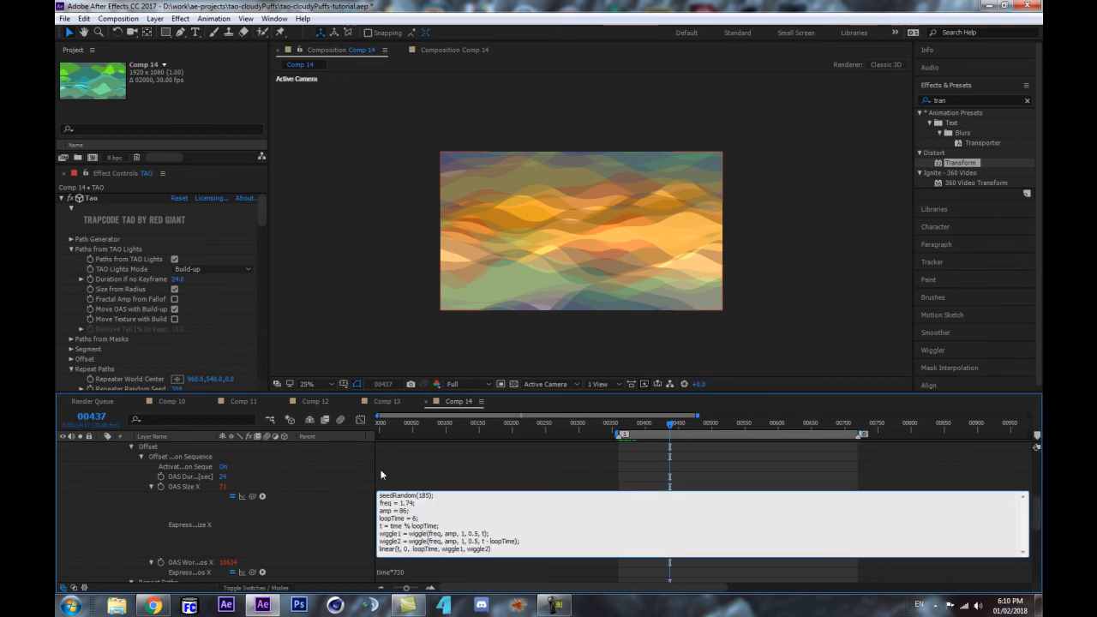
pyautogui.click(301, 531)
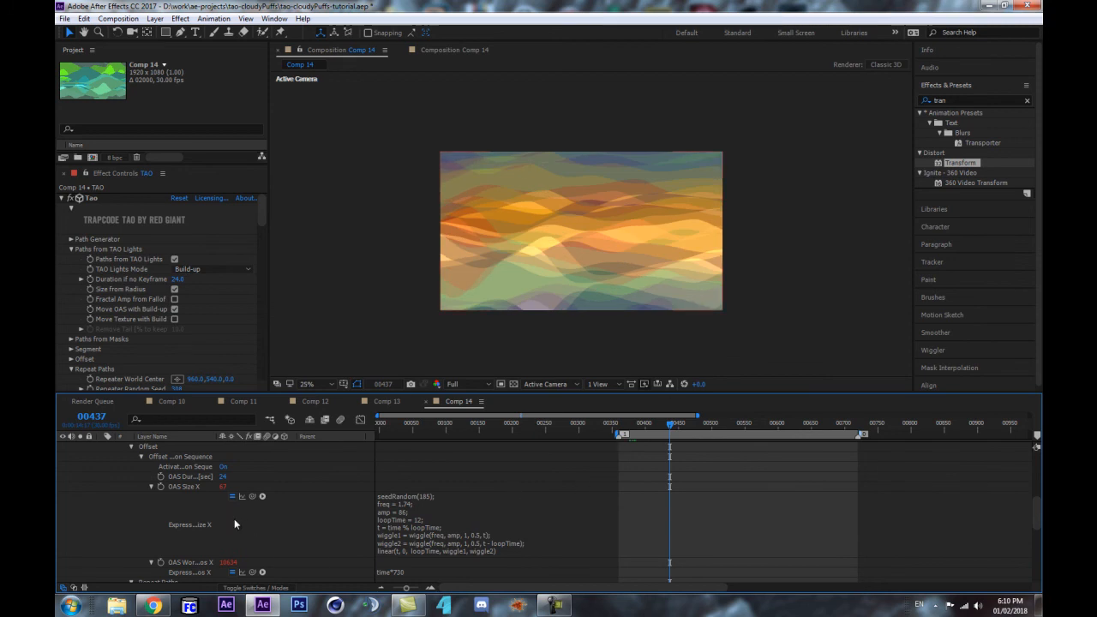
pyautogui.scroll(10, 231, 521)
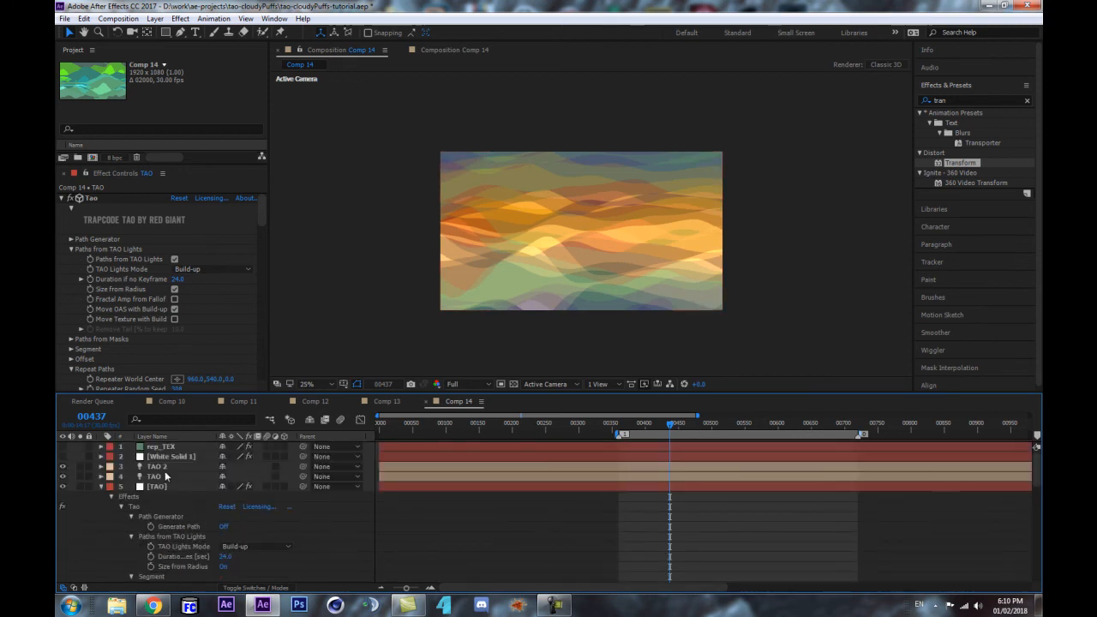
pyautogui.click(99, 487)
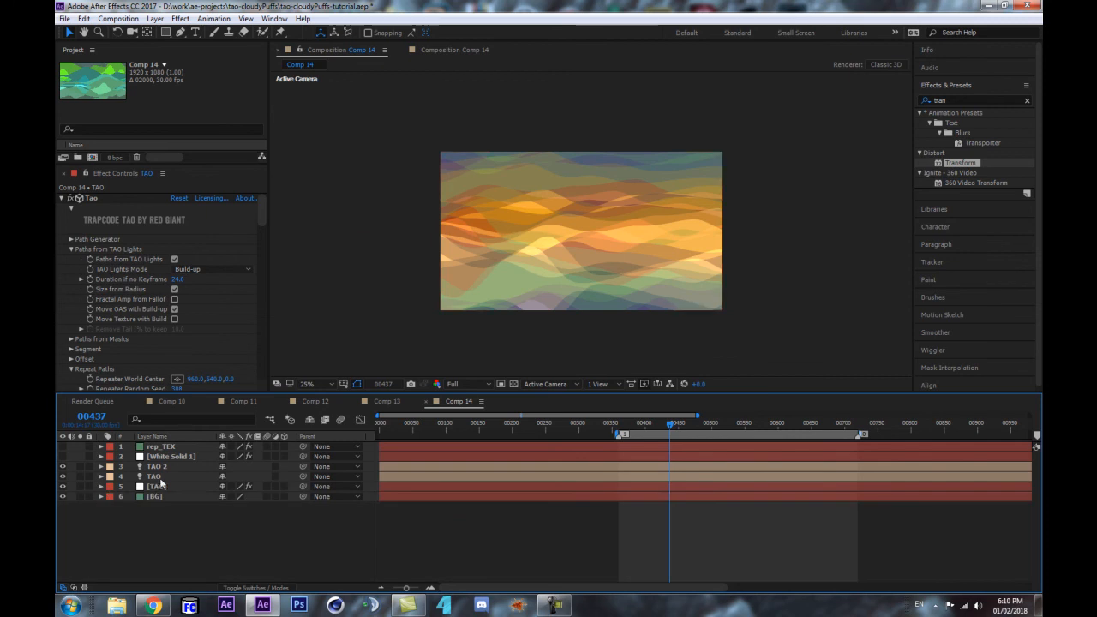
# Step: Reveal the modified properties of both light layers and set loopTime to 12 in the TAO light's Radius expression
pyautogui.click(432, 477)
pyautogui.keyDown('shift'); pyautogui.click(432, 466); pyautogui.keyUp('shift')
pyautogui.press('u')
pyautogui.press('u')
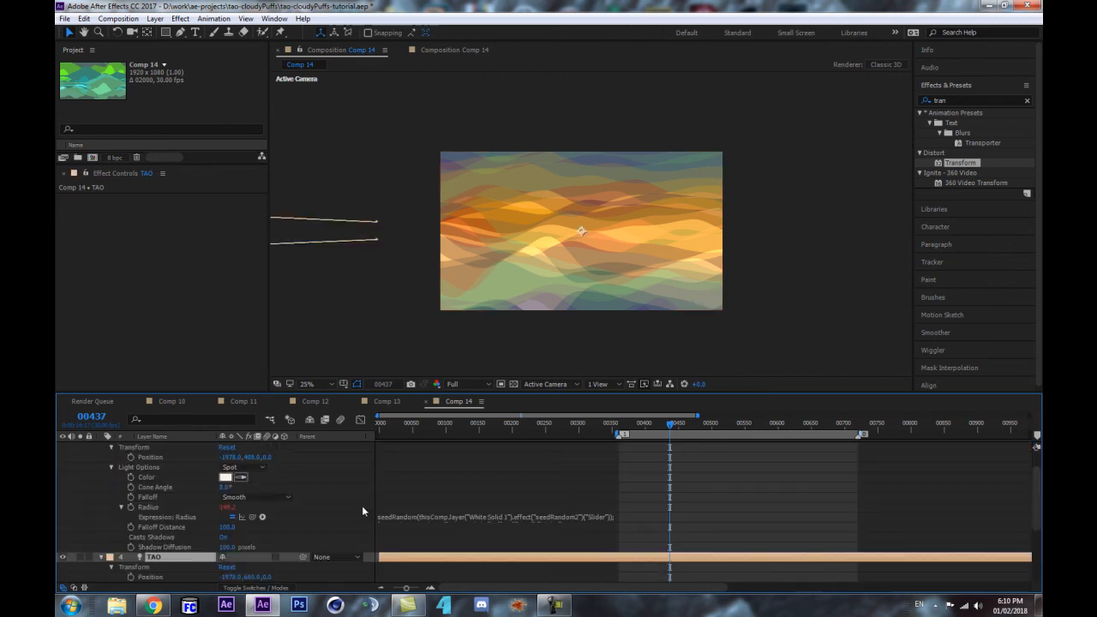
pyautogui.scroll(-3, 555, 490)
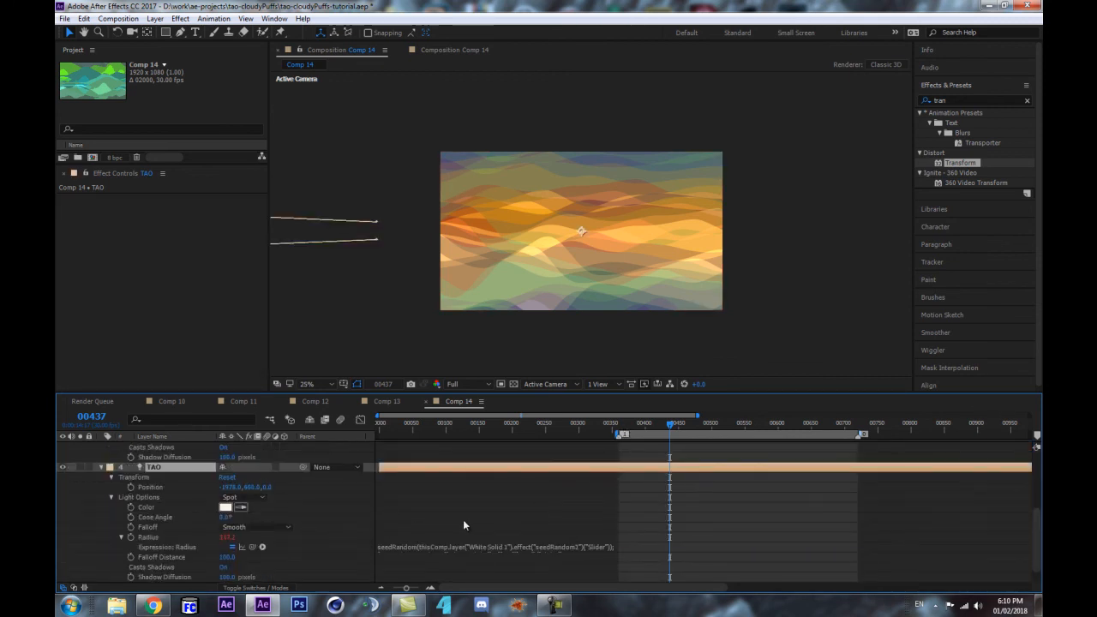
pyautogui.scroll(-1, 484, 524)
pyautogui.click(425, 532)
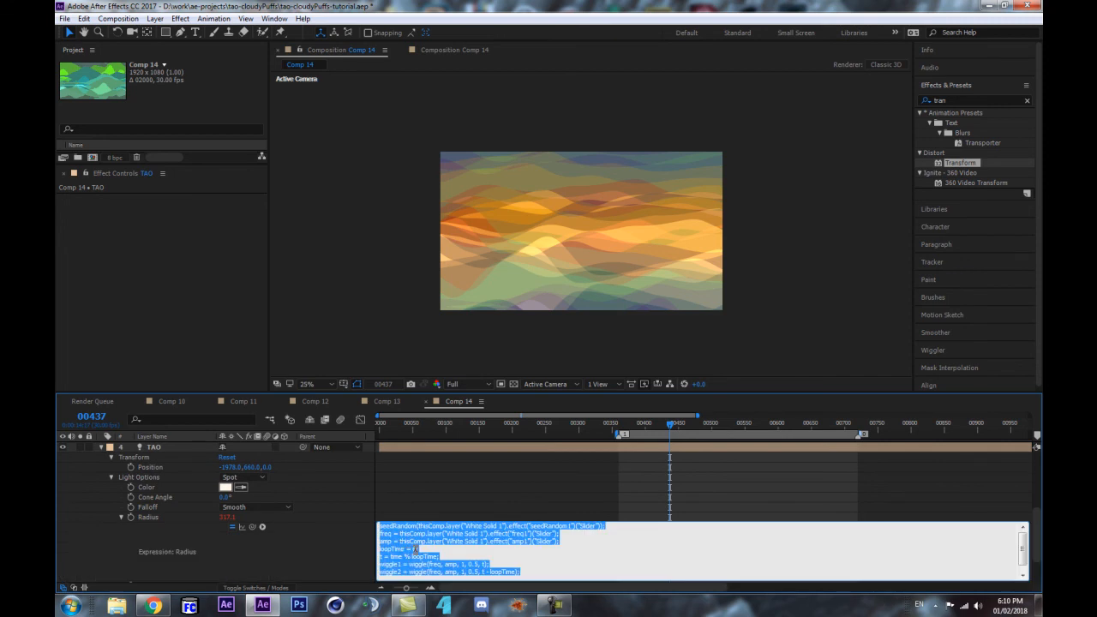
pyautogui.click(415, 548)
pyautogui.click(353, 567)
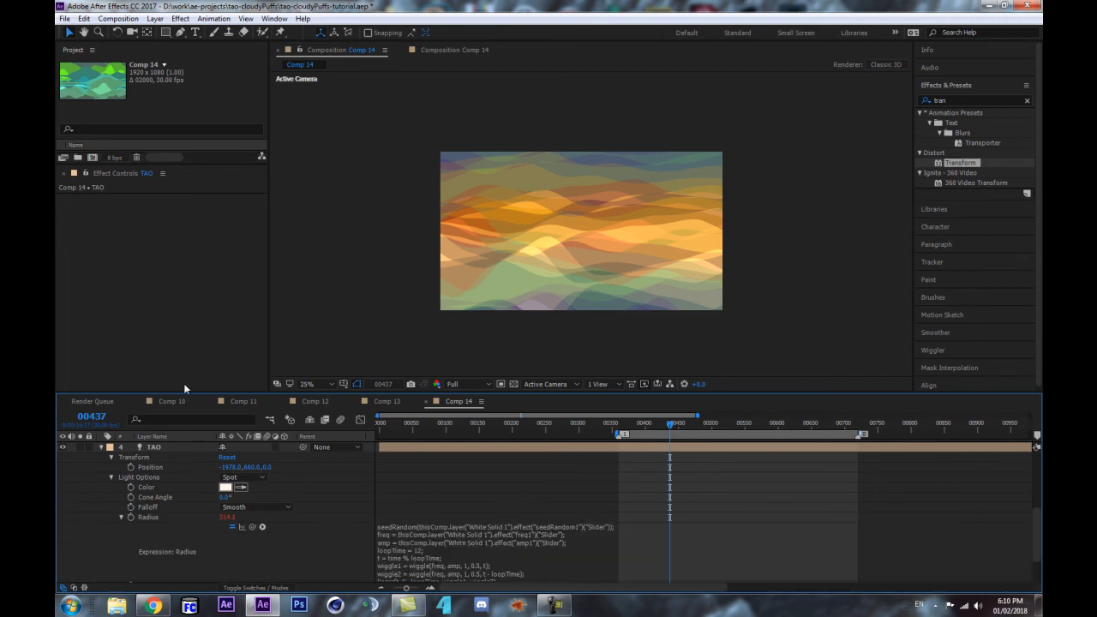
# Step: Set loopTime to 12 in the TAO 2 light's Radius expression
pyautogui.scroll(5, 419, 532)
pyautogui.scroll(-3, 415, 515)
pyautogui.click(426, 488)
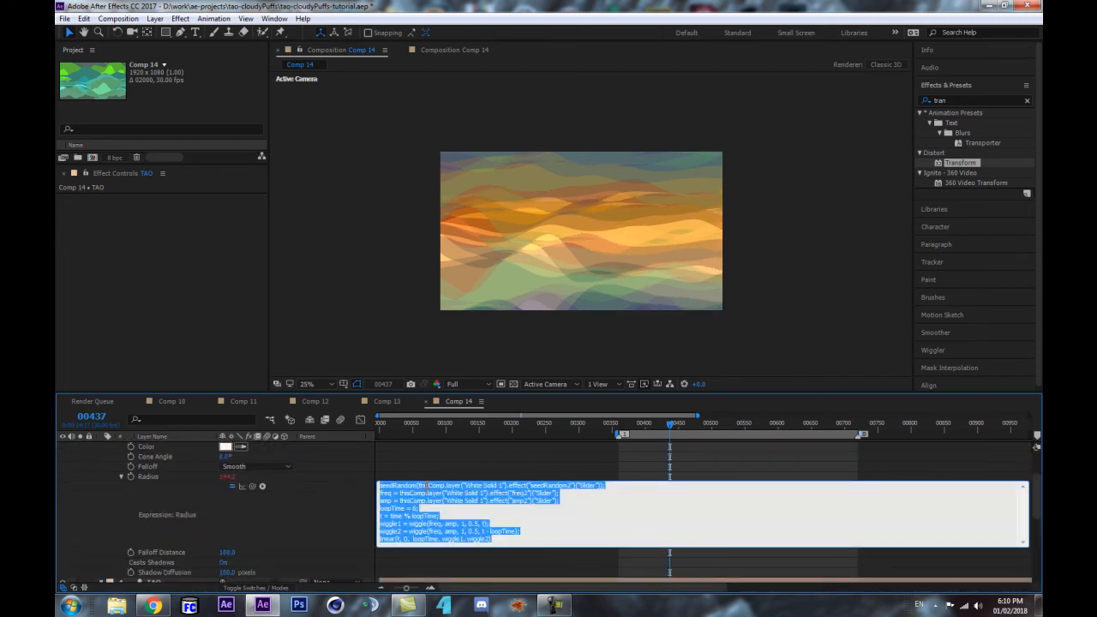
pyautogui.click(414, 508)
pyautogui.press('BackSpace')
pyautogui.write('12')
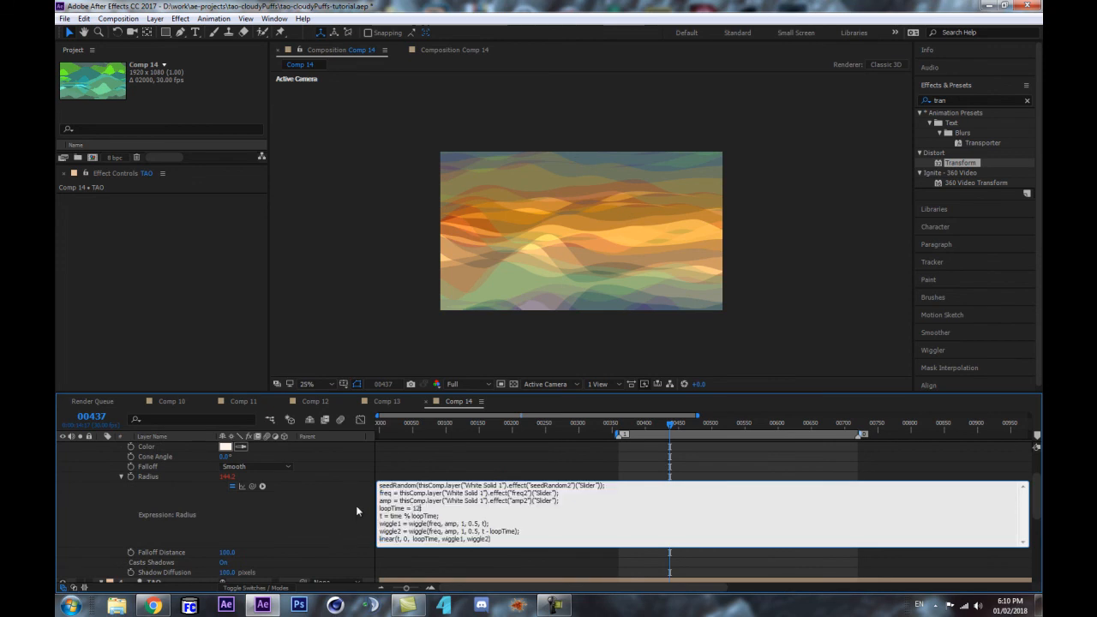
pyautogui.click(356, 505)
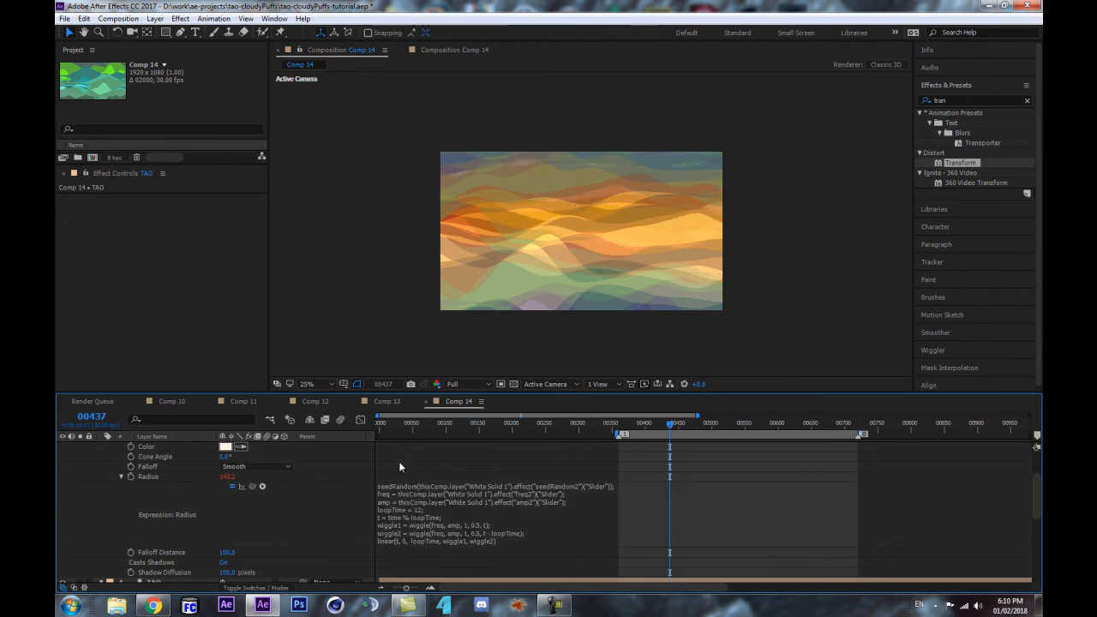
# Step: Preview the 12-second wave loop and collapse the two light layers' properties
pyautogui.press('space')
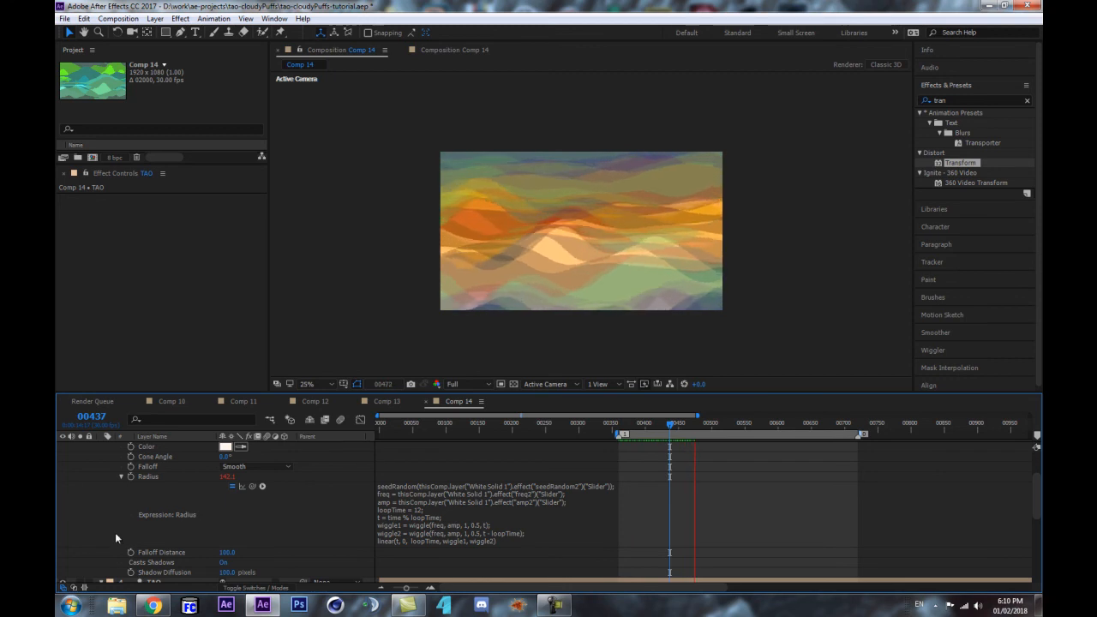
pyautogui.scroll(3, 90, 494)
pyautogui.click(101, 467)
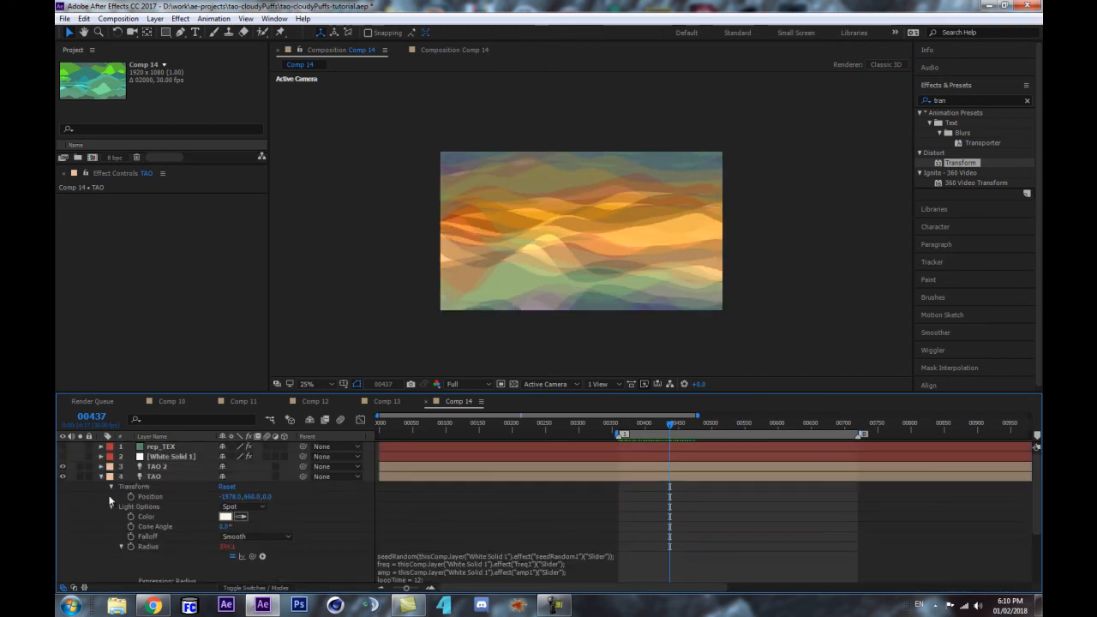
pyautogui.click(101, 477)
# Step: Add an adjustment layer above the rep_TEX layer and hide it
pyautogui.click(170, 447)
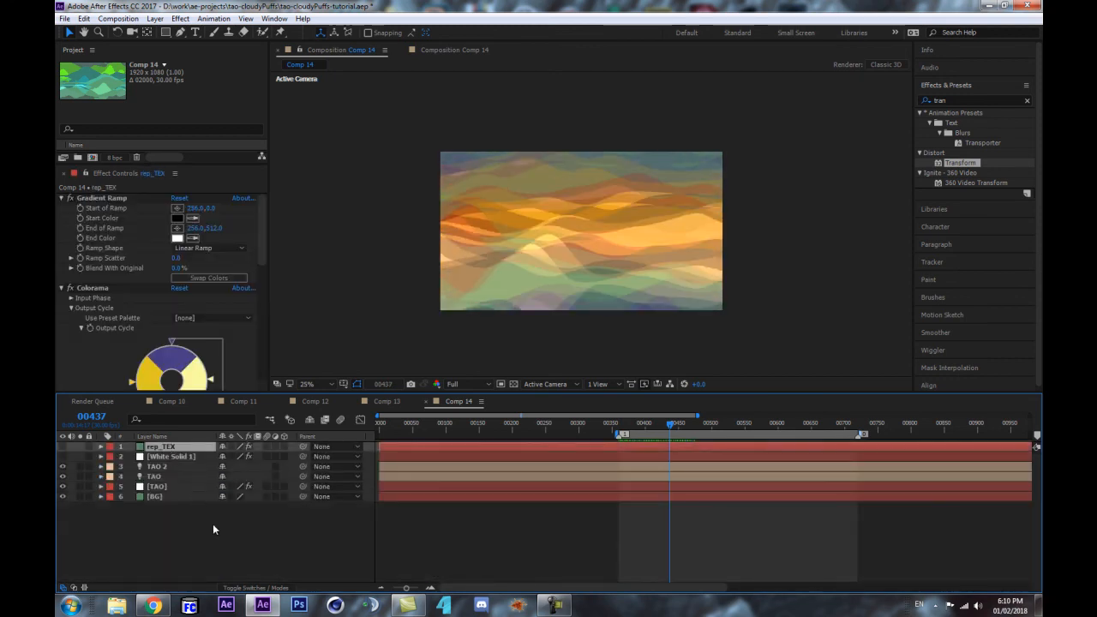
pyautogui.hotkey('ctrl', 'alt', 'y')
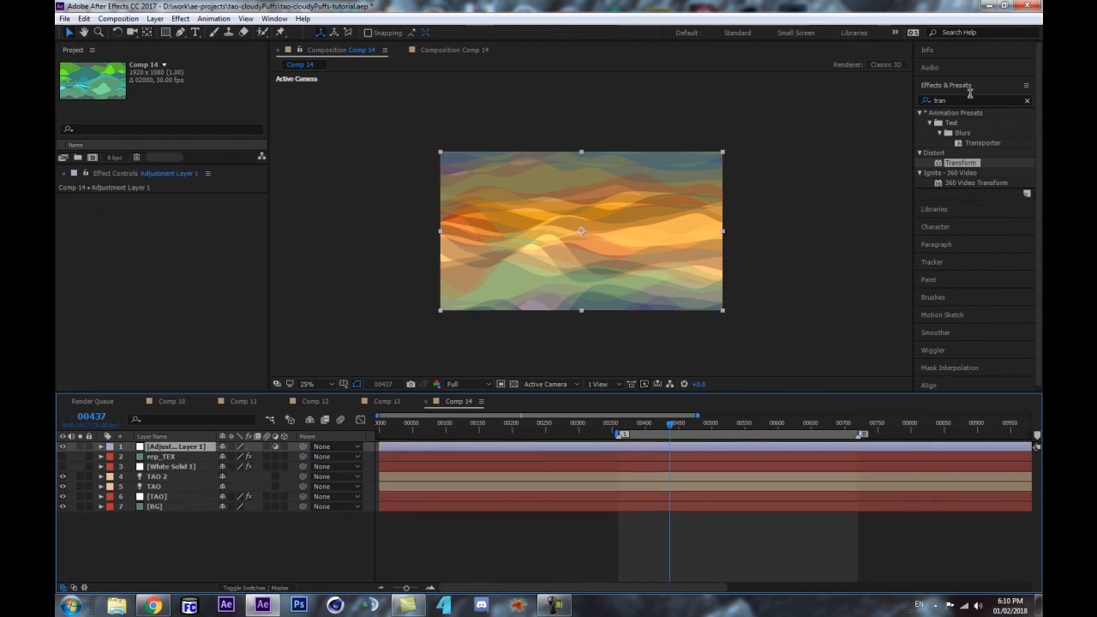
pyautogui.click(63, 446)
pyautogui.scroll(2, 531, 276)
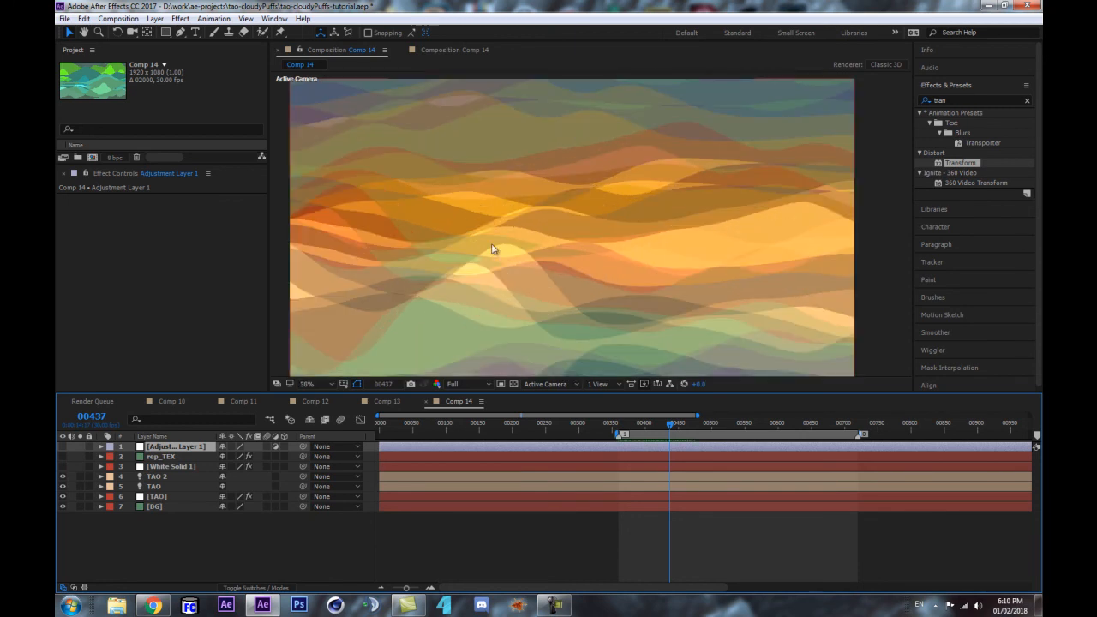
pyautogui.scroll(-2, 542, 276)
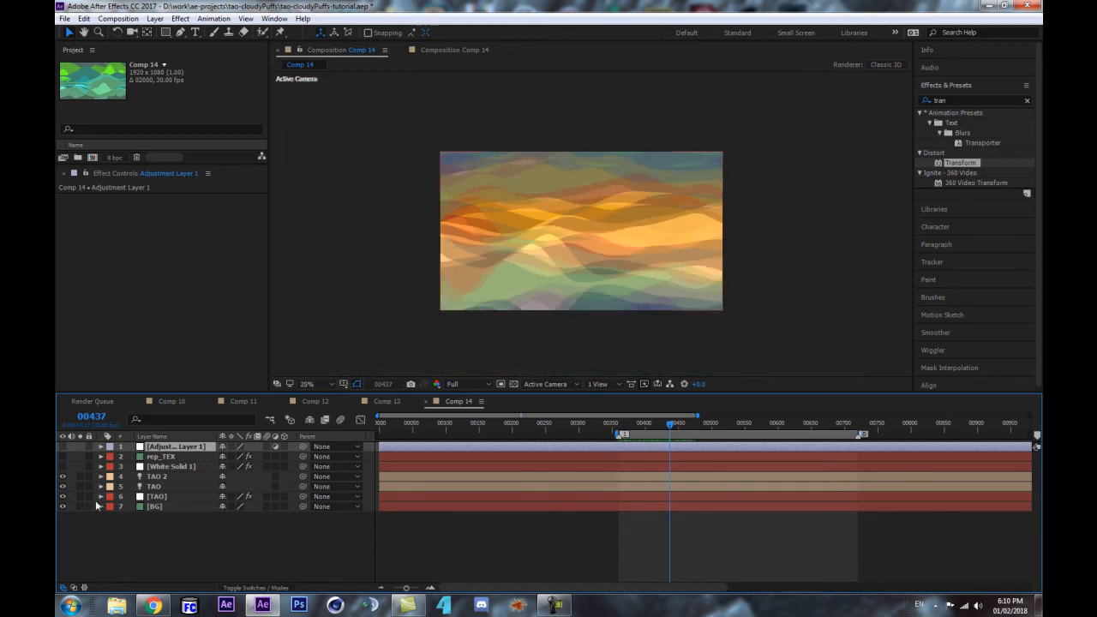
# Step: Create a 512 × 512 px solid named fractal at the top of the layer stack
pyautogui.hotkey('ctrl', 'y')
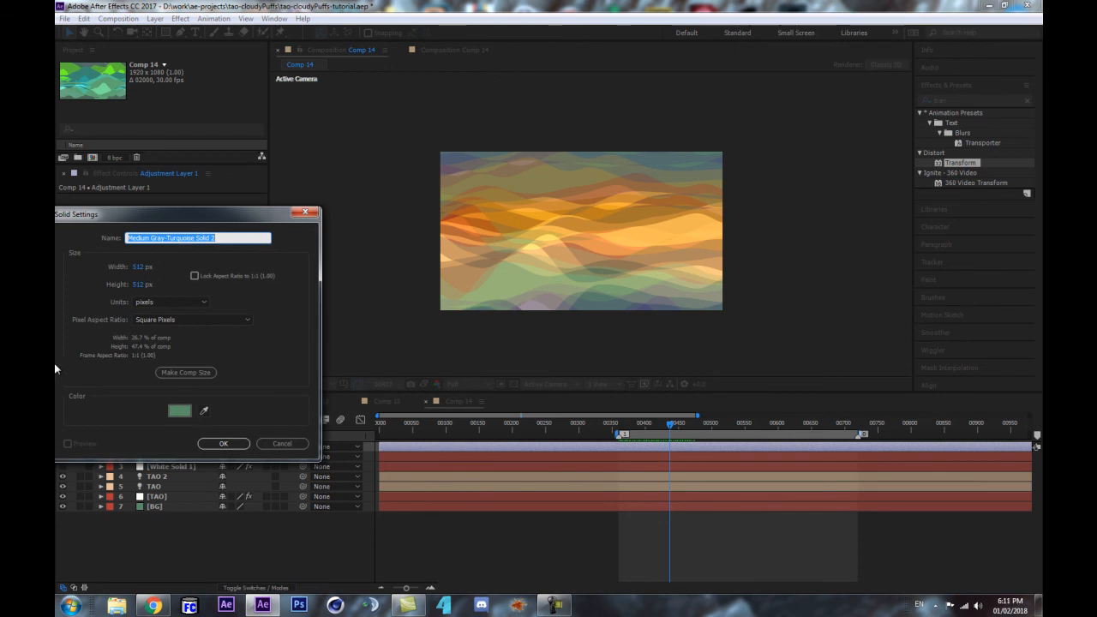
pyautogui.write('fractal')
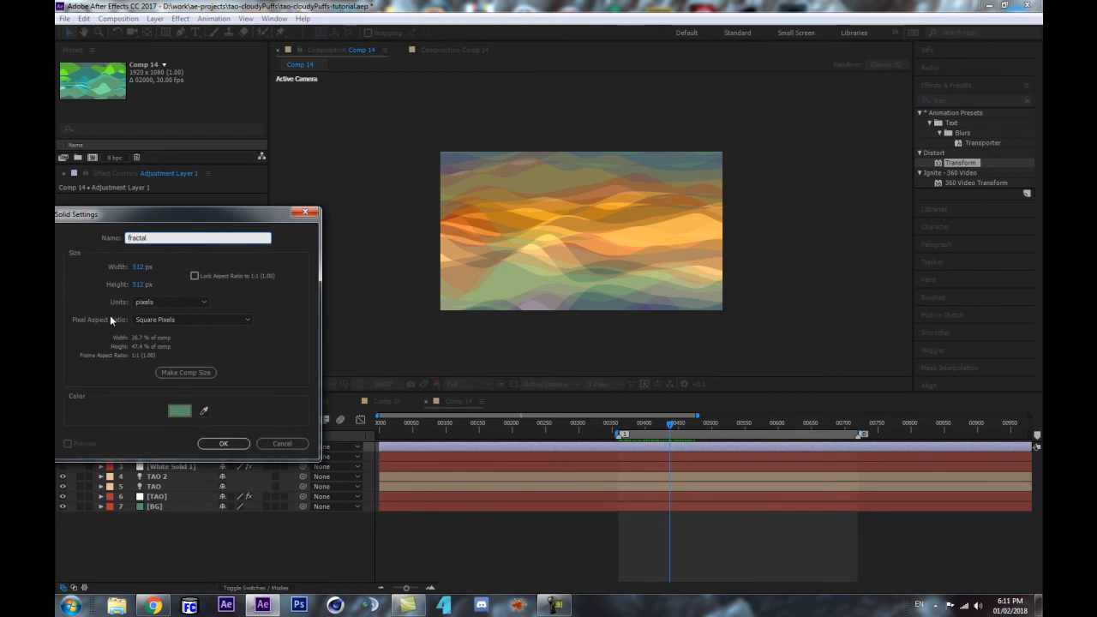
pyautogui.press('Return')
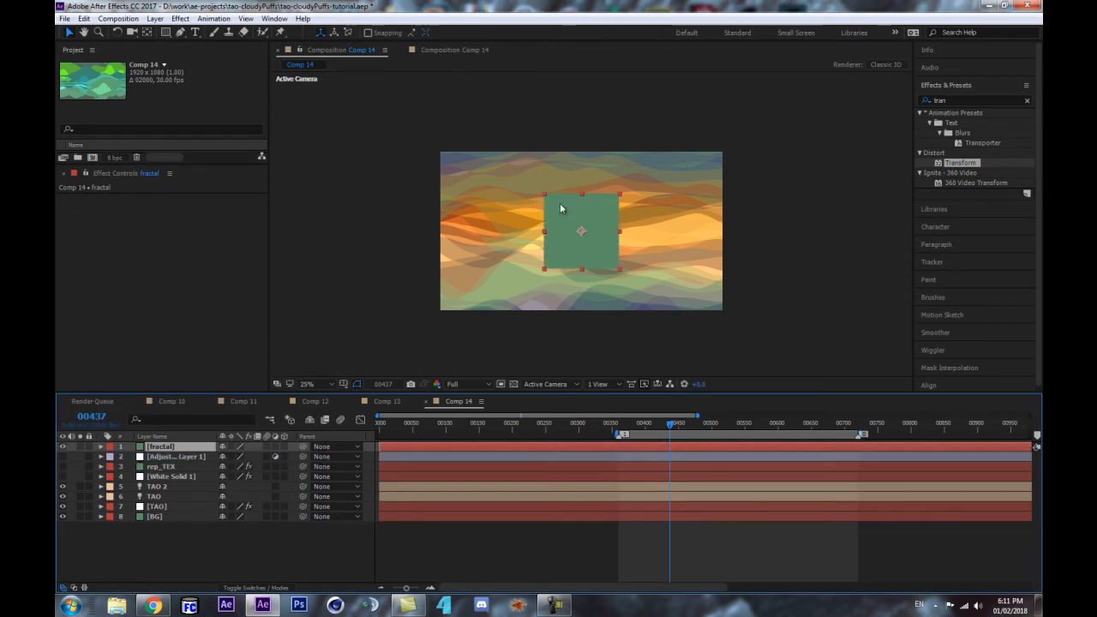
# Step: Apply the Noise & Grain Fractal Noise effect to the fractal solid and hide that layer
pyautogui.click(958, 100)
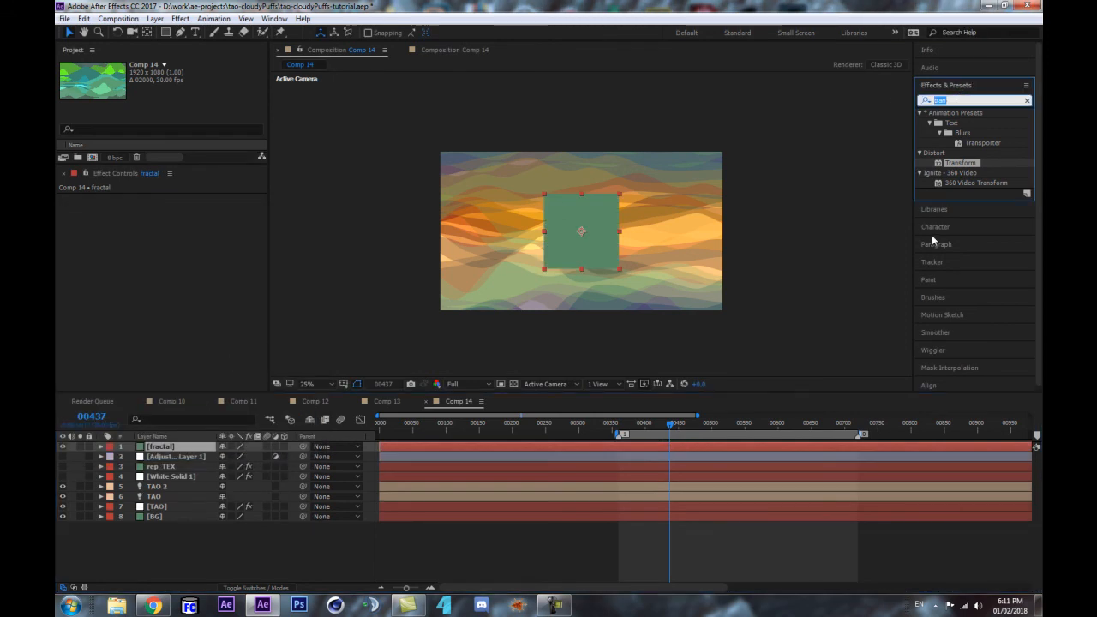
pyautogui.write('fractal')
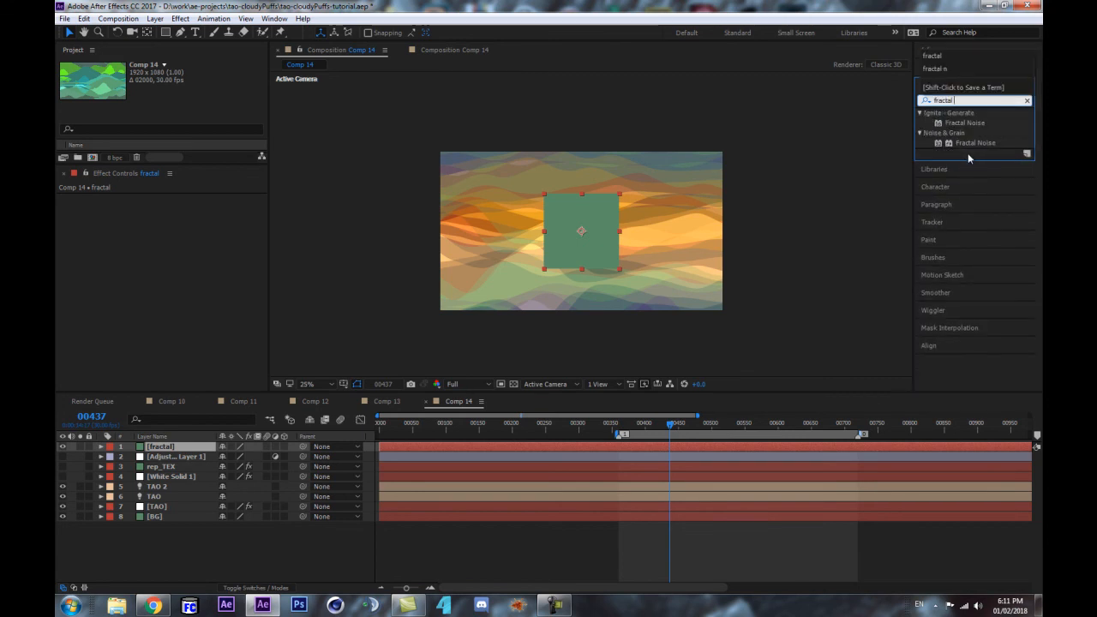
pyautogui.moveTo(973, 160); pyautogui.dragTo(189, 444)
pyautogui.scroll(2, 591, 235)
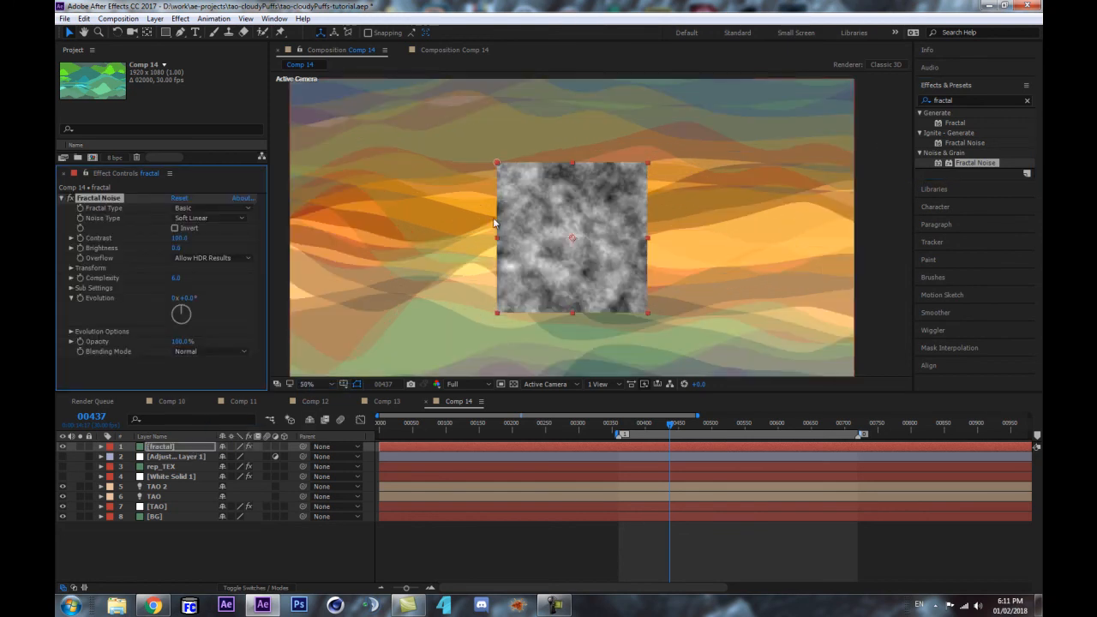
pyautogui.click(62, 447)
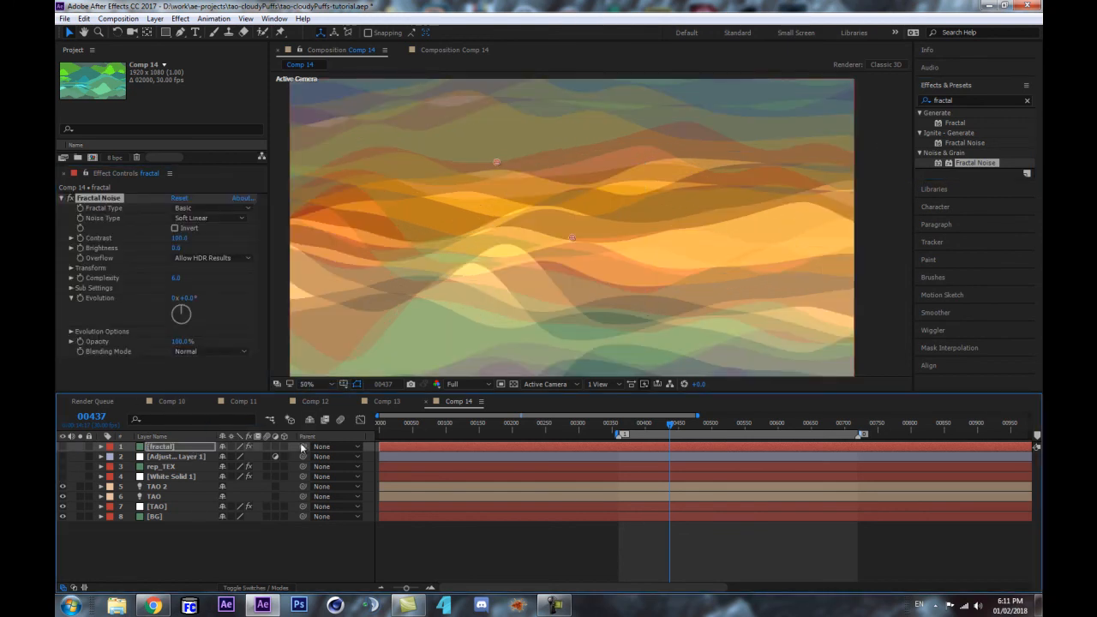
# Step: Assign the fractal layer as the TAO effect's Color Texture, with Effects & Masks as its source
pyautogui.click(157, 506)
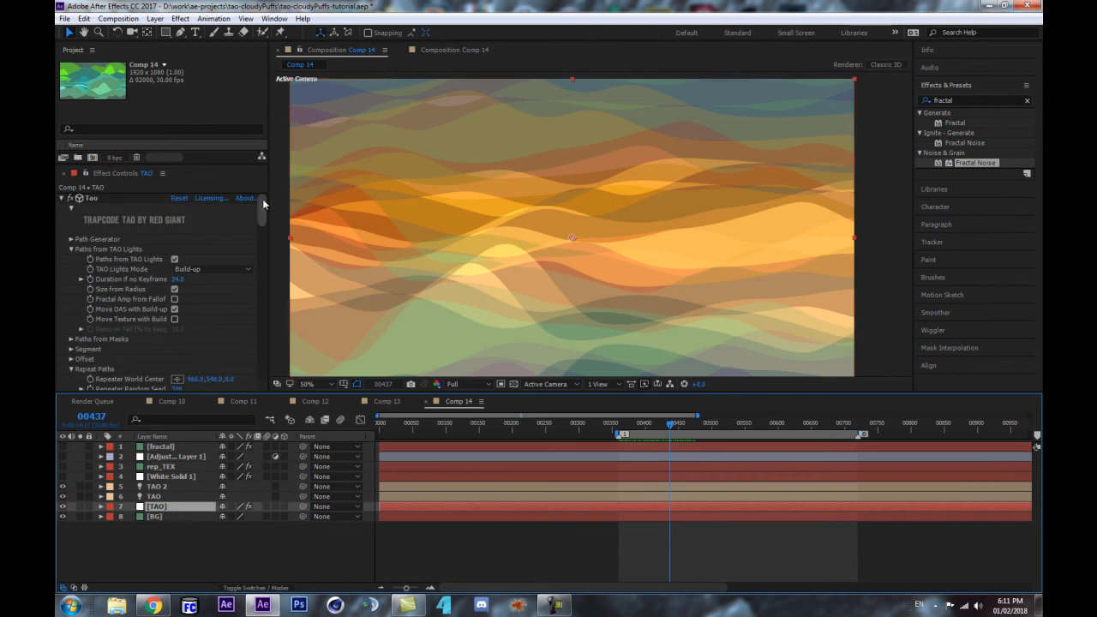
pyautogui.moveTo(263, 203); pyautogui.dragTo(262, 361)
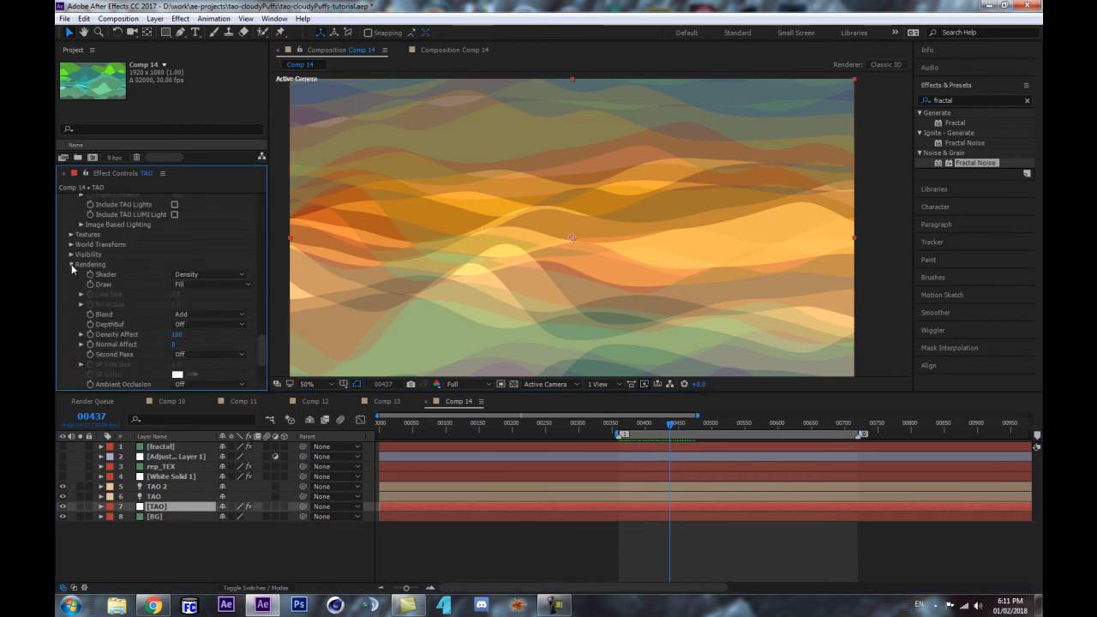
pyautogui.click(70, 235)
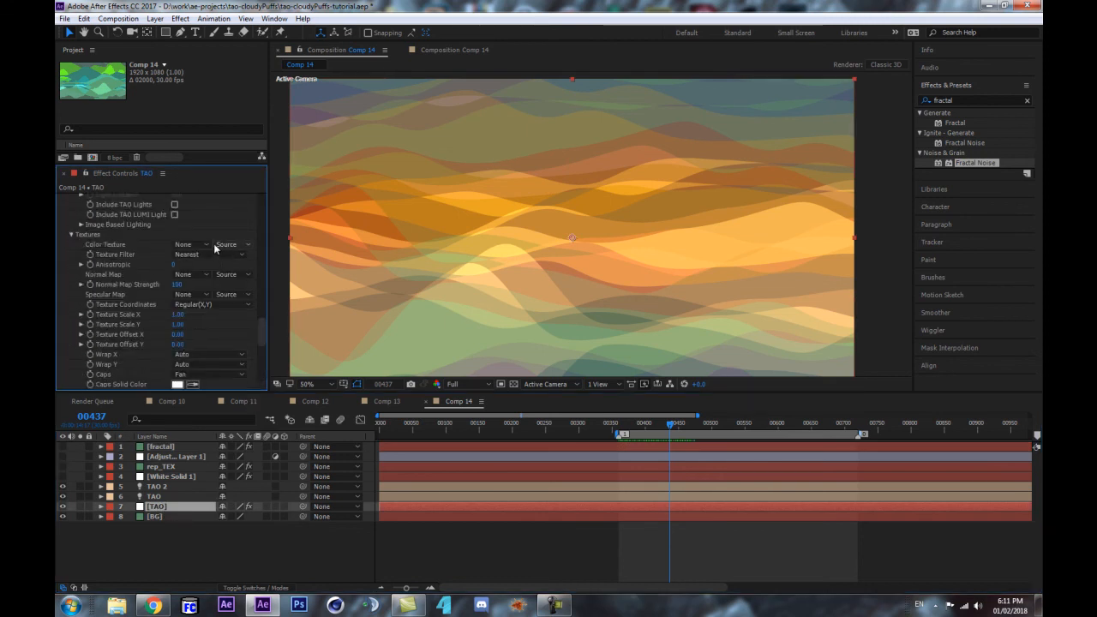
pyautogui.click(185, 246)
pyautogui.click(210, 275)
pyautogui.click(245, 246)
pyautogui.click(252, 282)
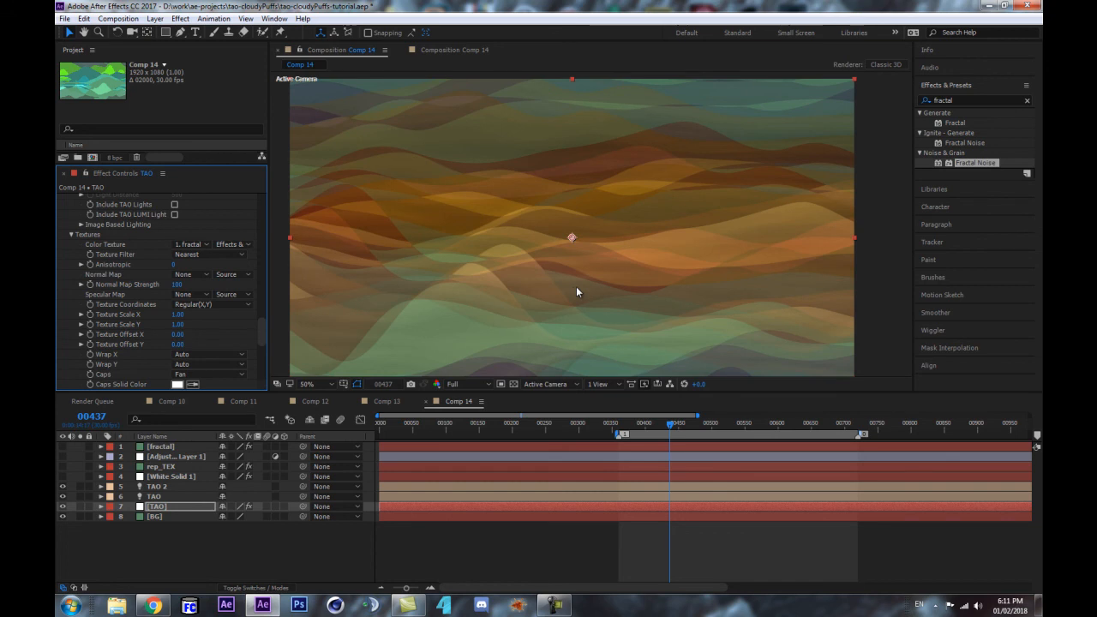
# Step: Examine the textured waves at different magnifications and compare them with the fractal layer, temporarily showing it
pyautogui.scroll(-2, 576, 286)
pyautogui.scroll(4, 570, 283)
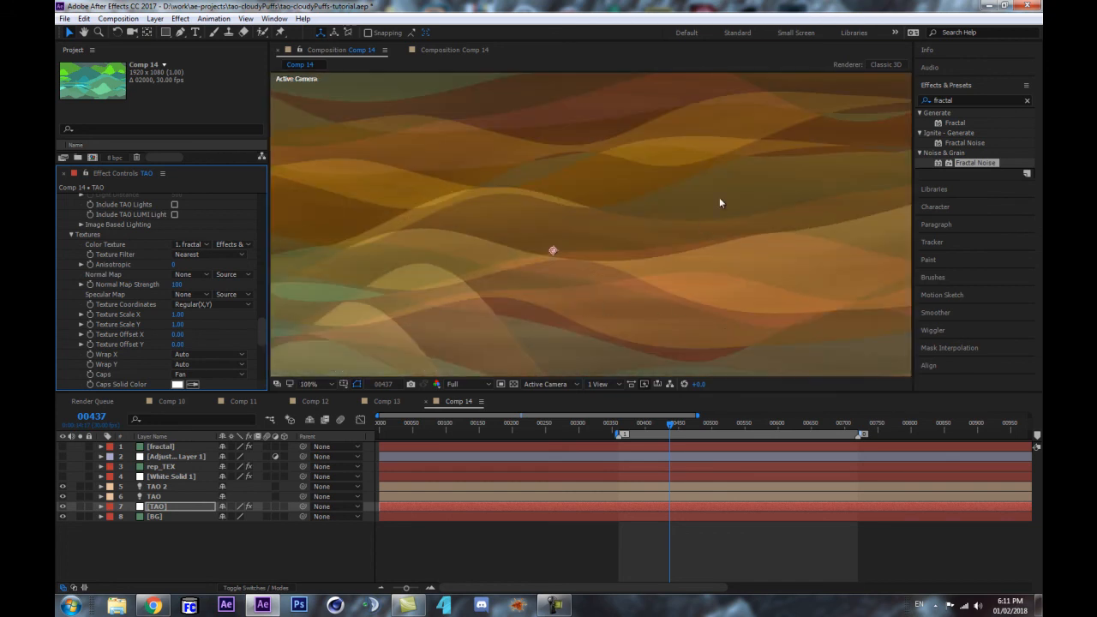
pyautogui.scroll(-2, 720, 326)
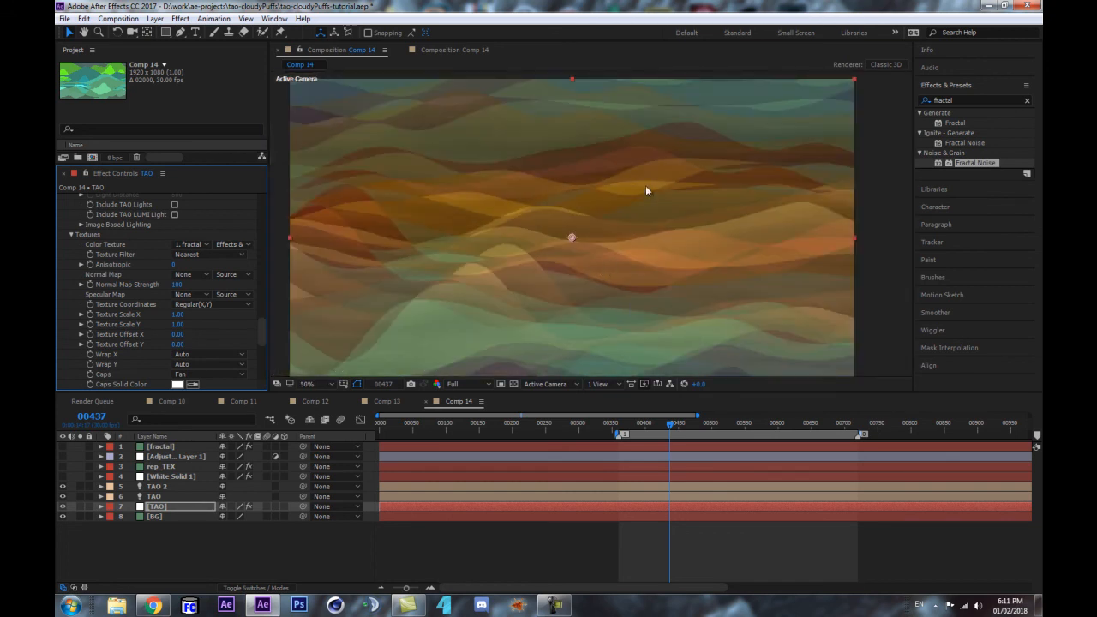
pyautogui.scroll(-2, 660, 189)
pyautogui.scroll(4, 627, 240)
pyautogui.scroll(-2, 549, 232)
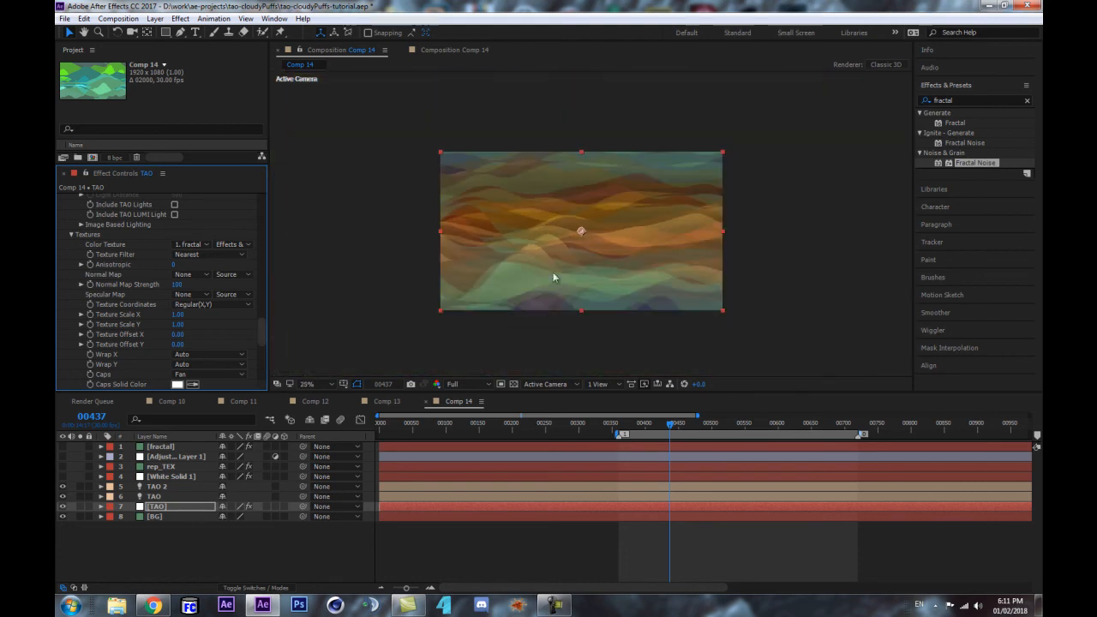
pyautogui.click(160, 447)
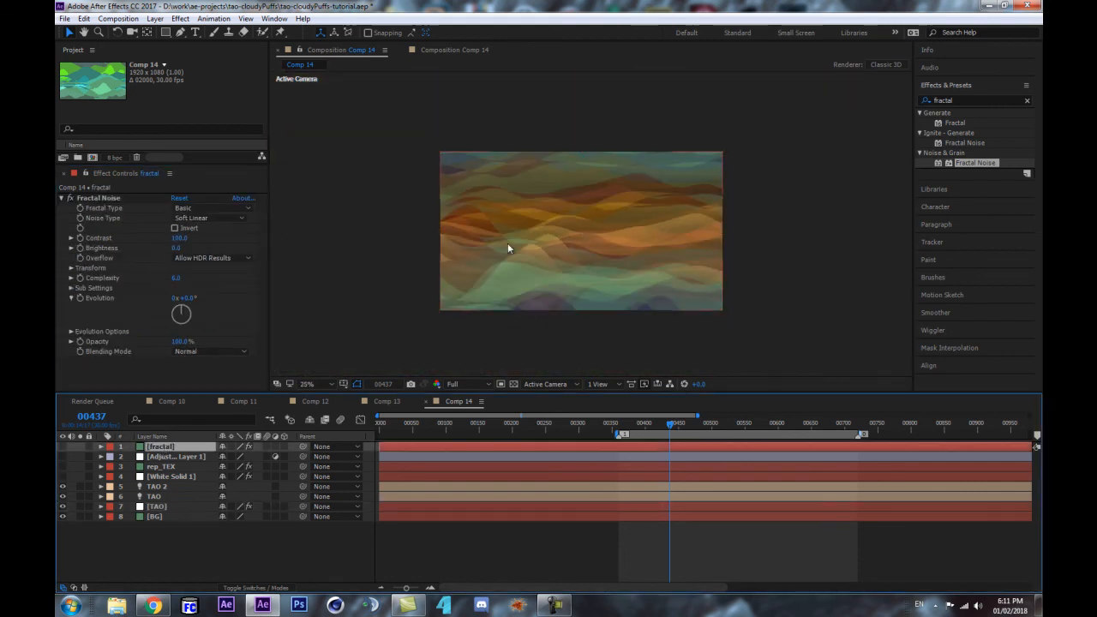
pyautogui.click(62, 446)
pyautogui.scroll(2, 583, 257)
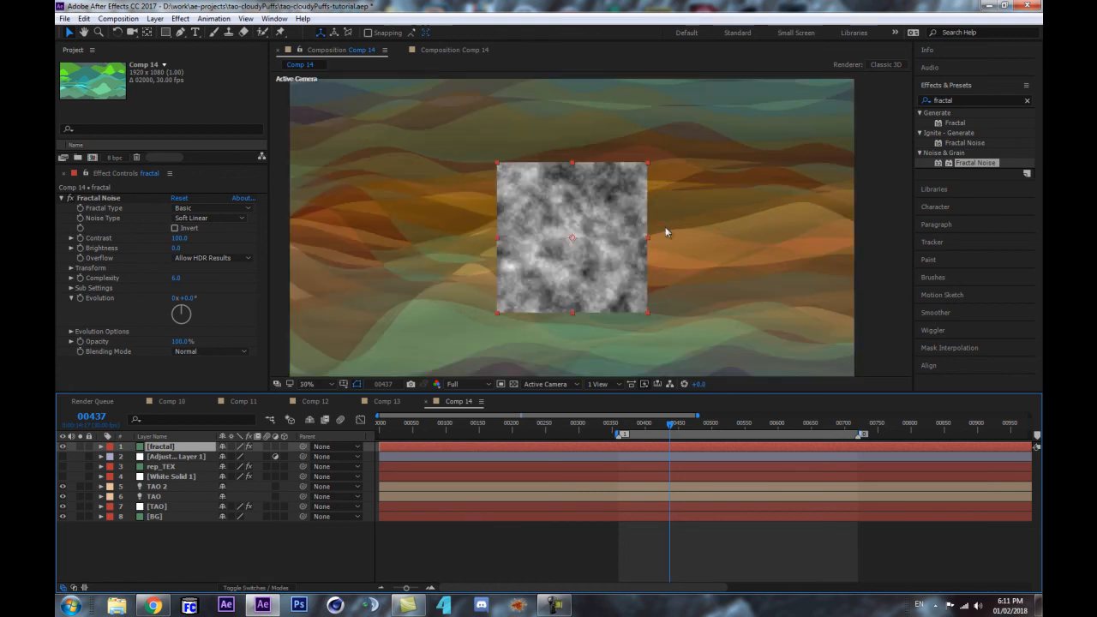
pyautogui.click(62, 447)
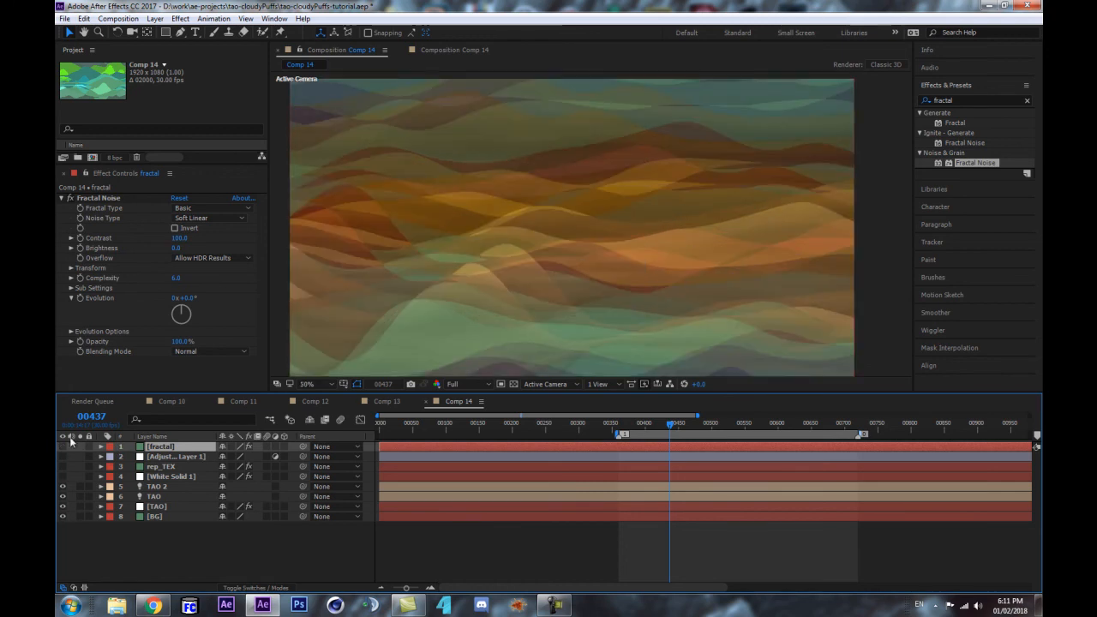
pyautogui.scroll(-1, 673, 230)
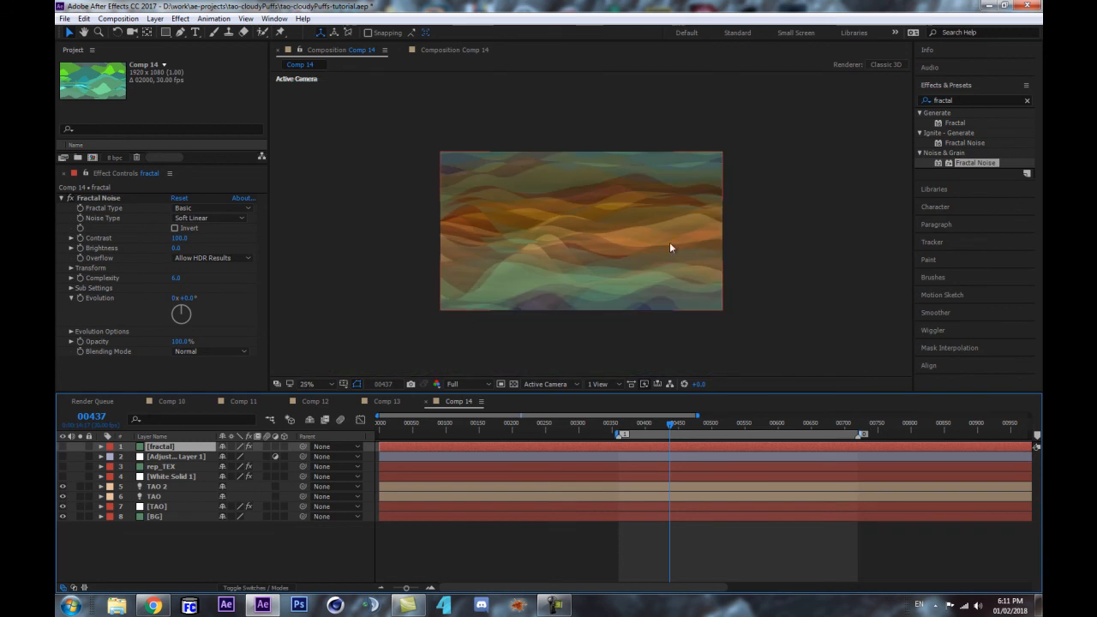
pyautogui.scroll(1, 399, 360)
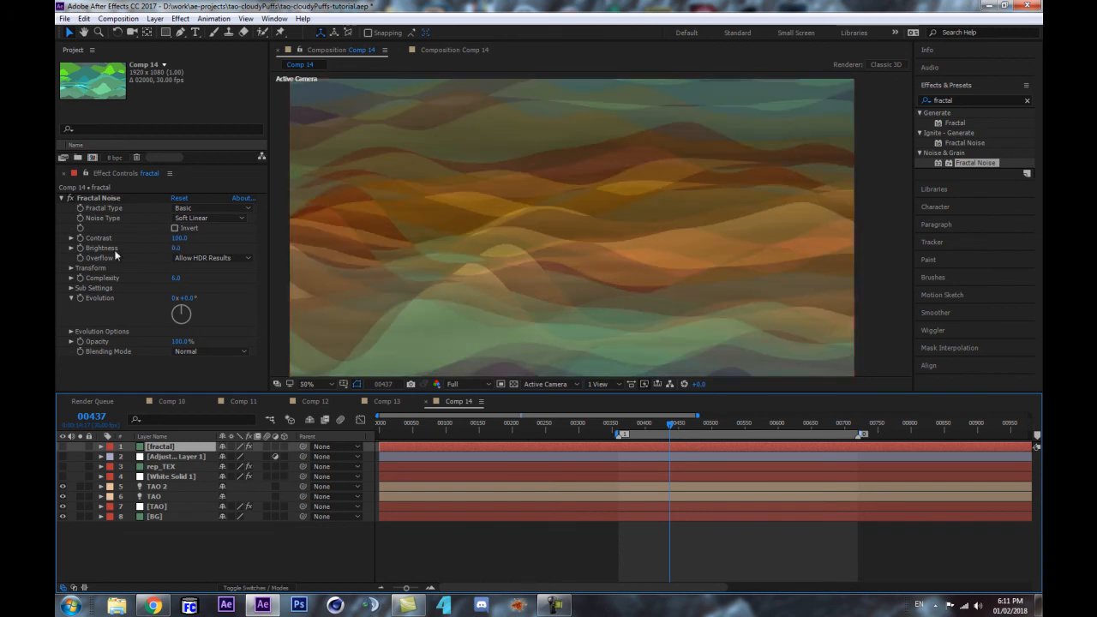
# Step: Raise the Contrast of the fractal layer's Fractal Noise effect to 493
pyautogui.moveTo(179, 242); pyautogui.dragTo(362, 234)
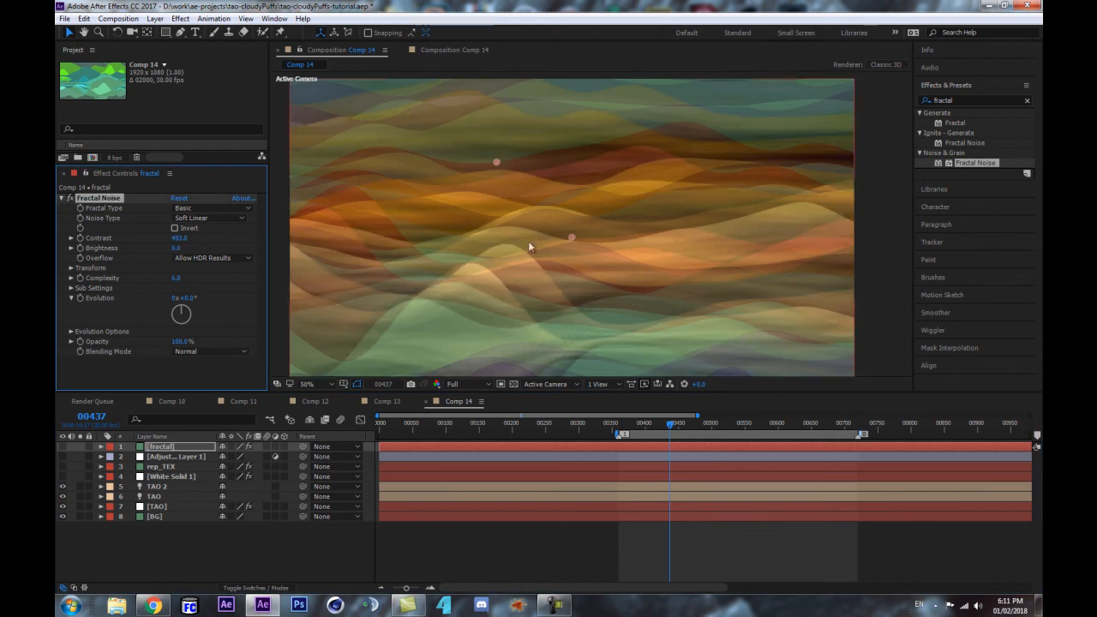
pyautogui.scroll(-1, 435, 271)
pyautogui.scroll(1, 472, 266)
pyautogui.moveTo(503, 315); pyautogui.dragTo(523, 223)
pyautogui.scroll(4, 533, 271)
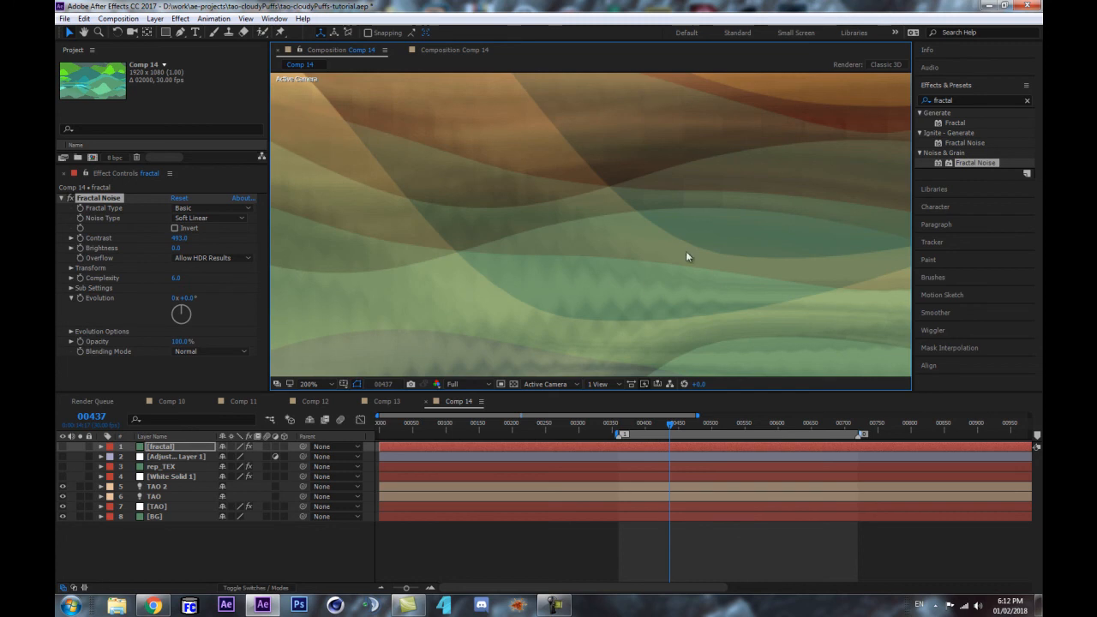
pyautogui.scroll(-2, 709, 266)
pyautogui.scroll(-1, 509, 259)
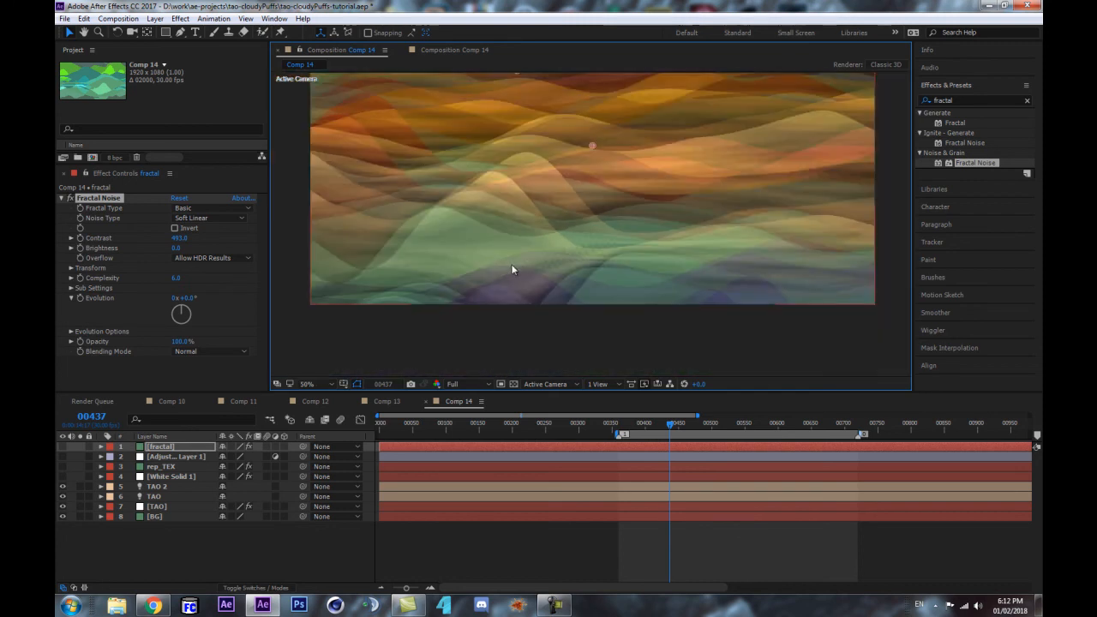
pyautogui.scroll(1, 529, 217)
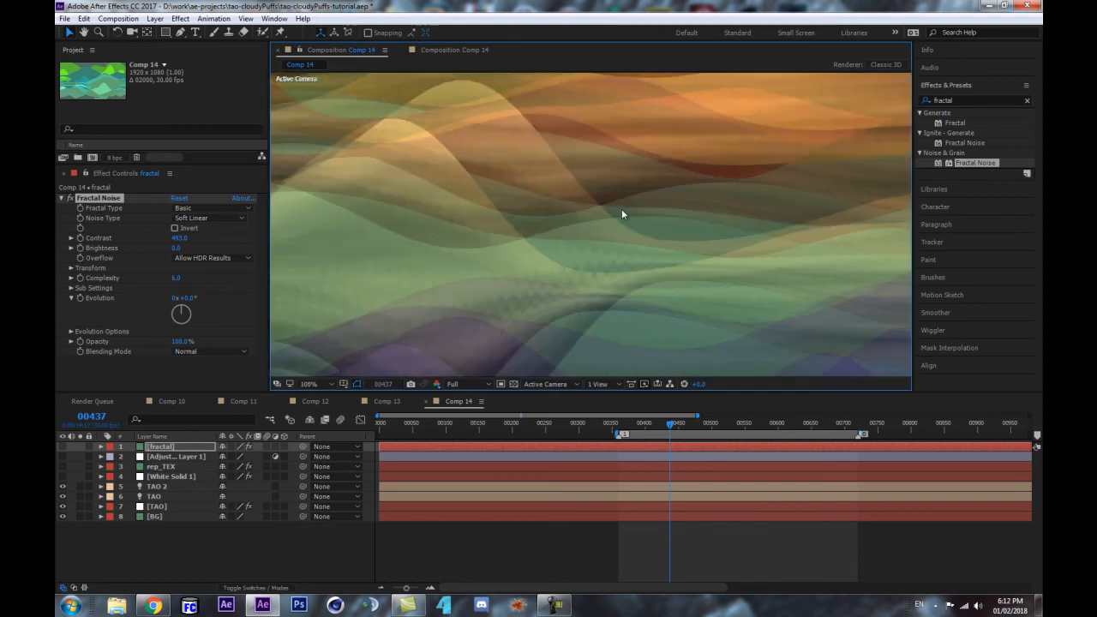
# Step: Increase the TAO layer's Segments value to 2840 in the Segment settings
pyautogui.click(174, 514)
pyautogui.click(171, 507)
pyautogui.scroll(-1, 163, 370)
pyautogui.scroll(2, 161, 252)
pyautogui.click(72, 271)
pyautogui.click(174, 220)
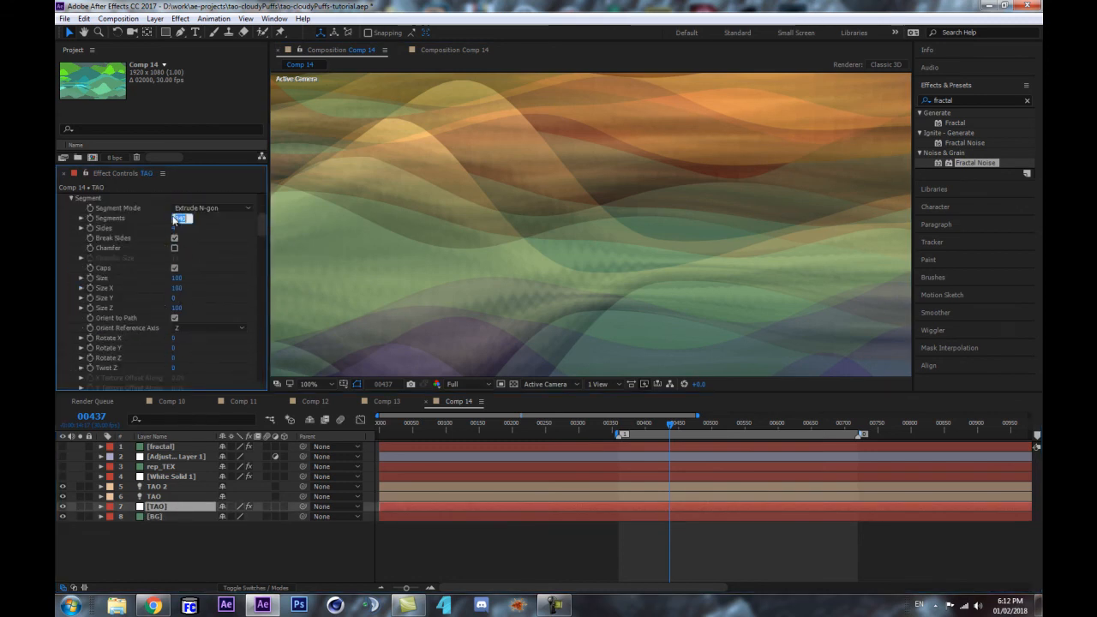
pyautogui.press('Return')
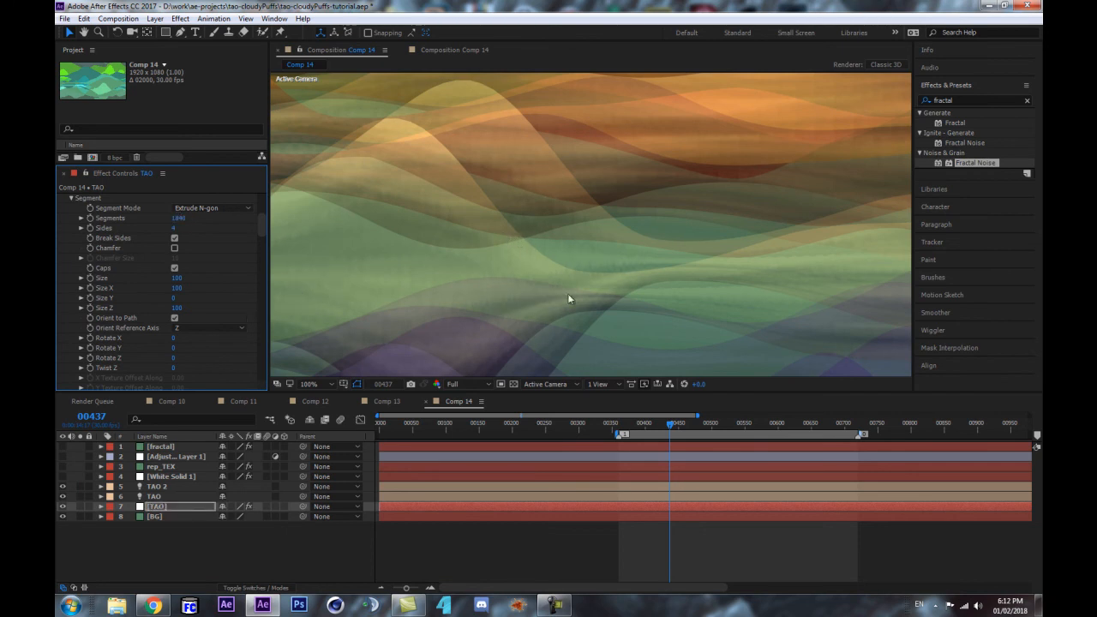
pyautogui.click(180, 218)
pyautogui.write('2')
pyautogui.press('Return')
# Step: Set the TAO effect's Multisample value to 16 in the Rendering settings
pyautogui.scroll(-4, 476, 293)
pyautogui.scroll(2, 513, 288)
pyautogui.scroll(-2, 510, 287)
pyautogui.scroll(1, 559, 223)
pyautogui.moveTo(262, 225); pyautogui.dragTo(269, 370)
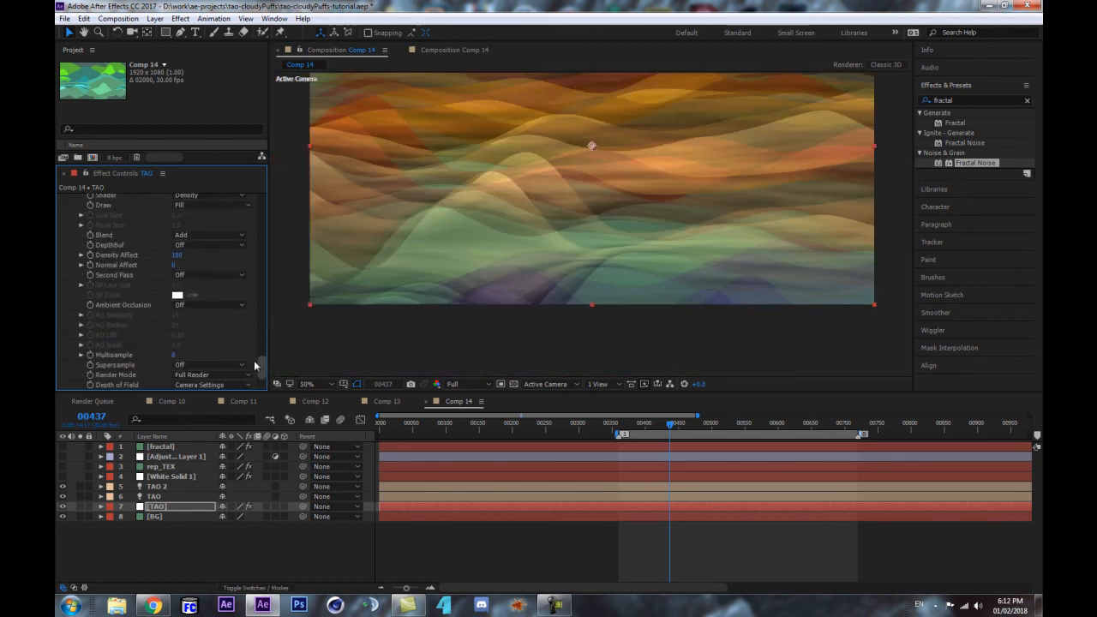
pyautogui.click(174, 355)
pyautogui.write('16')
pyautogui.click(267, 547)
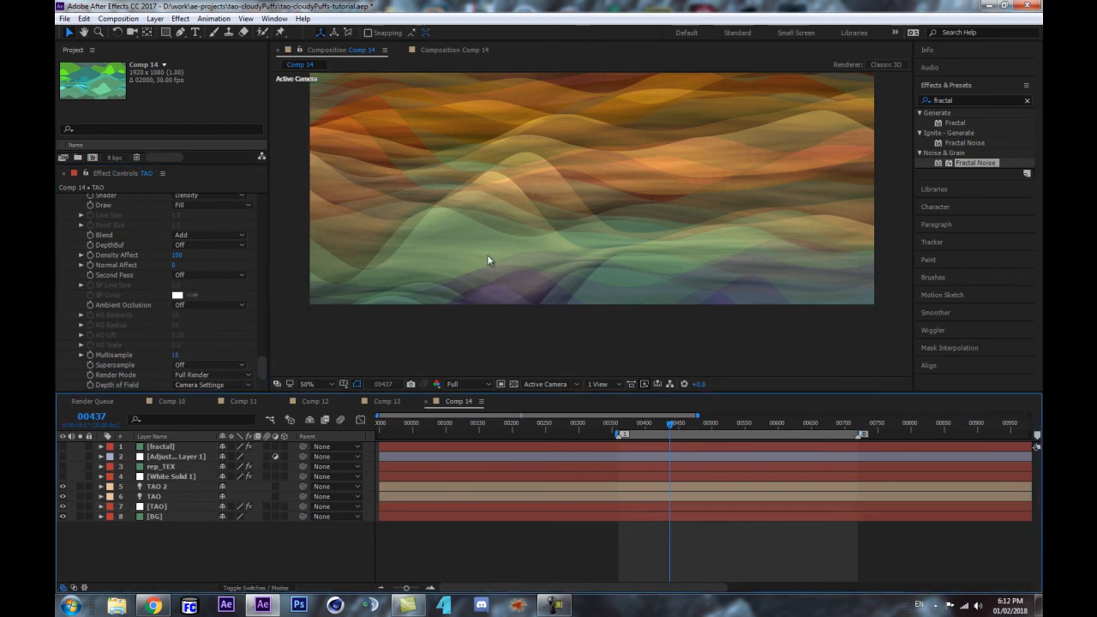
# Step: Change the TAO effect's Texture Filter to Linear
pyautogui.scroll(2, 531, 184)
pyautogui.scroll(3, 168, 319)
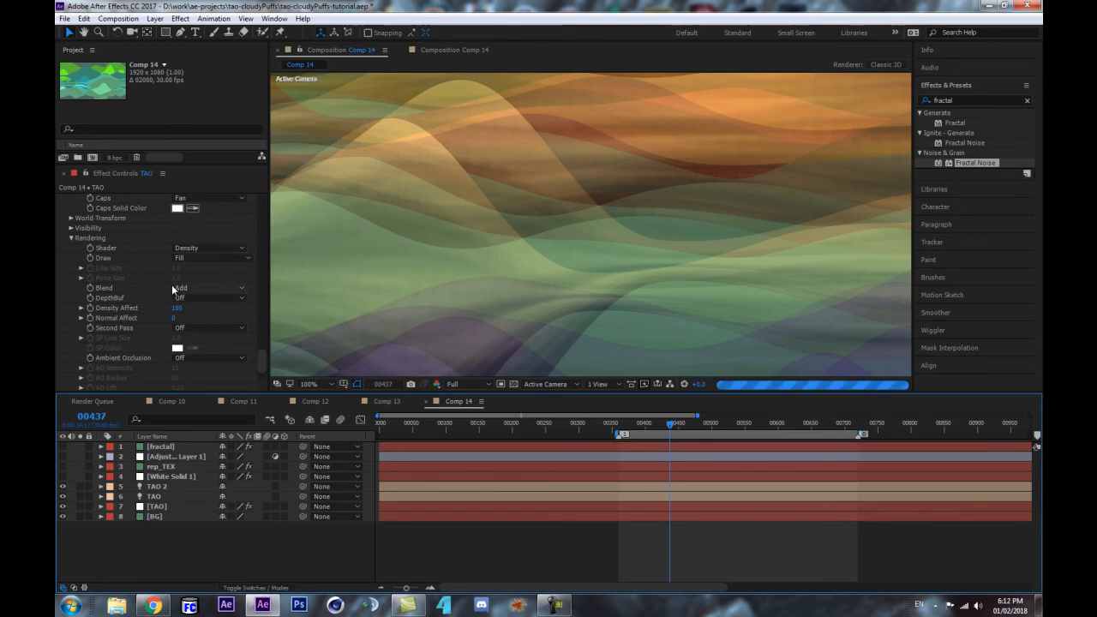
pyautogui.scroll(-3, 165, 290)
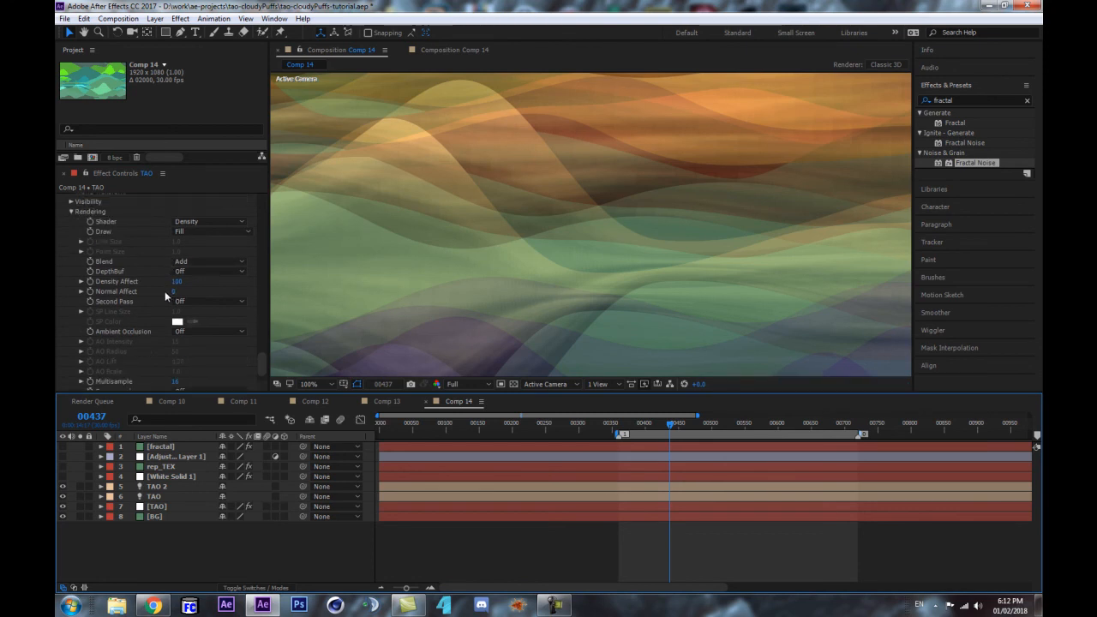
pyautogui.scroll(3, 206, 282)
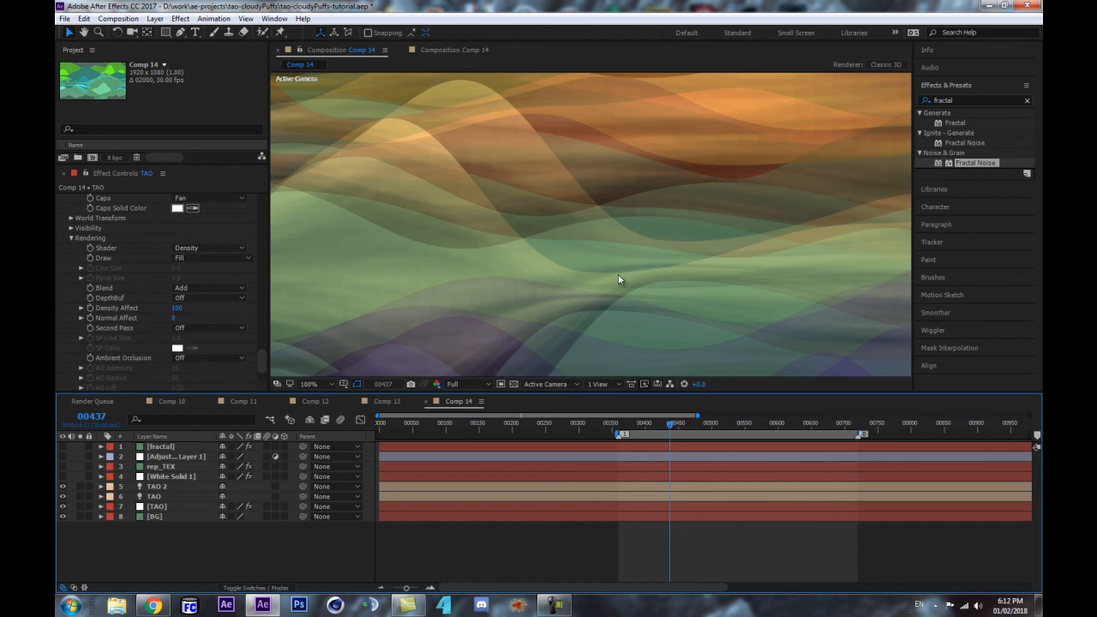
pyautogui.scroll(-3, 141, 312)
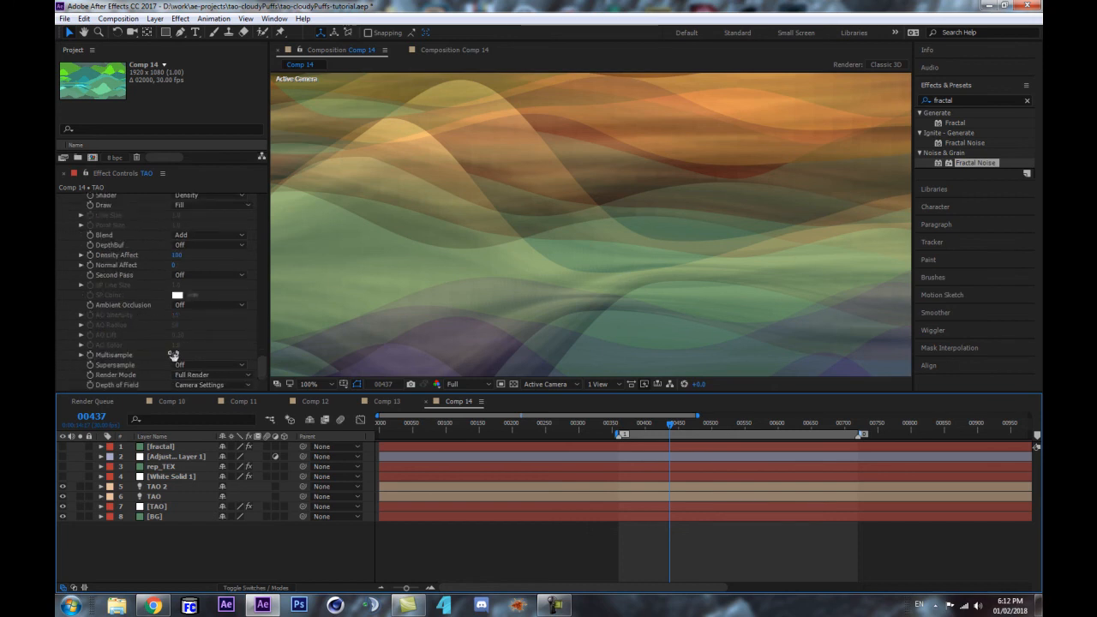
pyautogui.scroll(6, 161, 269)
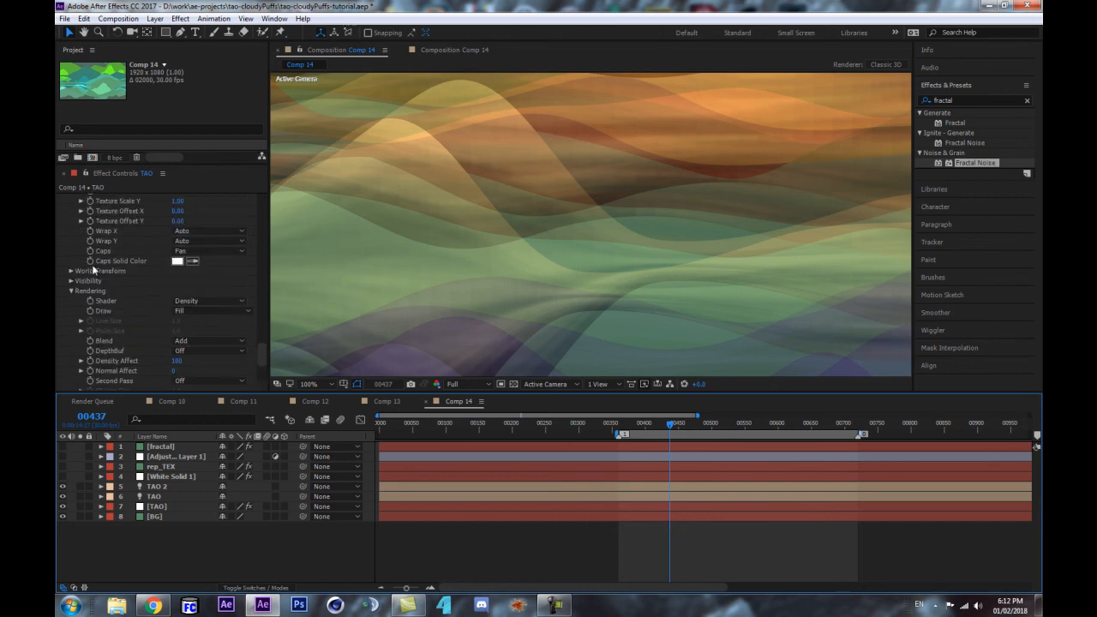
pyautogui.scroll(6, 86, 275)
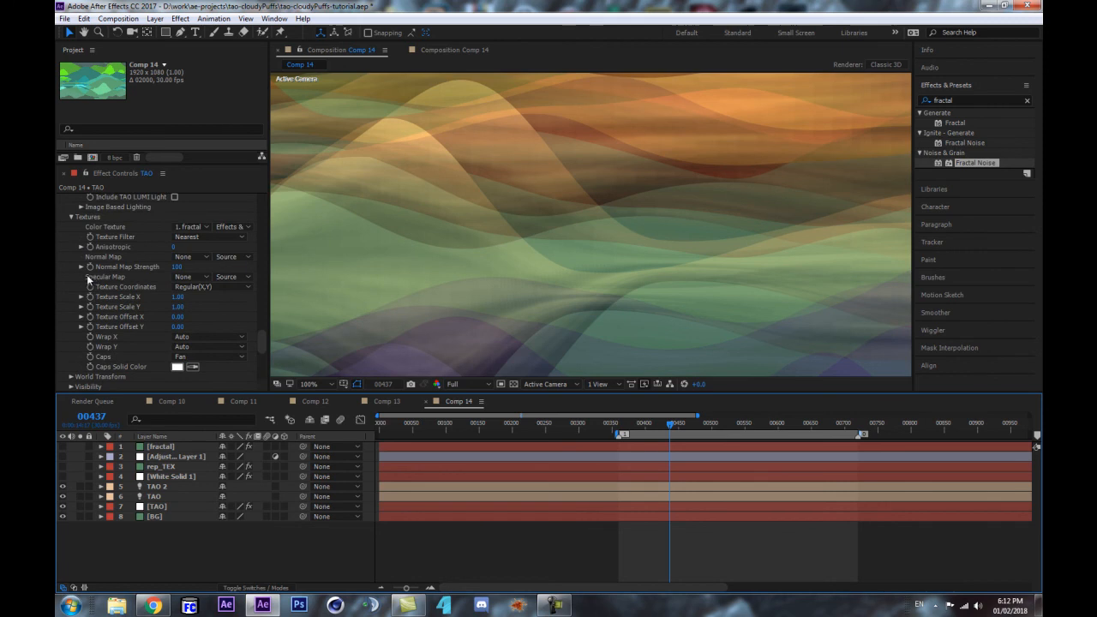
pyautogui.click(181, 236)
pyautogui.click(204, 258)
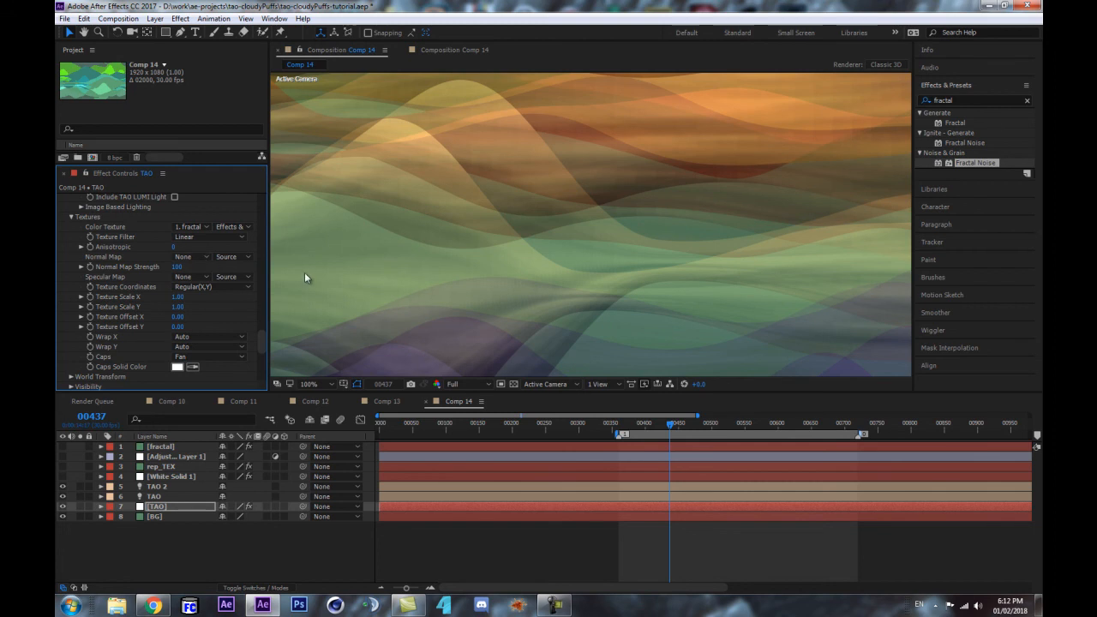
# Step: Disable Break Sides in the TAO effect's Segment settings and inspect the wave surfaces up close
pyautogui.scroll(1, 420, 275)
pyautogui.scroll(-1, 420, 281)
pyautogui.scroll(10, 155, 273)
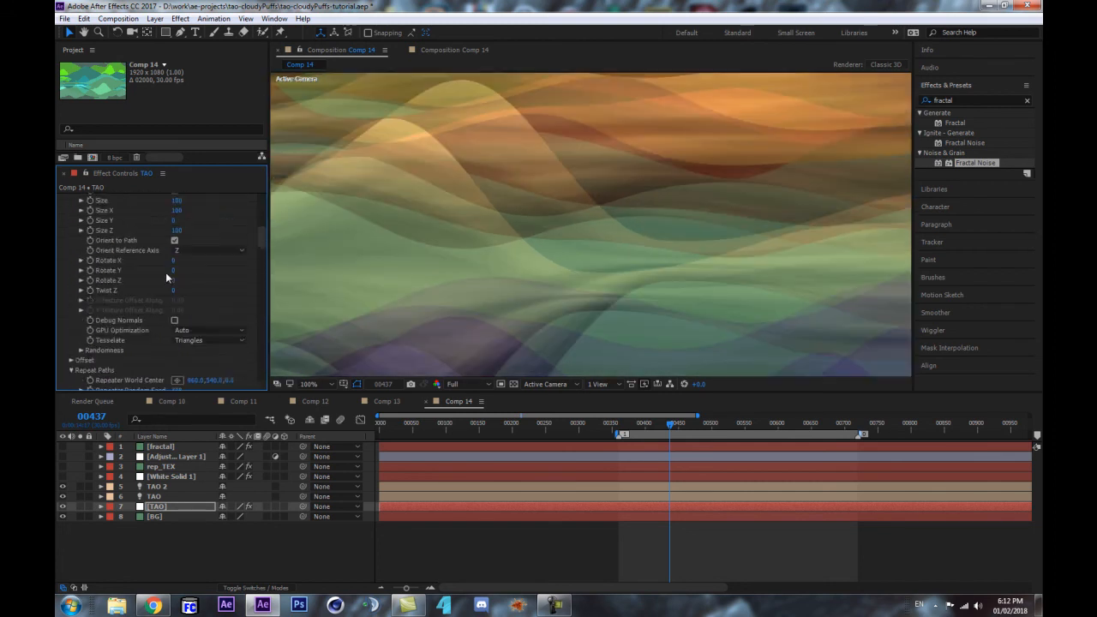
pyautogui.scroll(3, 148, 272)
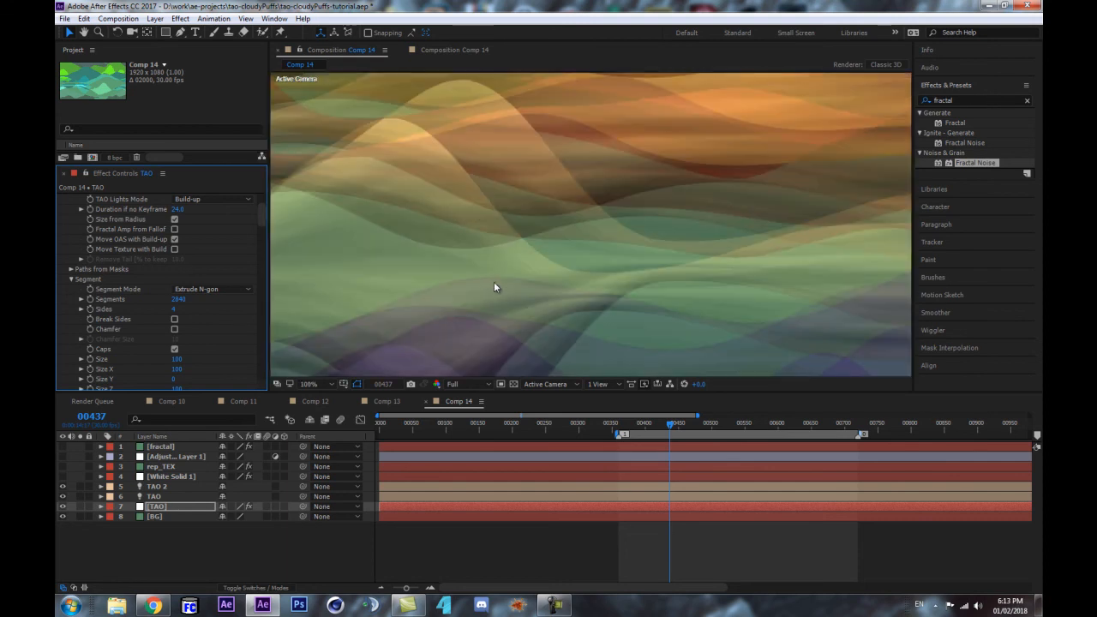
pyautogui.scroll(1, 495, 296)
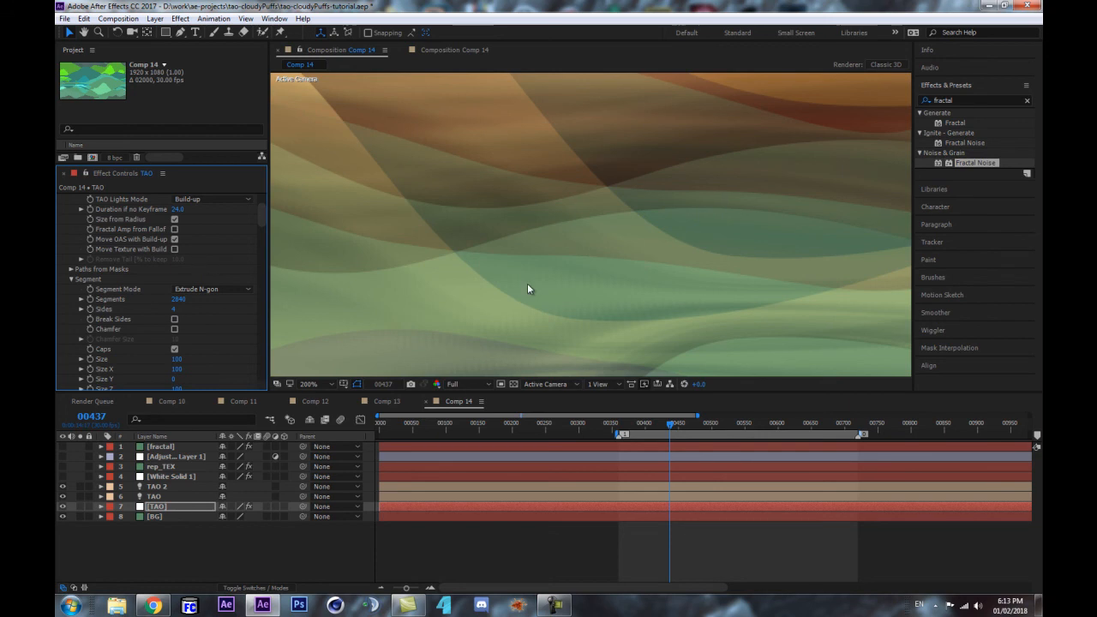
pyautogui.scroll(-4, 609, 305)
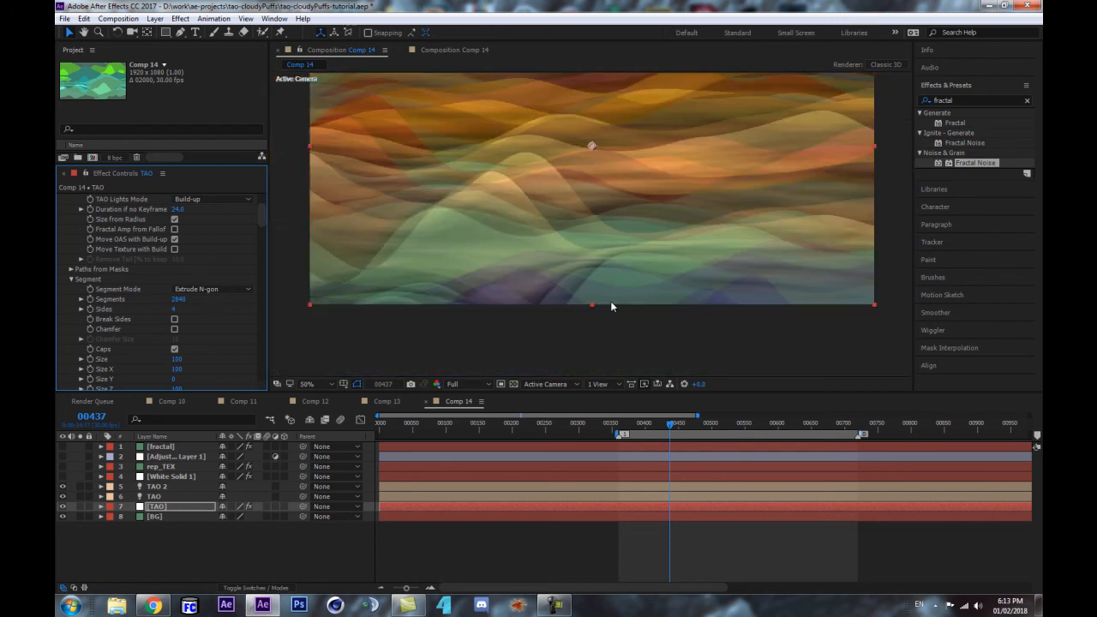
# Step: Disable Uniform Scaling in the Transform settings of the fractal layer's Fractal Noise effect
pyautogui.moveTo(583, 129); pyautogui.dragTo(577, 229)
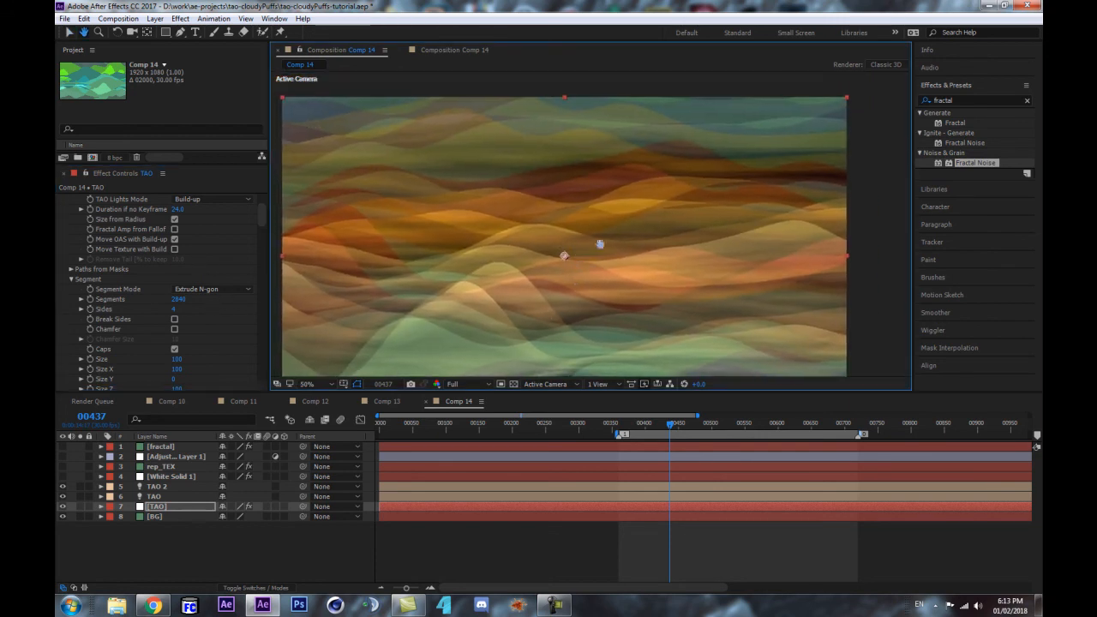
pyautogui.click(176, 447)
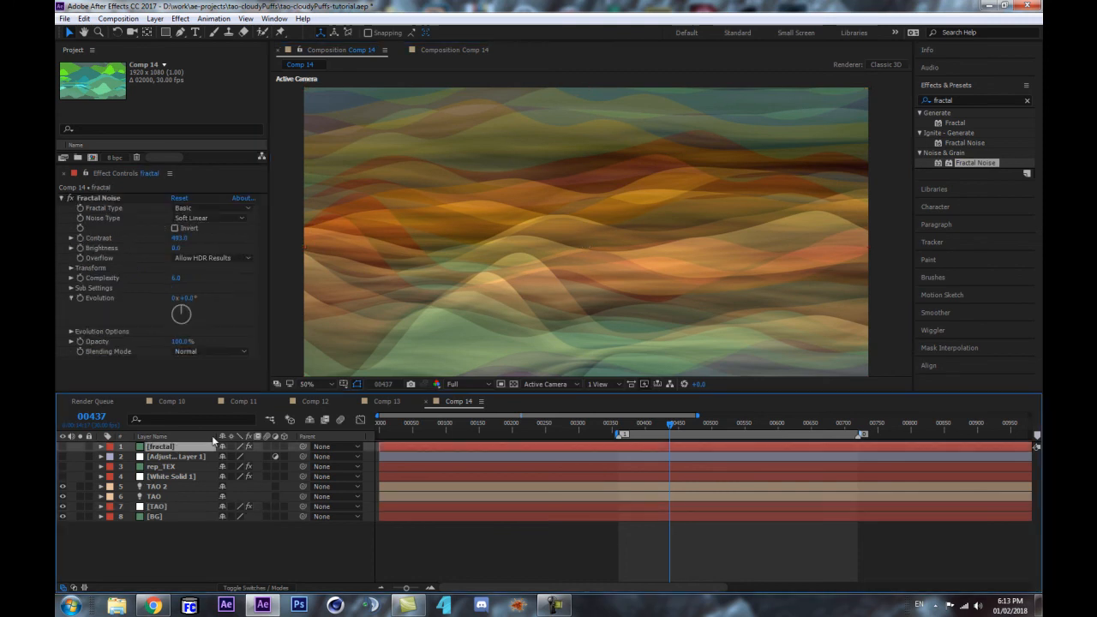
pyautogui.click(71, 268)
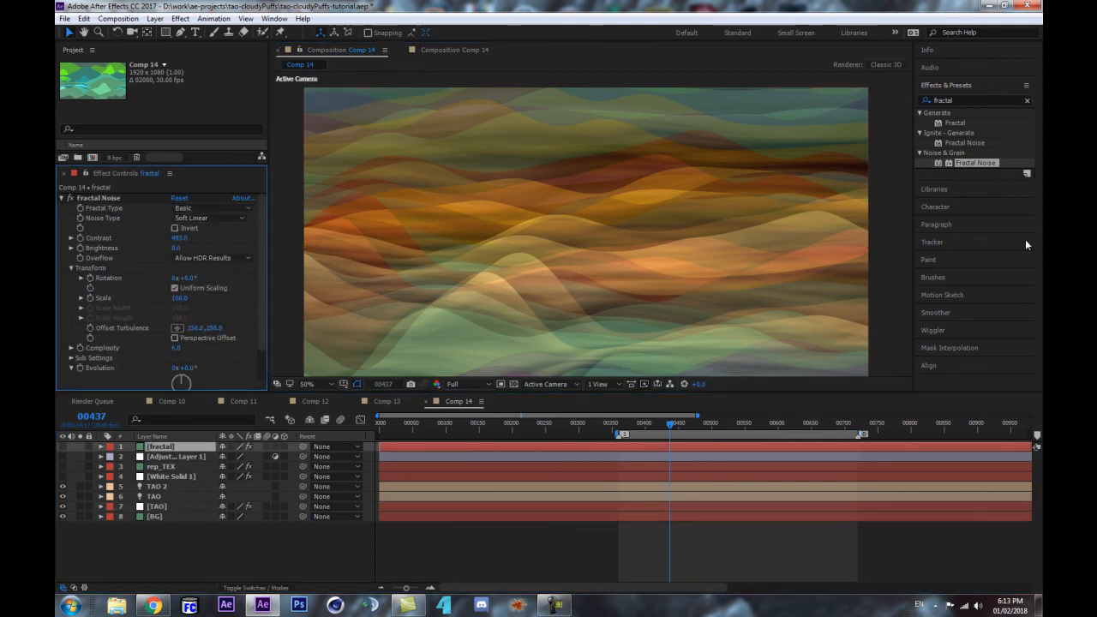
pyautogui.click(221, 290)
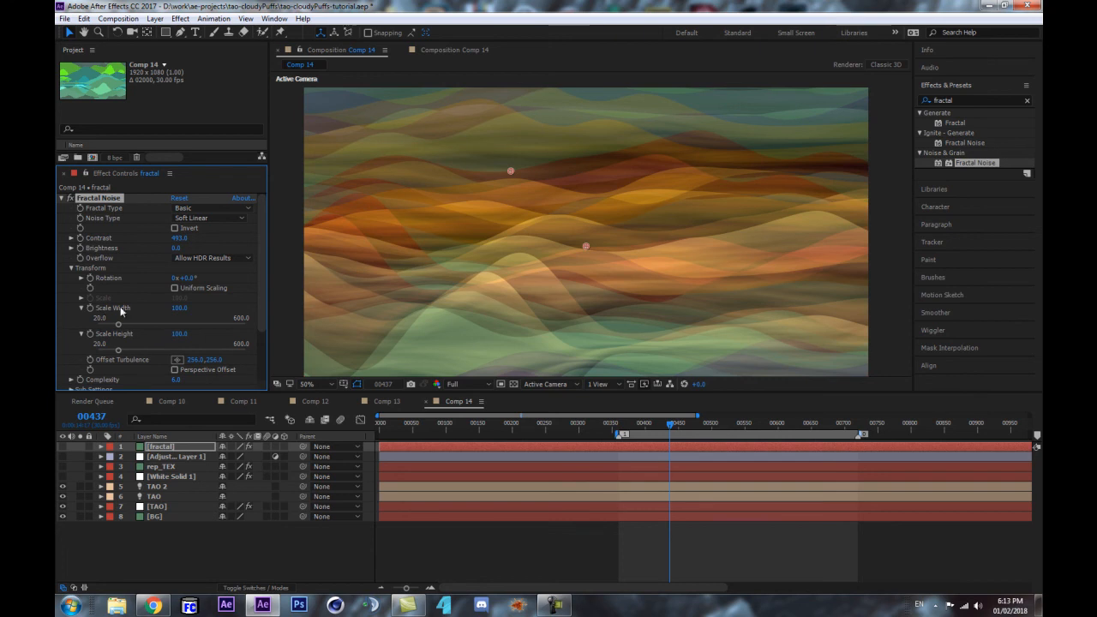
# Step: Set the Fractal Noise Scale Width to 10 and inspect the stretched noise on the fractal layer and on the waves
pyautogui.click(177, 308)
pyautogui.write('10')
pyautogui.press('Return')
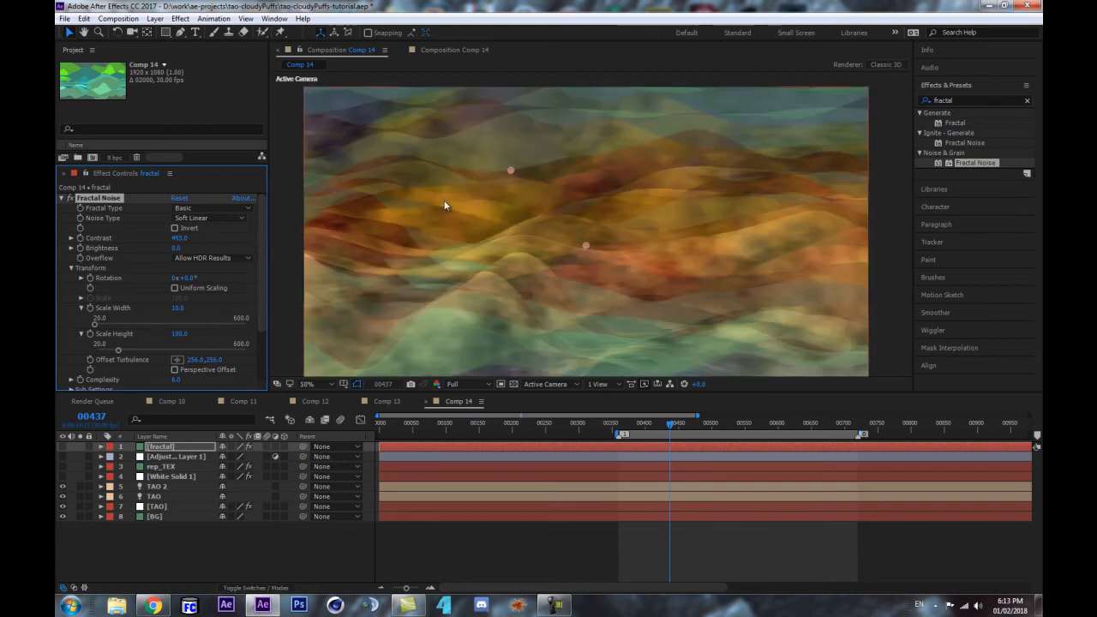
pyautogui.click(62, 446)
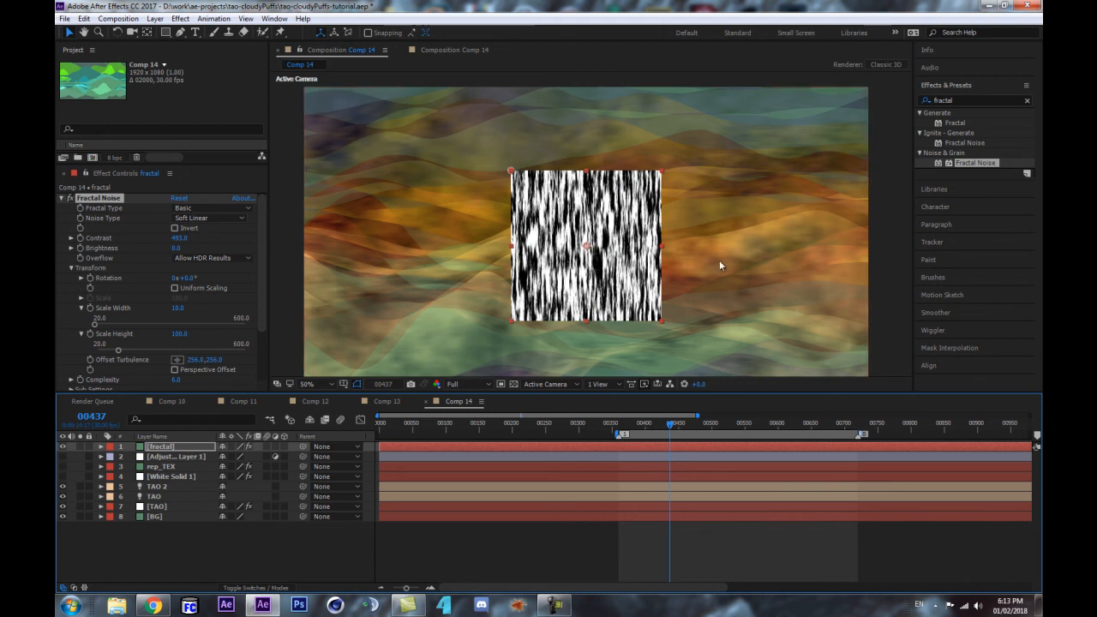
pyautogui.click(61, 447)
pyautogui.press('/')
pyautogui.scroll(-1, 681, 245)
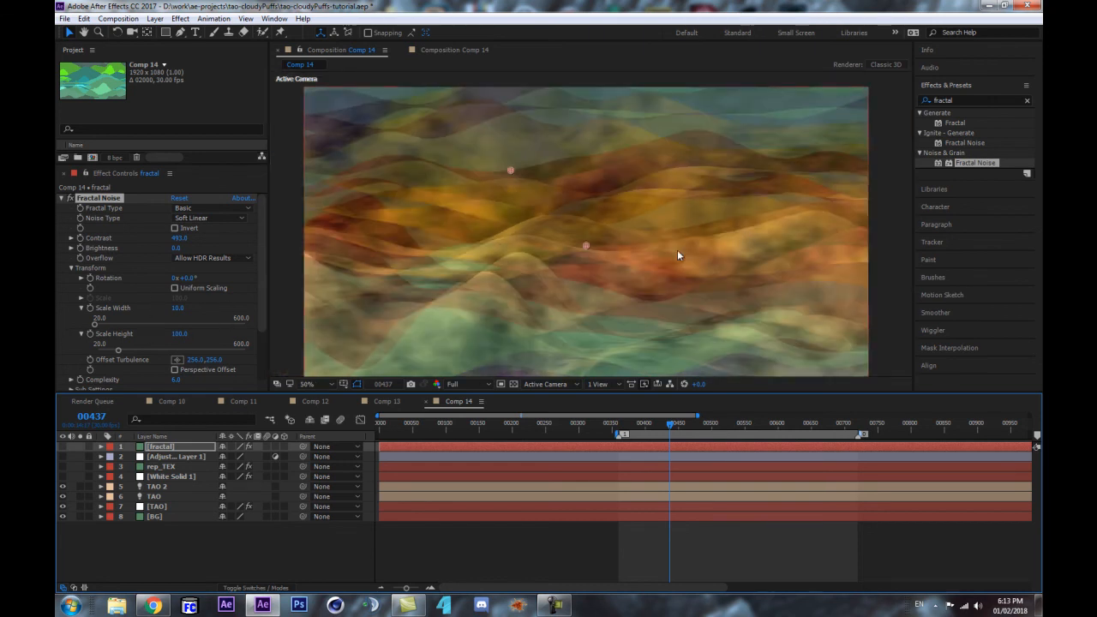
pyautogui.press('/')
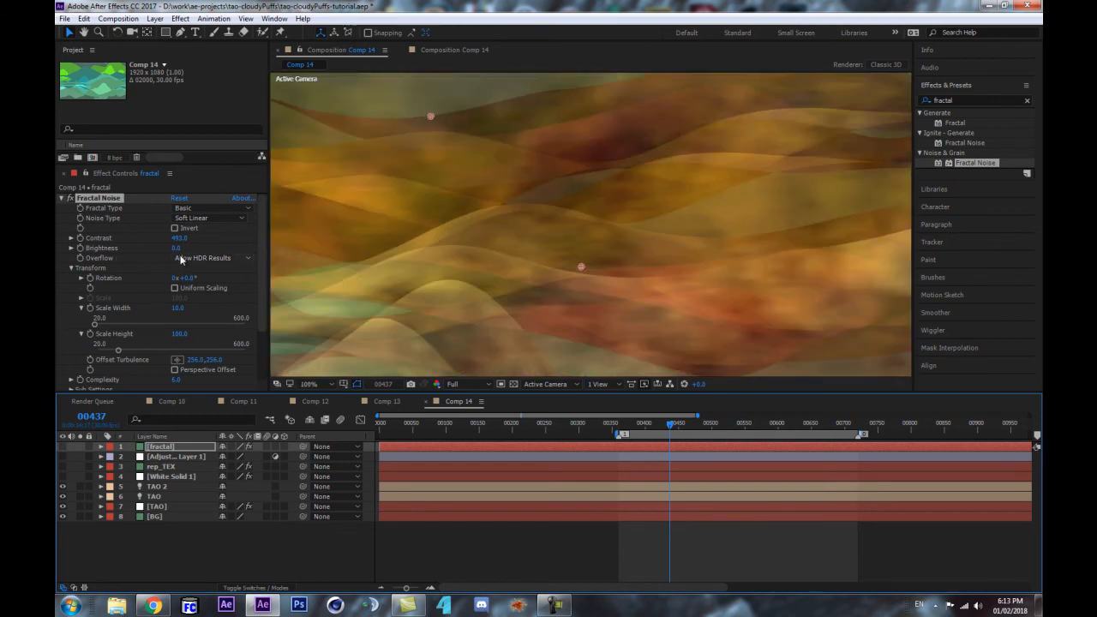
pyautogui.scroll(-1, 178, 268)
pyautogui.scroll(-1, 626, 277)
pyautogui.hotkey('shift', '/')
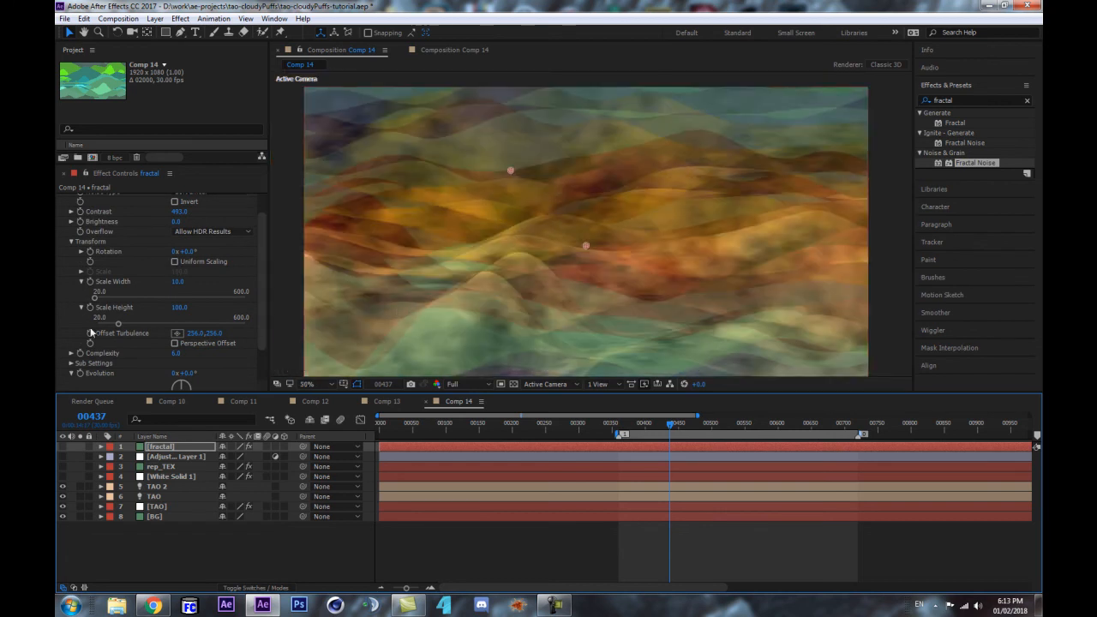
# Step: Raise the Fractal Noise Brightness to 27 and lower its Contrast to about 225, checking the waves at different magnifications
pyautogui.scroll(1, 173, 248)
pyautogui.click(174, 251)
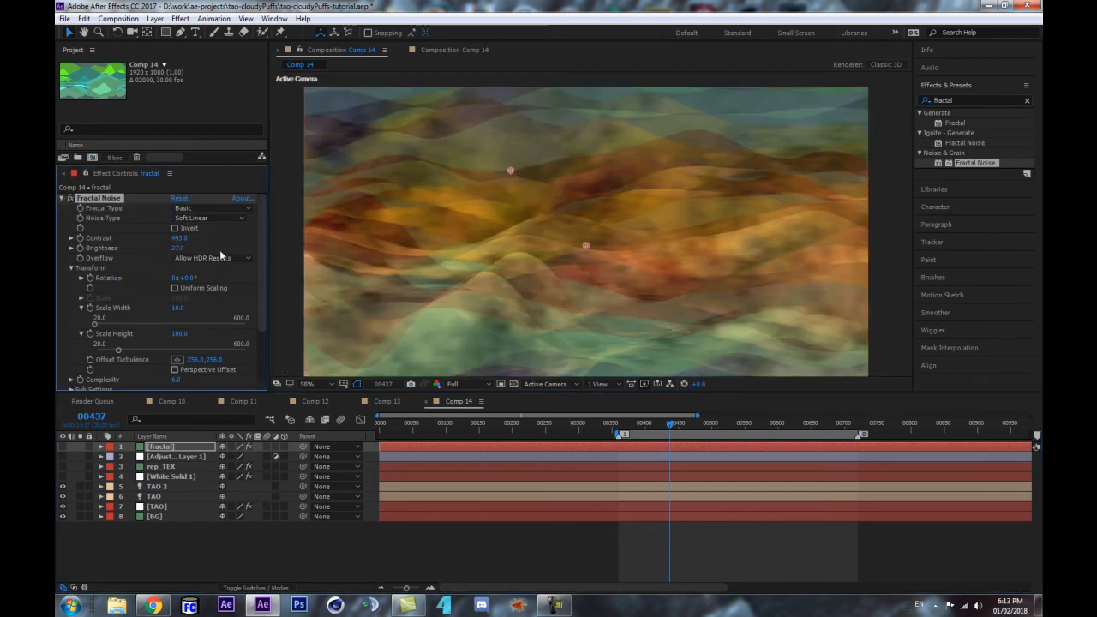
pyautogui.moveTo(178, 238); pyautogui.dragTo(160, 239)
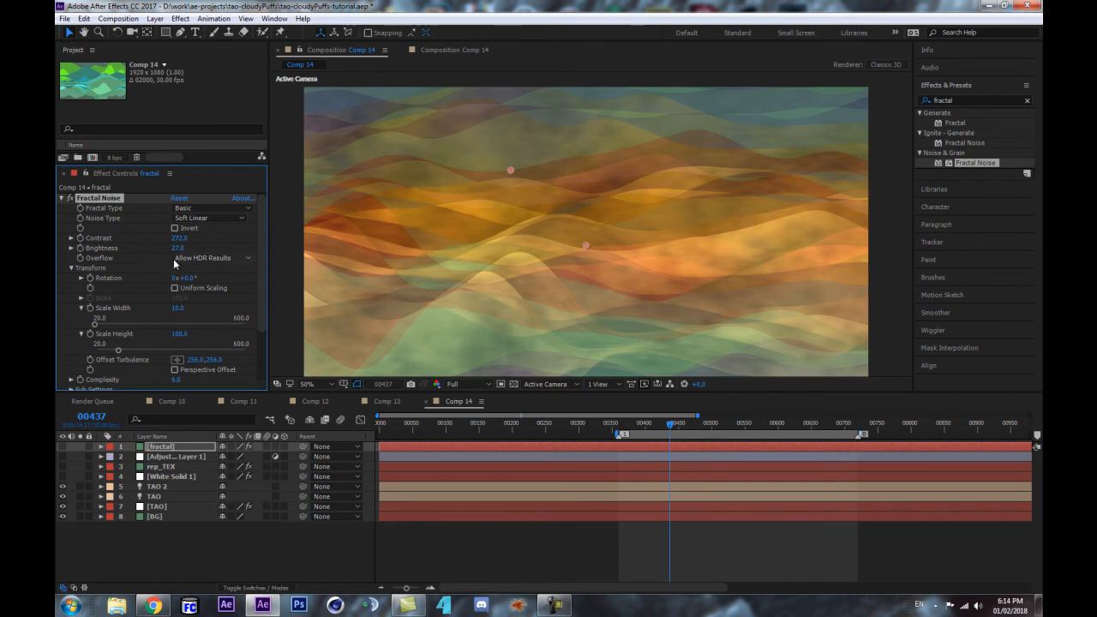
pyautogui.moveTo(178, 239); pyautogui.dragTo(163, 240)
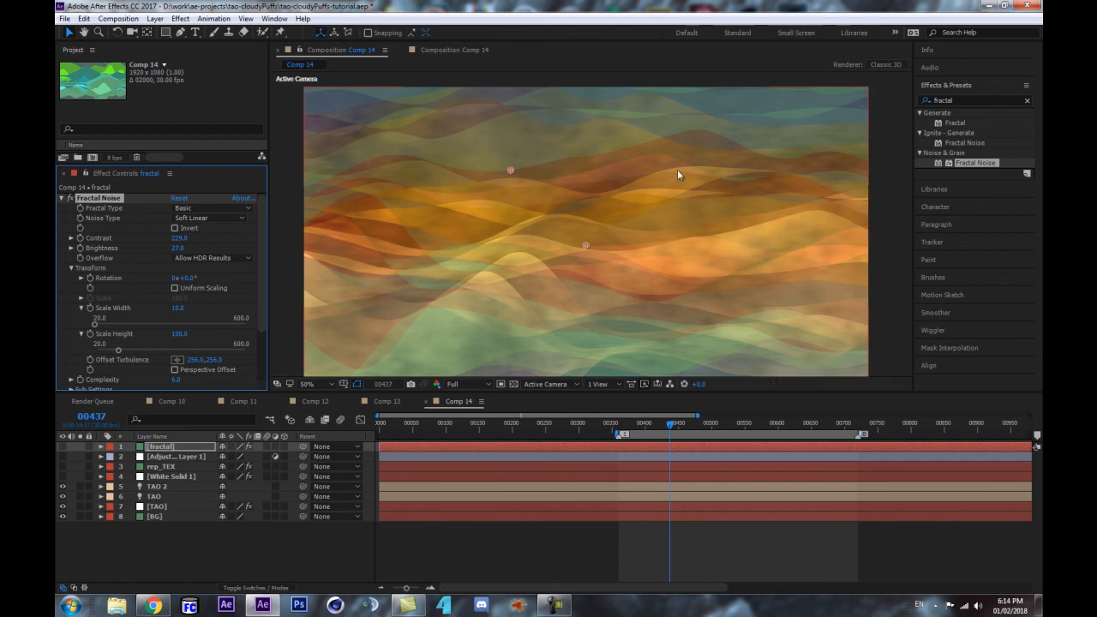
pyautogui.scroll(-2, 773, 249)
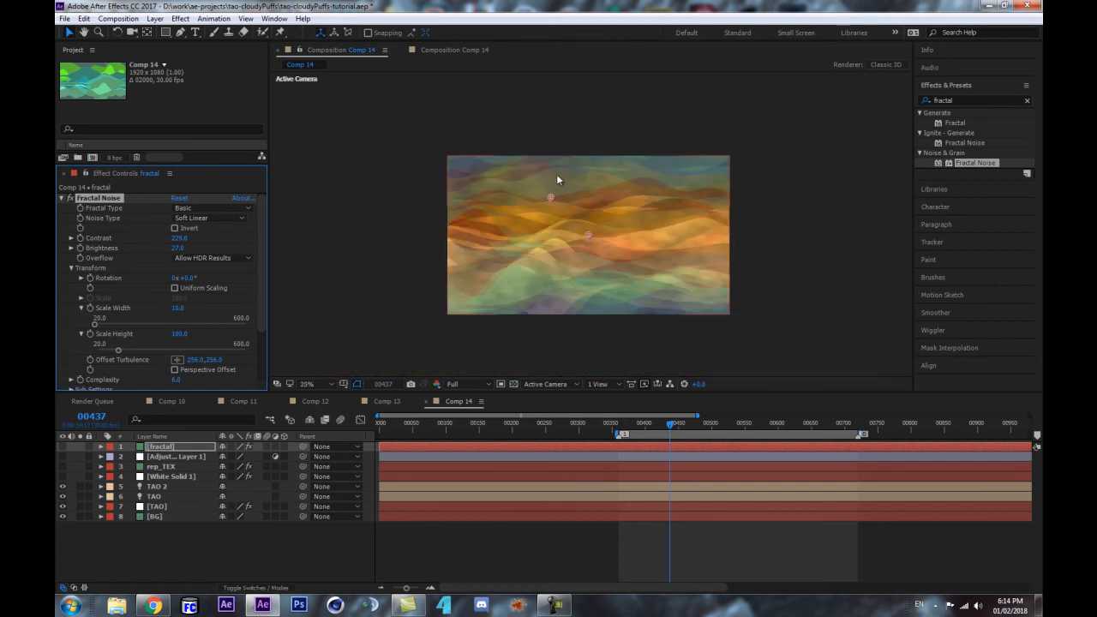
pyautogui.scroll(2, 637, 252)
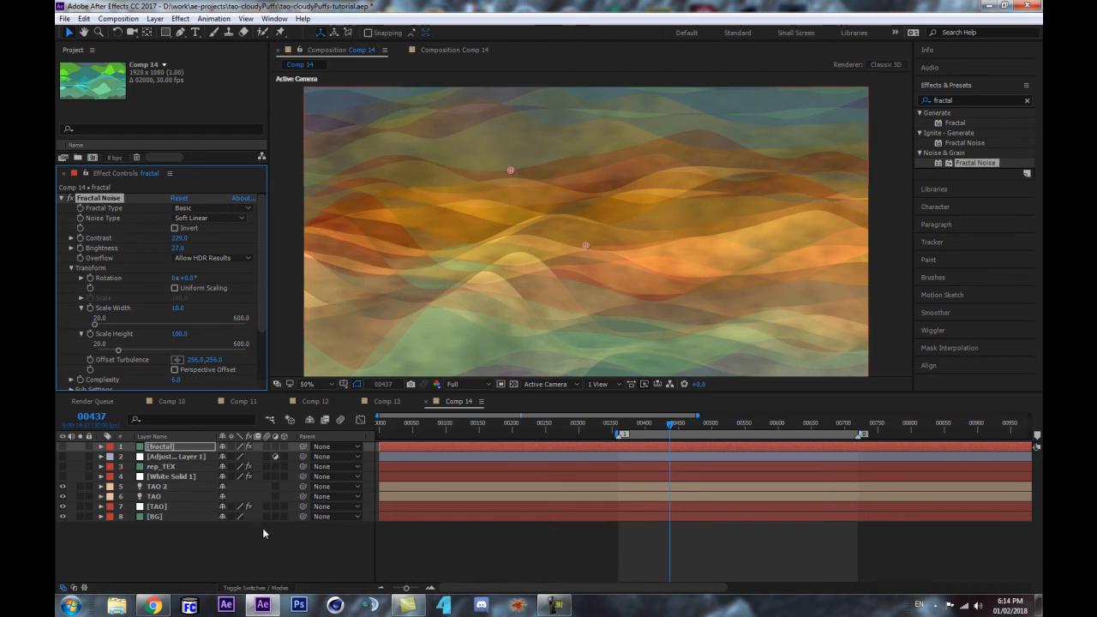
# Step: Preview the Comp 14 animation with the adjusted noise texture
pyautogui.click(258, 552)
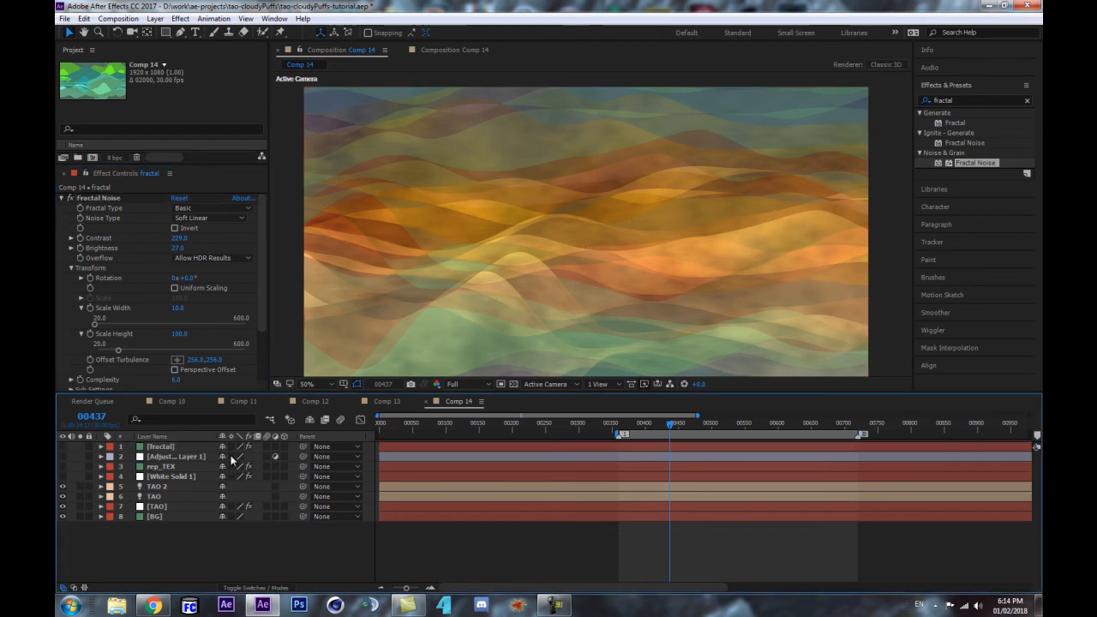
pyautogui.press('space')
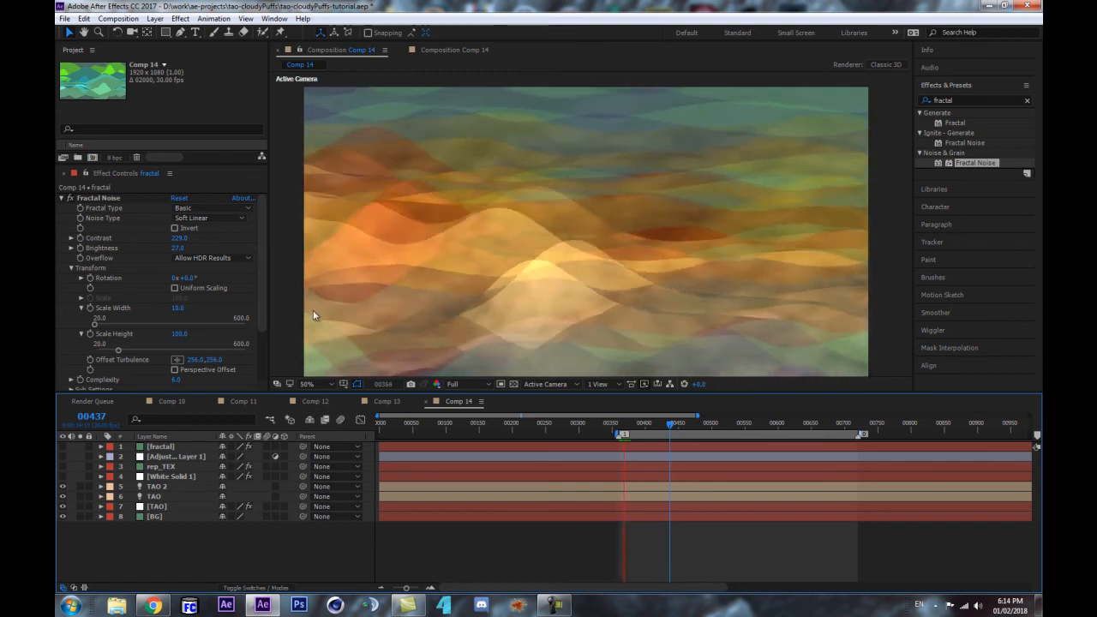
pyautogui.press('space')
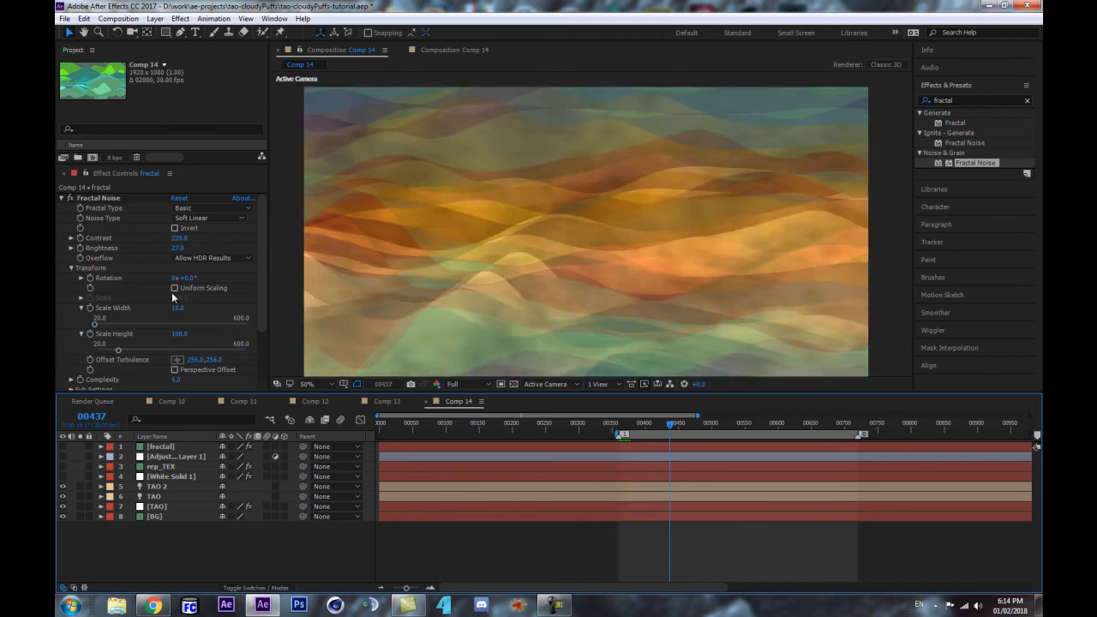
pyautogui.scroll(-2, 101, 289)
pyautogui.scroll(2, 80, 261)
pyautogui.scroll(-2, 69, 292)
pyautogui.scroll(2, 77, 308)
# Step: Enable Move Texture with Build-up in the TAO effect's Paths from TAO Lights settings and preview the animation
pyautogui.click(158, 507)
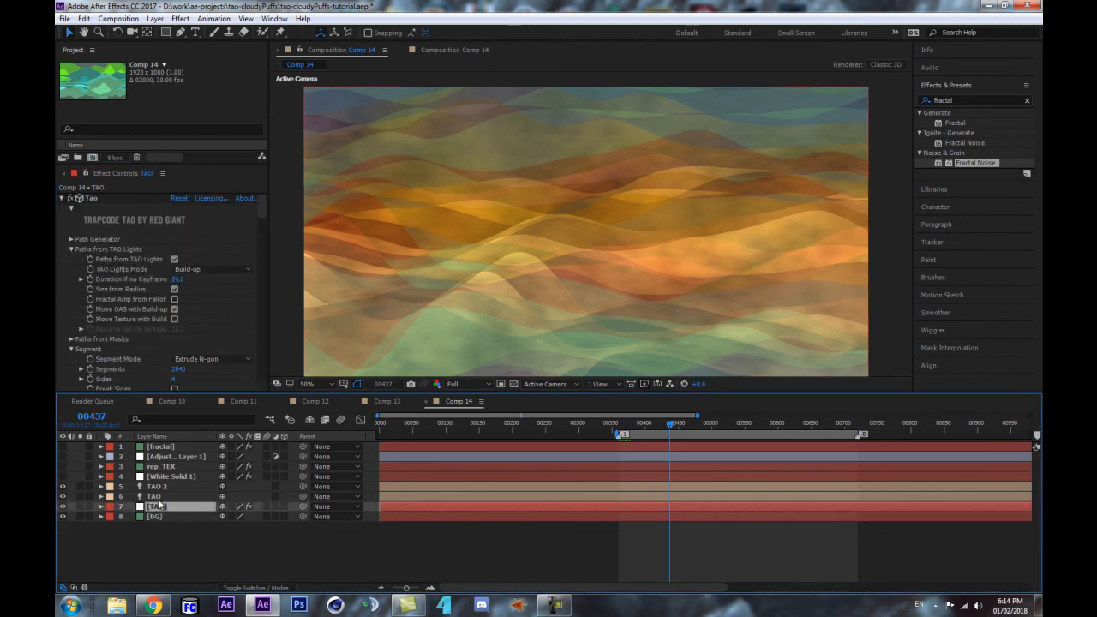
pyautogui.scroll(-2, 81, 285)
pyautogui.scroll(2, 80, 291)
pyautogui.click(174, 318)
pyautogui.click(251, 555)
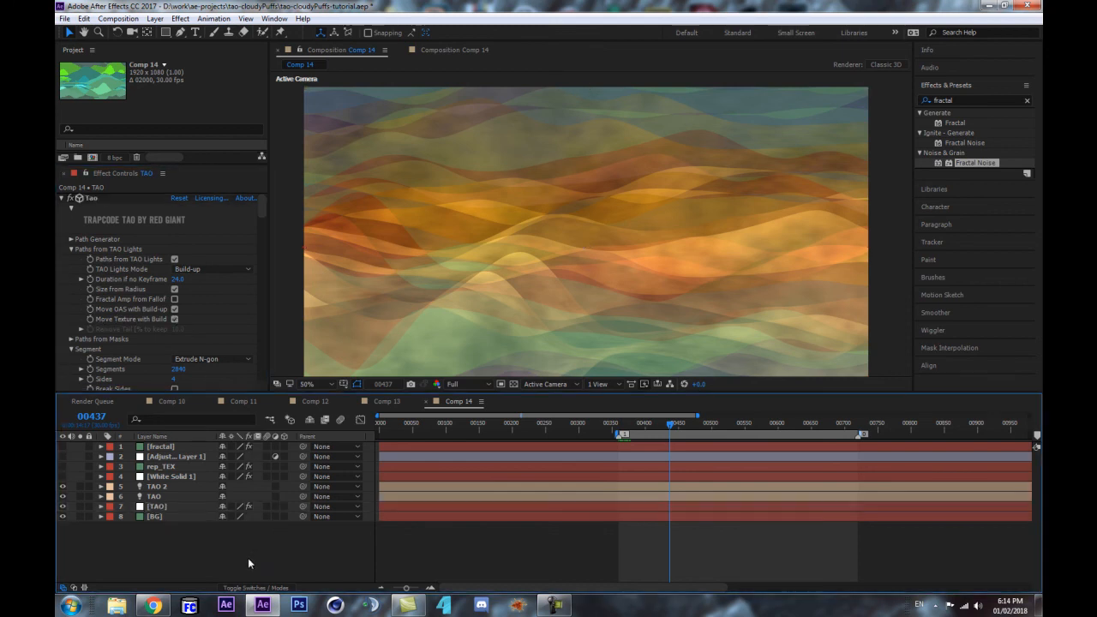
pyautogui.press('space')
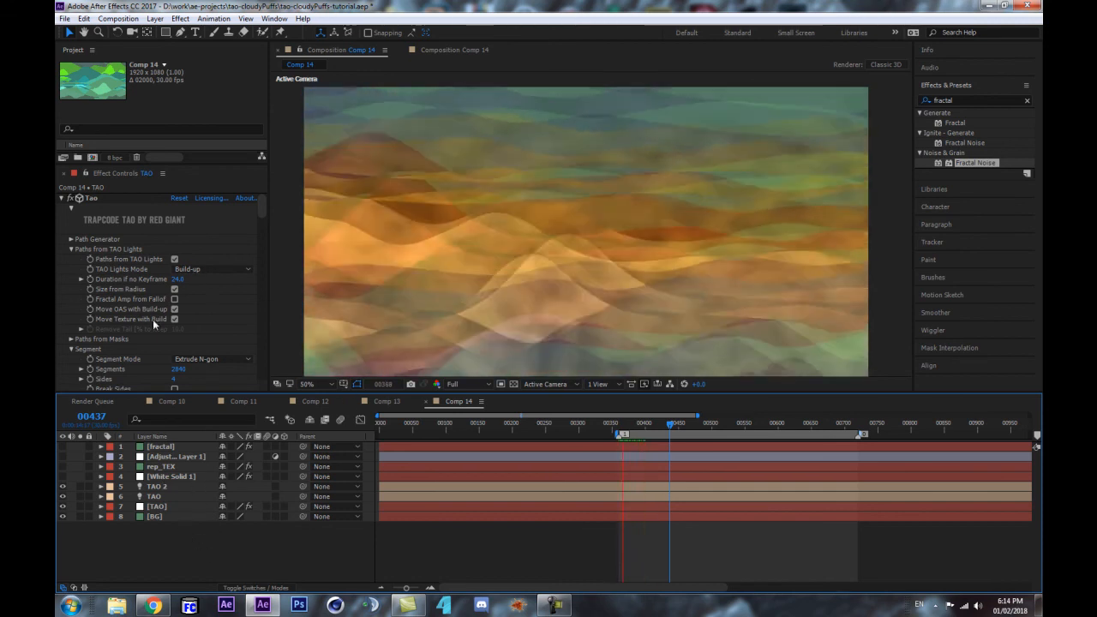
pyautogui.press('space')
# Step: Disable Move Texture with Build-up in the TAO effect and preview the wave motion again
pyautogui.click(240, 370)
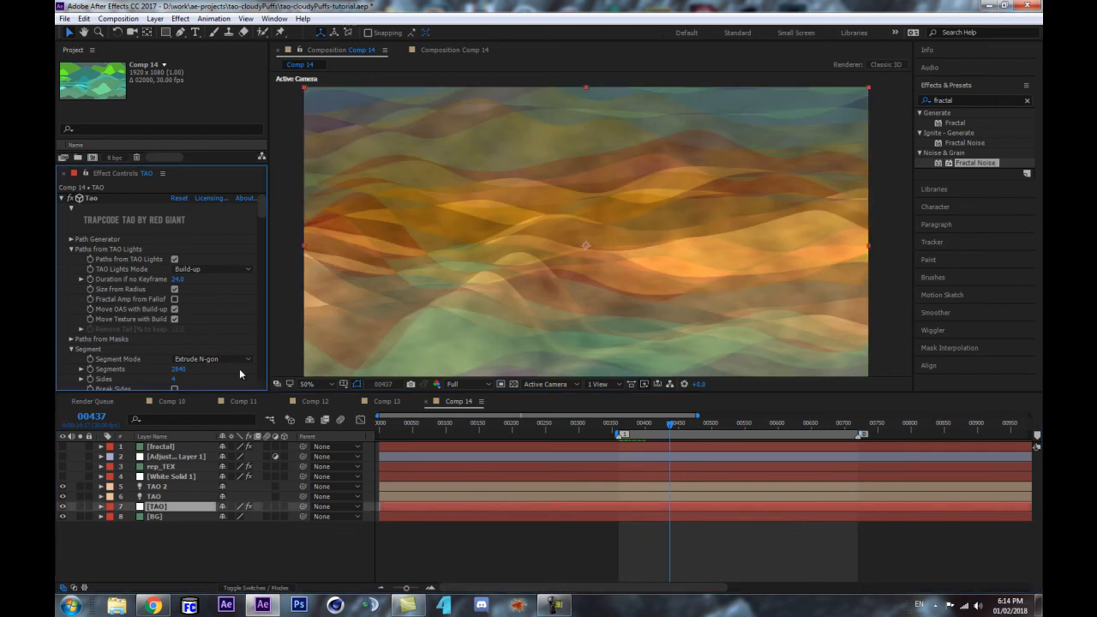
pyautogui.click(176, 320)
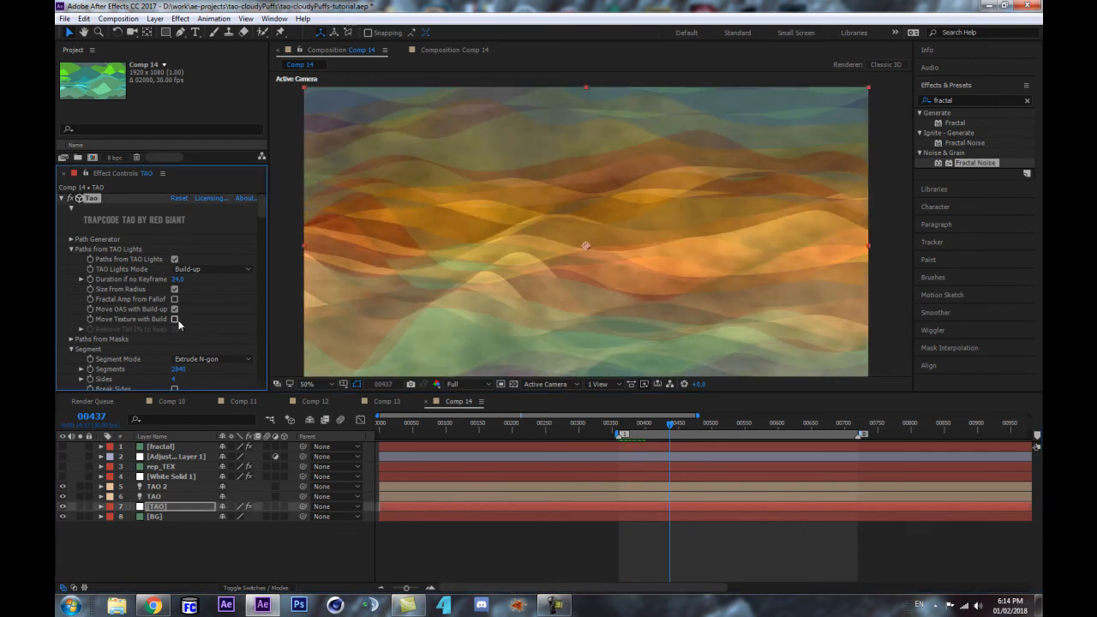
pyautogui.click(206, 534)
pyautogui.press('space')
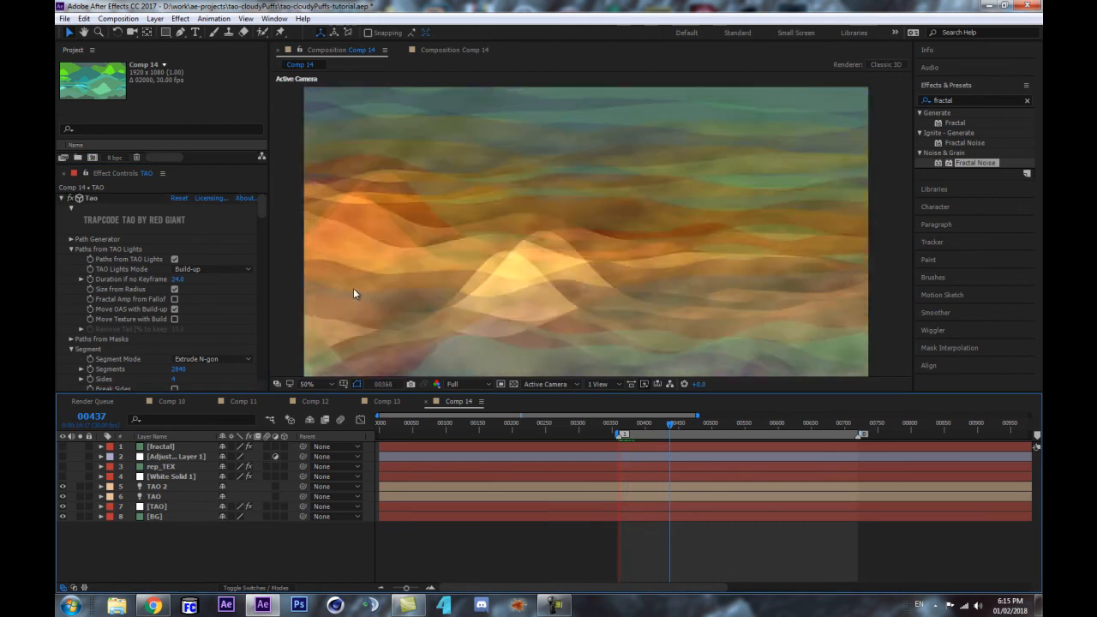
pyautogui.press('space')
# Step: Set the Scale Width of the fractal layer's Fractal Noise effect to 40
pyautogui.scroll(-5, 214, 291)
pyautogui.scroll(-10, 201, 314)
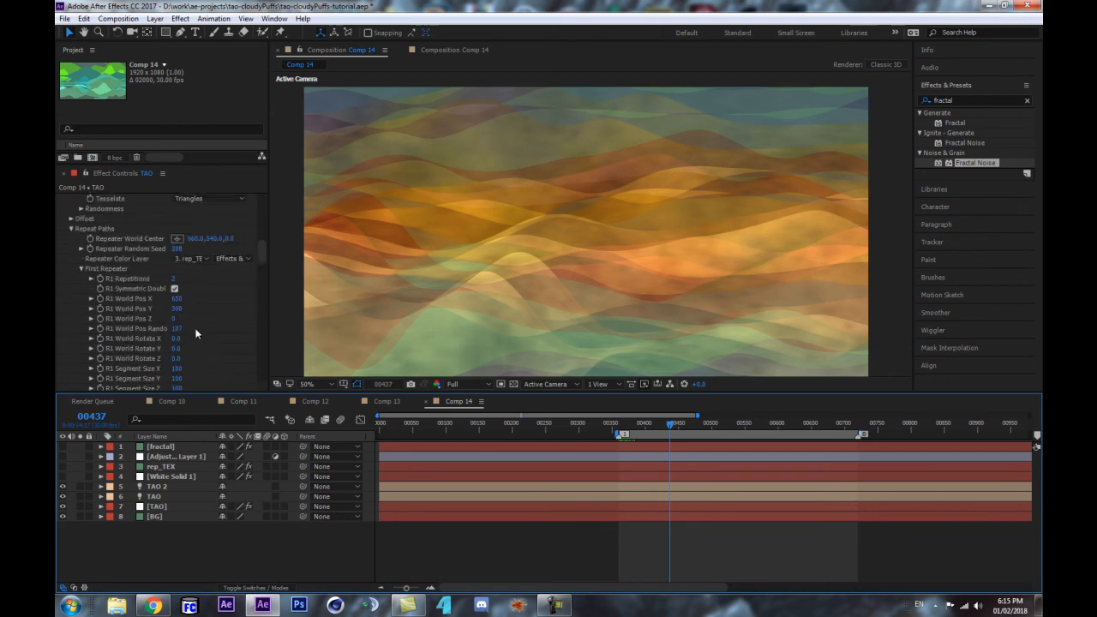
pyautogui.click(166, 450)
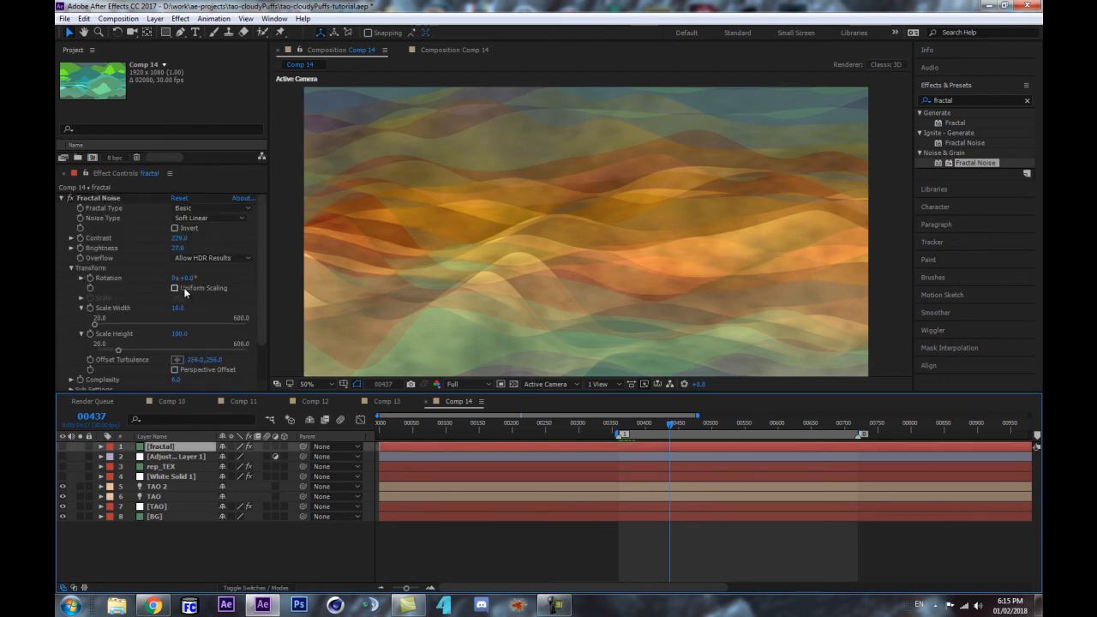
pyautogui.click(181, 331)
pyautogui.click(178, 309)
pyautogui.write('40')
pyautogui.press('Return')
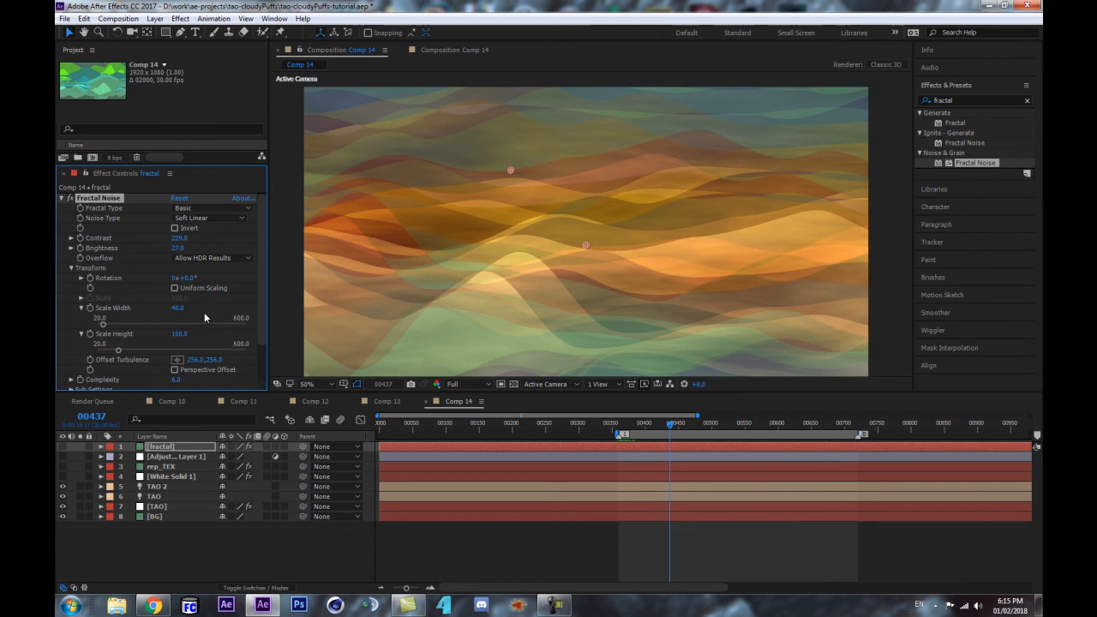
# Step: Try lowering the Fractal Noise Opacity to 47%, and undo the change
pyautogui.scroll(-2, 171, 322)
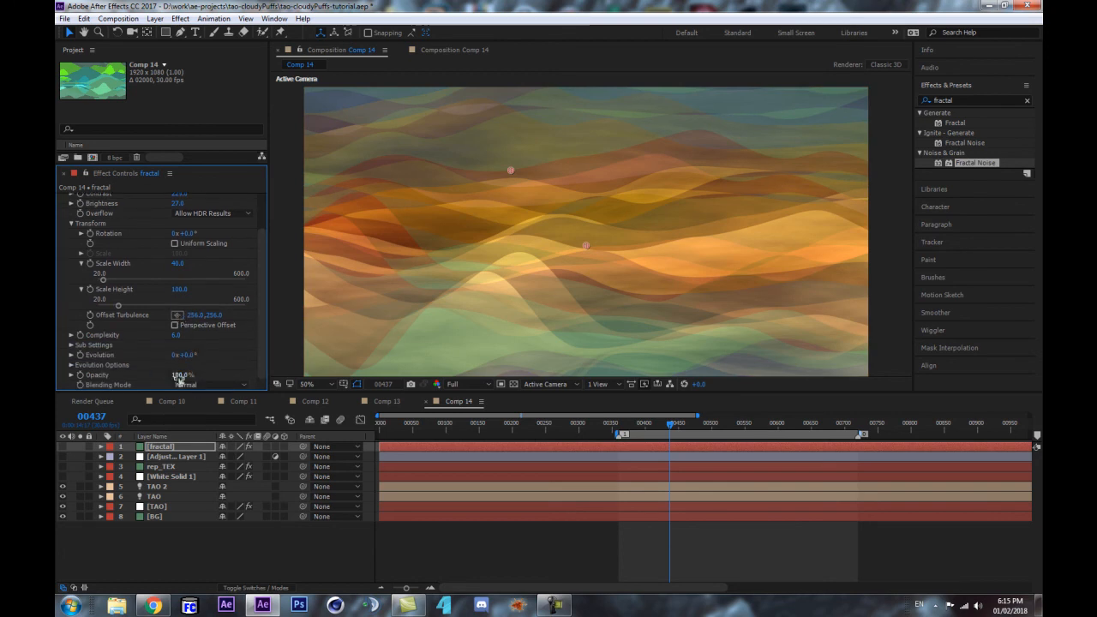
pyautogui.moveTo(178, 378)
pyautogui.mouseDown()
pyautogui.moveTo(138, 369)
pyautogui.moveTo(189, 382)
pyautogui.mouseUp()
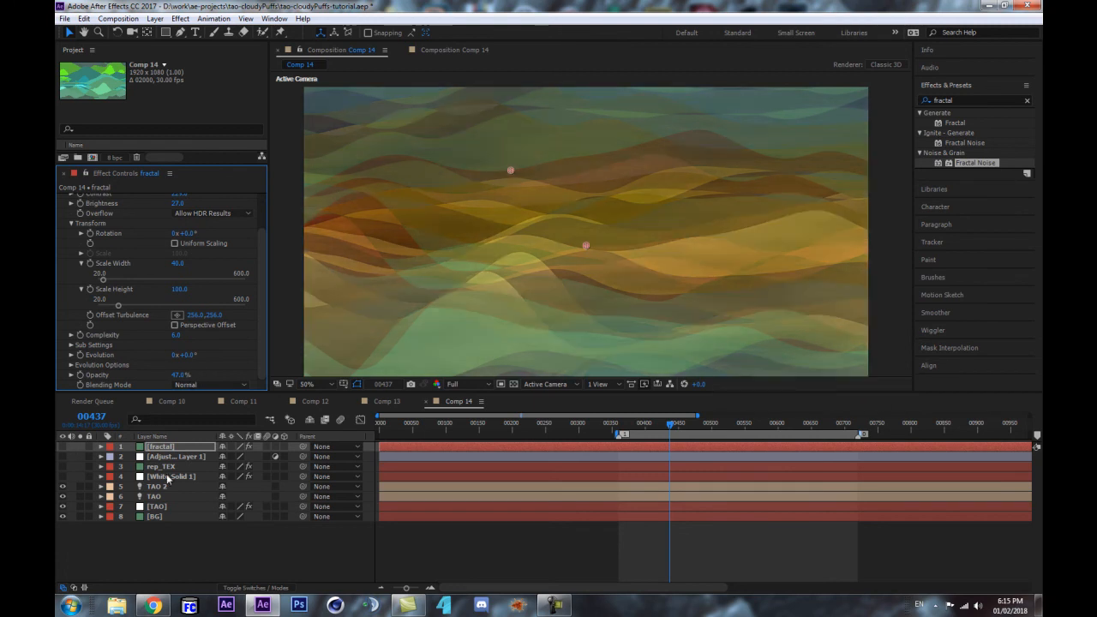
pyautogui.hotkey('ctrl', 'z')
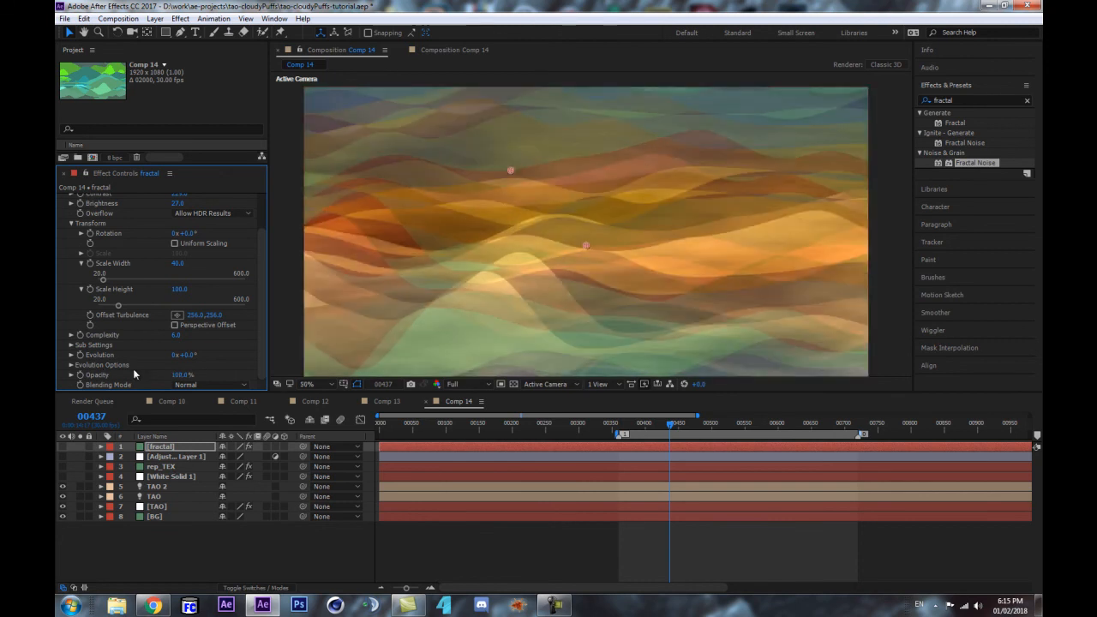
# Step: Compare the waves with the TAO effect's Color Texture set to None and set back to the fractal layer
pyautogui.click(155, 508)
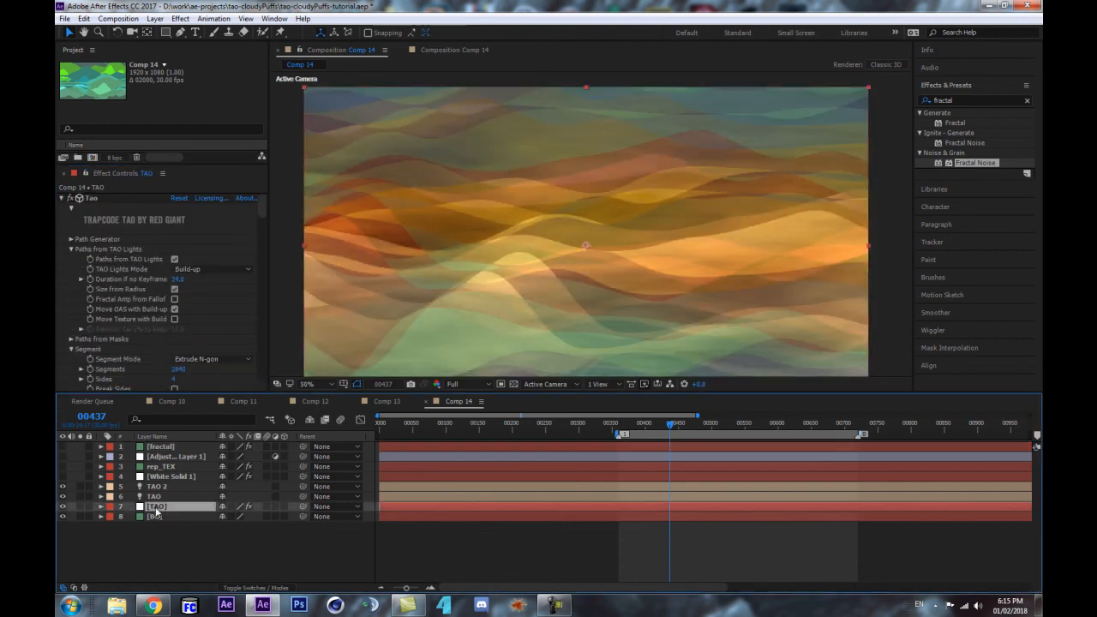
pyautogui.scroll(-10, 205, 257)
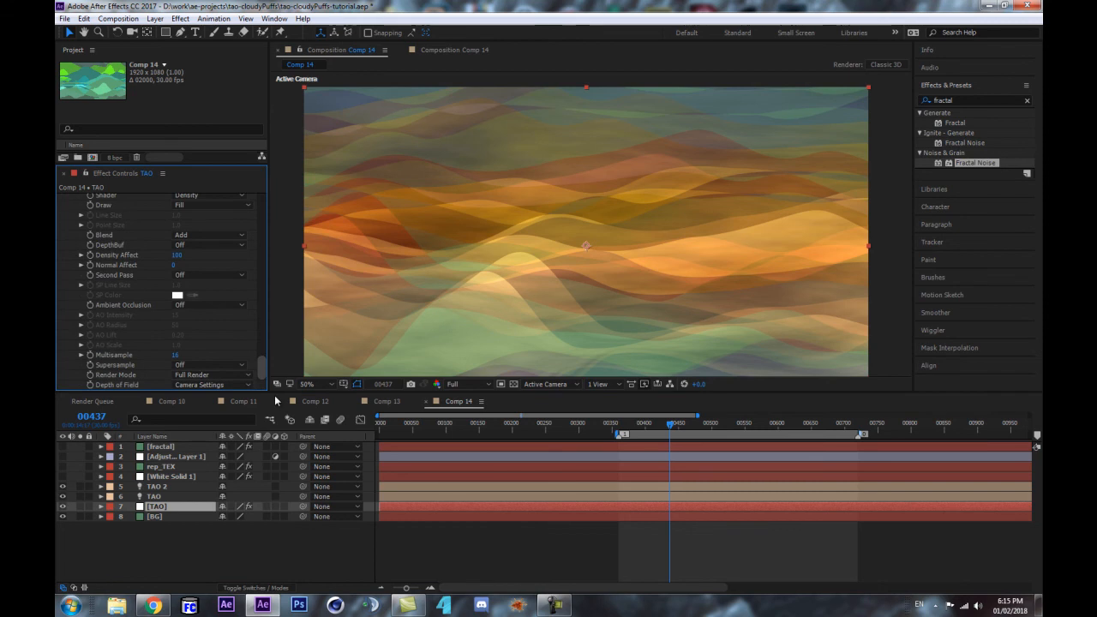
pyautogui.scroll(3, 196, 274)
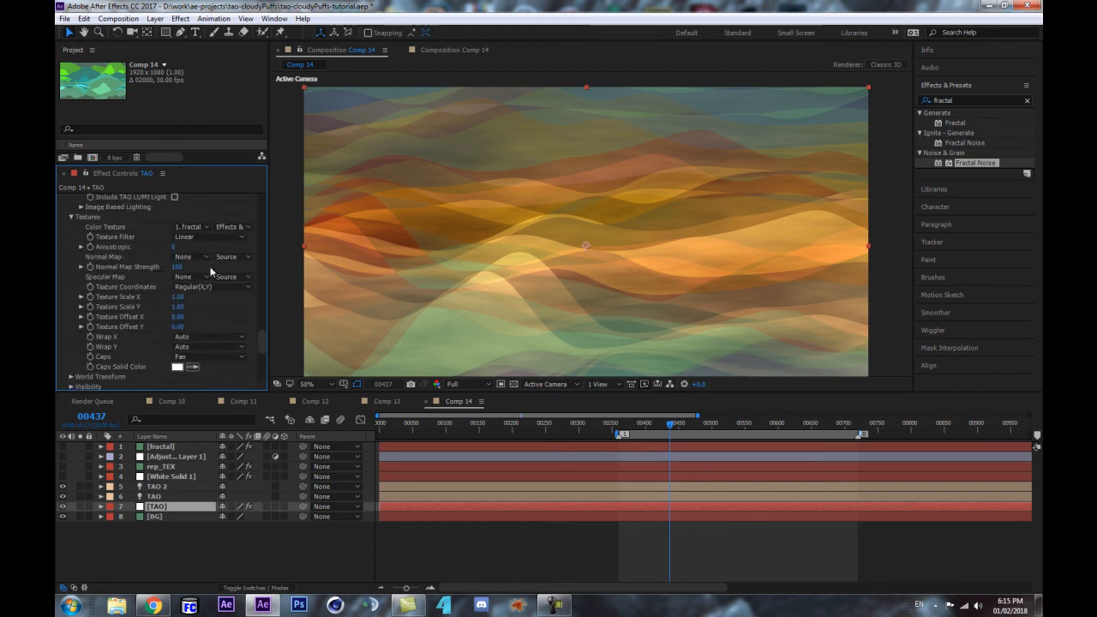
pyautogui.click(191, 226)
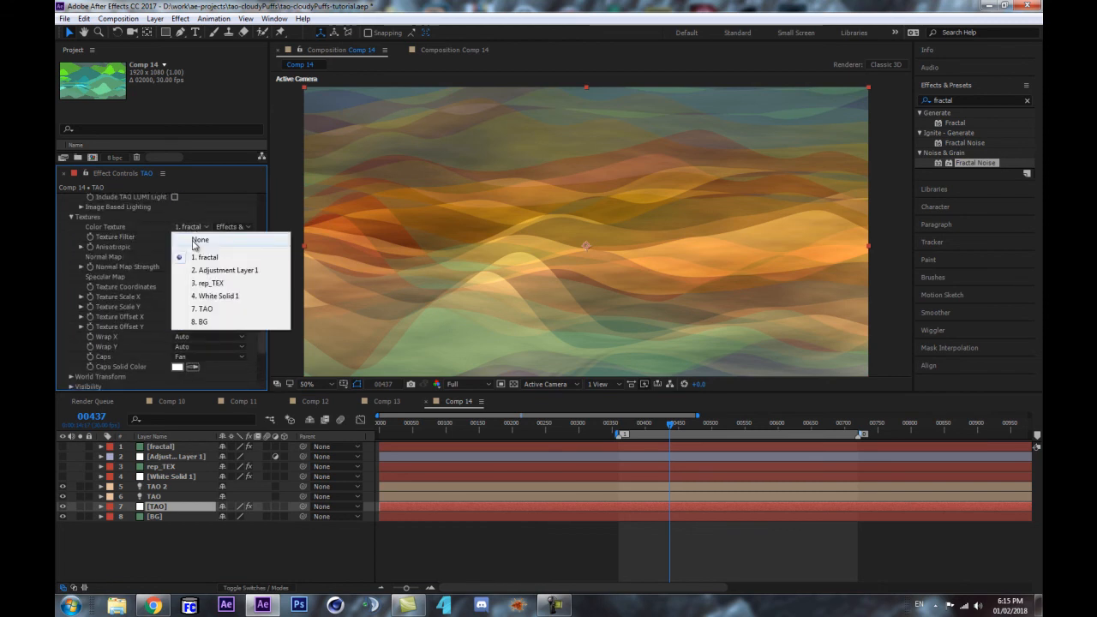
pyautogui.click(193, 241)
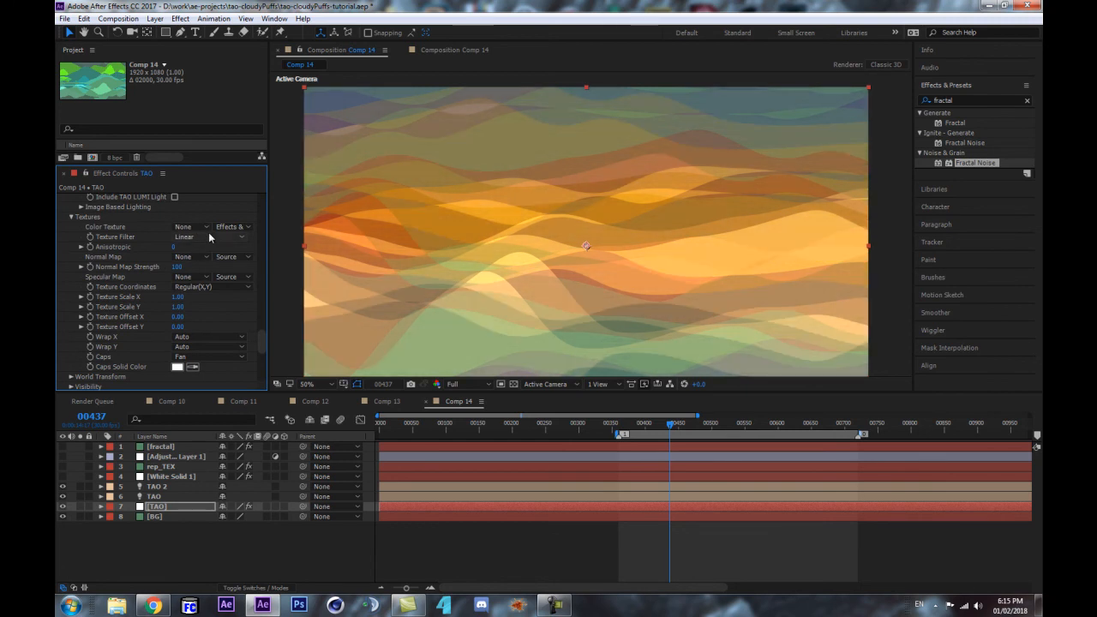
pyautogui.click(207, 227)
pyautogui.click(210, 256)
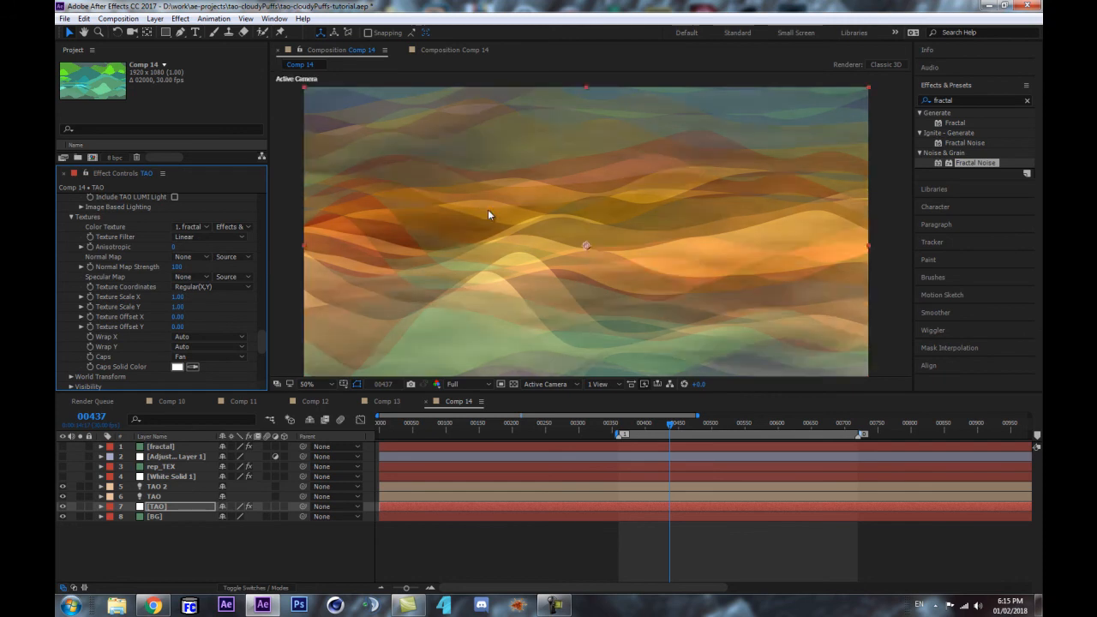
pyautogui.press(',')
pyautogui.press(',')
pyautogui.press('.')
pyautogui.press('.')
# Step: Change the Noise Type of the fractal layer's Fractal Noise effect to Spline
pyautogui.click(163, 448)
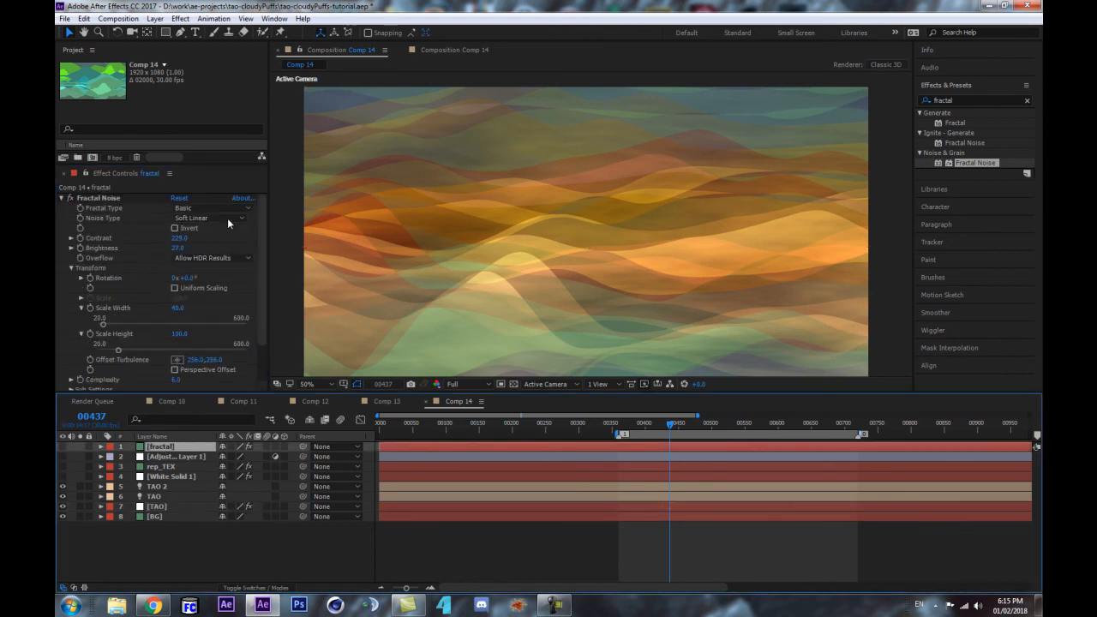
pyautogui.click(228, 219)
pyautogui.click(215, 272)
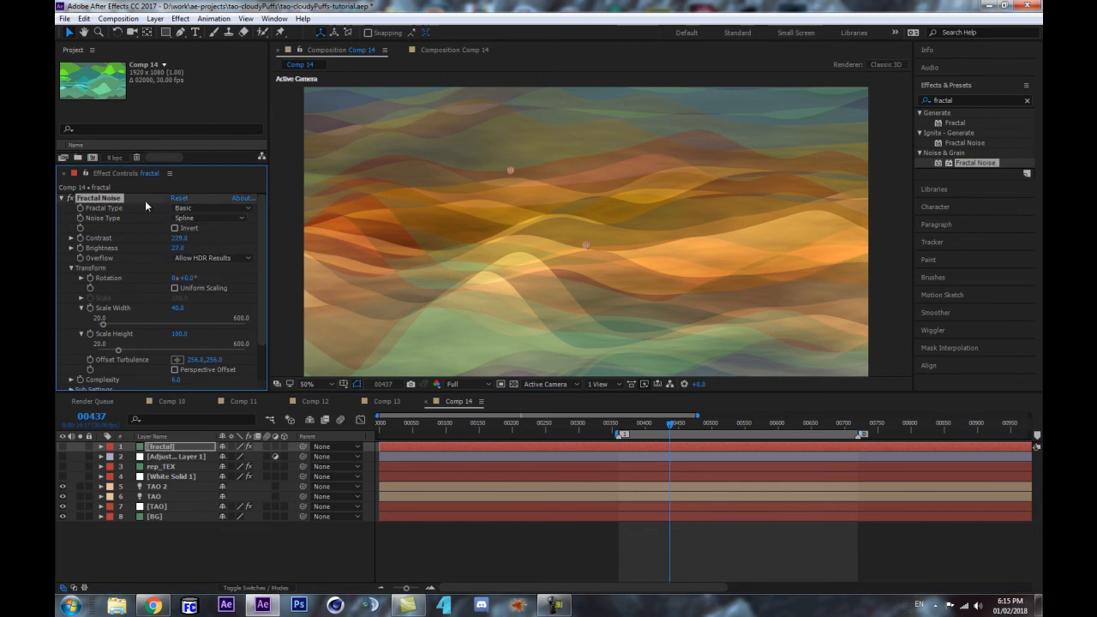
# Step: Try the Swirly Fractal Type on the fractal layer, and undo it
pyautogui.click(213, 207)
pyautogui.click(230, 352)
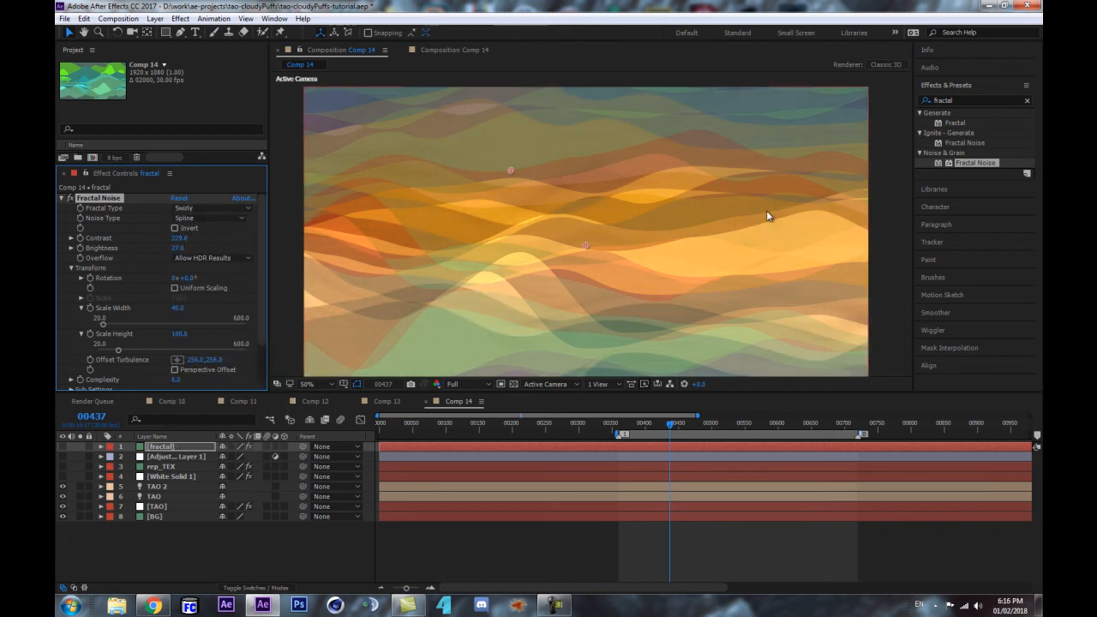
pyautogui.hotkey('ctrl', 'z')
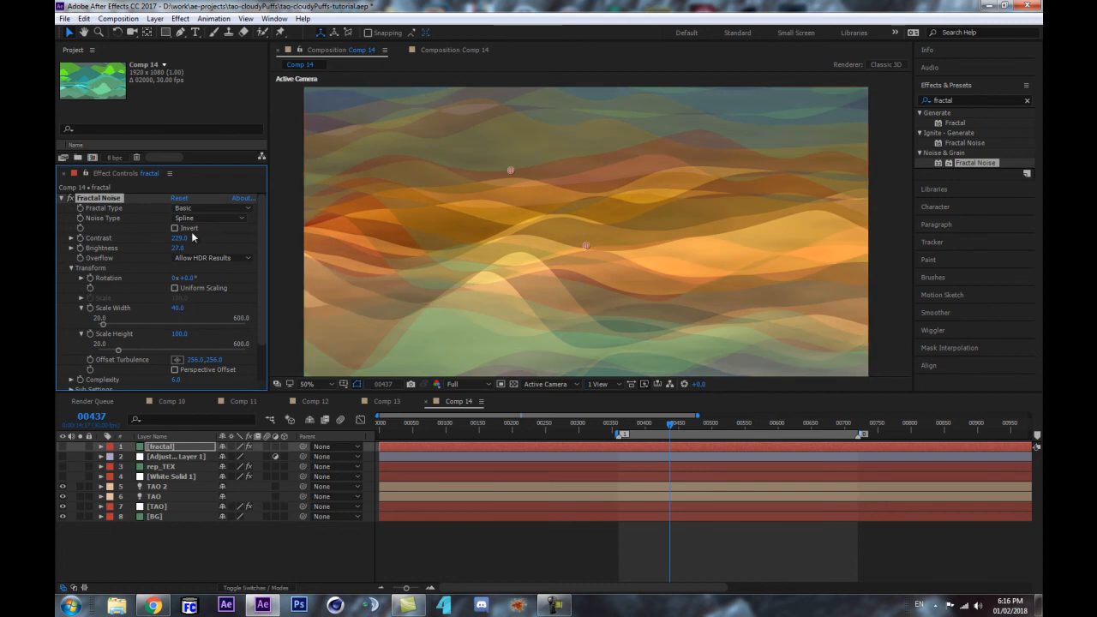
# Step: Set the Contrast of the fractal layer's Fractal Noise effect to 188
pyautogui.moveTo(178, 251); pyautogui.dragTo(137, 244)
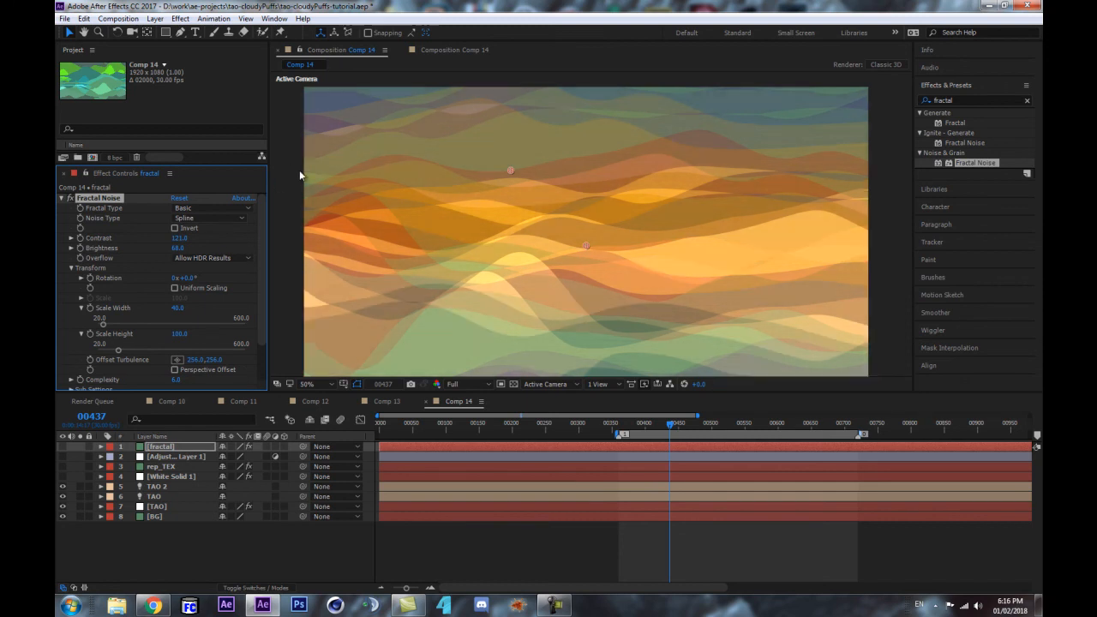
pyautogui.moveTo(192, 237)
pyautogui.mouseDown()
pyautogui.moveTo(228, 240)
pyautogui.moveTo(185, 247)
pyautogui.mouseUp()
pyautogui.click(177, 248)
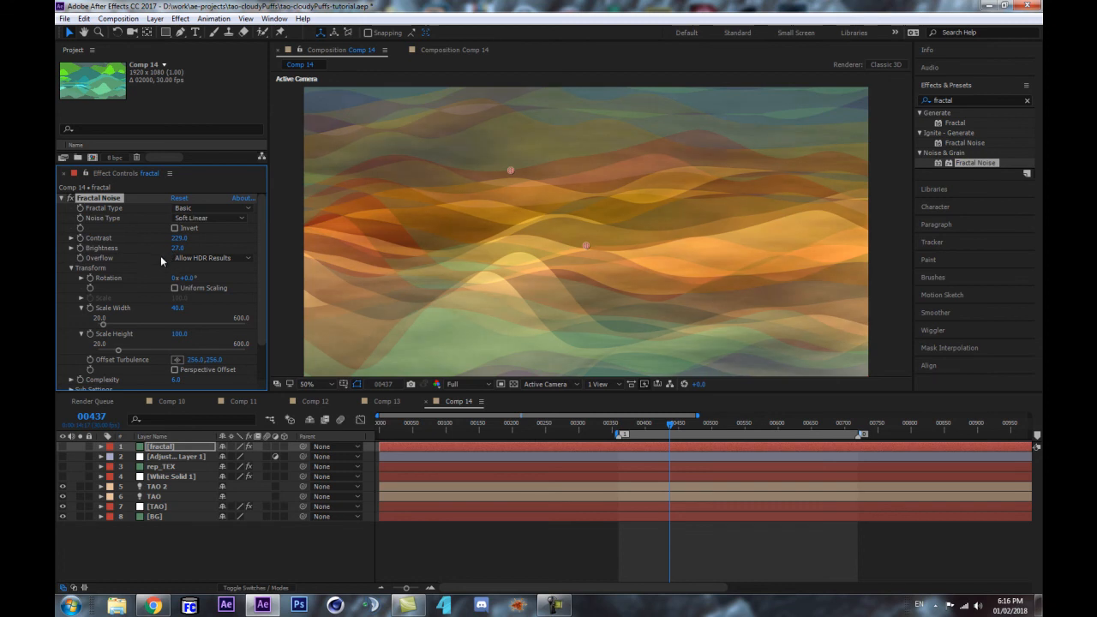
pyautogui.moveTo(177, 238); pyautogui.dragTo(154, 242)
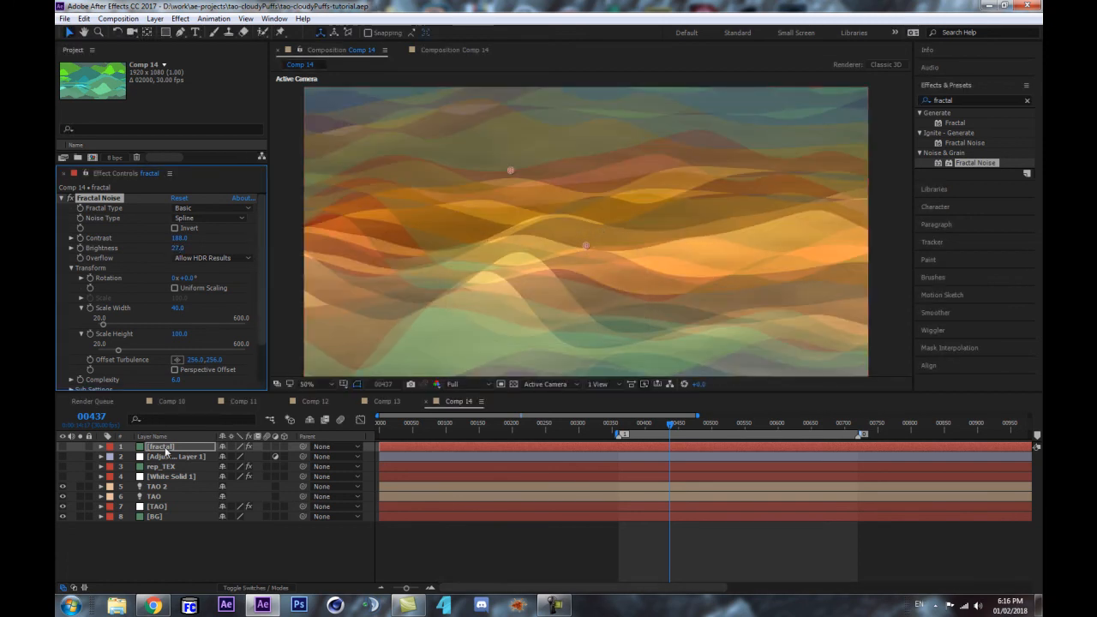
# Step: Add a new adjustment layer above the fractal layer and apply the Levels effect to it
pyautogui.press(',')
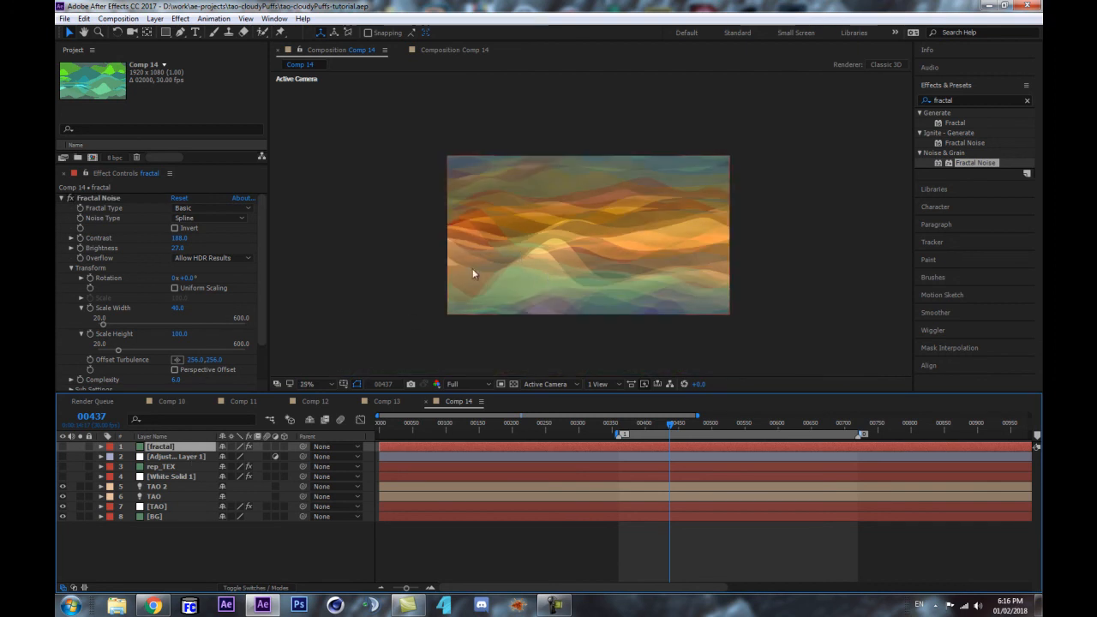
pyautogui.hotkey('ctrl', 'alt', 'y')
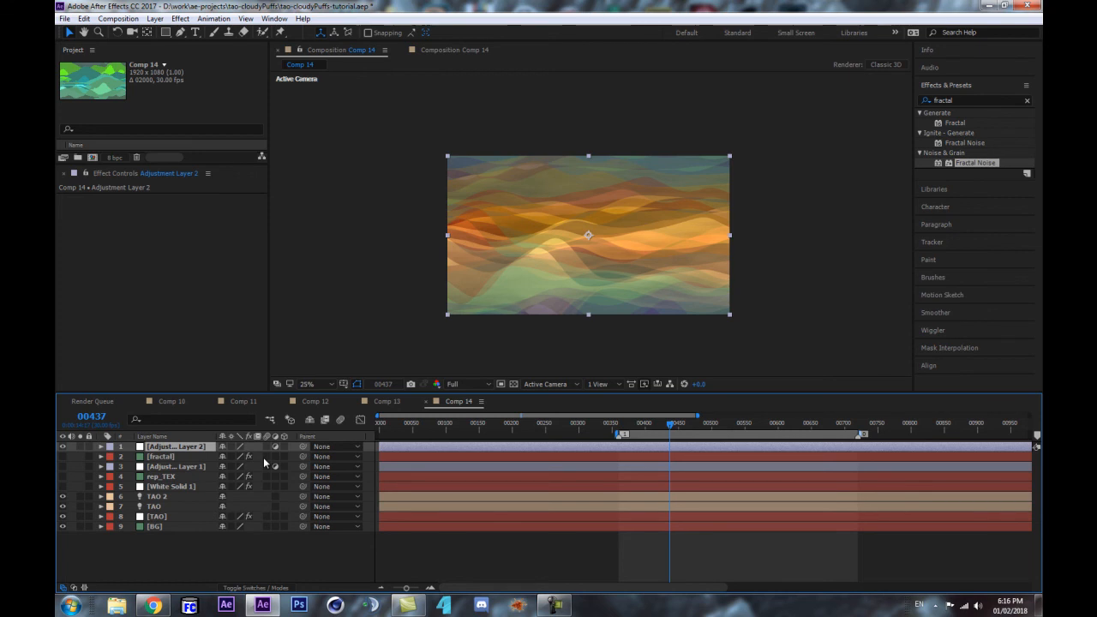
pyautogui.click(967, 99)
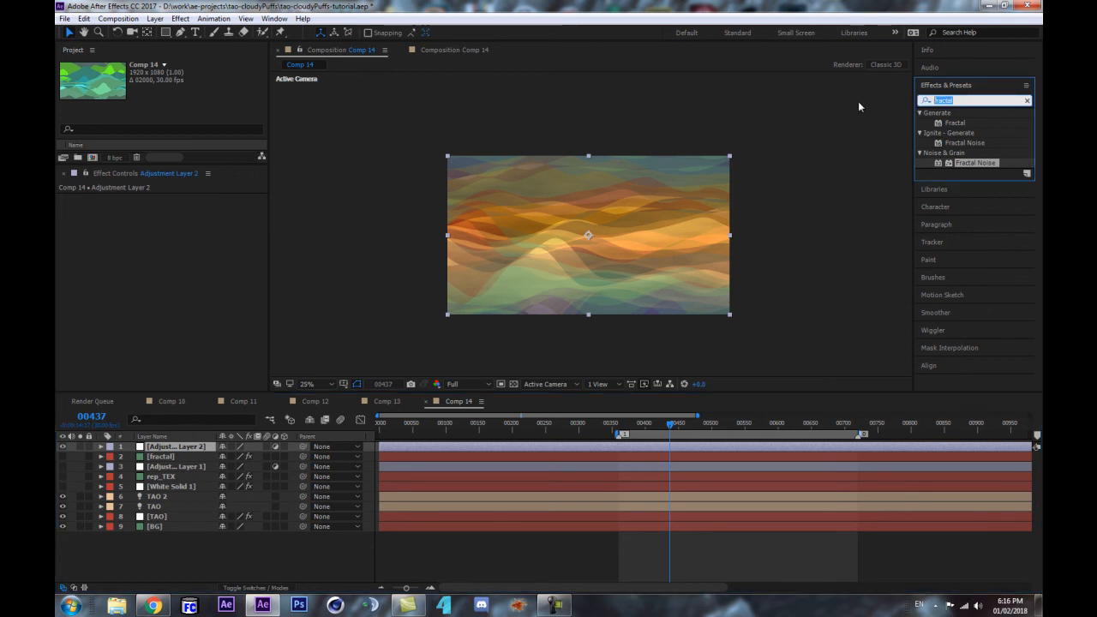
pyautogui.write('levels')
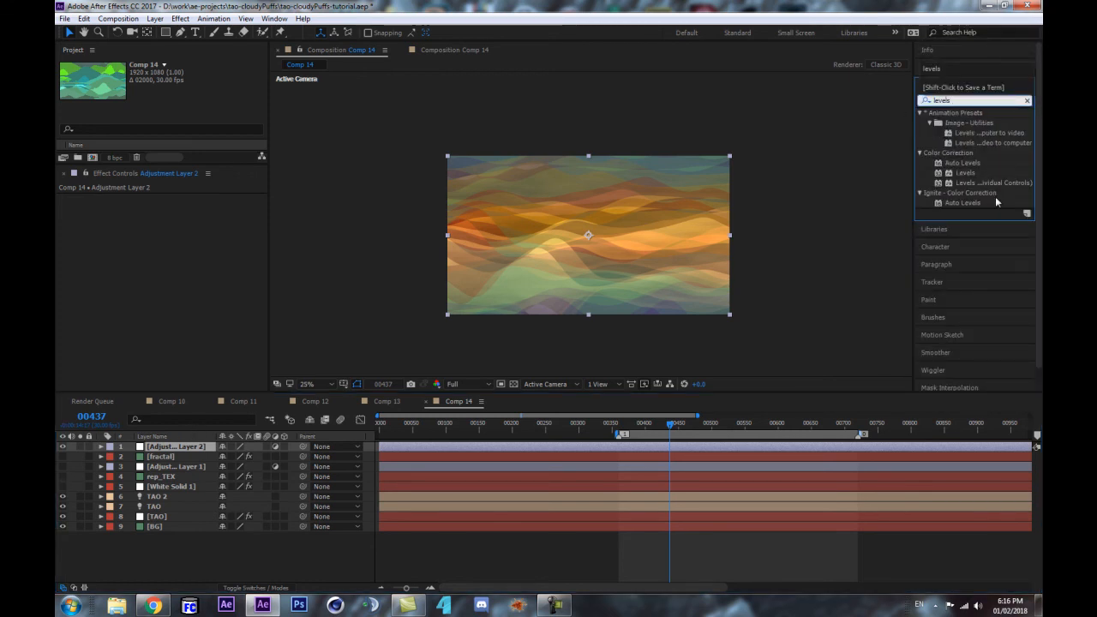
pyautogui.click(972, 173)
pyautogui.moveTo(972, 174); pyautogui.dragTo(186, 450)
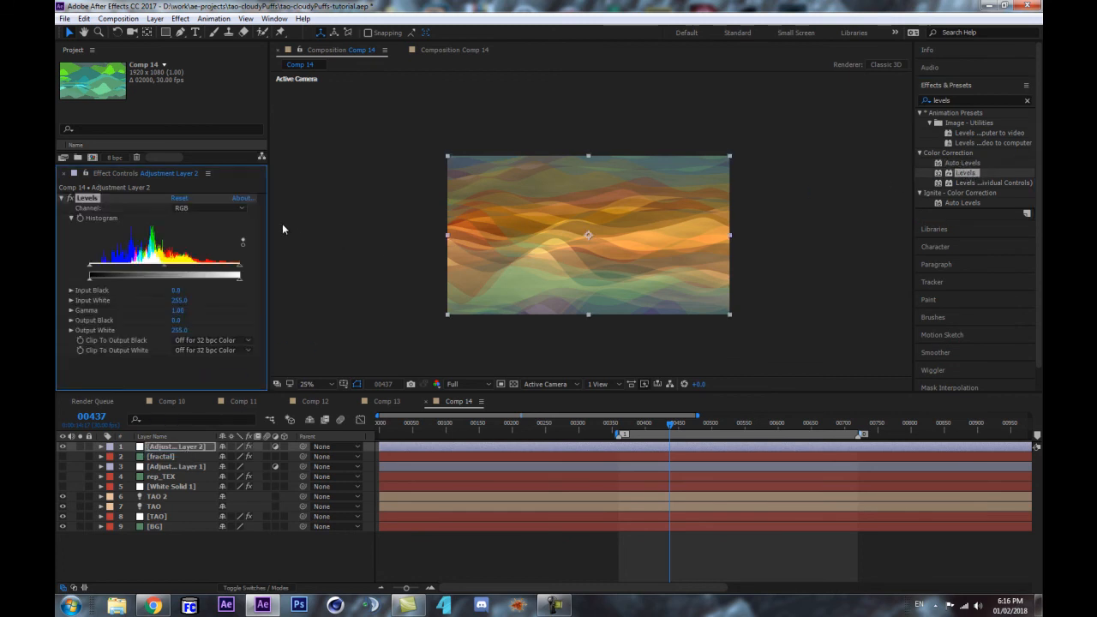
# Step: In the Levels effect's Red channel, set Red Input Black to 66 and nudge Red Gamma slightly above 1
pyautogui.click(197, 208)
pyautogui.click(204, 233)
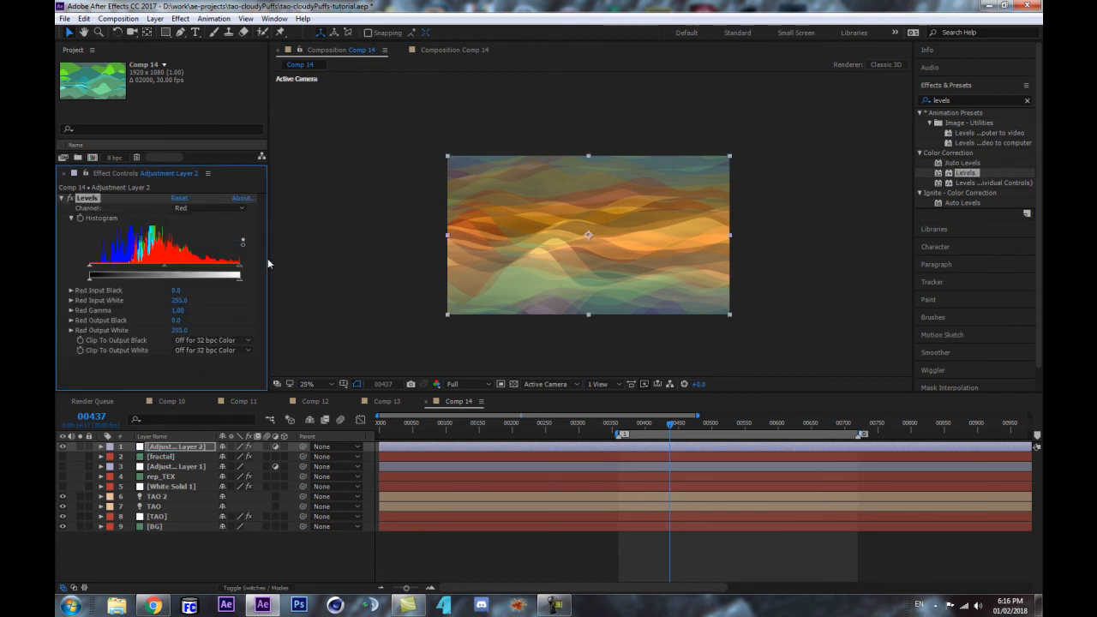
pyautogui.moveTo(303, 258); pyautogui.dragTo(406, 259)
pyautogui.scroll(2, 448, 261)
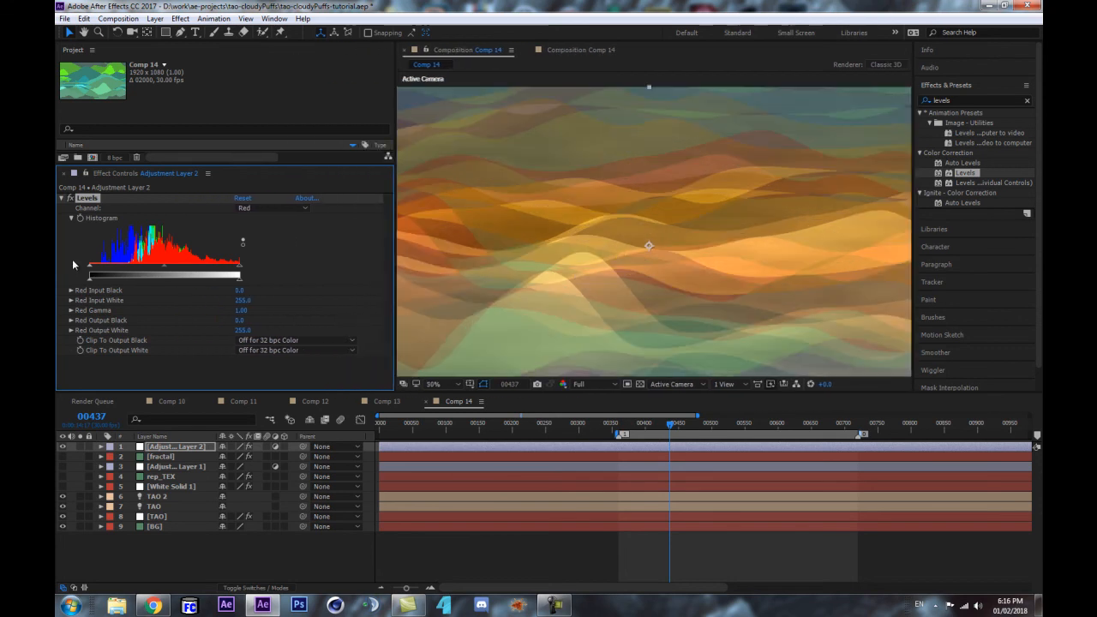
pyautogui.moveTo(91, 268); pyautogui.dragTo(130, 272)
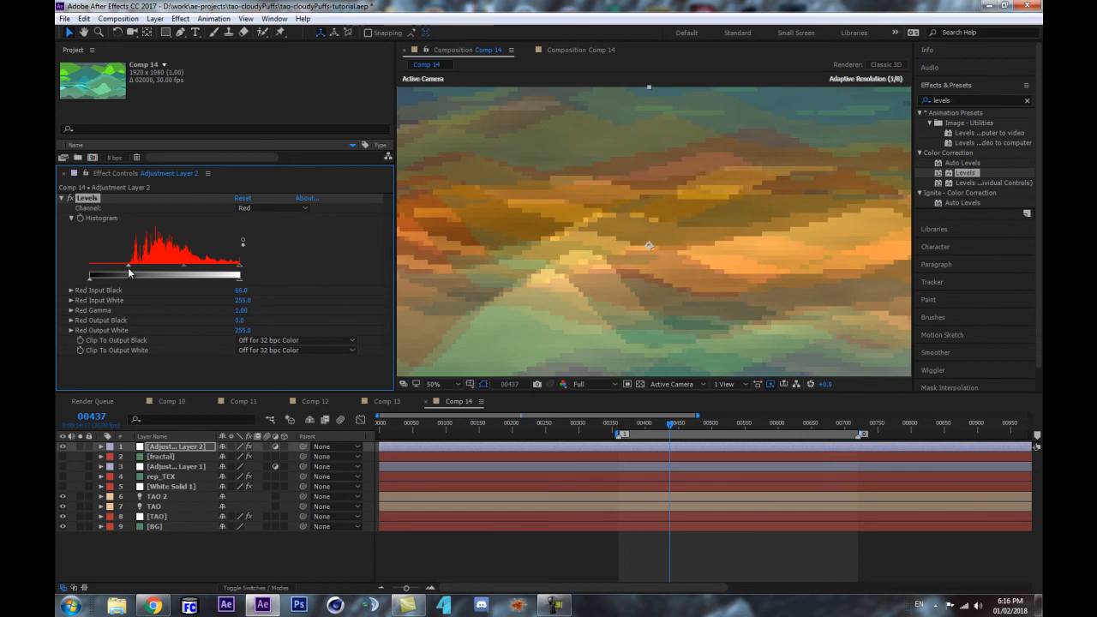
pyautogui.scroll(-2, 672, 203)
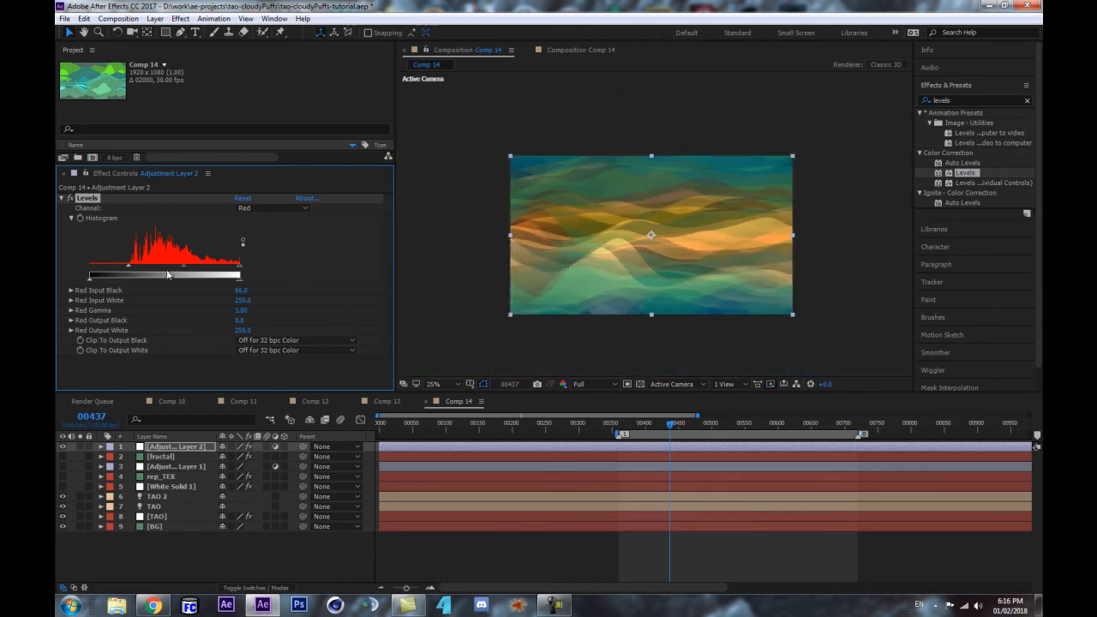
pyautogui.moveTo(182, 272)
pyautogui.mouseDown()
pyautogui.moveTo(172, 273)
pyautogui.moveTo(183, 266)
pyautogui.mouseUp()
pyautogui.scroll(2, 513, 256)
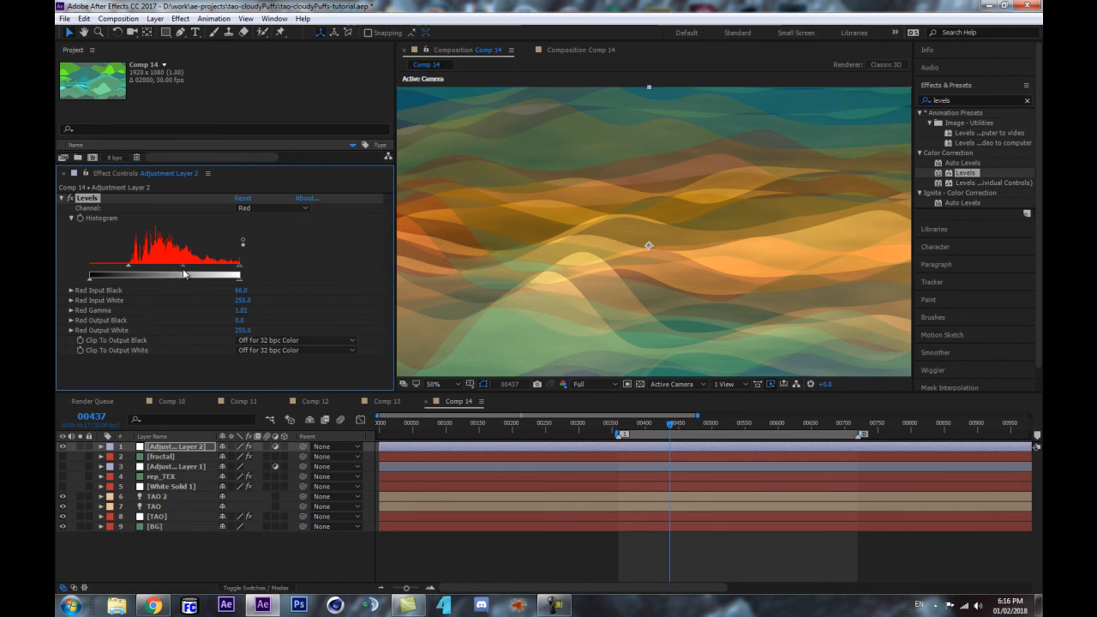
# Step: In the Levels effect's Green channel, set Green Input Black to 61, Input White to 219 and Gamma to 0.86
pyautogui.click(300, 208)
pyautogui.click(263, 247)
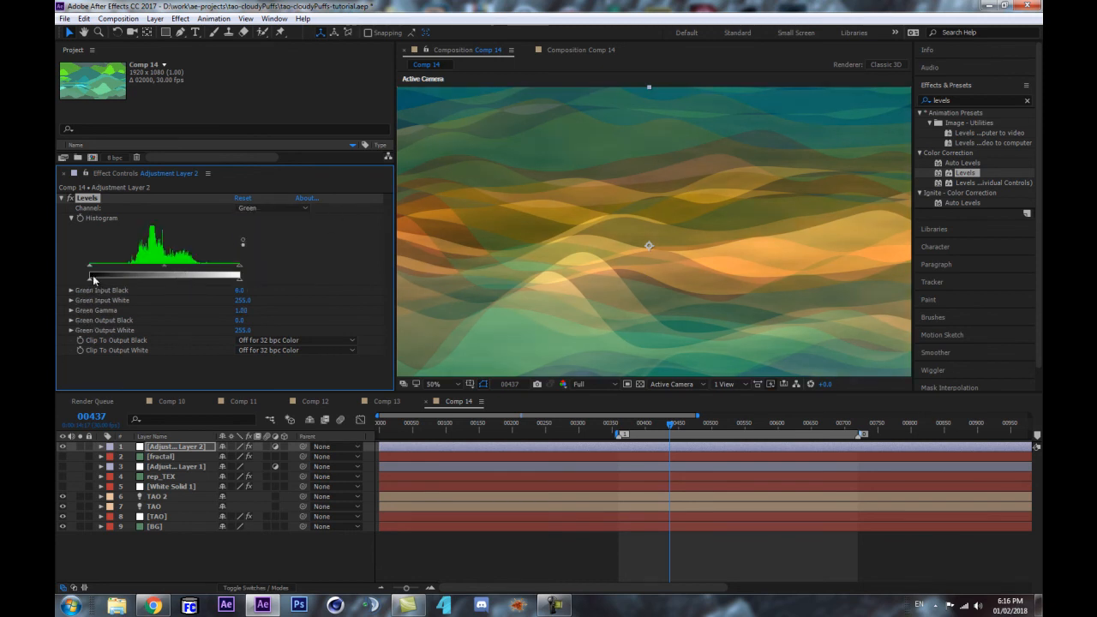
pyautogui.moveTo(90, 273); pyautogui.dragTo(125, 270)
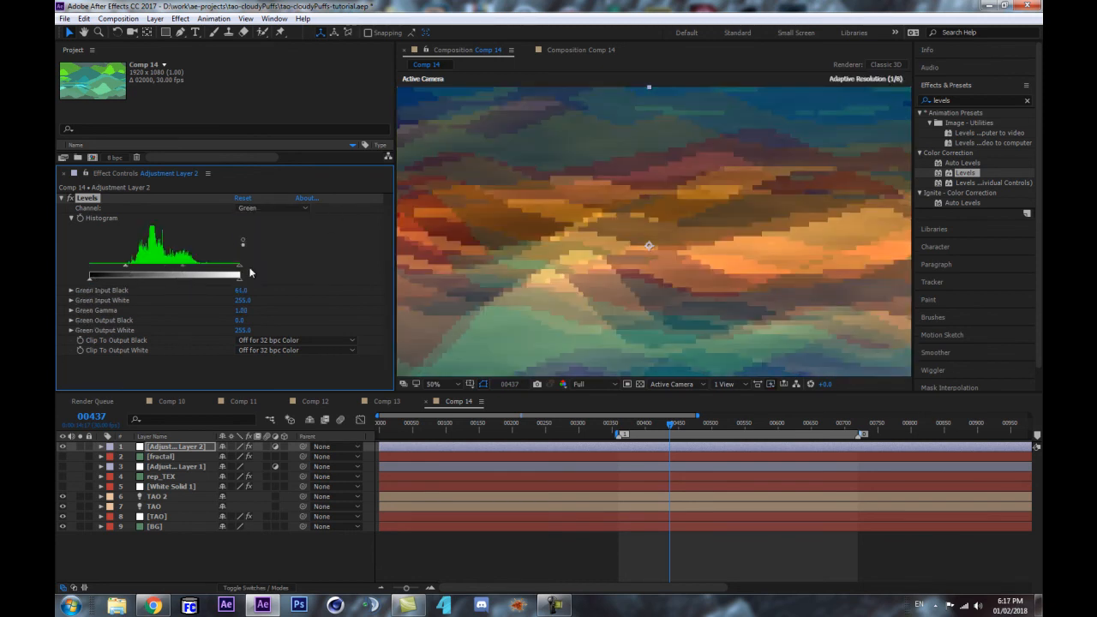
pyautogui.moveTo(241, 271); pyautogui.dragTo(177, 272)
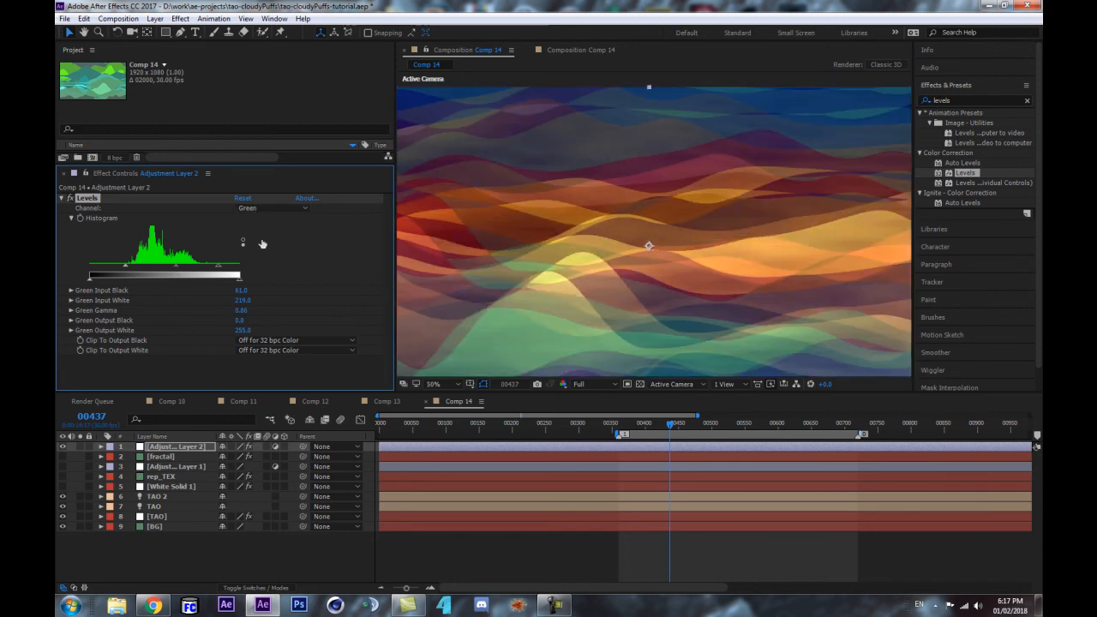
# Step: In the Levels effect's Blue channel, set Blue Input Black to 14, Input White to 239 and Gamma to 0.88
pyautogui.click(265, 208)
pyautogui.click(257, 259)
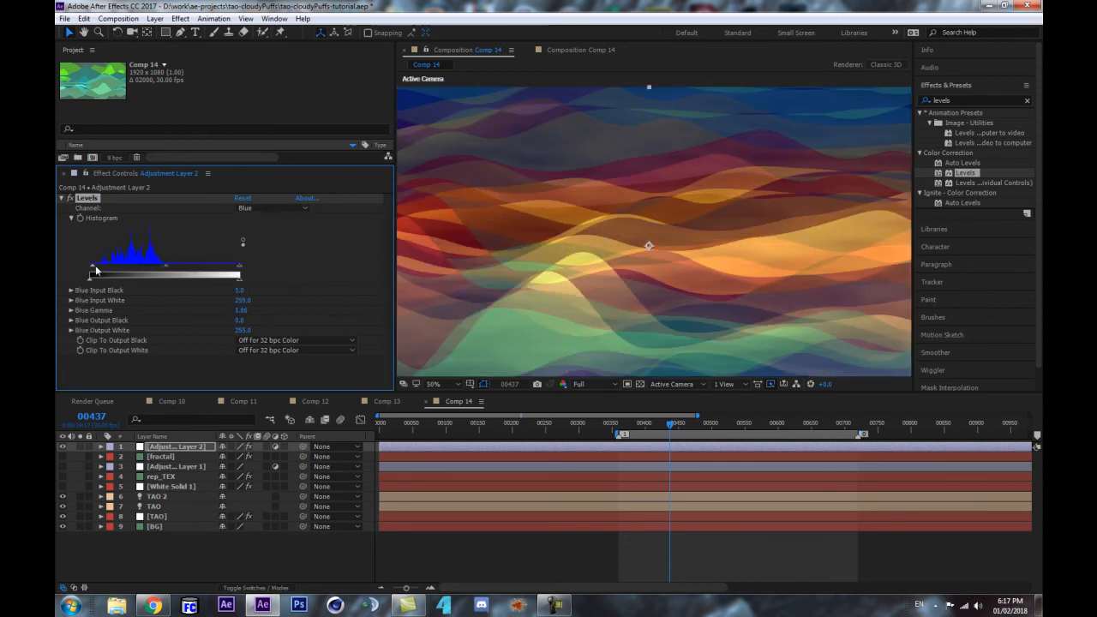
pyautogui.moveTo(239, 266); pyautogui.dragTo(172, 265)
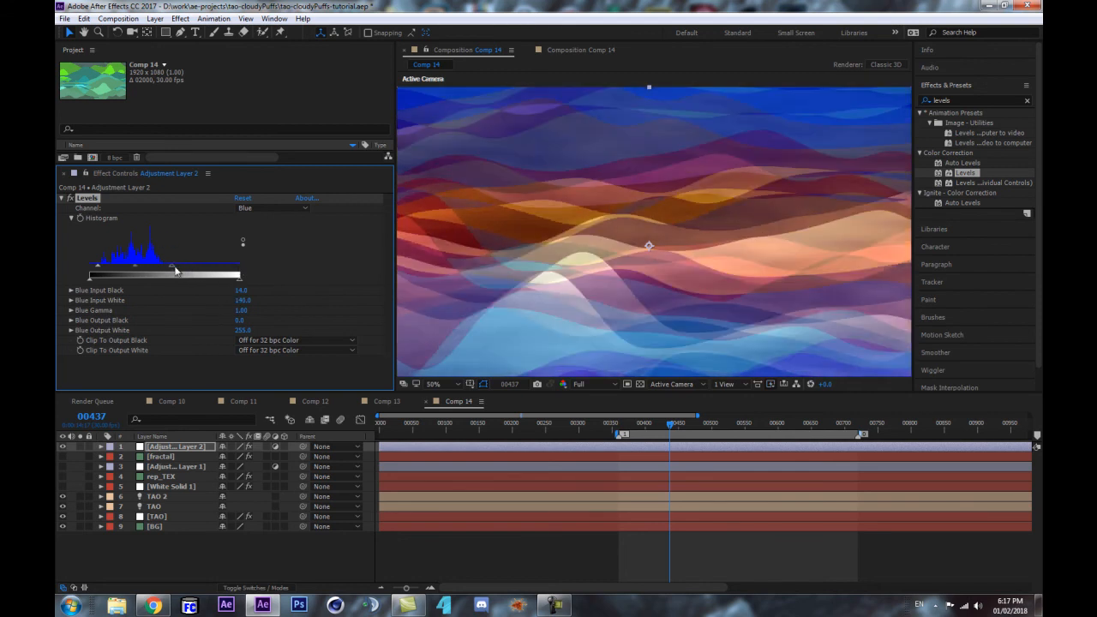
pyautogui.moveTo(173, 266); pyautogui.dragTo(224, 268)
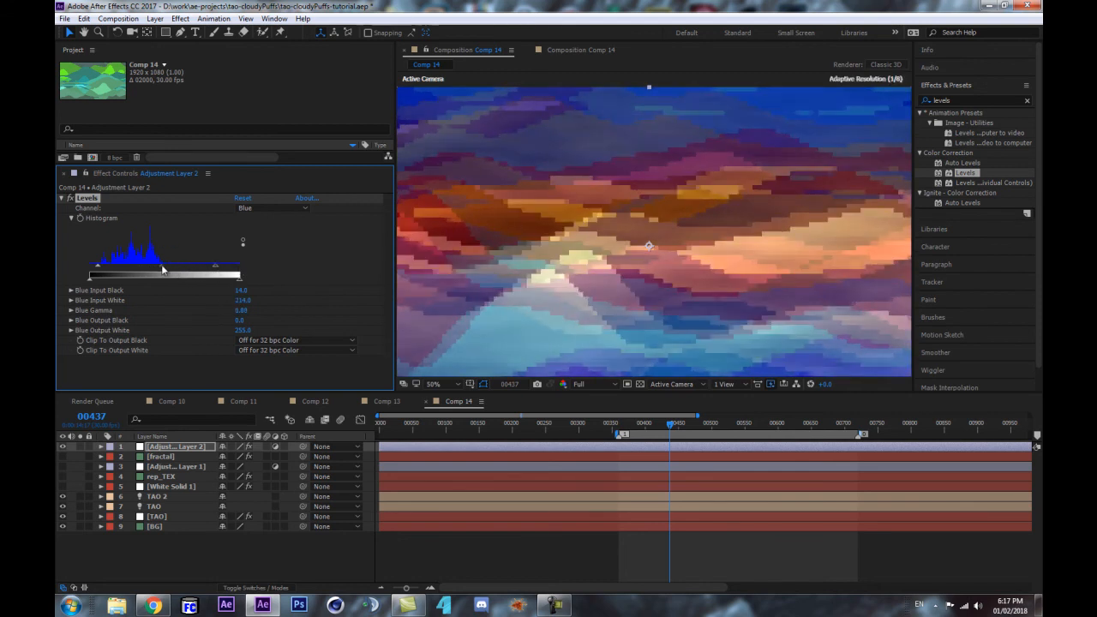
pyautogui.scroll(-2, 523, 233)
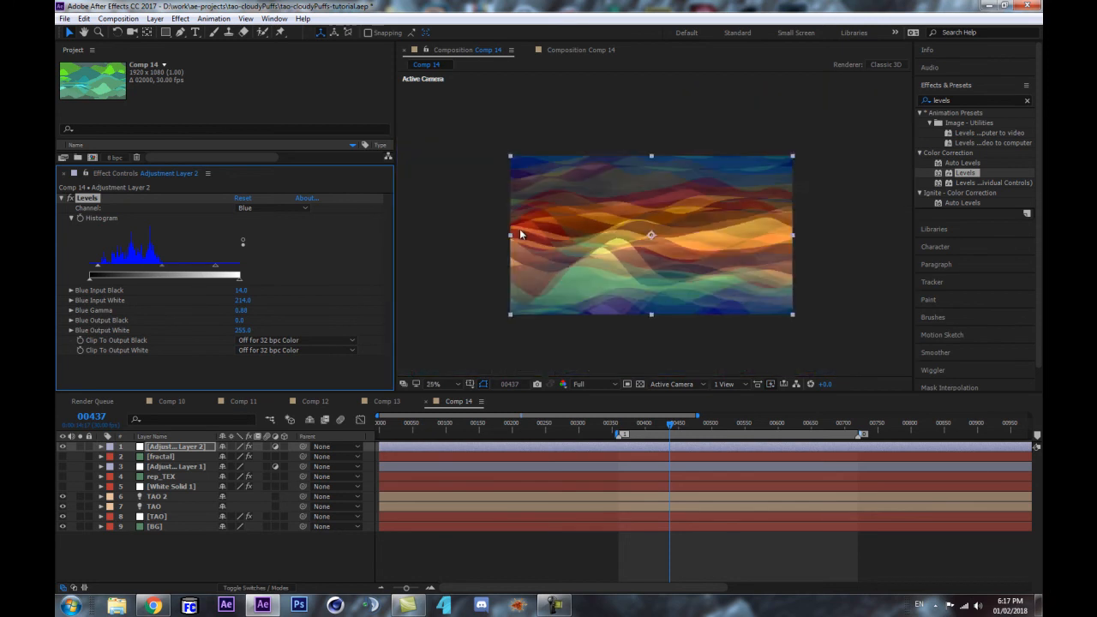
pyautogui.moveTo(215, 266)
pyautogui.mouseDown()
pyautogui.moveTo(241, 267)
pyautogui.moveTo(230, 268)
pyautogui.mouseUp()
# Step: Open the solid settings of the BG layer
pyautogui.click(168, 526)
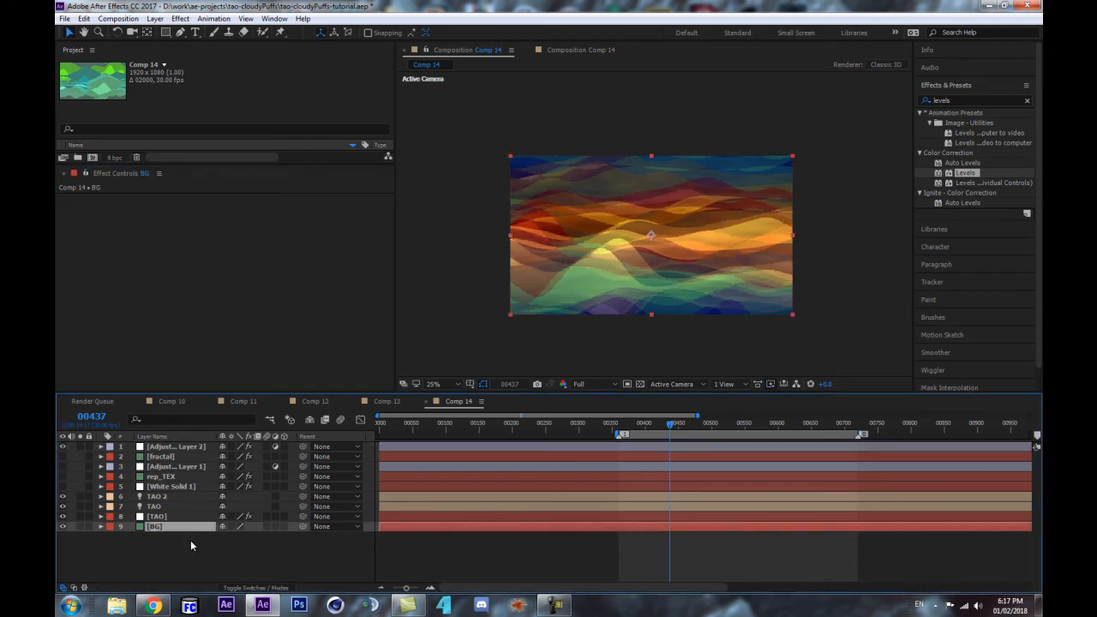
pyautogui.hotkey('ctrl', 'shift', 'y')
# Step: Try black and several bright greens, such as 5CD43C, as the BG solid's color, and discard the choice
pyautogui.click(306, 496)
pyautogui.click(723, 487)
pyautogui.moveTo(673, 403)
pyautogui.mouseDown()
pyautogui.moveTo(654, 380)
pyautogui.moveTo(666, 372)
pyautogui.moveTo(703, 468)
pyautogui.moveTo(674, 458)
pyautogui.moveTo(653, 506)
pyautogui.mouseUp()
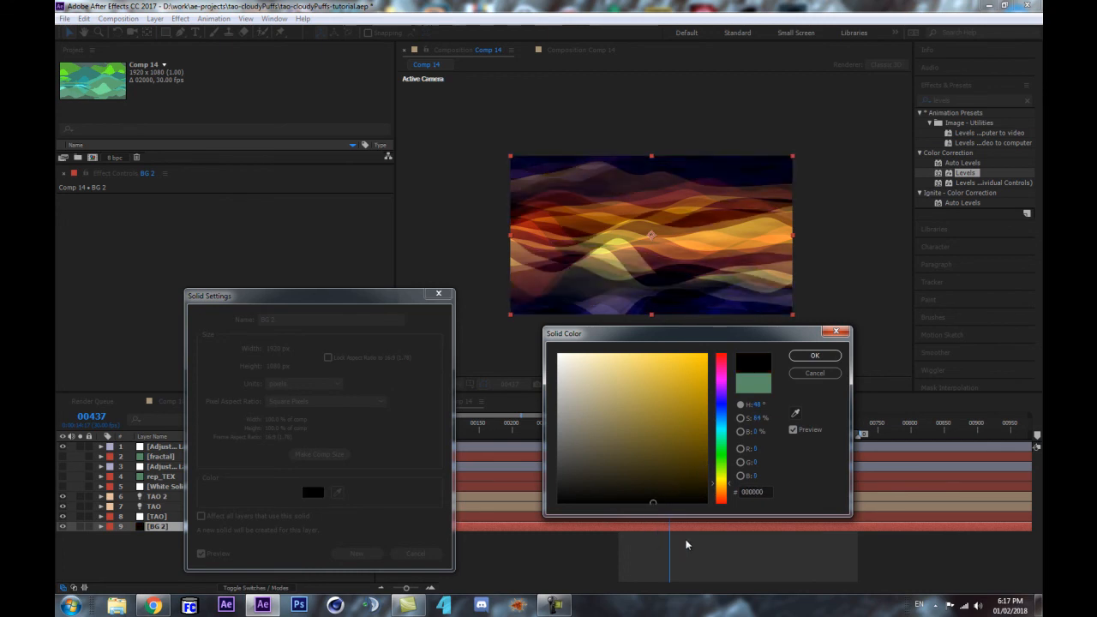
pyautogui.moveTo(675, 447)
pyautogui.mouseDown()
pyautogui.moveTo(678, 465)
pyautogui.moveTo(680, 414)
pyautogui.moveTo(611, 422)
pyautogui.moveTo(632, 387)
pyautogui.moveTo(581, 375)
pyautogui.moveTo(613, 367)
pyautogui.mouseUp()
pyautogui.click(722, 460)
pyautogui.click(652, 395)
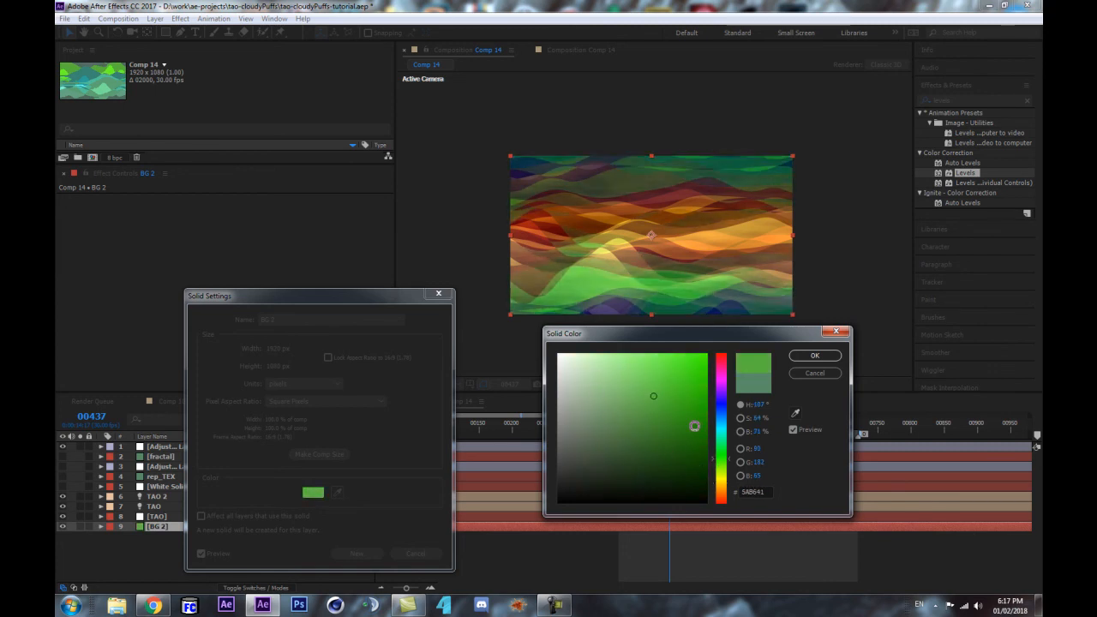
pyautogui.click(705, 416)
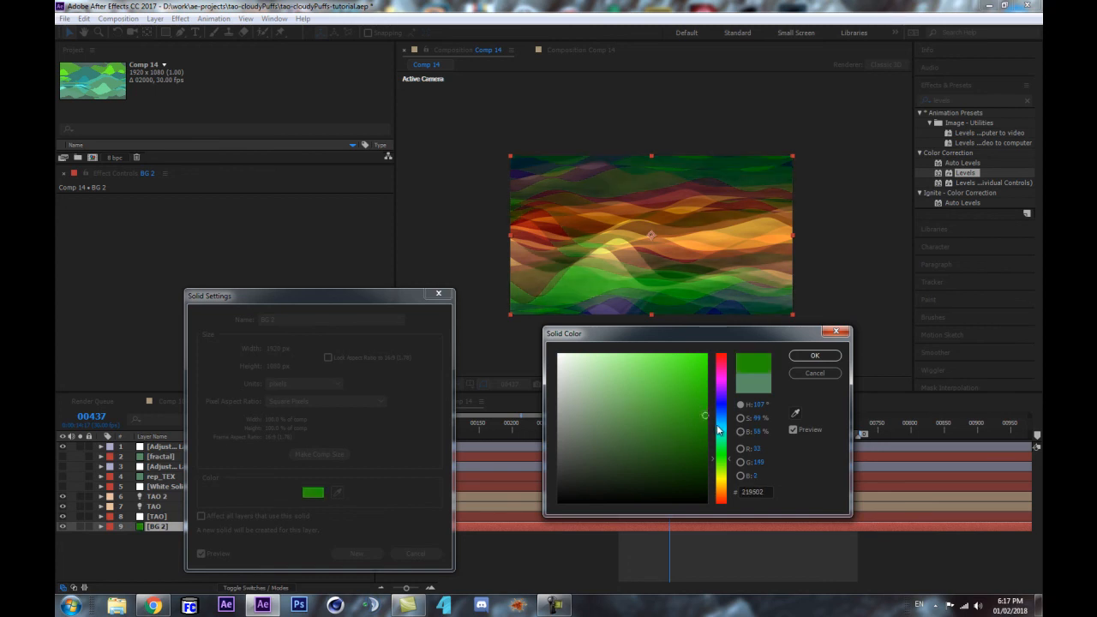
pyautogui.click(681, 467)
pyautogui.click(665, 378)
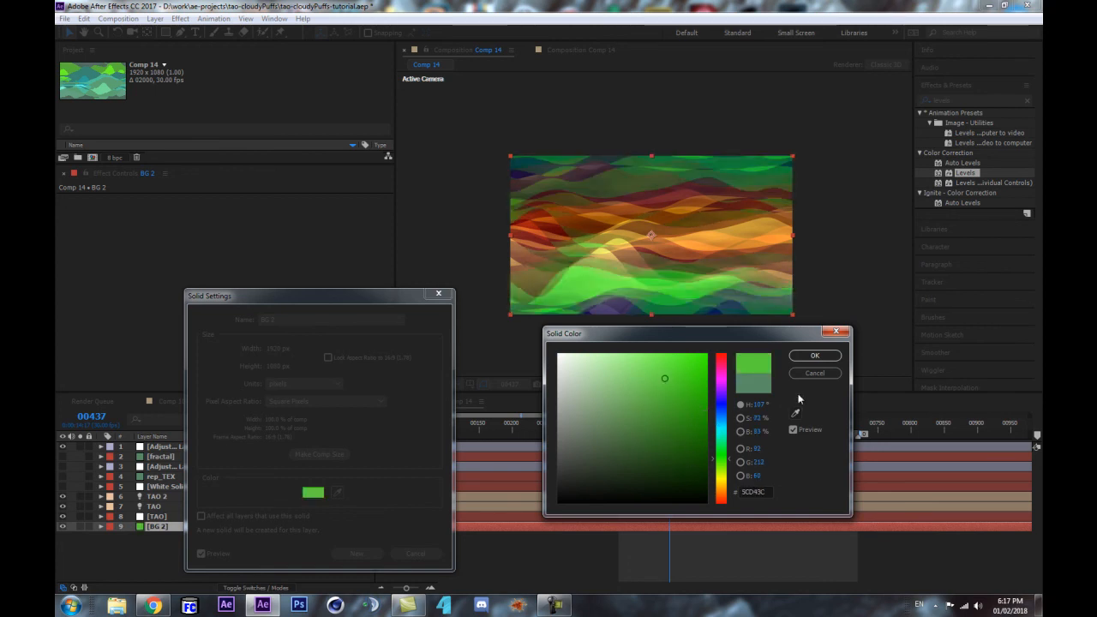
pyautogui.press('Escape')
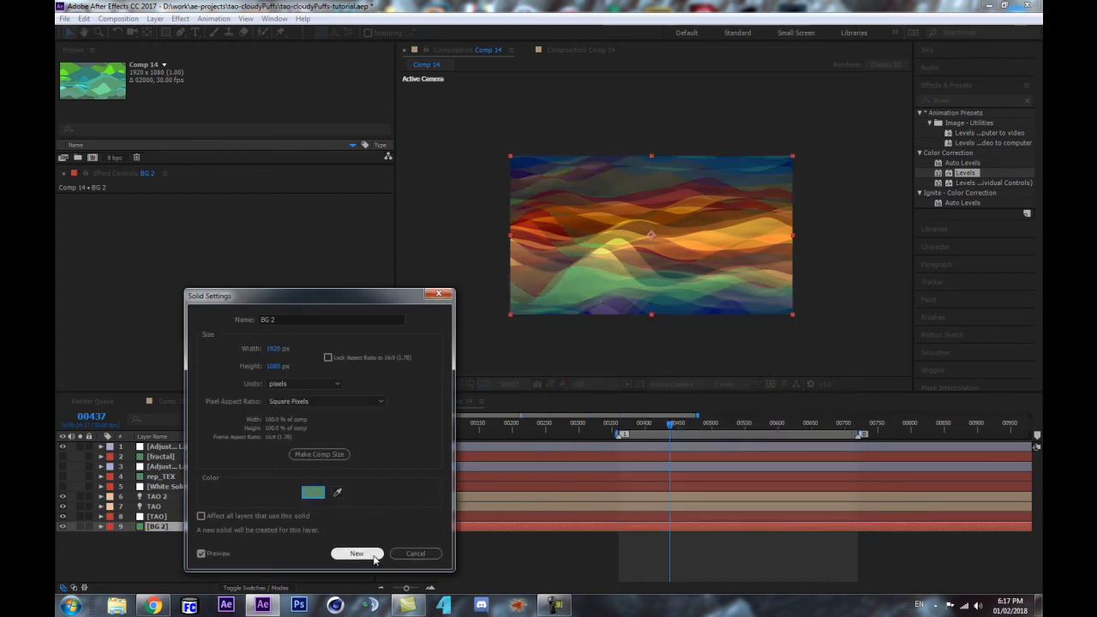
# Step: Recolor the BG solid to the muted teal green 488A72 as a new solid
pyautogui.click(313, 493)
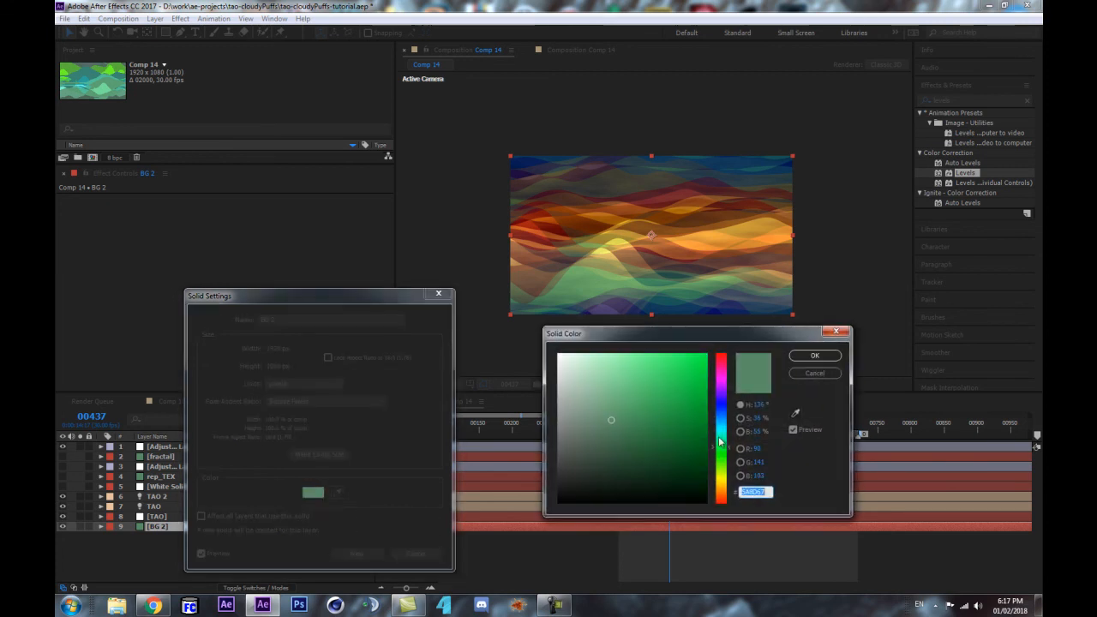
pyautogui.click(722, 438)
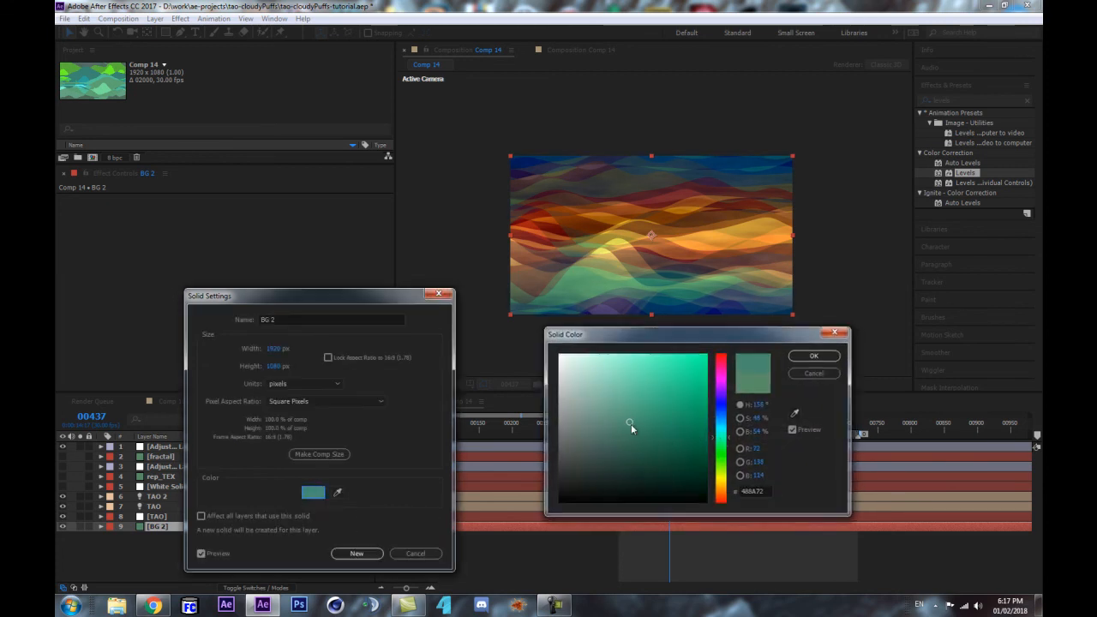
pyautogui.press('Return')
pyautogui.press('Return')
# Step: Move the current time to frame 602 and preview the color-corrected wave loop
pyautogui.moveTo(778, 435); pyautogui.dragTo(782, 437)
pyautogui.click(779, 424)
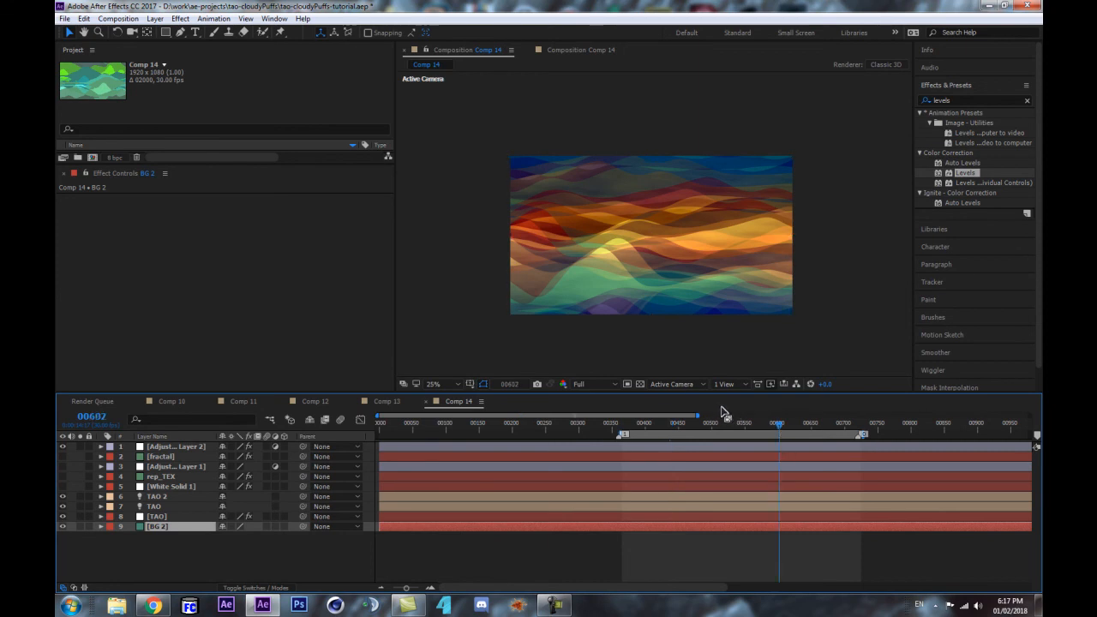
pyautogui.press('KP_0')
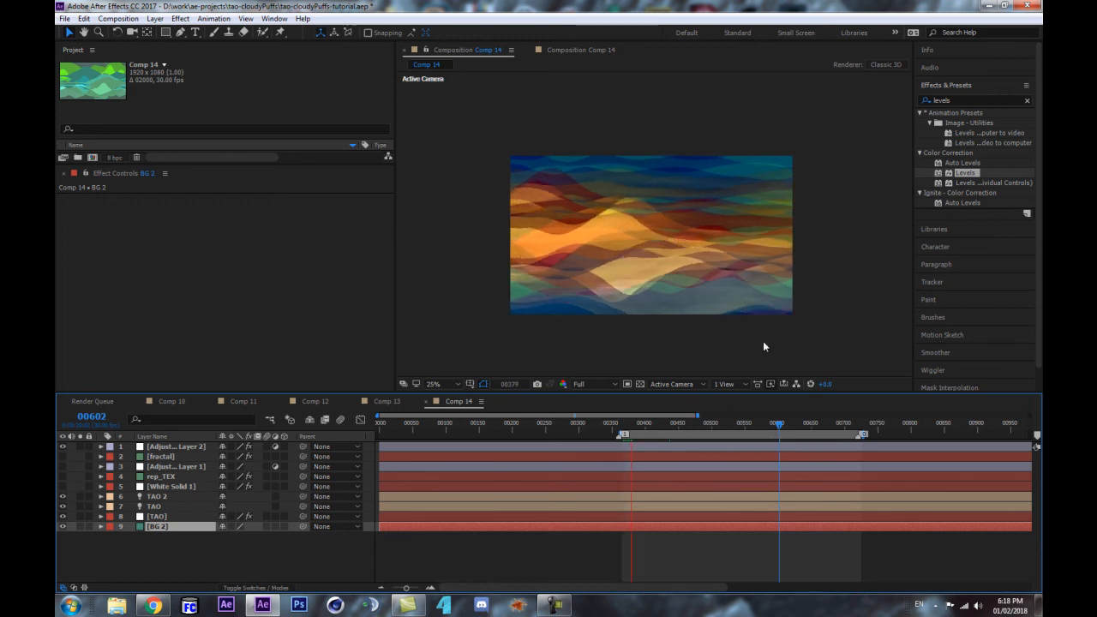
# Step: Apply a Curves effect to Adjustment Layer 2 and bend its RGB curve upward to brighten the midtones
pyautogui.click(171, 447)
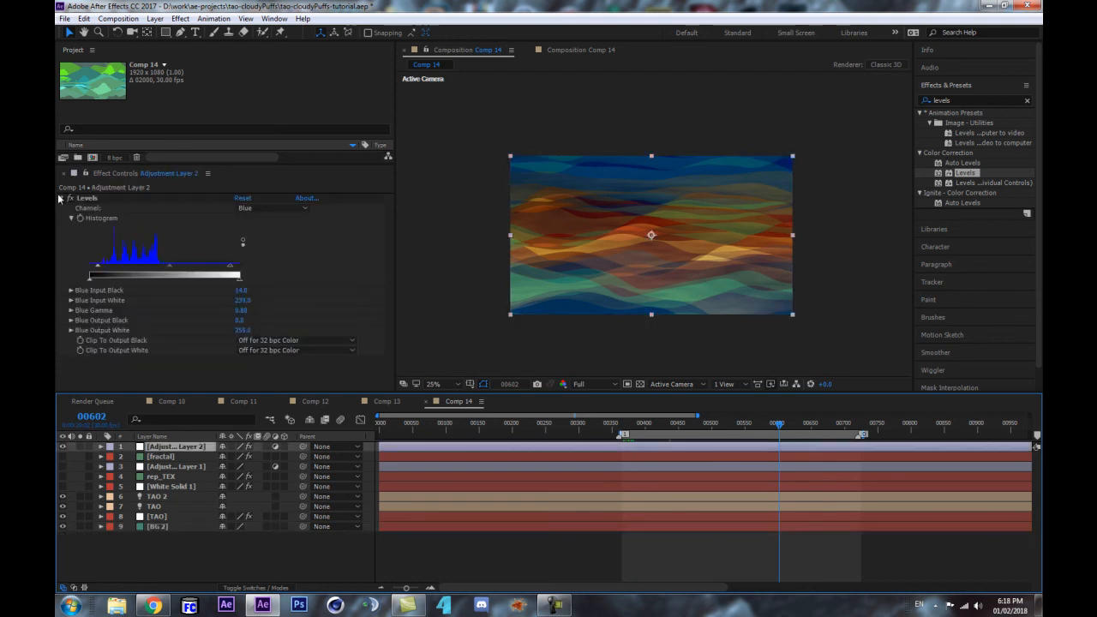
pyautogui.click(64, 198)
pyautogui.click(978, 99)
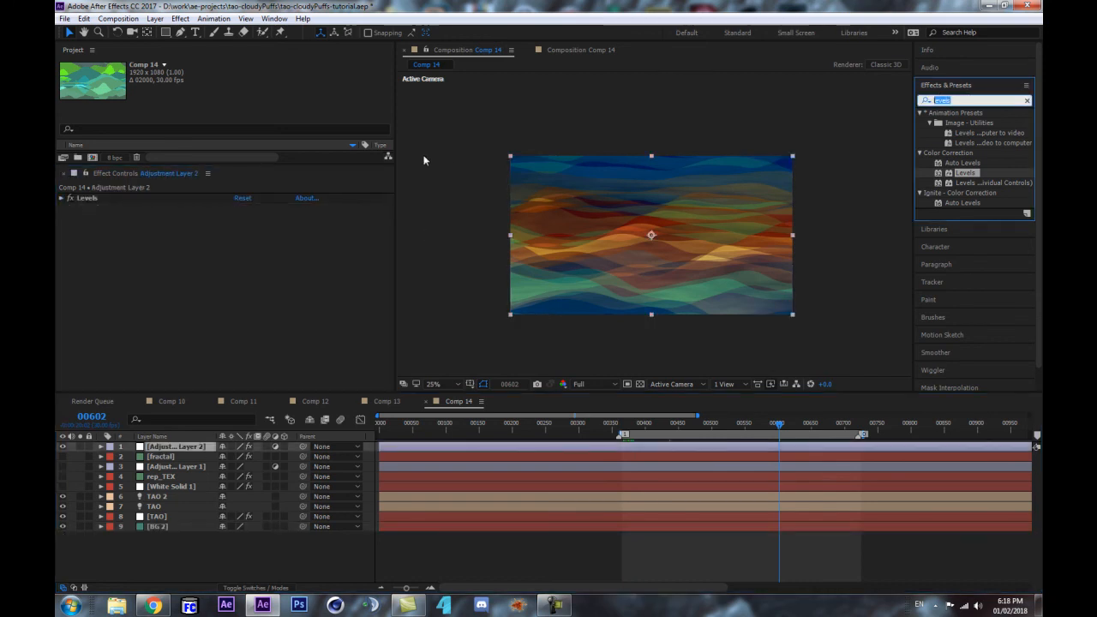
pyautogui.write('cur')
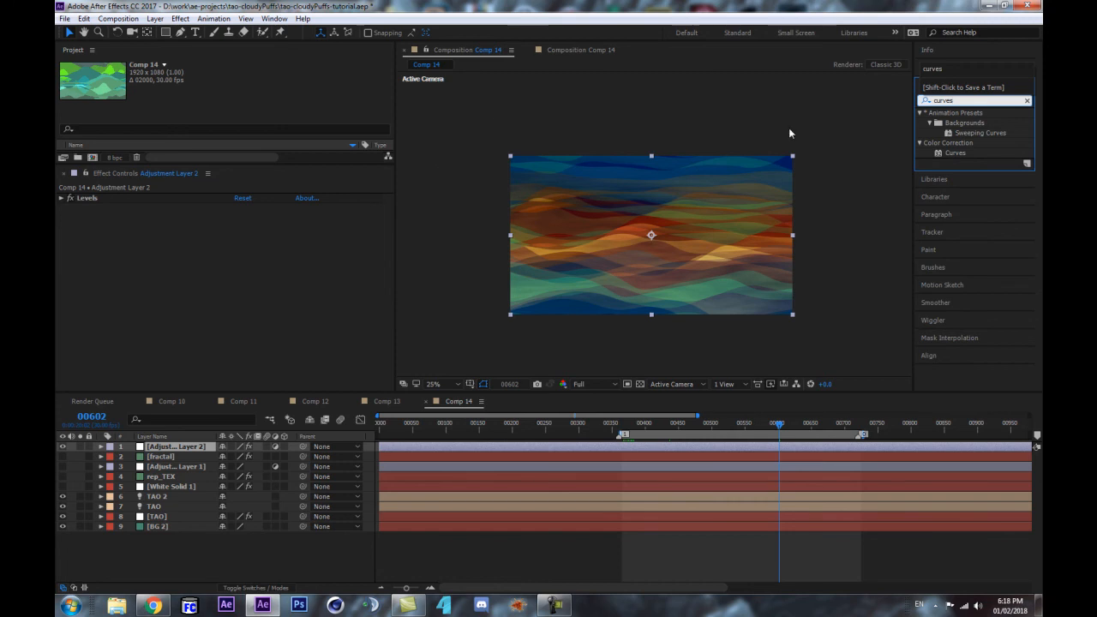
pyautogui.moveTo(944, 152); pyautogui.dragTo(257, 292)
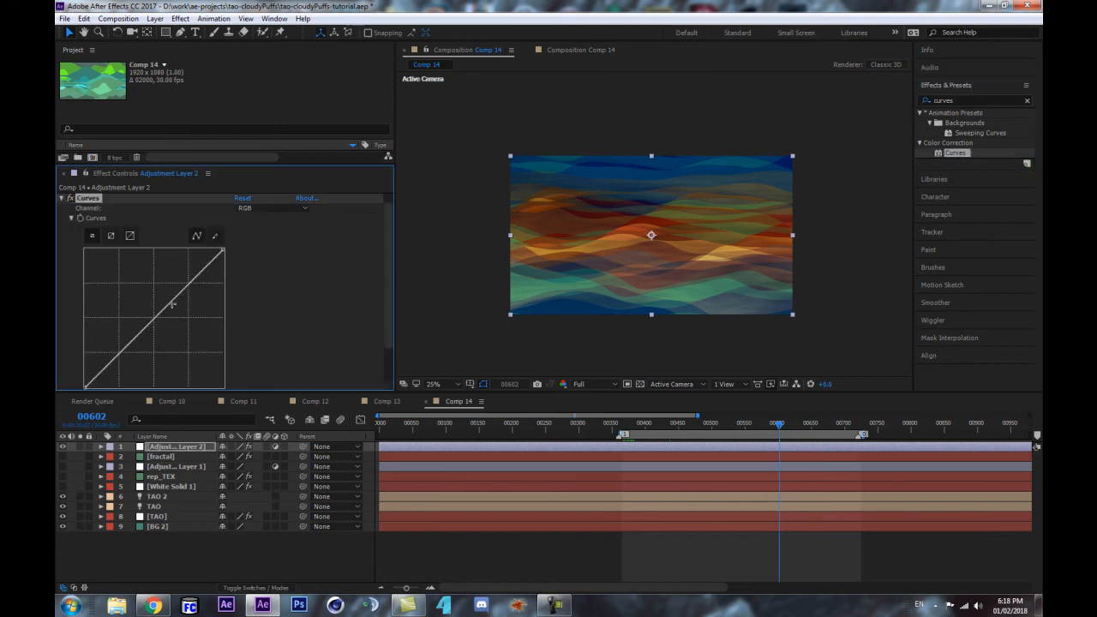
pyautogui.moveTo(179, 288); pyautogui.dragTo(153, 277)
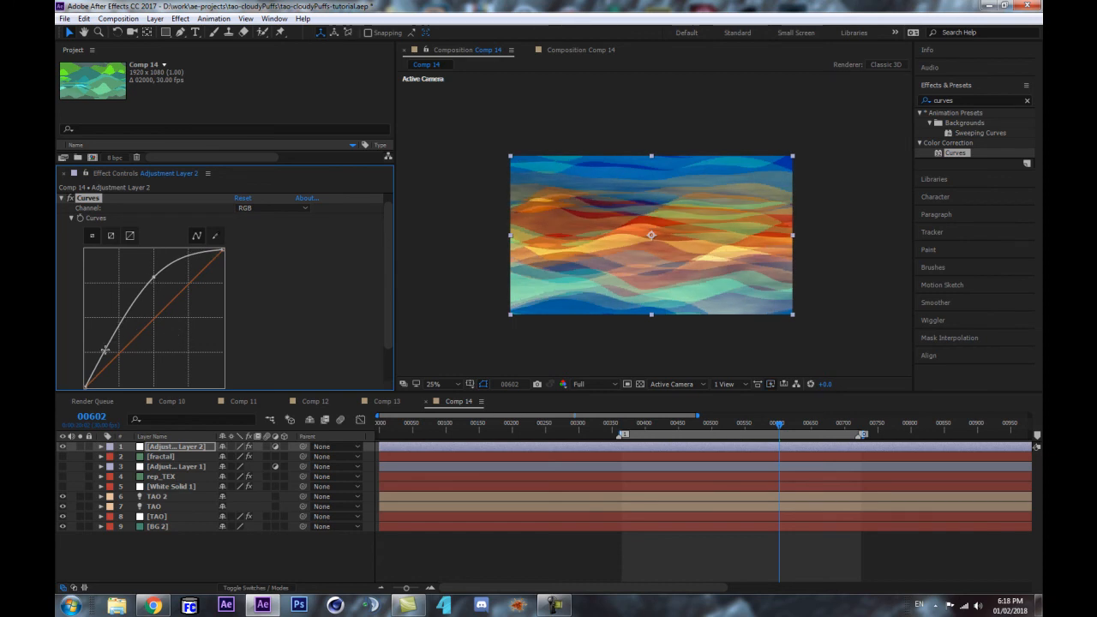
# Step: Undo the last curve point on Adjustment Layer 2 and reshape its RGB curve into an S-curve with darker shadows and brighter midtones
pyautogui.hotkey('ctrl', 'z')
pyautogui.scroll(-3, 103, 353)
pyautogui.moveTo(102, 332); pyautogui.dragTo(114, 336)
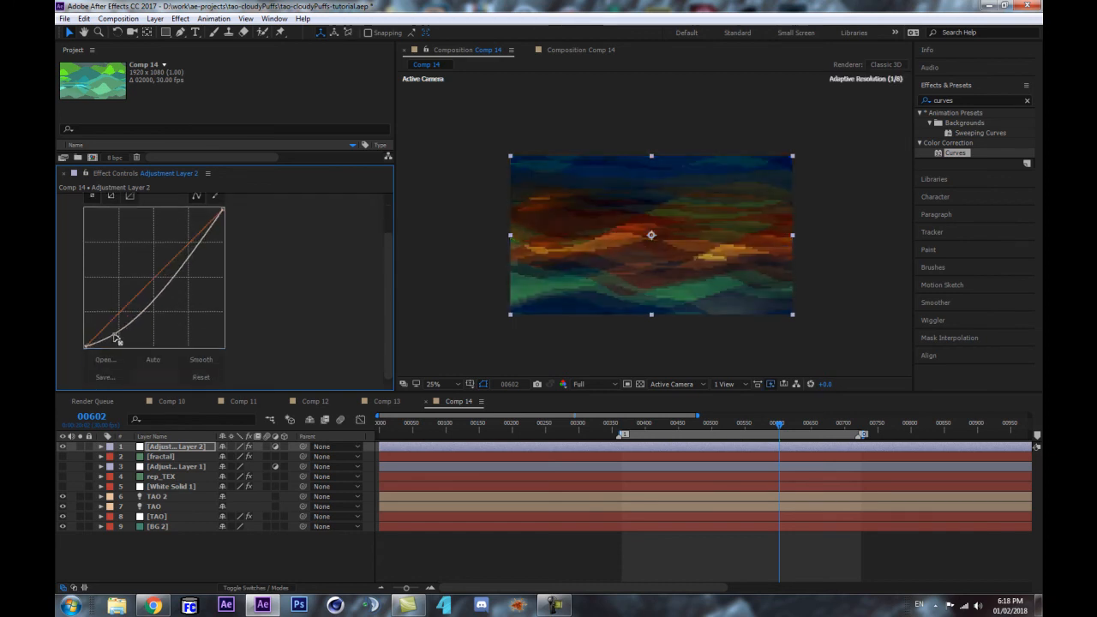
pyautogui.moveTo(151, 279); pyautogui.dragTo(154, 262)
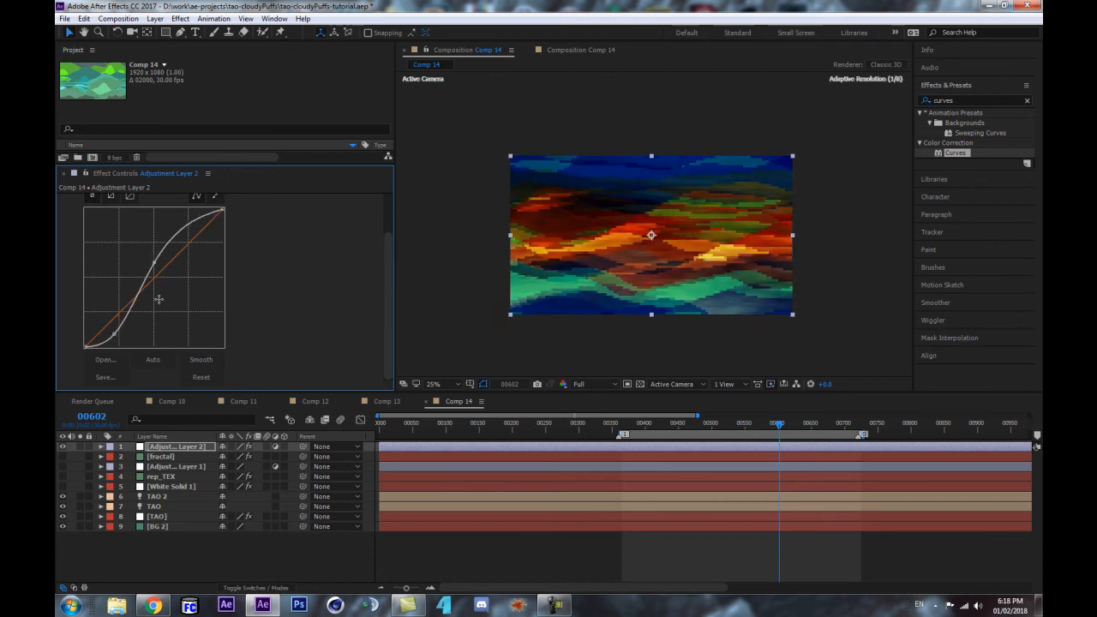
pyautogui.moveTo(111, 332); pyautogui.dragTo(109, 327)
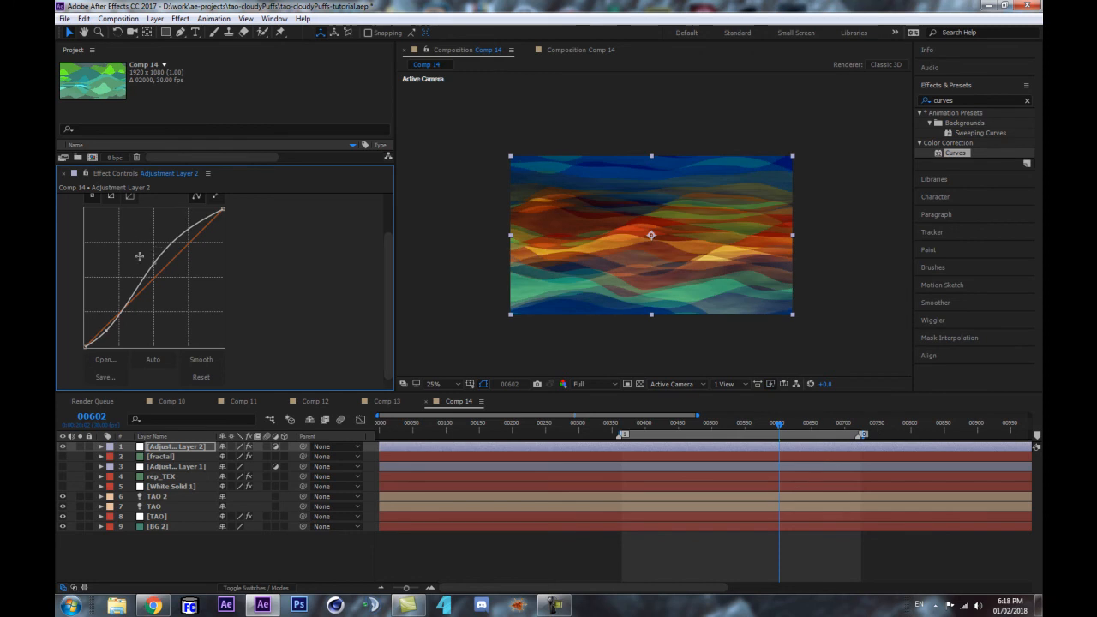
pyautogui.moveTo(129, 282); pyautogui.dragTo(131, 287)
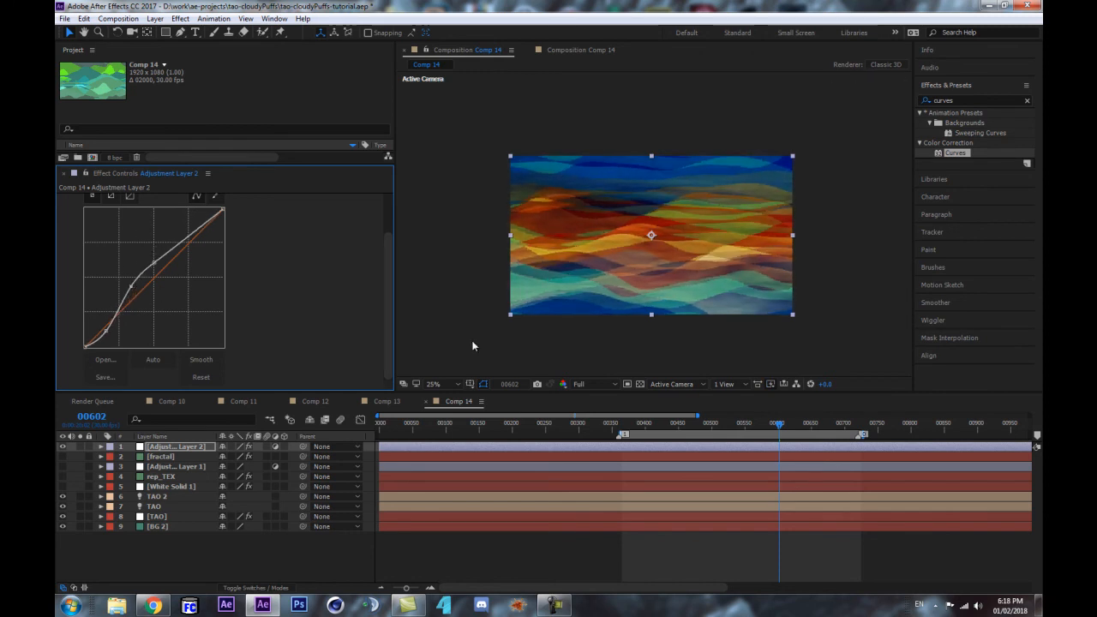
# Step: Check the color-corrected wave loop in Comp 14 at frames 504 and 548
pyautogui.press('.')
pyautogui.press(',')
pyautogui.click(715, 429)
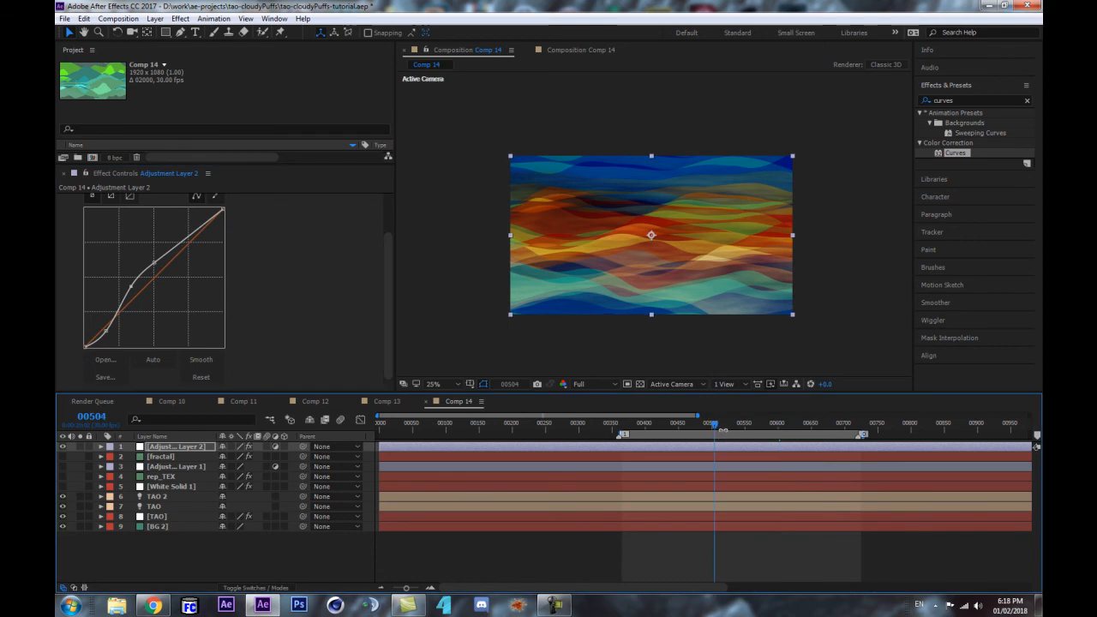
pyautogui.click(742, 431)
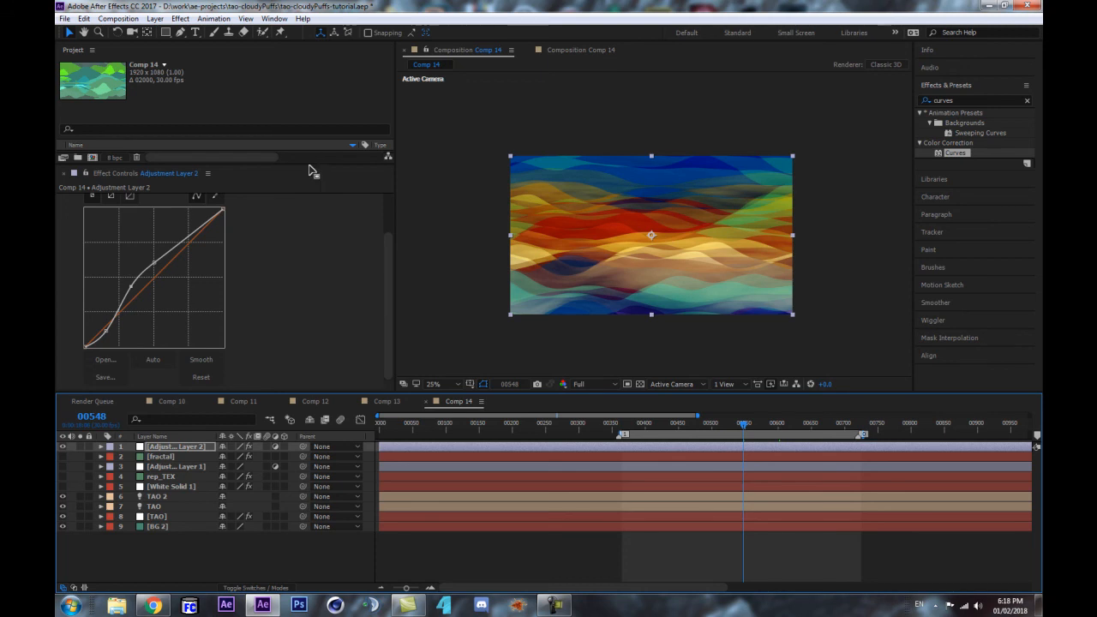
# Step: Enlarge the project item list, save the tutorial project, and open tao-cloudyPuffs.aep from the same project folder
pyautogui.moveTo(312, 165); pyautogui.dragTo(257, 331)
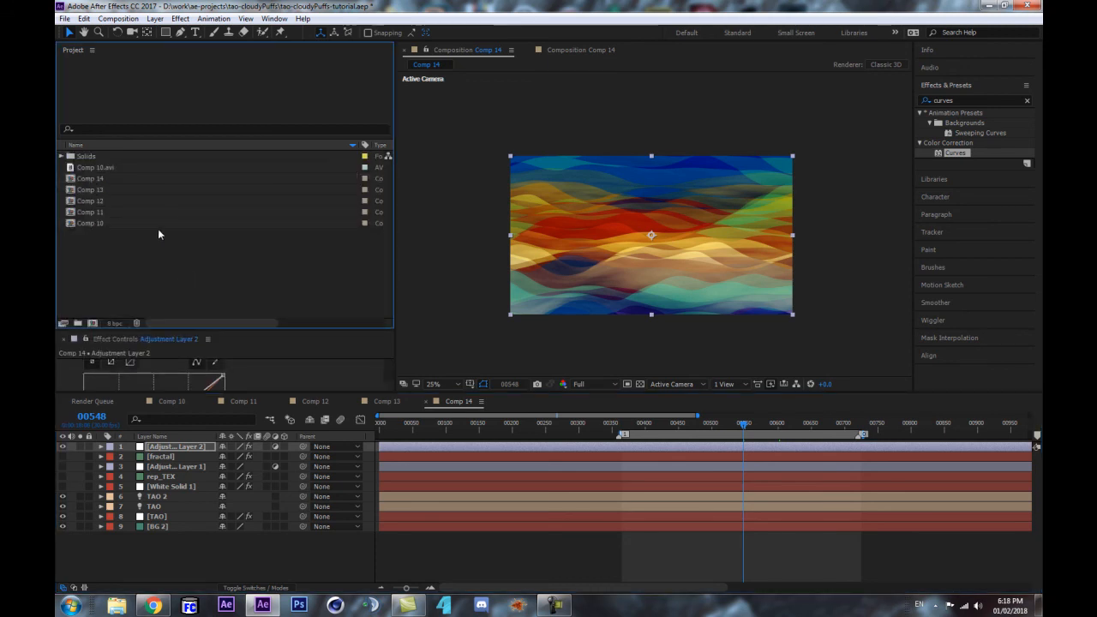
pyautogui.hotkey('ctrl', 'o')
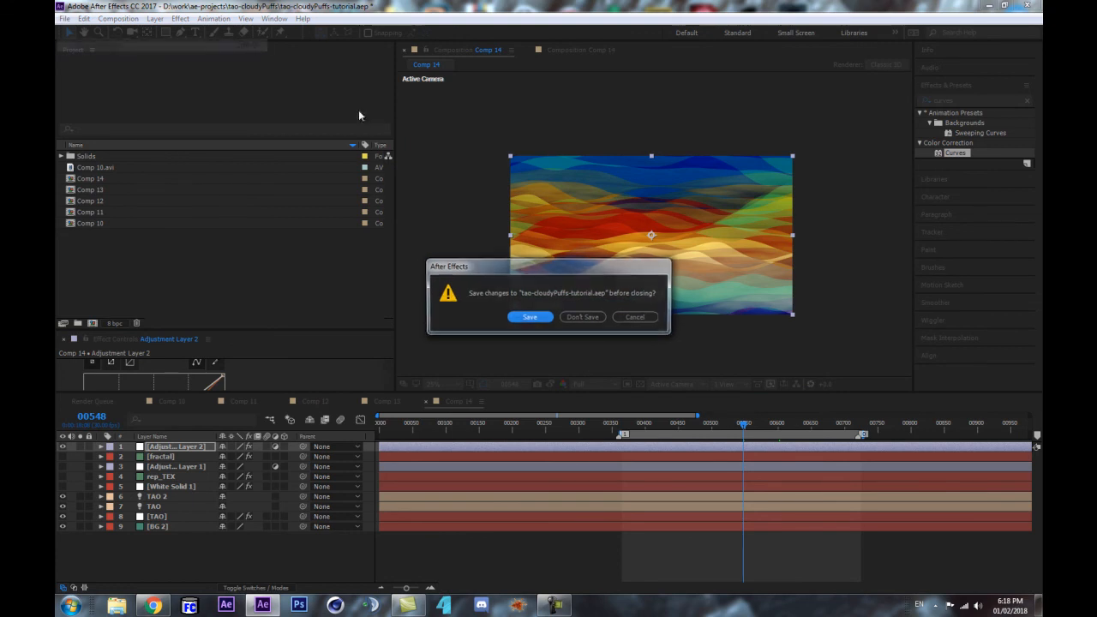
pyautogui.click(530, 317)
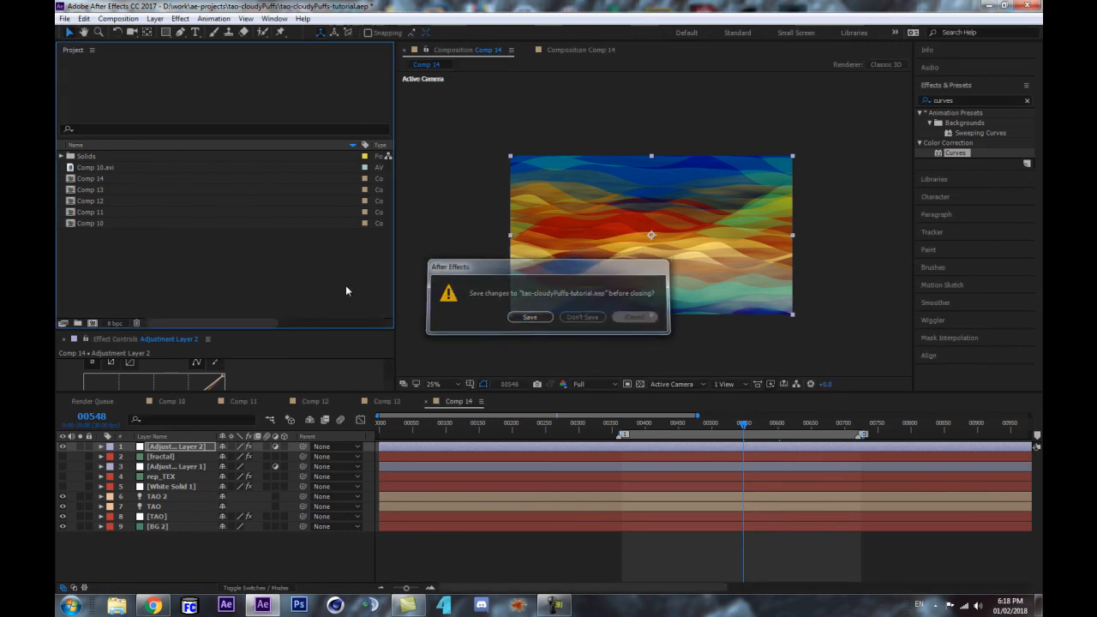
pyautogui.click(63, 15)
pyautogui.click(78, 42)
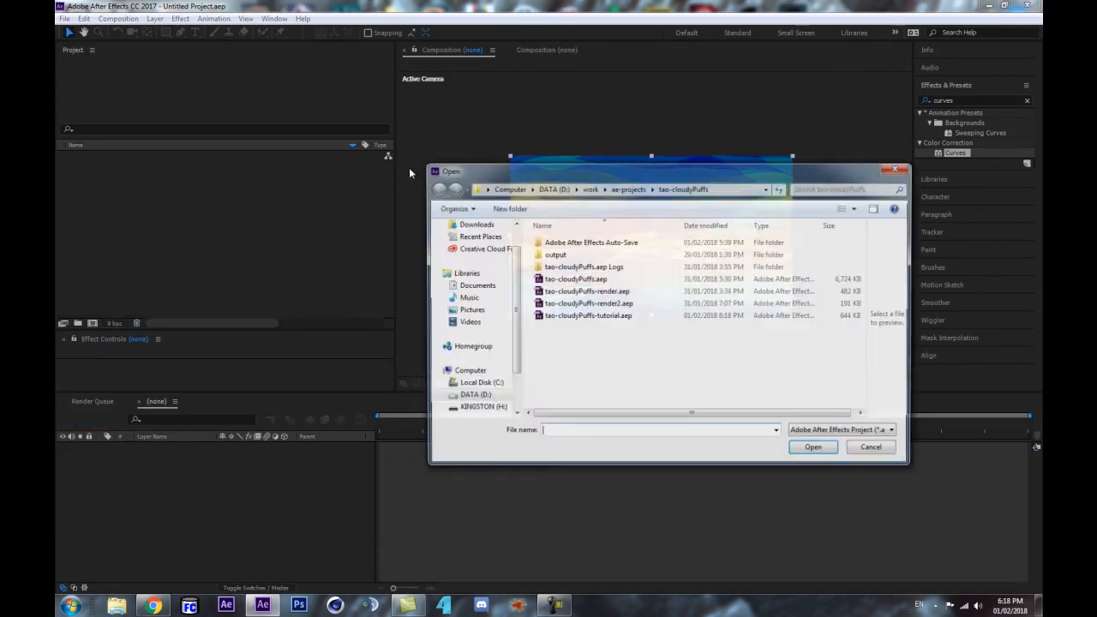
pyautogui.doubleClick(592, 284)
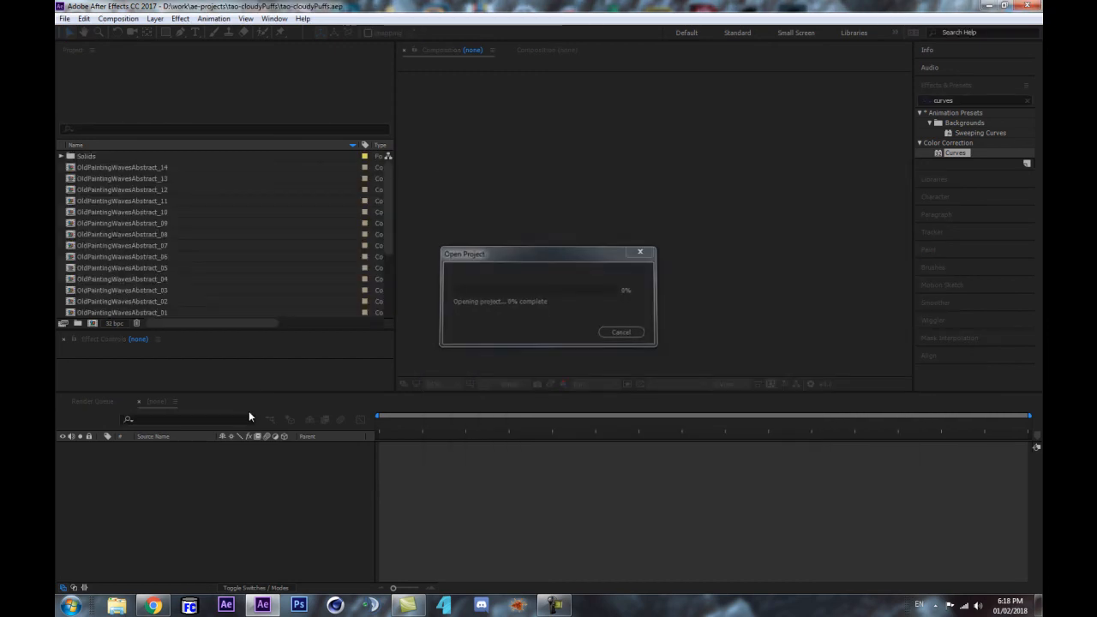
# Step: Open the OldPaintingWavesAbstract_10 comp and widen the viewer to inspect its colorful overlapping waves up close
pyautogui.click(145, 213)
pyautogui.doubleClick(144, 212)
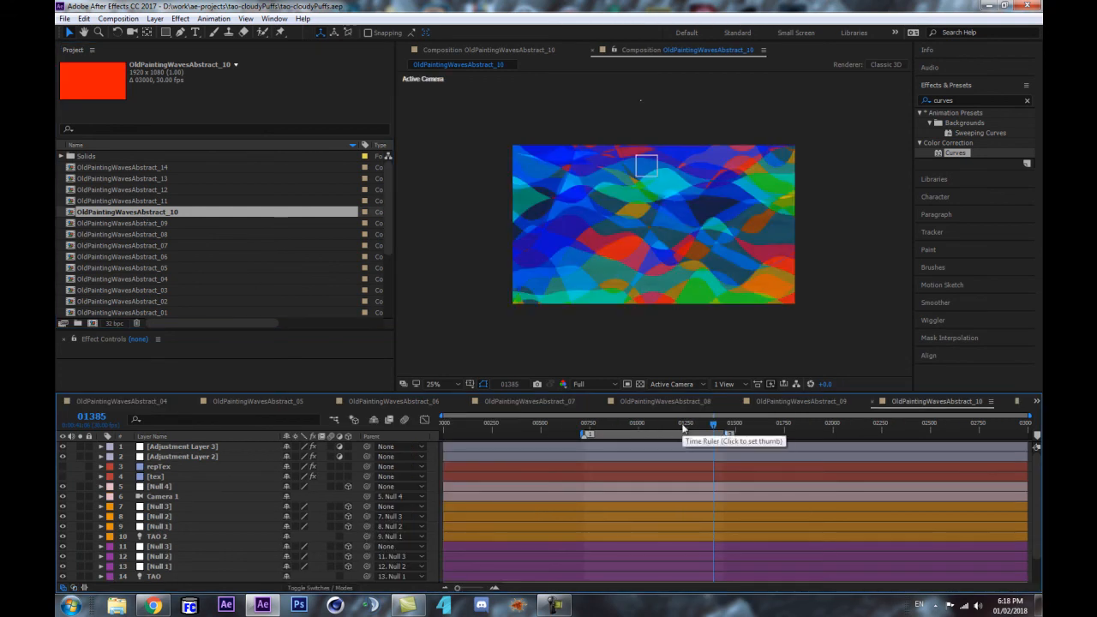
pyautogui.scroll(3, 658, 261)
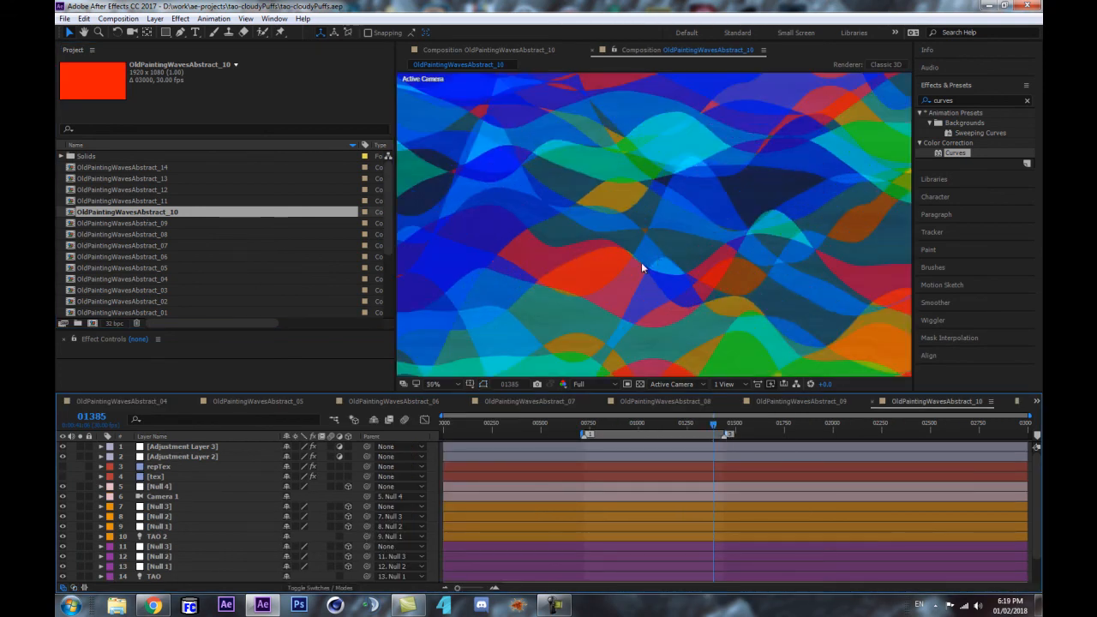
pyautogui.scroll(-3, 609, 254)
pyautogui.scroll(3, 637, 254)
pyautogui.moveTo(912, 207); pyautogui.dragTo(1020, 207)
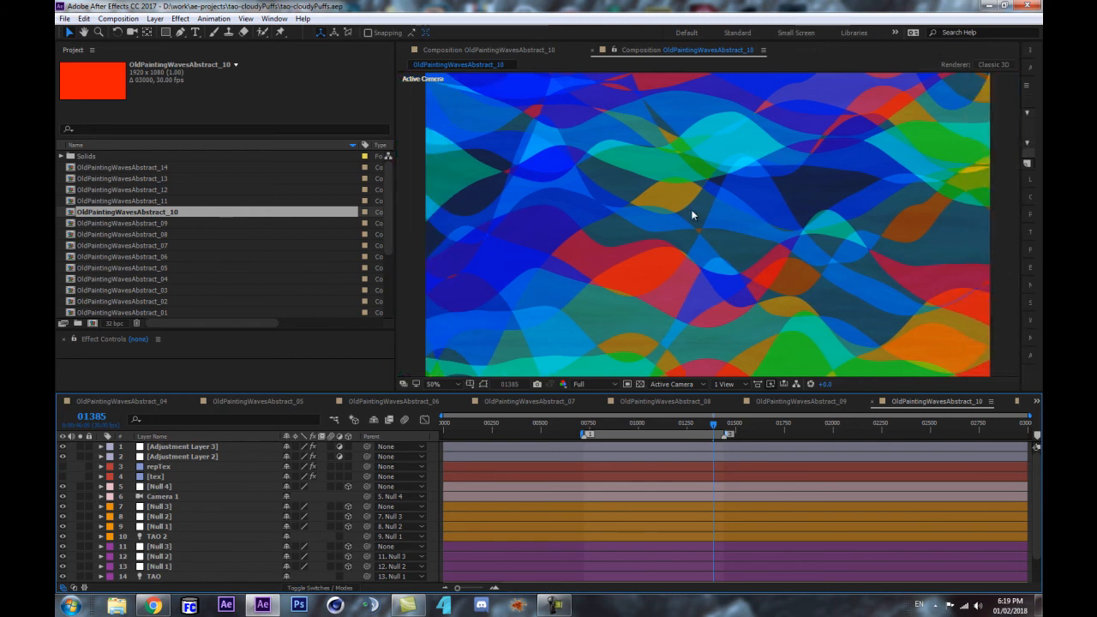
pyautogui.moveTo(550, 213)
pyautogui.mouseDown()
pyautogui.moveTo(538, 244)
pyautogui.moveTo(559, 199)
pyautogui.mouseUp()
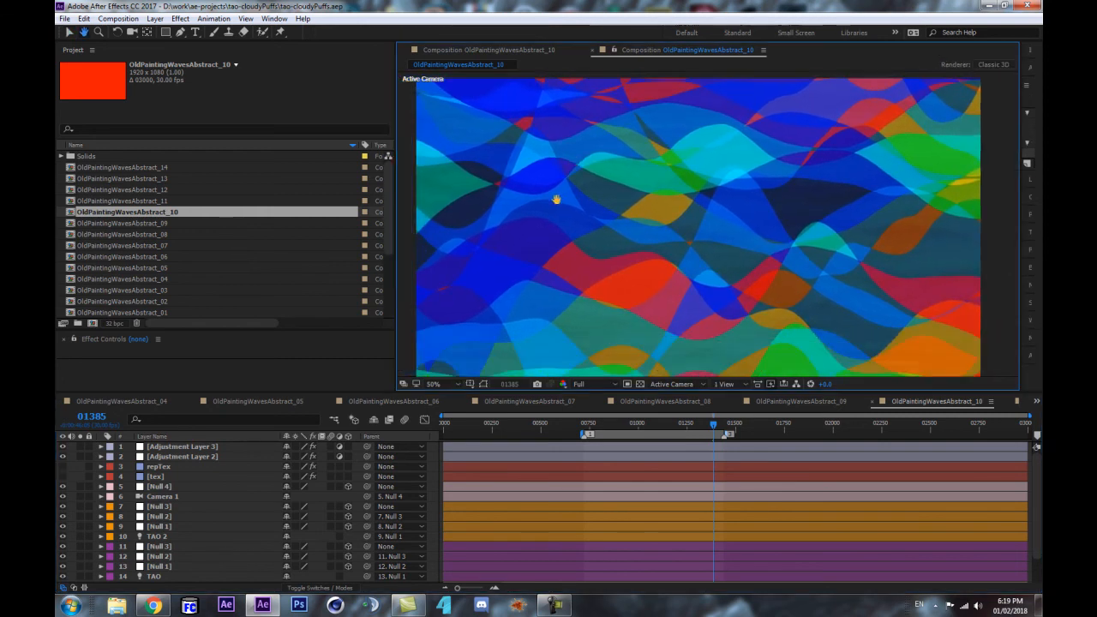
# Step: Compare the wave artwork of the OldPaintingWavesAbstract_09 and OldPaintingWavesAbstract_10 comps
pyautogui.doubleClick(133, 222)
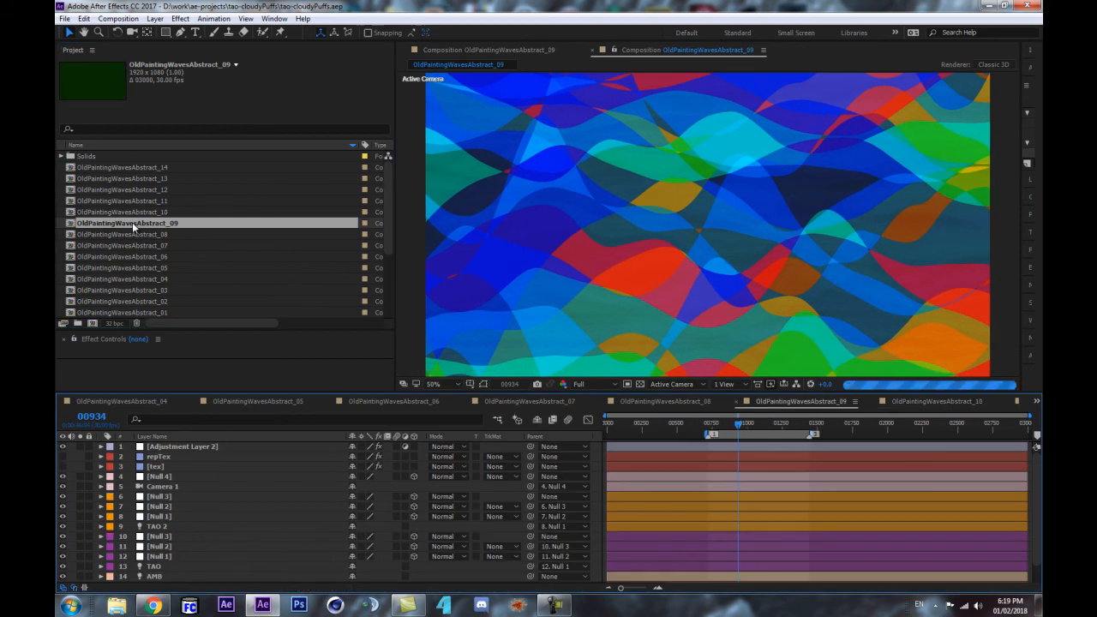
pyautogui.doubleClick(176, 212)
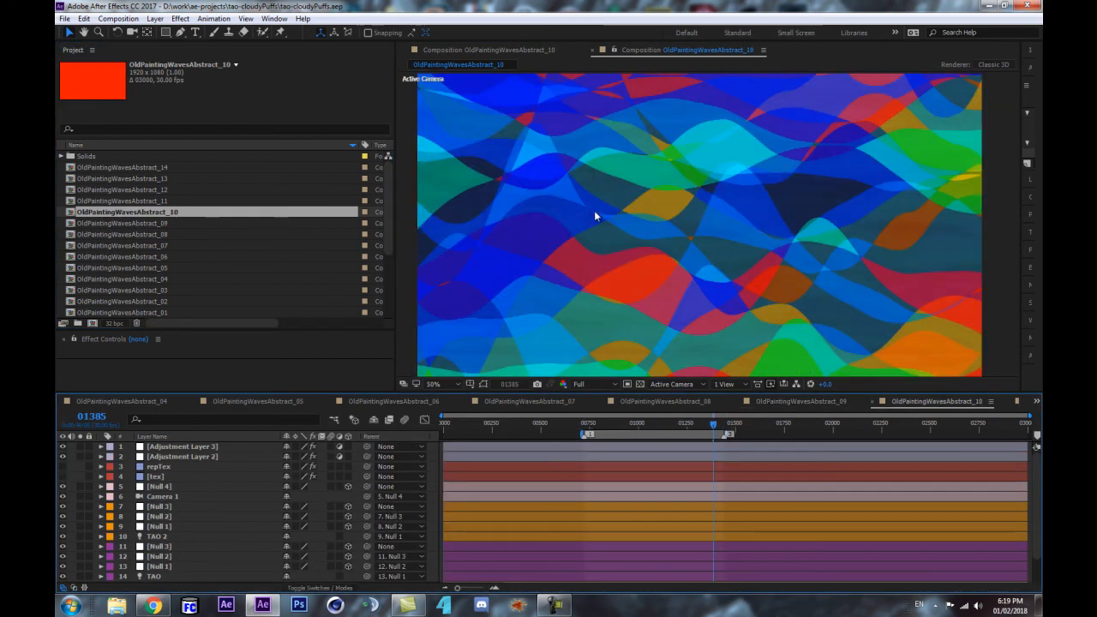
pyautogui.scroll(-2, 611, 221)
pyautogui.scroll(2, 689, 232)
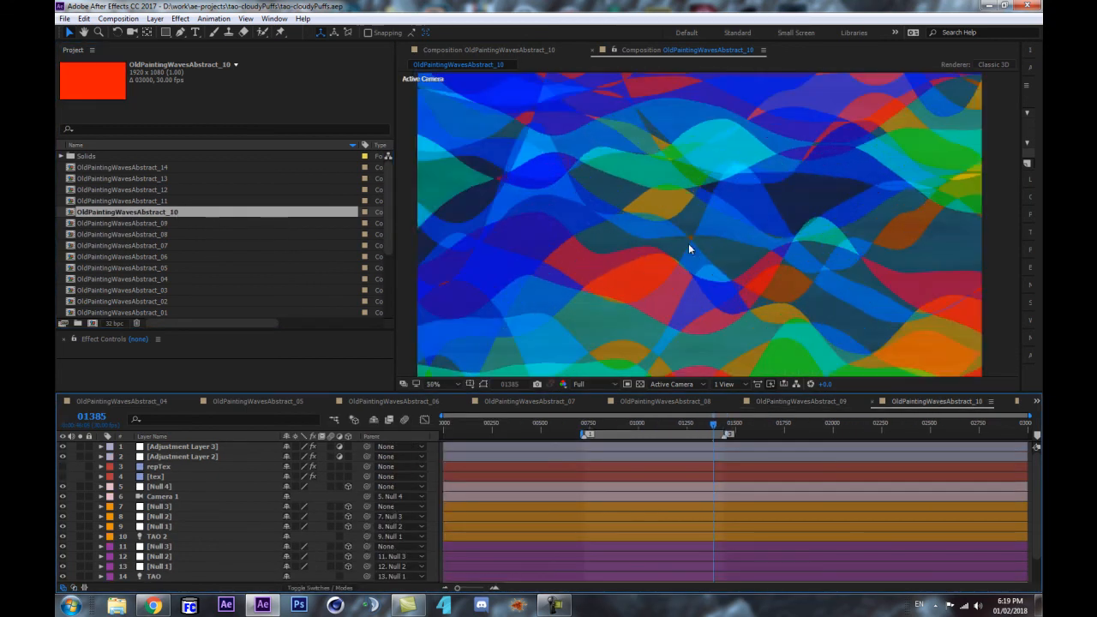
pyautogui.doubleClick(110, 222)
pyautogui.scroll(-2, 751, 164)
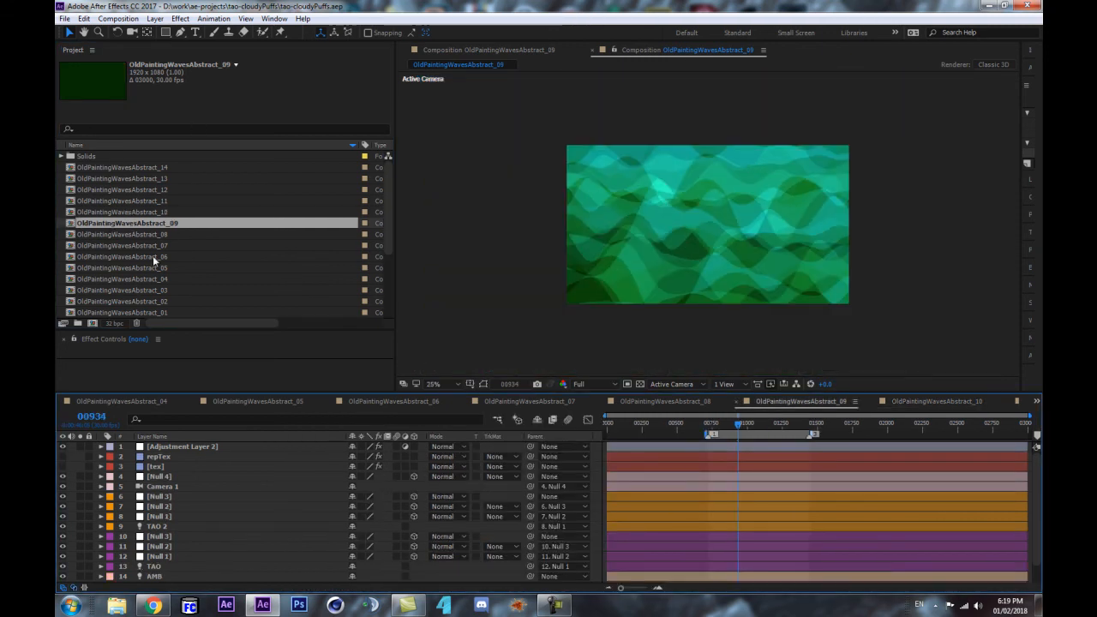
pyautogui.scroll(2, 649, 222)
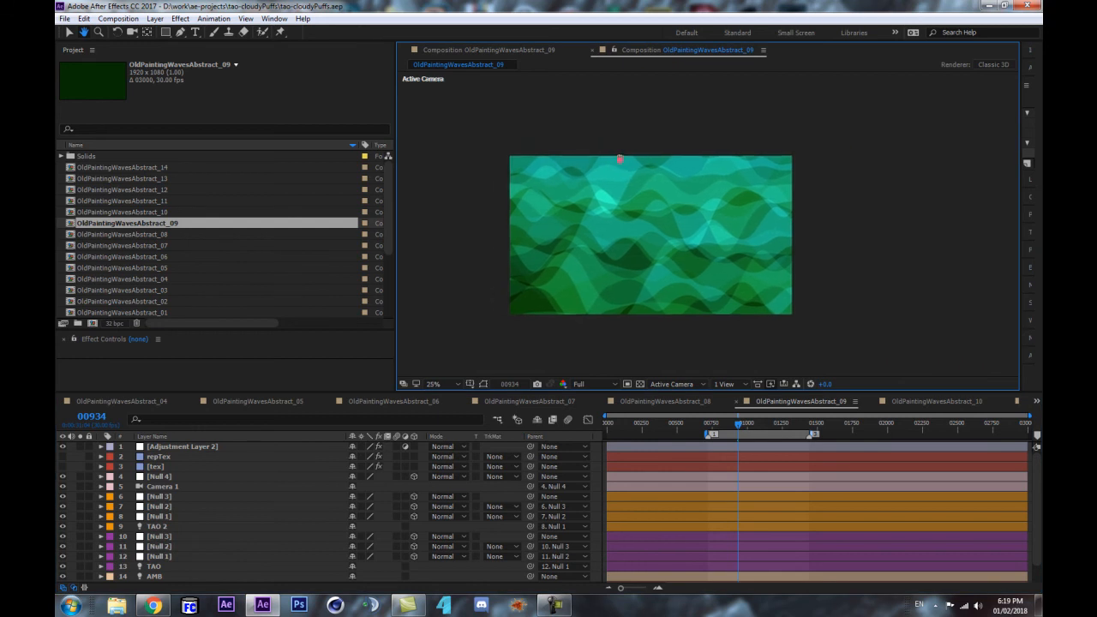
# Step: Look through the OldPaintingWavesAbstract_08 and OldPaintingWavesAbstract_07 comps, ending on OldPaintingWavesAbstract_06
pyautogui.doubleClick(119, 234)
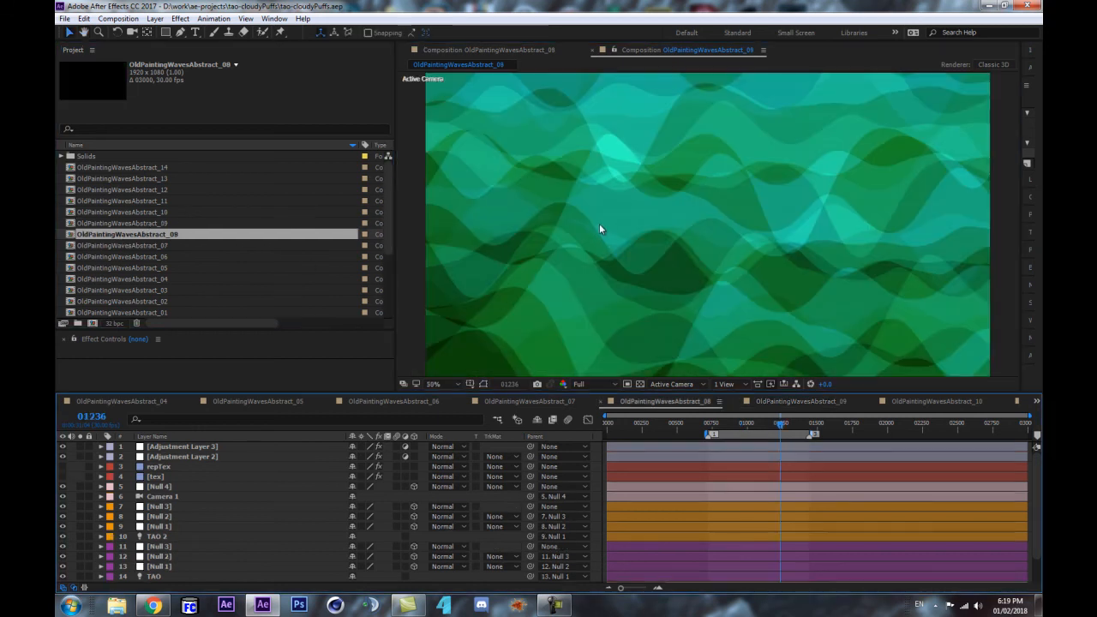
pyautogui.doubleClick(138, 245)
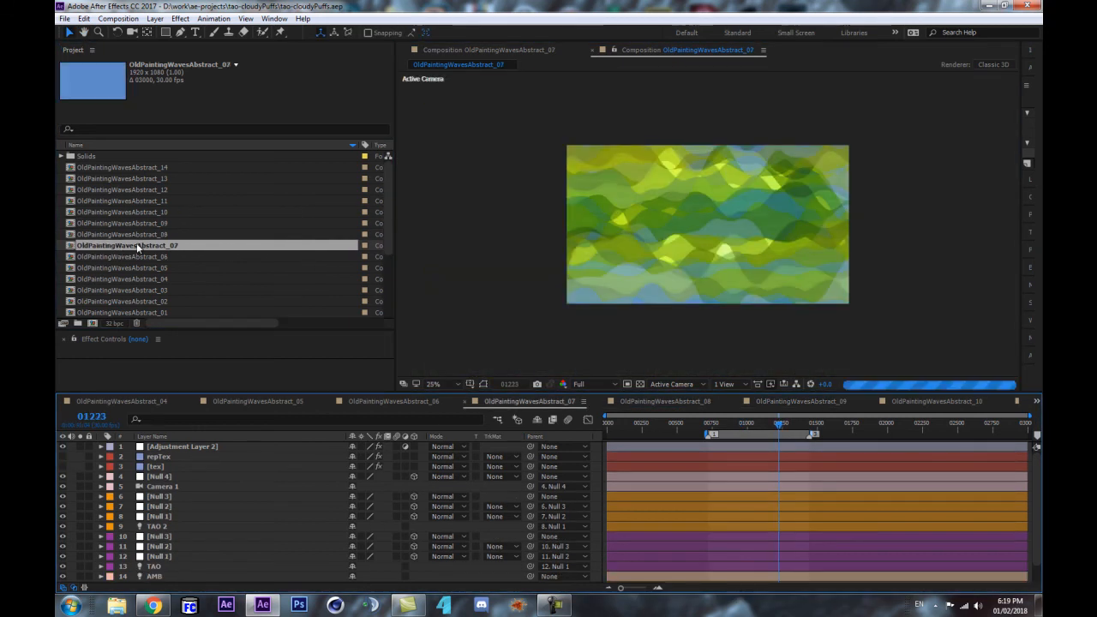
pyautogui.doubleClick(147, 233)
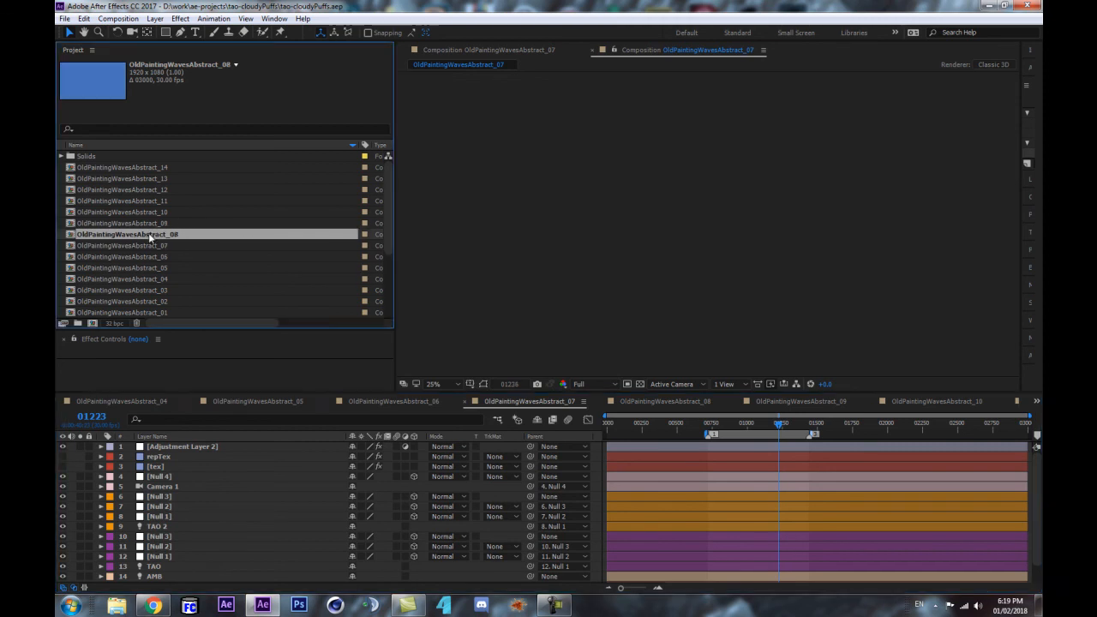
pyautogui.doubleClick(127, 256)
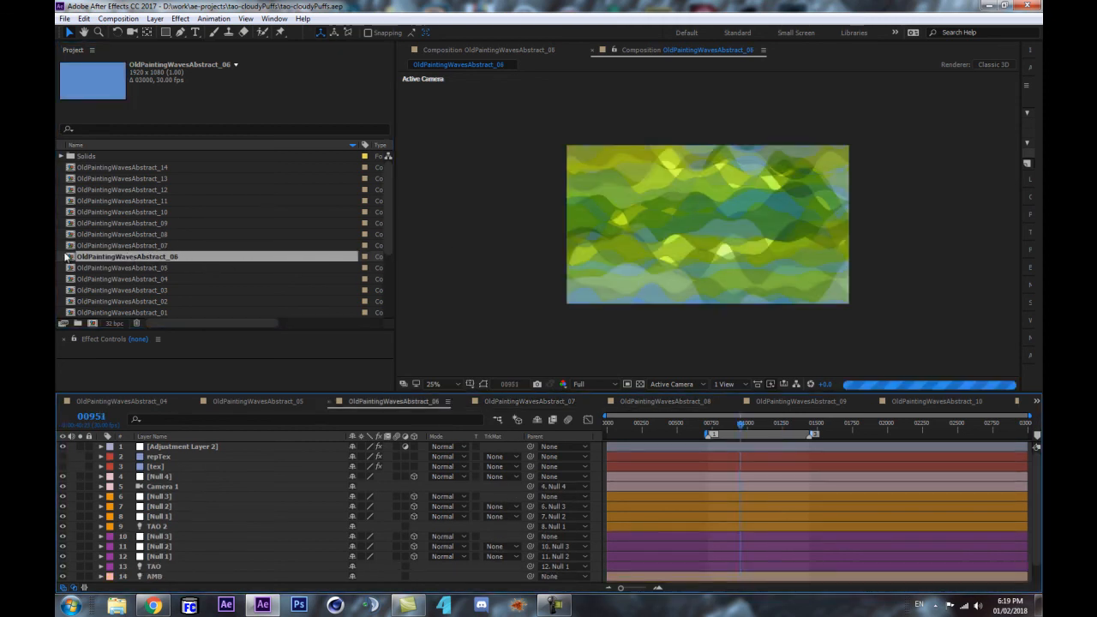
pyautogui.press('space')
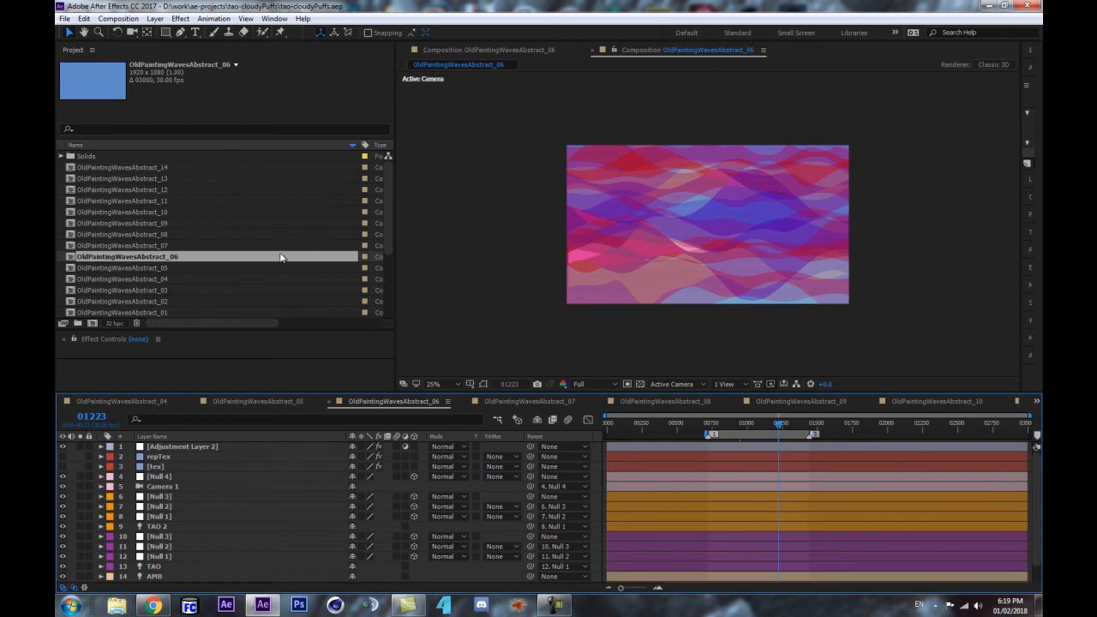
pyautogui.moveTo(387, 244); pyautogui.dragTo(384, 178)
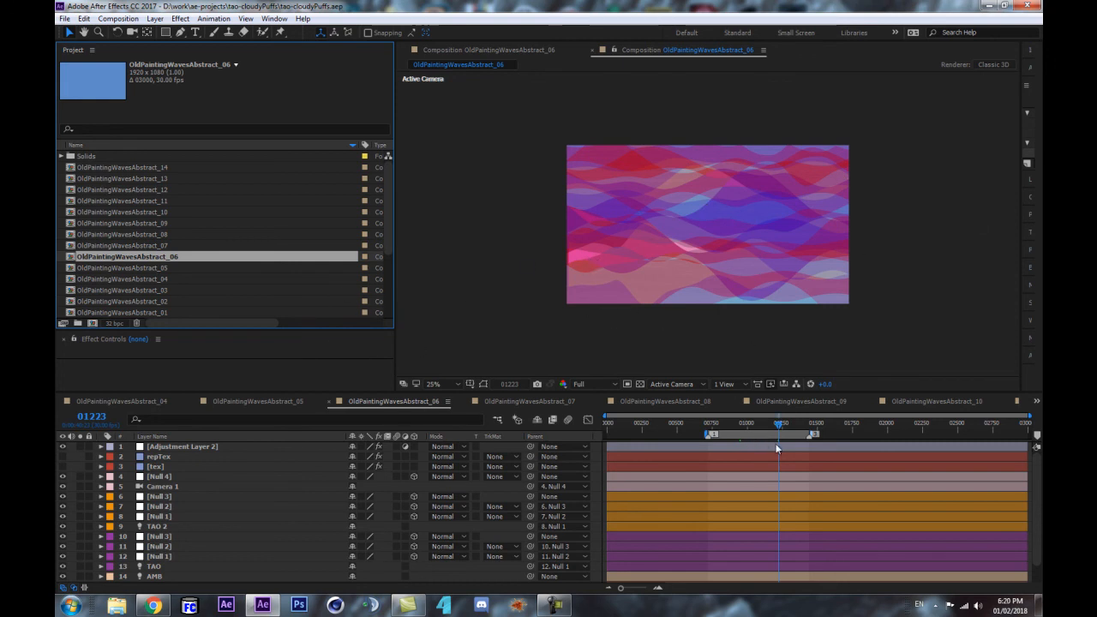
# Step: Examine OldPaintingWavesAbstract_06 at frames 1035 and 1081, and show the Tao effect of Deep Royal Blue Solid 2
pyautogui.click(748, 425)
pyautogui.moveTo(747, 426); pyautogui.dragTo(757, 430)
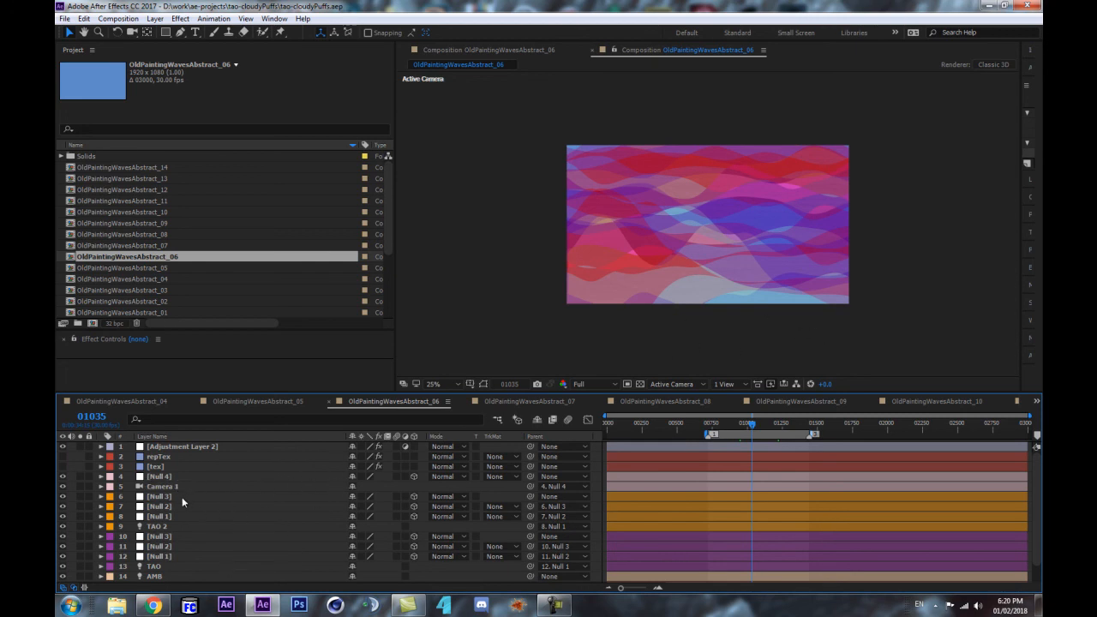
pyautogui.scroll(-1, 185, 494)
pyautogui.click(211, 568)
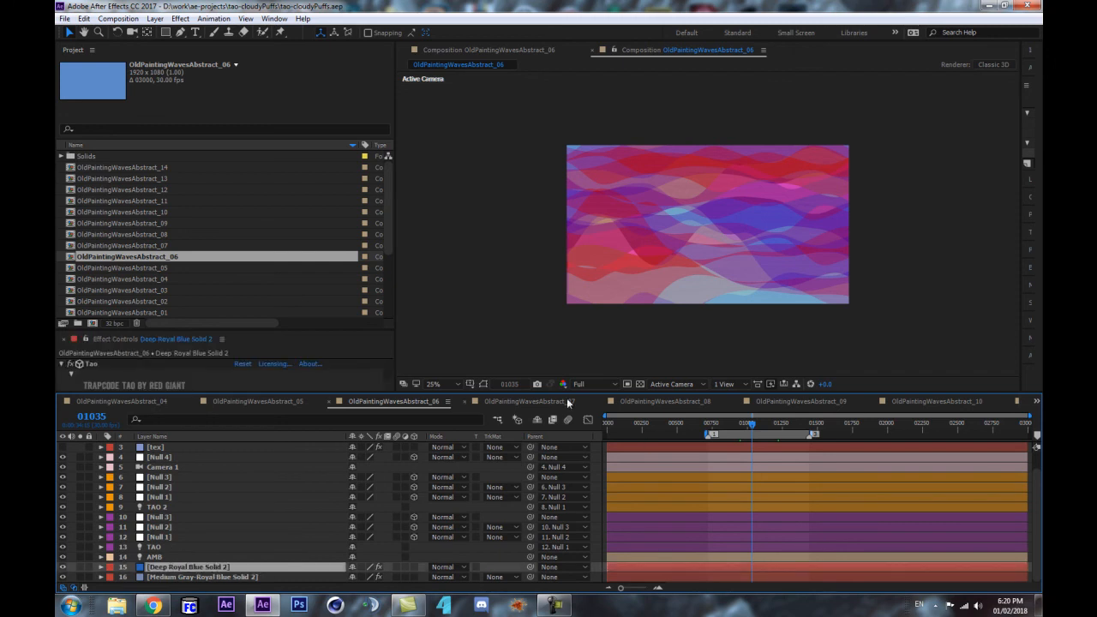
pyautogui.click(759, 426)
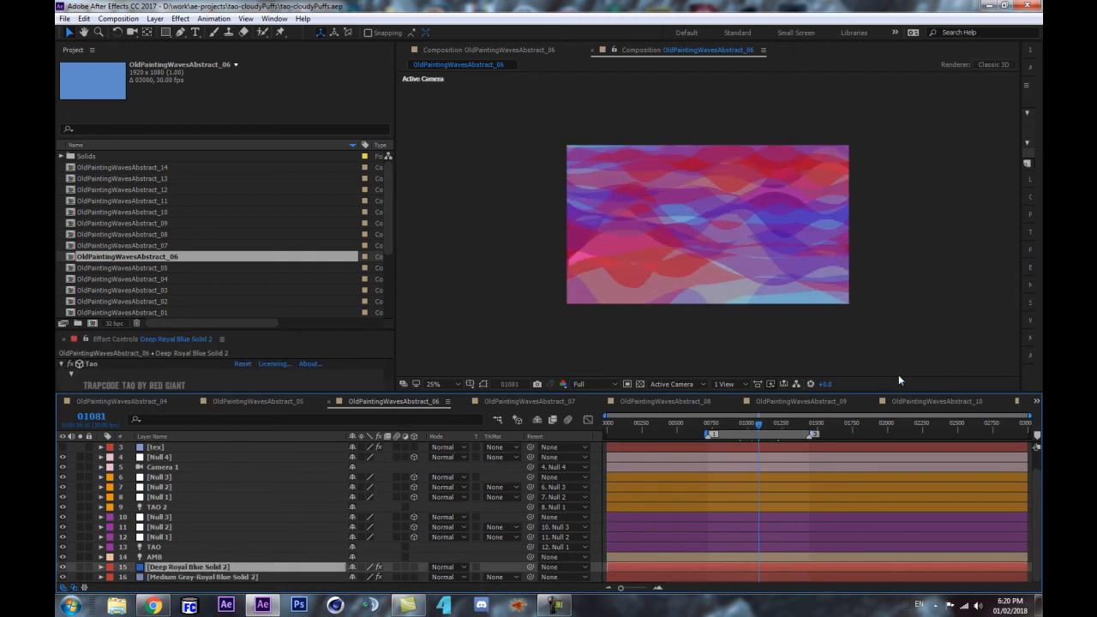